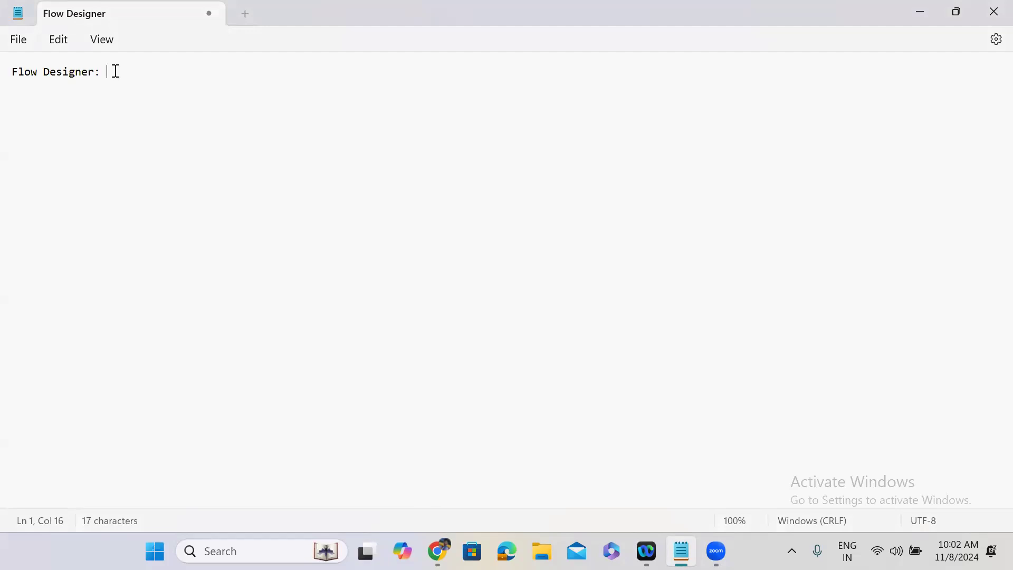
Step: Complete the Flow Designer line with "powerful feature which was introduced 2 years ago, It is low code platform."
type("powerfil feature which ")
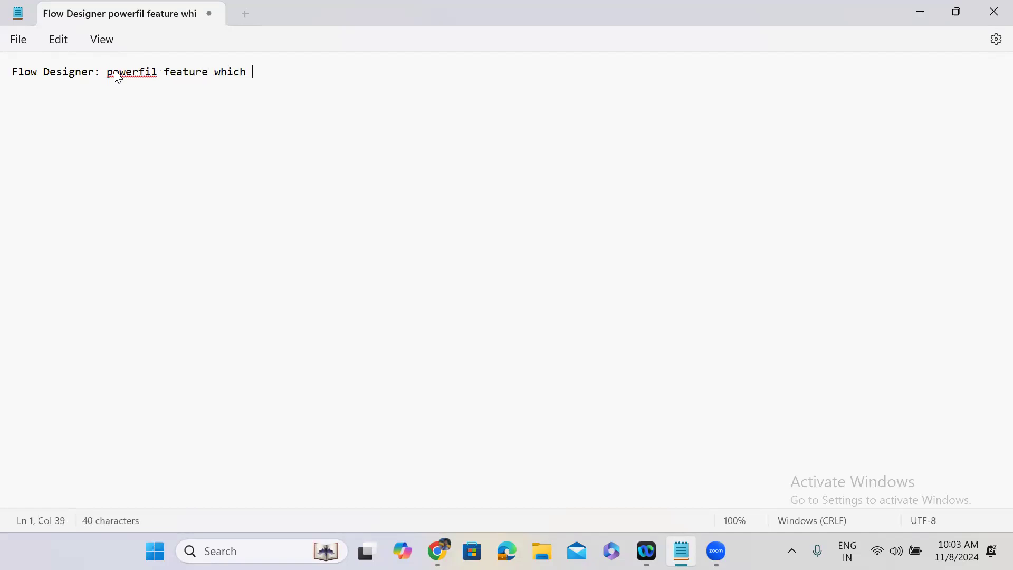
type("was introduced 2 years a")
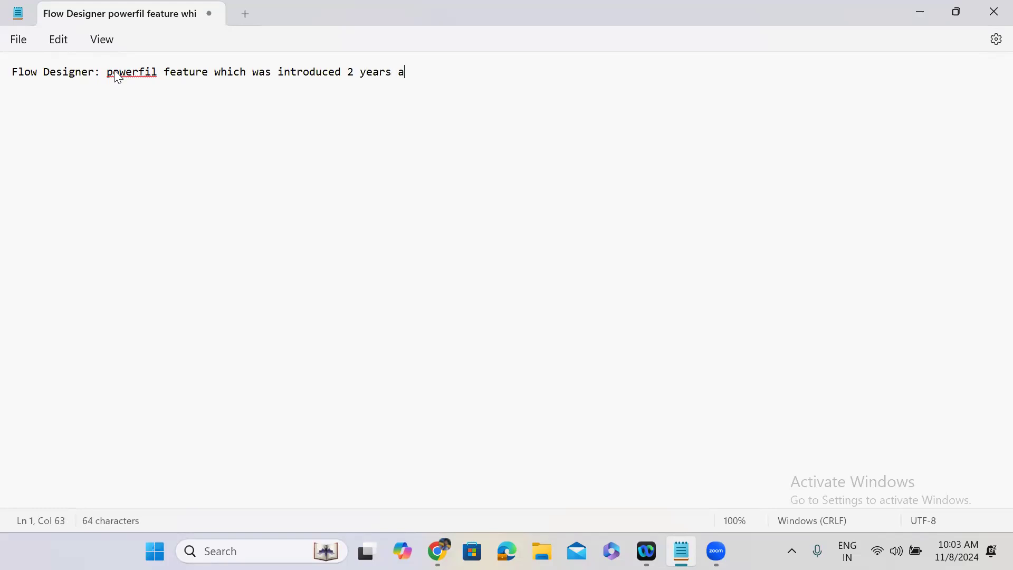
type("go, It is low code platform.")
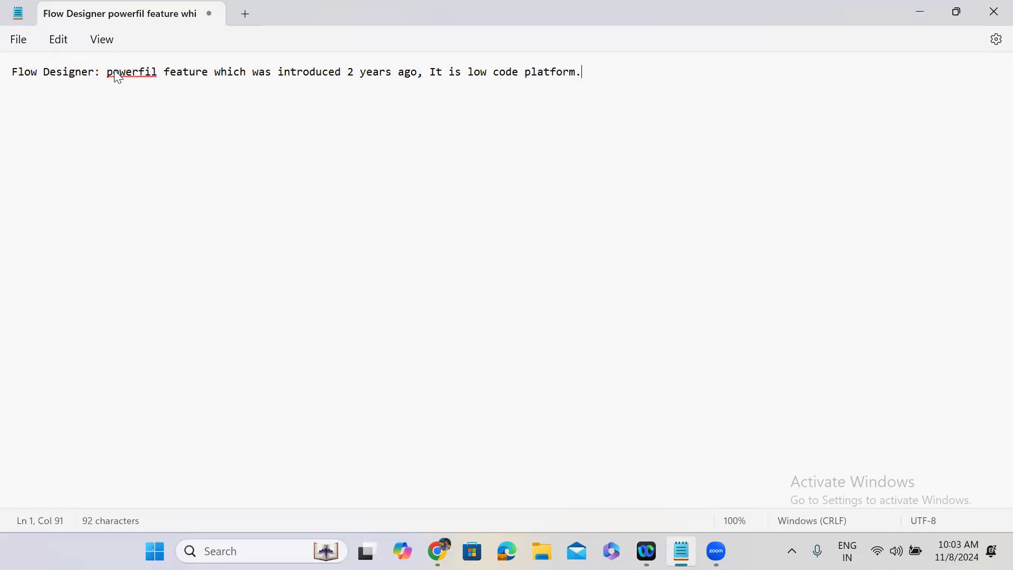
key("Return")
left_click(152, 72)
key("BackSpace")
type("u")
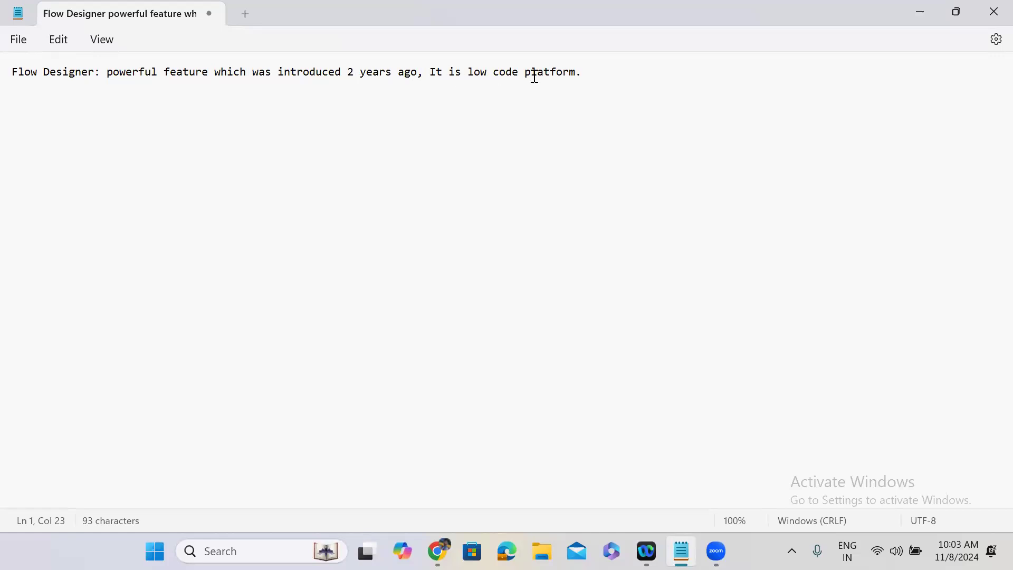
Step: Append "it is used to automate the process" to the end of the Flow Designer definition
left_click(595, 75)
type("it is used to auto")
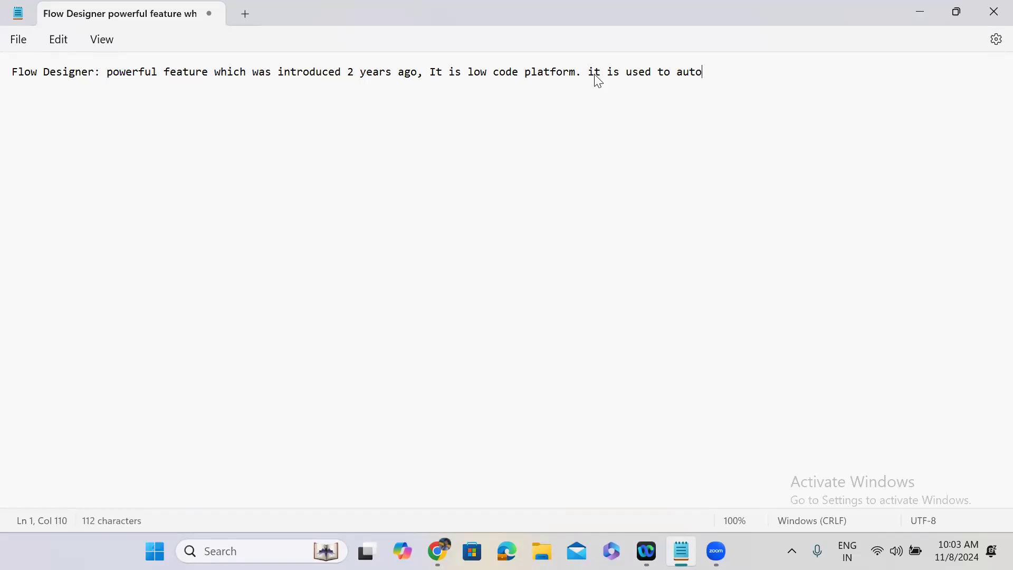
type("mate the process")
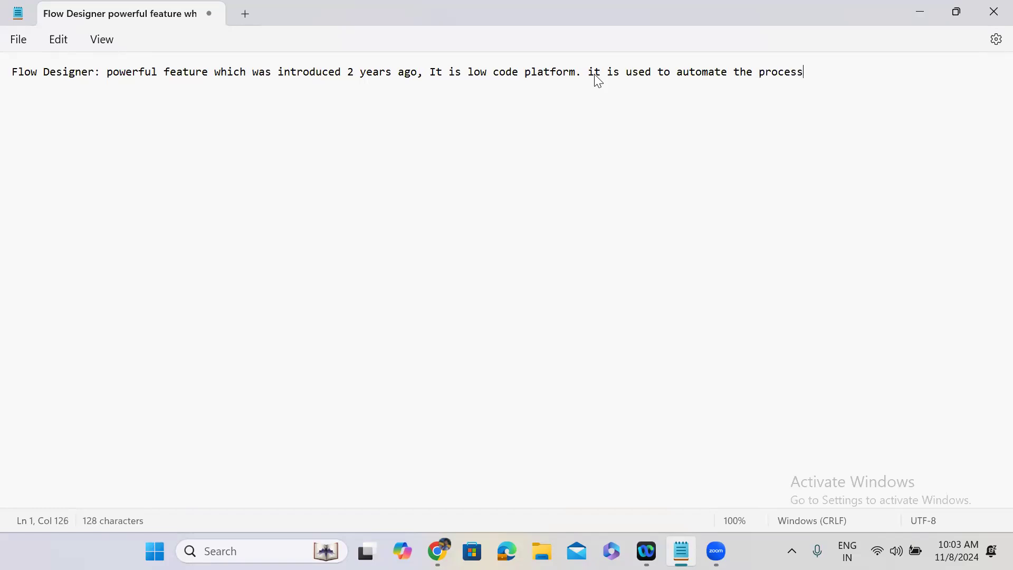
left_click_drag(588, 72, 808, 74)
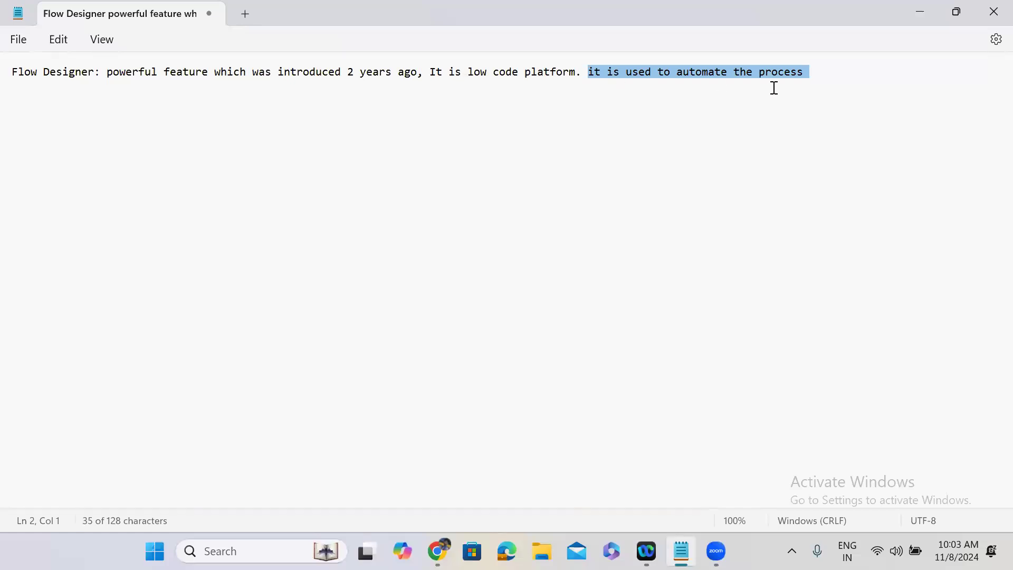
left_click(828, 73)
Step: Leave blank space below the definition and add the entry "Business Rules"
key("Return")
key("Return")
key("Return")
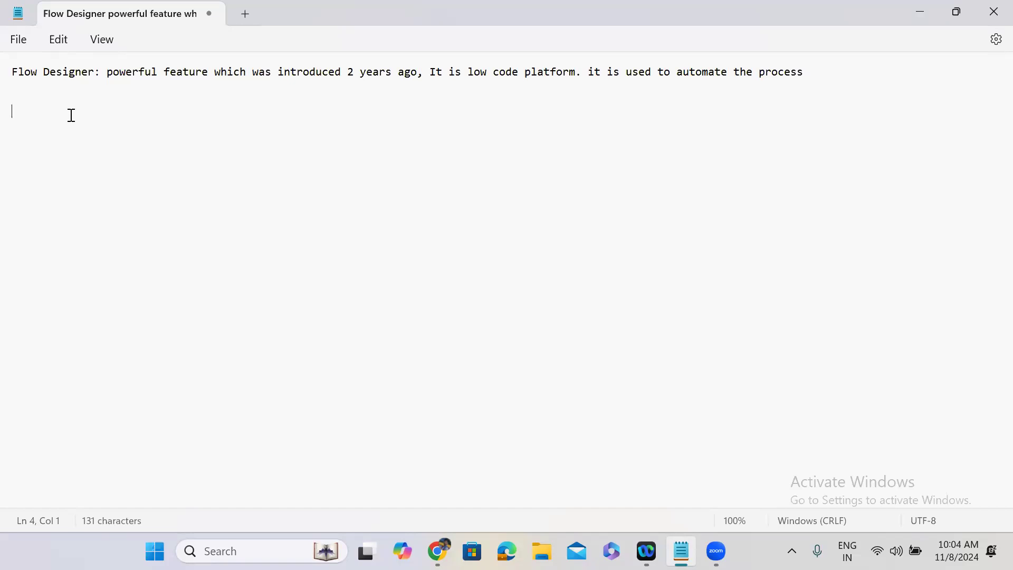
type("Busineess")
key("BackSpace")
key("BackSpace")
key("BackSpace")
type("ss Rules")
key("Return")
key("Return")
Step: Add "Scheduled Jobs" and "Email Notifications" as separate entries below Business Rules, with a blank line between them
type("Sched")
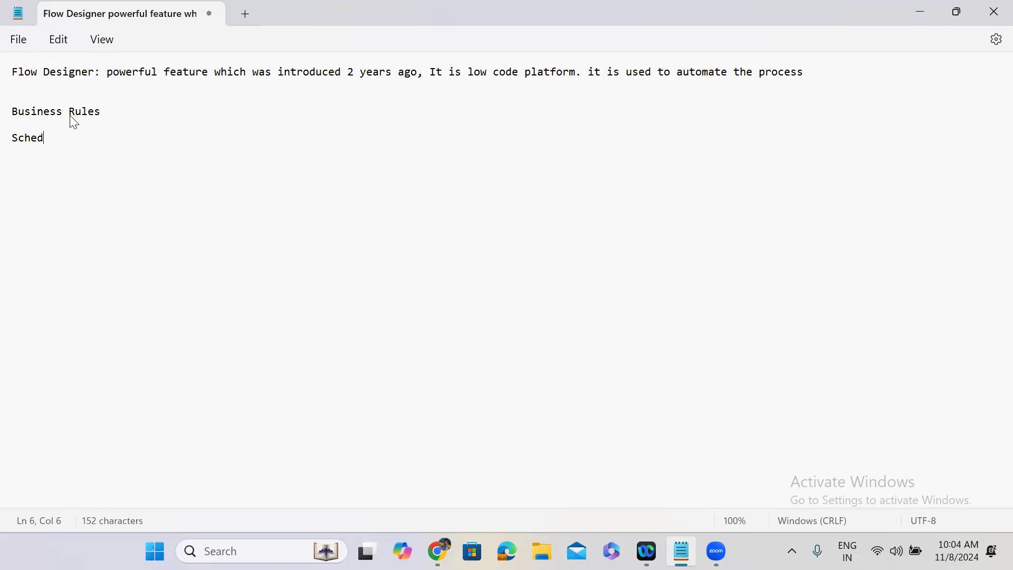
type("uled Jobs")
key("Return")
key("Return")
type("Email Not")
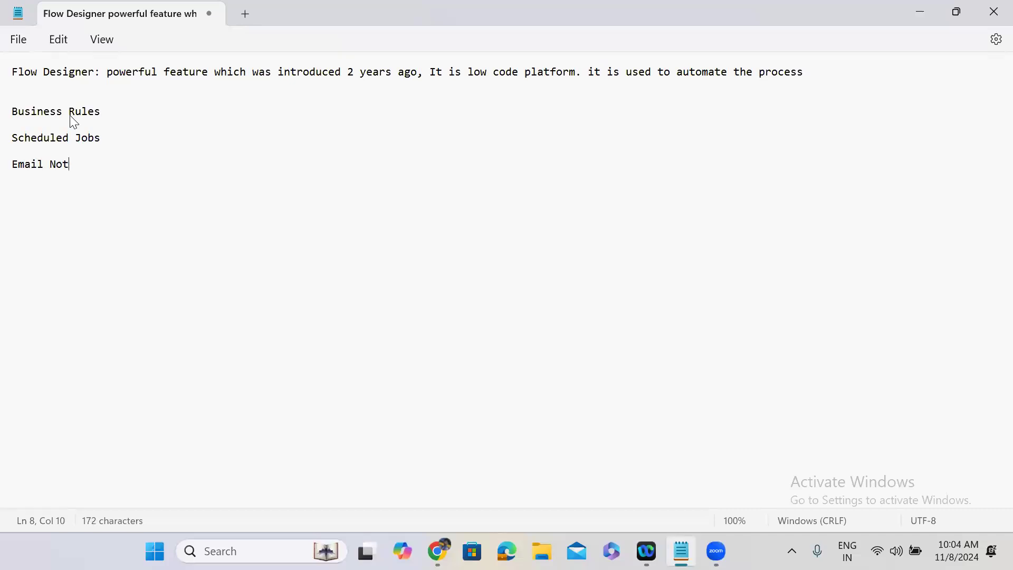
type("ifications")
key("Return")
key("Return")
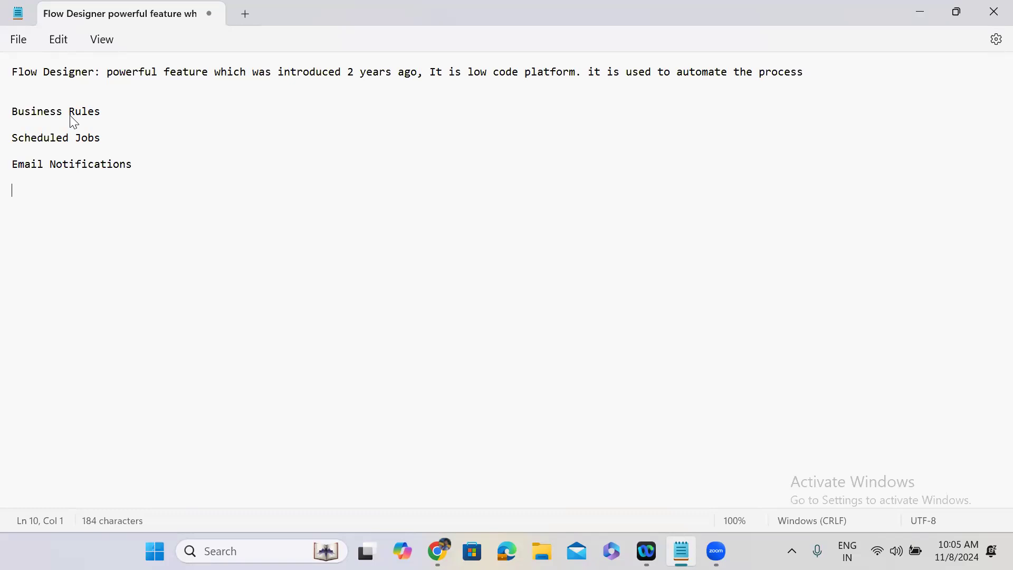
Step: Add "Inbound Emails Actions" and "Workflow" as separate entries below Email Notifications
type("Inbound Emails Ax")
key("BackSpace")
type("c")
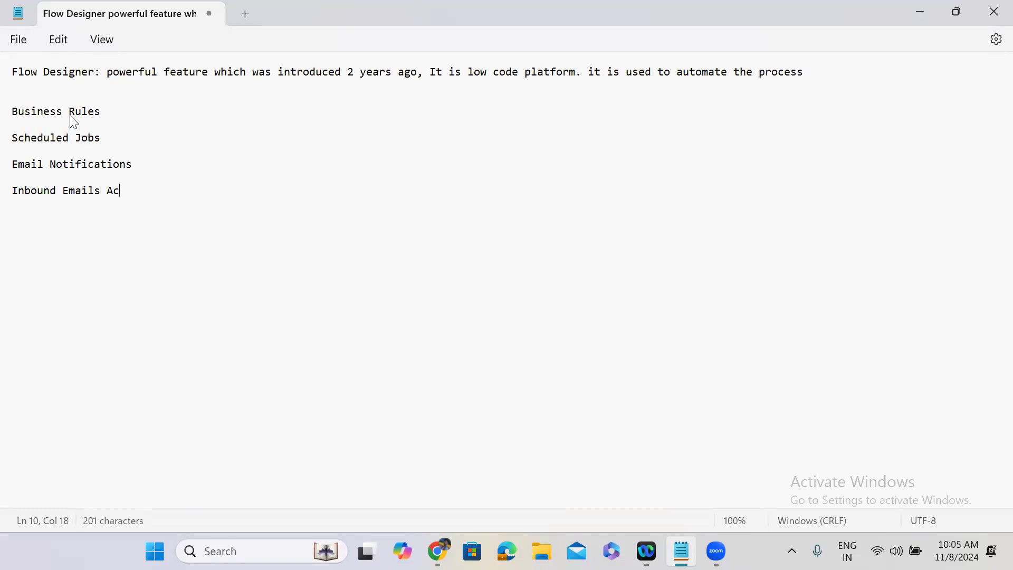
type("tions")
key("Return")
key("Return")
type("Workflow")
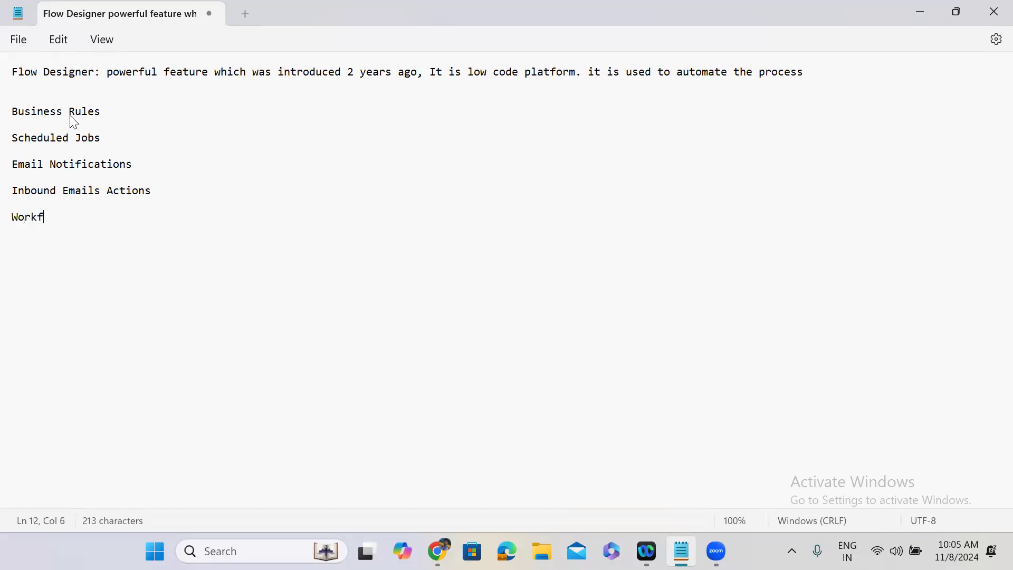
Step: Add "Integration HUB" as an entry below Workflow, with the spelling of "Integration" corrected
key("Return")
key("Return")
type("Integrat")
type("io")
key("BackSpace")
type("n HUB")
key("Return")
key("Return")
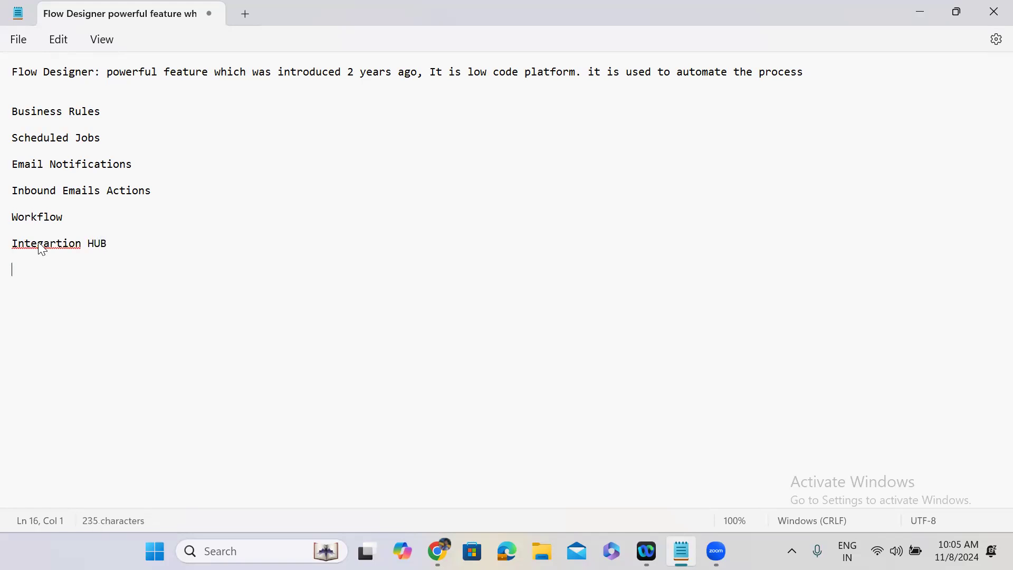
right_click(40, 245)
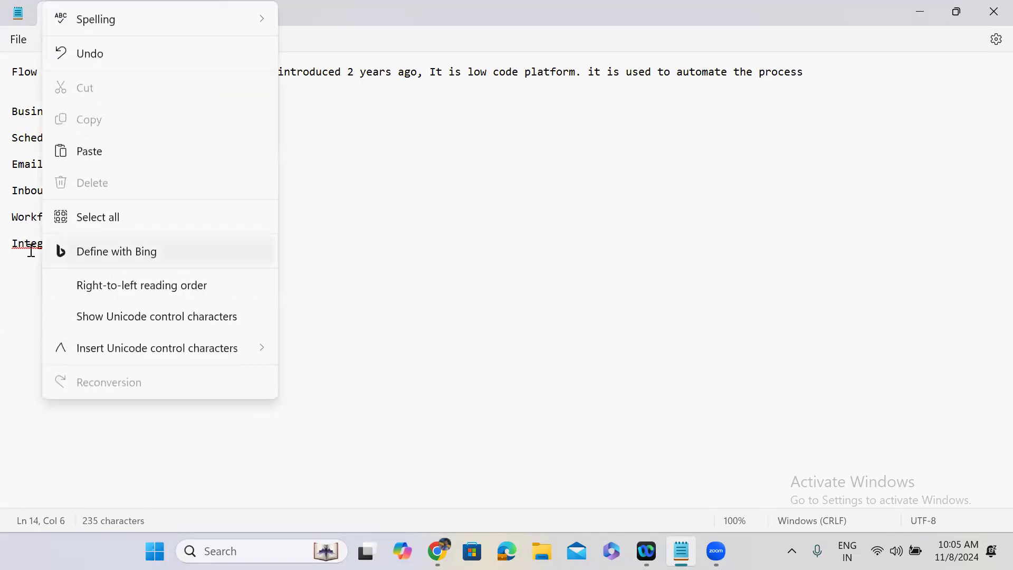
left_click(31, 252)
left_click(34, 243)
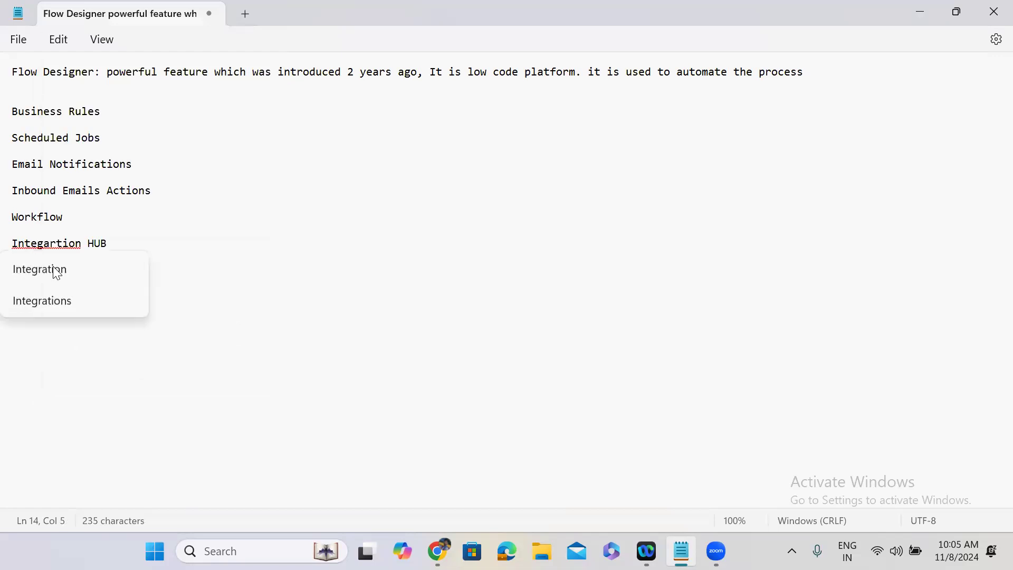
left_click(56, 272)
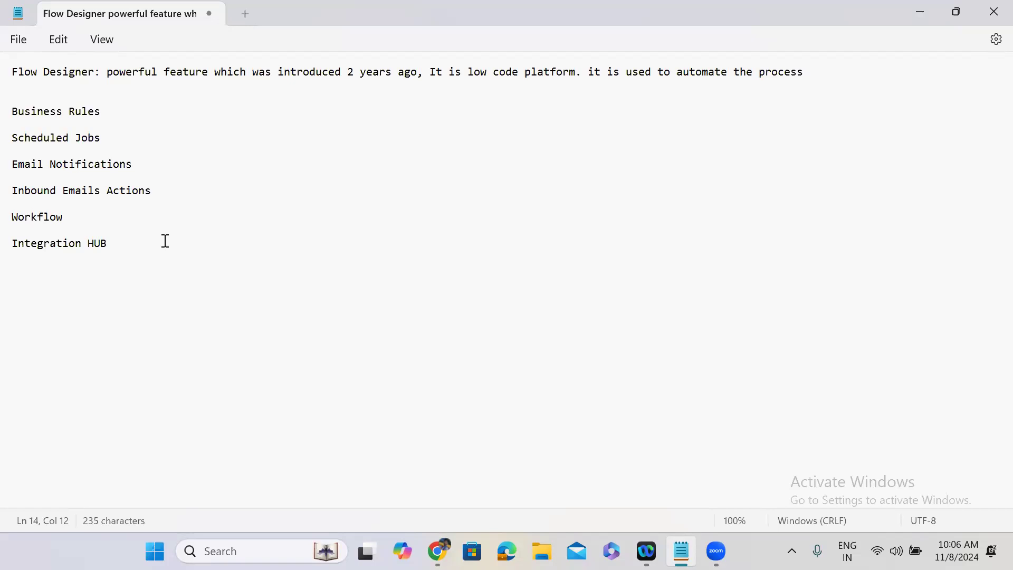
double_click(38, 215)
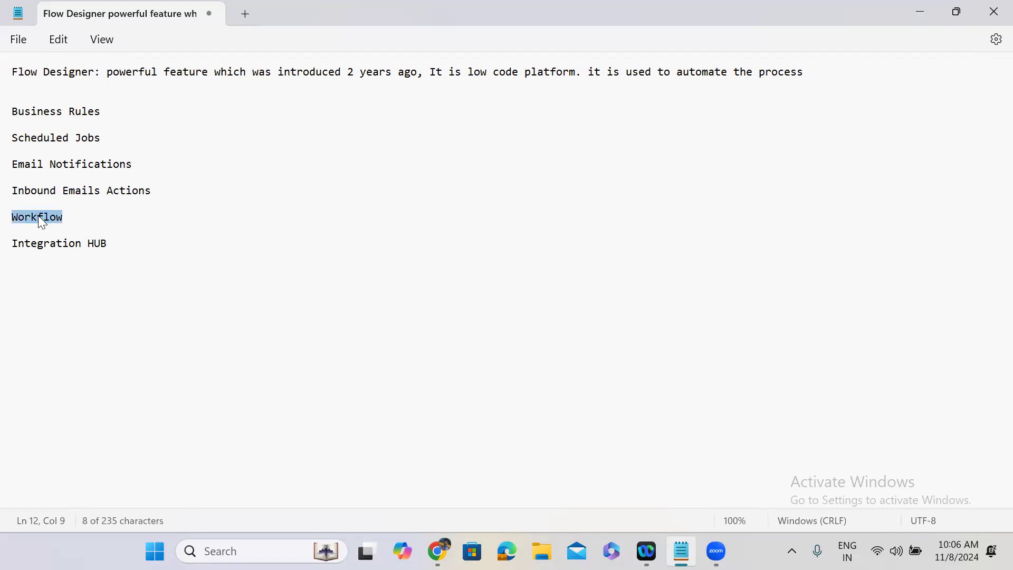
left_click_drag(114, 247, 15, 249)
Step: Add a "Trigger:" heading below the Integration HUB entry
left_click(134, 239)
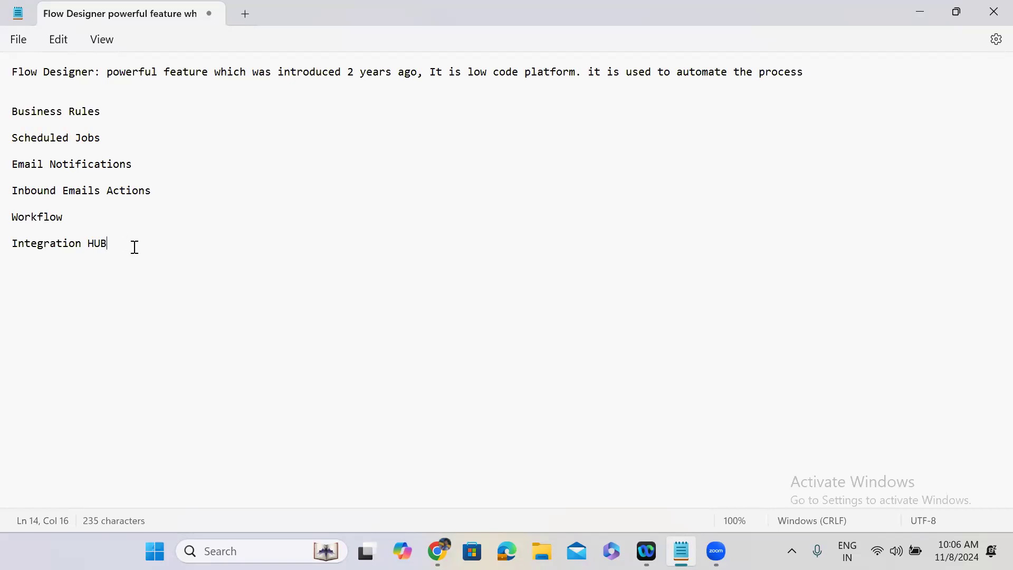
key("Return")
key("Return")
type("Trigger:")
key("Return")
key("Return")
Step: Insert a long dashed separator line between the Integration HUB entry and the Trigger heading
left_click(116, 243)
key("Return")
key("Return")
type("---------------------------------------------------------------------------")
double_click(34, 296)
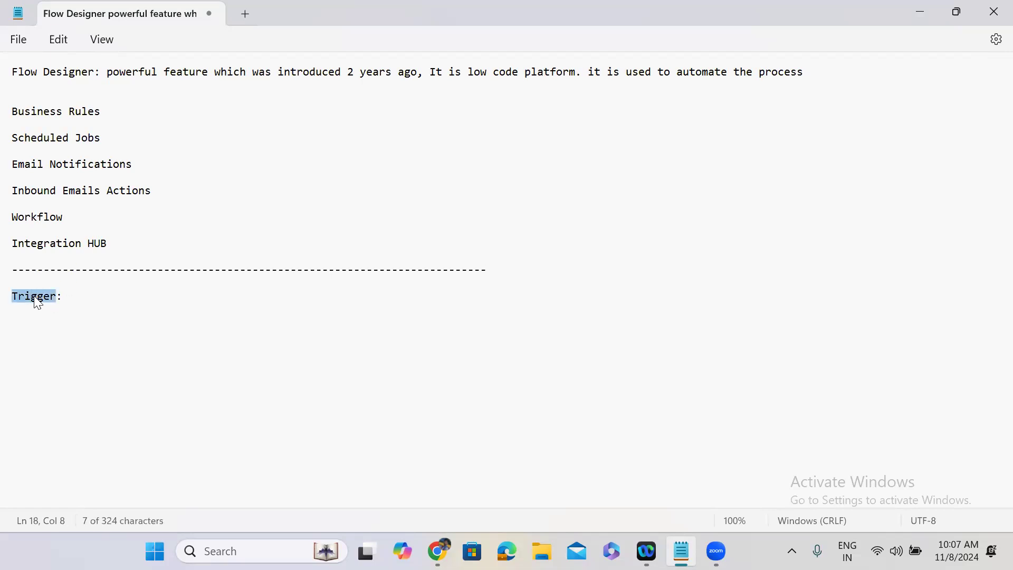
left_click(67, 295)
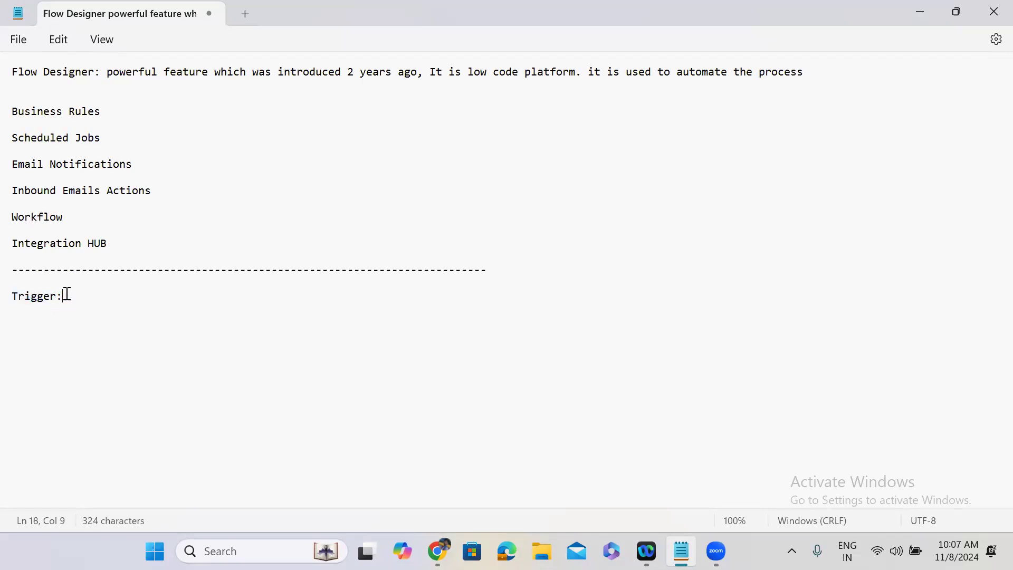
left_click(62, 136)
left_click(78, 167)
left_click(74, 192)
left_click(33, 213)
left_click(57, 244)
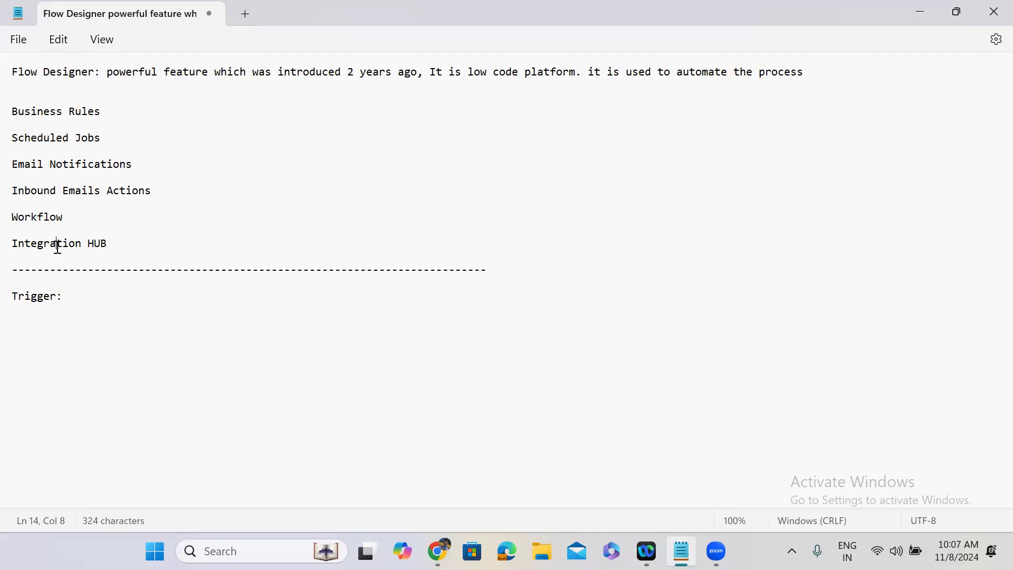
double_click(46, 297)
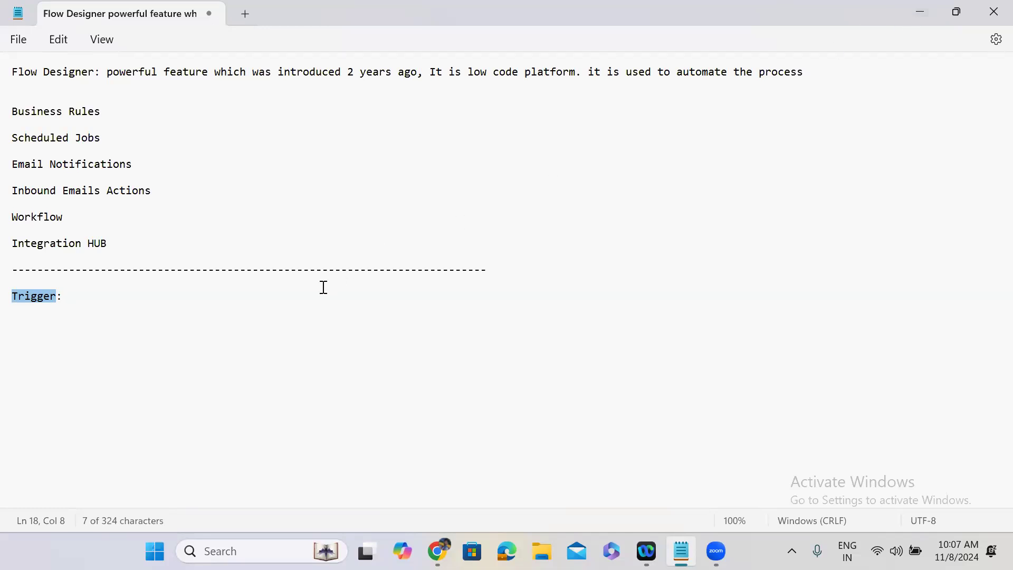
Step: Add "Record based" as the first entry under the Trigger heading
left_click(82, 292)
key("Return")
key("Return")
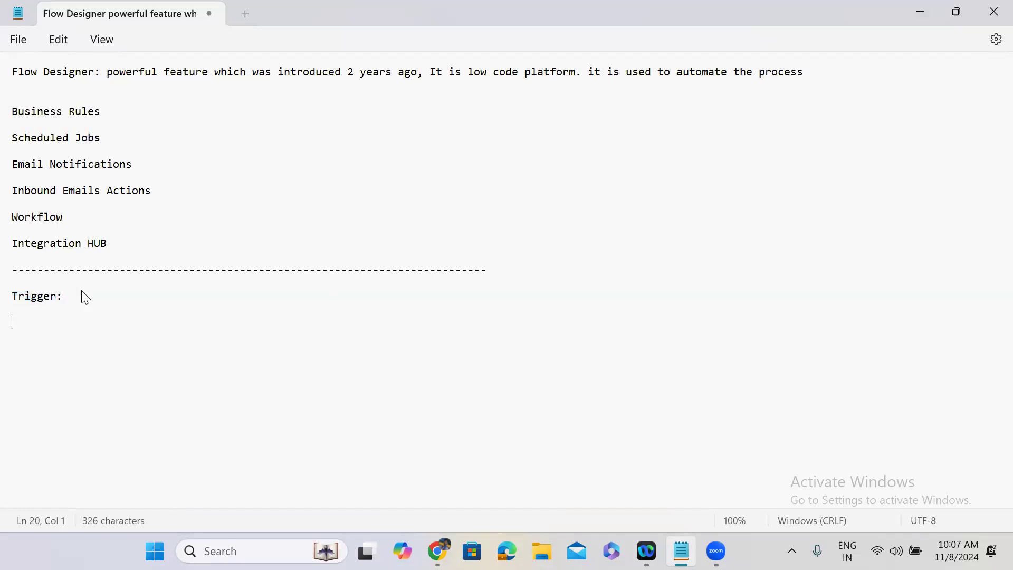
type("Record based")
key("Return")
key("Return")
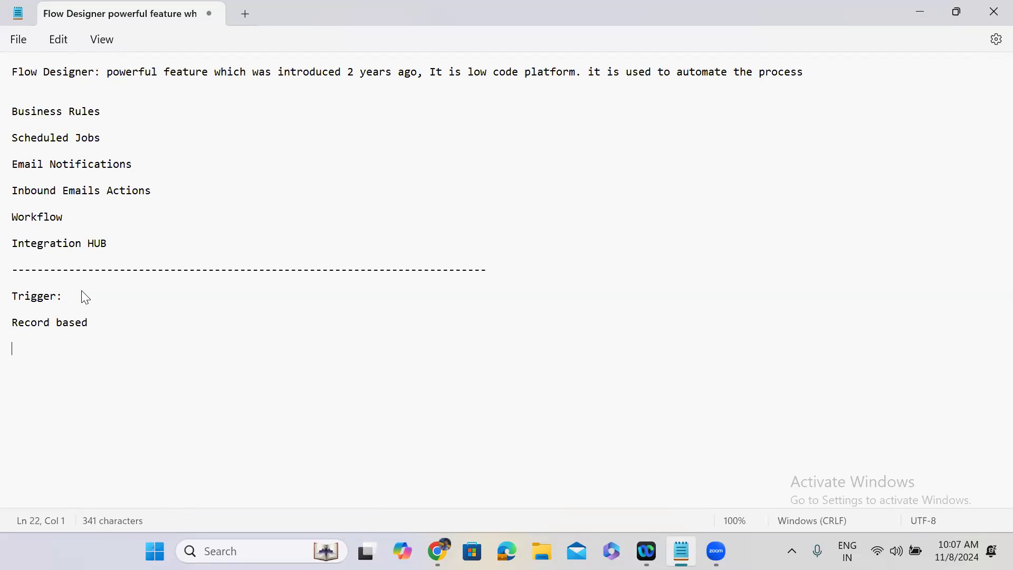
Step: Add "Scheduled based" and "Application based" as separate entries below Record based
type("Scheduled based")
key("Return")
key("Return")
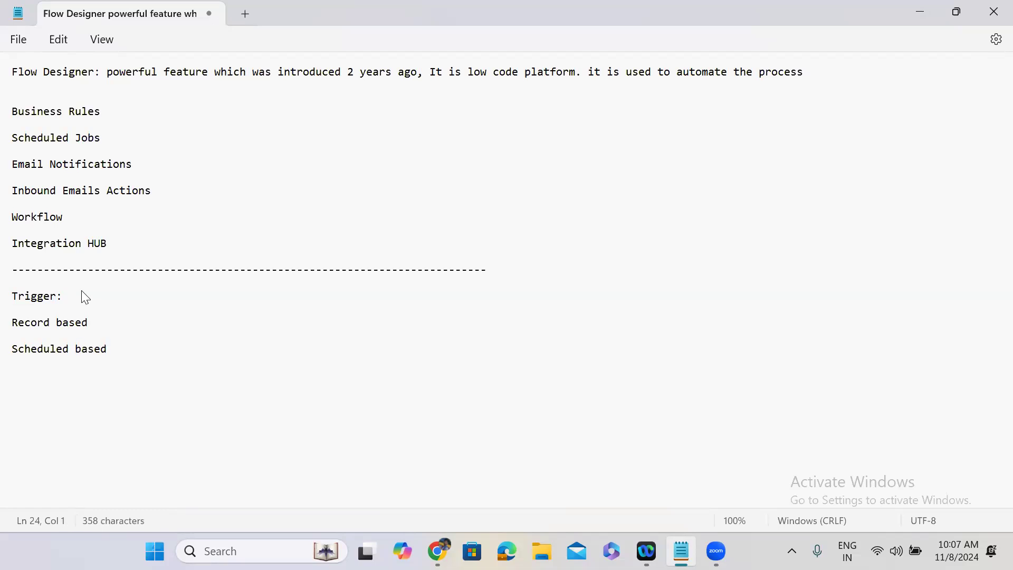
type("Applicatio")
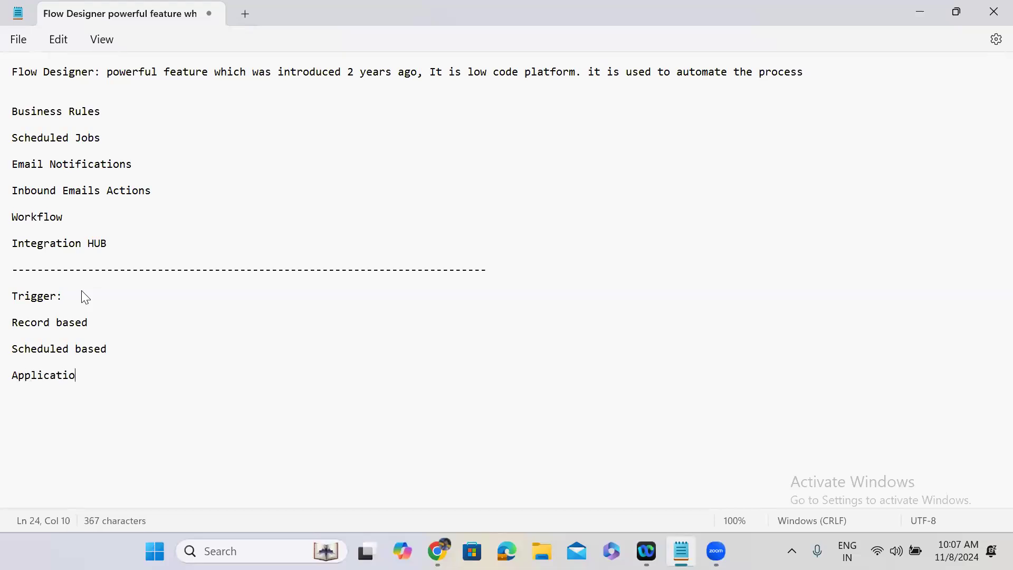
type("n based")
key("Return")
key("Return")
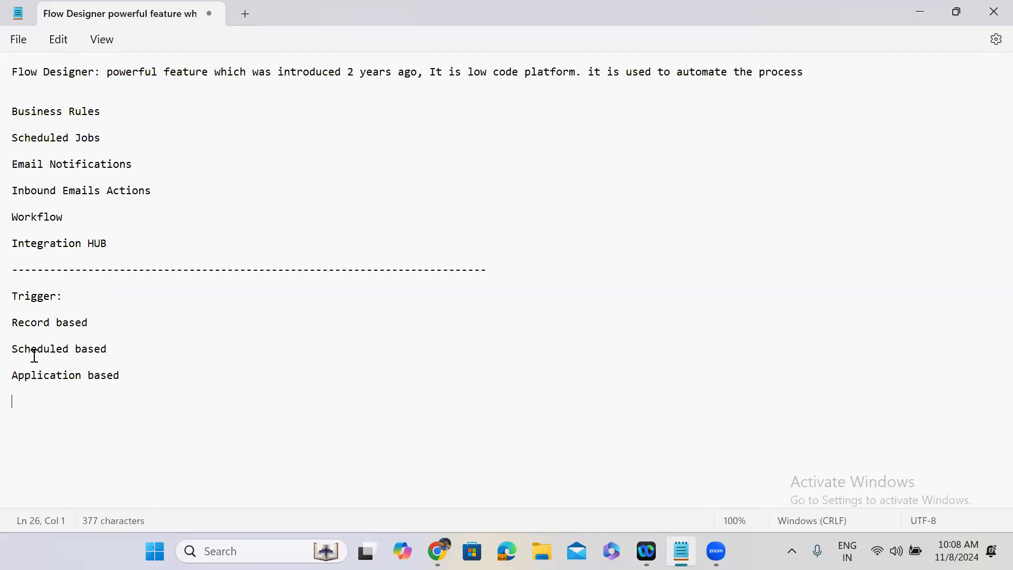
Step: Switch to ServiceNow in the browser, search the application navigator for "flow designer" and open Flow Designer
left_click(921, 17)
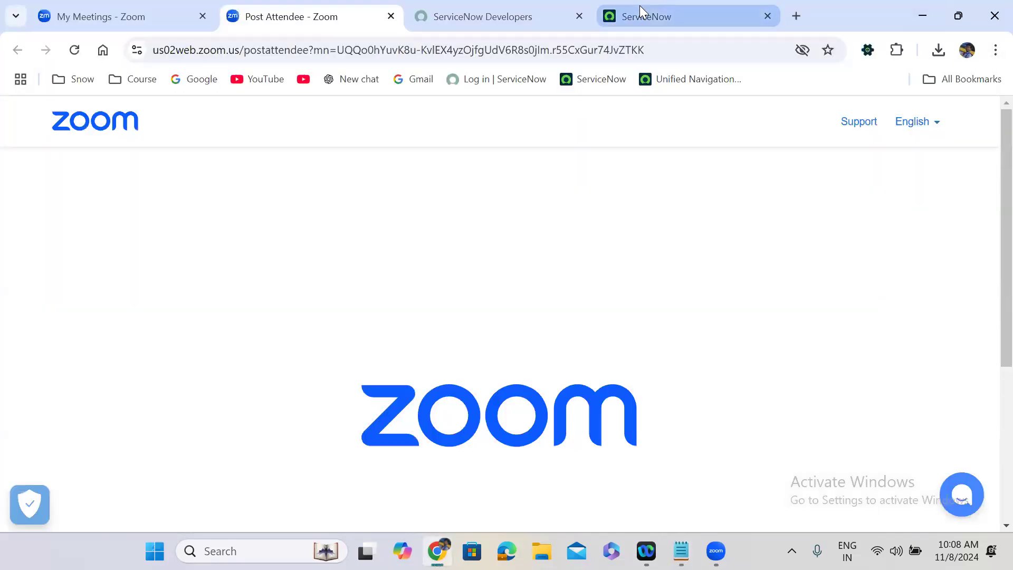
left_click(639, 10)
left_click(71, 125)
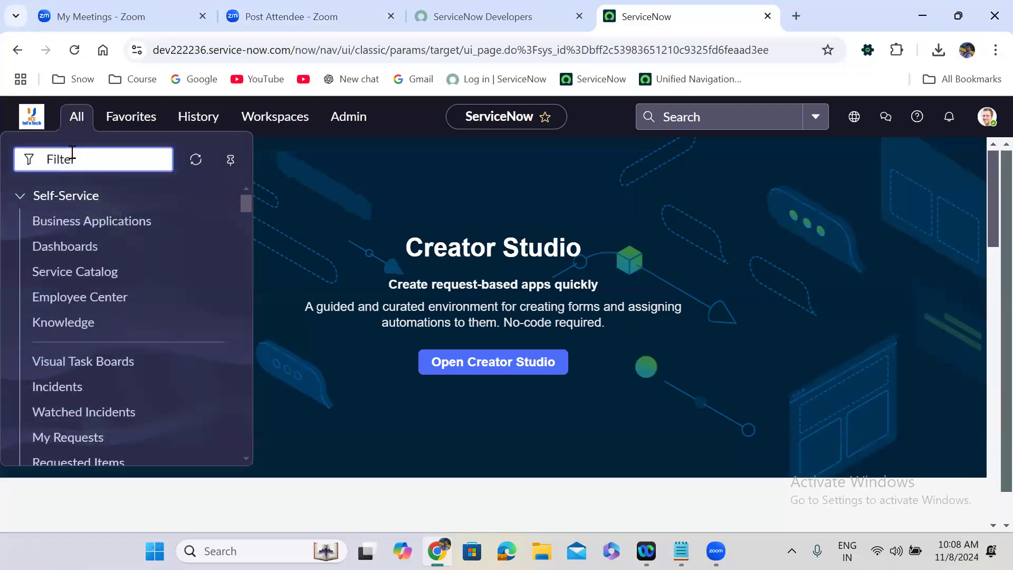
type("flow designer")
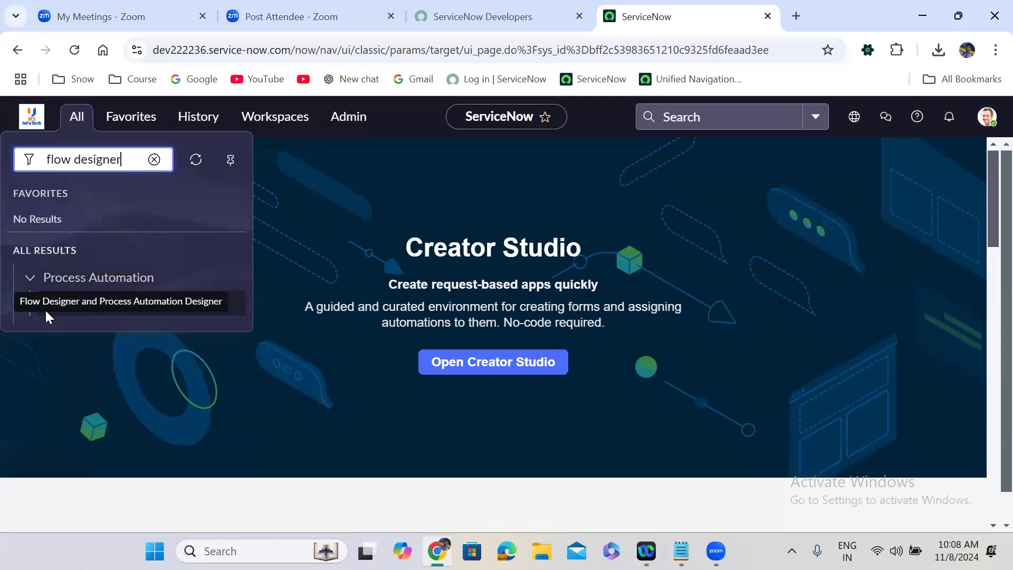
left_click(76, 305)
left_click(76, 303)
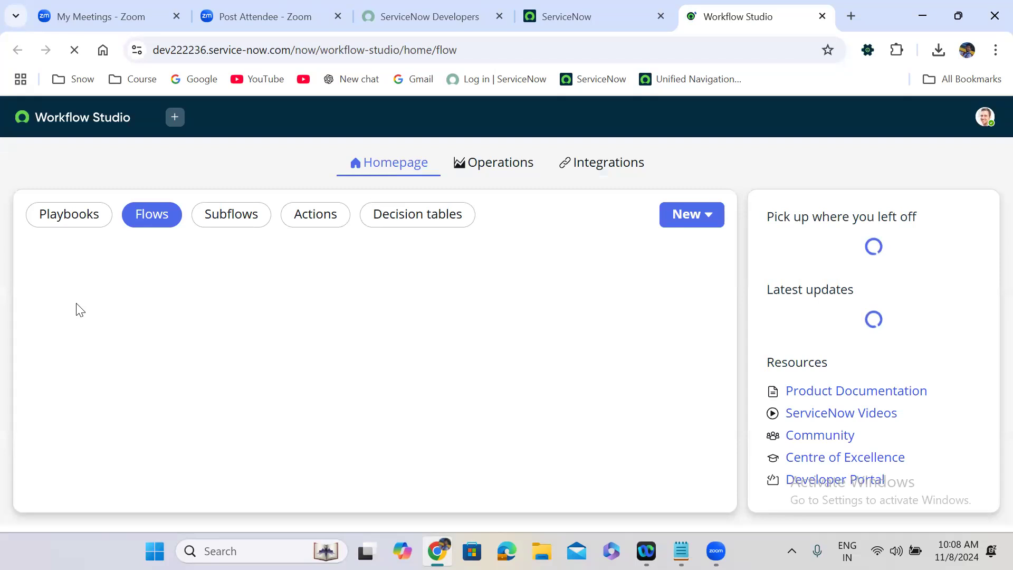
Step: Display the flows in Workflow Studio and start creating a new flow
left_click(153, 220)
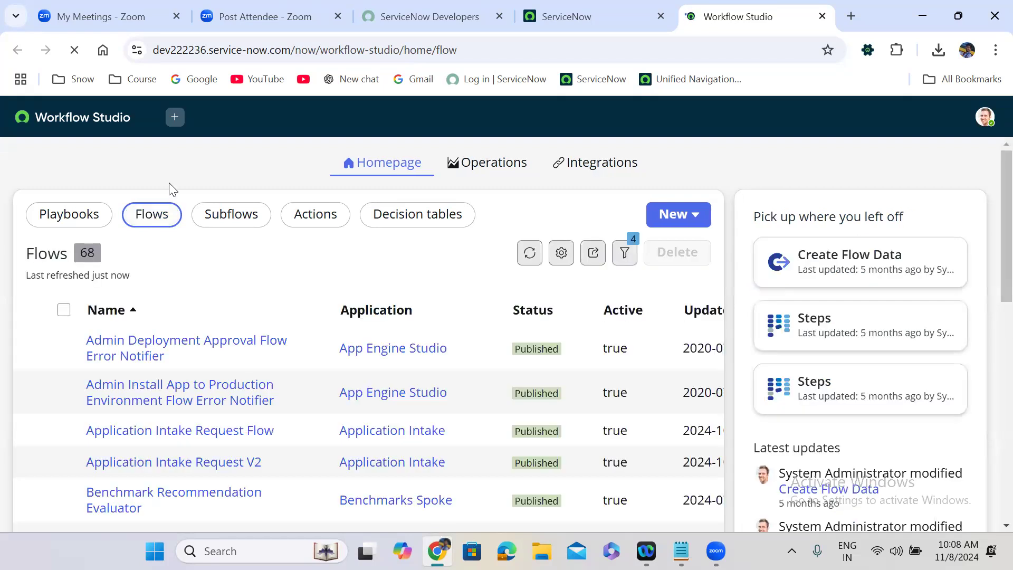
left_click(680, 217)
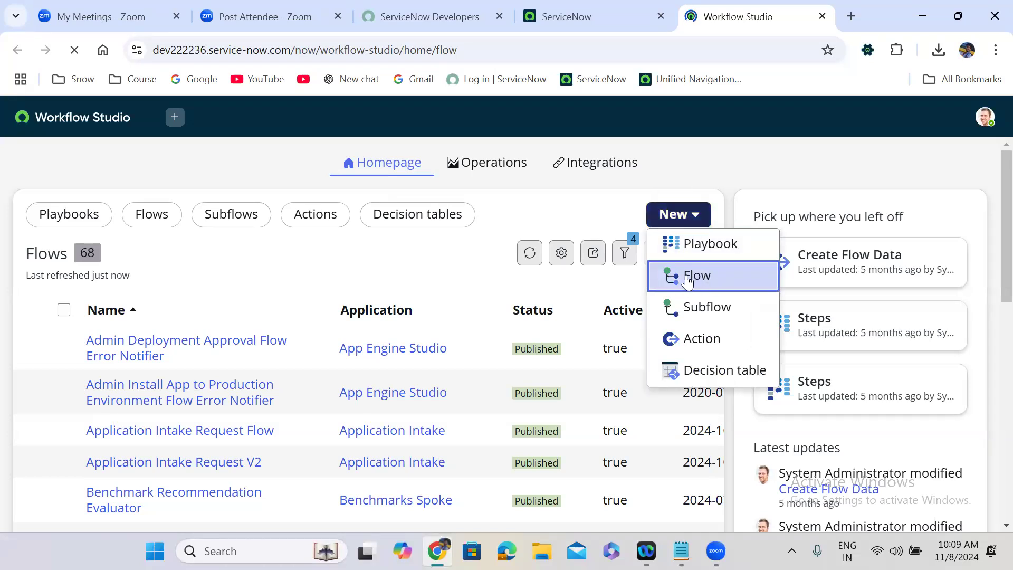
left_click(694, 275)
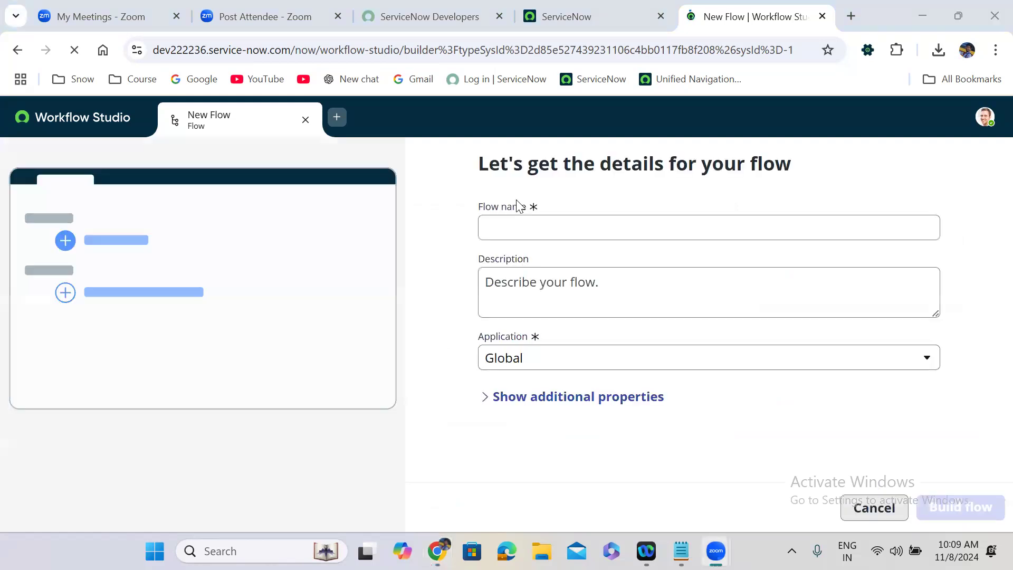
Step: Name the flow "Create Problem", keep it in the Global application and build it
left_click(528, 231)
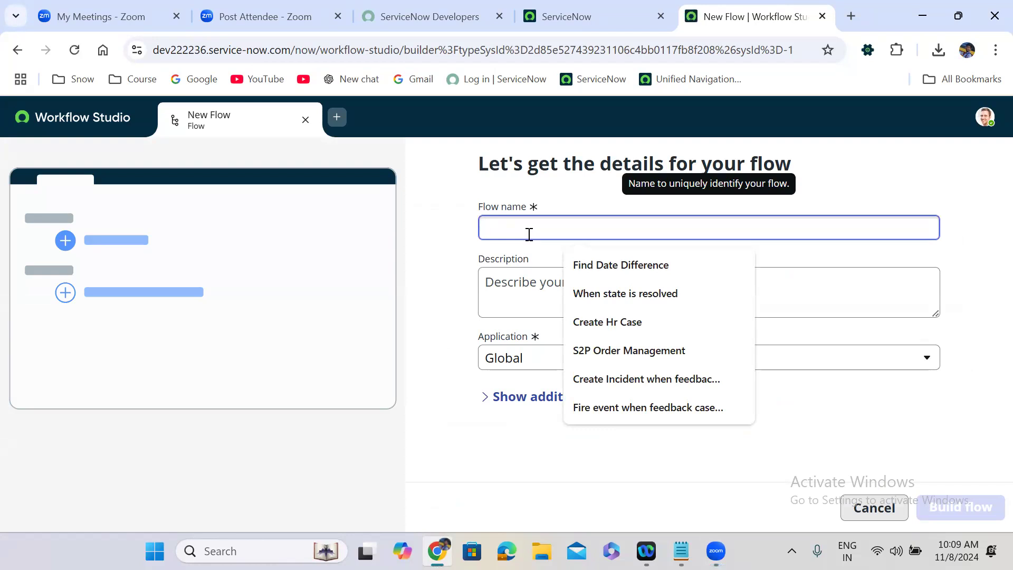
type("Create Problem")
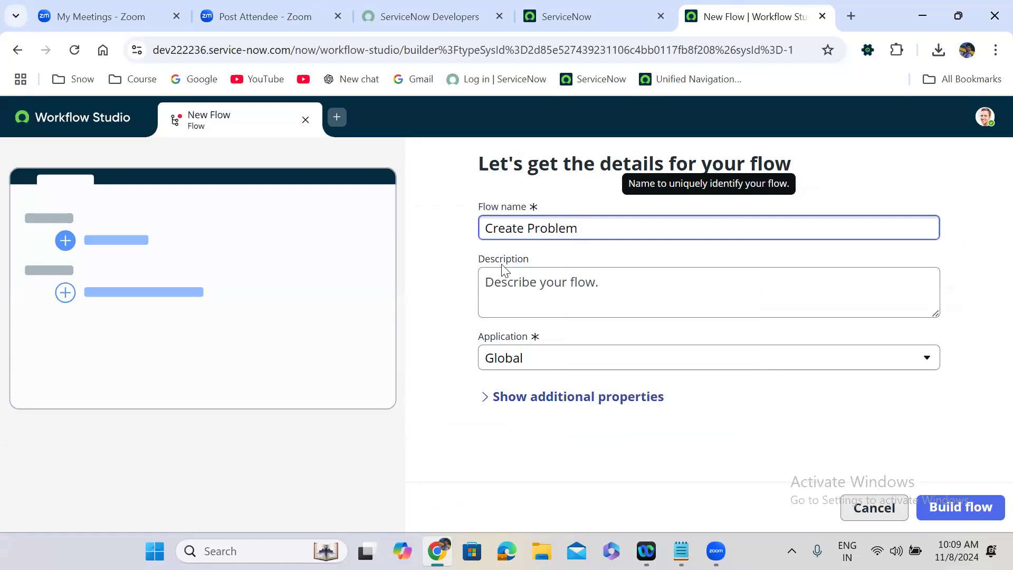
left_click(446, 358)
left_click(960, 509)
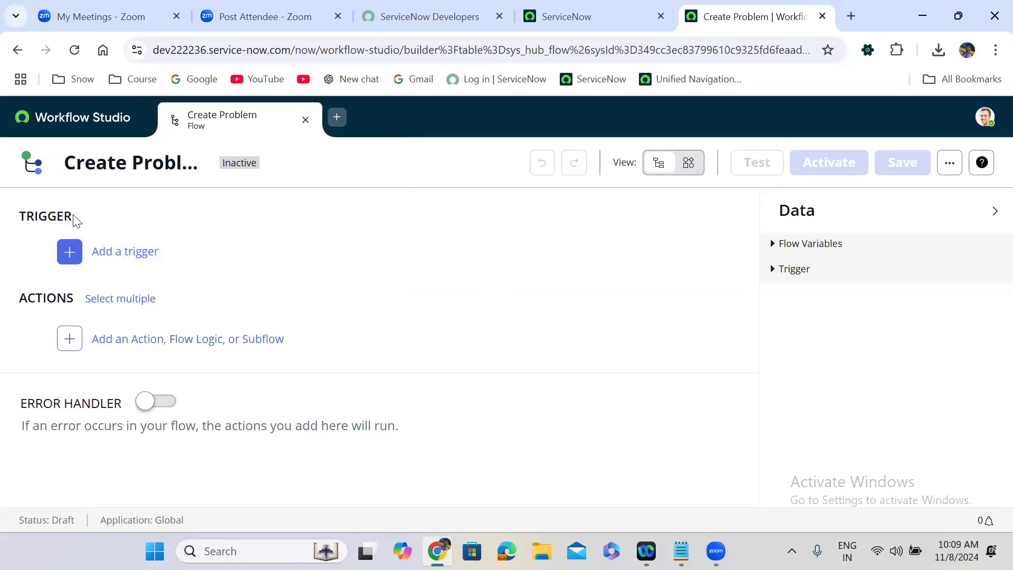
Step: Look through the record, scheduled and application trigger types and add the record-based Created trigger to the flow
left_click(101, 258)
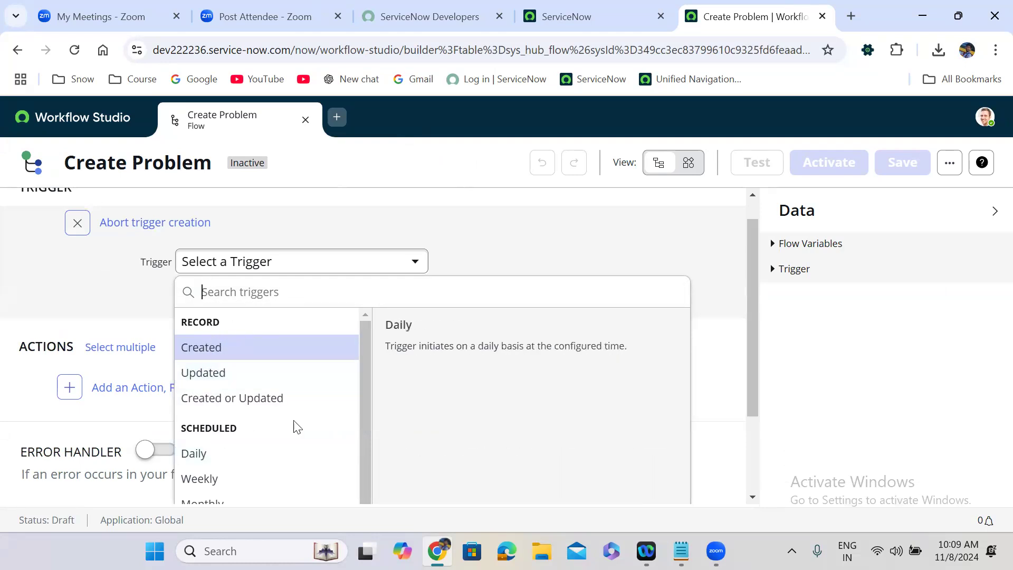
left_click_drag(366, 380, 363, 501)
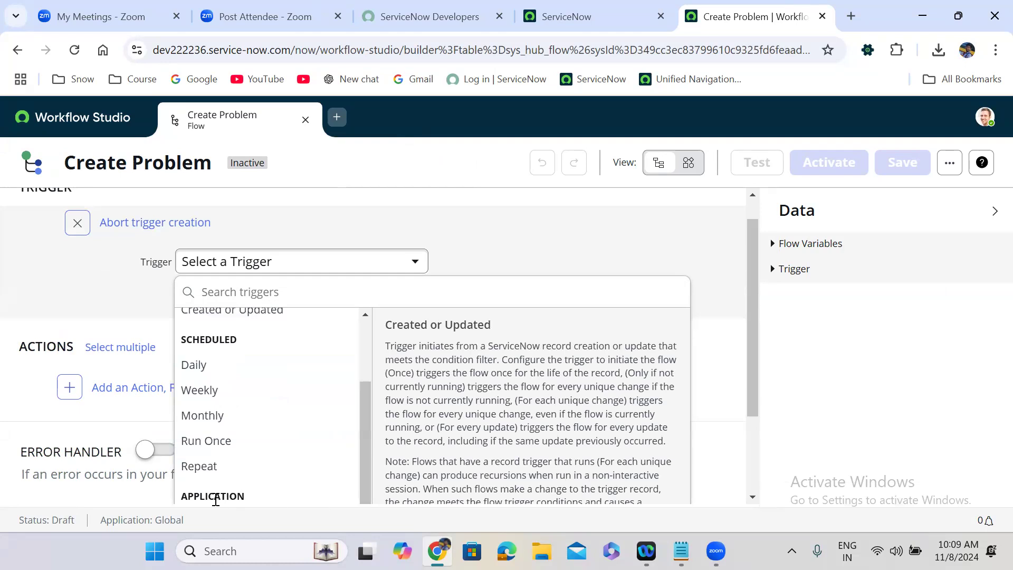
left_click_drag(749, 376, 753, 409)
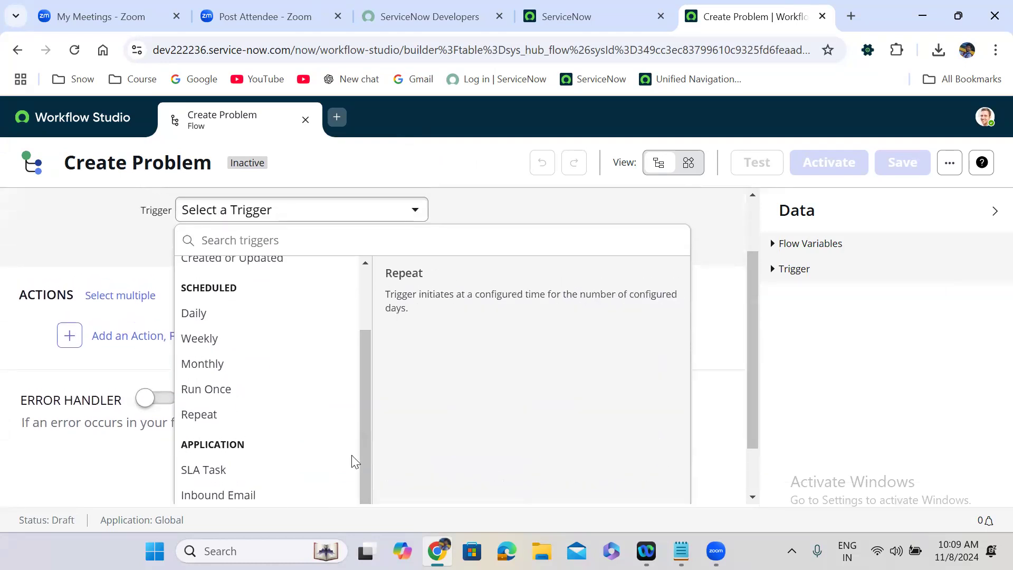
left_click_drag(365, 478, 373, 343)
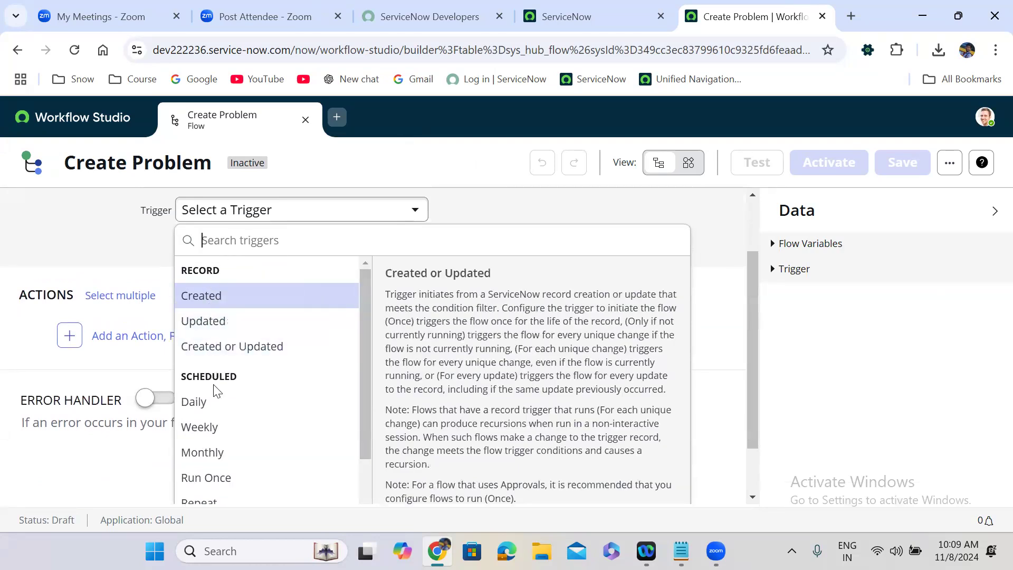
left_click_drag(364, 359, 364, 442)
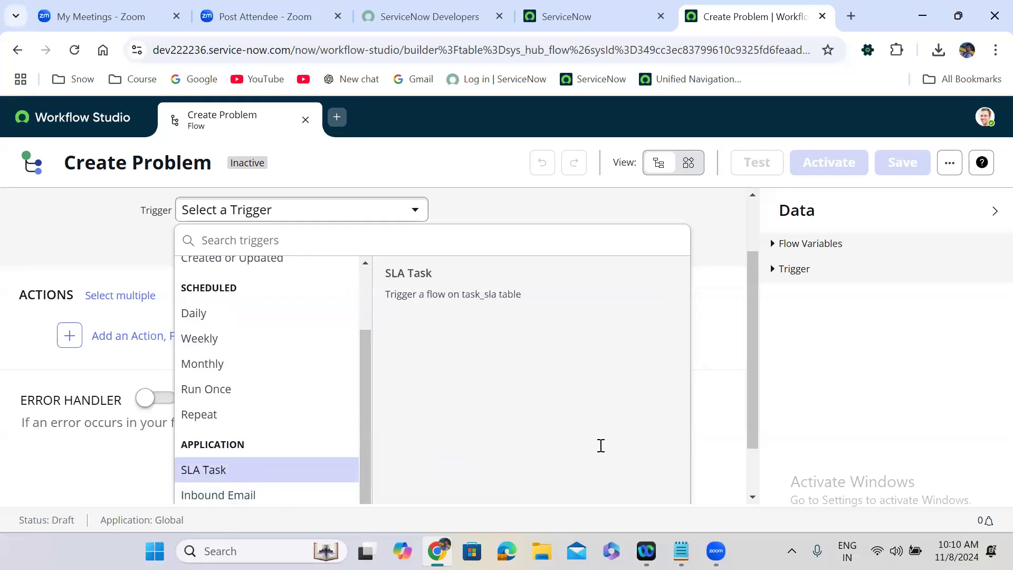
left_click_drag(754, 352, 402, 290)
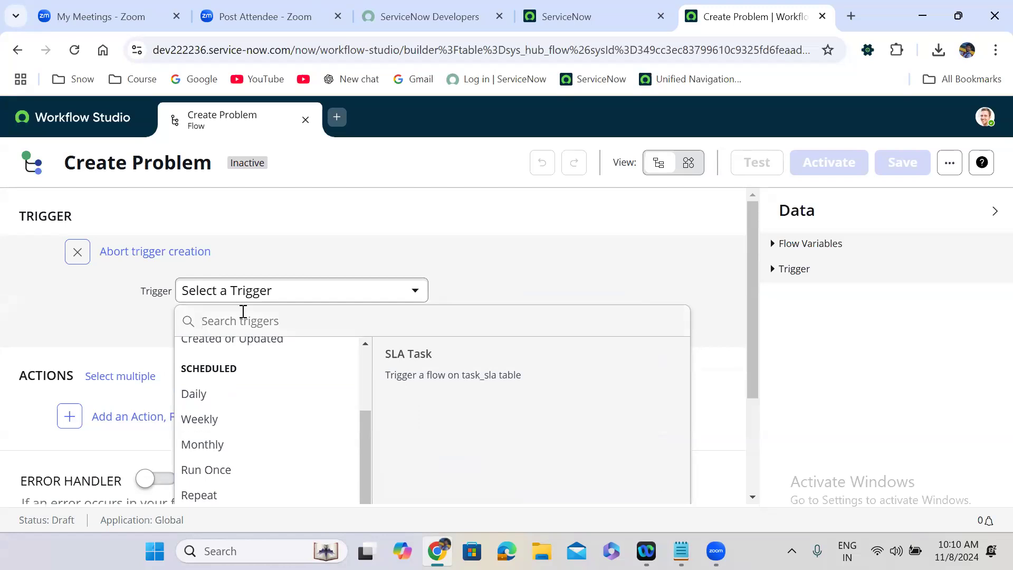
left_click_drag(366, 430, 364, 353)
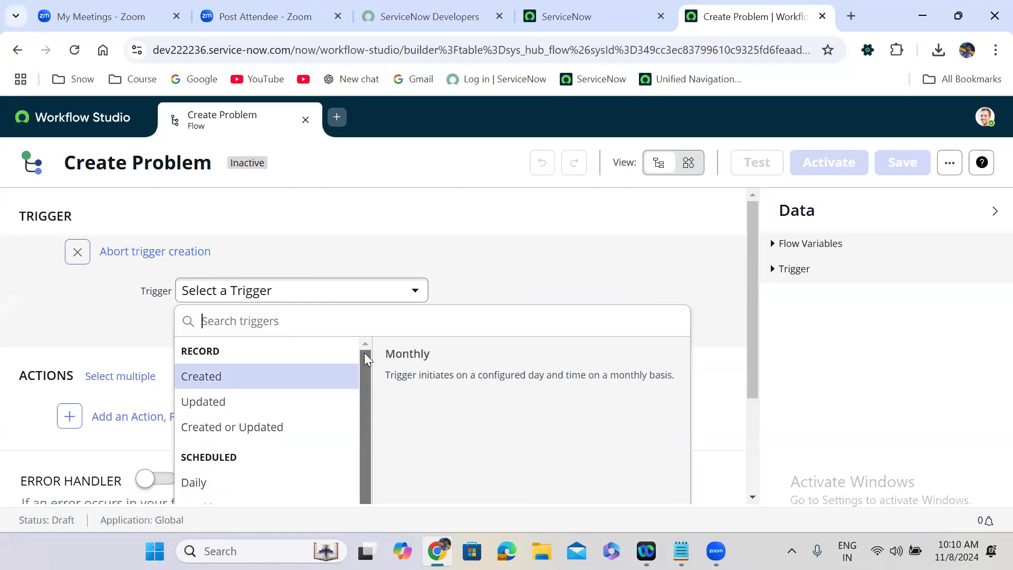
left_click(219, 387)
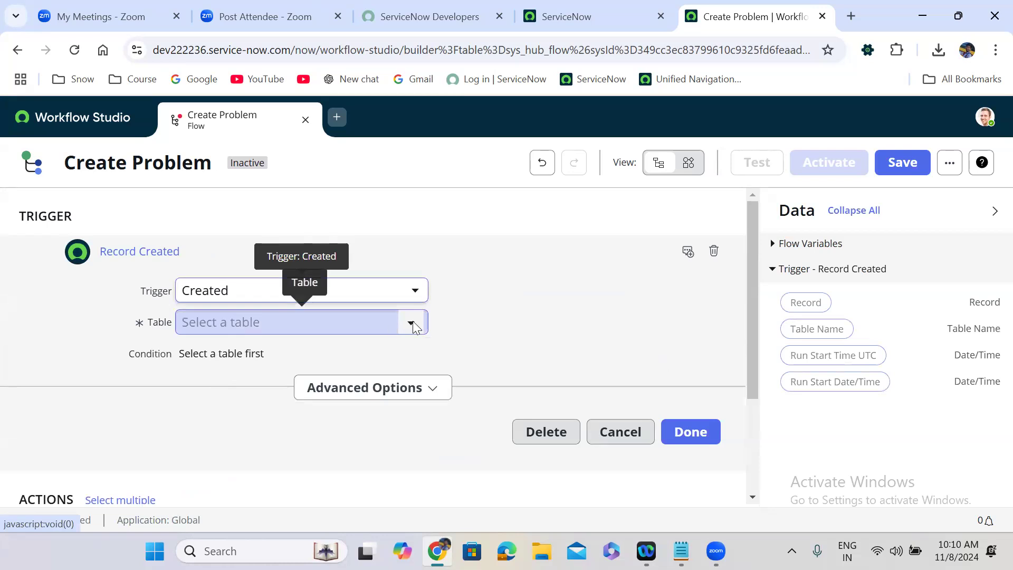
Step: Set the trigger's table to Incident [incident] and finish the trigger
left_click(369, 323)
type("incident")
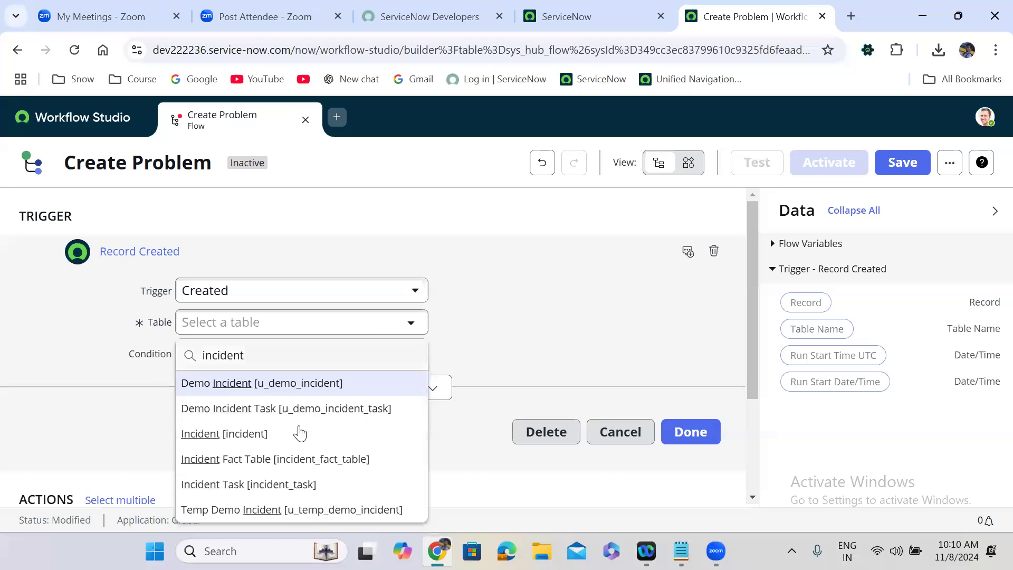
left_click(294, 430)
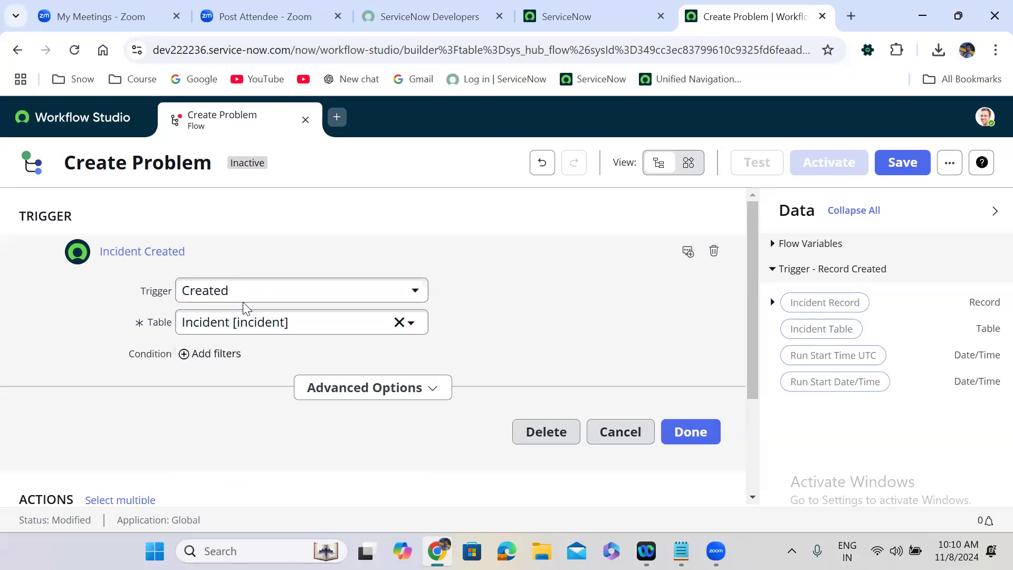
left_click(691, 431)
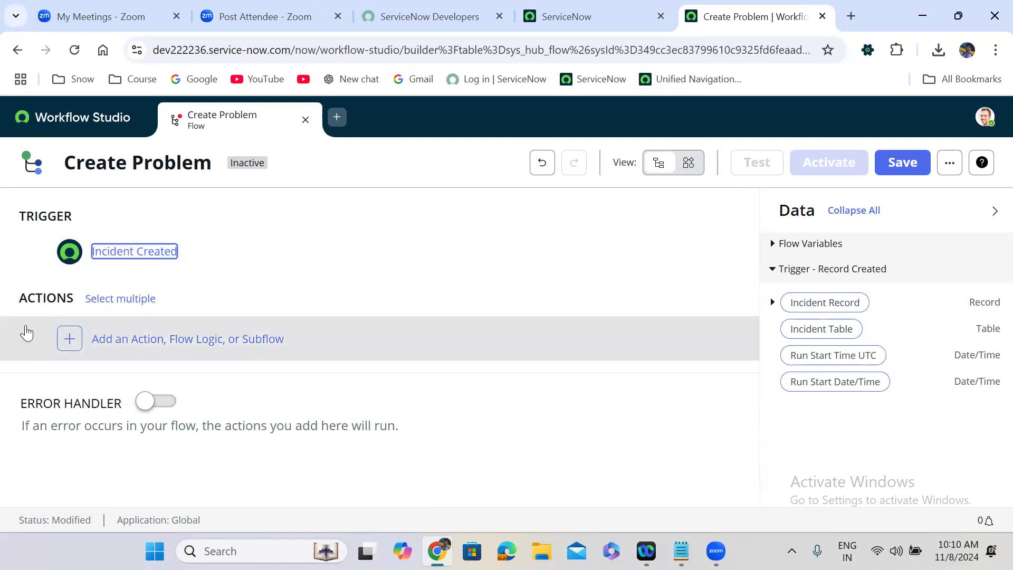
Step: Add the ServiceNow Core action Create Record as the flow's first action
left_click(71, 340)
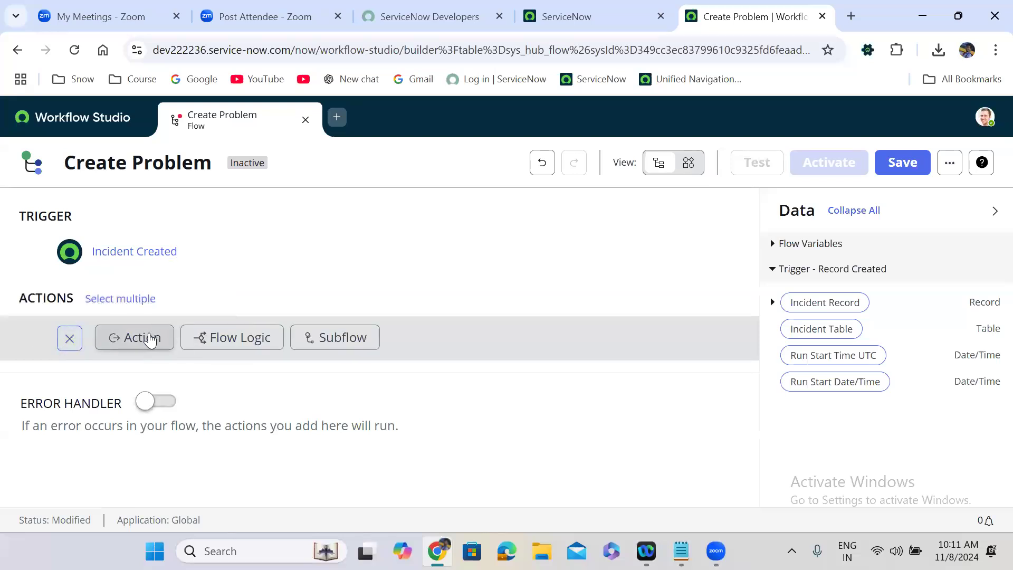
left_click(150, 339)
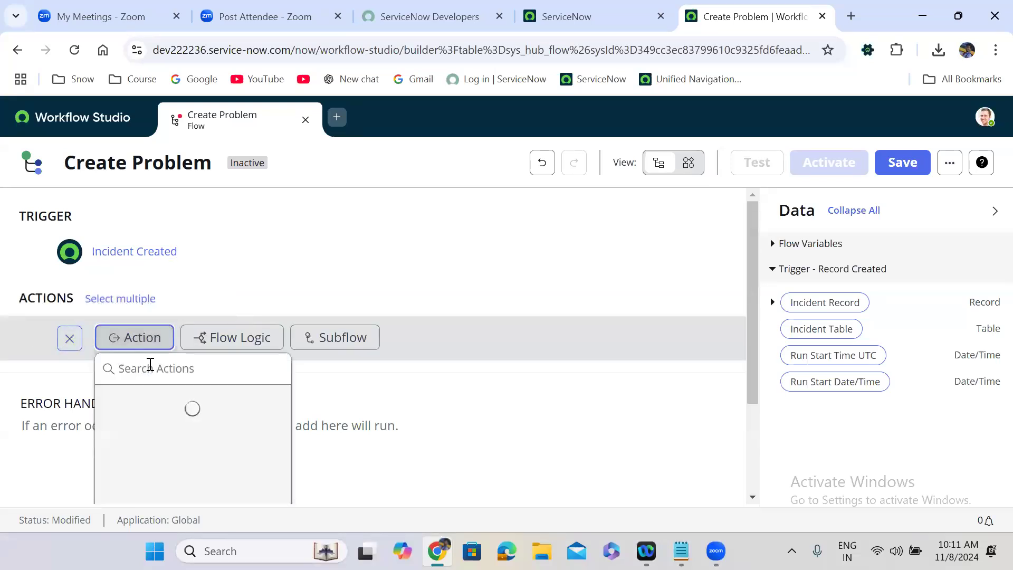
type("create record")
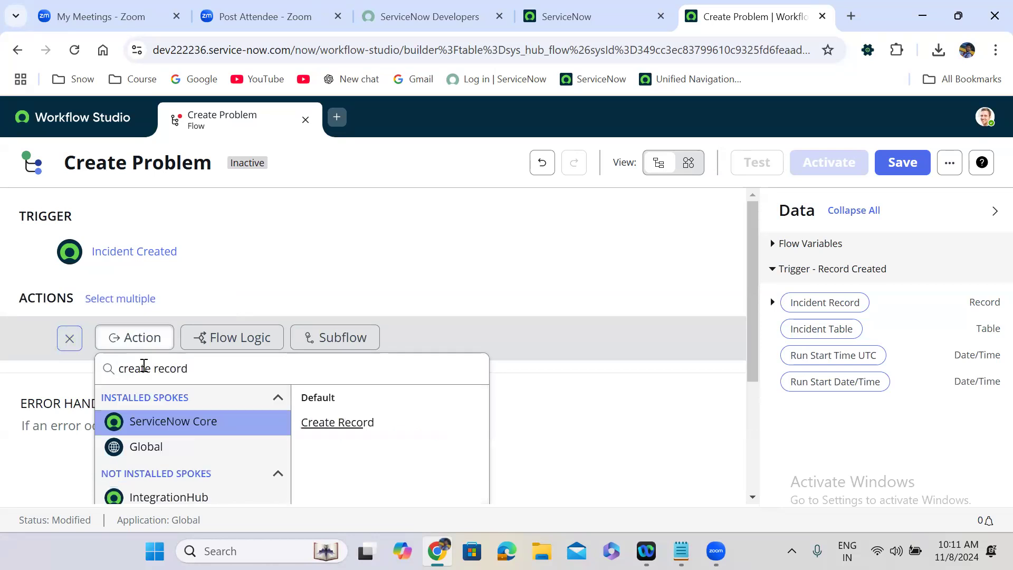
left_click(338, 423)
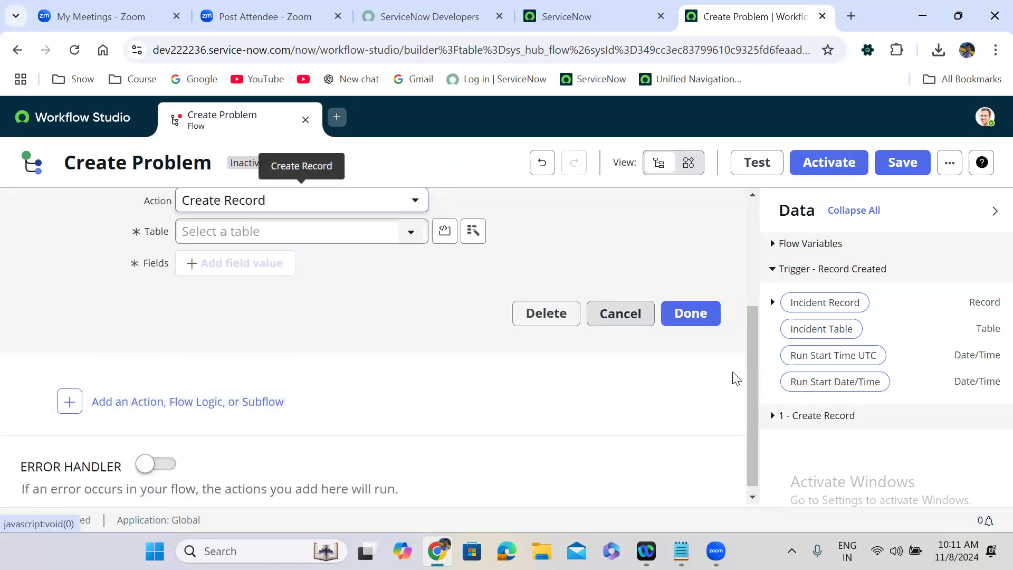
Step: Set the Create Record action's table to Problem [problem] and add an empty field value row
left_click_drag(753, 452, 748, 355)
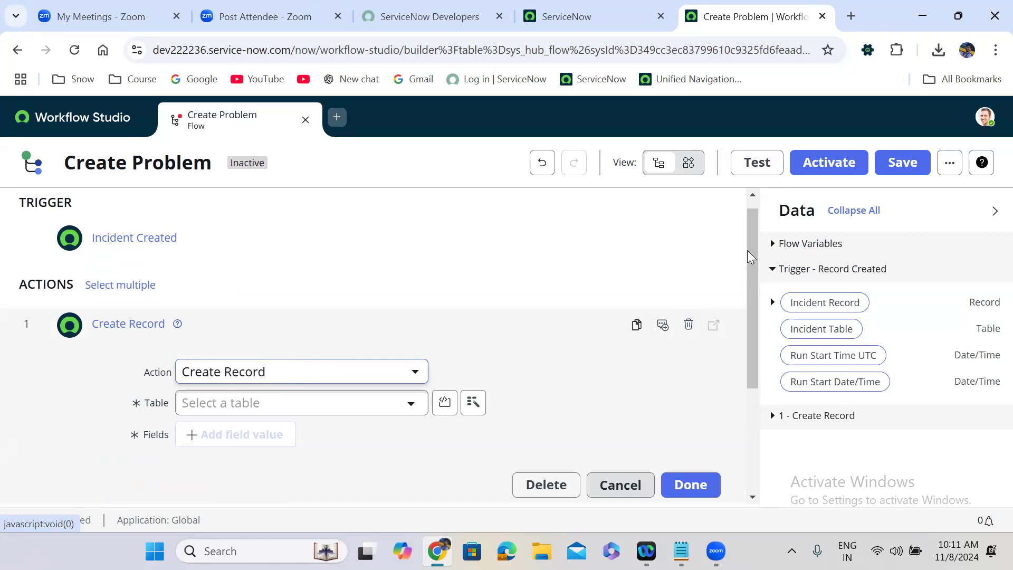
left_click_drag(754, 261, 755, 297)
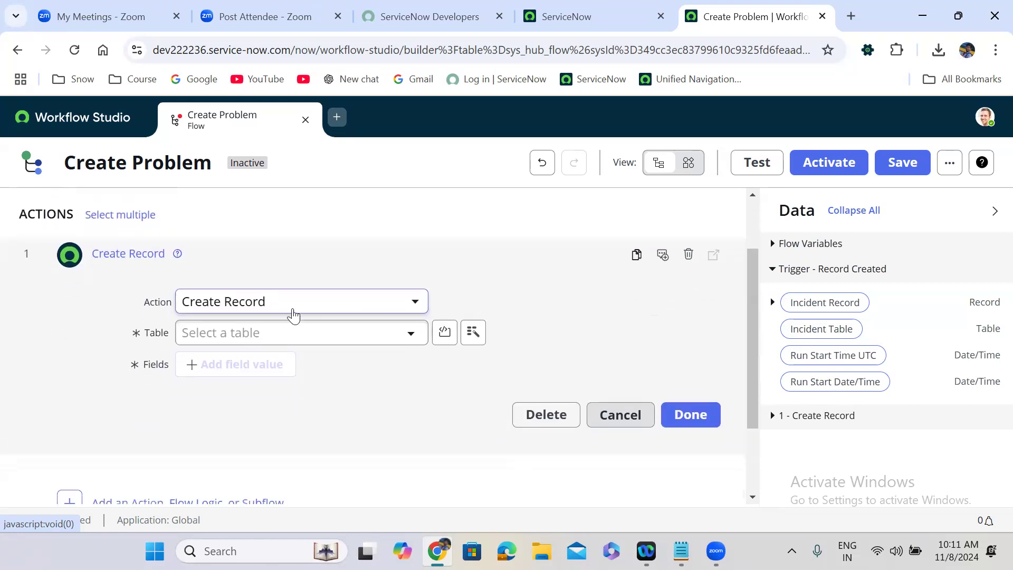
left_click(270, 333)
type("pr")
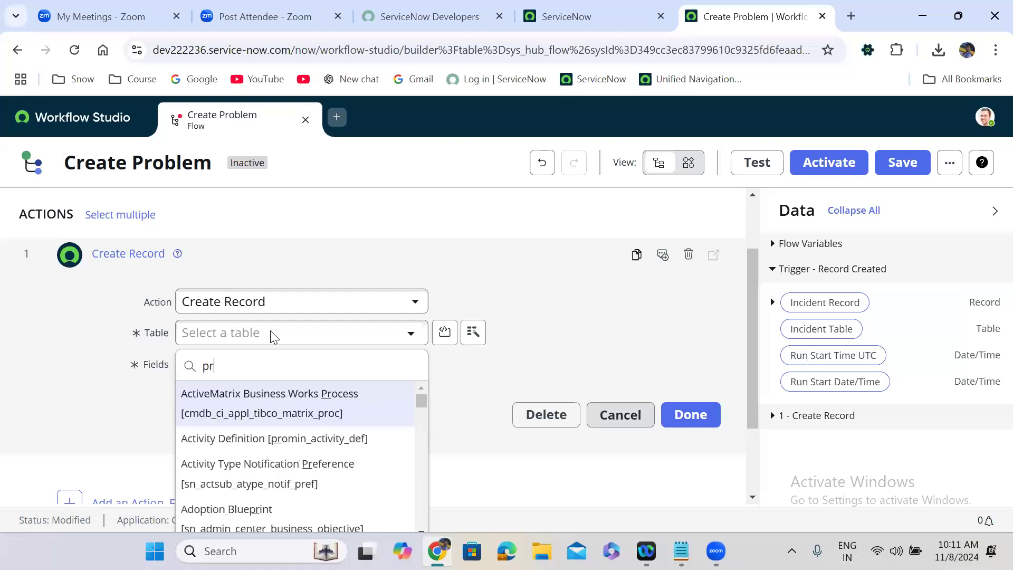
type("oblem")
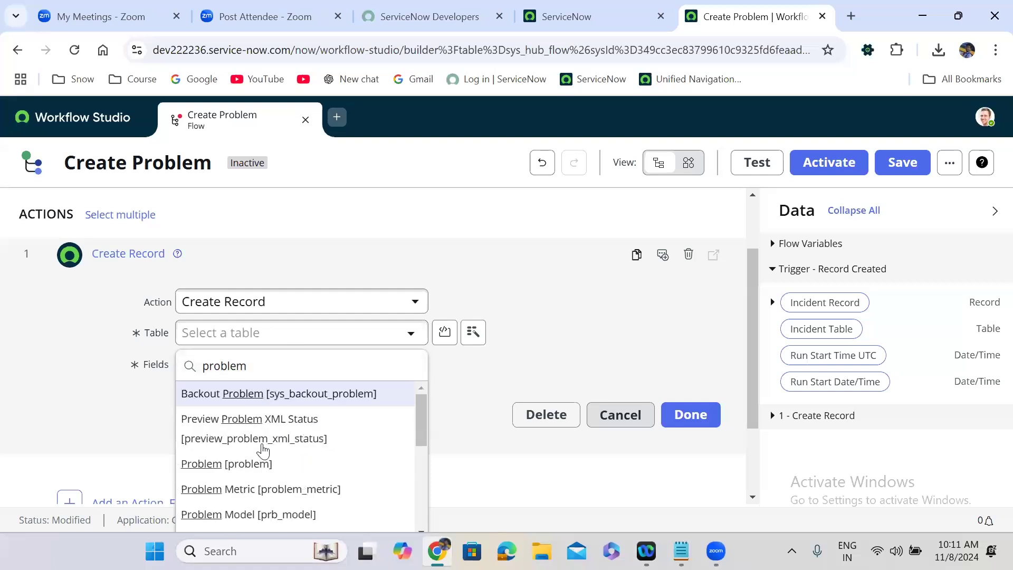
left_click(265, 467)
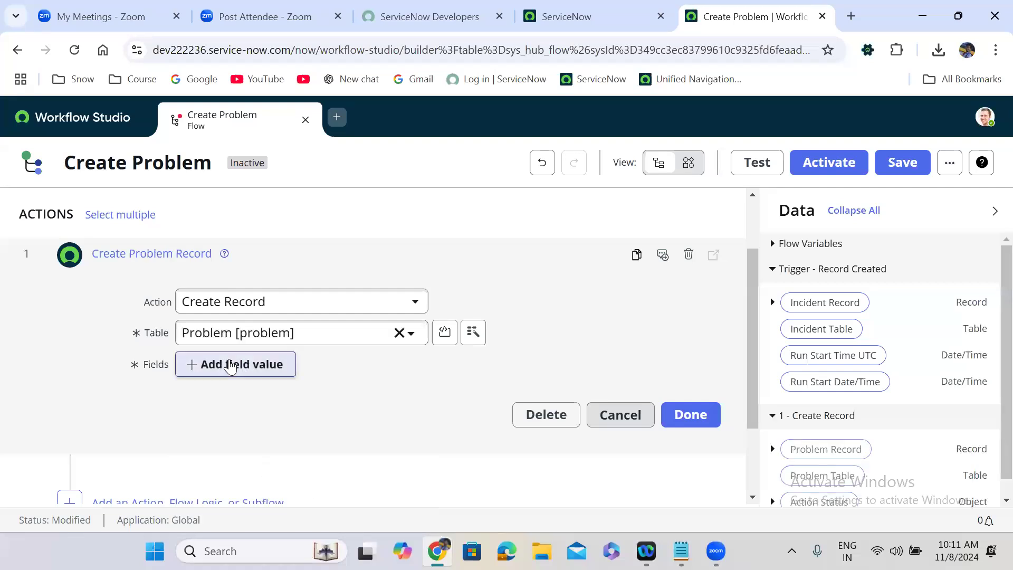
left_click(232, 365)
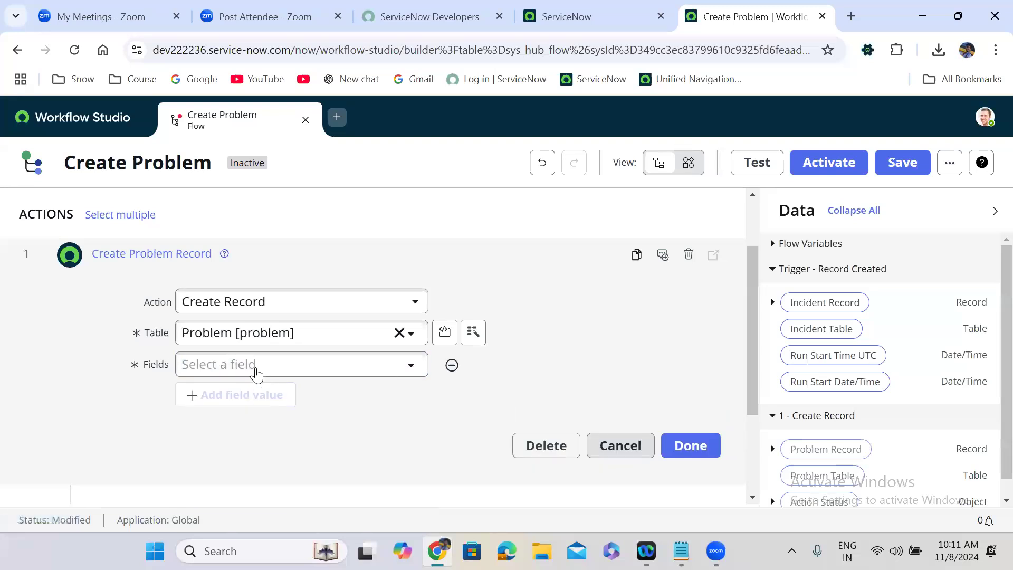
Step: Search the Problem table's fields for "short", "summ", "su" and "sh", then close the field list
left_click(255, 367)
type("short")
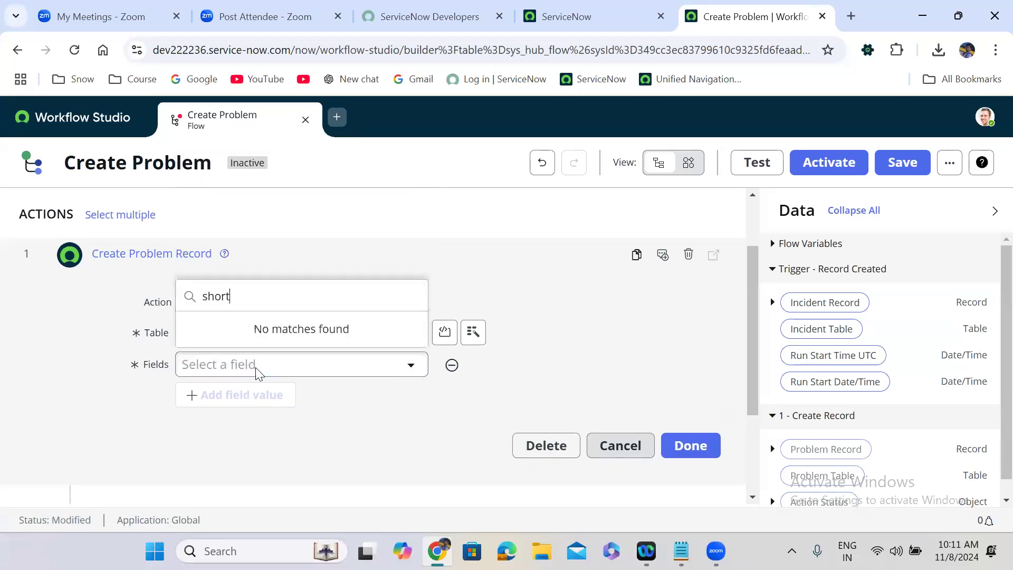
key("BackSpace")
key("BackSpace")
key("BackSpace")
key("BackSpace")
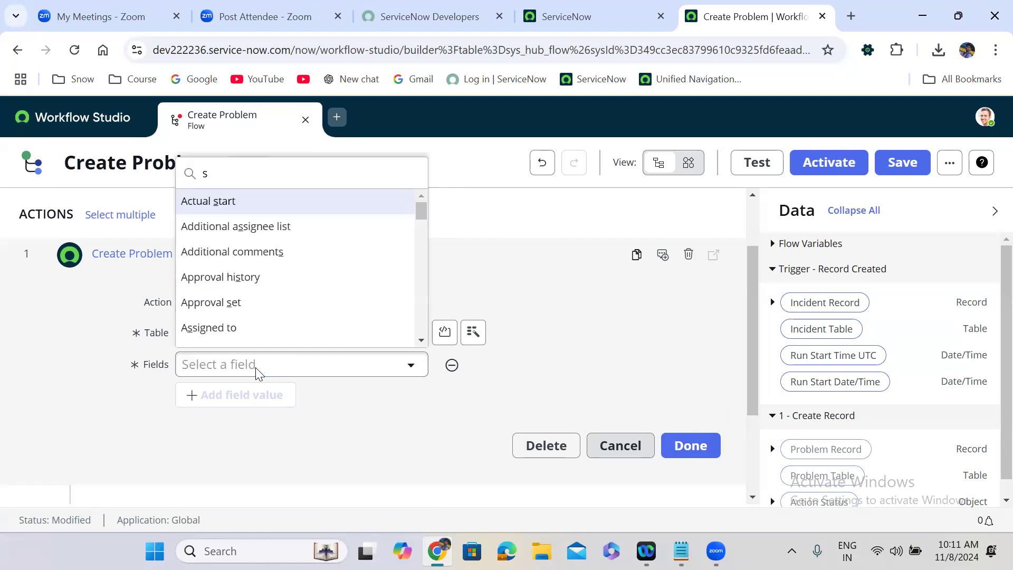
type("umm")
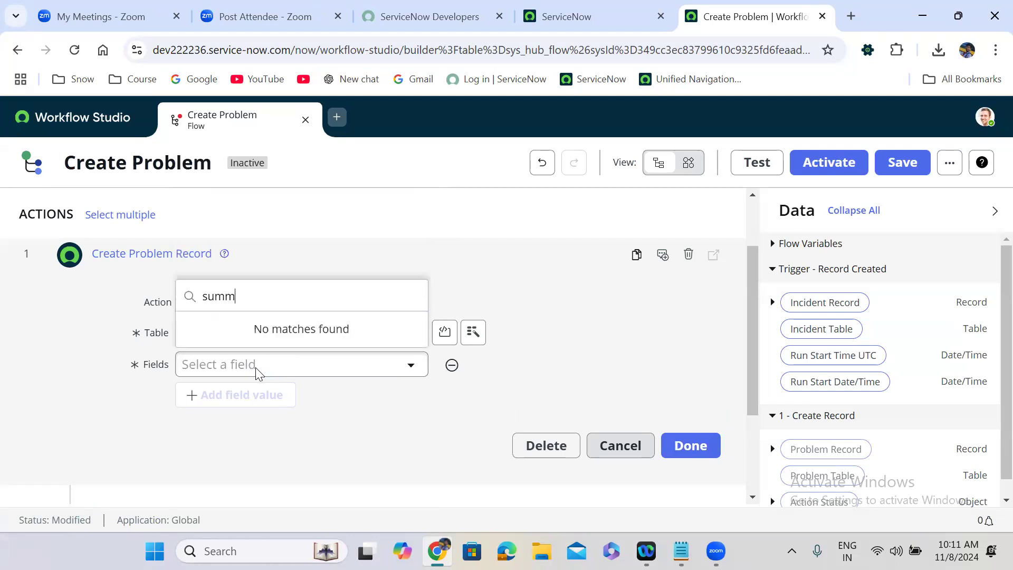
key("BackSpace")
key("BackSpace")
key("BackSpace")
key("BackSpace")
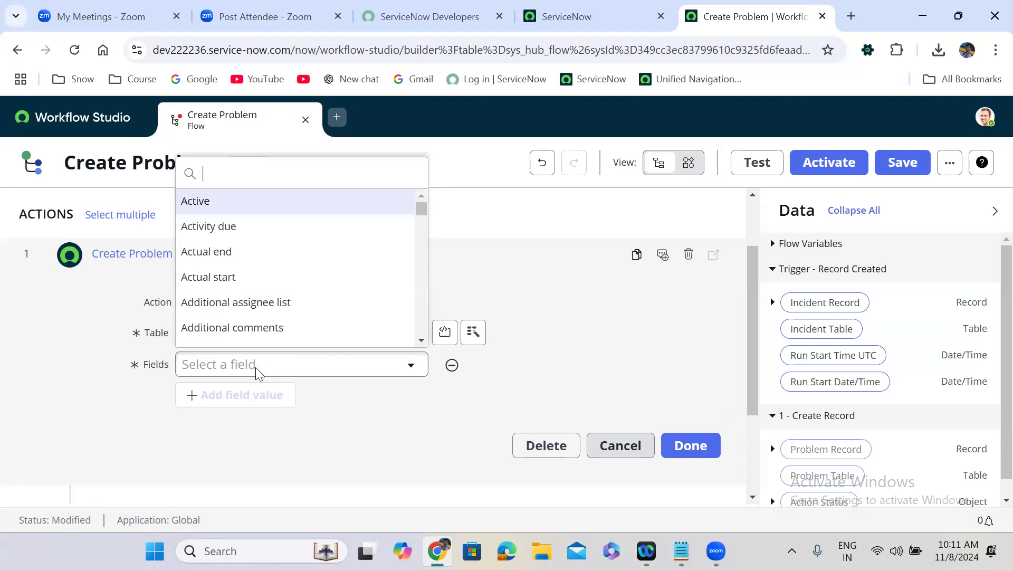
type("su")
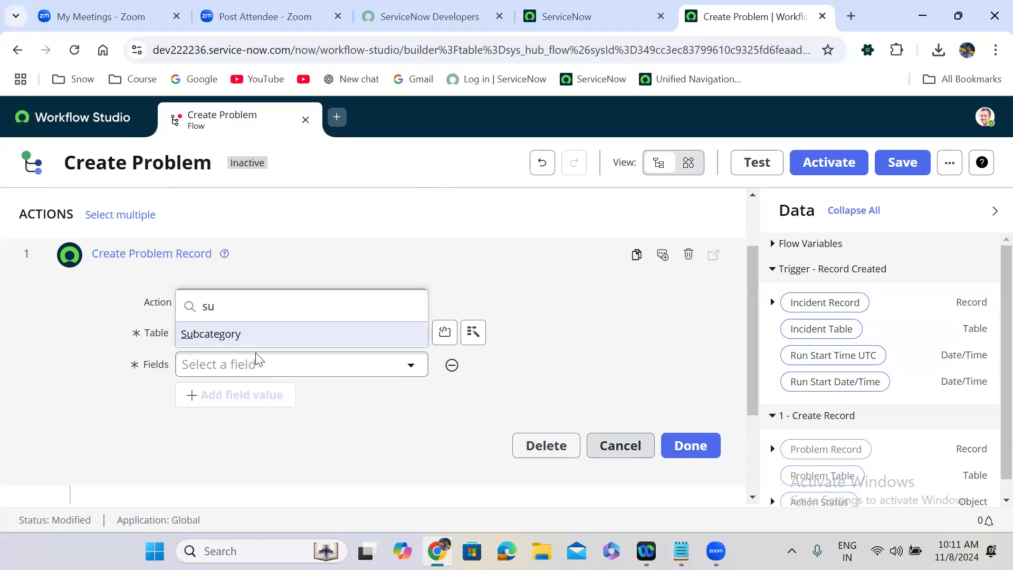
key("BackSpace")
key("BackSpace")
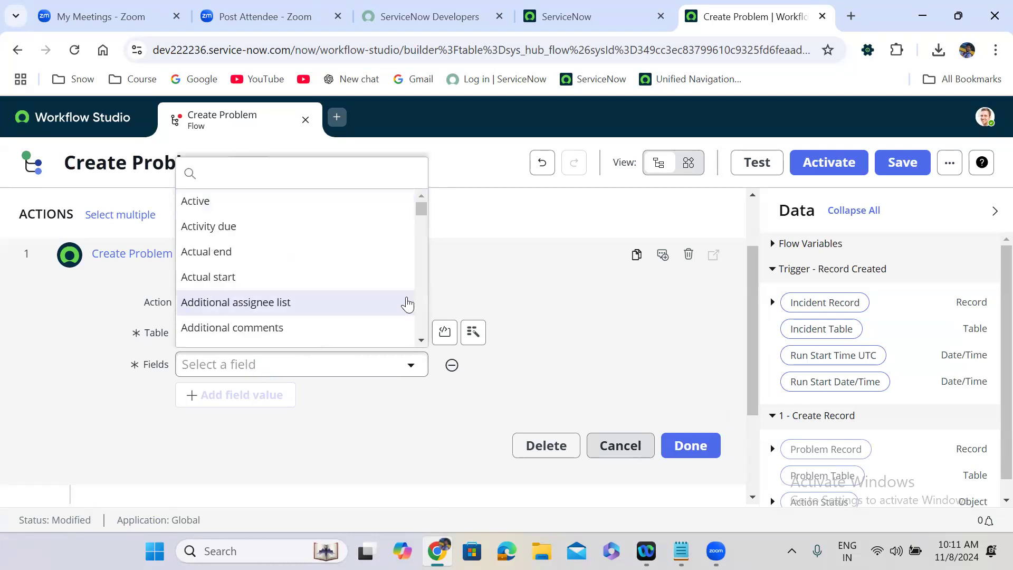
type("sh")
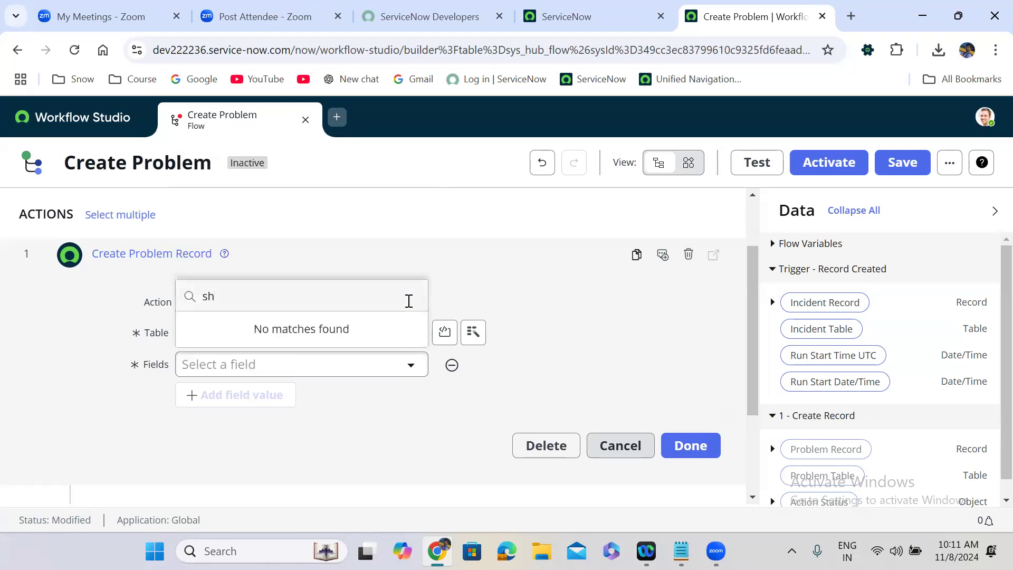
key("BackSpace")
key("BackSpace")
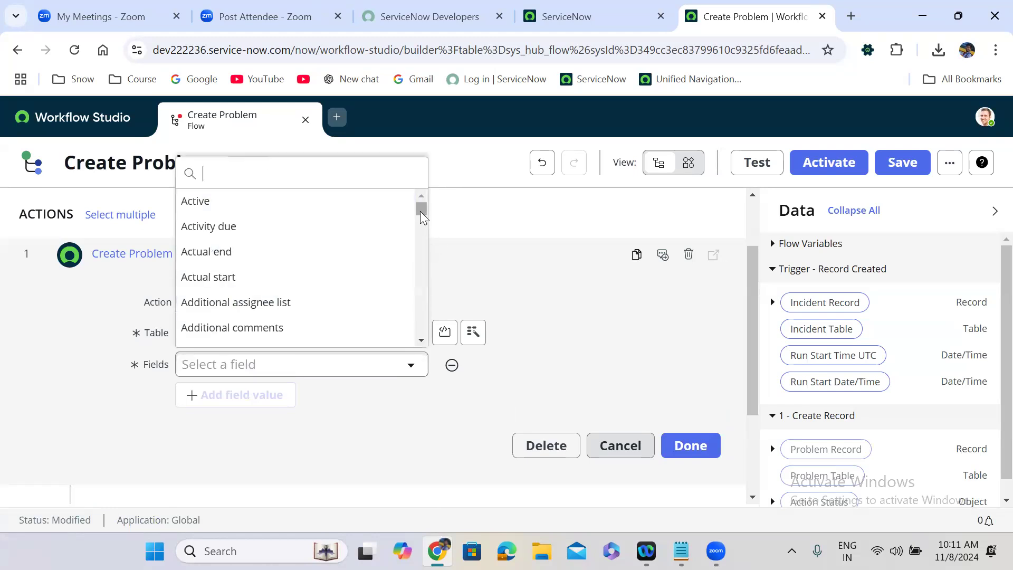
mouse_move(422, 212)
left_mouse_down()
mouse_move(424, 346)
mouse_move(414, 204)
left_mouse_up()
left_click(497, 256)
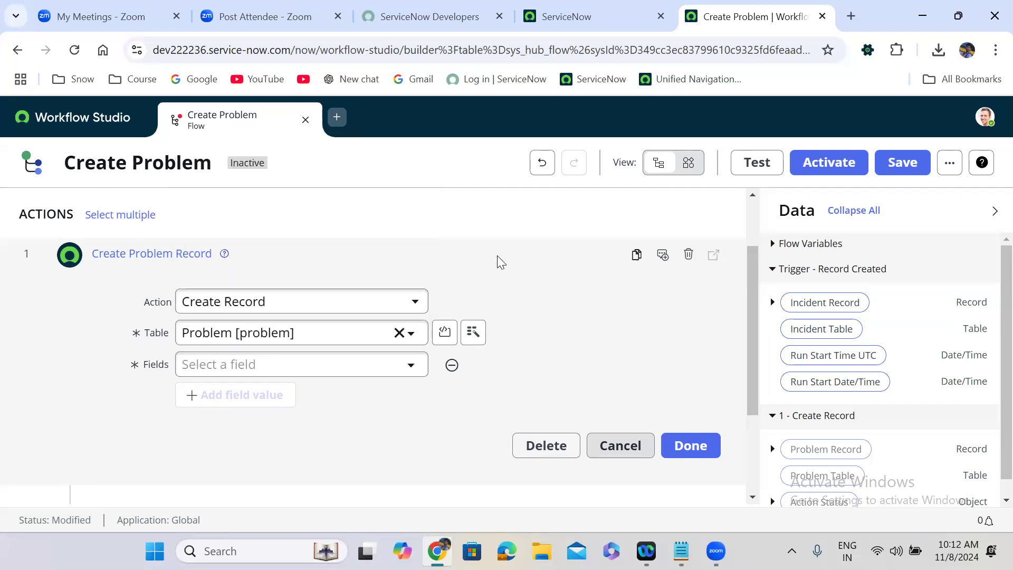
Step: Choose Problem statement as the first field to fill in the Create Record action, searching the field list for "prob"
left_click(252, 370)
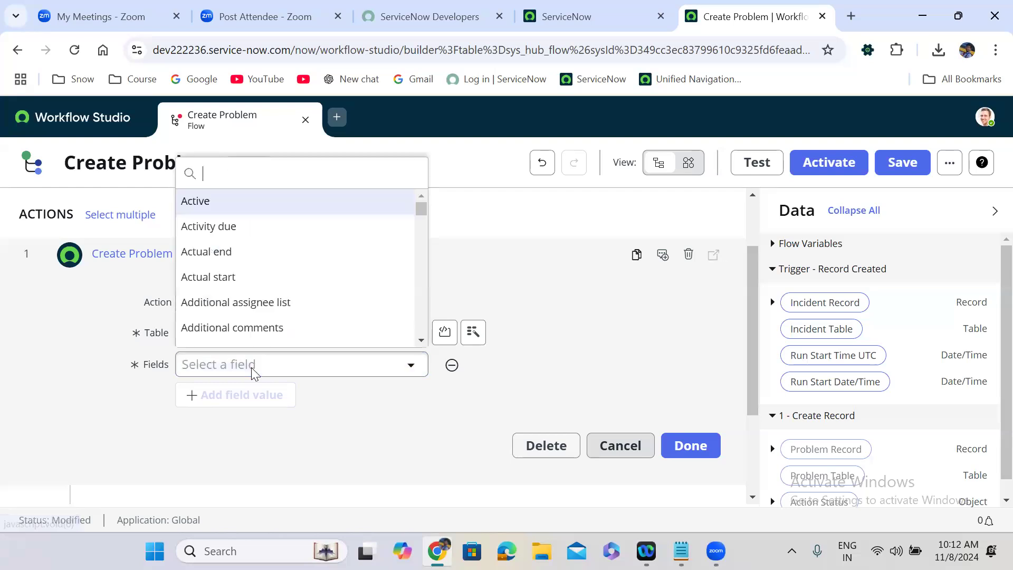
type("s")
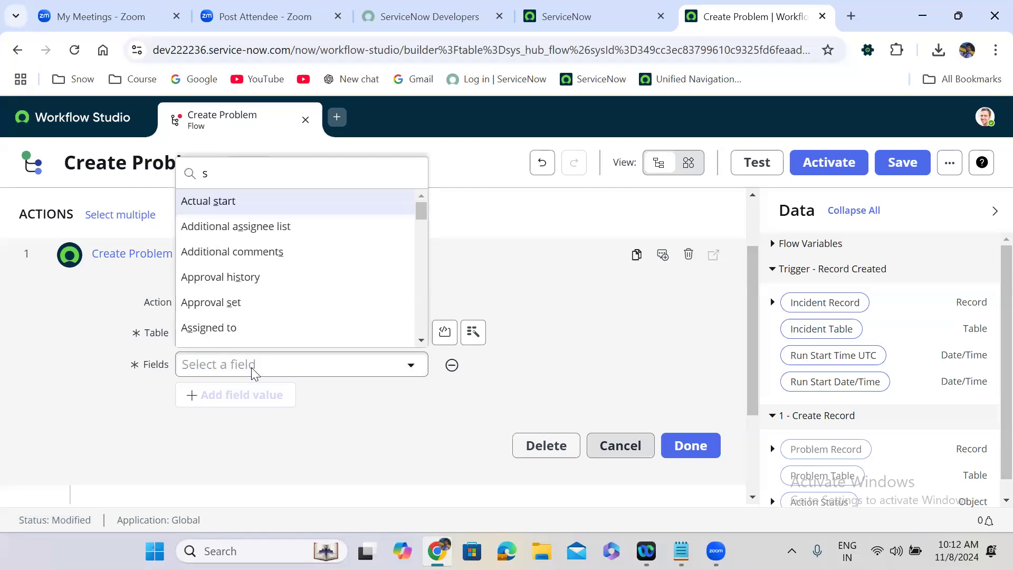
key("BackSpace")
type("p")
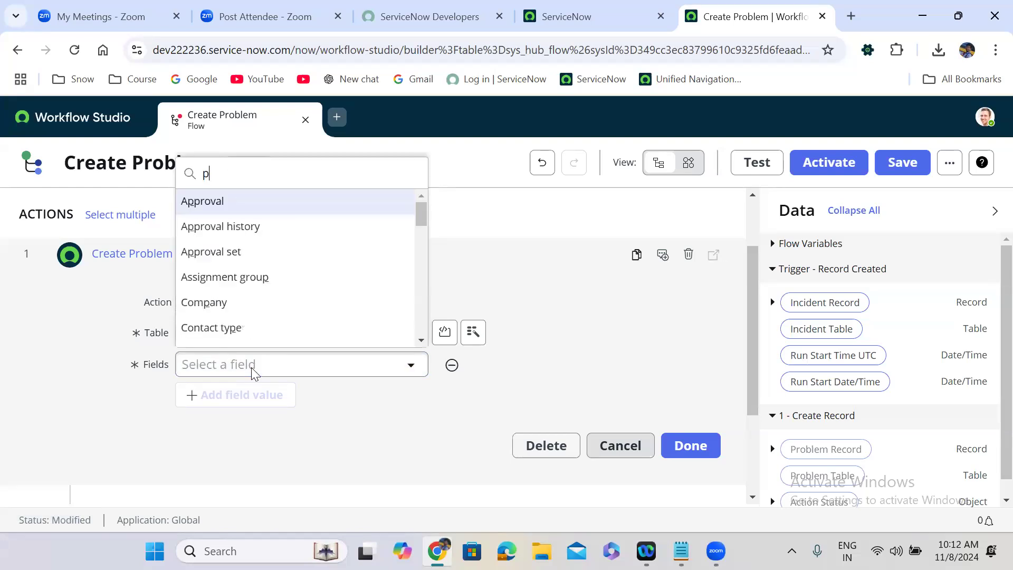
type("rob")
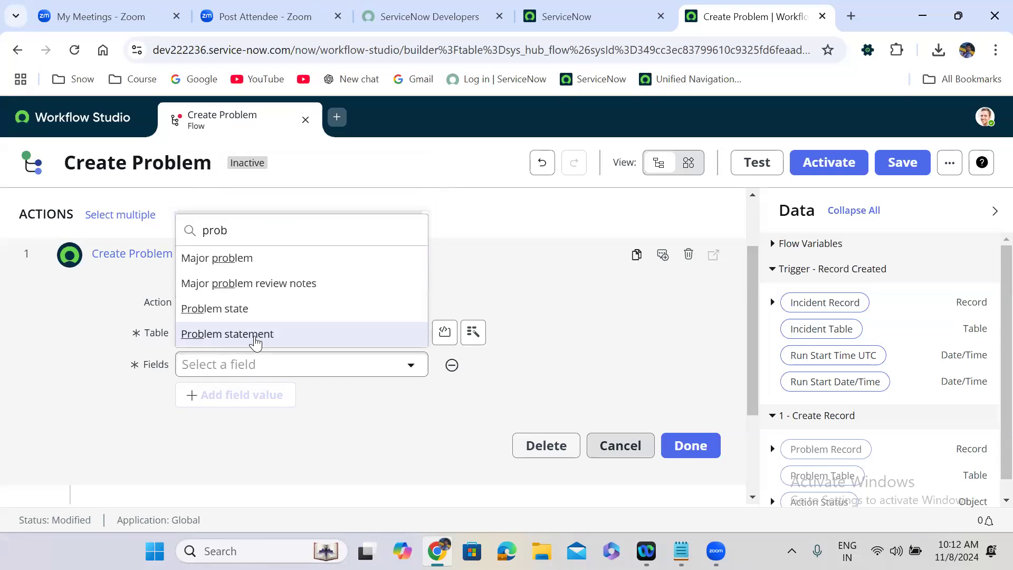
left_click(254, 338)
left_click(466, 365)
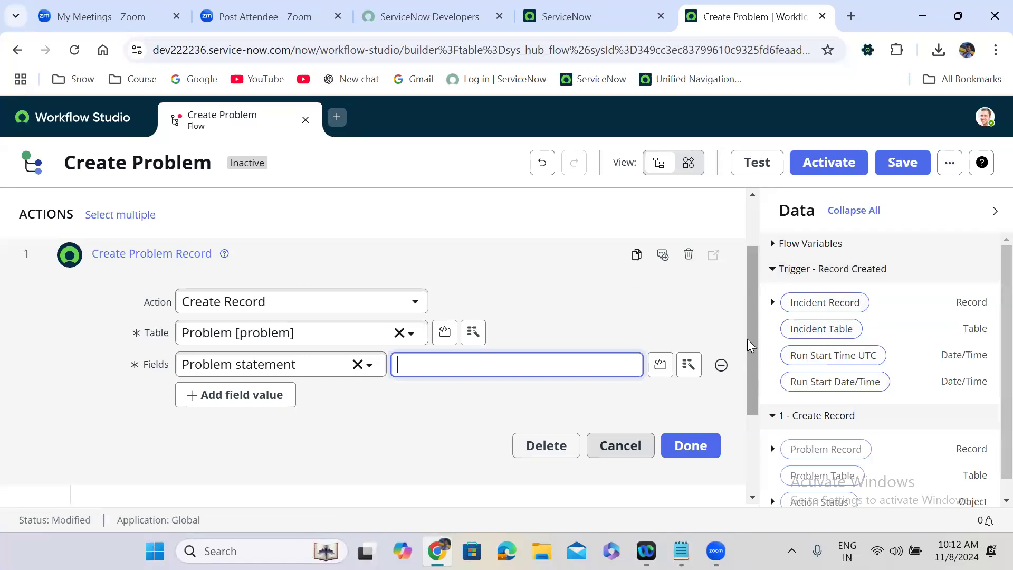
Step: Map the Problem statement value to the Short description data pill of the trigger's Incident Record
scroll(728, 260, "up", 2)
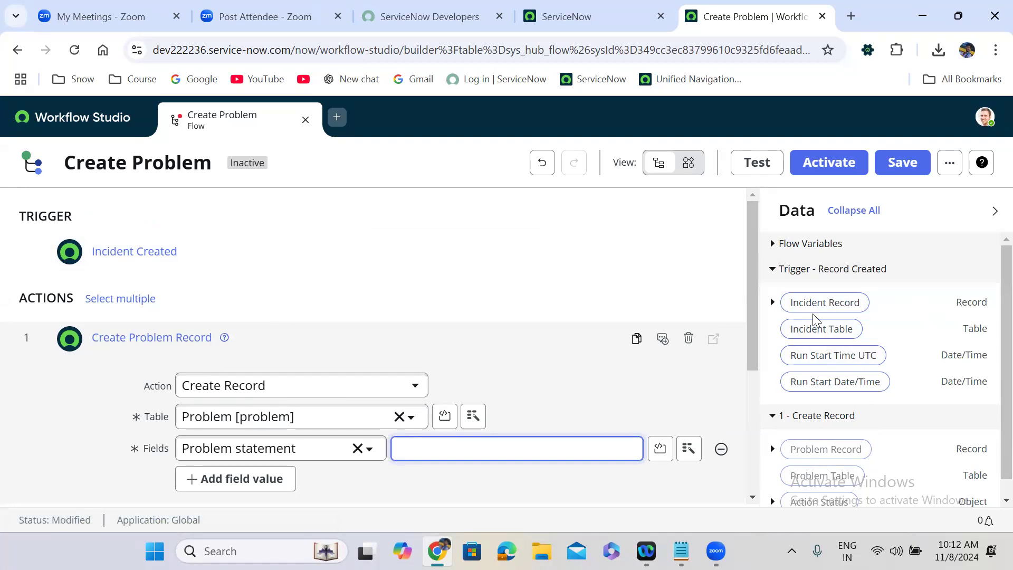
left_click(772, 303)
left_click(772, 302)
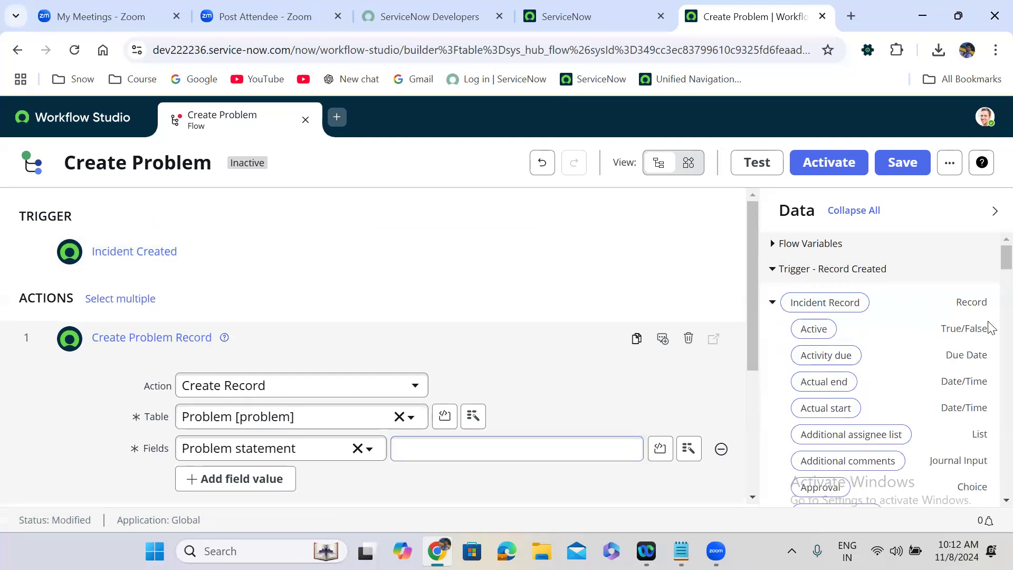
scroll(991, 264, "down", 8)
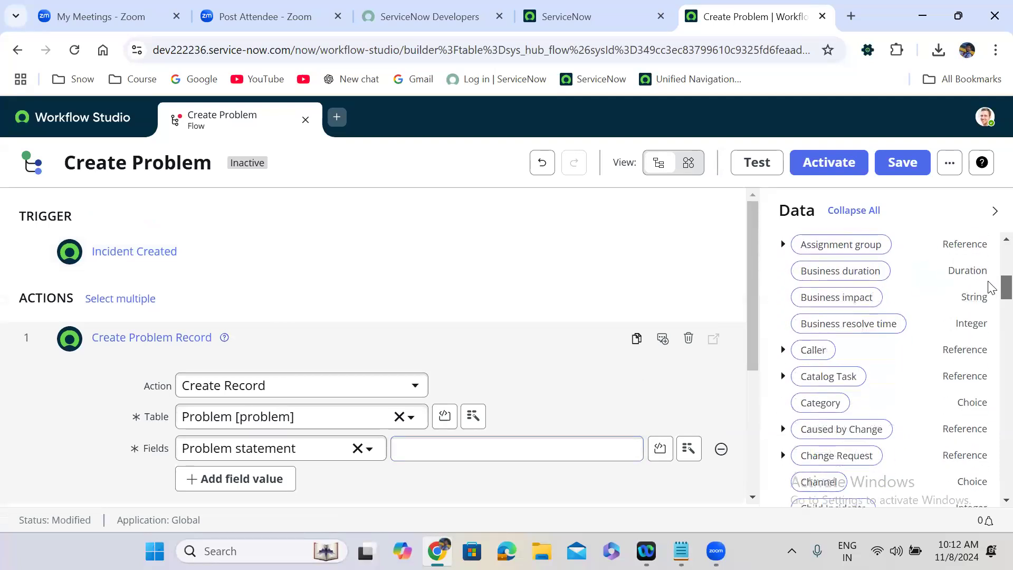
scroll(991, 303, "down", 4)
scroll(991, 317, "down", 10)
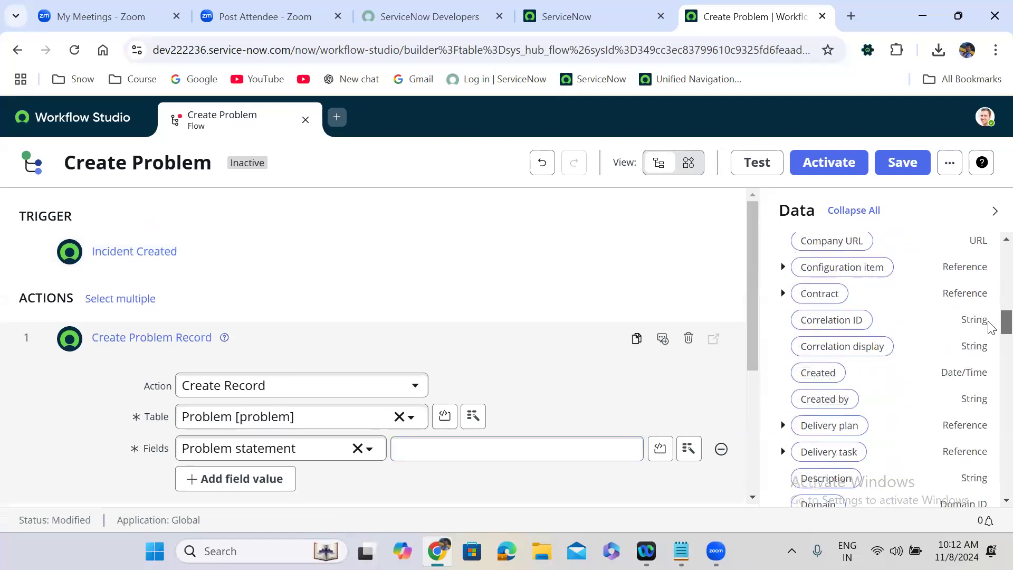
scroll(991, 361, "down", 10)
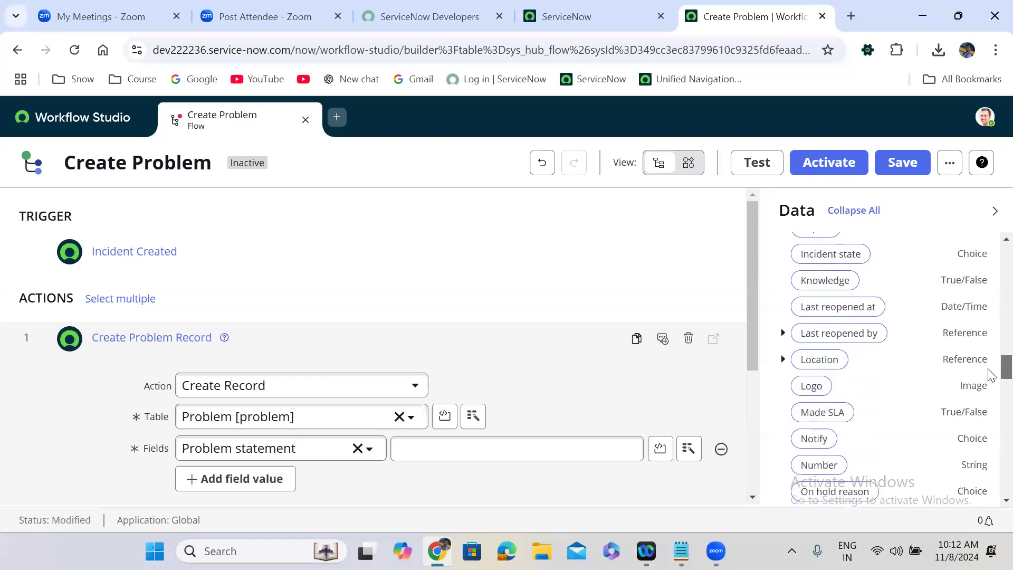
scroll(990, 404, "down", 10)
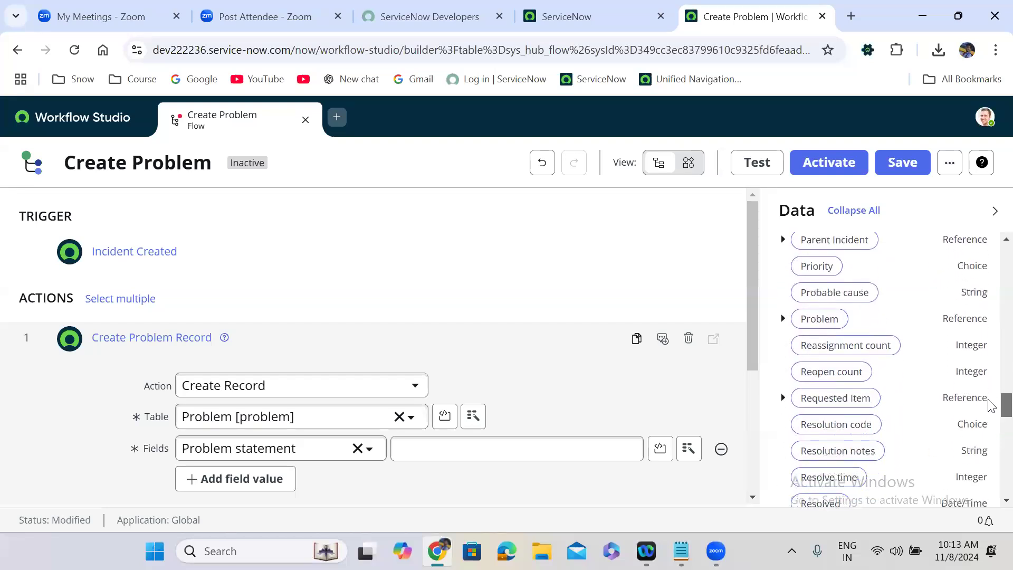
left_click_drag(855, 378, 466, 452)
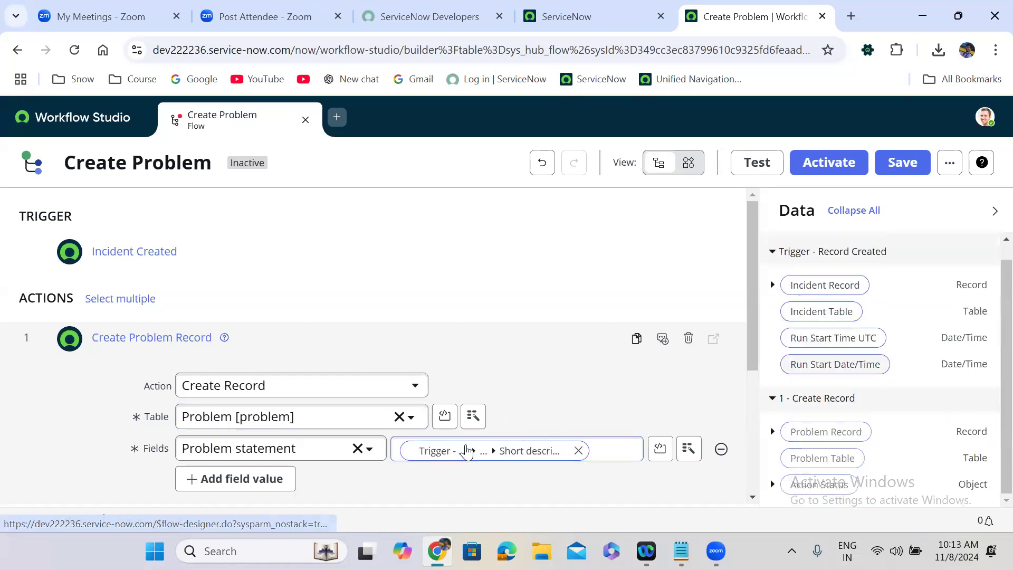
Step: Add a second field value row to the Create Record action and choose Description as its field
left_click(238, 485)
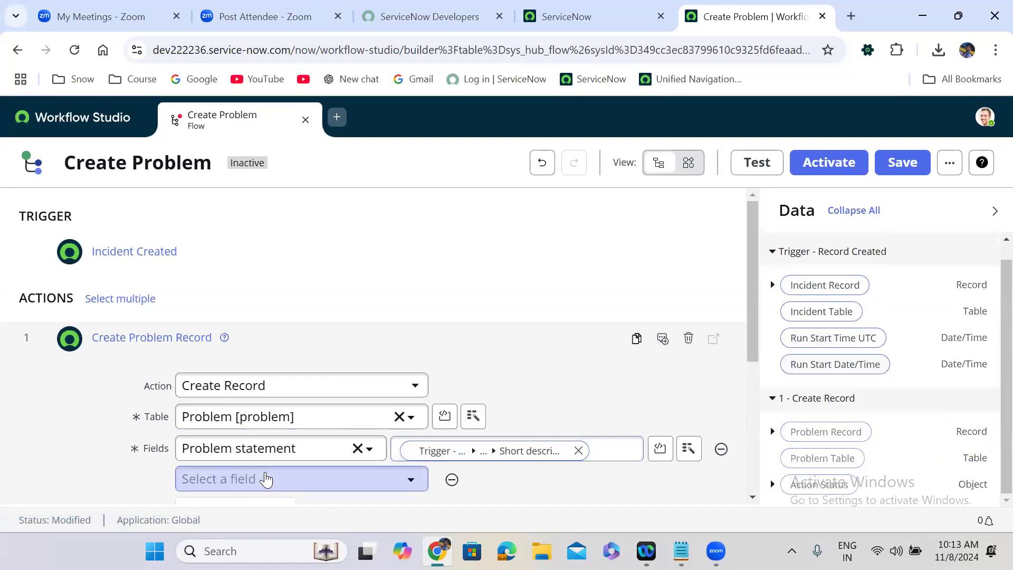
left_click(253, 479)
type("desc")
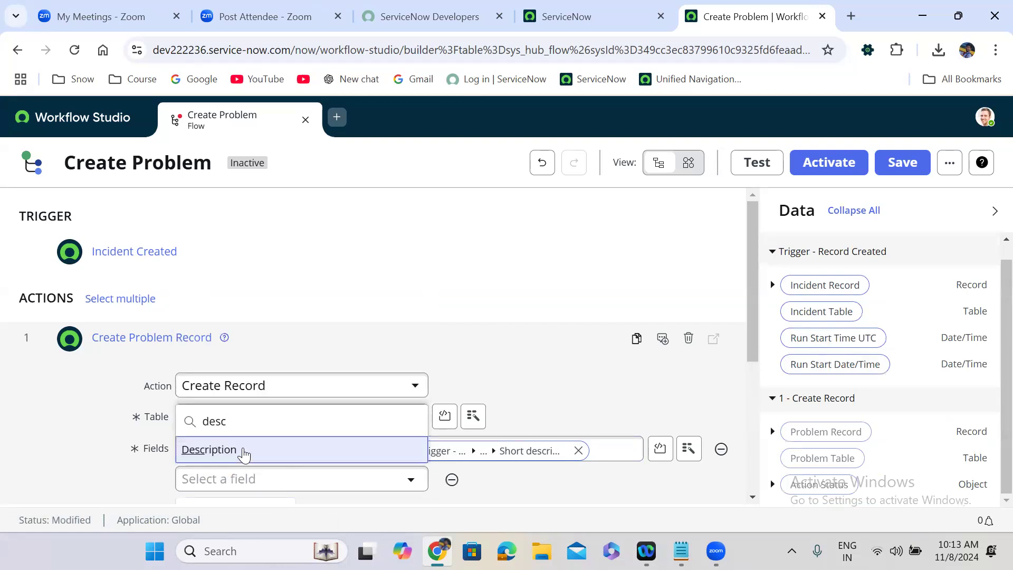
left_click(244, 454)
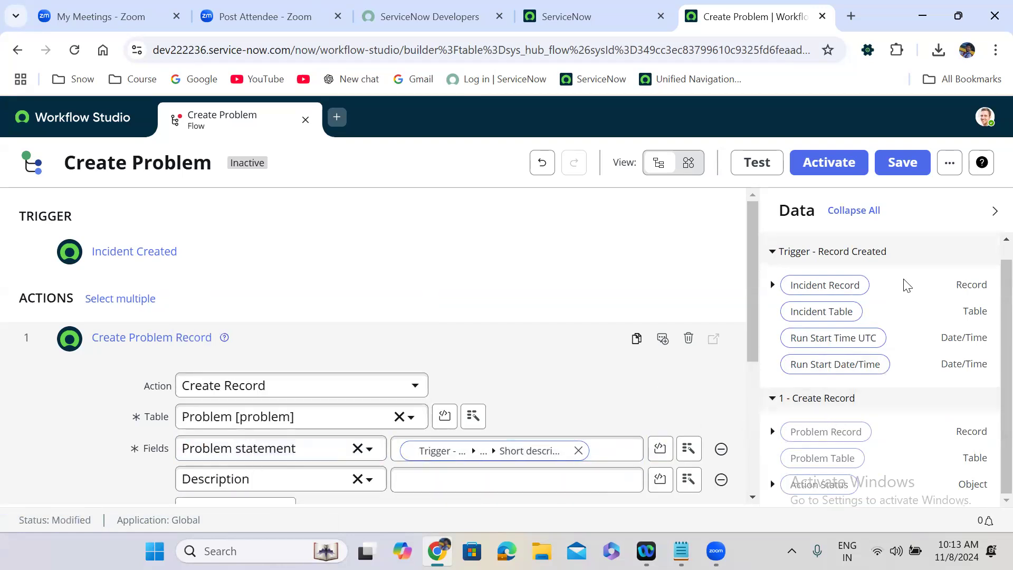
Step: Map the Description value to the Description data pill under Trigger - Record Created, Incident Record
left_click(689, 479)
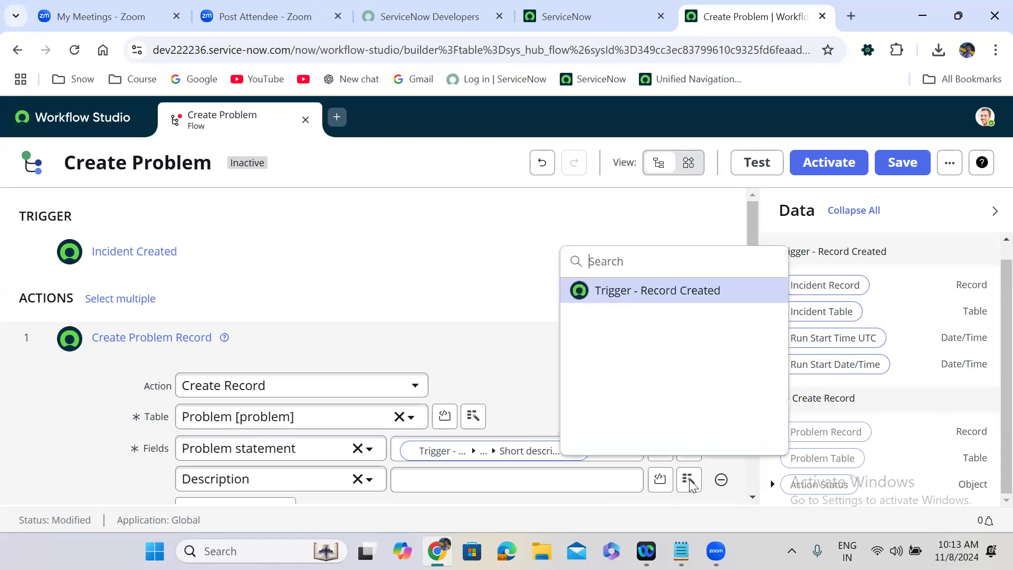
left_click(681, 296)
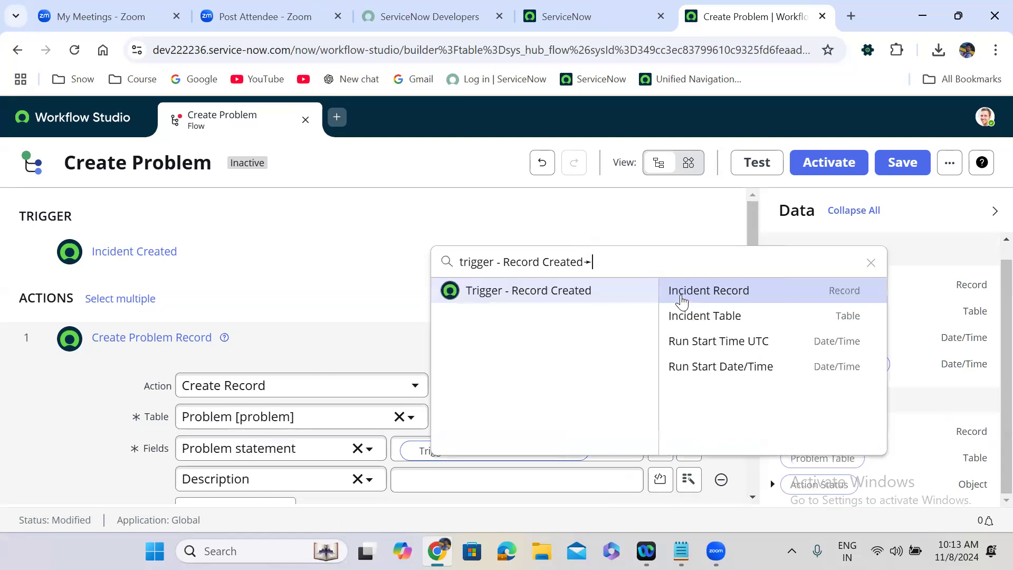
left_click(872, 295)
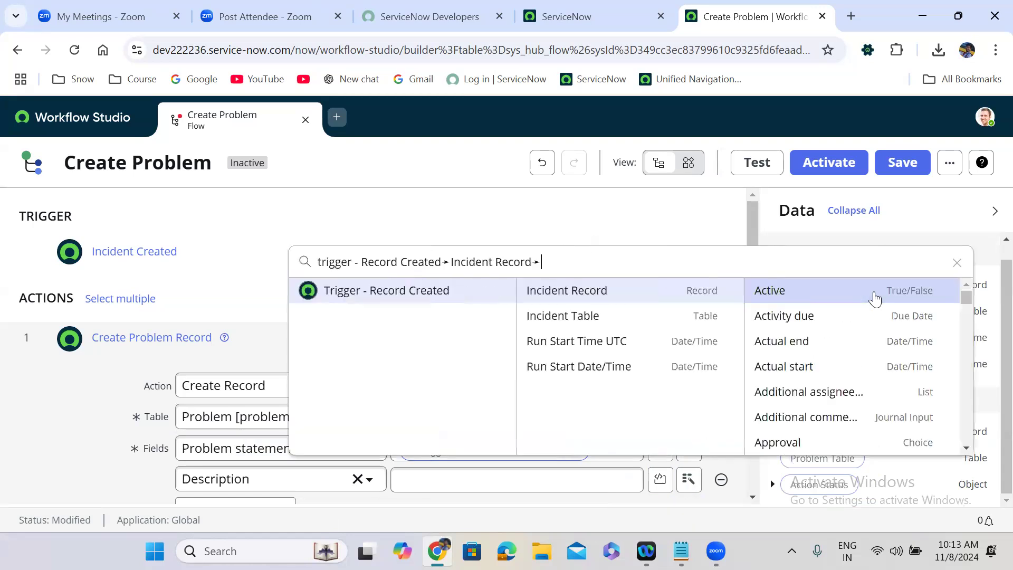
type("desc")
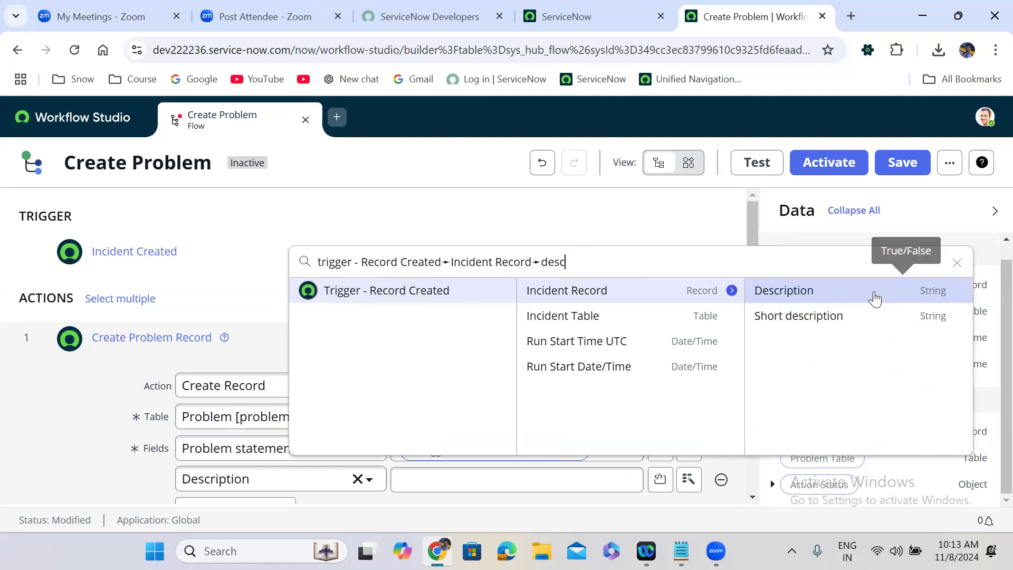
left_click(834, 291)
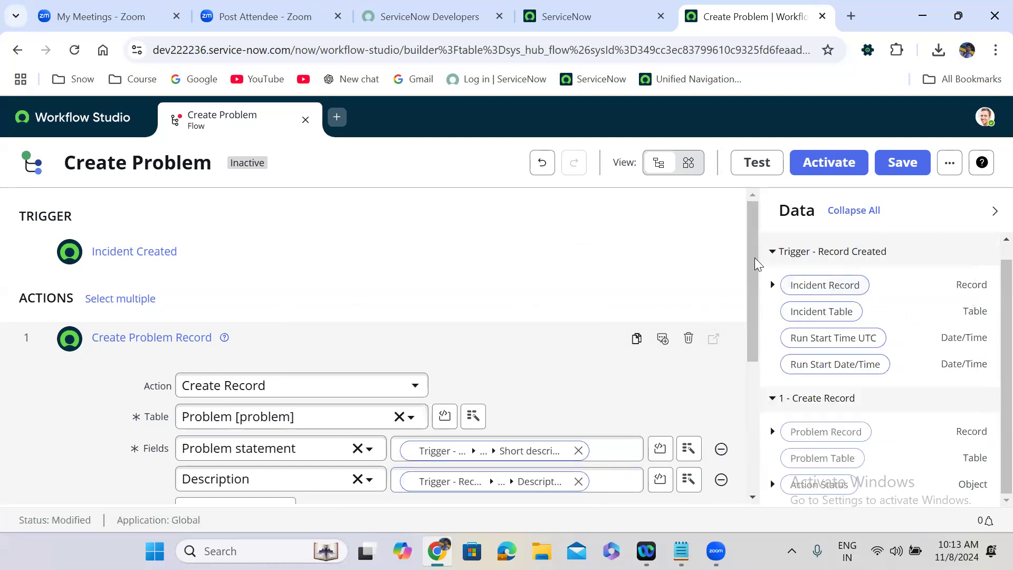
Step: Add a third field value row to the Create Record action and choose Configuration item as its field
left_click_drag(750, 274, 747, 369)
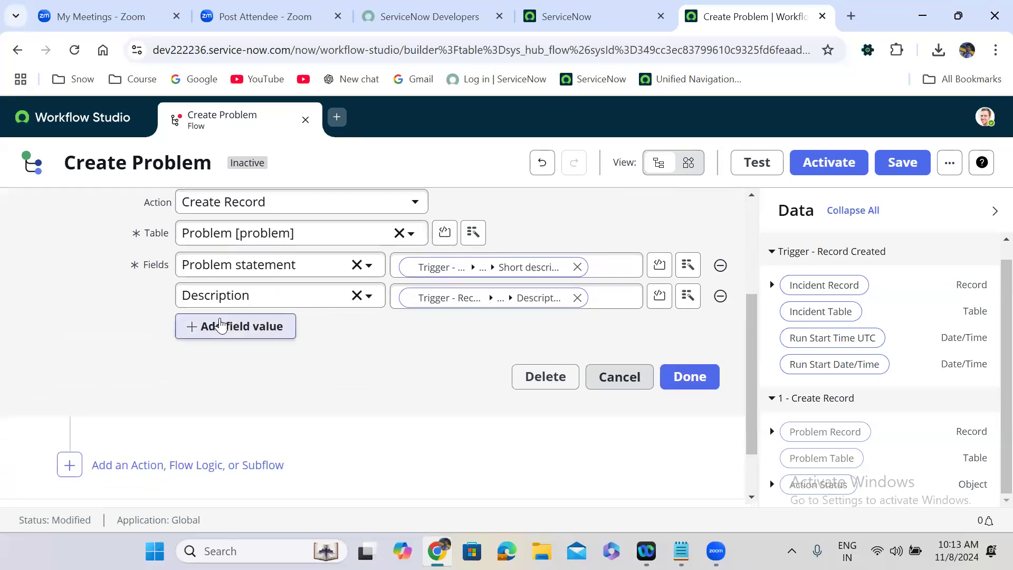
left_click(221, 325)
left_click(230, 328)
type("c")
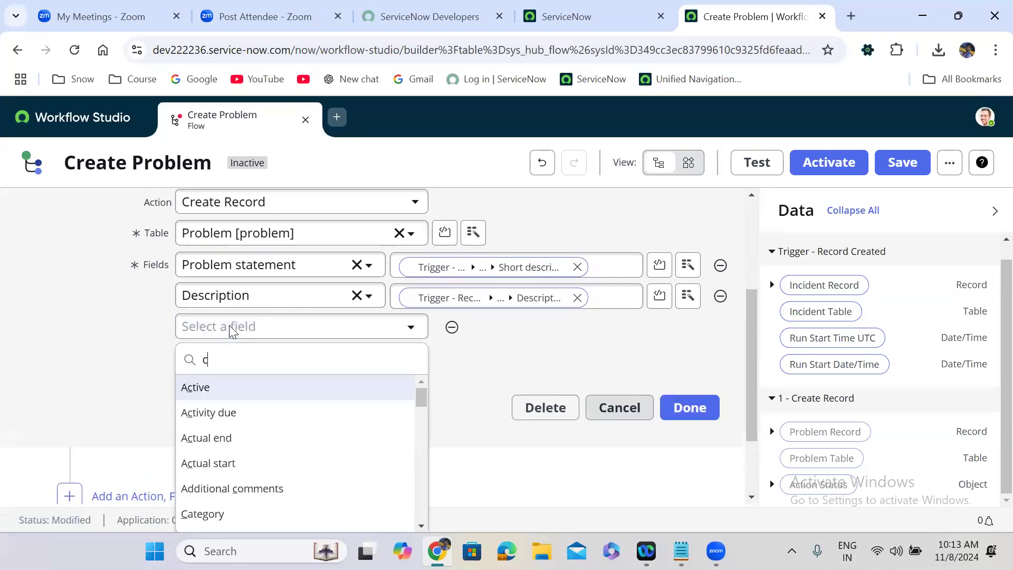
type("onf")
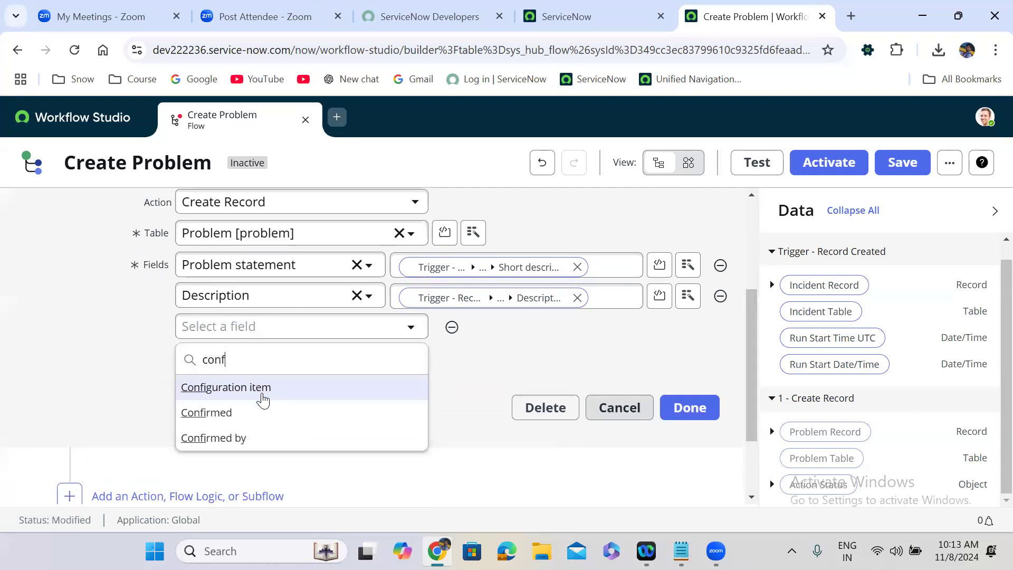
left_click(263, 390)
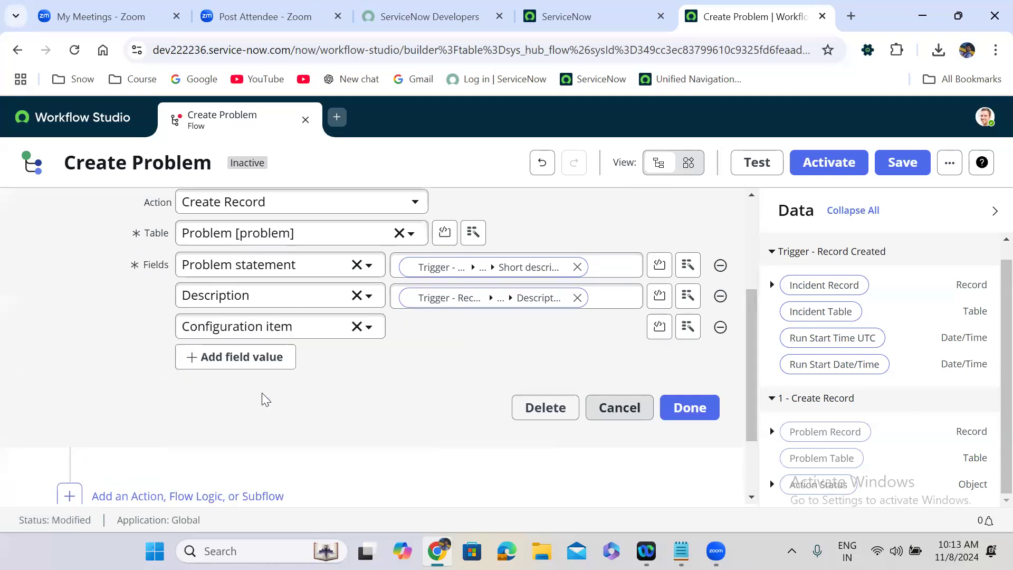
left_click(687, 327)
left_click(717, 148)
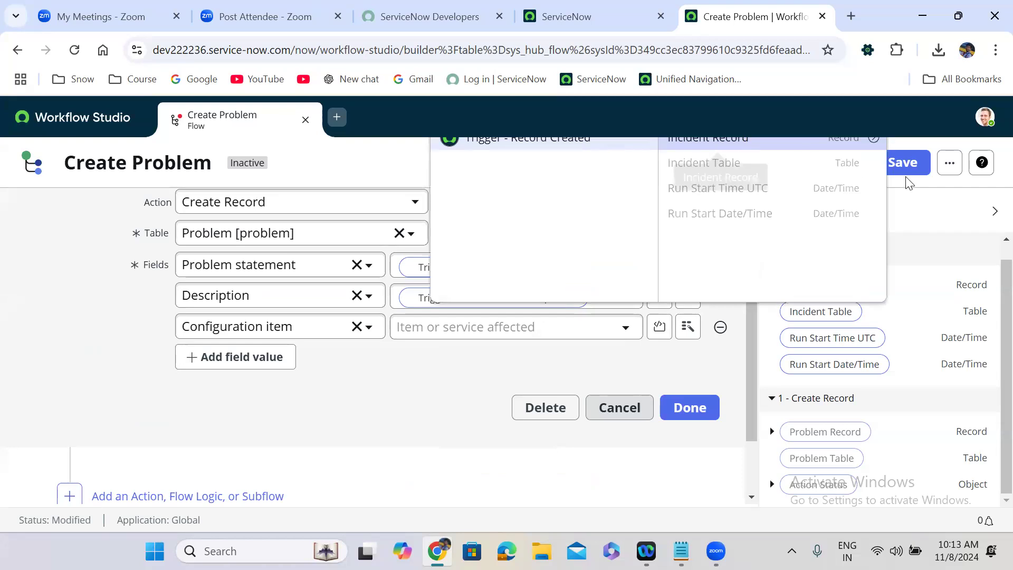
left_click(874, 138)
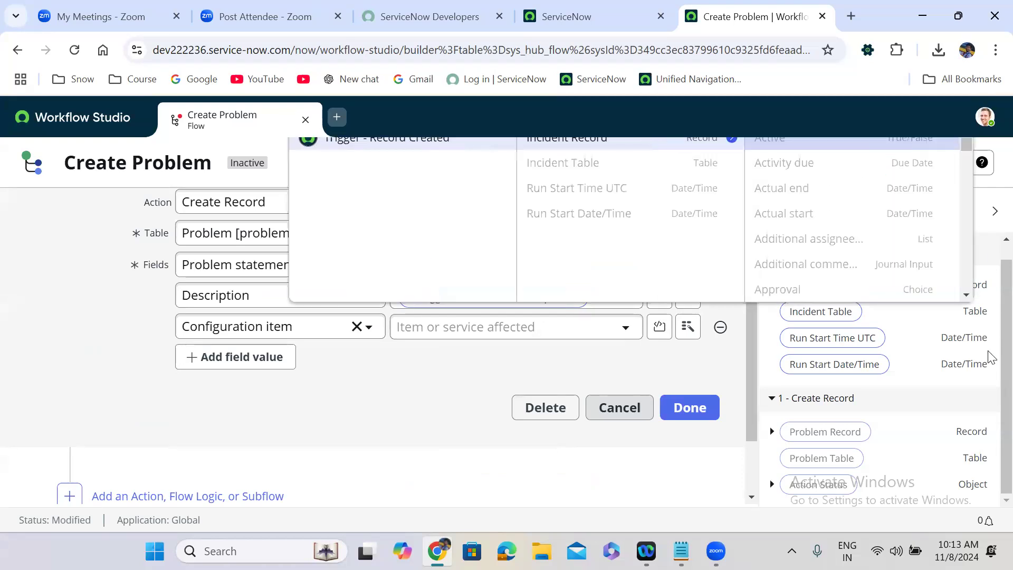
double_click(988, 272)
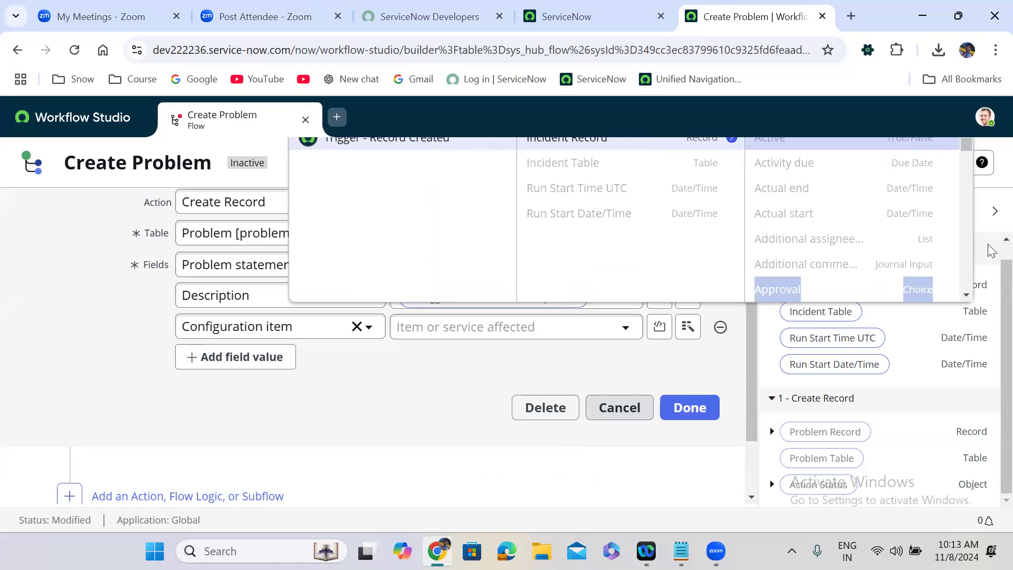
left_click(991, 201)
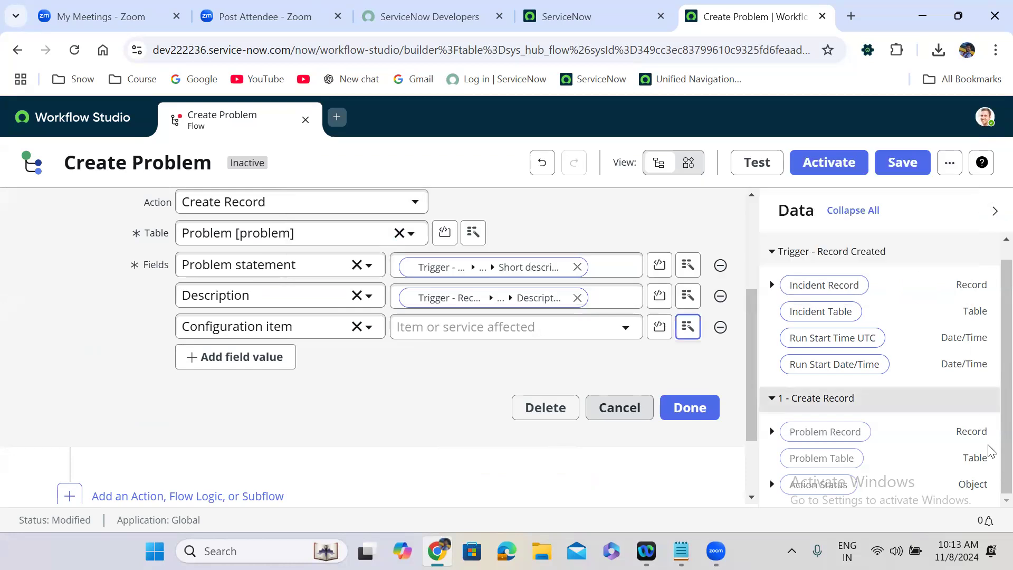
scroll(990, 422, "up", 1)
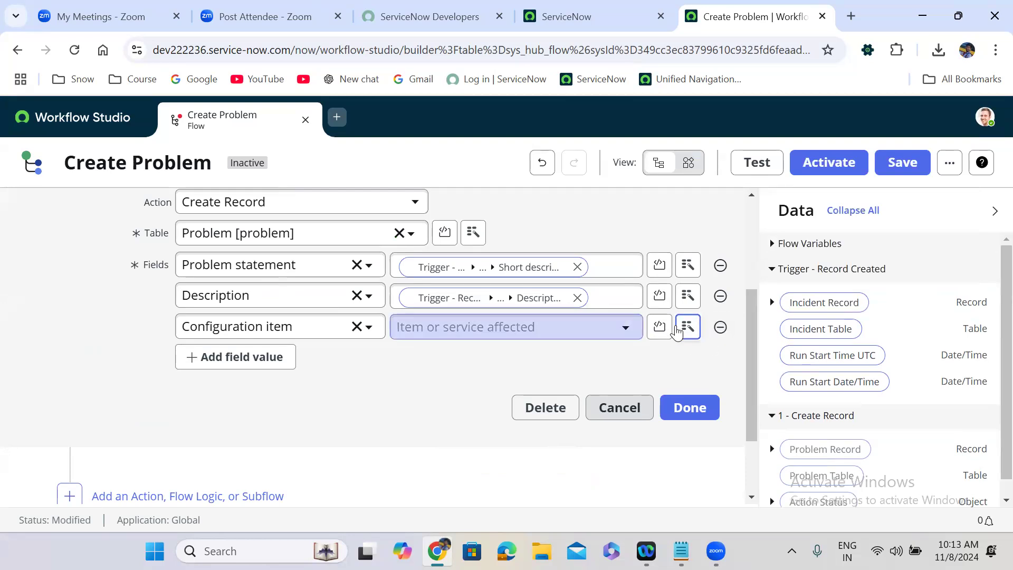
left_click(687, 327)
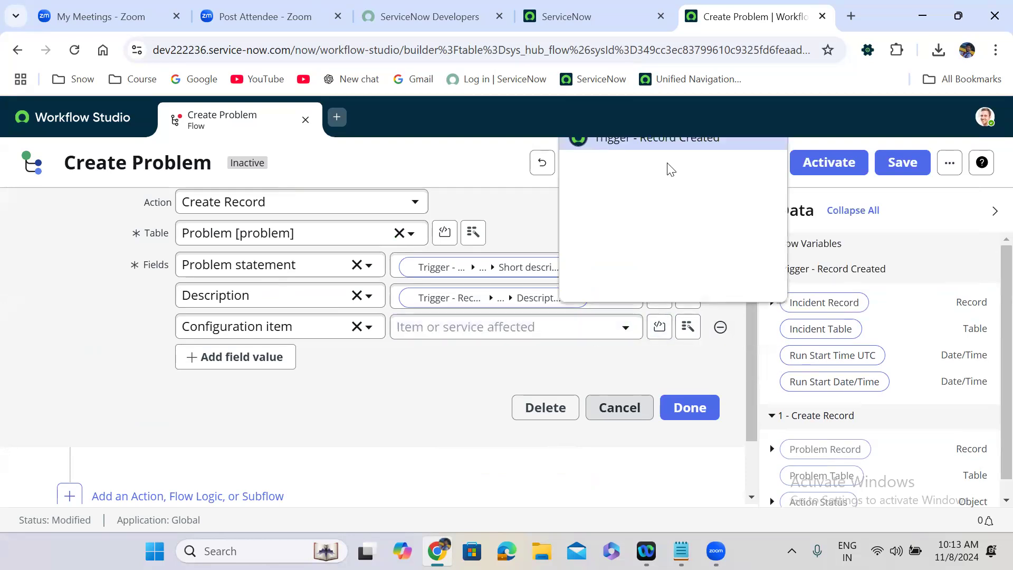
left_click(666, 147)
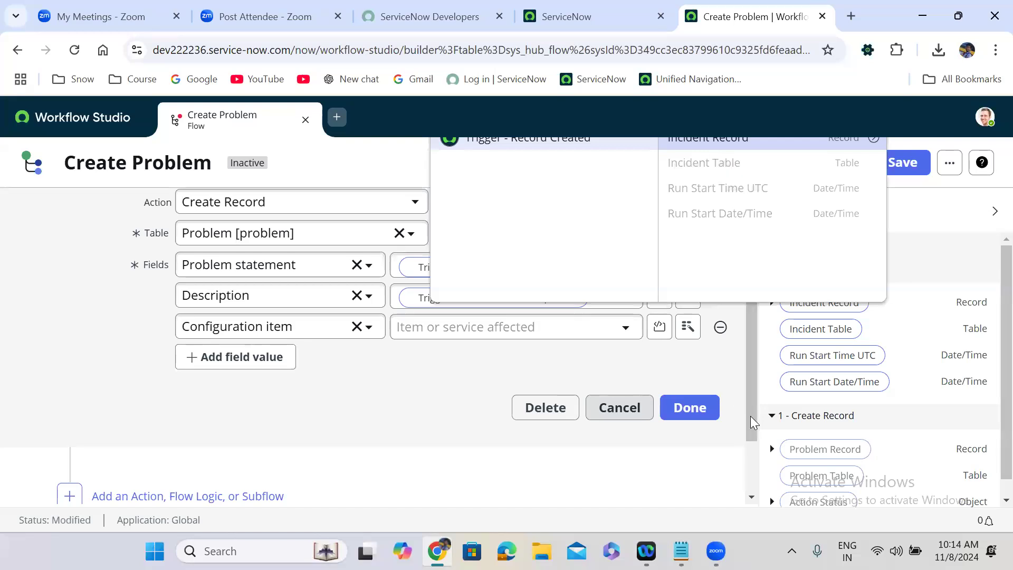
left_click(772, 371)
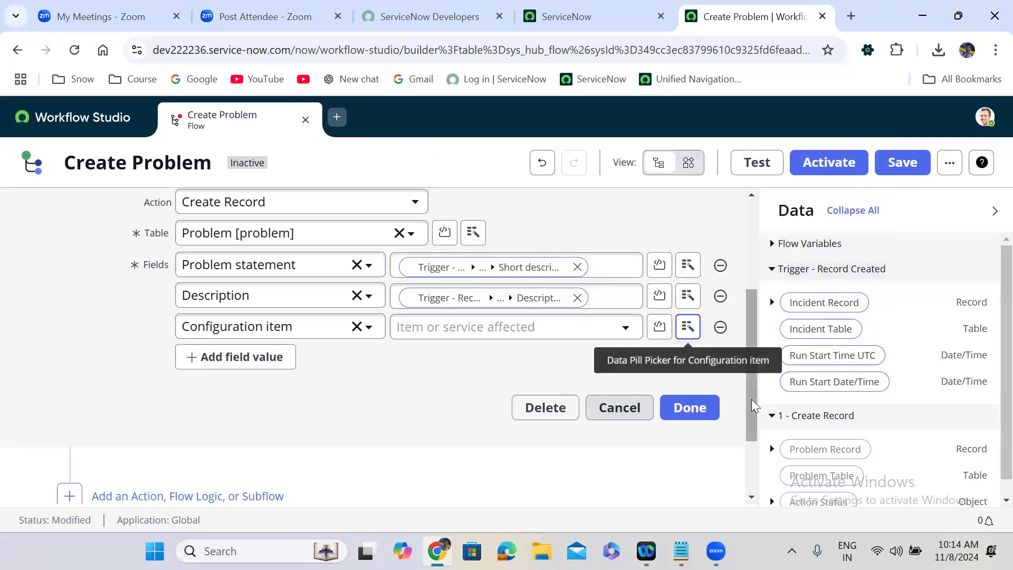
Step: Map the Configuration item value to the Configuration item data pill under Trigger - Record Created, Incident Record
scroll(755, 343, "up", 3)
scroll(753, 343, "down", 1)
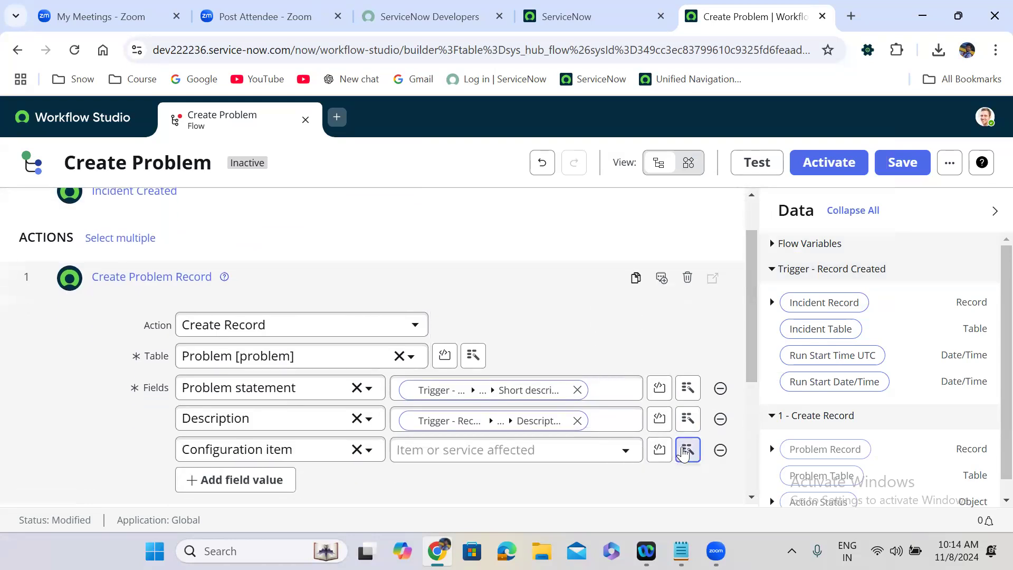
left_click(687, 450)
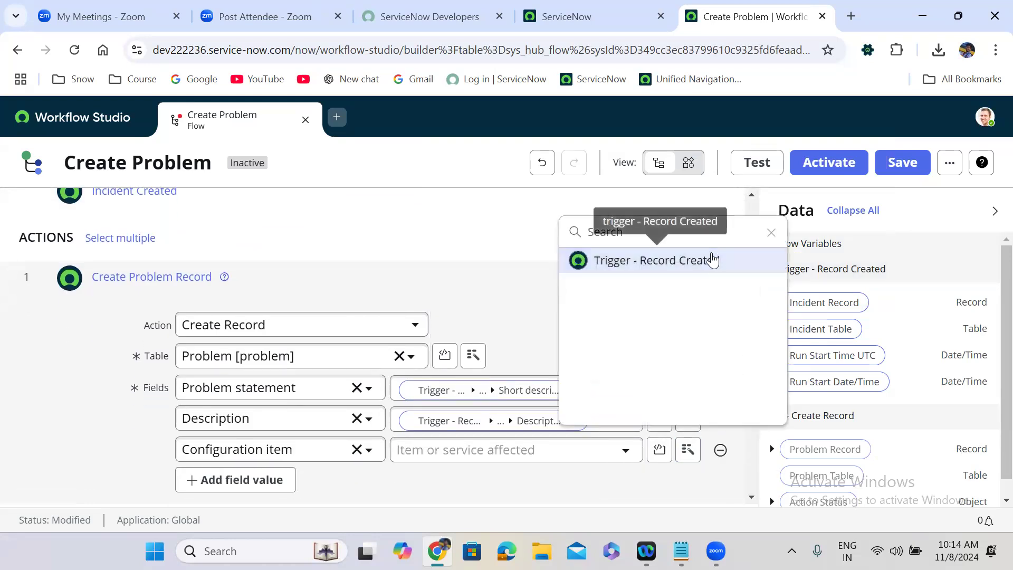
left_click(712, 260)
left_click(873, 261)
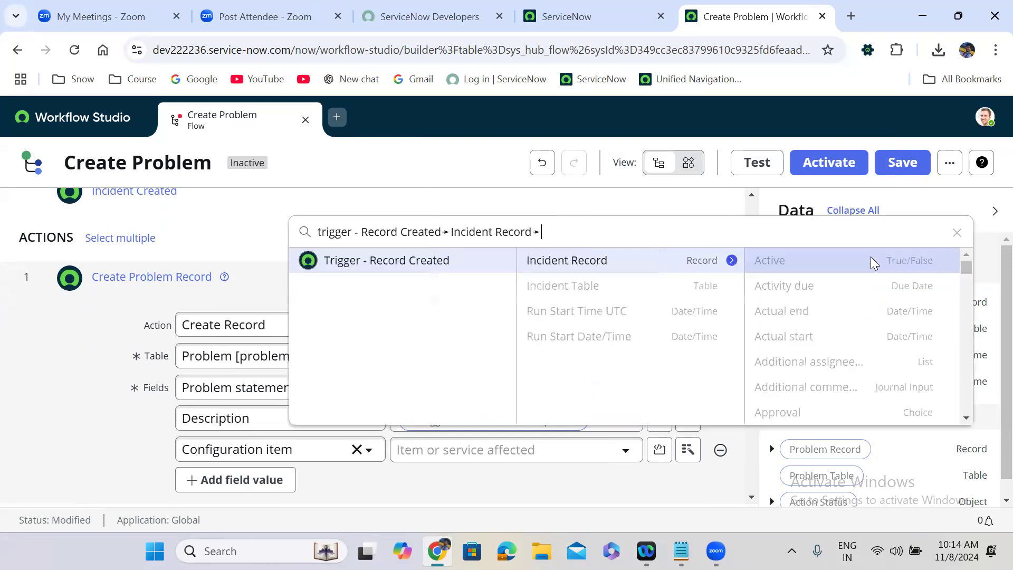
type("conf")
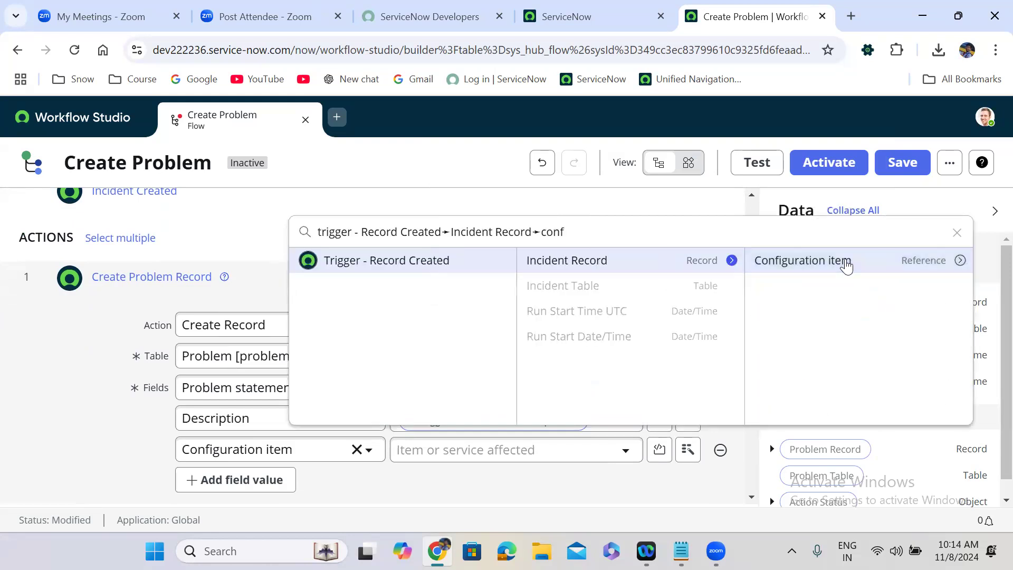
left_click(845, 264)
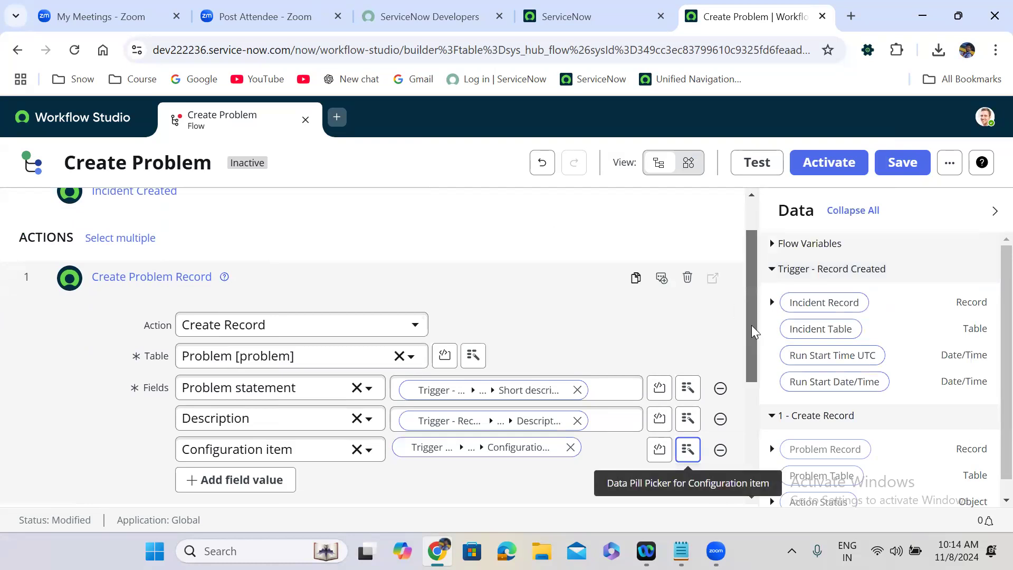
Step: Add a fourth field value row to the Create Record action and choose Assignment group as its field
scroll(751, 306, "down", 2)
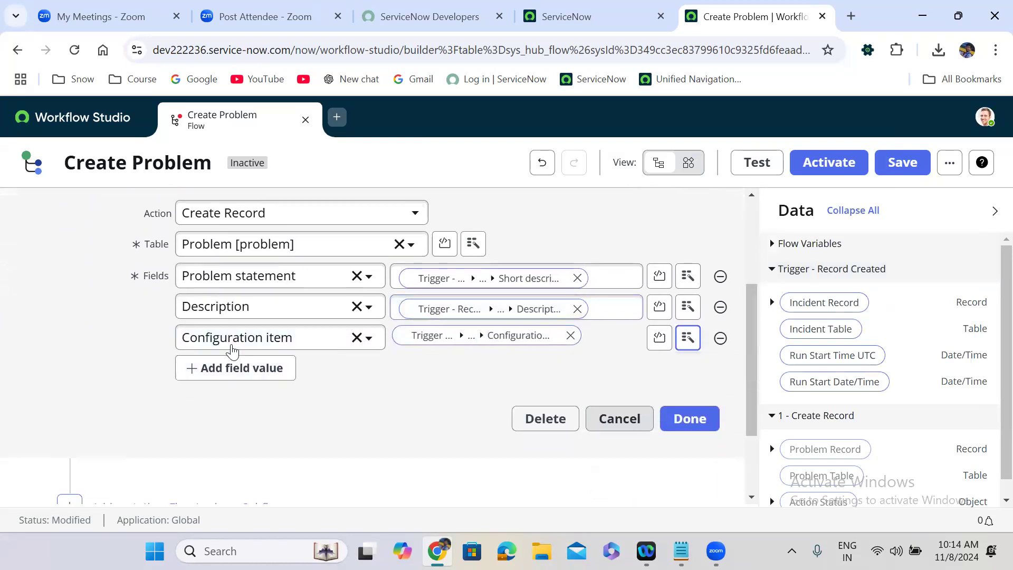
left_click(235, 371)
left_click(257, 369)
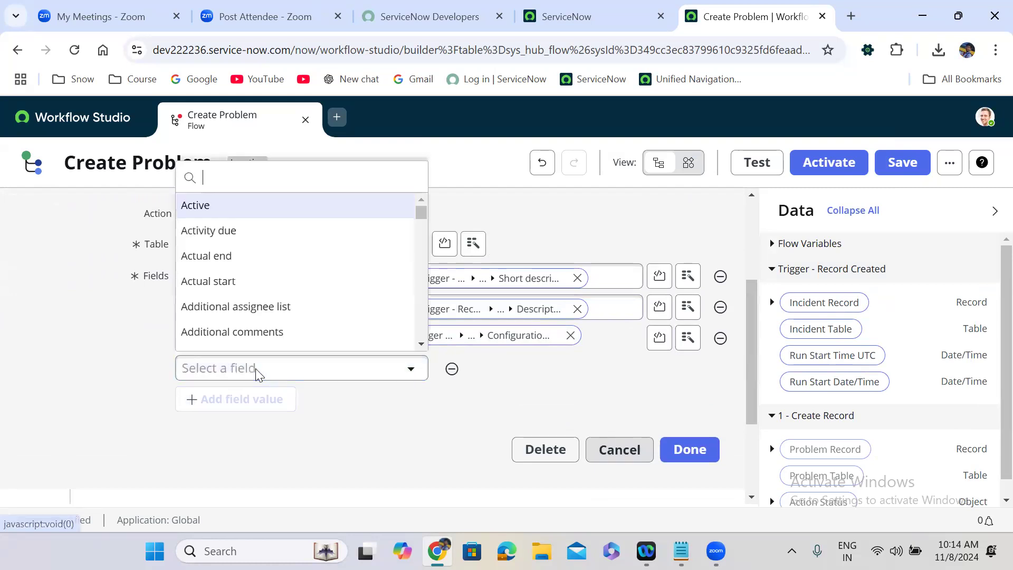
type("ass")
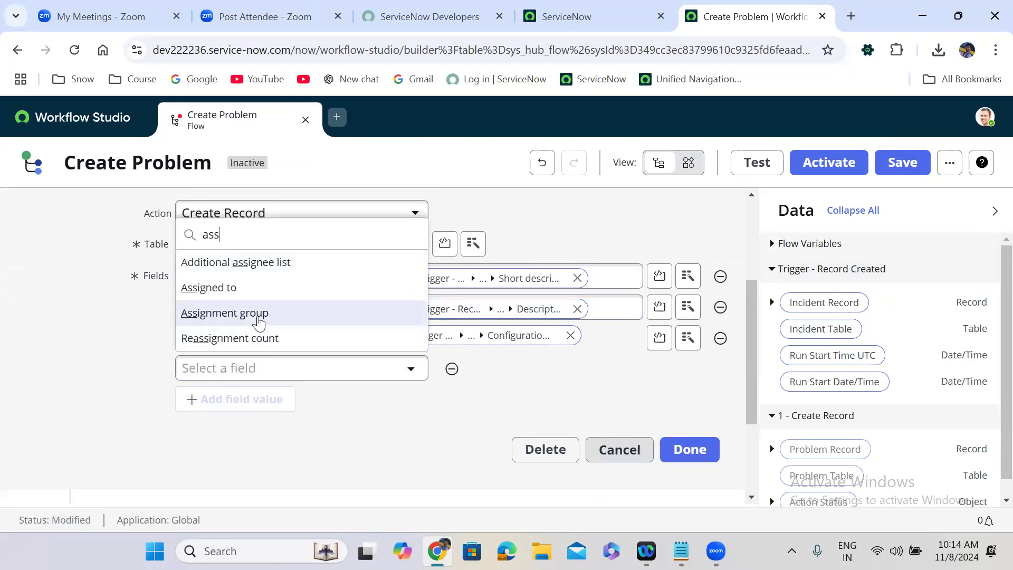
left_click(242, 314)
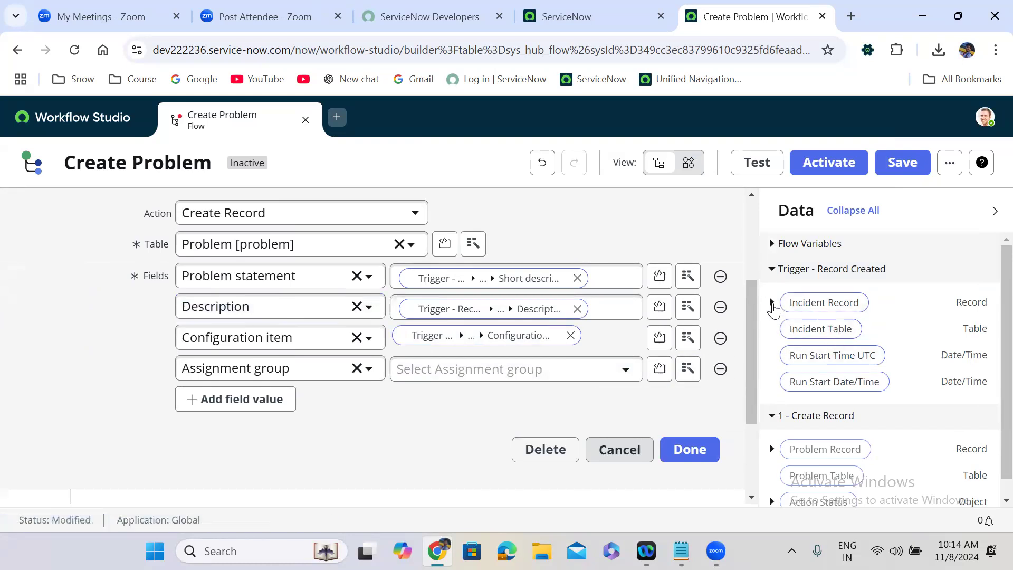
Step: Map the Assignment group value to the Assignment group data pill of the trigger's Incident Record and finish the Create Record action
left_click(772, 303)
scroll(991, 296, "down", 8)
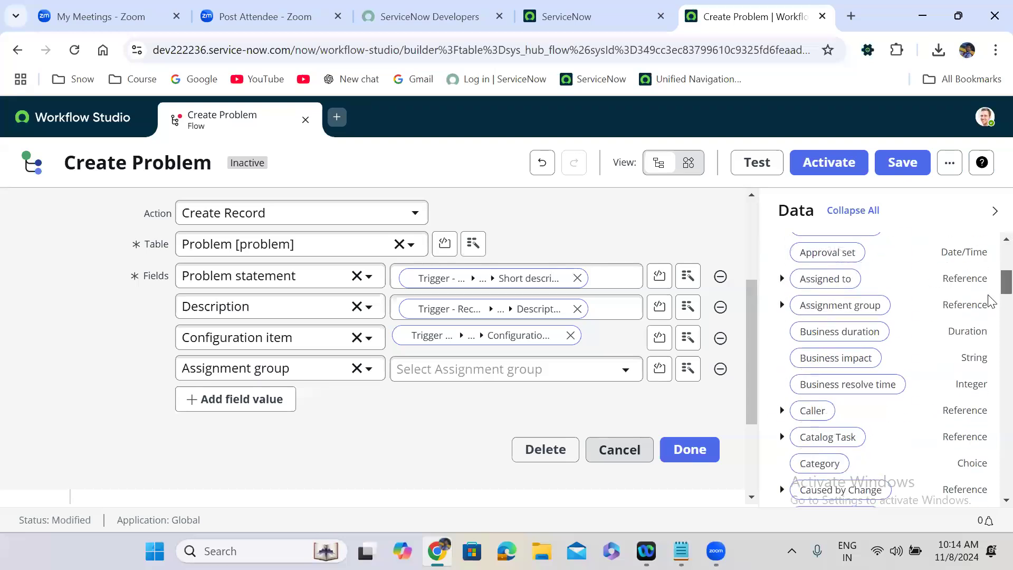
scroll(991, 311, "down", 5)
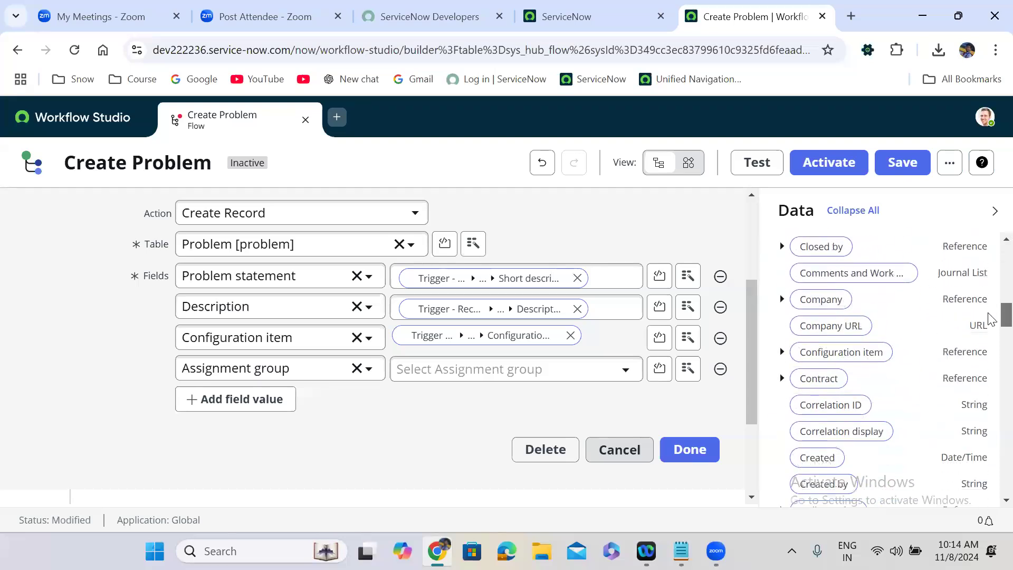
scroll(991, 295, "up", 7)
scroll(991, 285, "up", 4)
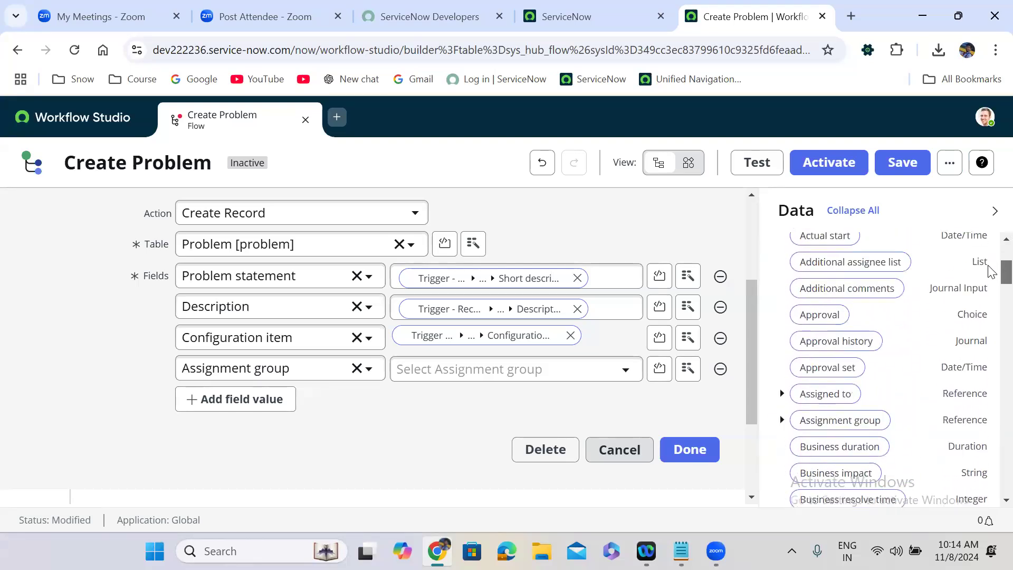
scroll(991, 275, "down", 2)
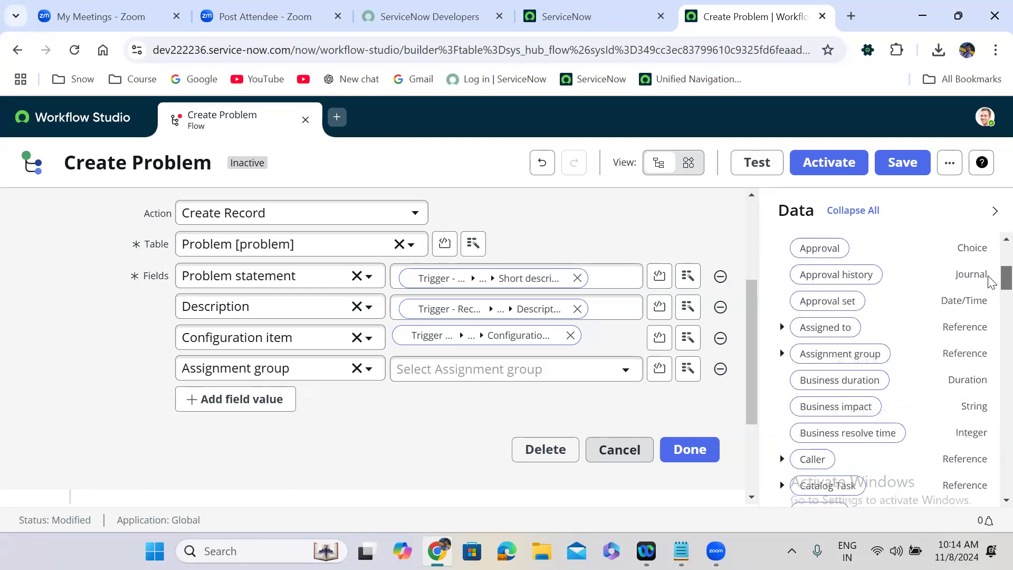
left_click_drag(841, 355, 501, 372)
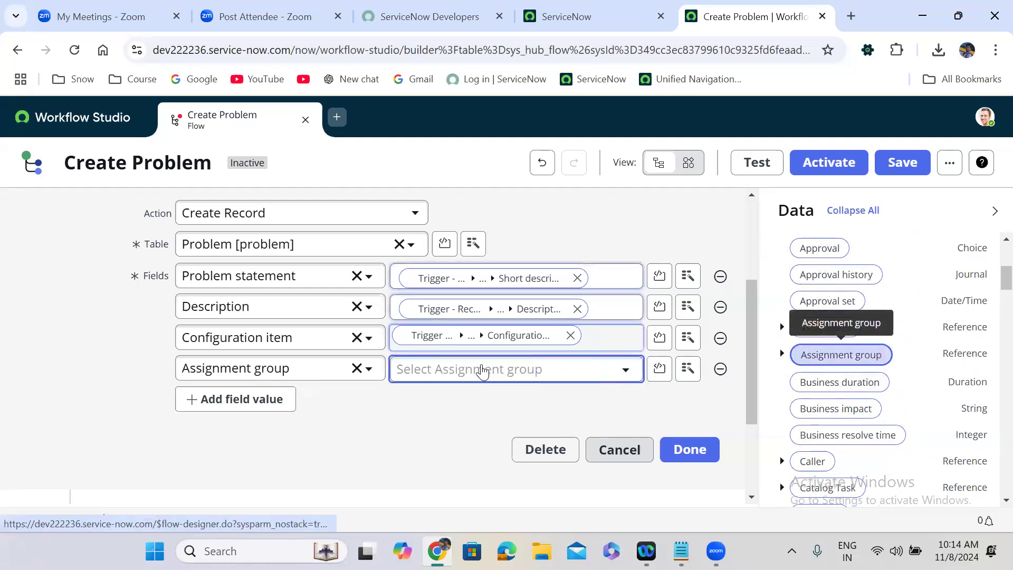
left_click(686, 451)
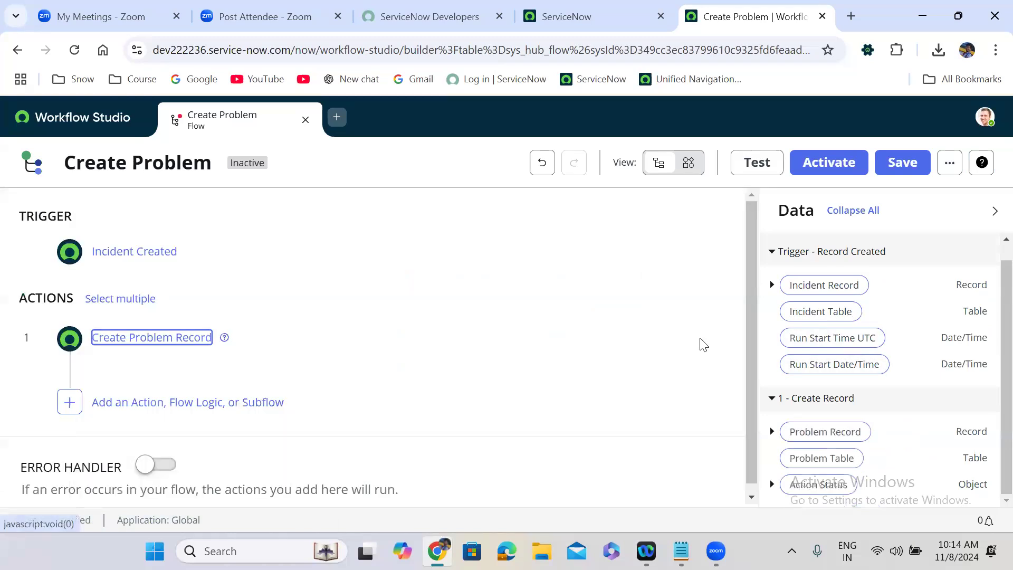
Step: Save the Create Problem flow and activate it, confirming the activation
left_click(900, 164)
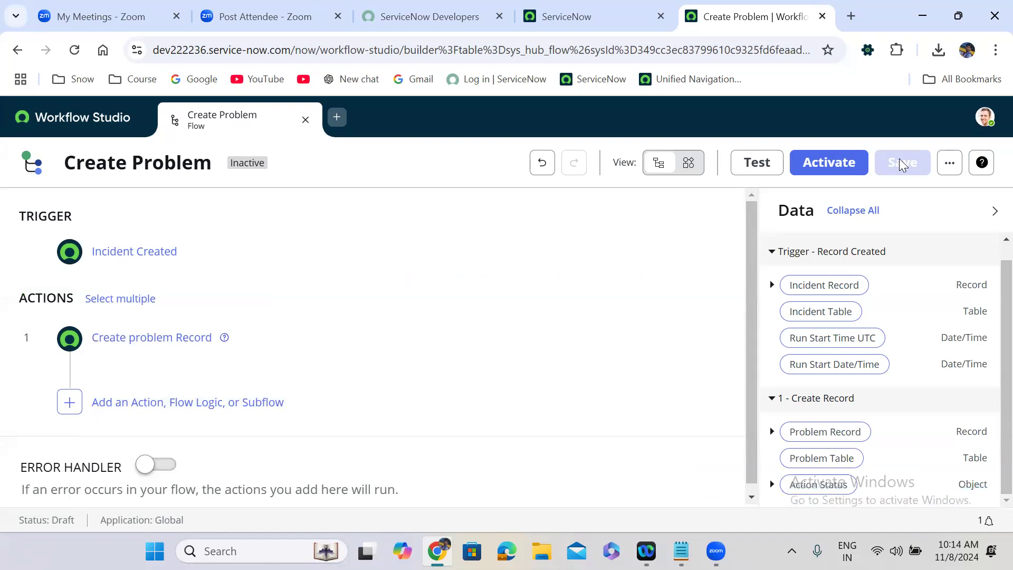
left_click(829, 163)
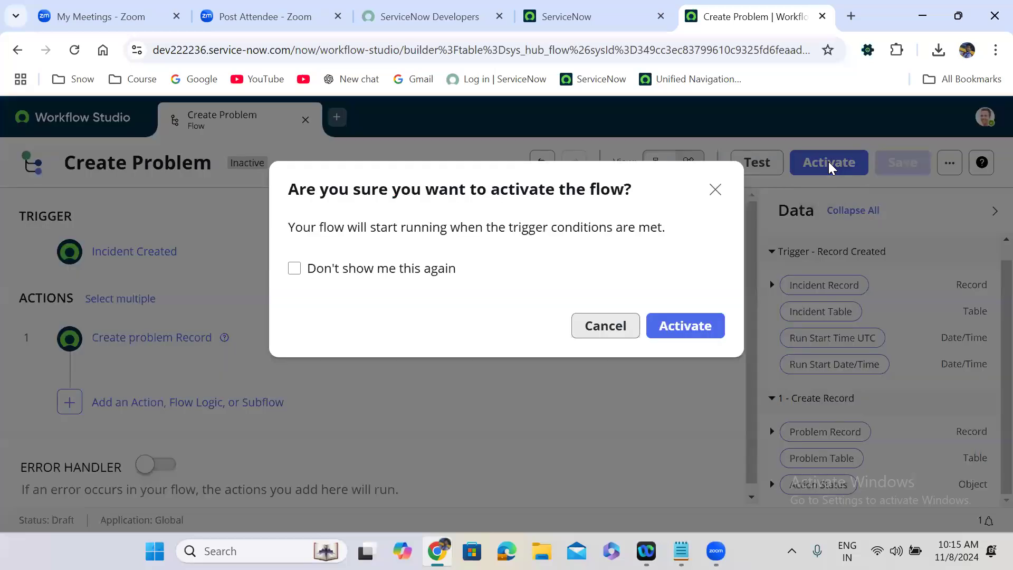
left_click(694, 328)
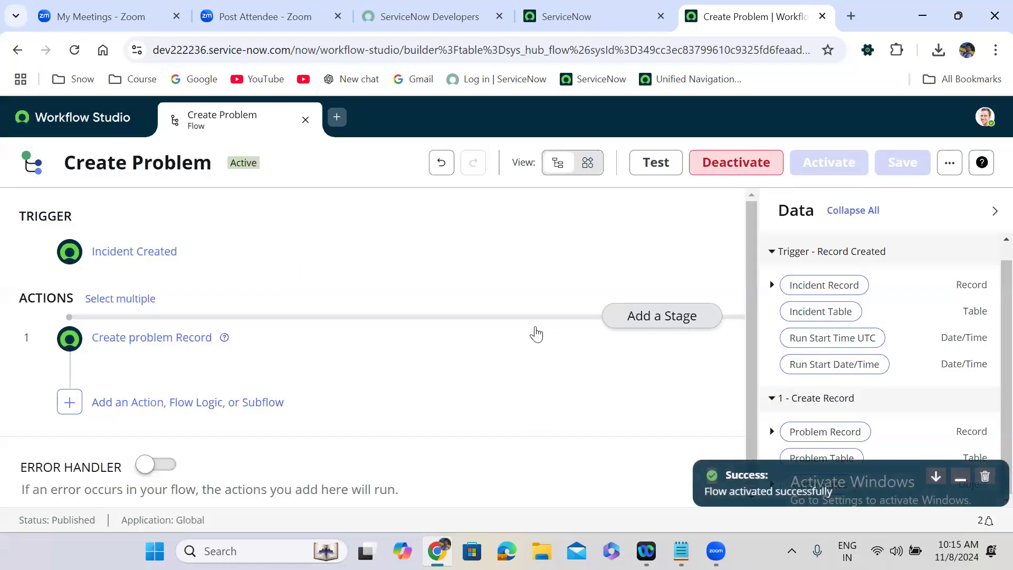
Step: Review the configuration of the Incident Created trigger and of the Create problem Record action
left_click(247, 260)
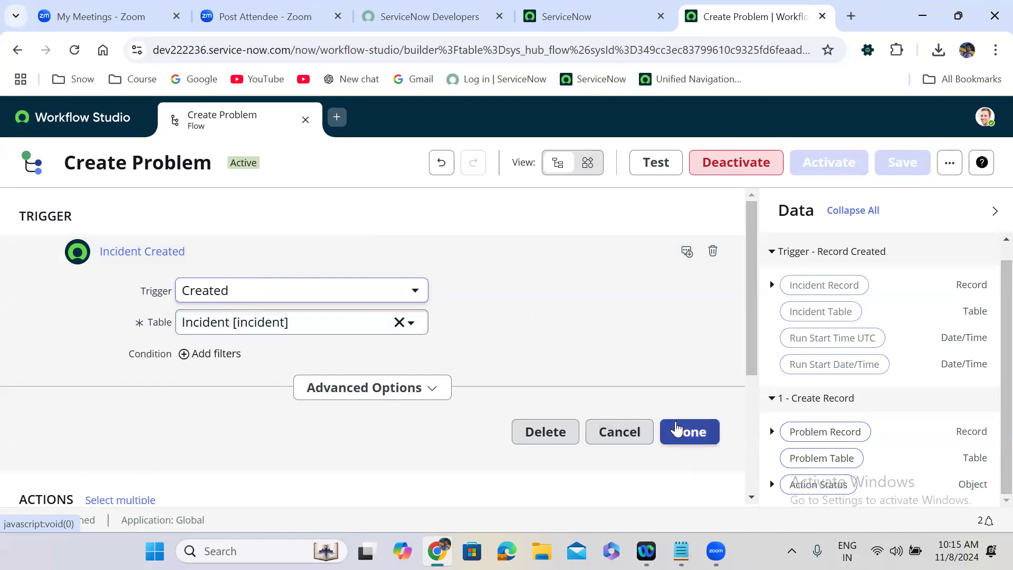
left_click(678, 429)
left_click_drag(751, 330, 750, 355)
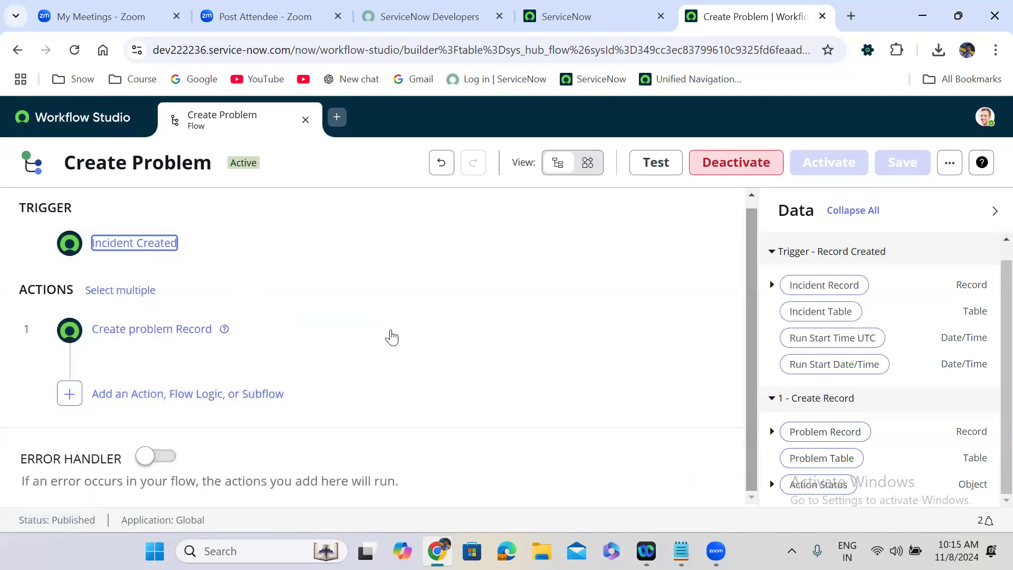
left_click(346, 331)
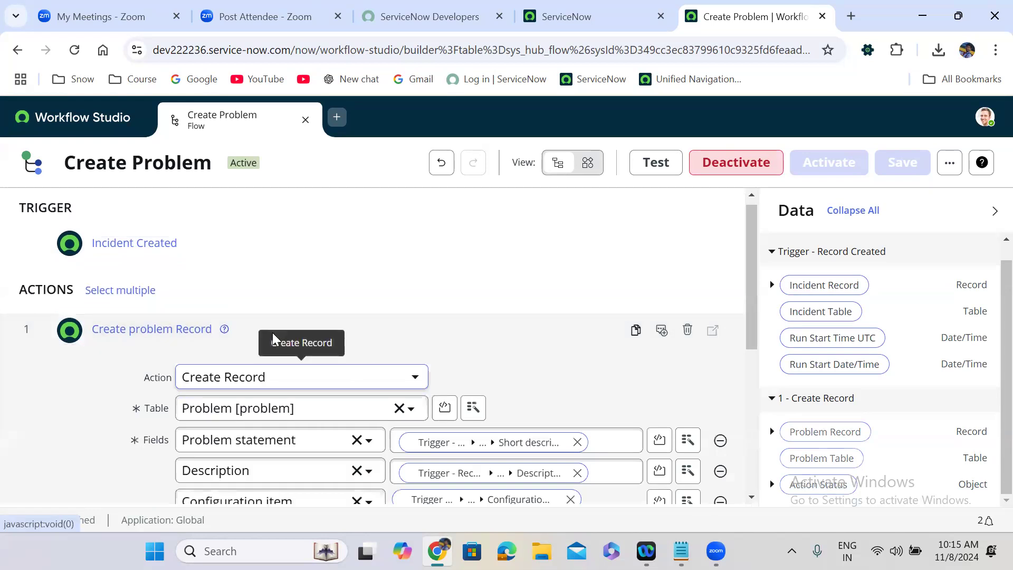
left_click(273, 335)
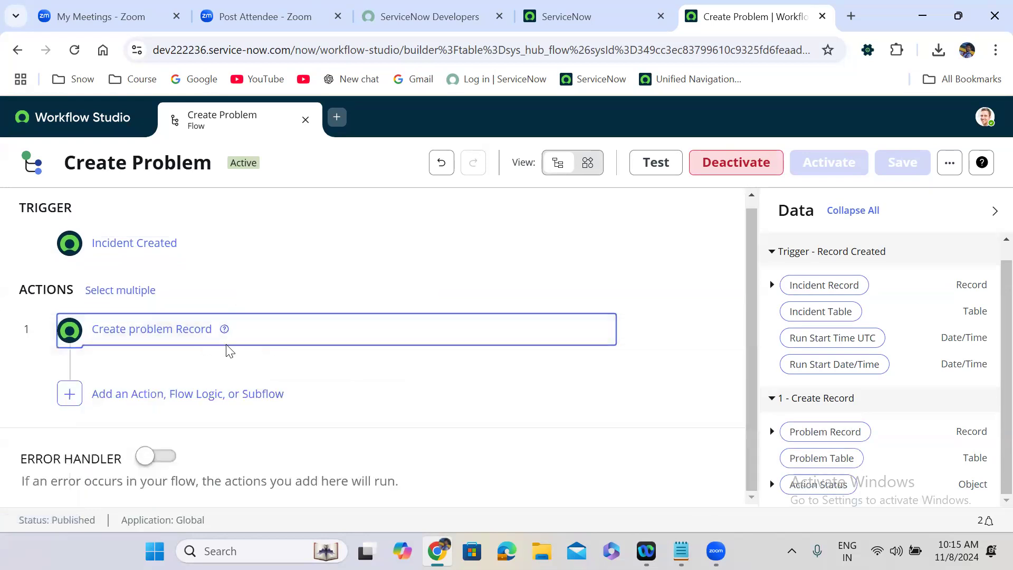
Step: Add an Update Record action as the flow's second action and set its Record to the trigger's Incident Record data pill
left_click(217, 393)
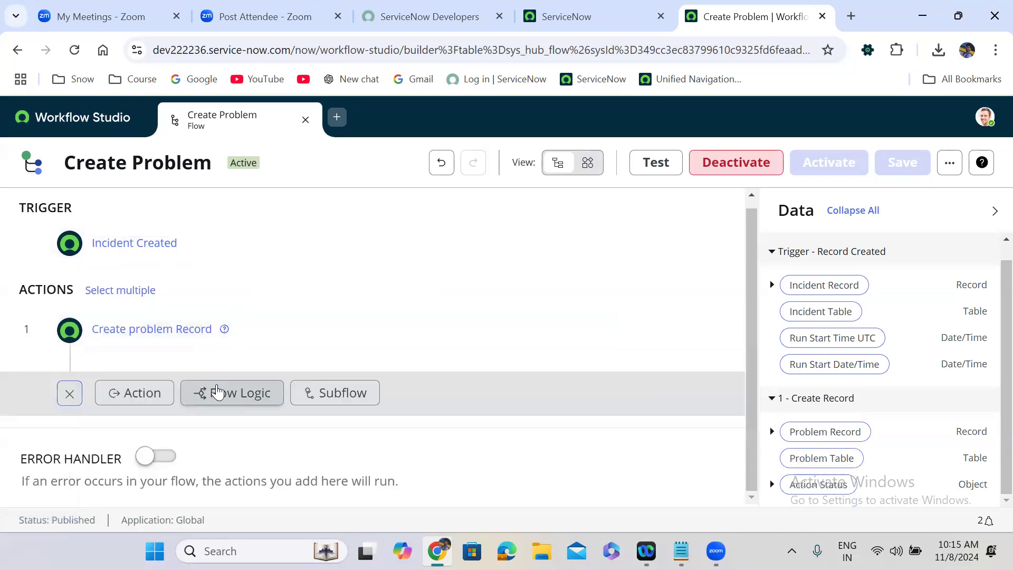
left_click(139, 393)
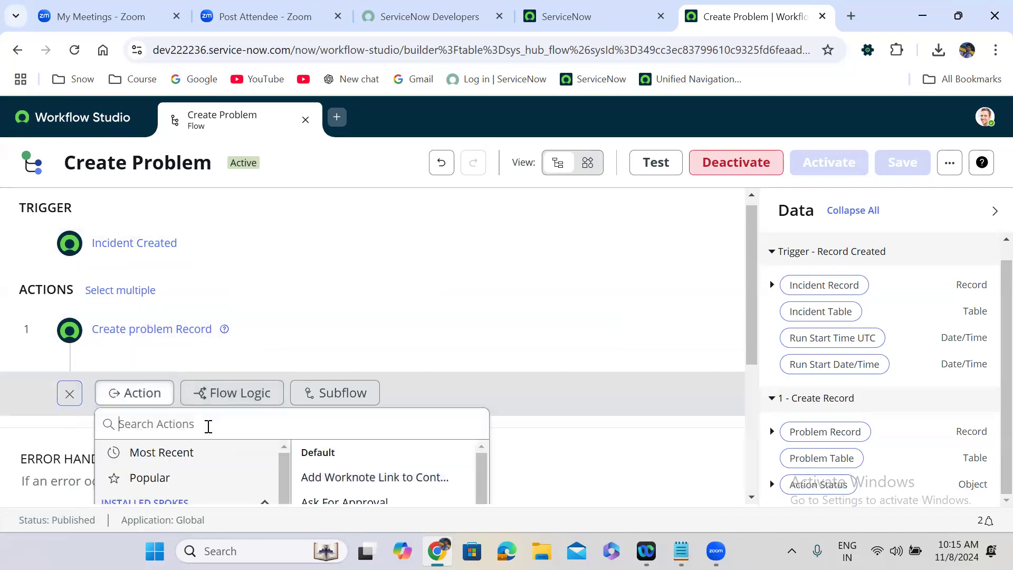
type("update rec")
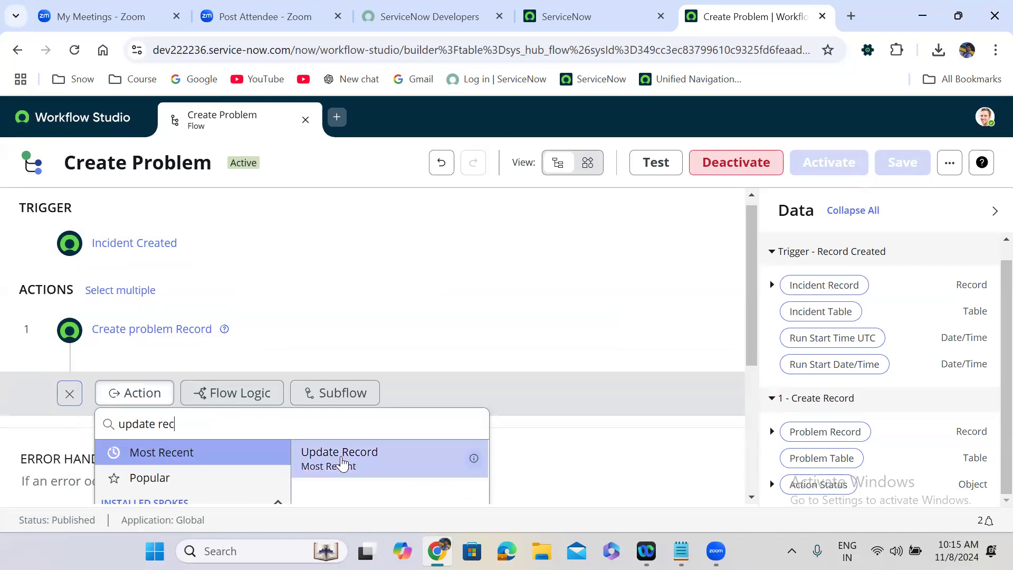
left_click(356, 464)
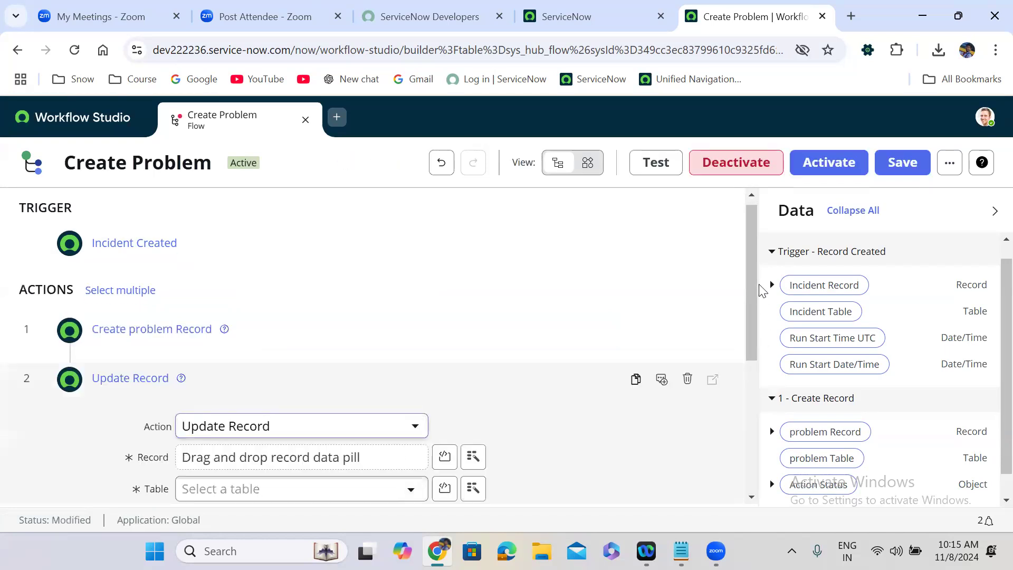
scroll(753, 329, "down", 1)
left_click_drag(753, 329, 755, 355)
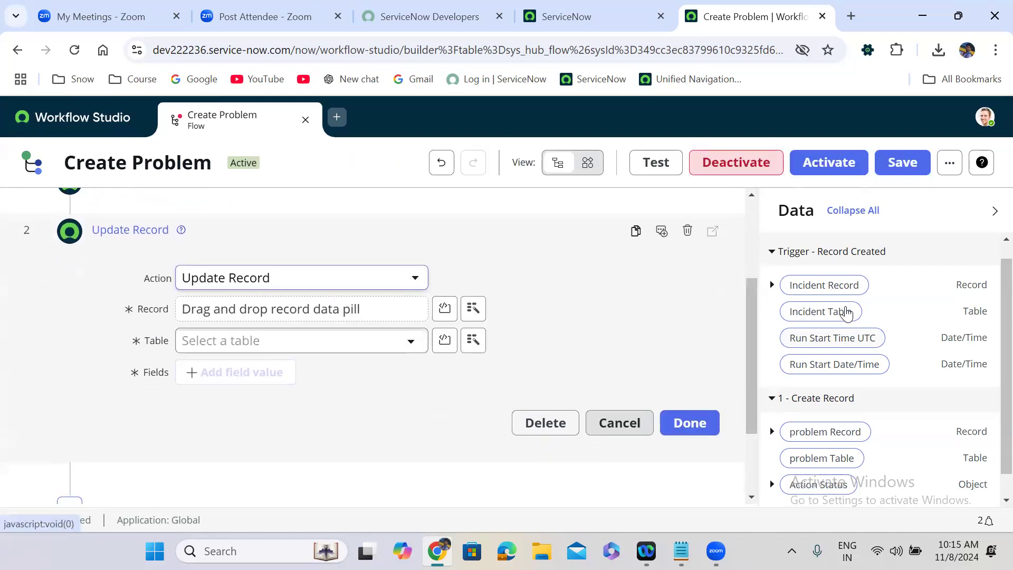
left_click_drag(837, 292, 262, 313)
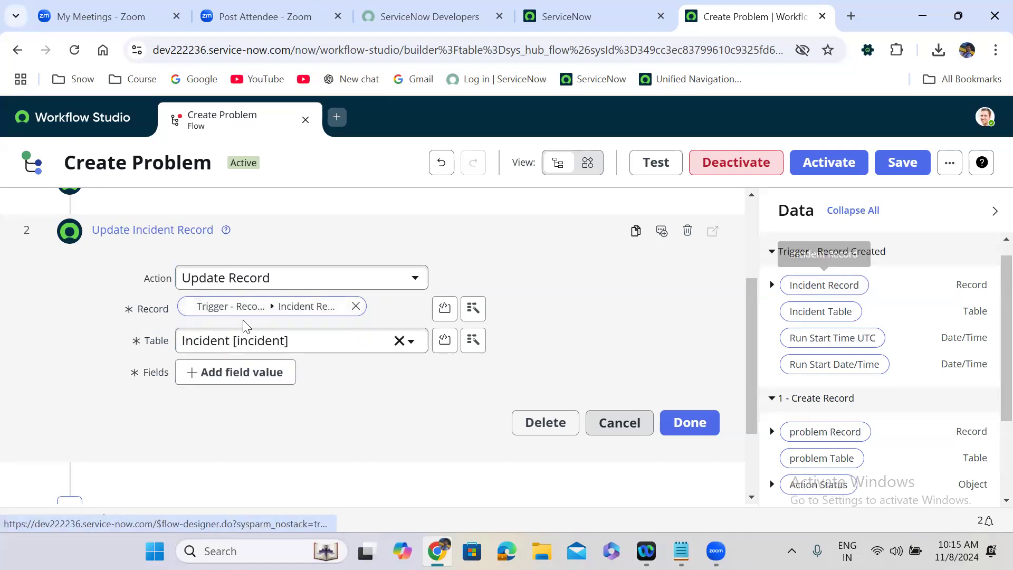
Step: Add a Problem field value to the Update Record action, map it to the problem Record pill of 1 - Create Record, and finish the action
left_click(245, 373)
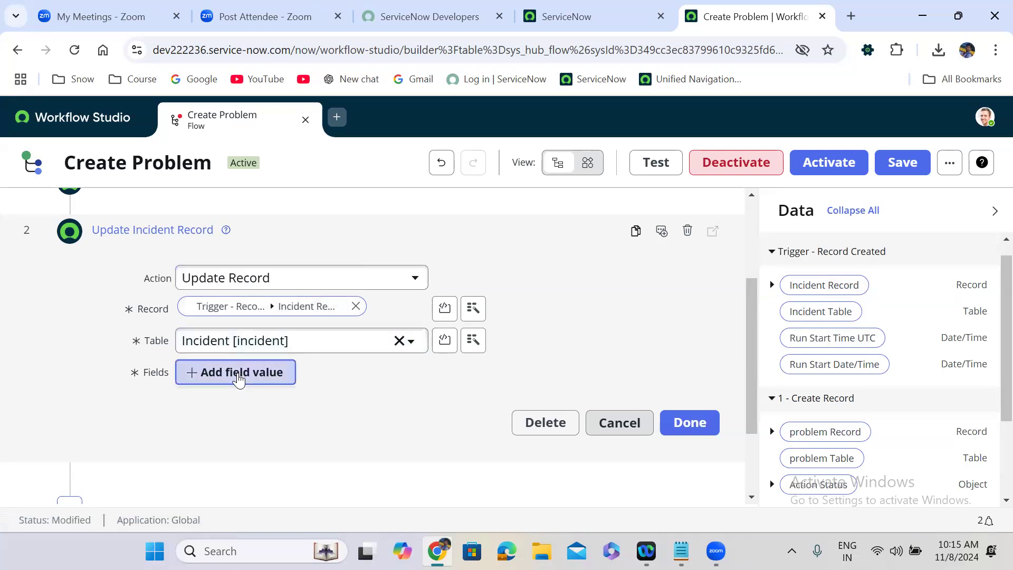
left_click(260, 378)
type("p")
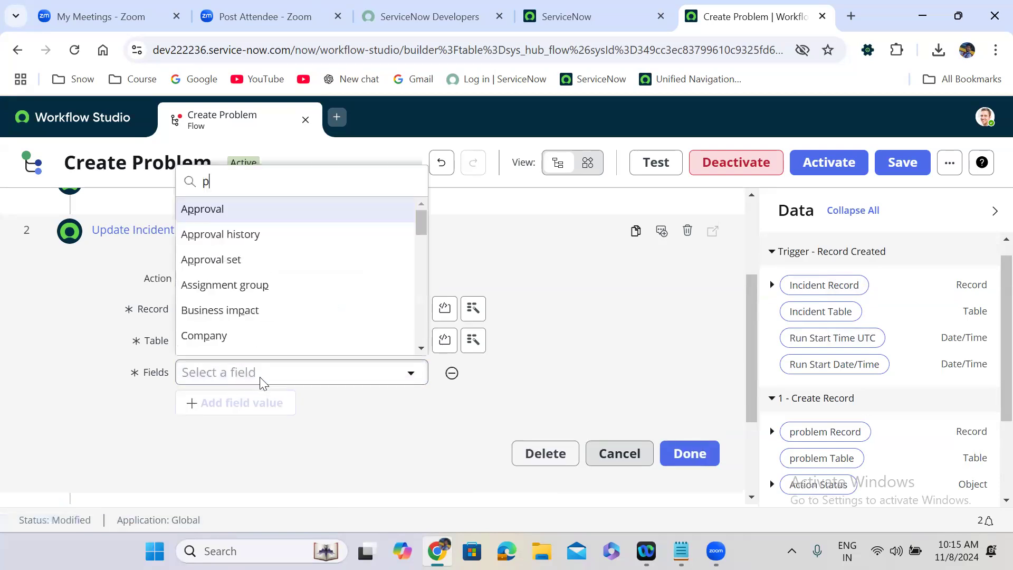
type("roble")
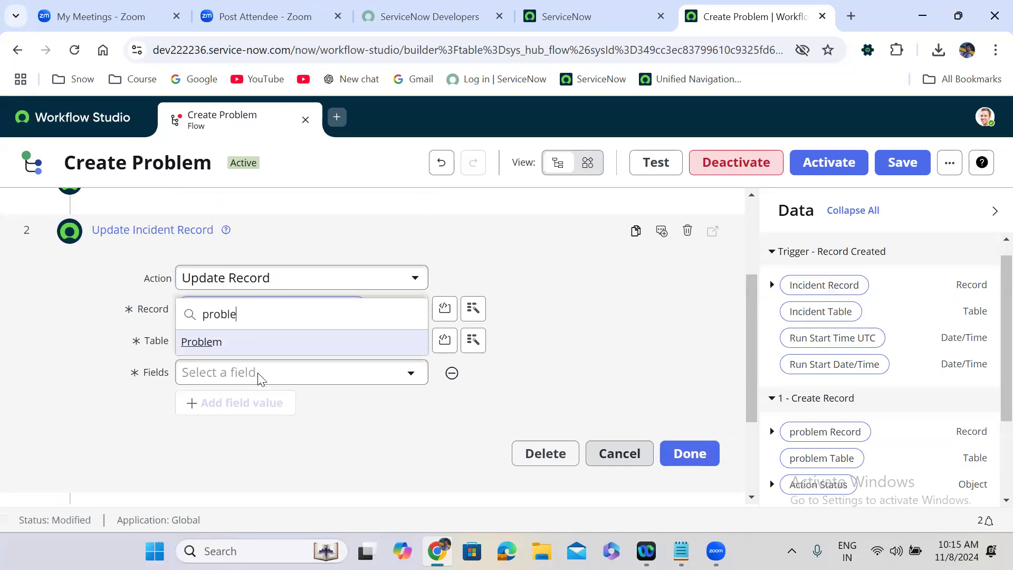
left_click(224, 344)
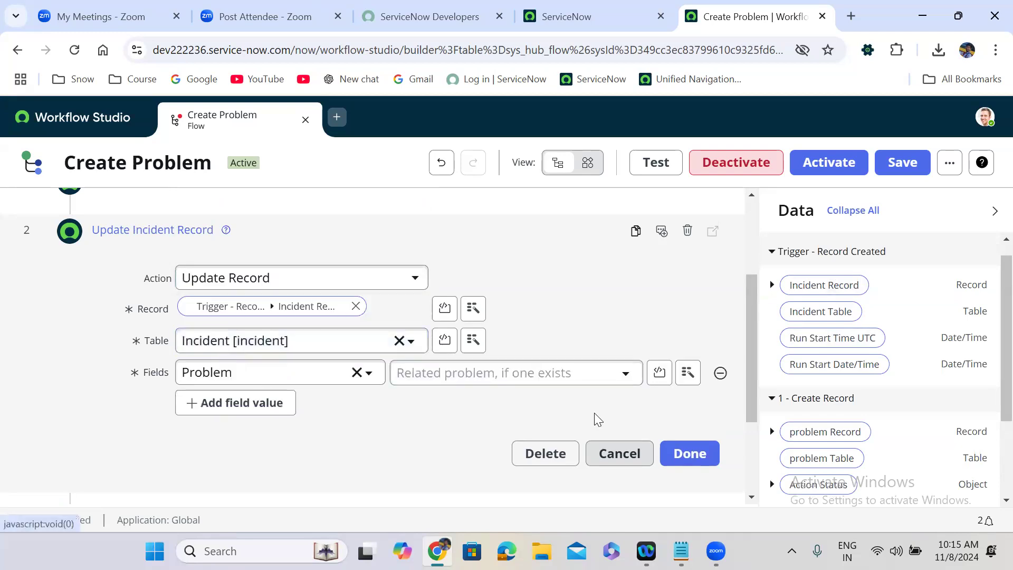
left_click_drag(837, 443, 475, 380)
left_click(695, 453)
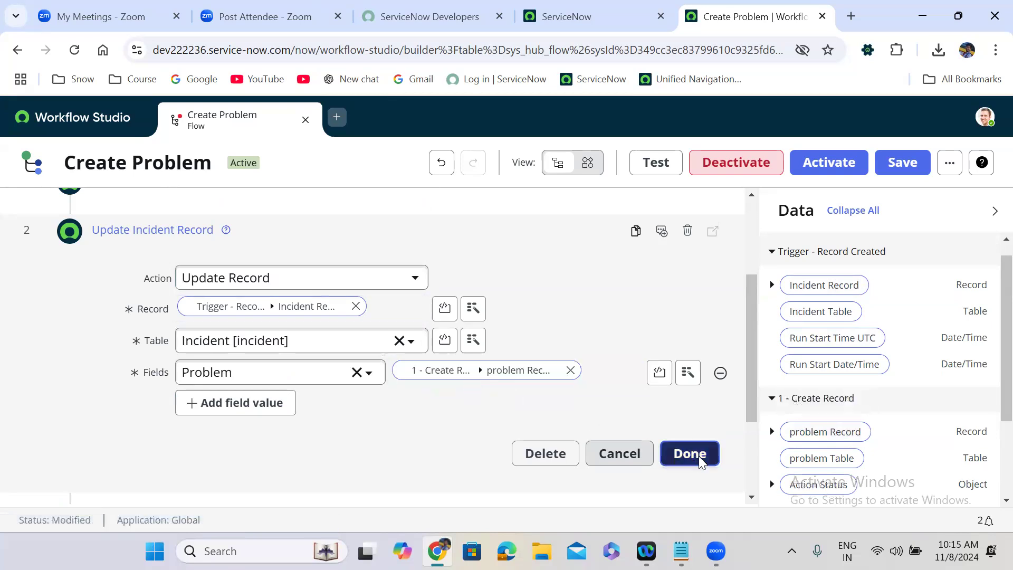
Step: Save the flow with its new Update Record action and activate it again
left_click(903, 162)
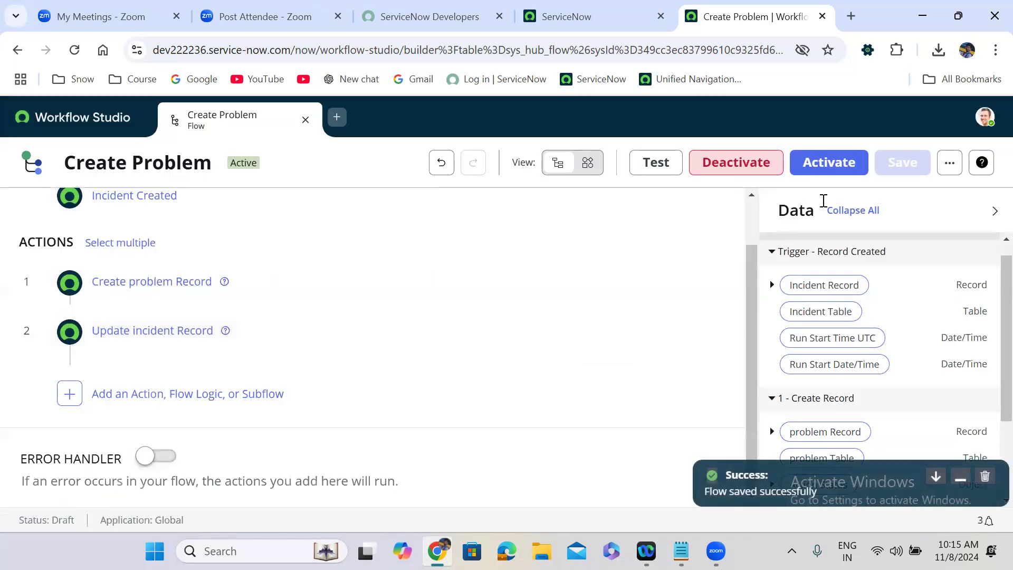
left_click(684, 327)
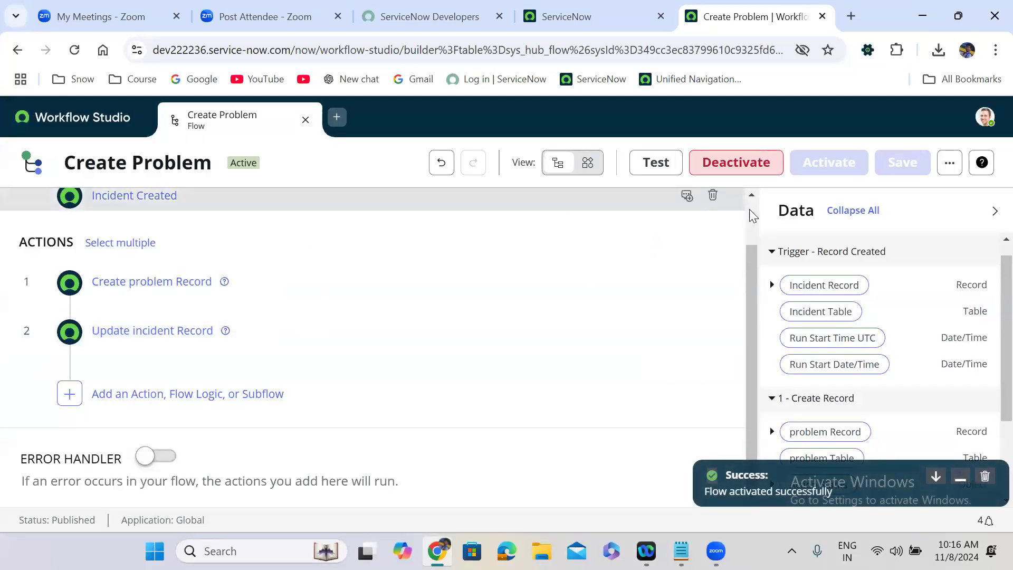
Step: Open a blank incident form in a separate tab by entering incident.FORM in the ServiceNow application navigator
scroll(267, 219, "up", 1)
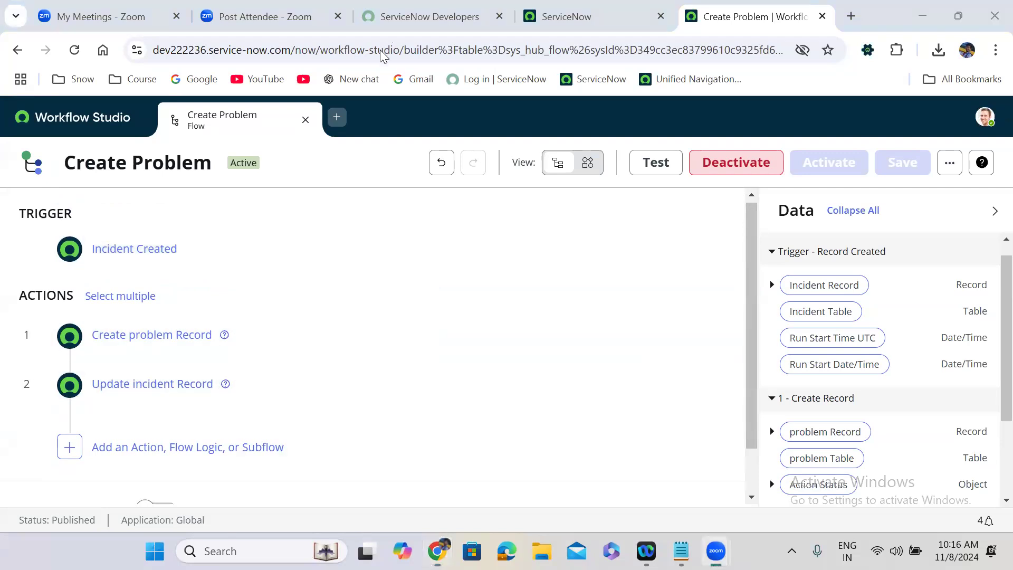
left_click(572, 13)
left_click(76, 122)
type("in")
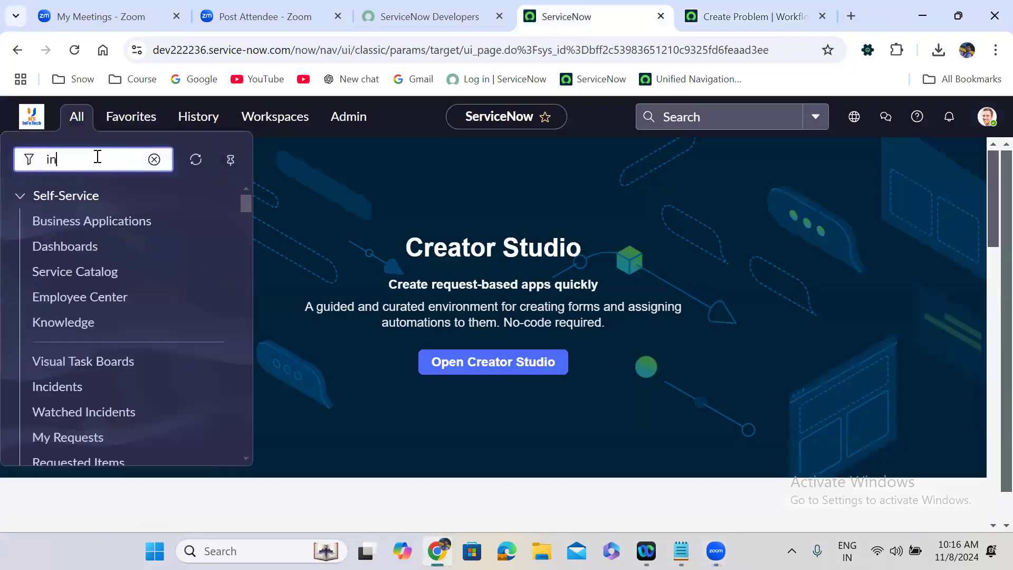
type("cident.FORM")
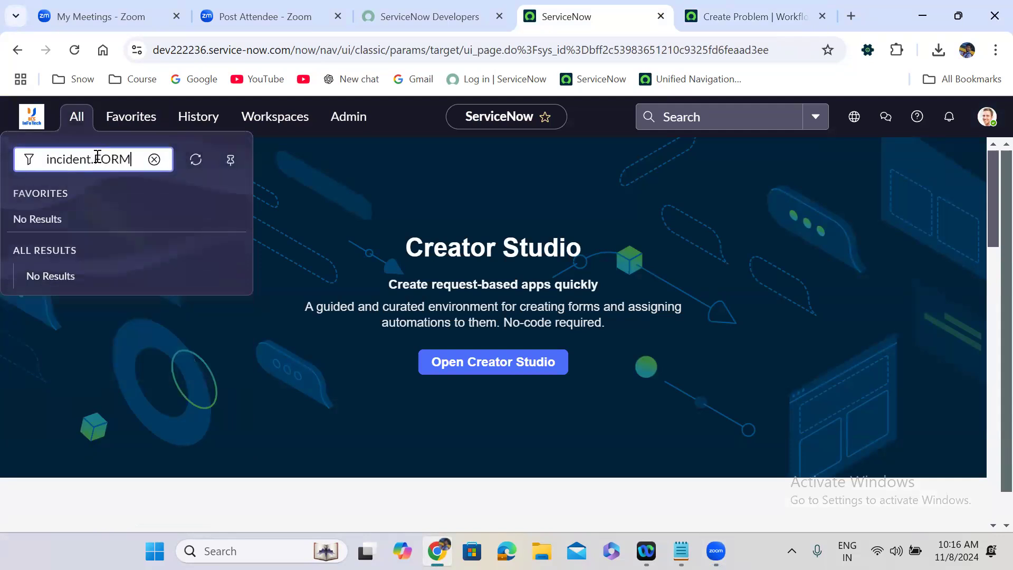
key("Return")
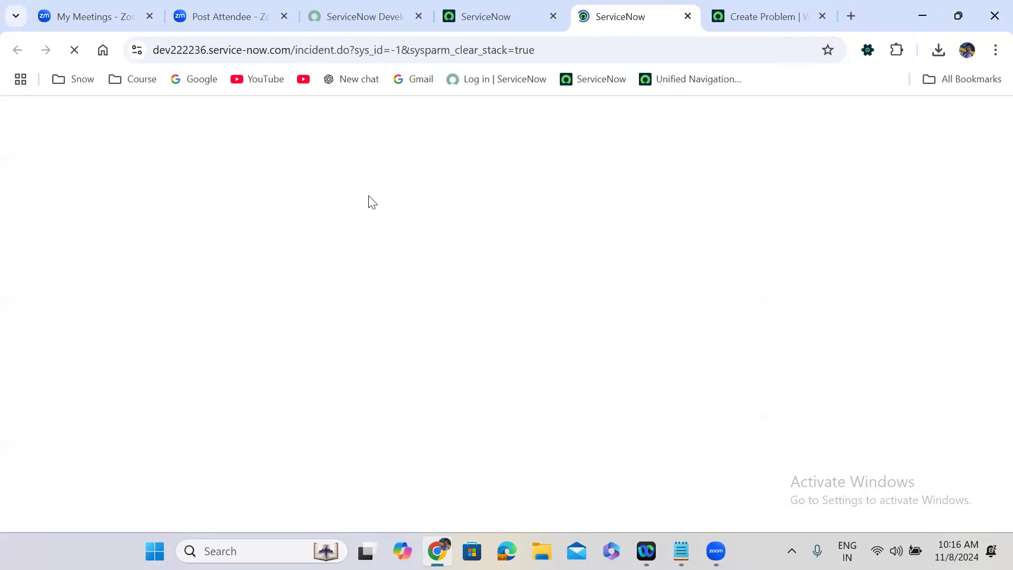
Step: Choose a recently used caller for the new incident and set its Subcategory to Antivirus
left_click(258, 184)
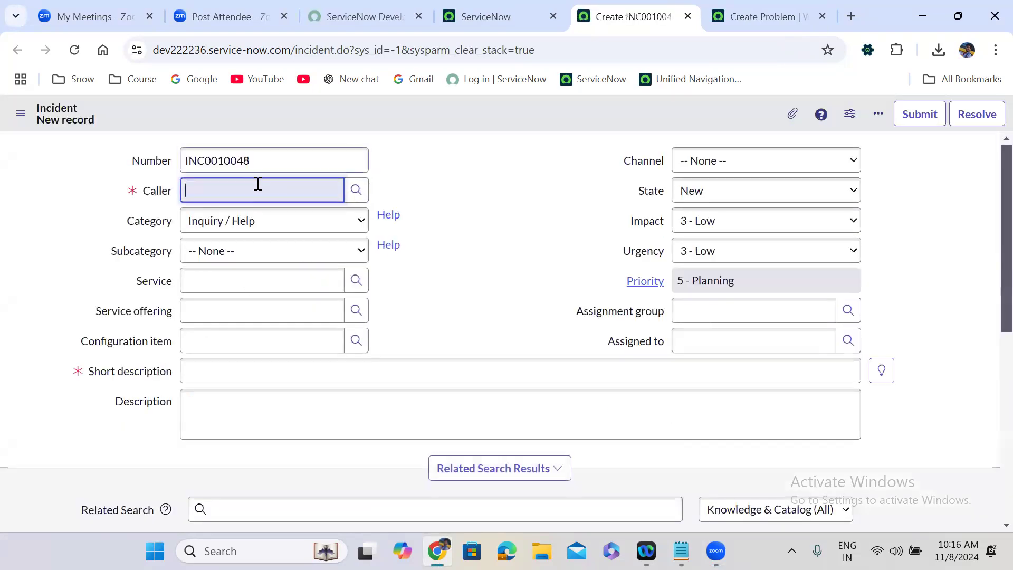
type("**")
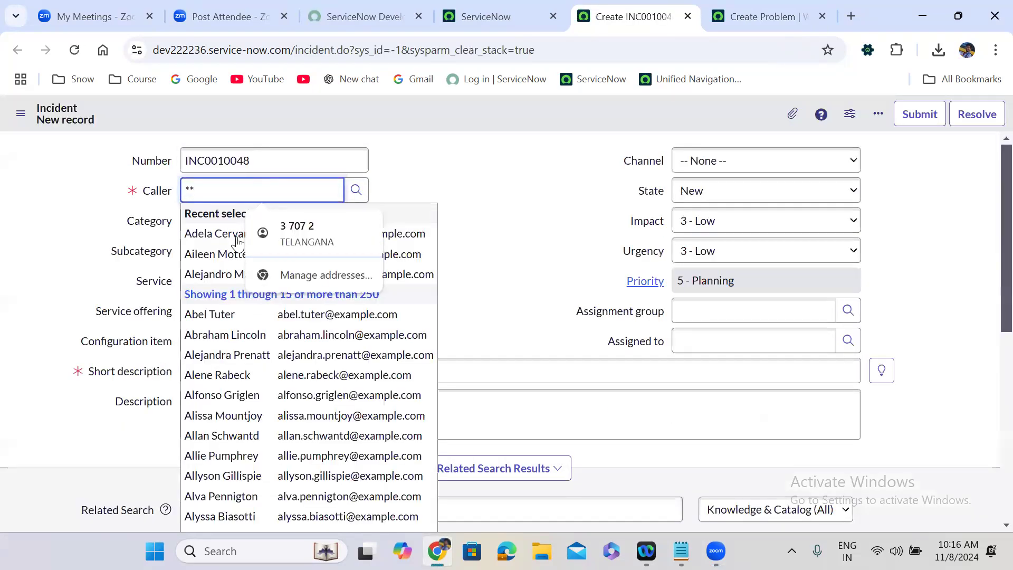
left_click(213, 233)
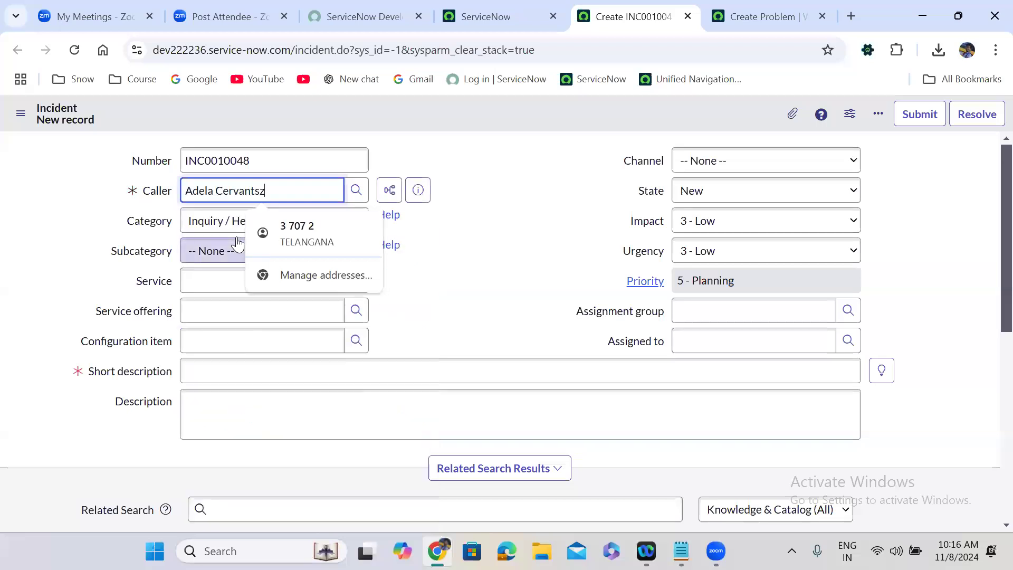
left_click(211, 266)
left_click(212, 291)
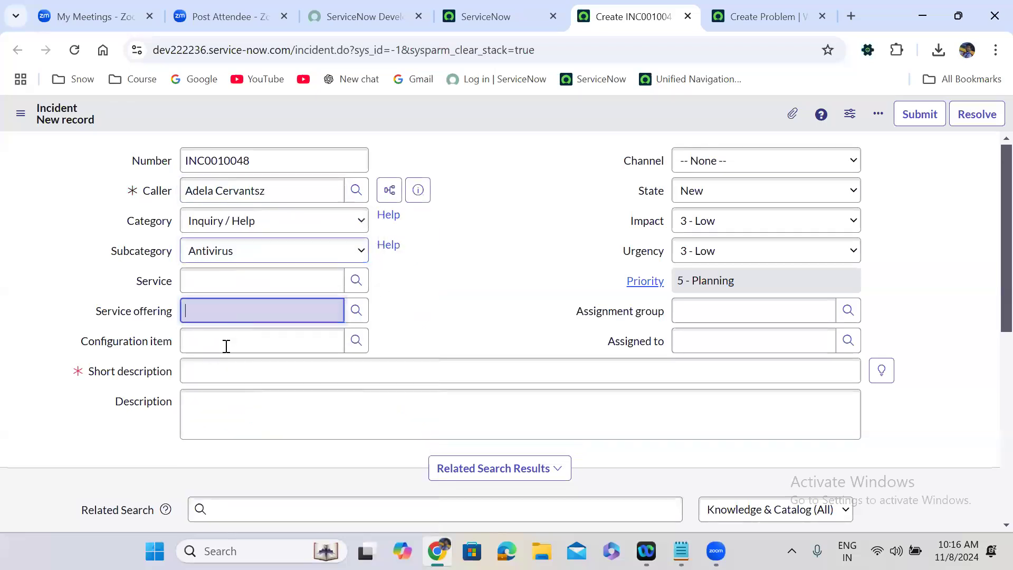
Step: Set the incident's Configuration item to SAP AppSRV01, Short description to "Test 56789" and Description to "Test 34567"
left_click(226, 344)
type("**")
left_click(233, 383)
left_click(242, 371)
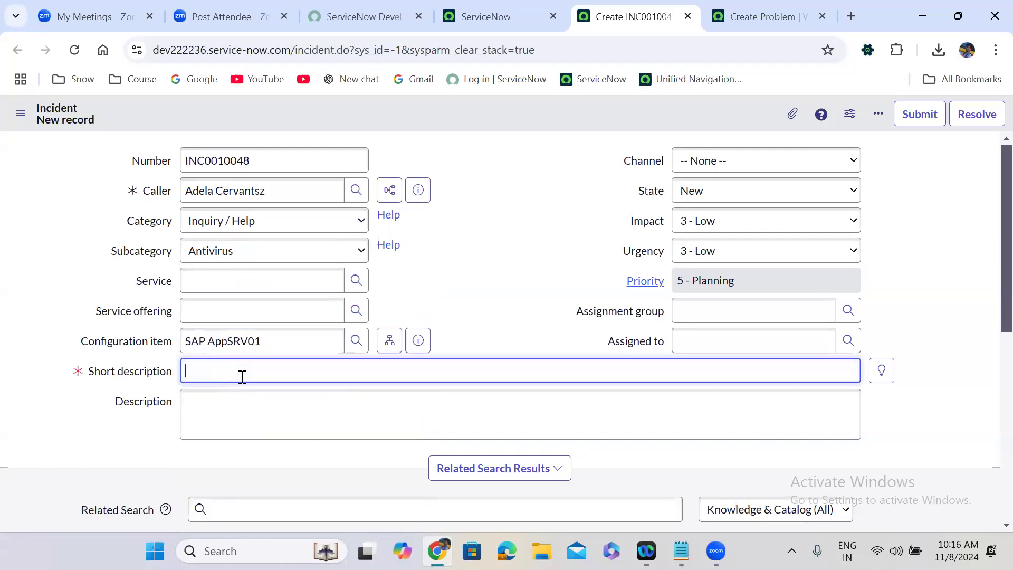
type("Test 56789")
left_click(245, 399)
type("Test 34567")
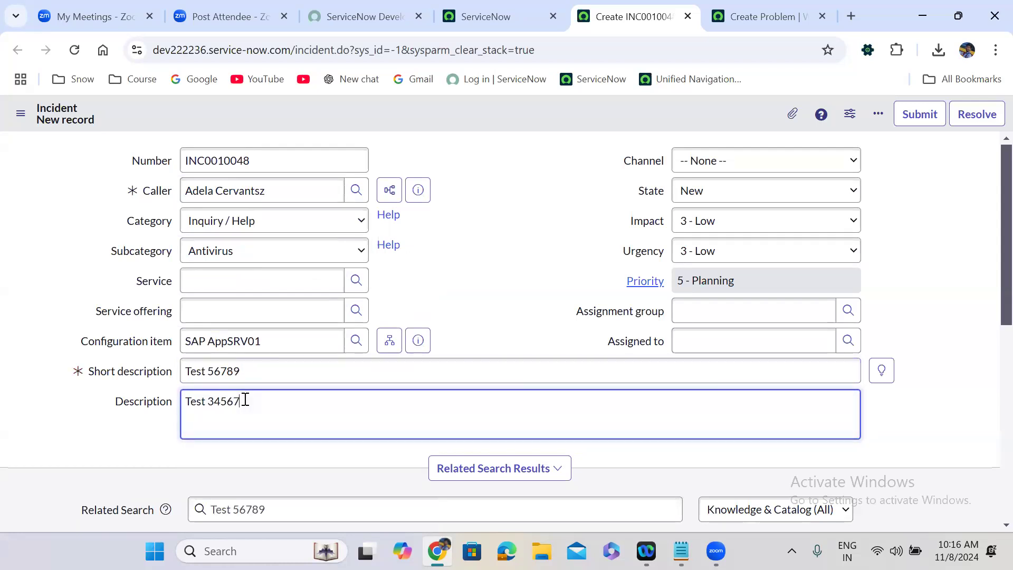
Step: Set the incident's Assignment group to Application Development
left_click(687, 303)
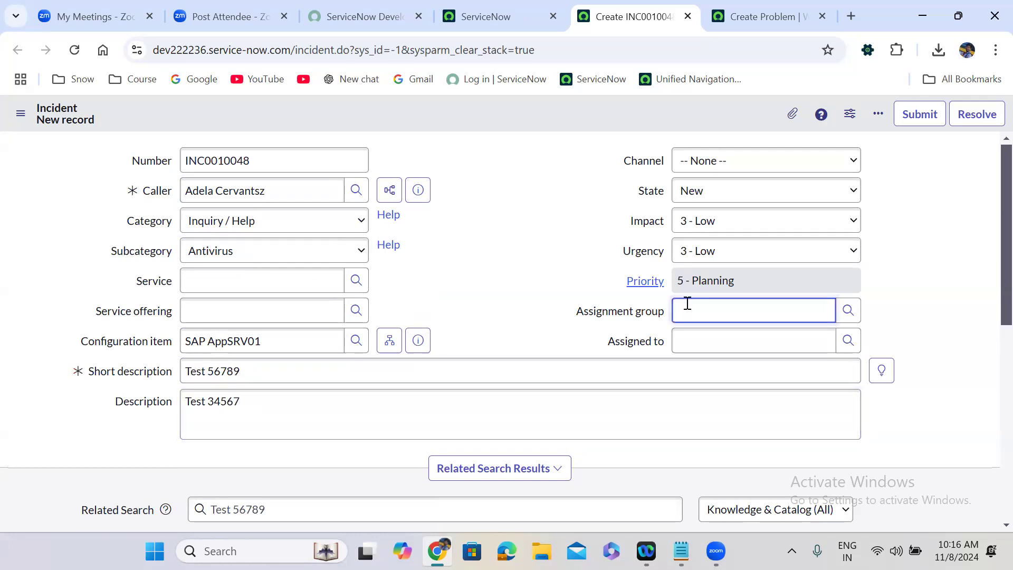
type("**")
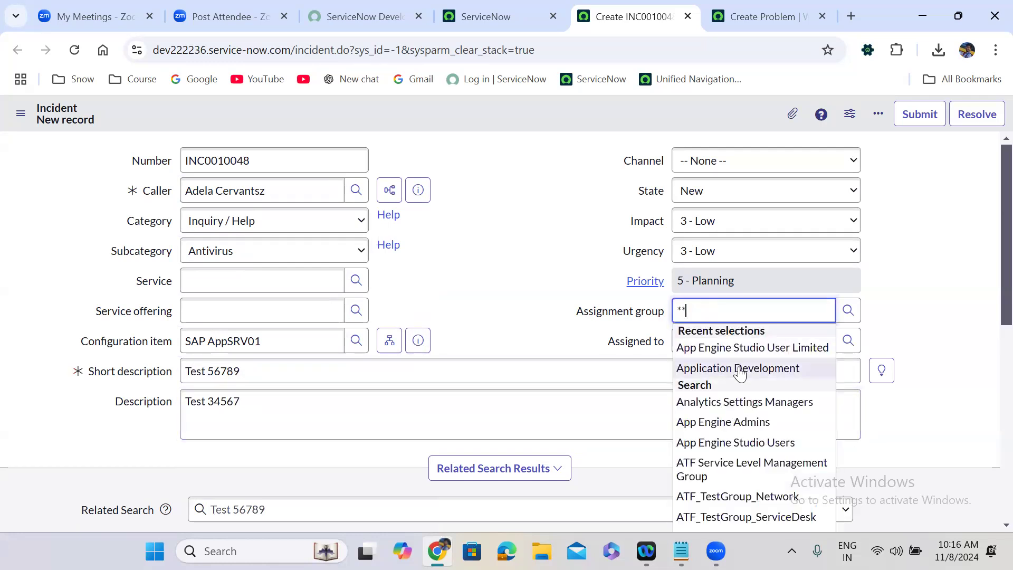
left_click(739, 368)
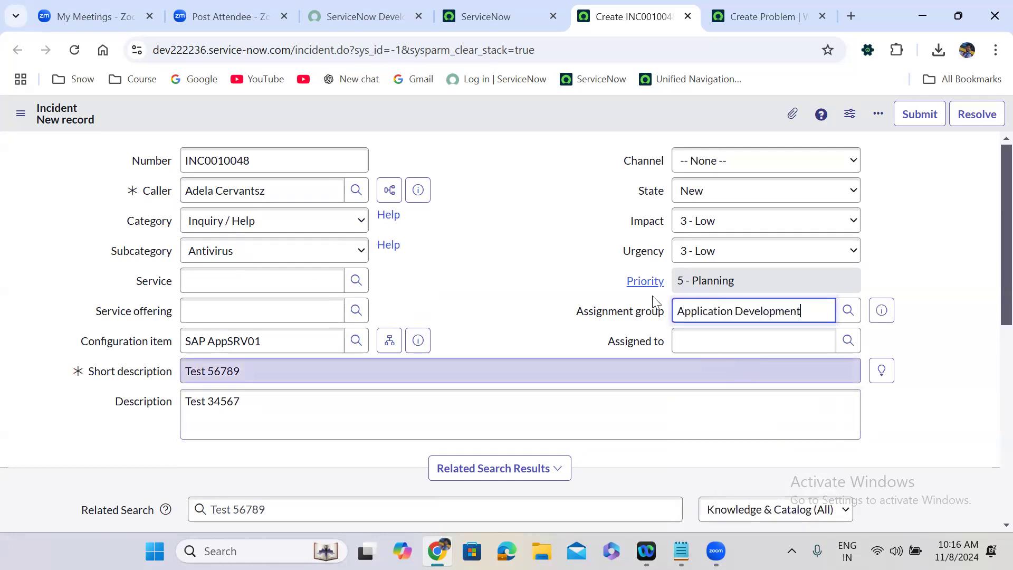
Step: Check the Problem field in the incident's Related Records section and save the incident, staying on the form
right_click(425, 112)
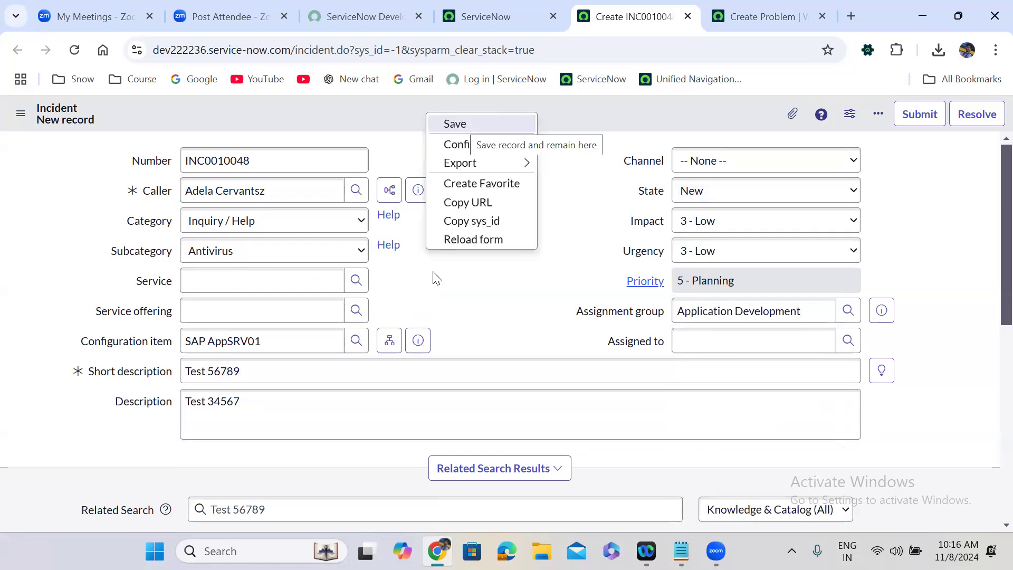
left_click(436, 300)
scroll(438, 296, "down", 1)
scroll(437, 299, "down", 5)
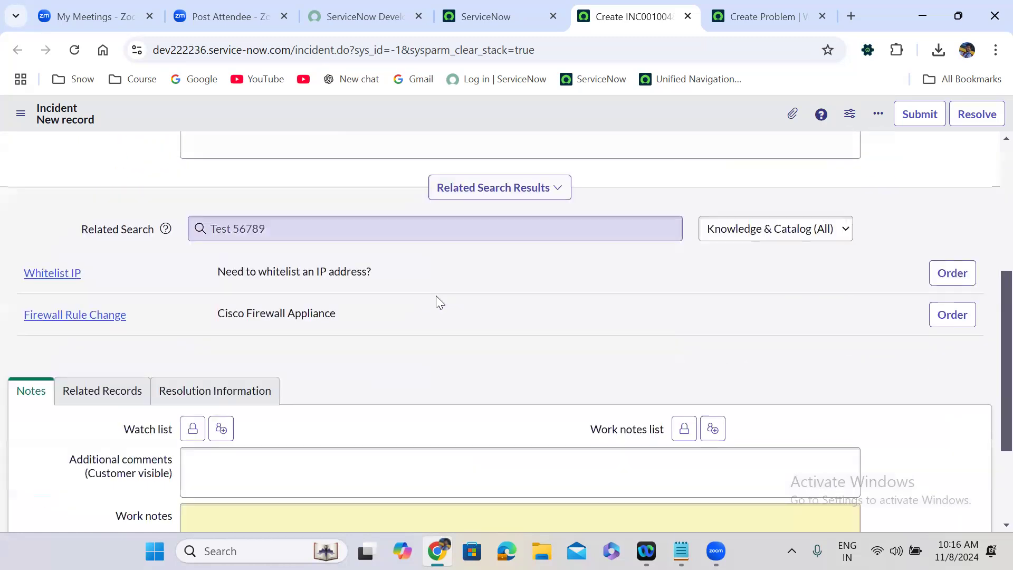
left_click(100, 371)
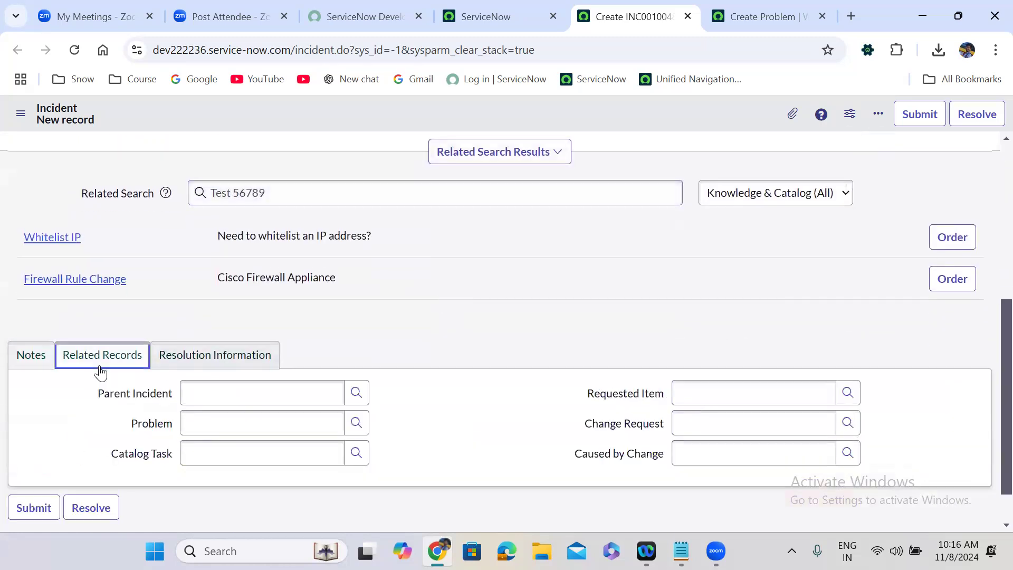
right_click(435, 108)
left_click(471, 123)
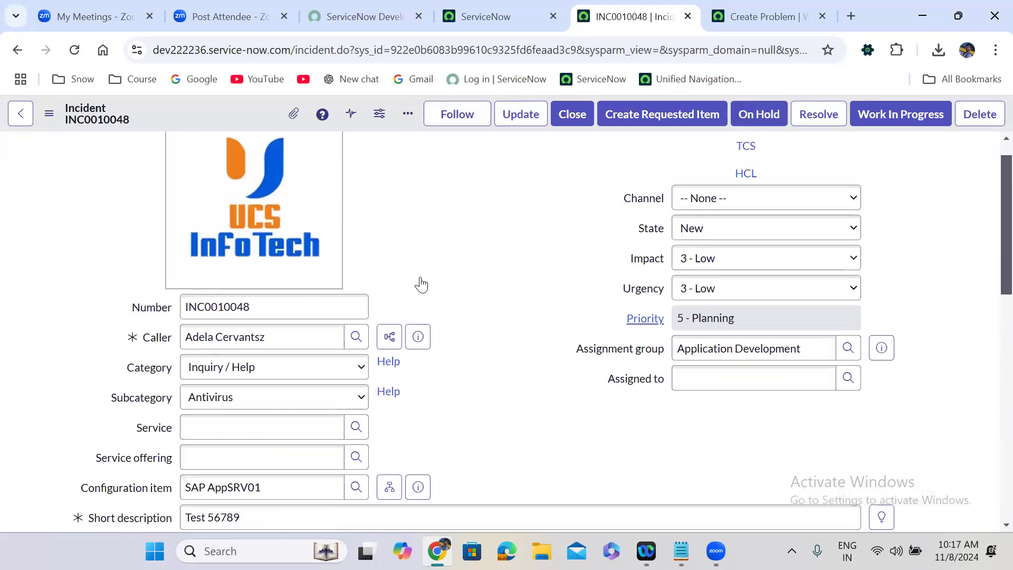
Step: Check the Problem field among the saved incident's related records, reloading the form to fetch the flow's update
scroll(421, 285, "down", 8)
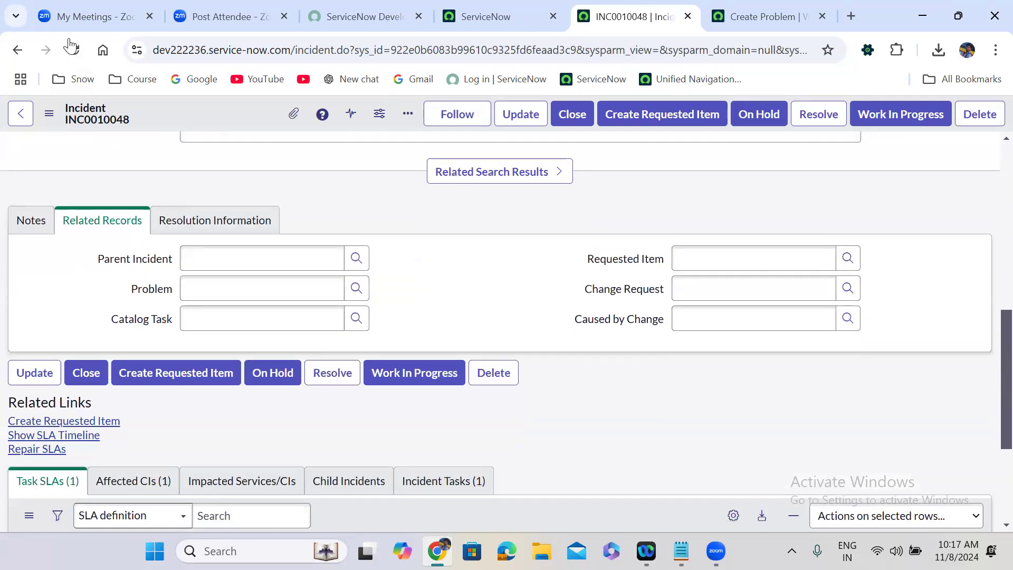
left_click(74, 51)
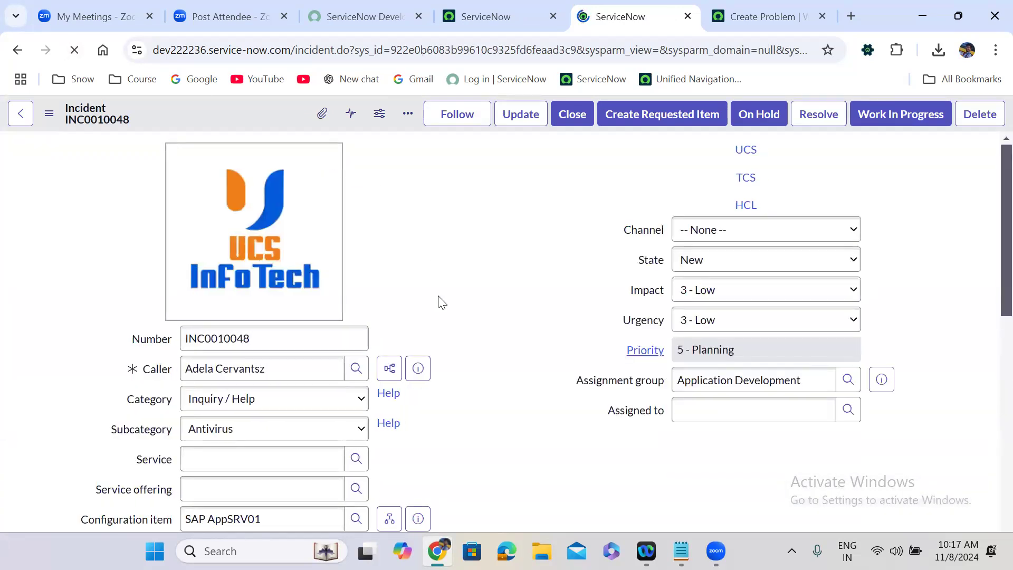
scroll(439, 297, "down", 3)
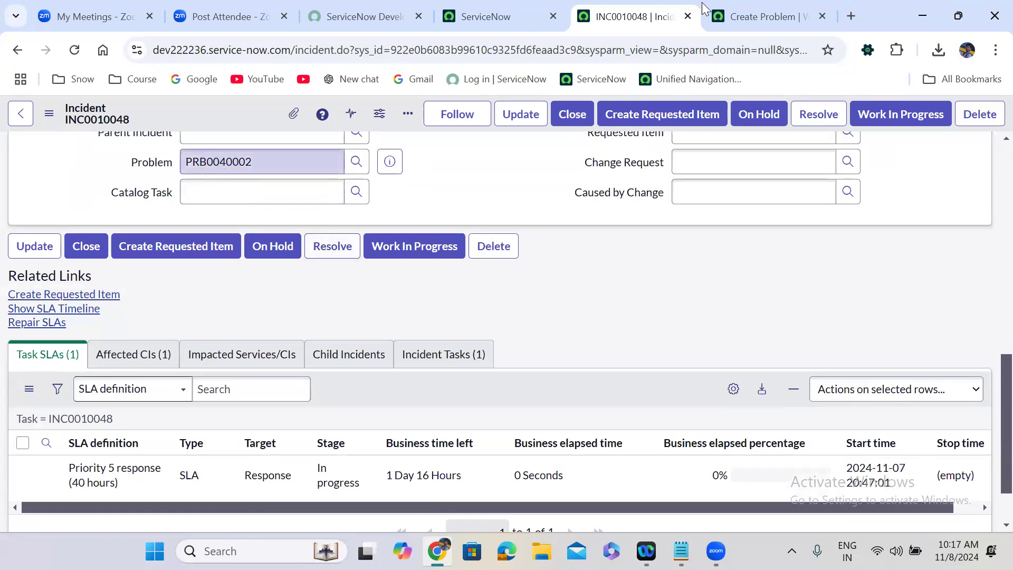
Step: Return to the Create Problem flow and open its list of executions to examine the run
left_click(749, 15)
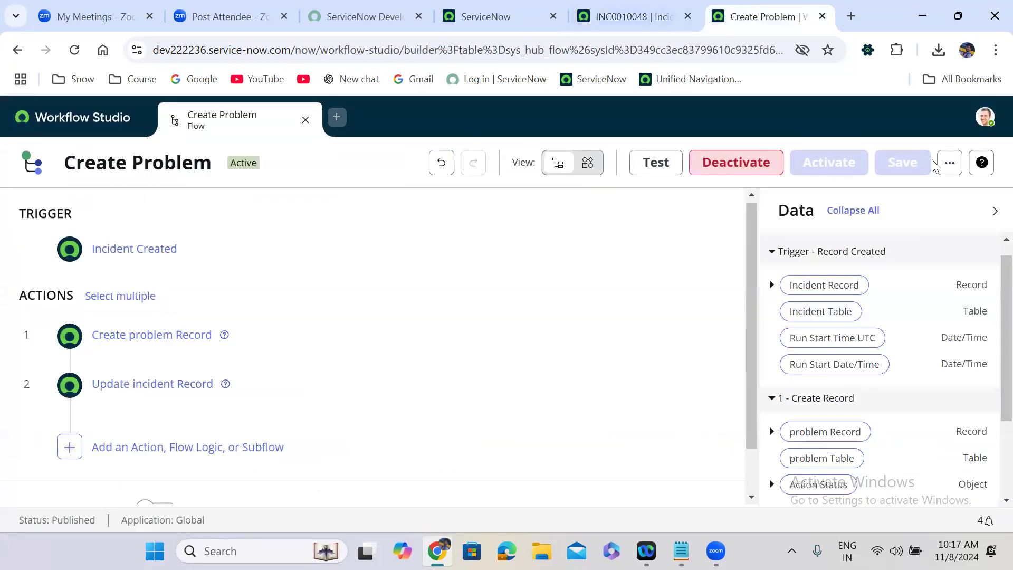
left_click(948, 164)
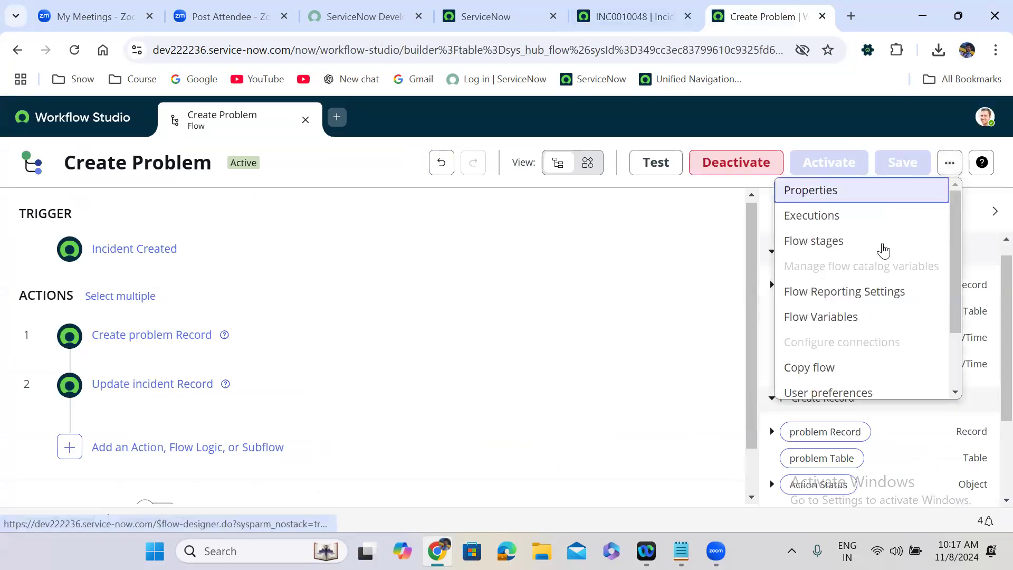
left_click(818, 217)
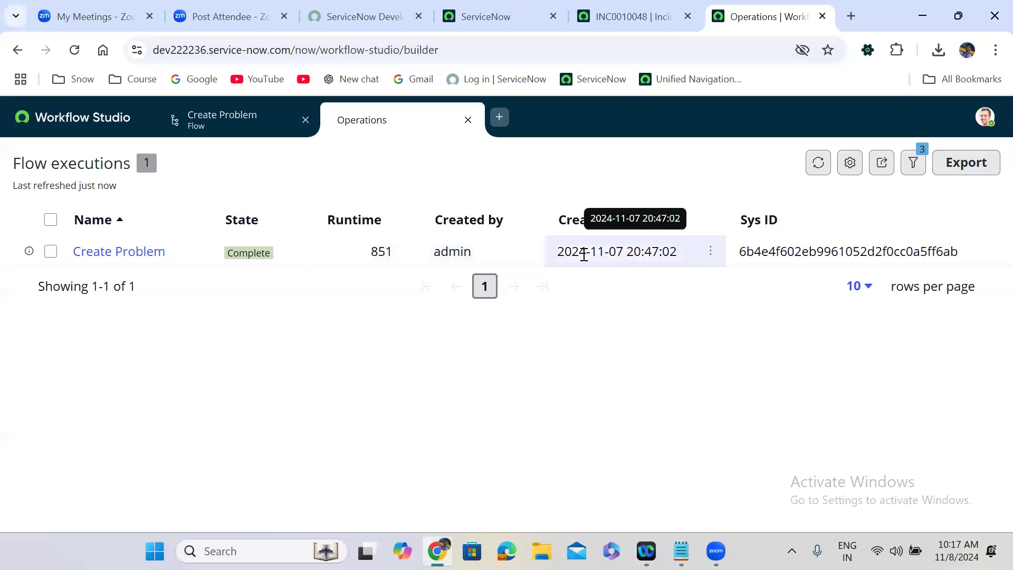
Step: Review the Incident Created trigger's settings in the Create Problem flow and deactivate the flow
left_click(256, 130)
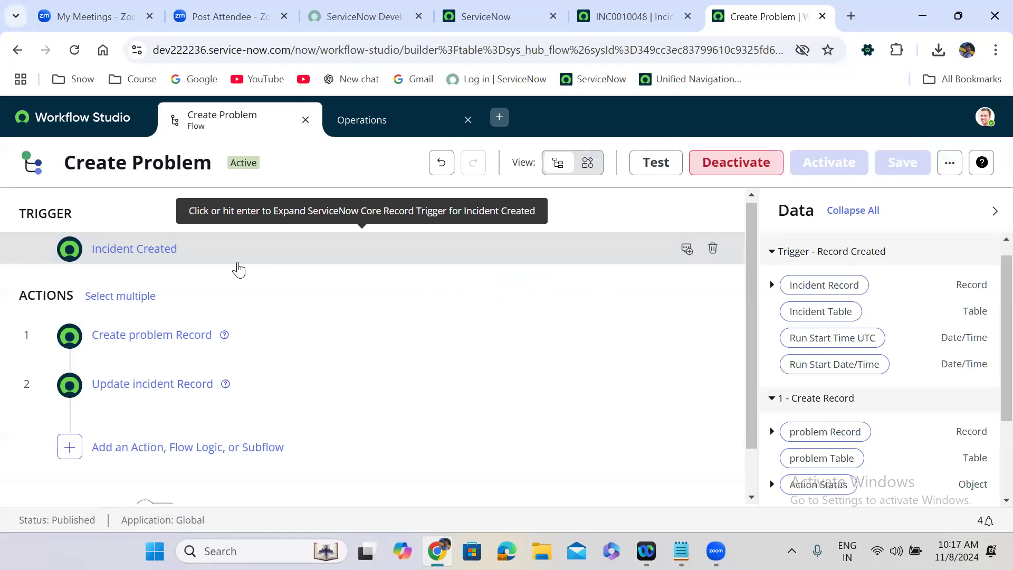
left_click(238, 269)
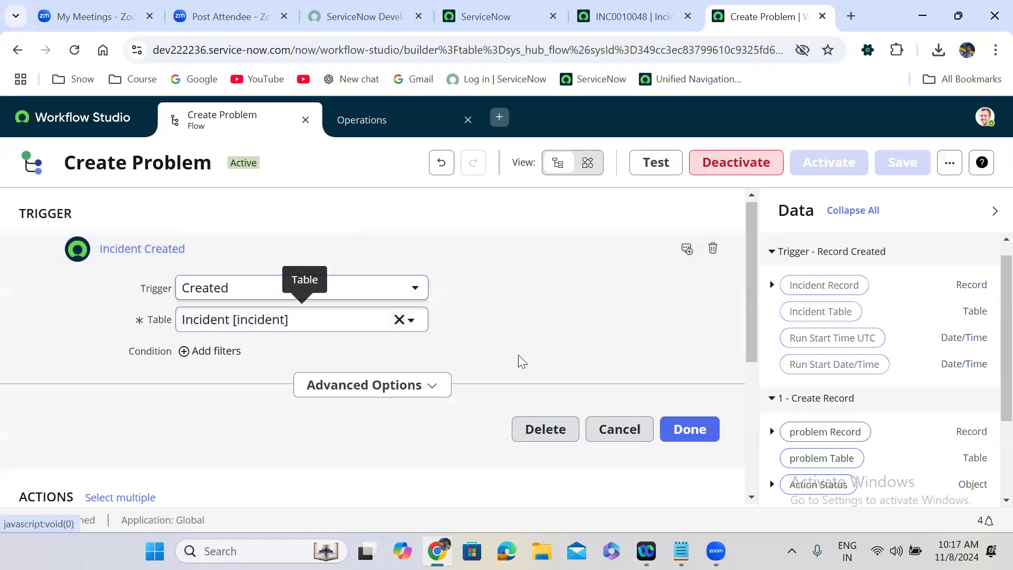
left_click(686, 431)
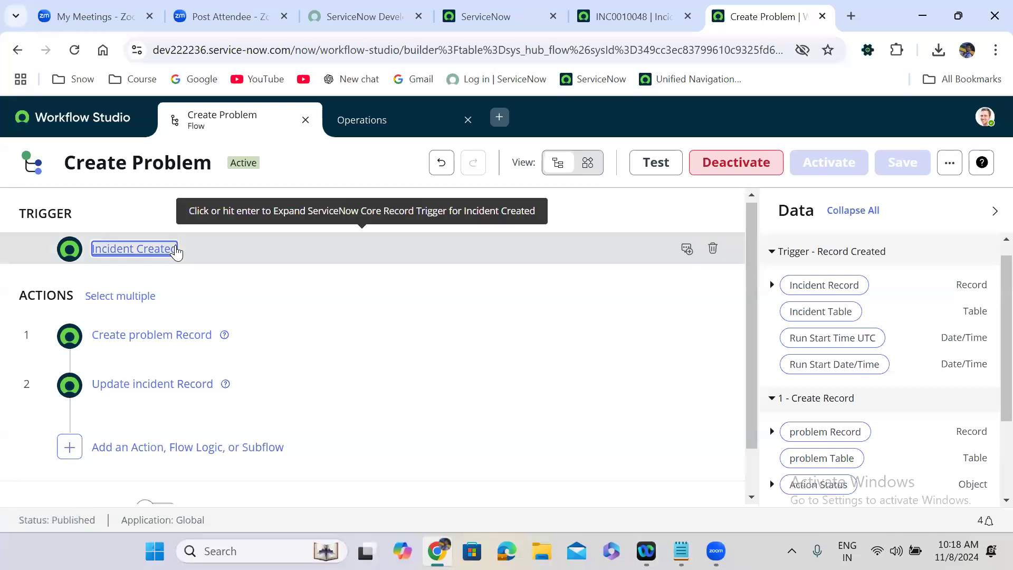
left_click(737, 165)
left_click(687, 342)
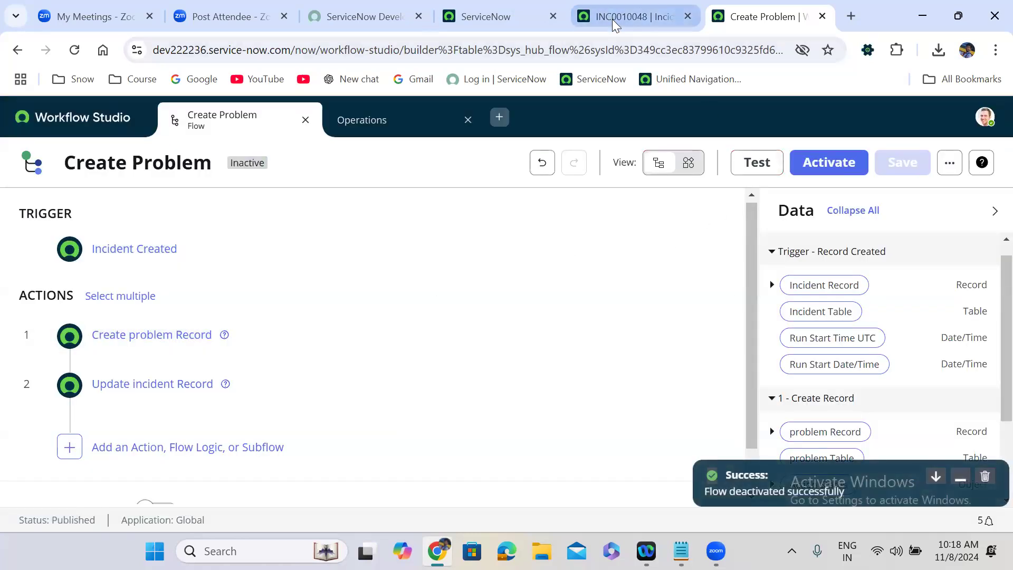
Step: Duplicate the saved incident's browser tab and open the list of business rules configured for the Incident table from the copy
left_click(615, 24)
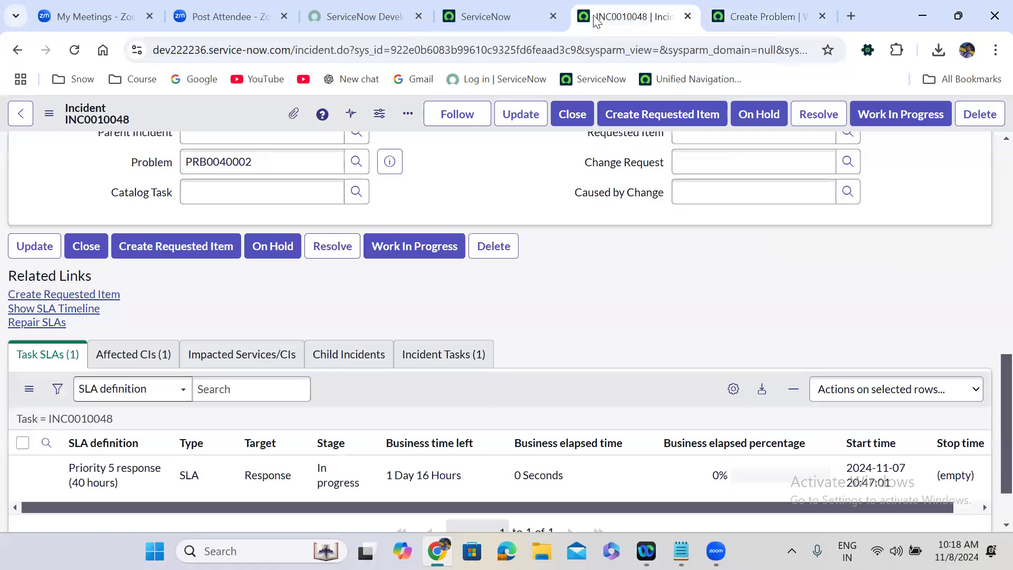
right_click(596, 21)
left_click(673, 168)
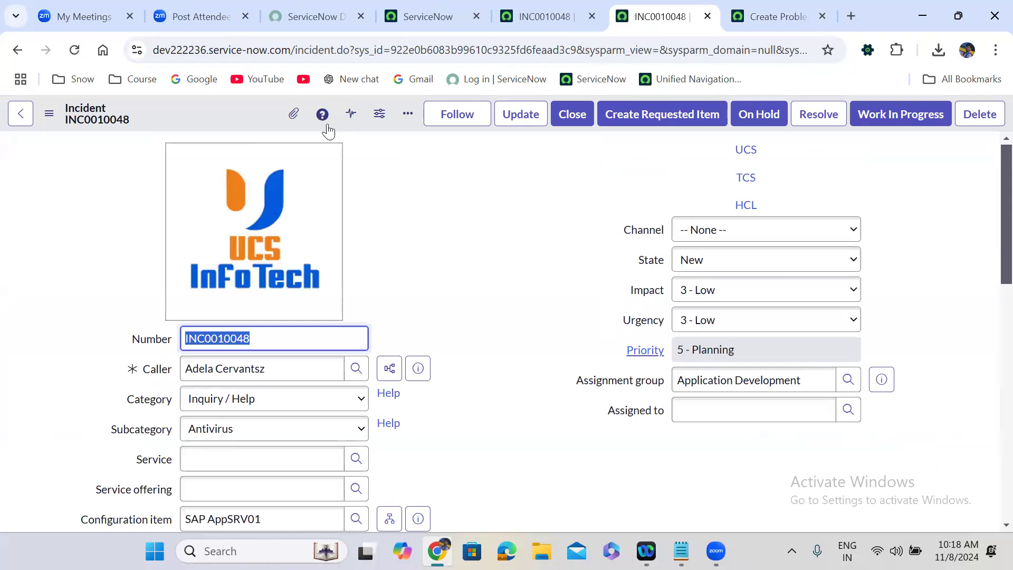
right_click(239, 113)
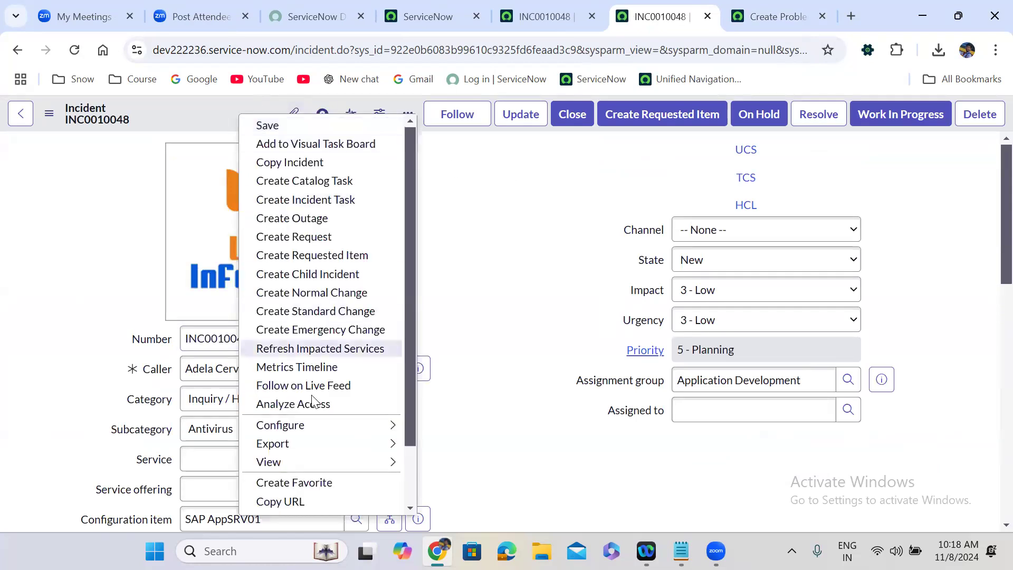
mouse_move(314, 428)
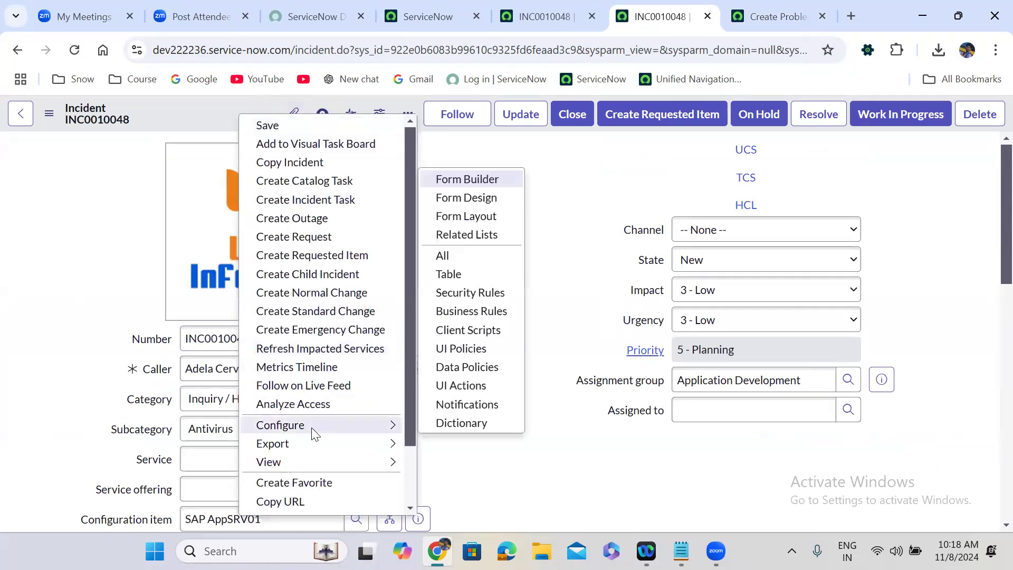
left_click(485, 313)
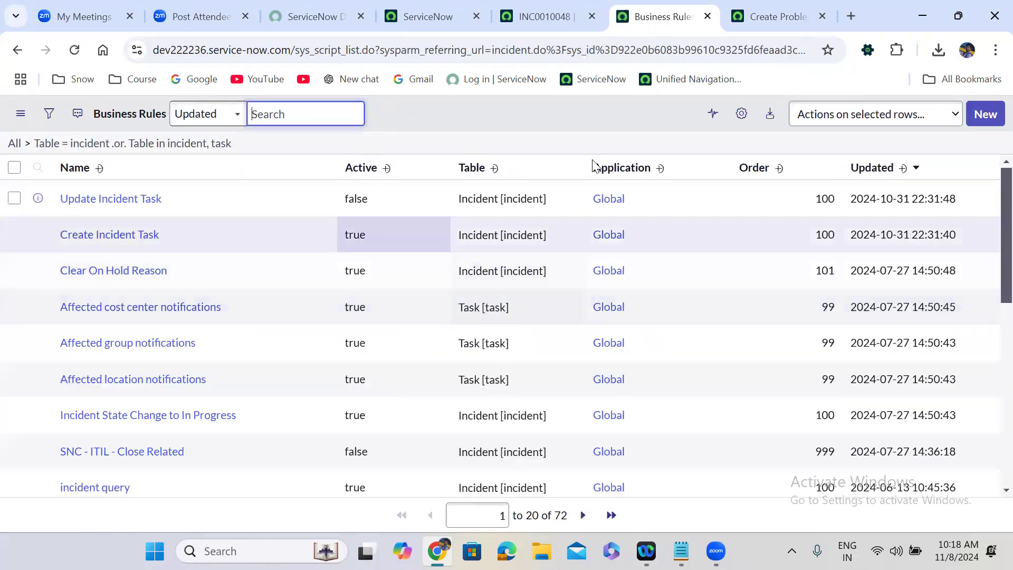
Step: Start a new business rule named "Create Problem" on the Incident table and enable its Advanced option
left_click(983, 115)
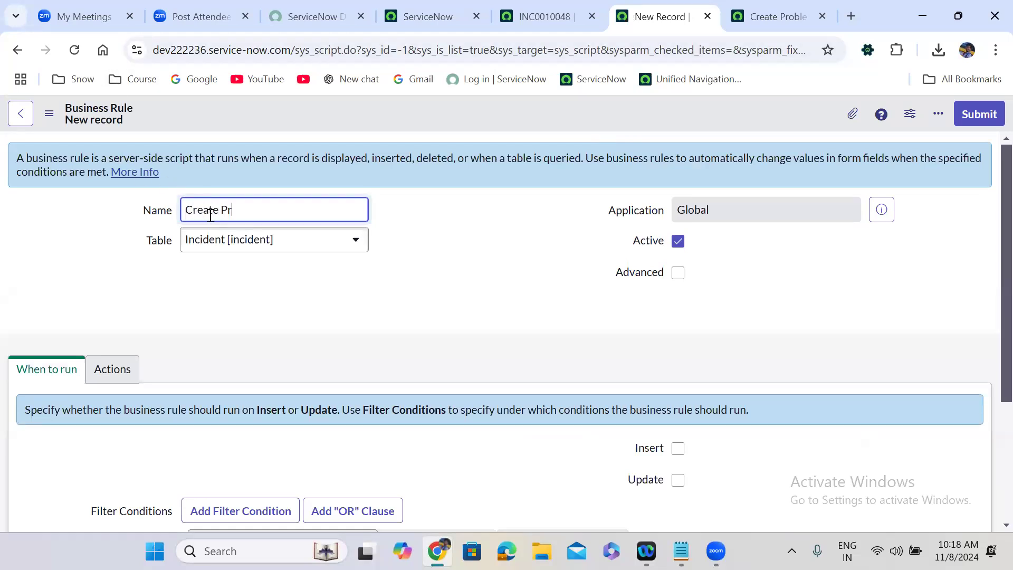
left_click(355, 278)
scroll(356, 279, "down", 1)
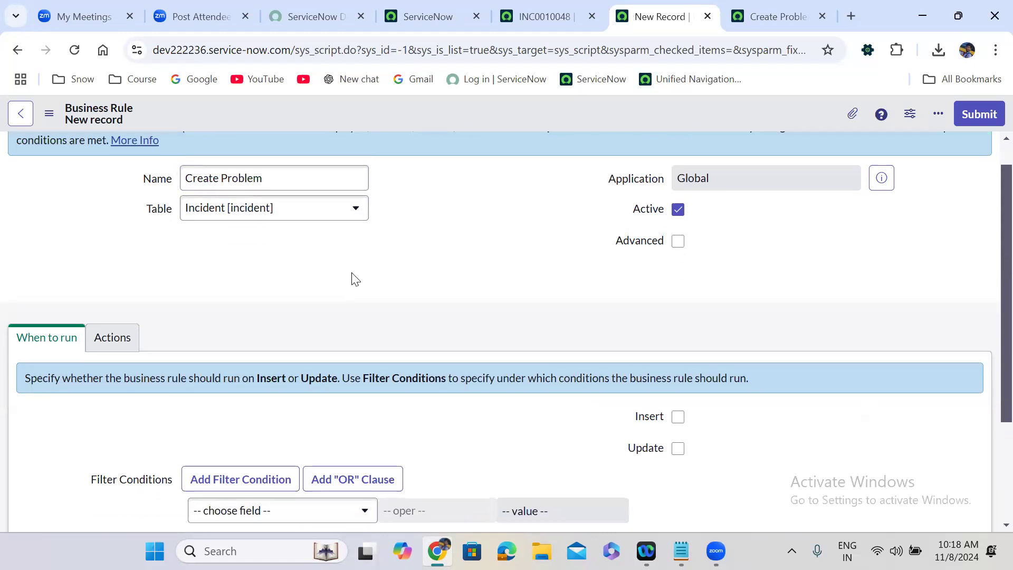
left_click(678, 242)
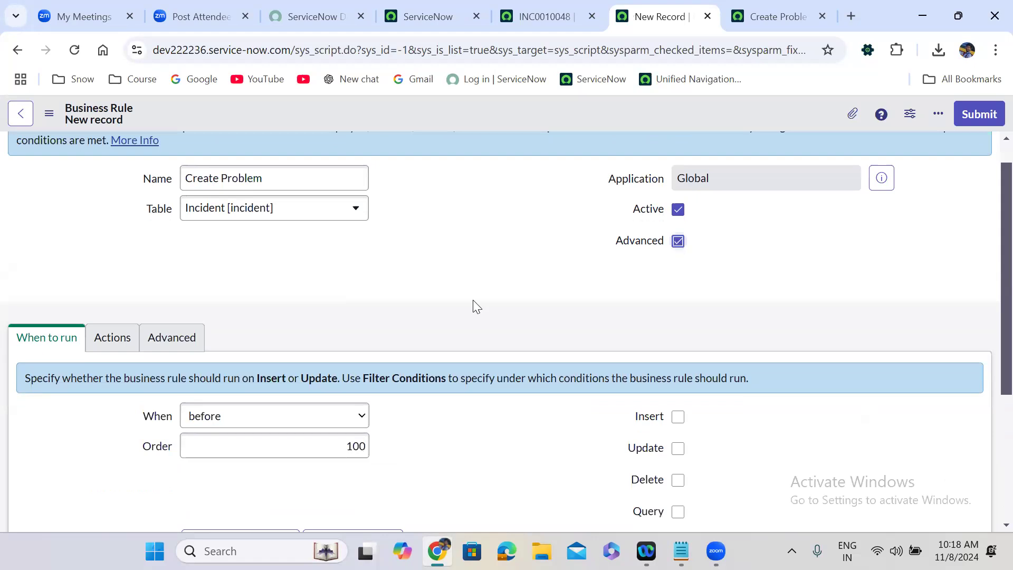
Step: Set the business rule to run async when an incident is inserted
scroll(472, 300, "down", 2)
scroll(473, 300, "down", 1)
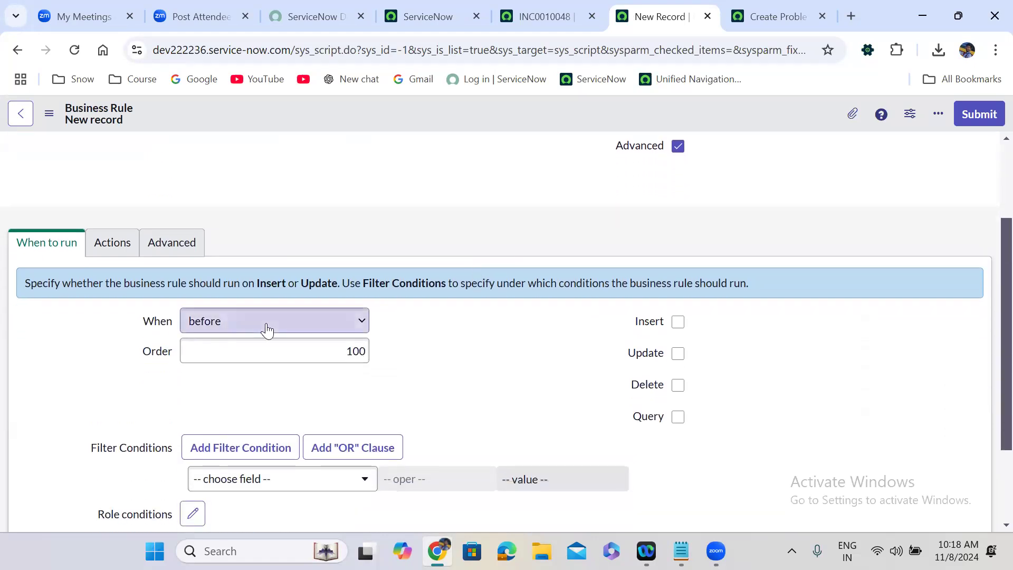
left_click(265, 329)
left_click(238, 381)
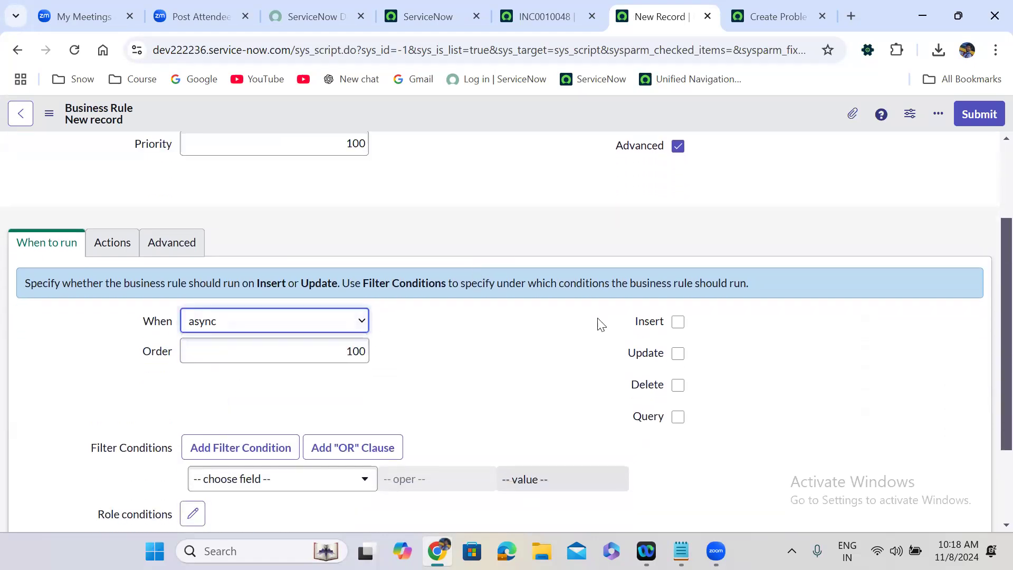
left_click(678, 322)
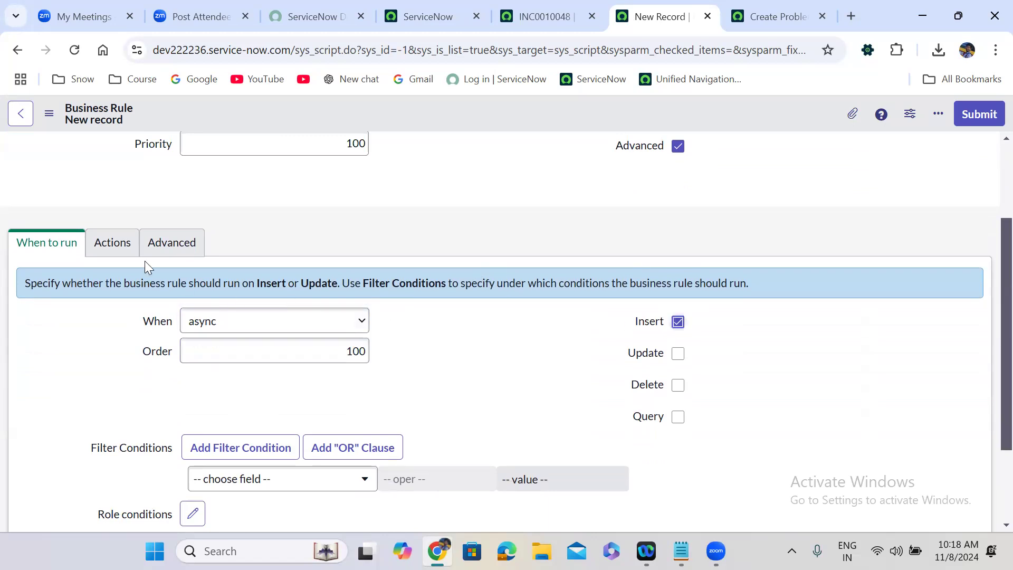
Step: In the rule's advanced script, insert the vargr GlideRecord snippet, remove its query block and add gr.initialize(); instead
left_click(158, 254)
left_click_drag(264, 387, 401, 389)
type("varg")
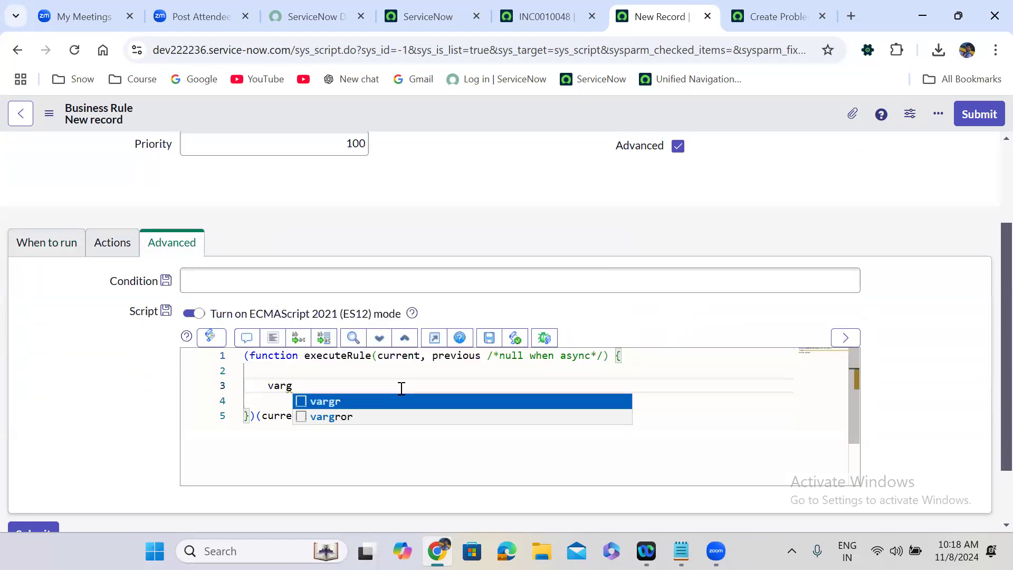
key("Return")
left_click_drag(287, 459, 261, 402)
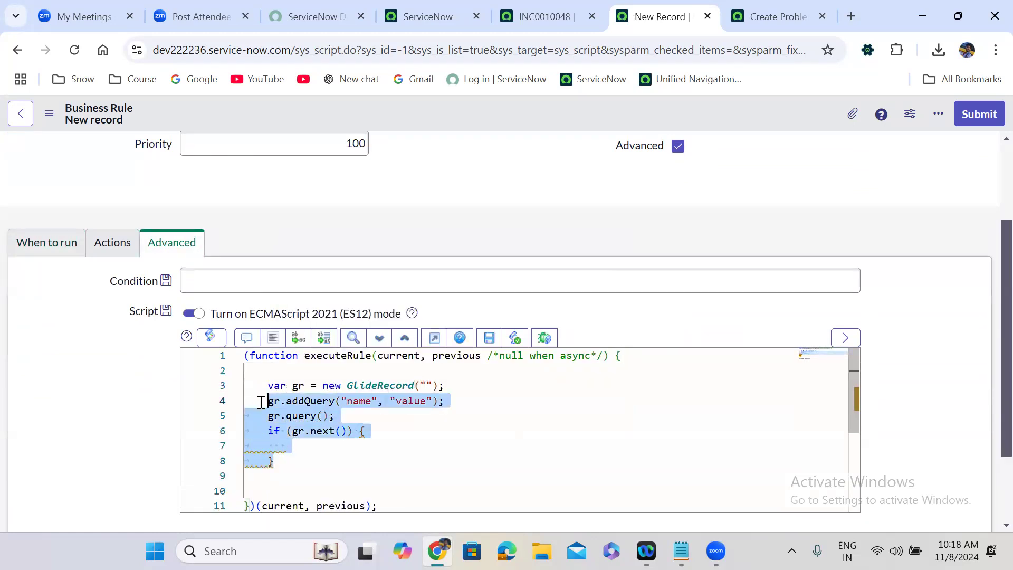
key("BackSpace")
type("gr")
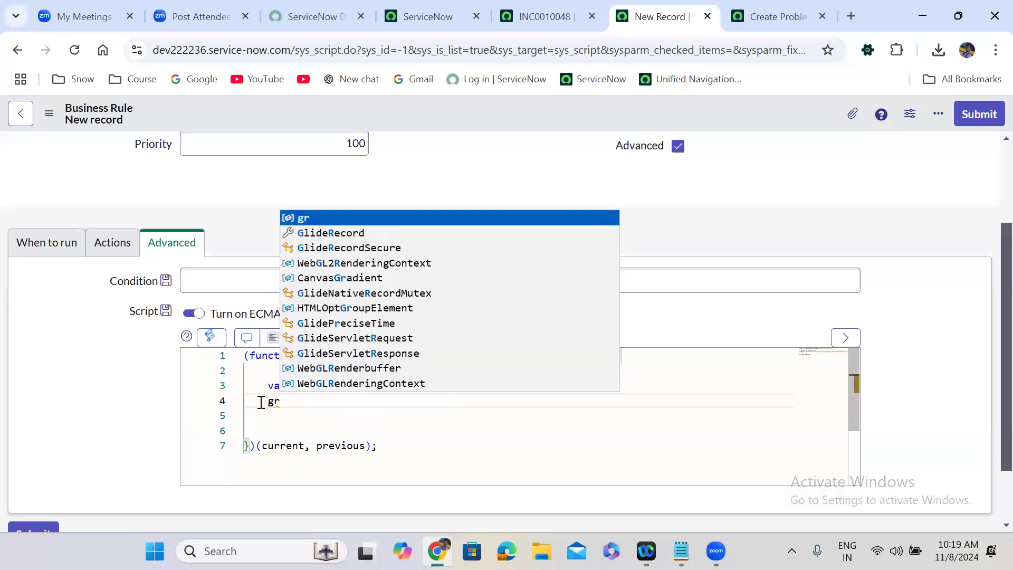
type(".initialize")
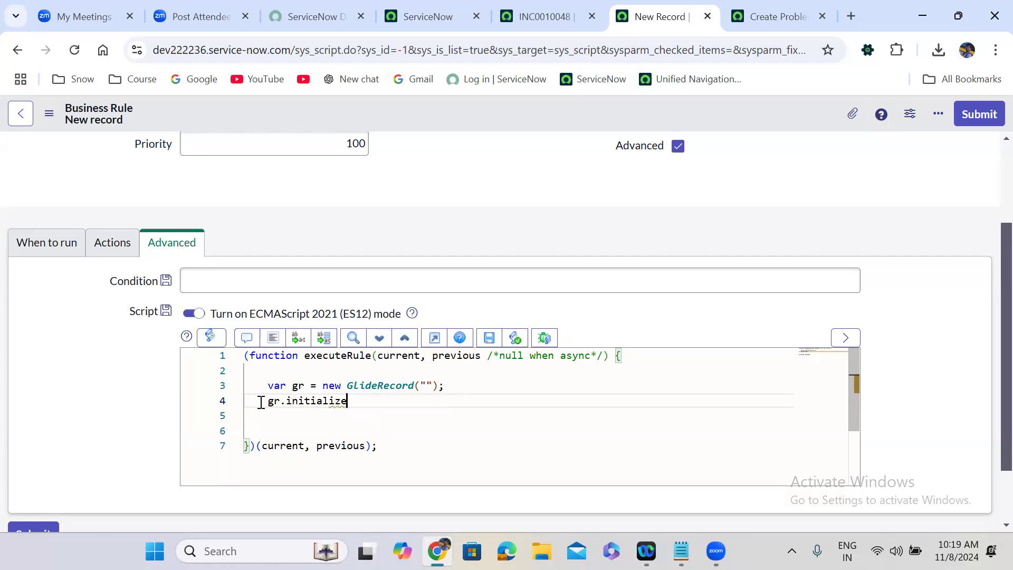
type("();")
Step: Add a gr.setValue('',); template line with an empty field name below gr.initialize()
key("Return")
type("gr.set")
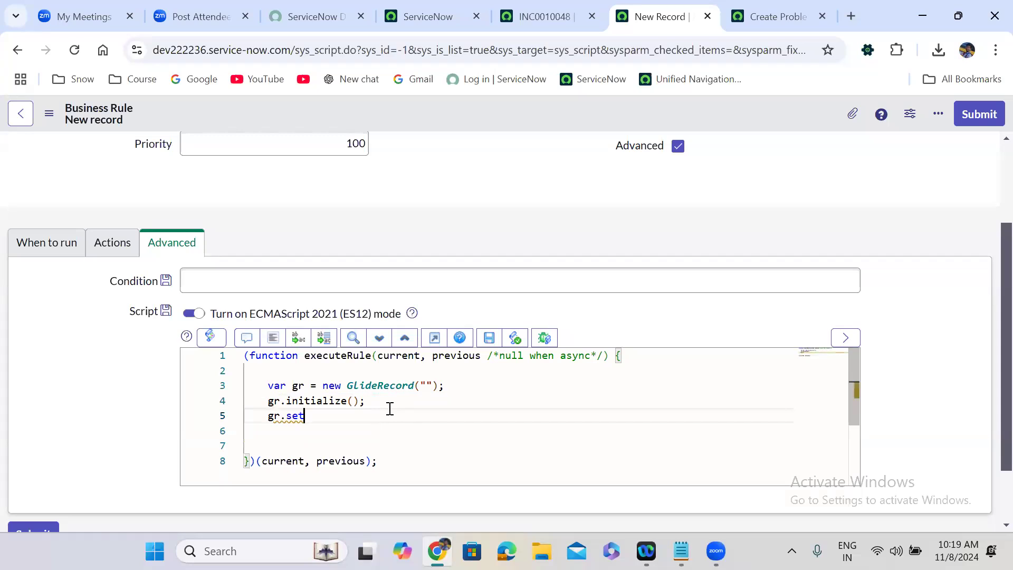
type("Value();")
key("Left")
key("Left")
type("''")
Step: Duplicate the empty gr.setValue line four times and add gr.insert(); below the copies
left_click_drag(386, 417, 264, 411)
key("ctrl+c")
left_click(380, 416)
key("Return")
key("ctrl+v")
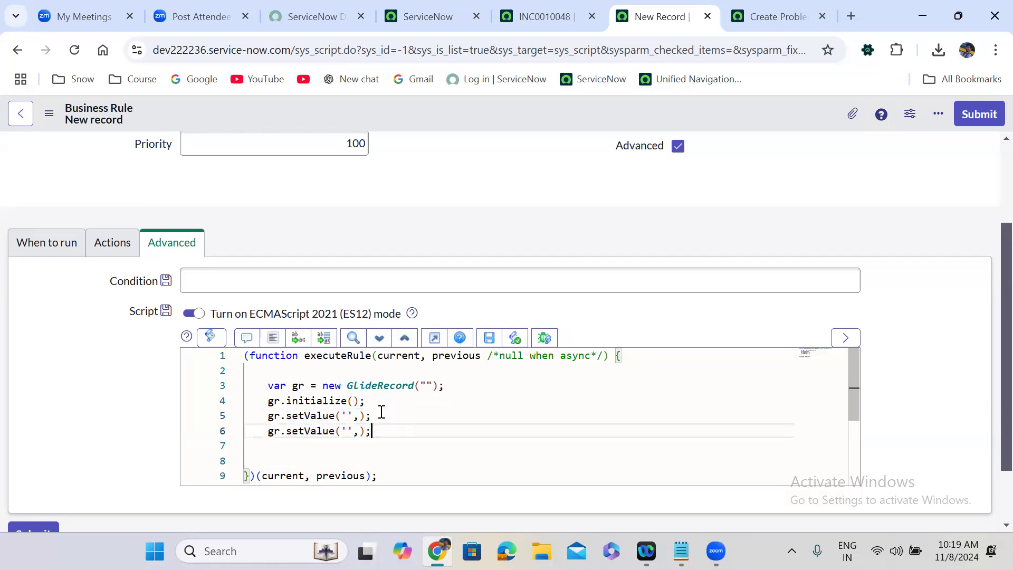
key("Return")
key("ctrl+v")
key("Return")
key("ctrl+v")
key("Return")
key("ctrl+v")
key("Return")
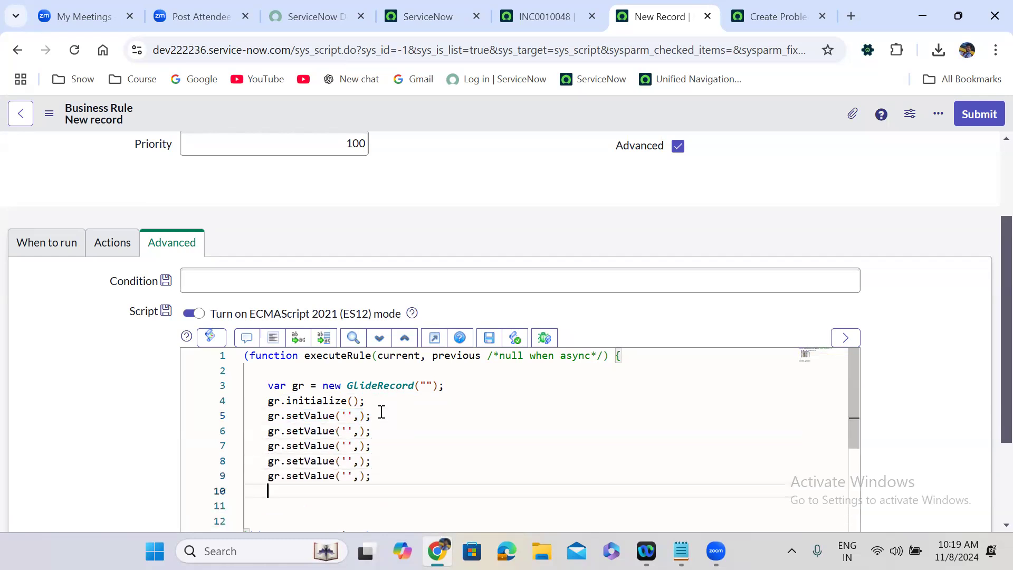
type("gr.insert();")
Step: Complete the first gr.setValue line with 'short_description' and current.short_description
left_click(350, 417)
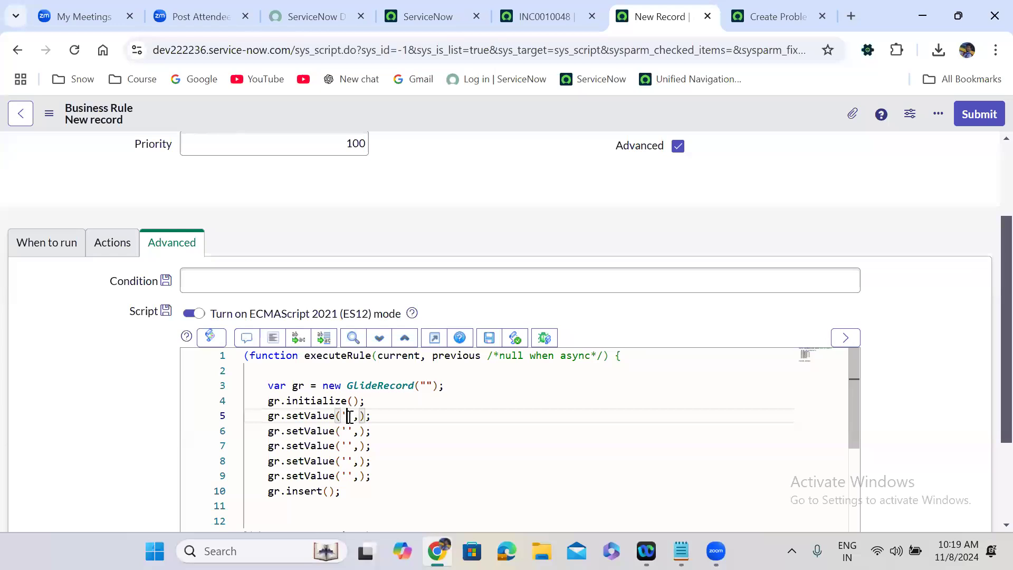
type("short_")
type("descript")
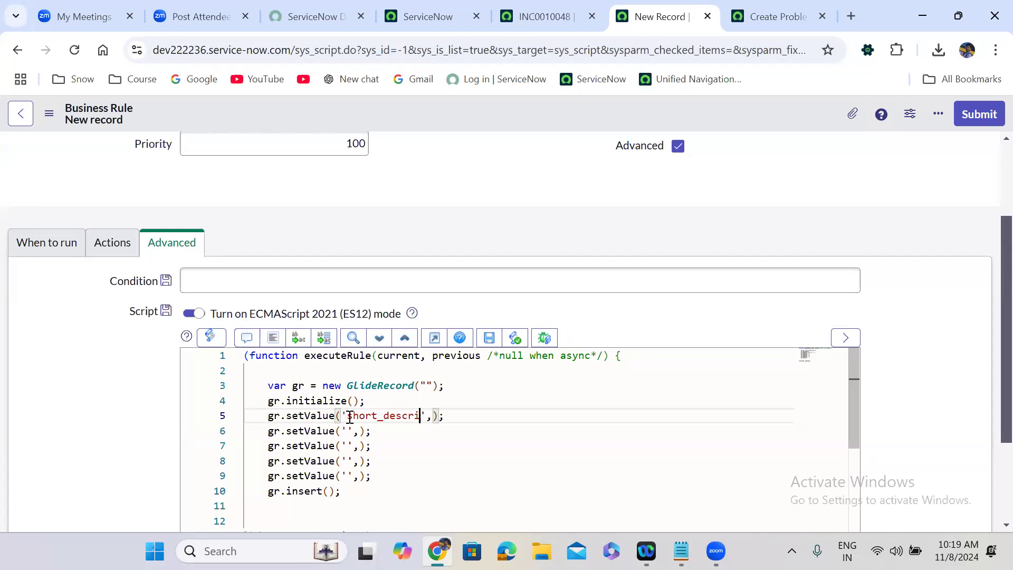
type("ion")
key("Right")
key("Right")
key("Right")
type("curre")
type("nt")
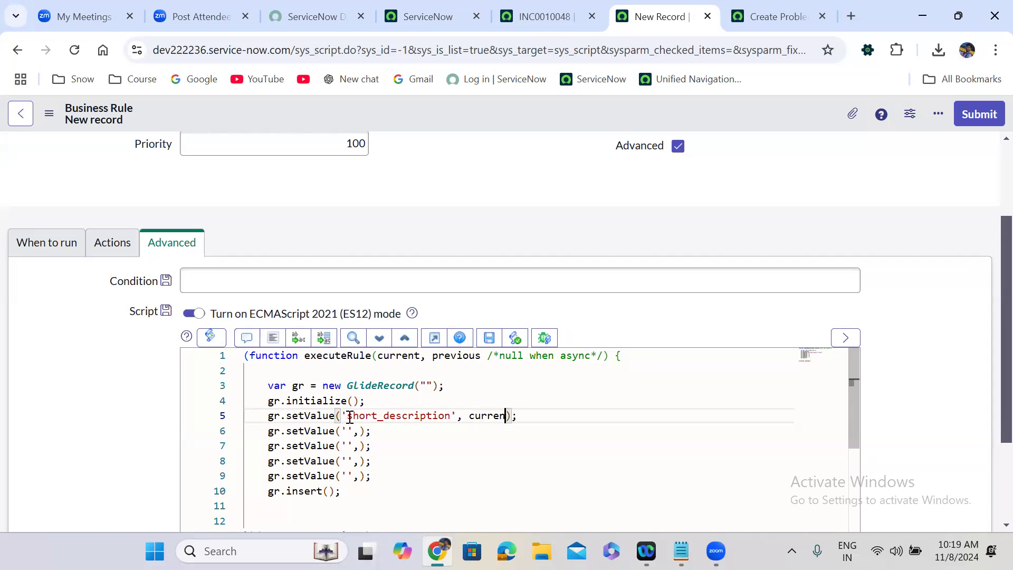
scroll(990, 302, "up", 2)
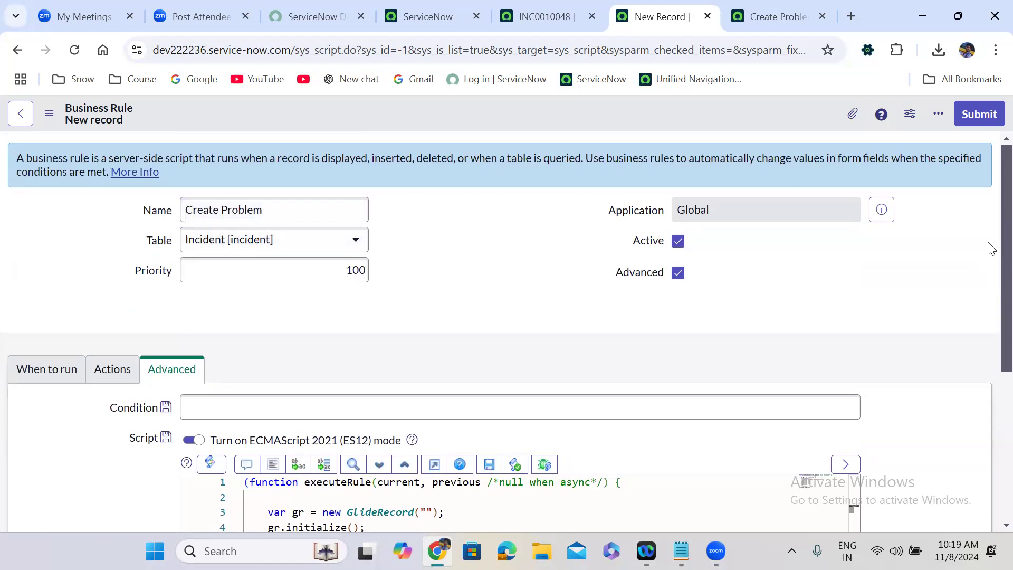
scroll(989, 248, "down", 3)
type(".short")
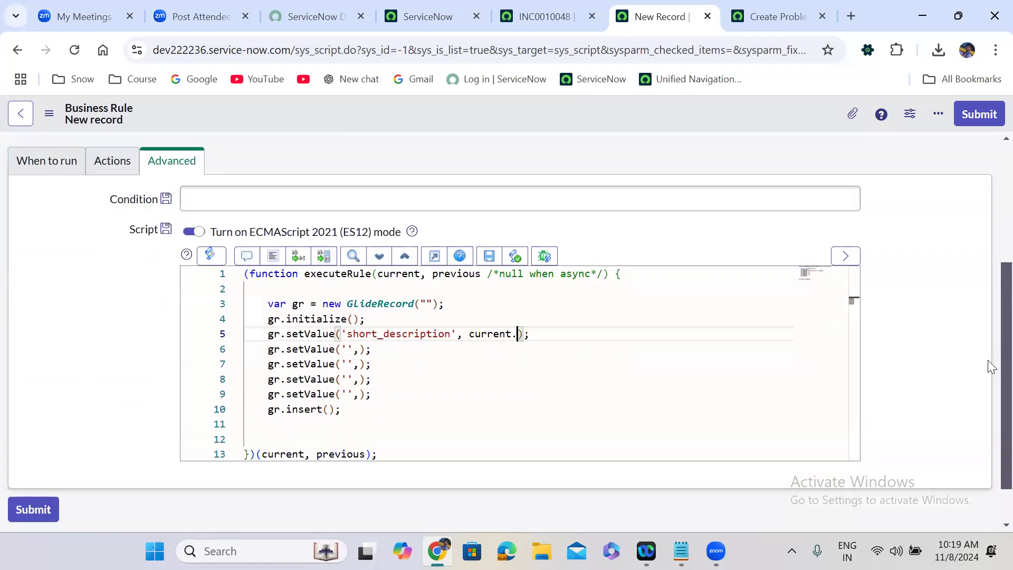
type("_description")
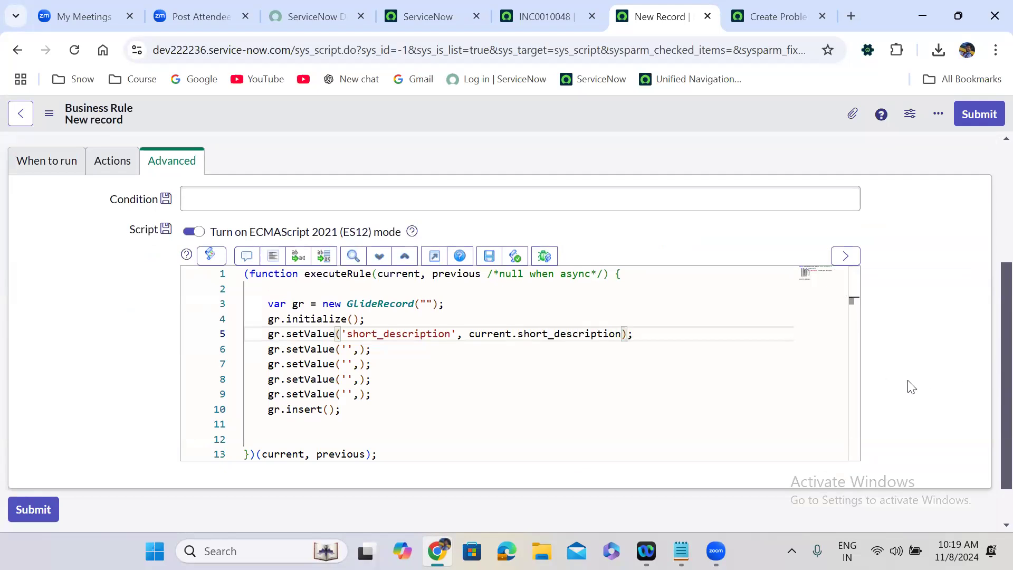
Step: Complete the second gr.setValue line with 'description' and current.description
left_click(347, 349)
type("descrip")
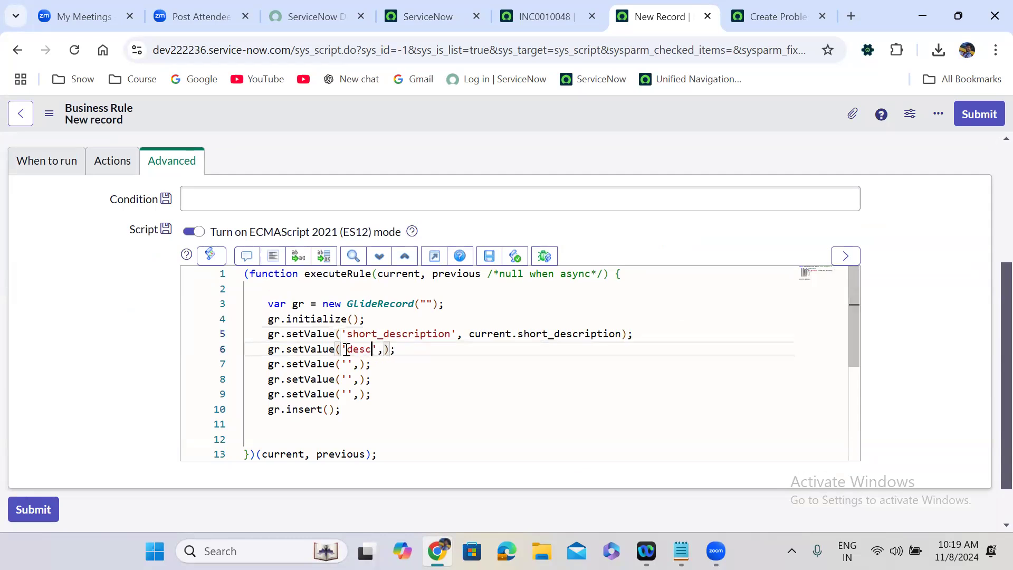
type("tion")
left_click_drag(469, 336, 622, 339)
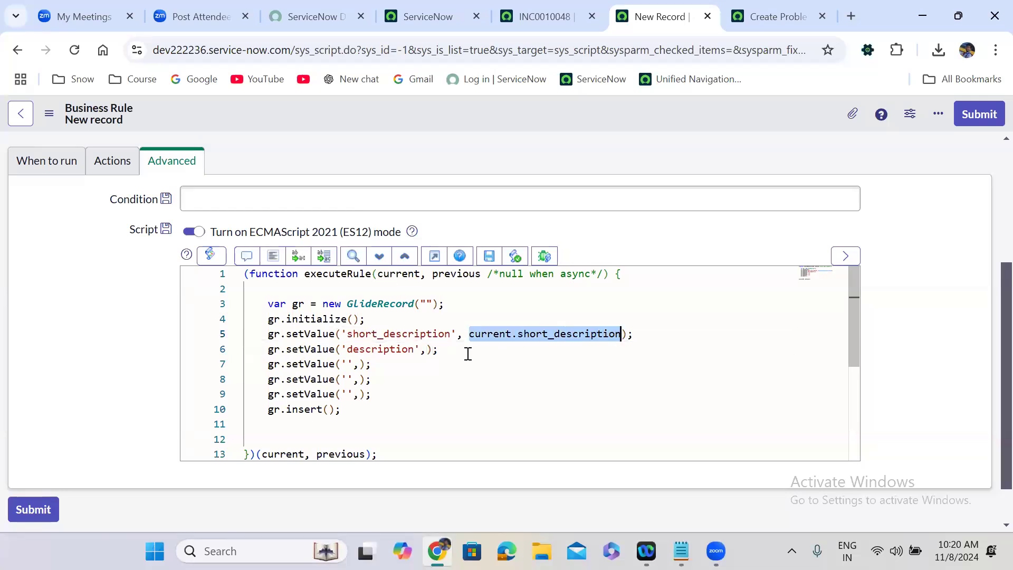
left_click(425, 349)
key("ctrl+v")
left_click(510, 349)
key("BackSpace")
key("BackSpace")
key("BackSpace")
key("BackSpace")
key("BackSpace")
key("BackSpace")
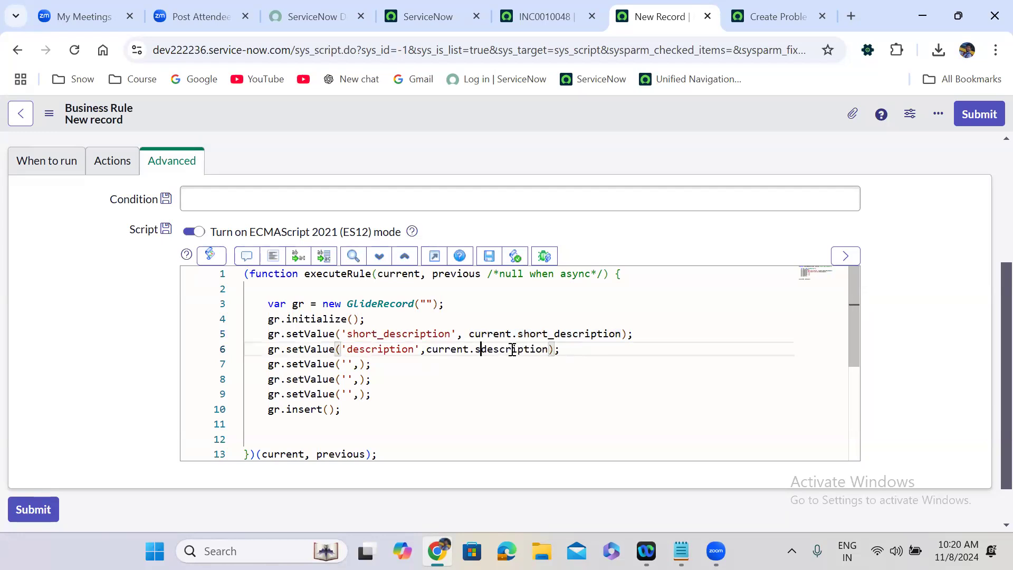
Step: Complete the third gr.setValue line with 'cmdb_ci' and current.cmdb_ci
left_click(347, 366)
type("cmdb_")
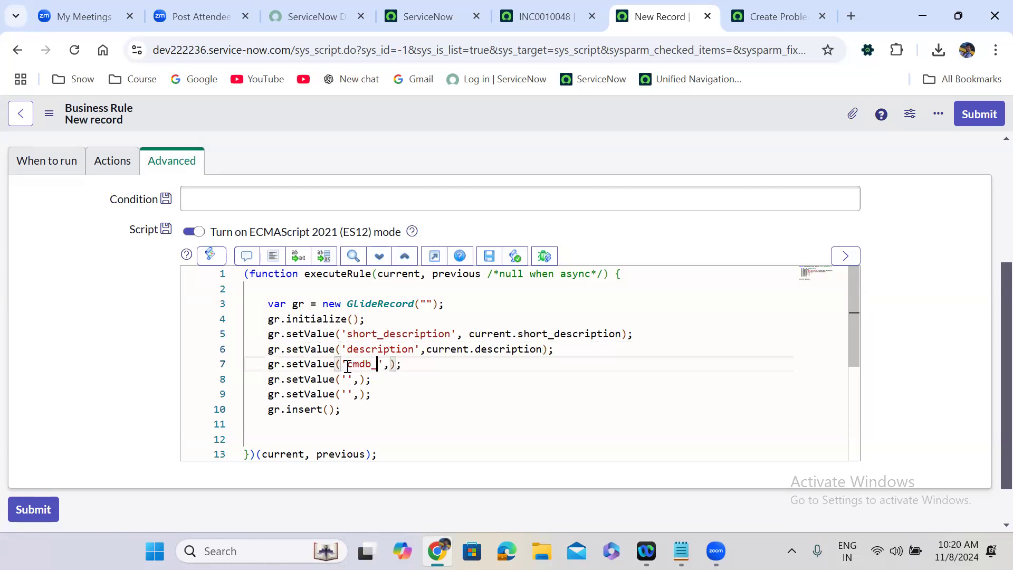
type("ci', current")
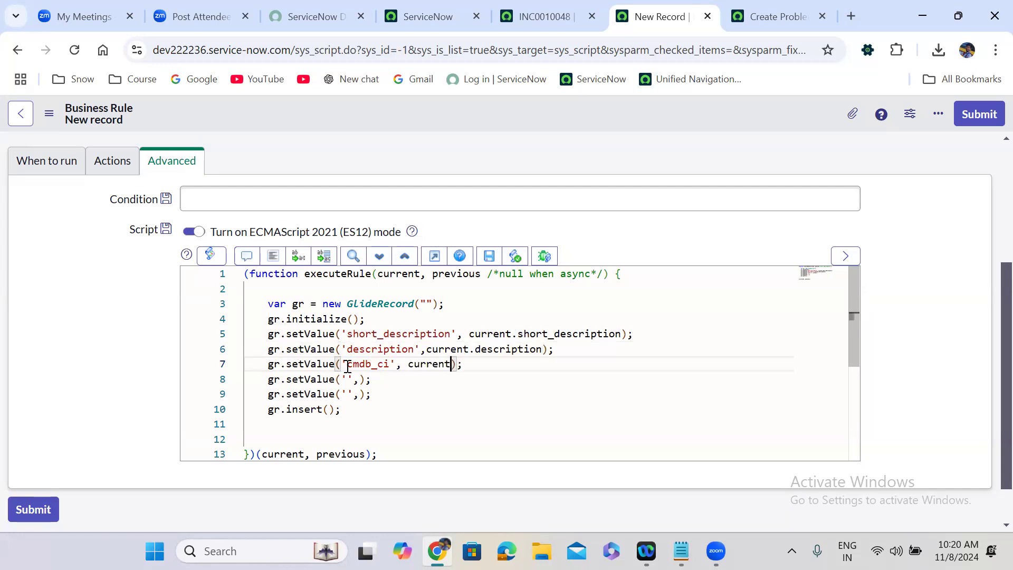
type(".cmdb_ci")
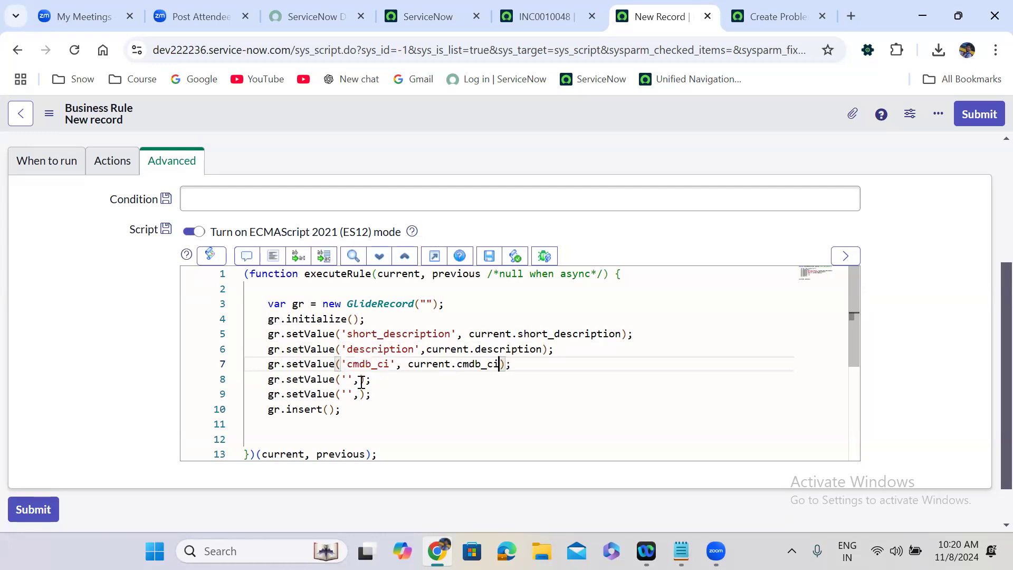
Step: Complete the fourth gr.setValue line with 'assignment_group' and current.assignment_group
left_click(349, 380)
type("assignmen")
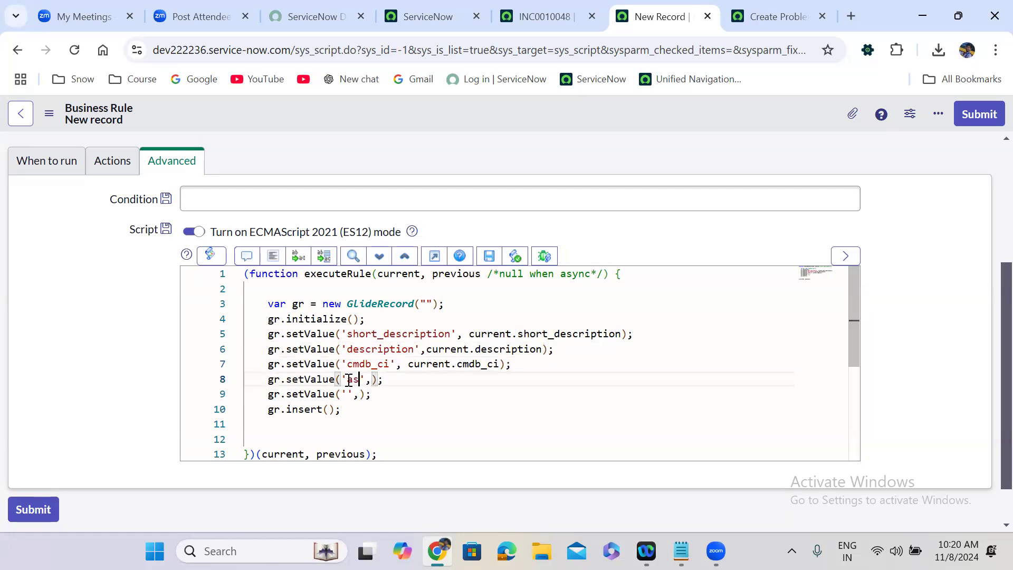
type("t_gro")
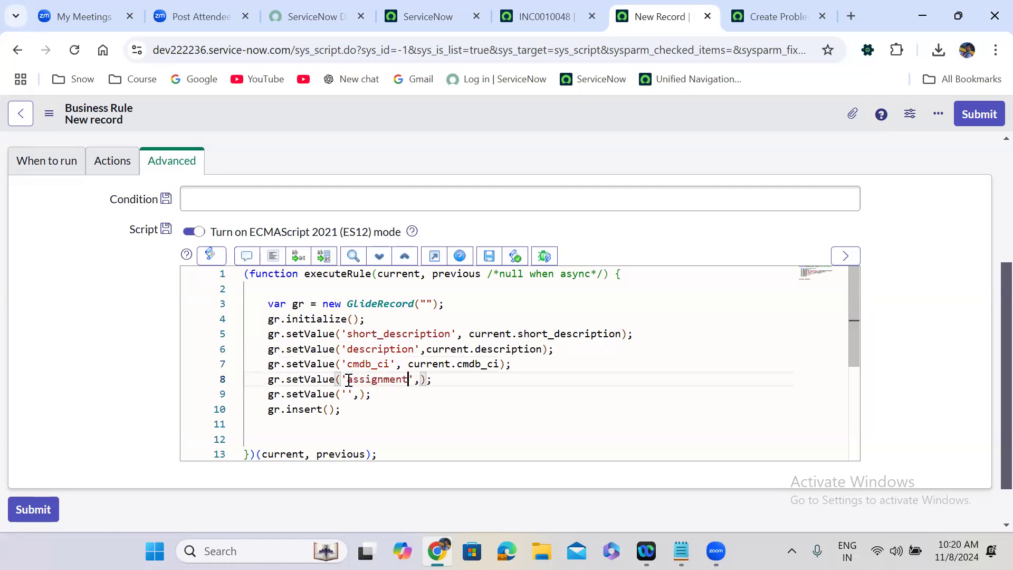
type("up")
key("Right")
key("Right")
type("current")
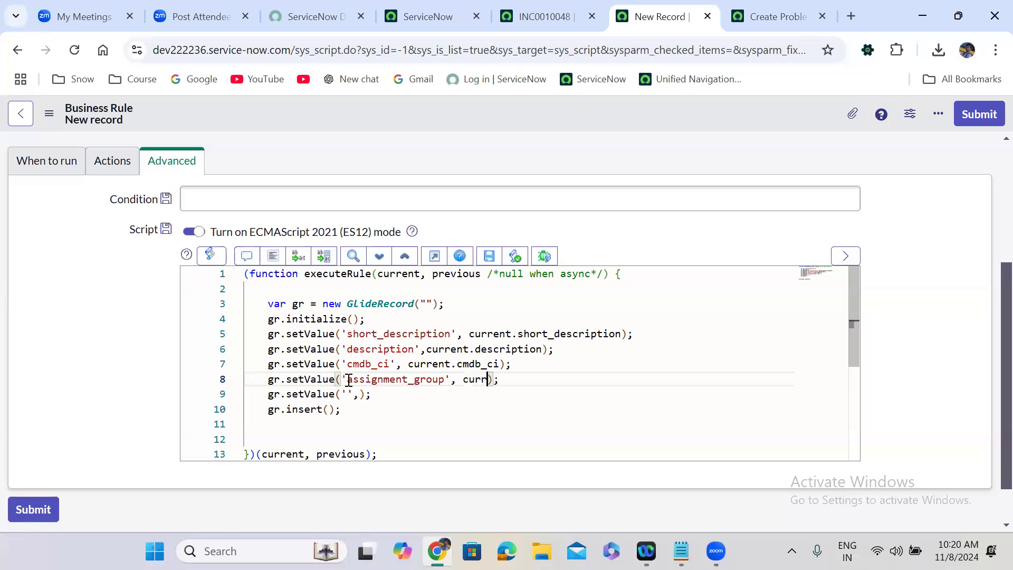
type(".assignment_group")
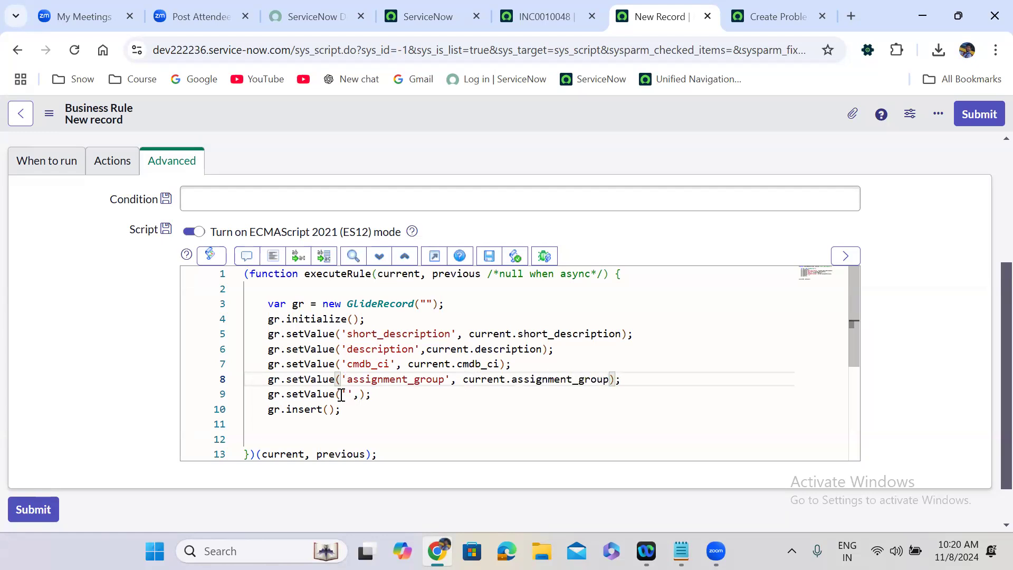
Step: Enter assigned_to as the field name in the fifth gr.setValue line
left_click(348, 395)
type("assigned")
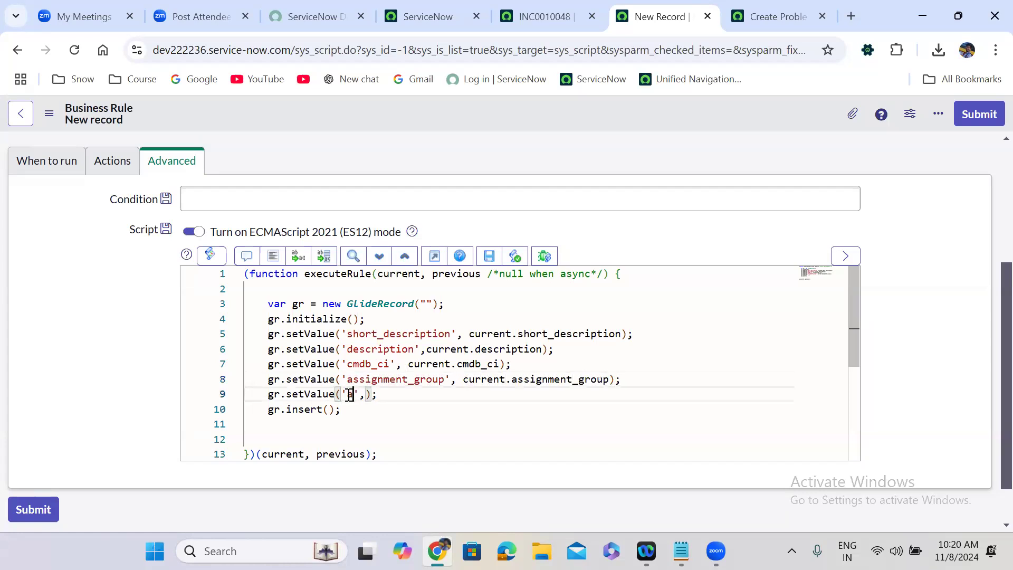
type("_to")
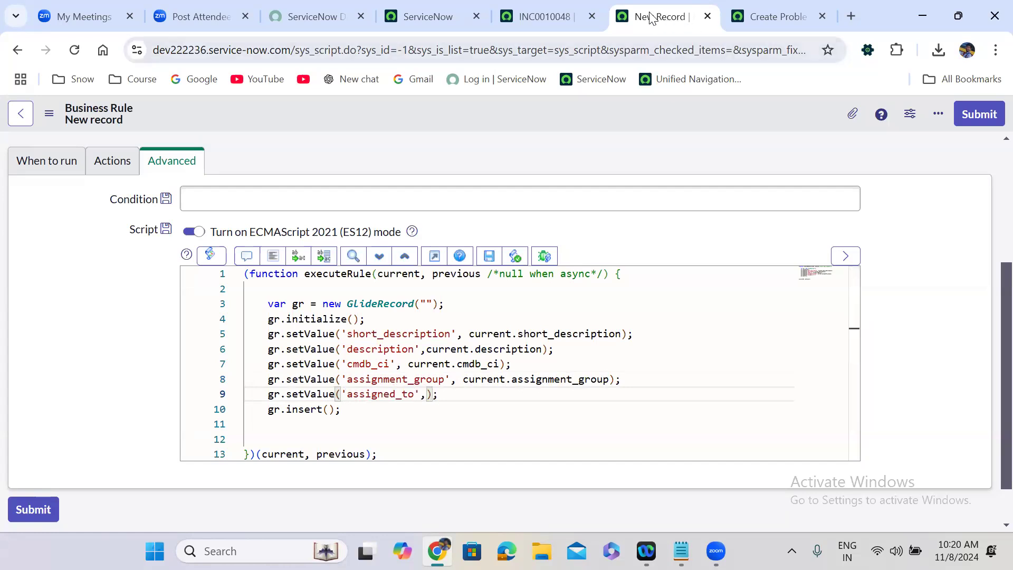
Step: Open the problem record linked to the saved incident and review which fields its form contains
left_click(549, 14)
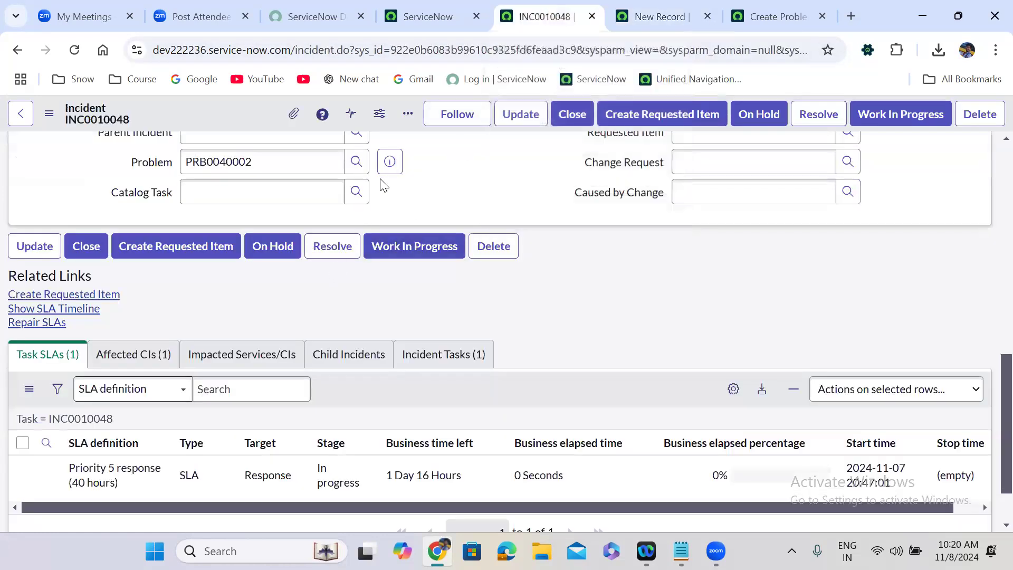
left_click(387, 161)
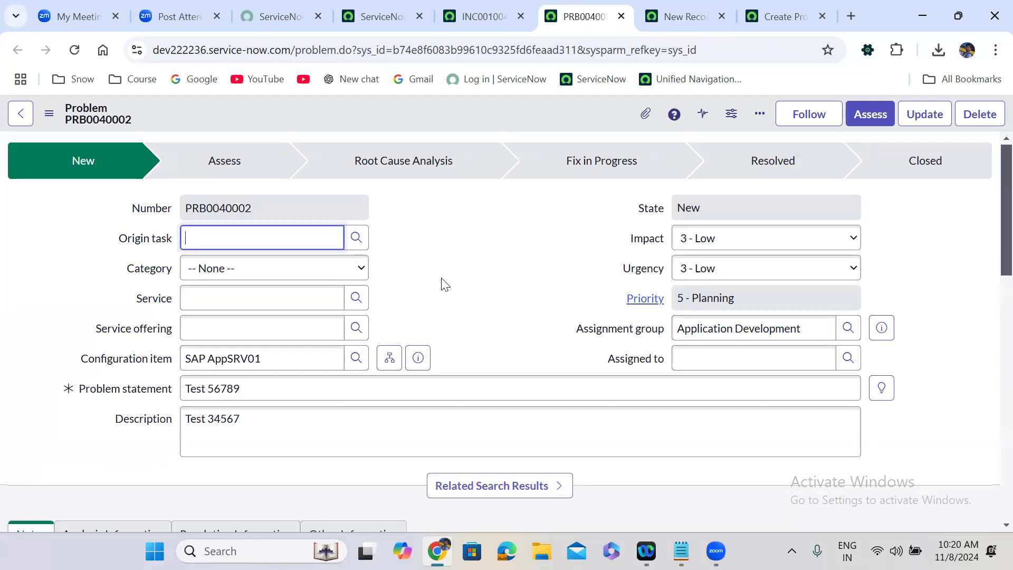
double_click(469, 286)
double_click(469, 286)
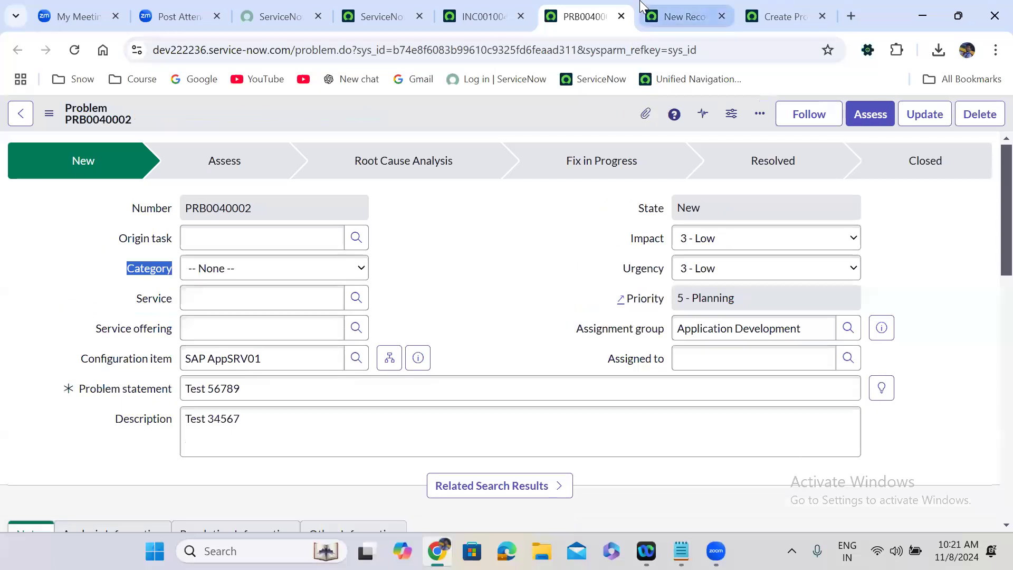
Step: Return to the business rule script and make the fifth gr.setValue line set 'state' to 101
left_click(685, 17)
double_click(393, 396)
key("BackSpace")
type("state")
left_click(390, 397)
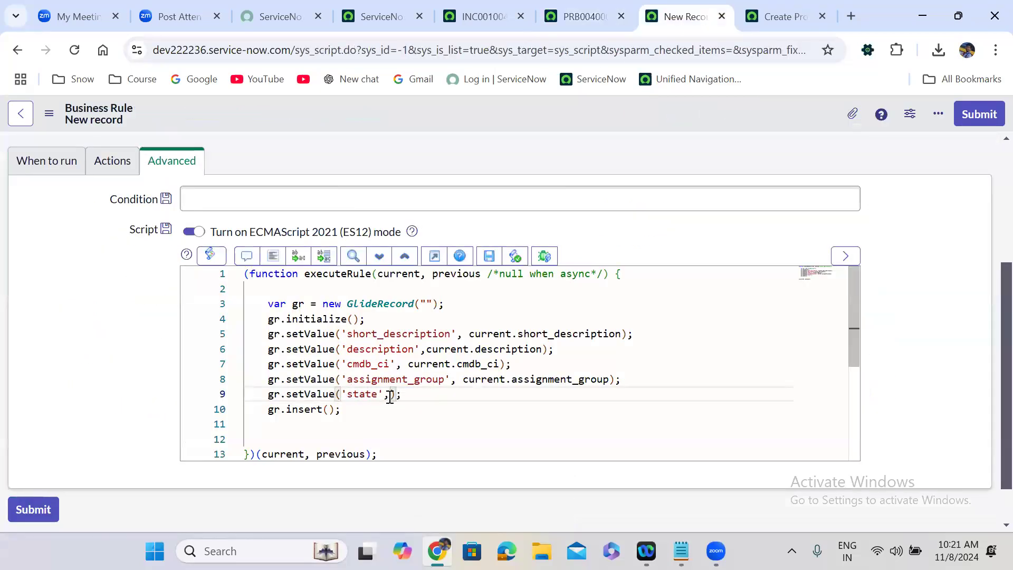
type("101")
Step: Store the result of gr.insert() in a variable named prb
left_click(270, 412)
type("var pr")
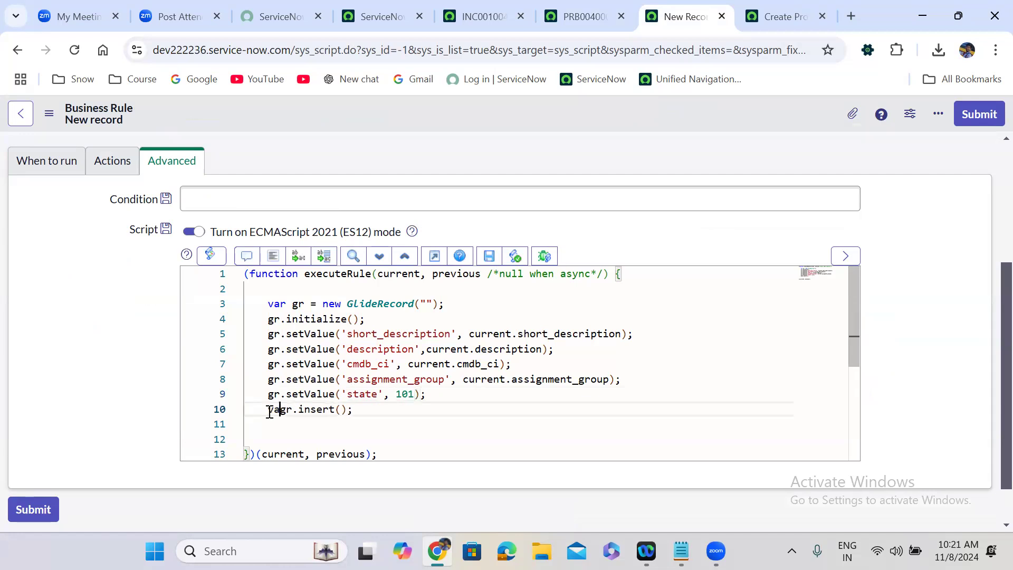
type("b =")
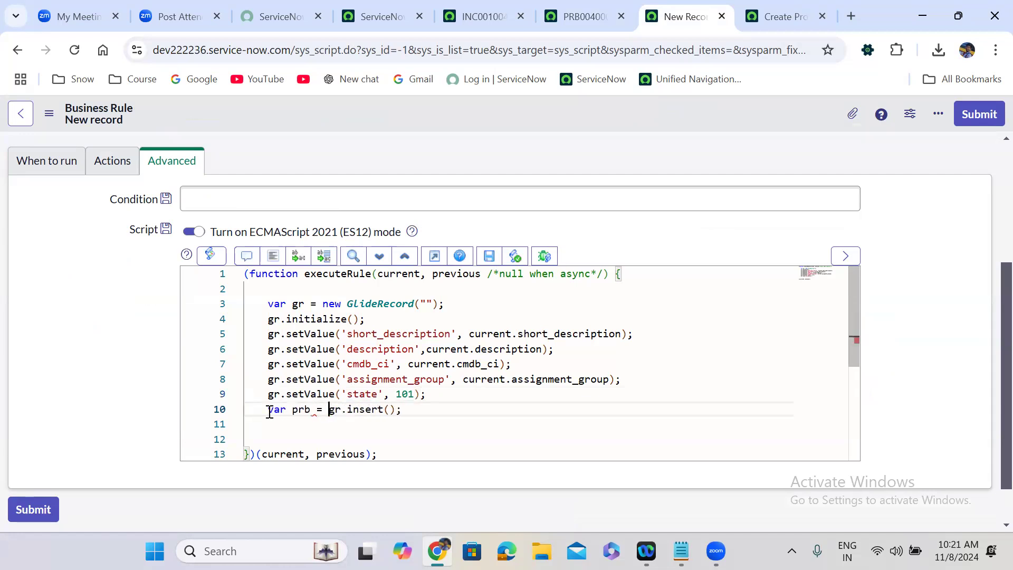
Step: Check the incident form's Problem field, and add the line current.problem_id = prb; below the insert line in the business rule script
left_click(412, 410)
key("Return")
key("Return")
type("current.")
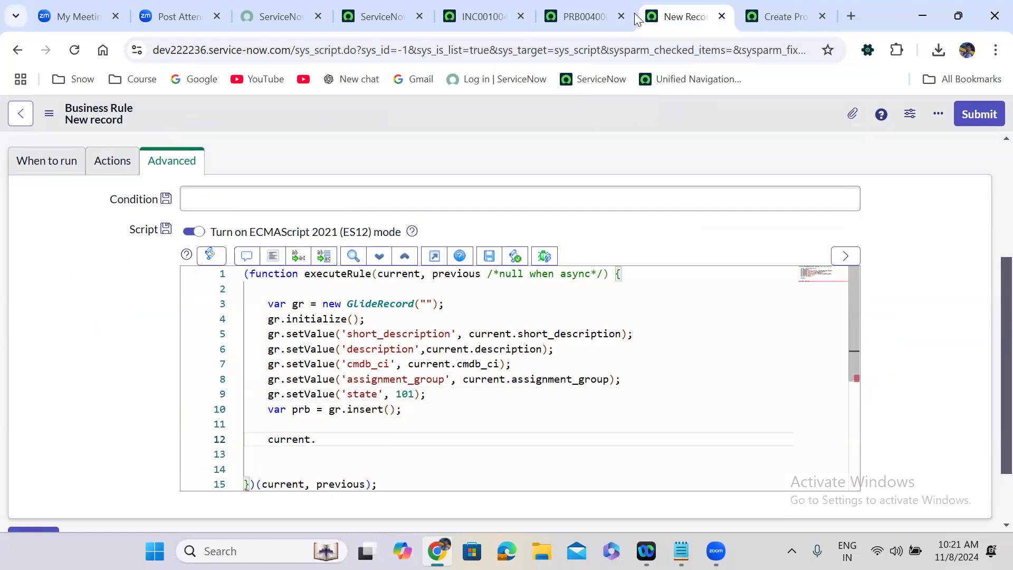
left_click(483, 17)
left_click(707, 282)
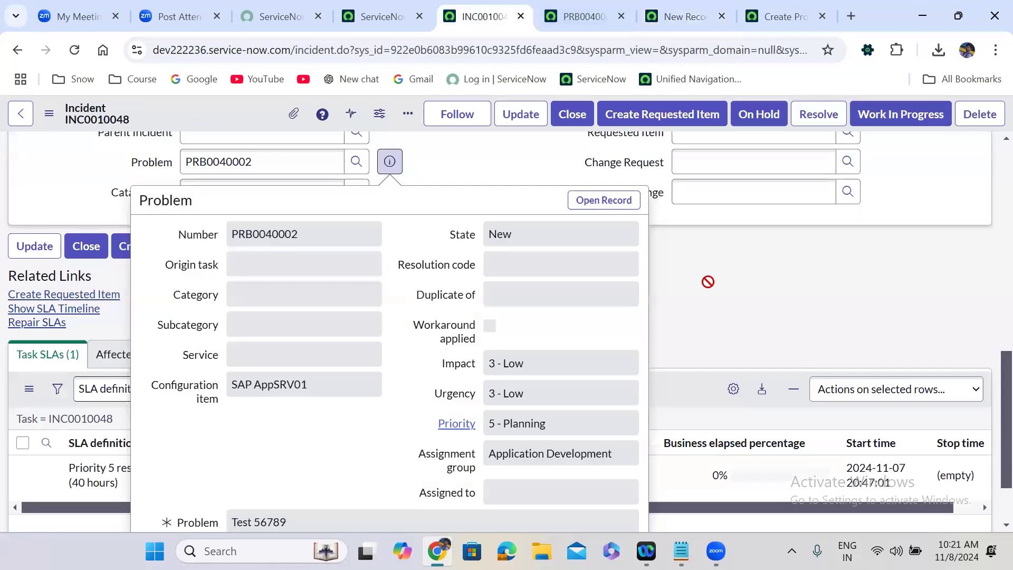
double_click(489, 175)
double_click(489, 175)
double_click(488, 176)
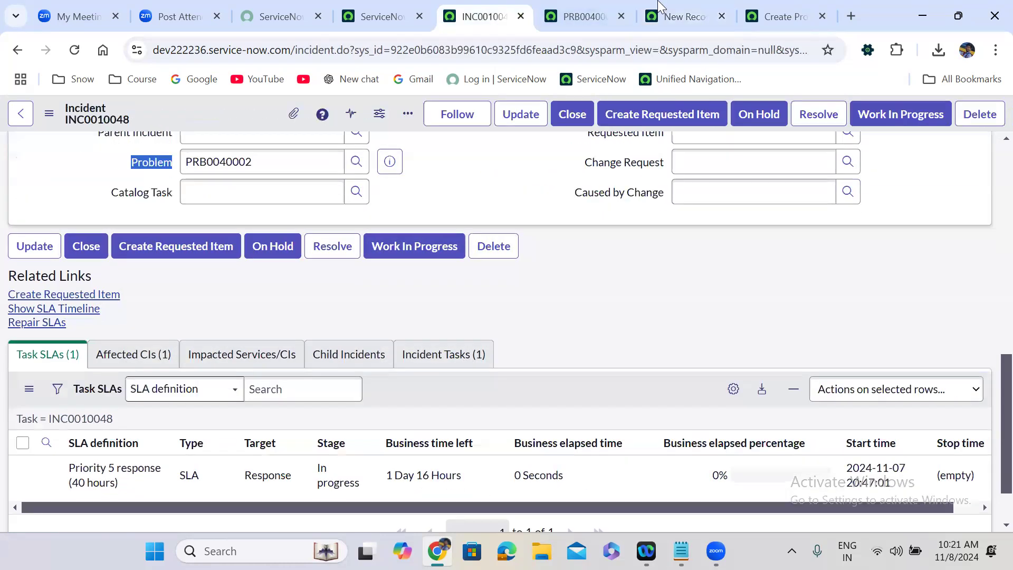
left_click(659, 7)
type("problem")
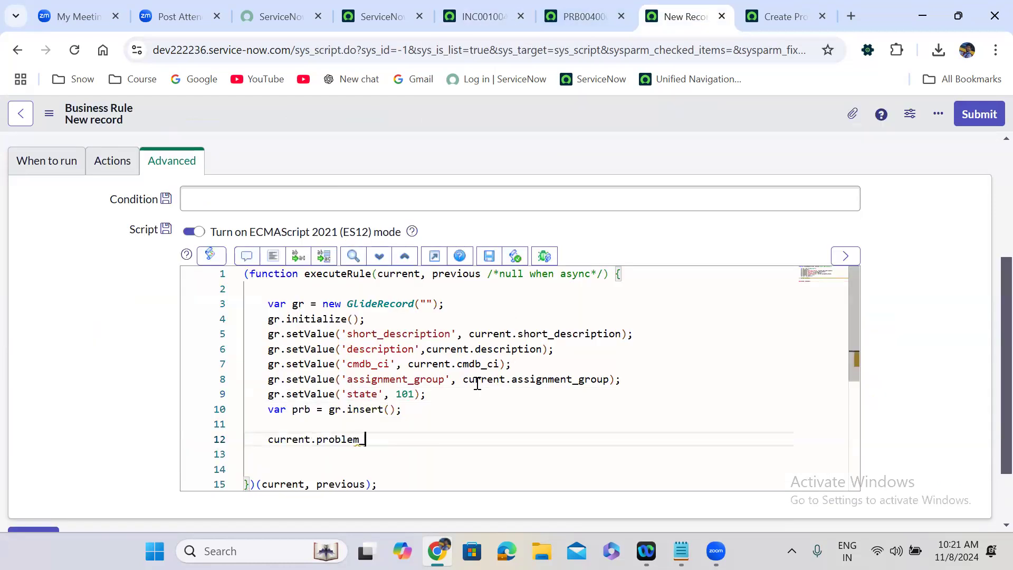
type("_id =")
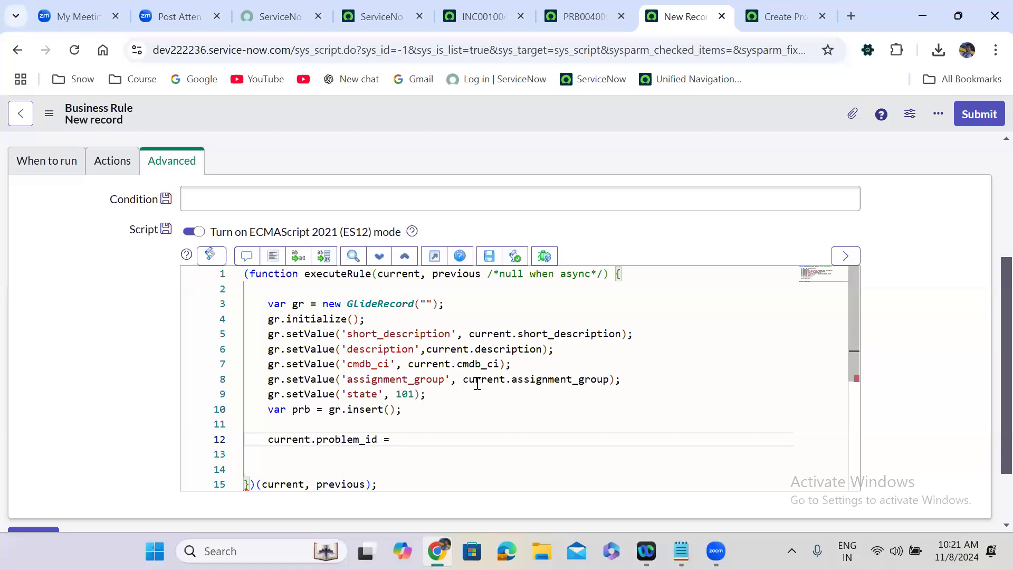
type(" prb;")
Step: Add the line current.update(); below the problem_id assignment
key("Return")
type("current.update")
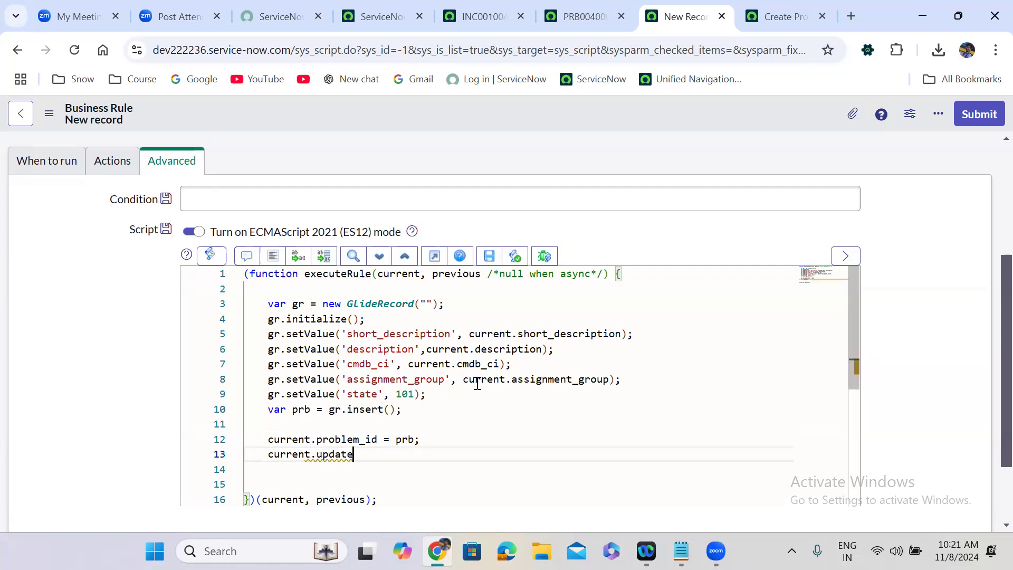
type("();")
key("Return")
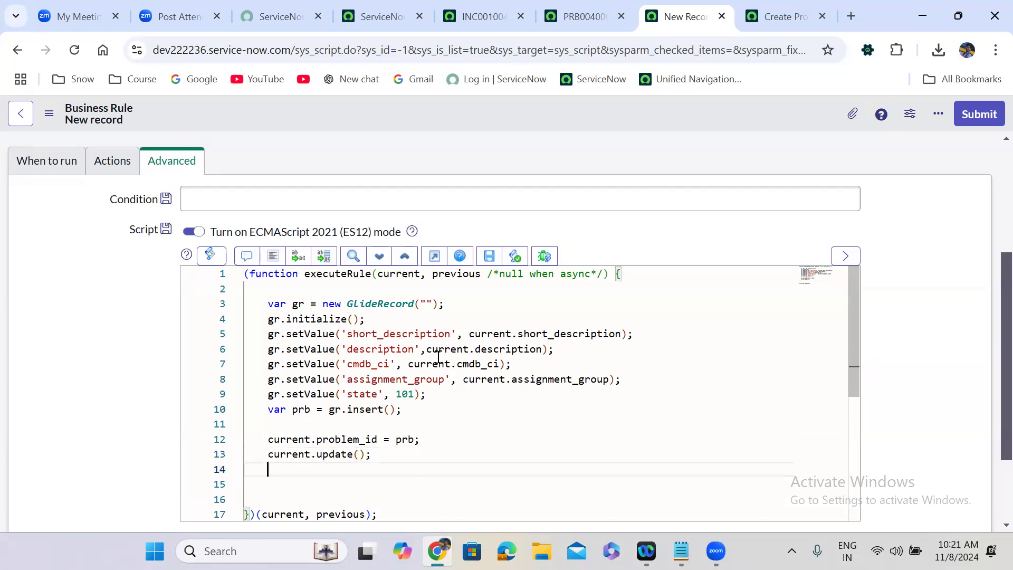
Step: Enter problem as the GlideRecord table name and save the business rule
left_click(427, 302)
type("problem")
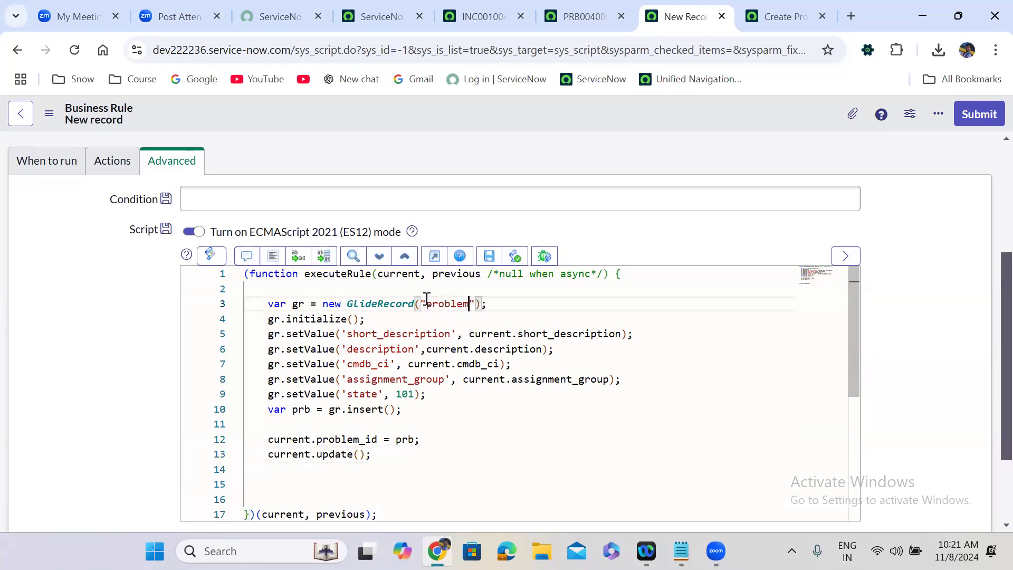
right_click(530, 106)
left_click(558, 118)
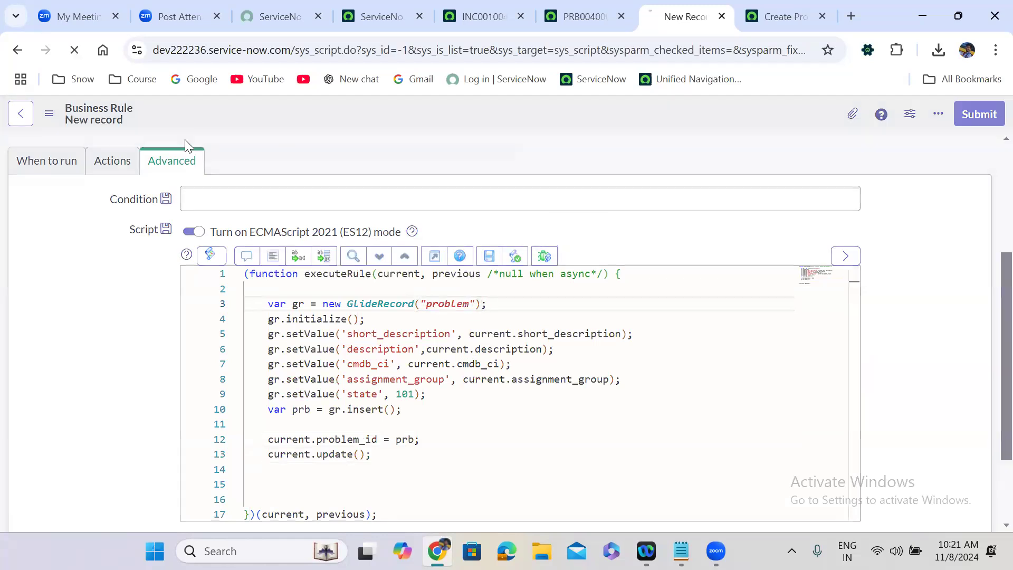
Step: Review the saved rule's run timing settings and the problem_id and update lines of its script
left_click(29, 165)
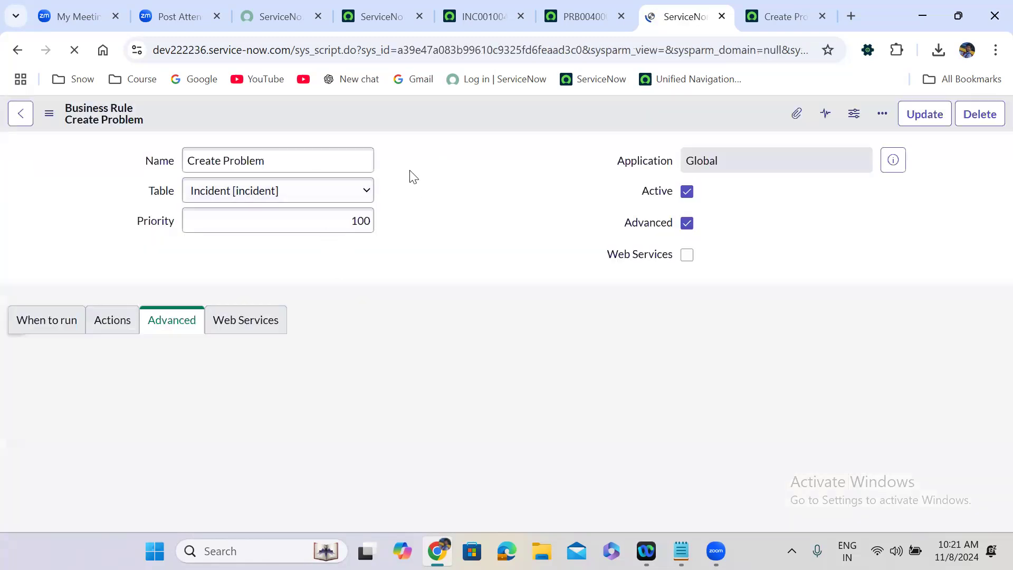
left_click(47, 321)
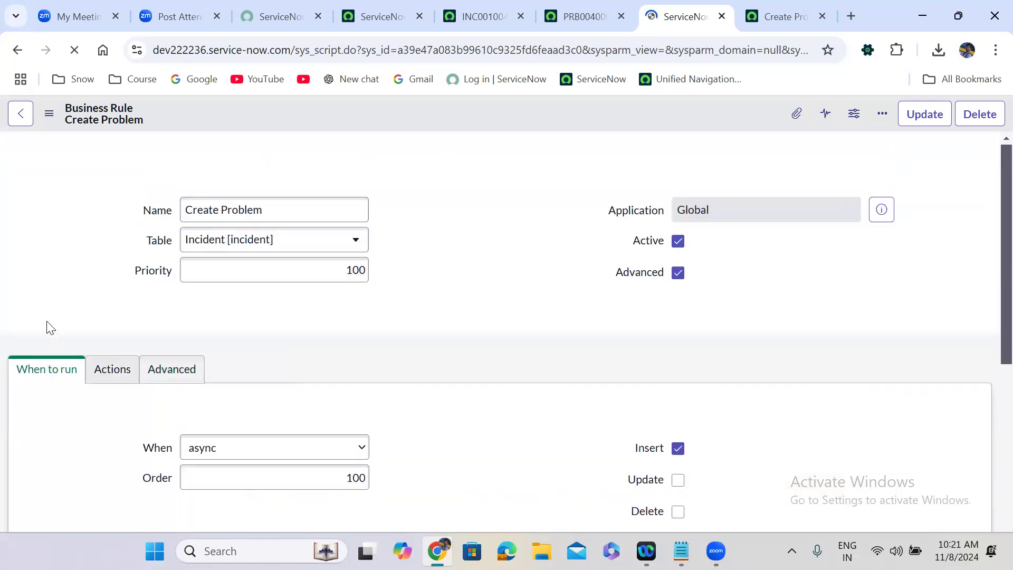
scroll(176, 400, "down", 4)
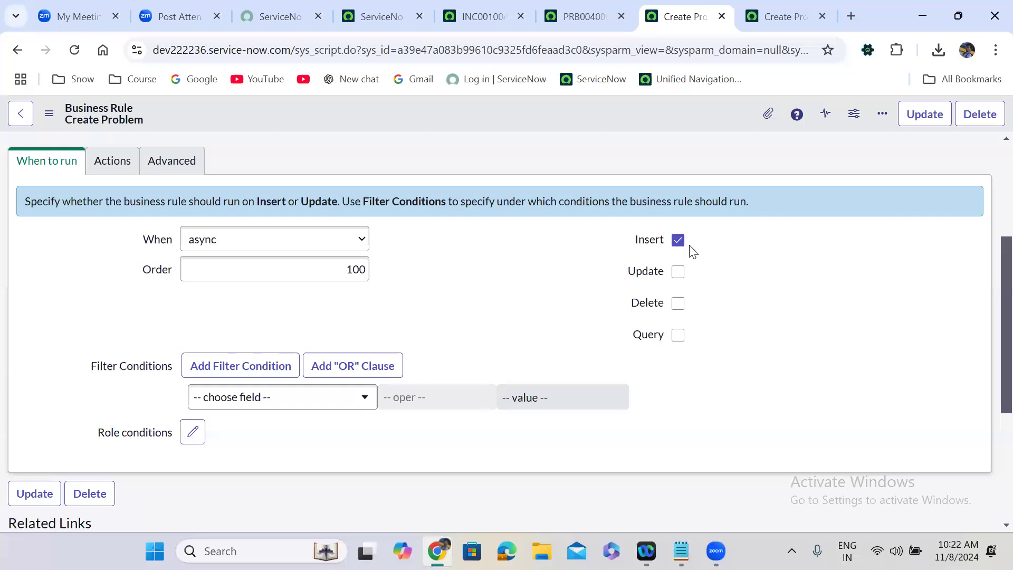
left_click(175, 161)
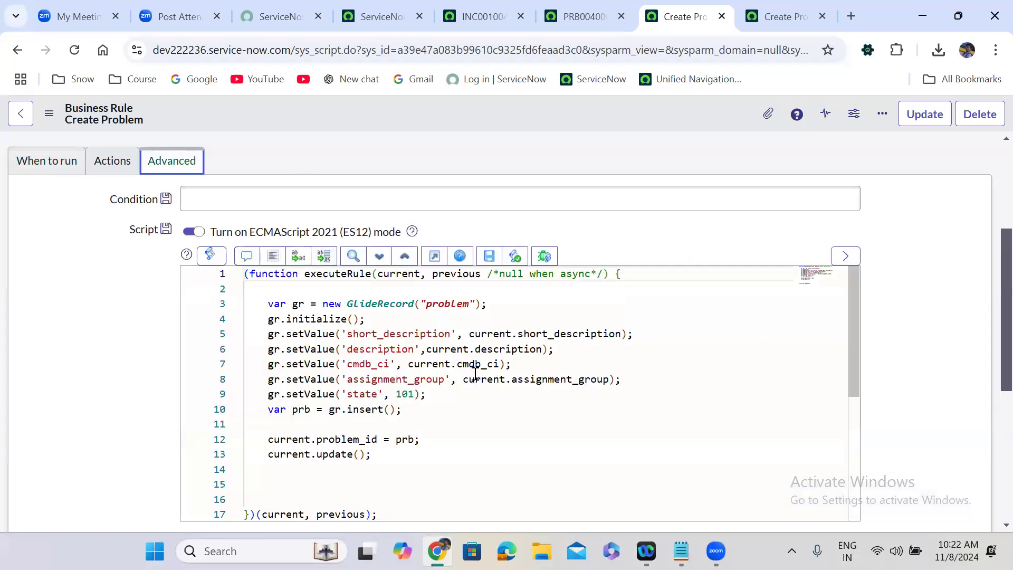
left_click(355, 439)
double_click(341, 454)
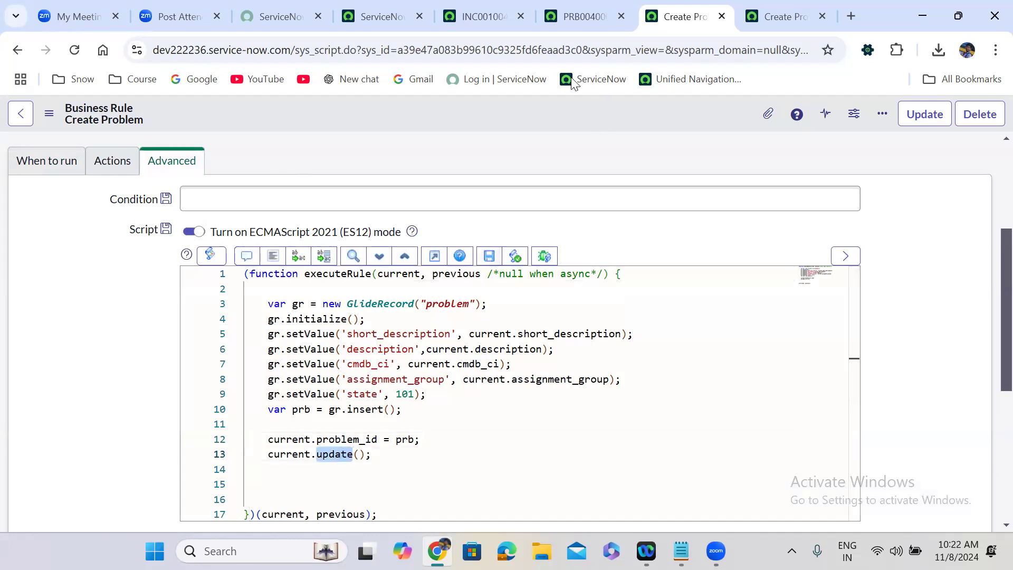
Step: Open a blank incident form by replacing the sys_id value in the open incident's URL with -1
left_click(494, 16)
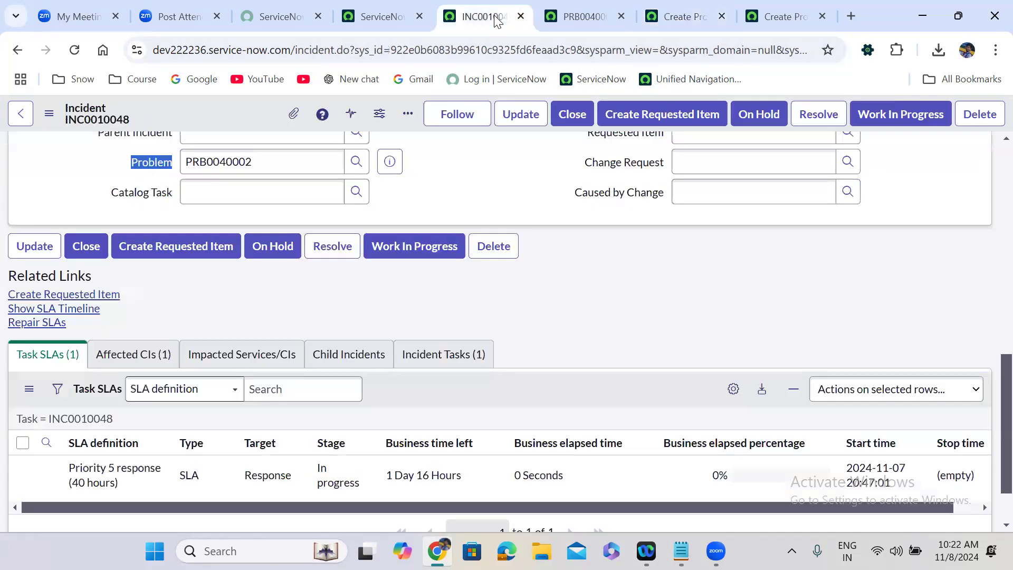
double_click(445, 48)
type("-1")
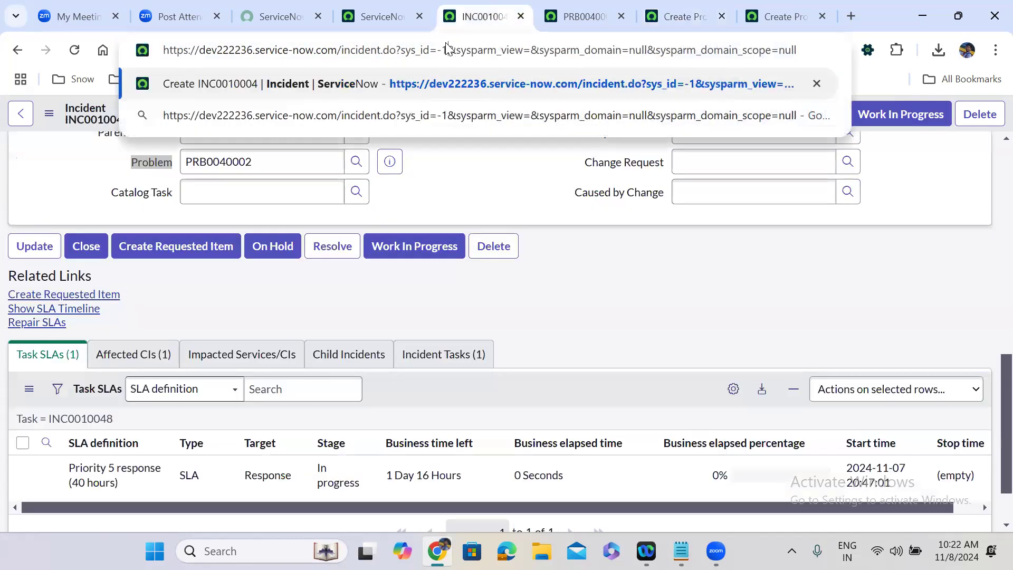
key("Return")
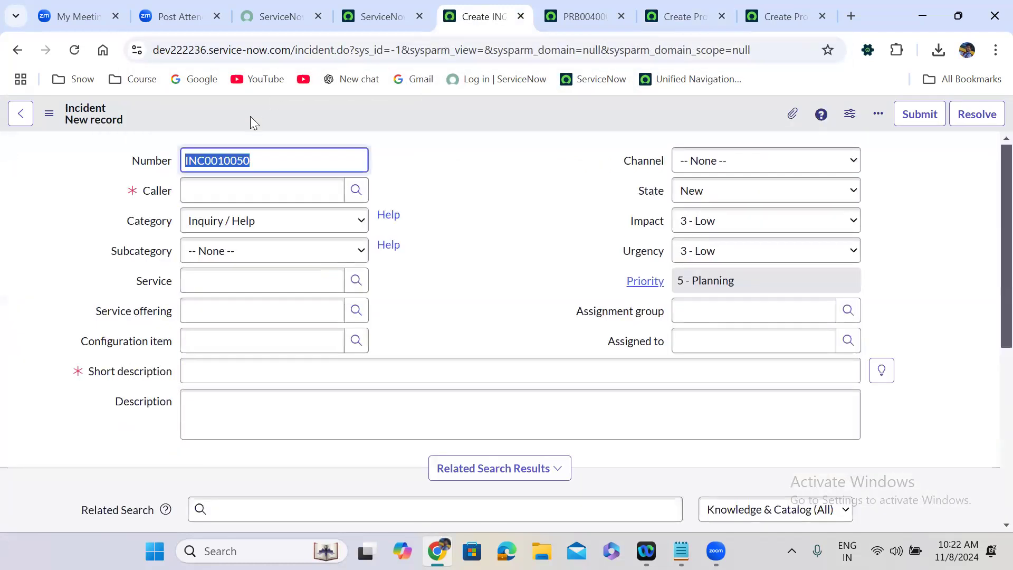
Step: Select a caller, enter short description 'Test 345678', choose assignment group Application Development, and save the new incident
left_click(228, 195)
type("**")
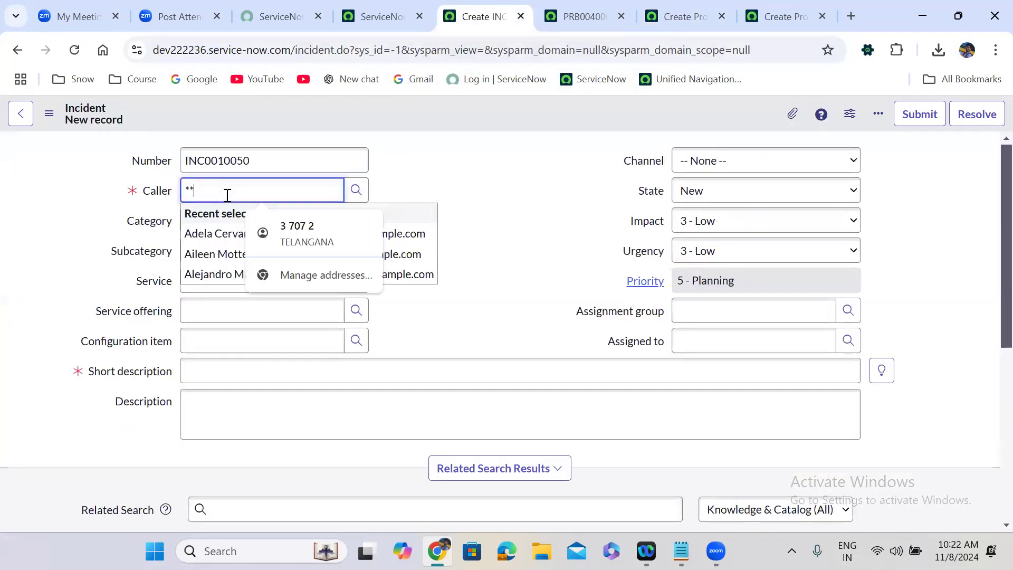
left_click(217, 253)
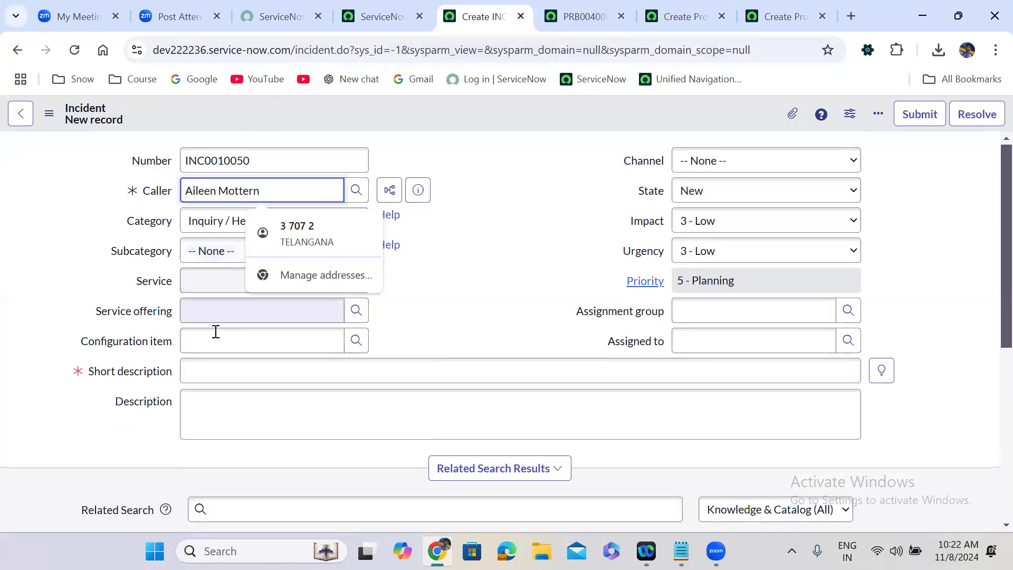
left_click(216, 375)
type("Test 345678")
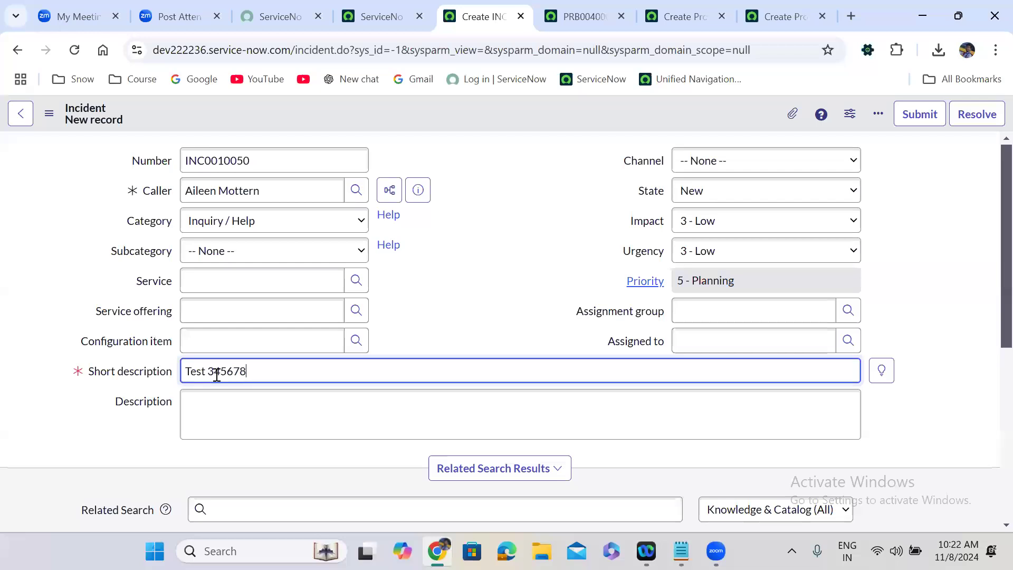
left_click(739, 304)
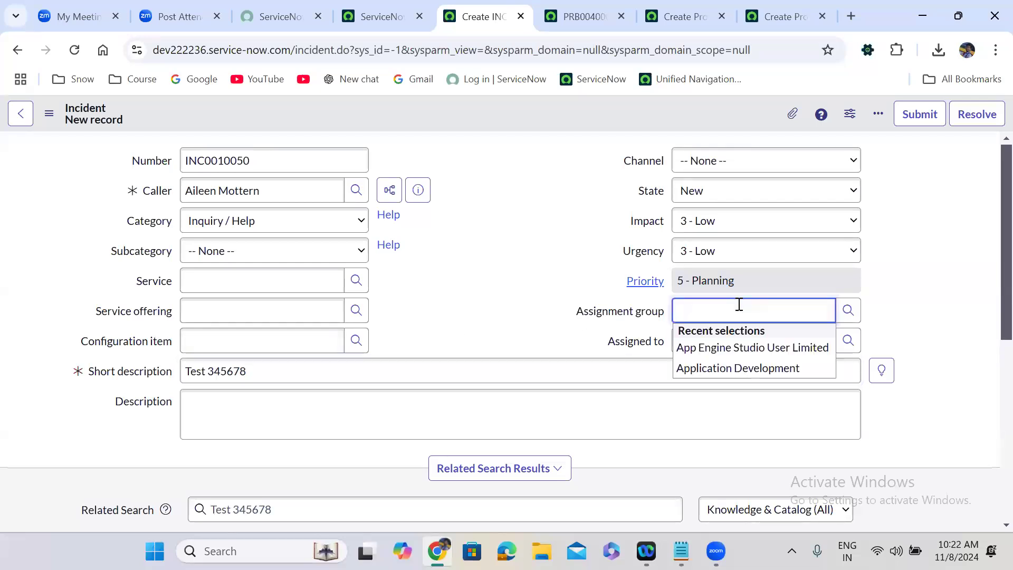
left_click(739, 368)
left_click(471, 239)
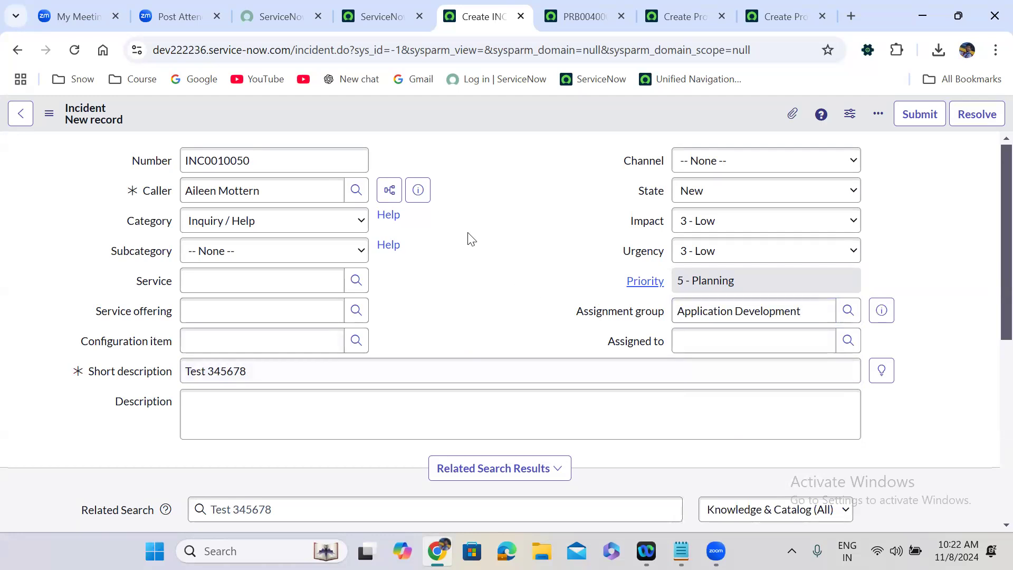
right_click(443, 109)
left_click(472, 121)
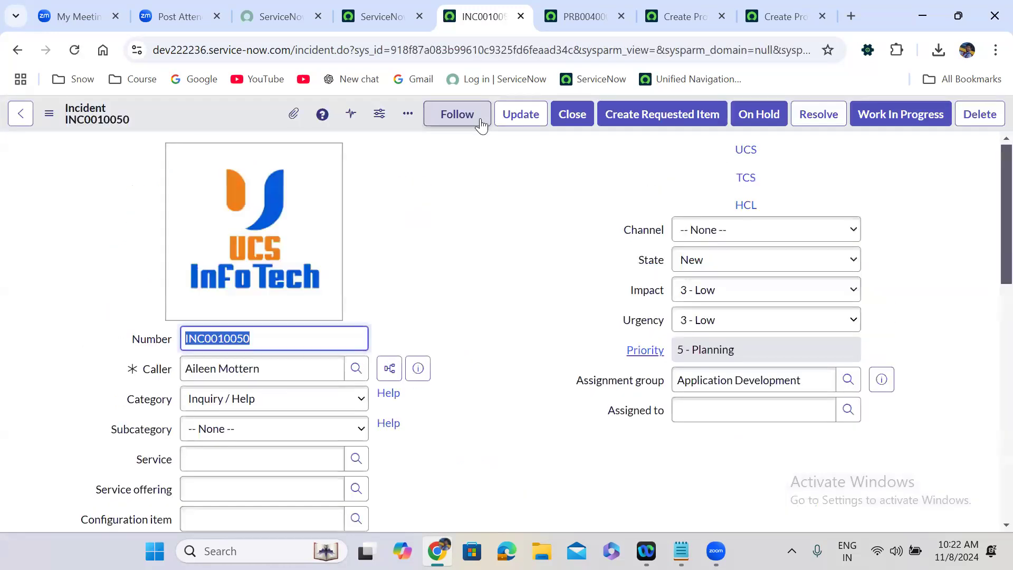
Step: Check the Problem field among the saved incident's related records
left_click(488, 287)
scroll(491, 292, "down", 1)
scroll(488, 289, "down", 7)
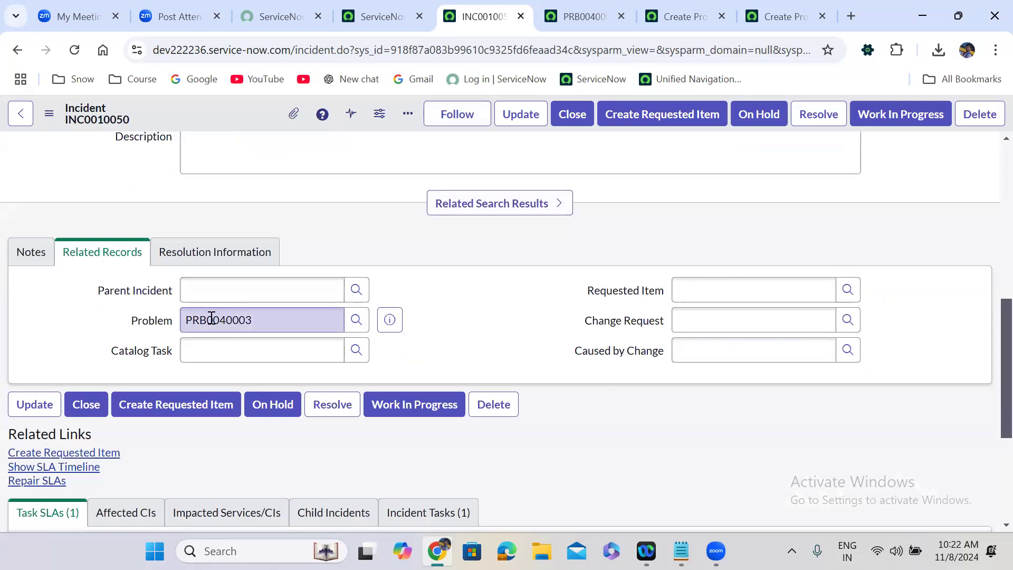
Step: Return to the Create Problem business rule, deactivate it and save the record
left_click(663, 7)
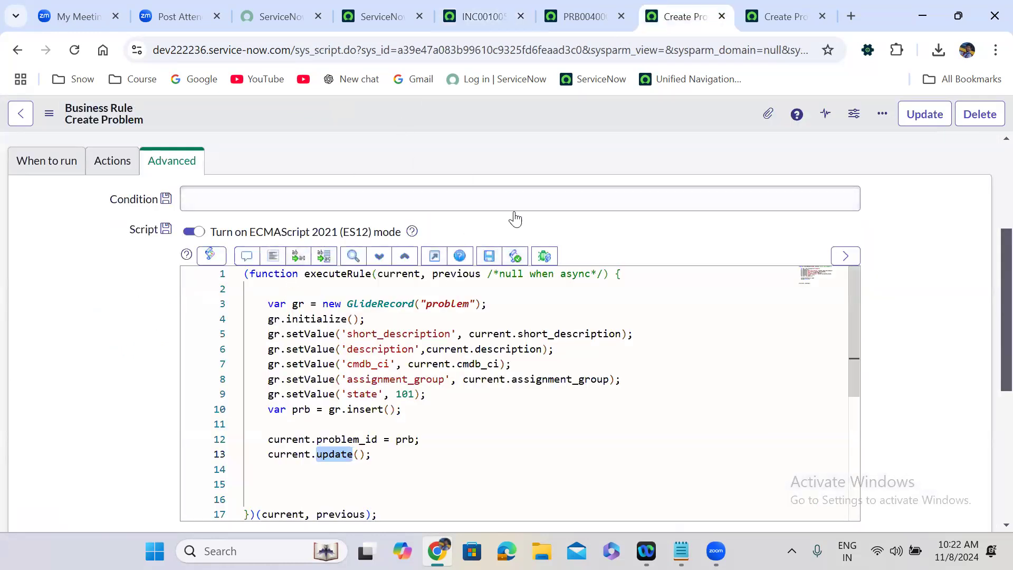
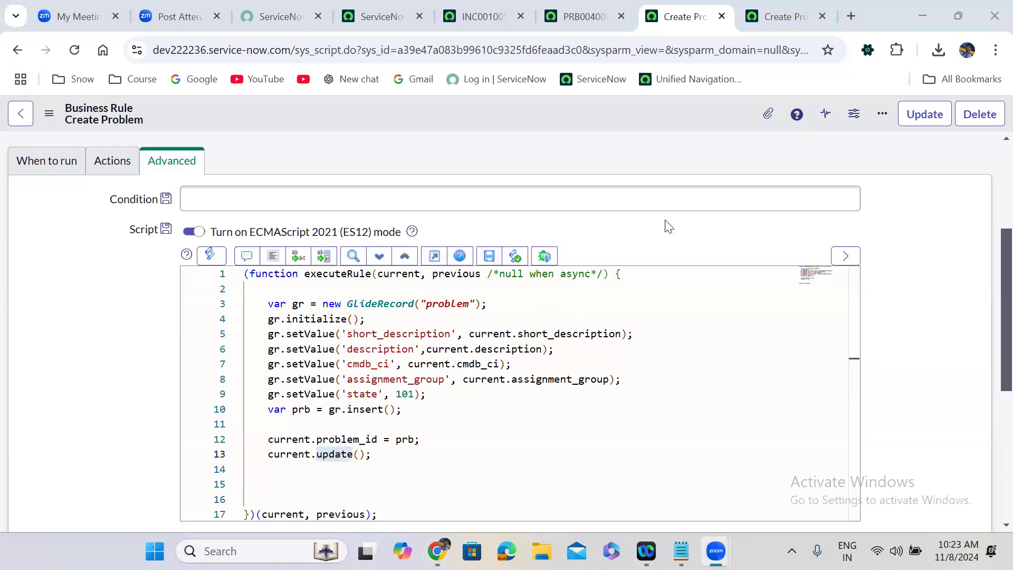
scroll(816, 178, "up", 4)
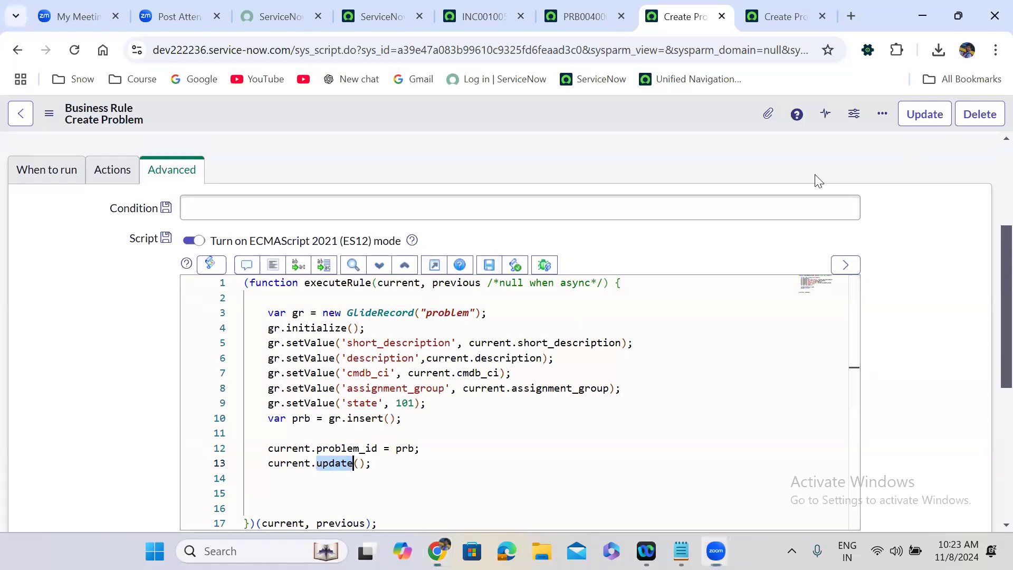
left_click(678, 241)
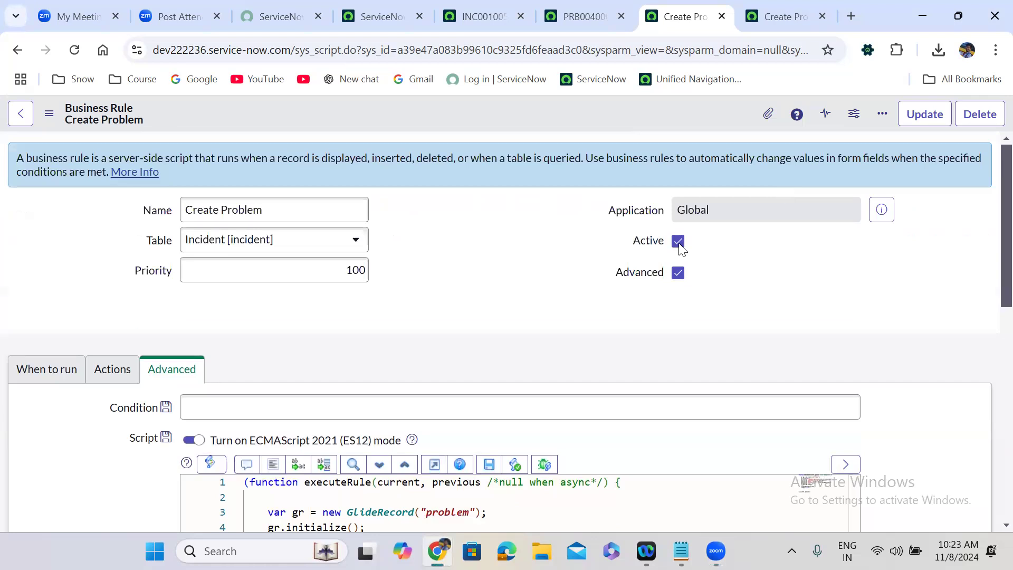
right_click(469, 120)
left_click(501, 133)
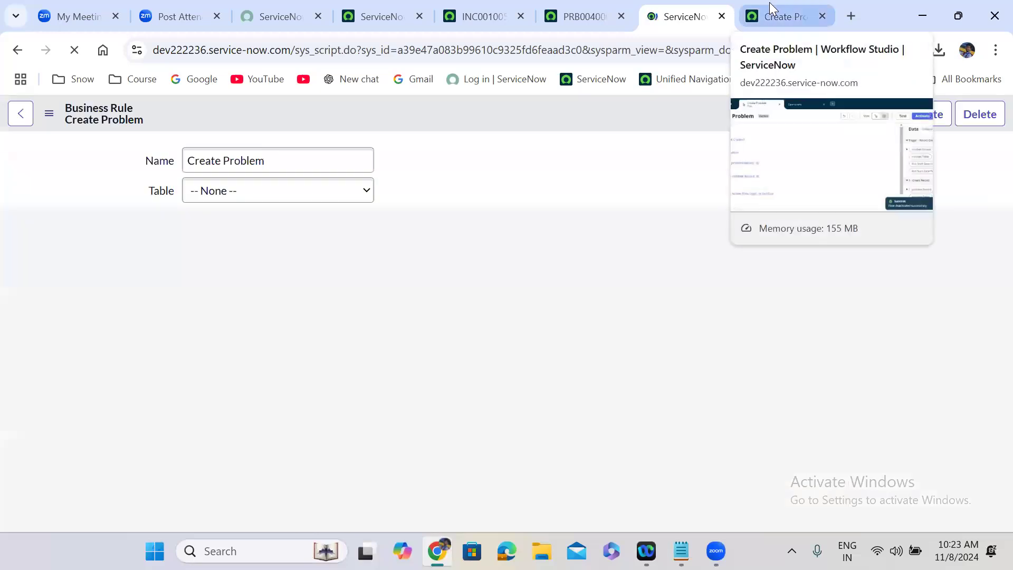
Step: Switch to Workflow Studio and activate the Create Problem flow, confirming the activation
left_click(770, 8)
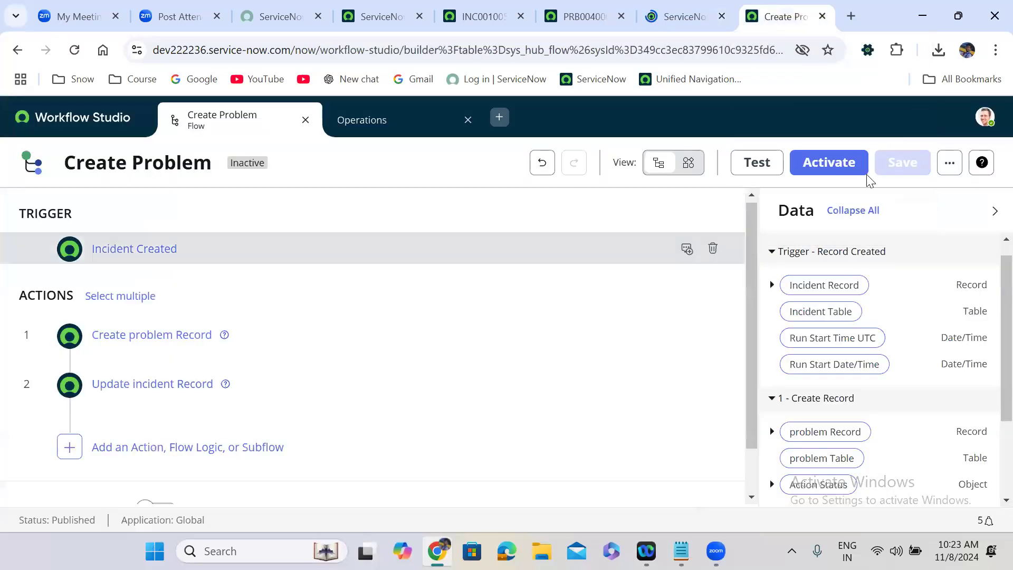
left_click(818, 167)
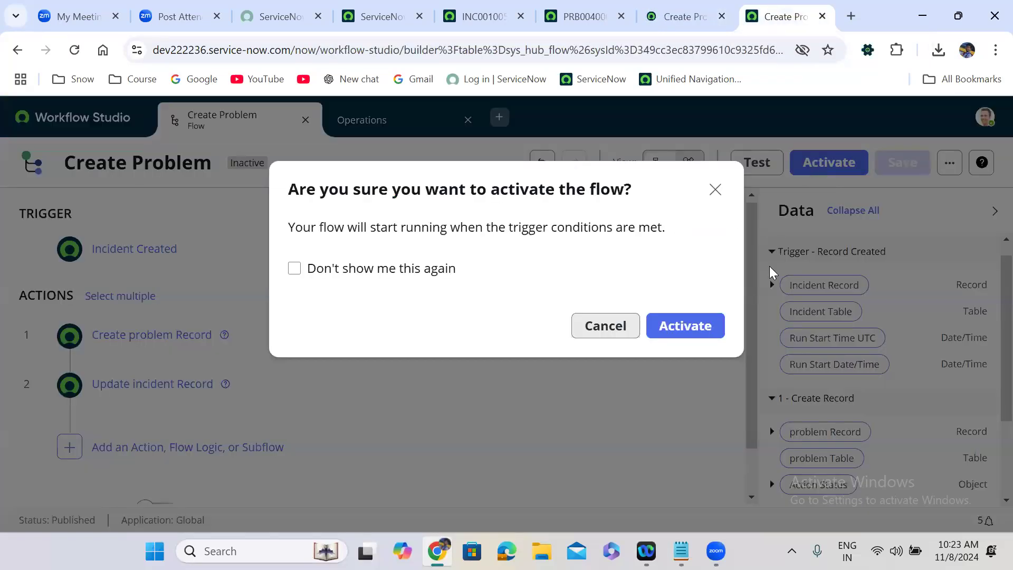
left_click(688, 326)
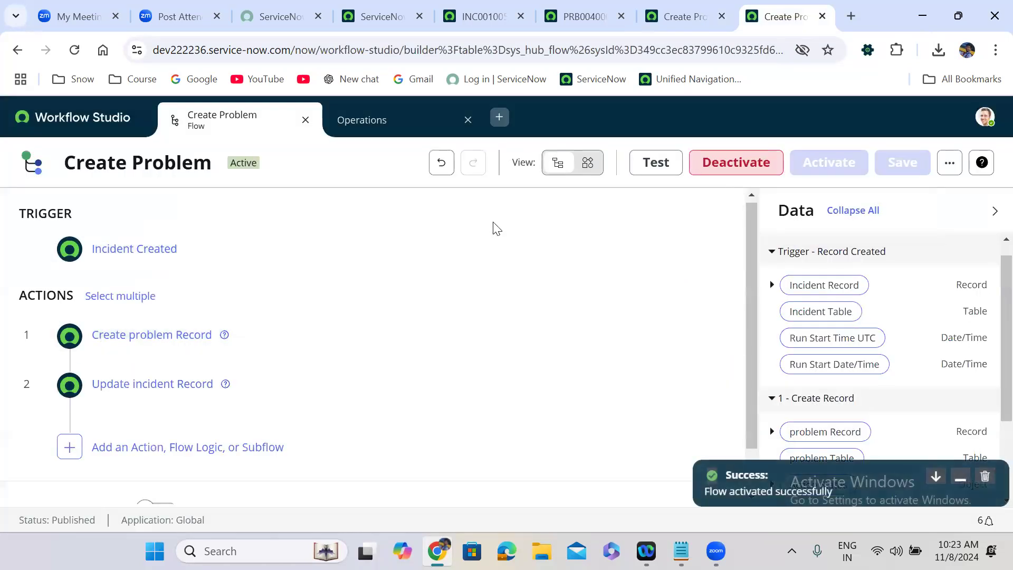
Step: Glance at the saved incident, and return to the flow to expand the Create problem Record action's settings
left_click(475, 12)
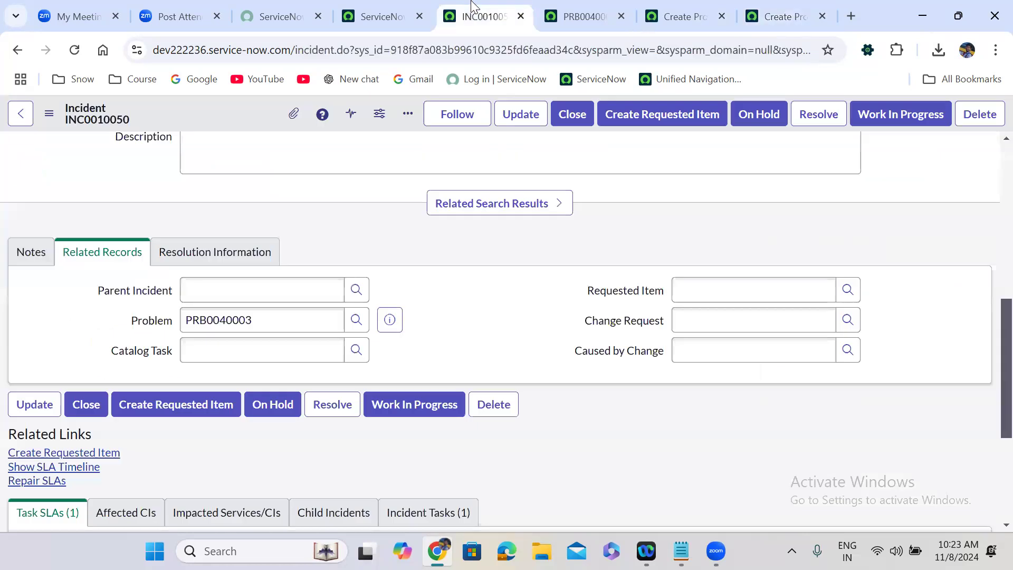
left_click(754, 14)
mouse_move(195, 343)
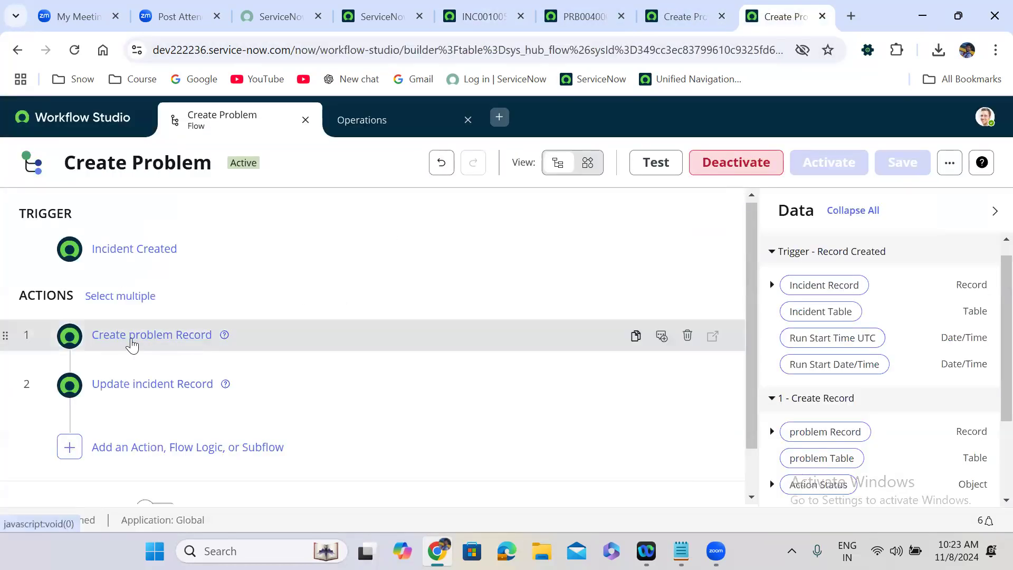
left_click(196, 349)
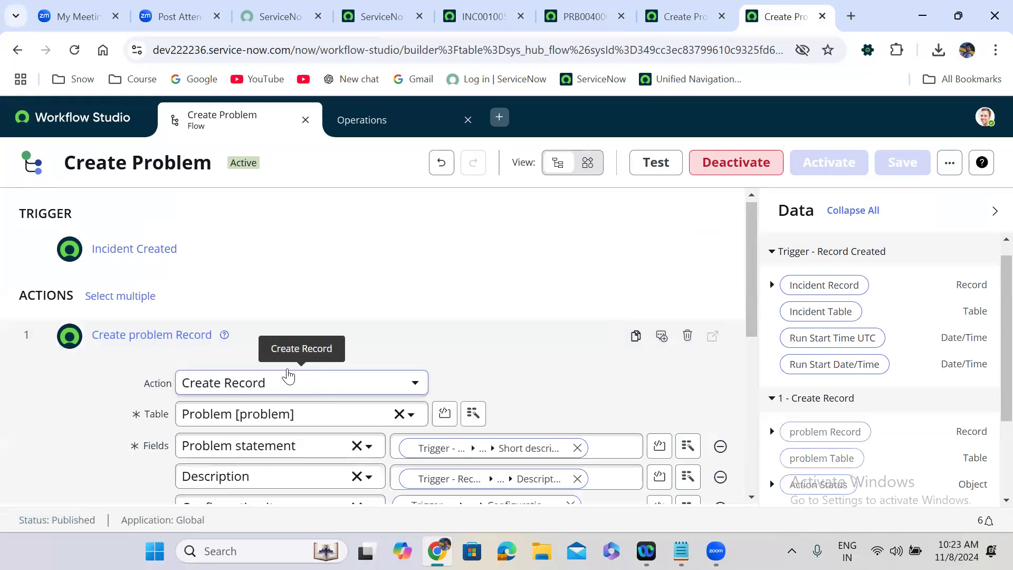
Step: Collapse the Create problem Record action, review the Update incident Record action's record, table and field settings, and close it
left_click(265, 345)
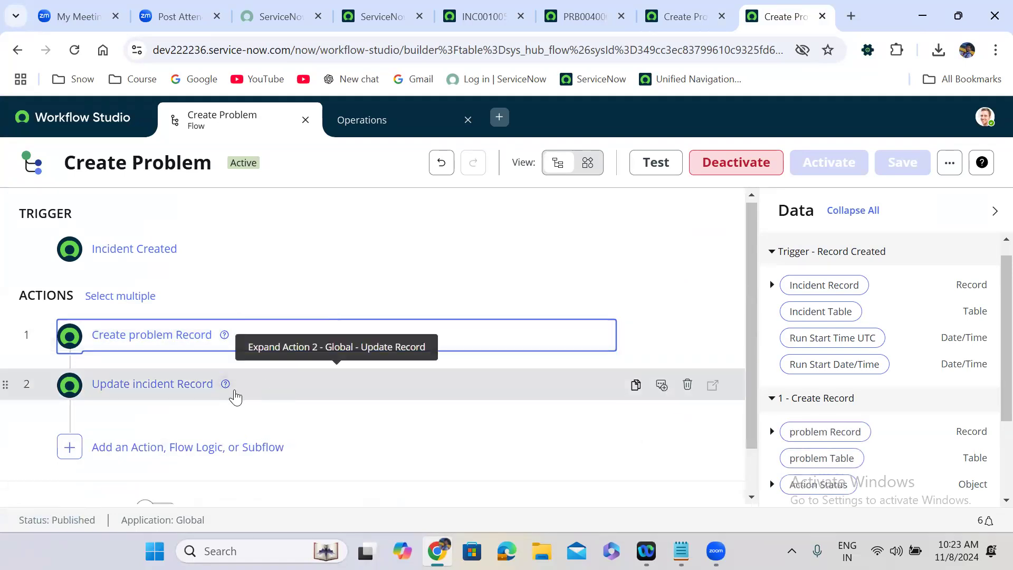
left_click(251, 393)
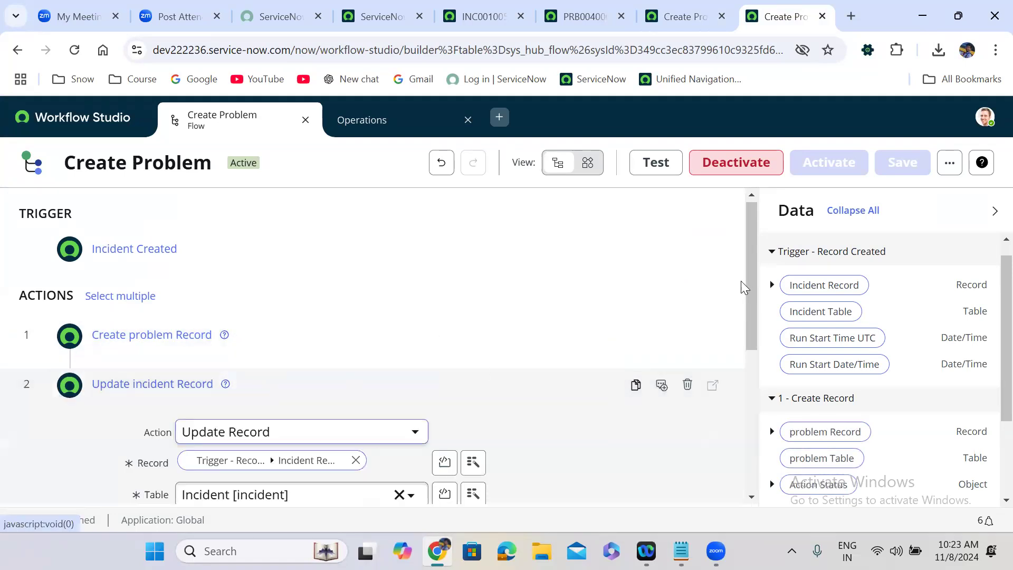
left_click_drag(750, 289, 756, 342)
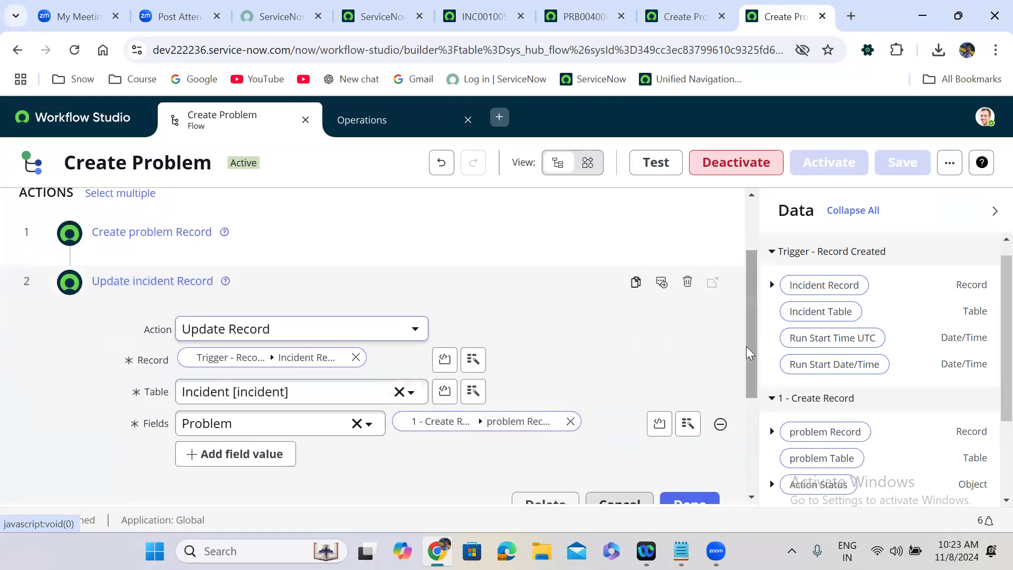
left_click_drag(750, 349, 731, 400)
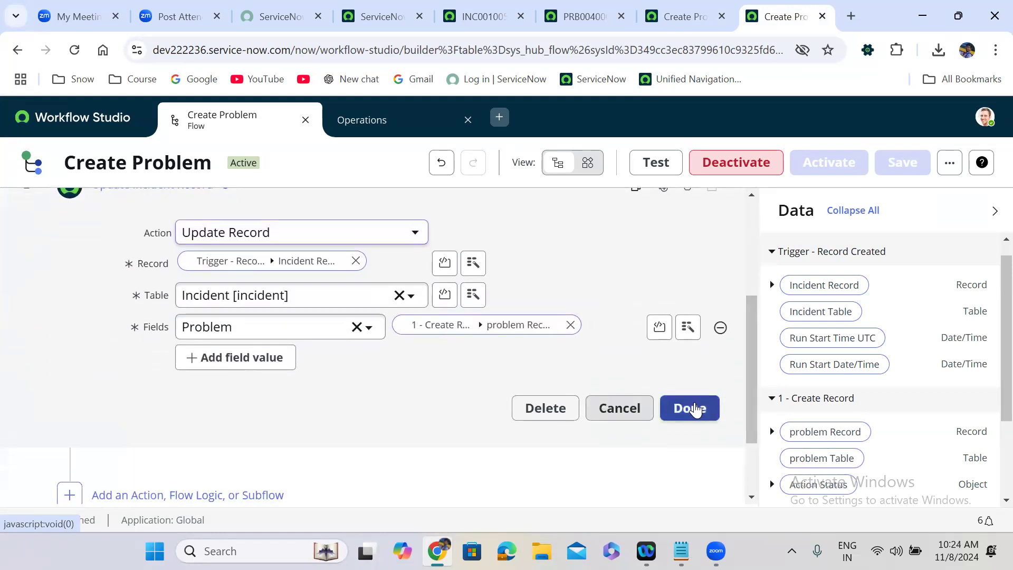
left_click(694, 407)
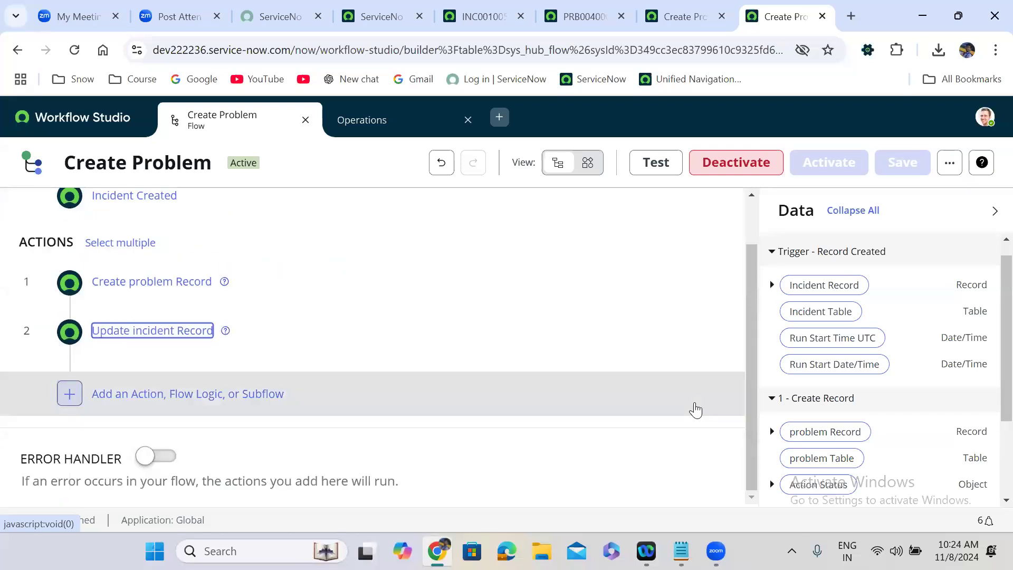
mouse_move(681, 268)
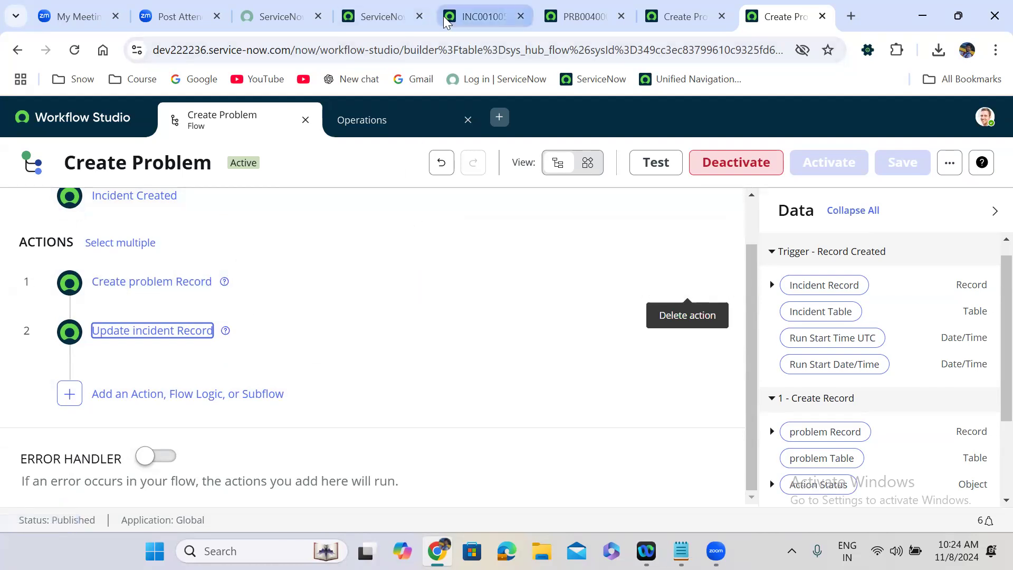
Step: Open a blank incident form by changing the existing incident URL's sys_id to -1, and choose a suggested caller
left_click(477, 16)
double_click(422, 50)
type("-1")
key("Return")
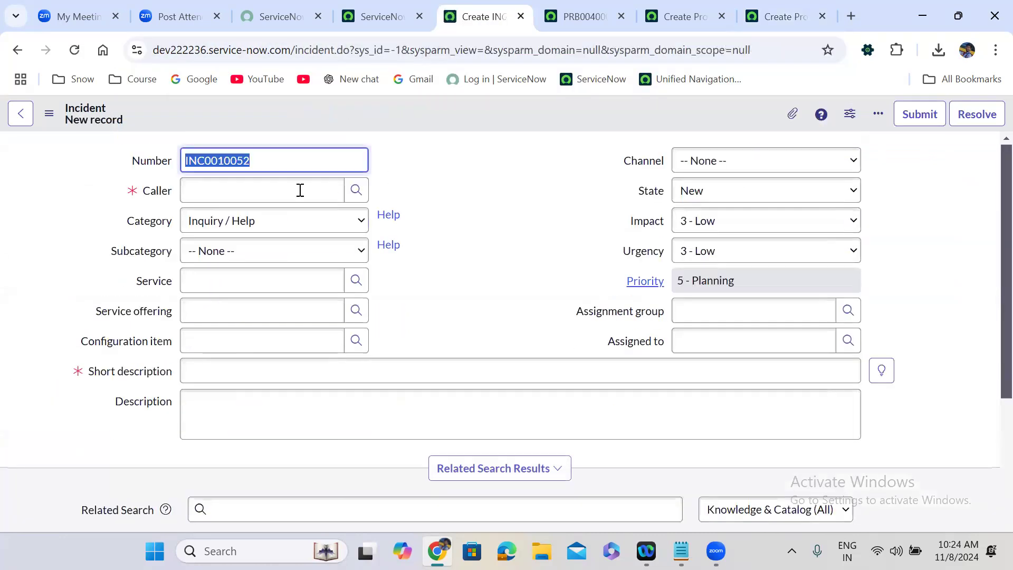
left_click(247, 188)
type("*")
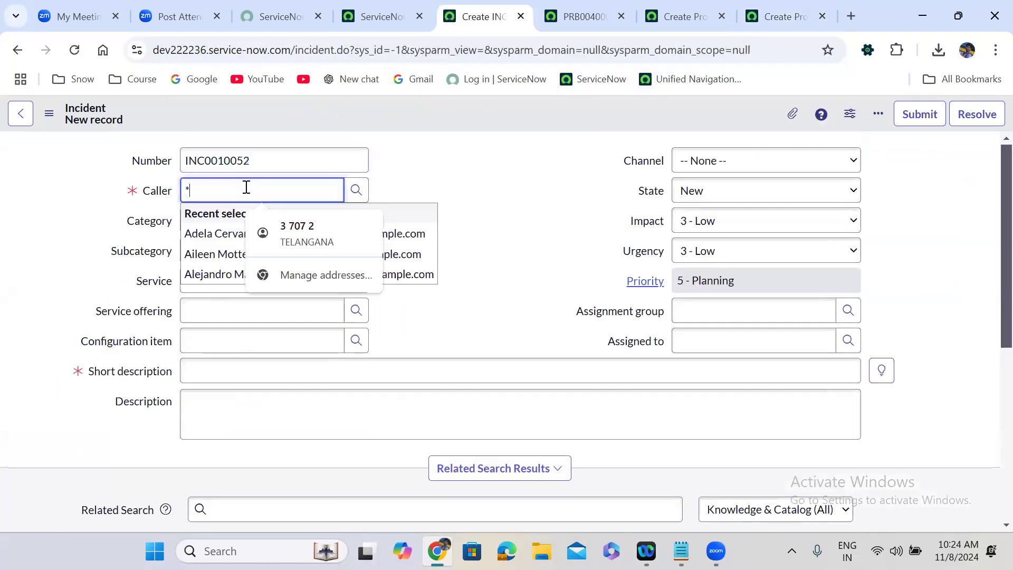
left_click(225, 257)
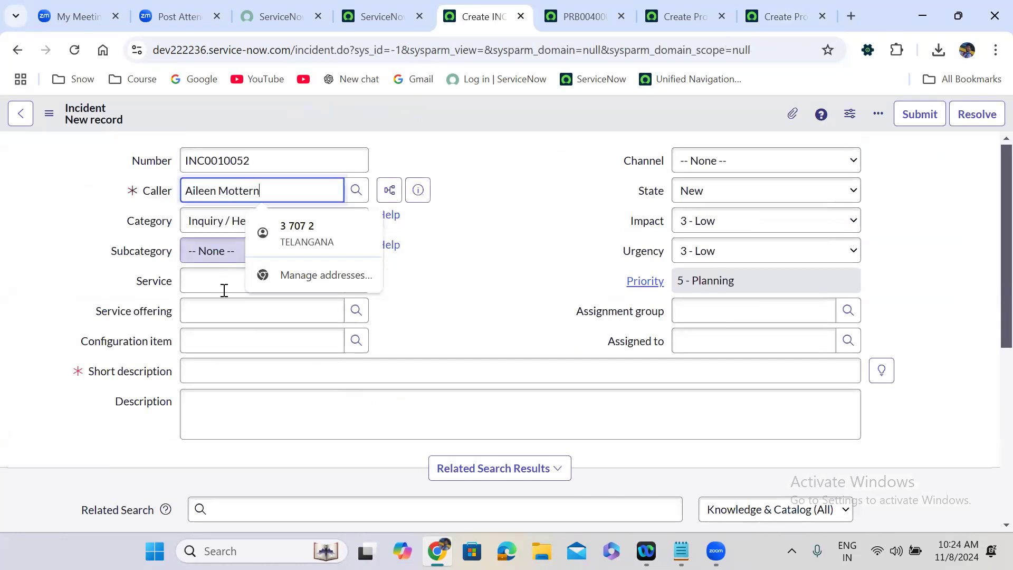
Step: Enter the short description "test 234567", set the assignment group to Application Development, and save the new incident
left_click(219, 370)
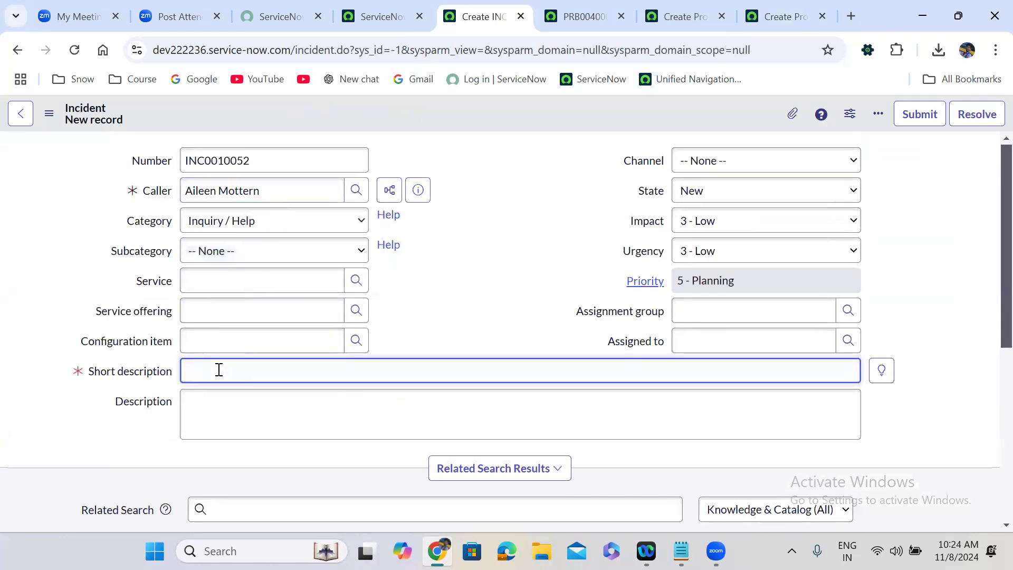
type("test 234567")
left_click(744, 310)
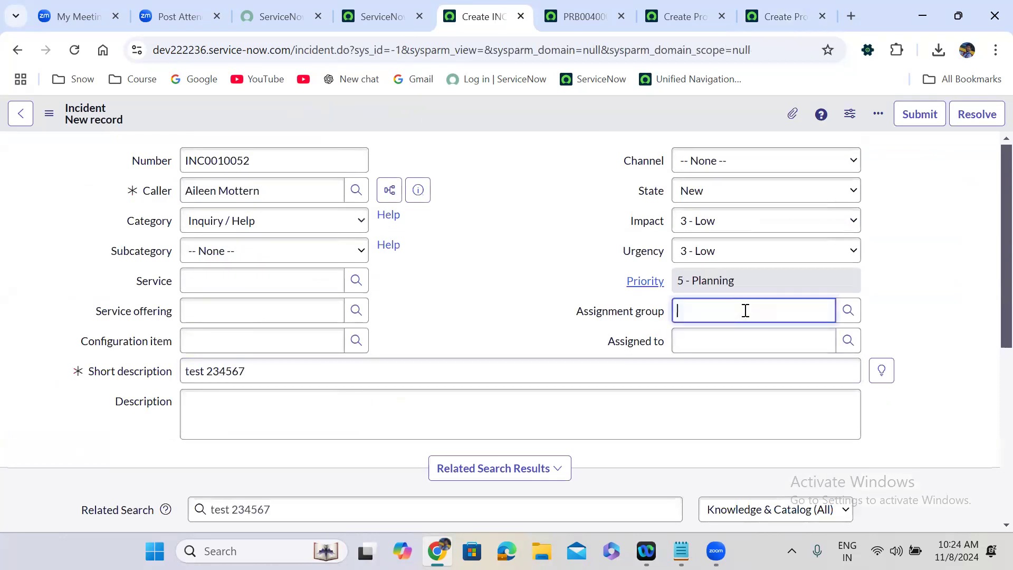
type("*")
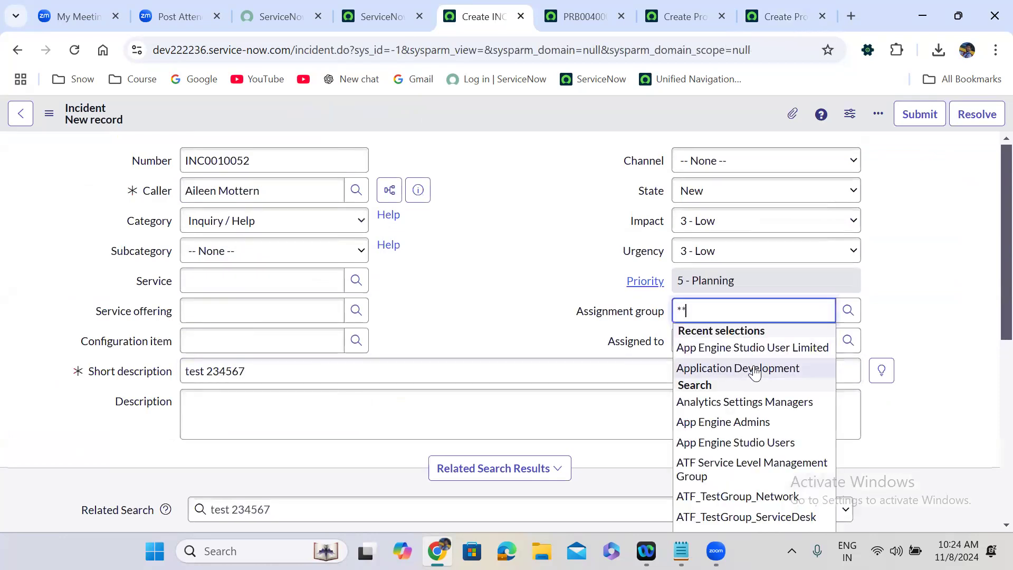
left_click(754, 369)
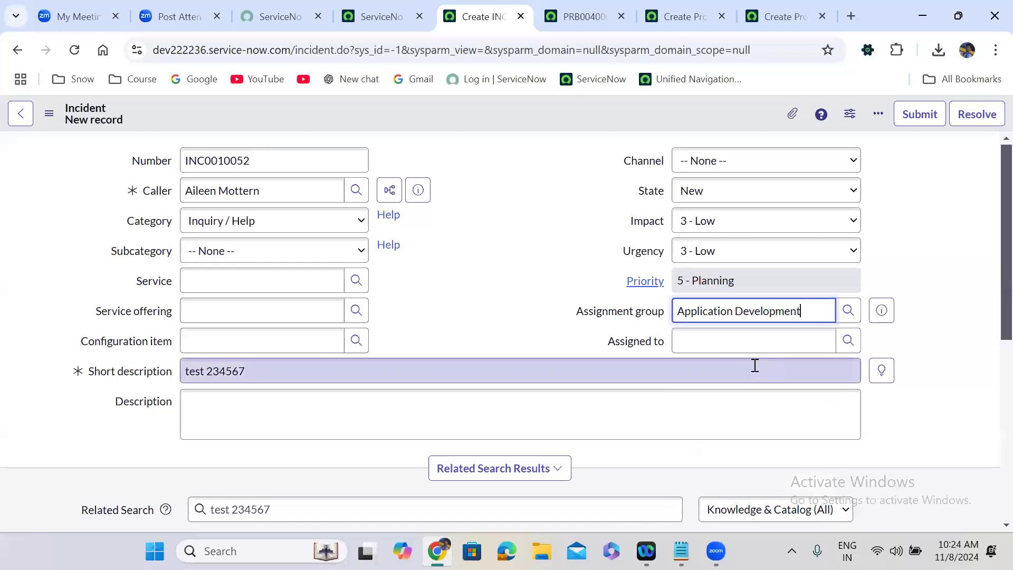
right_click(446, 120)
left_click(474, 128)
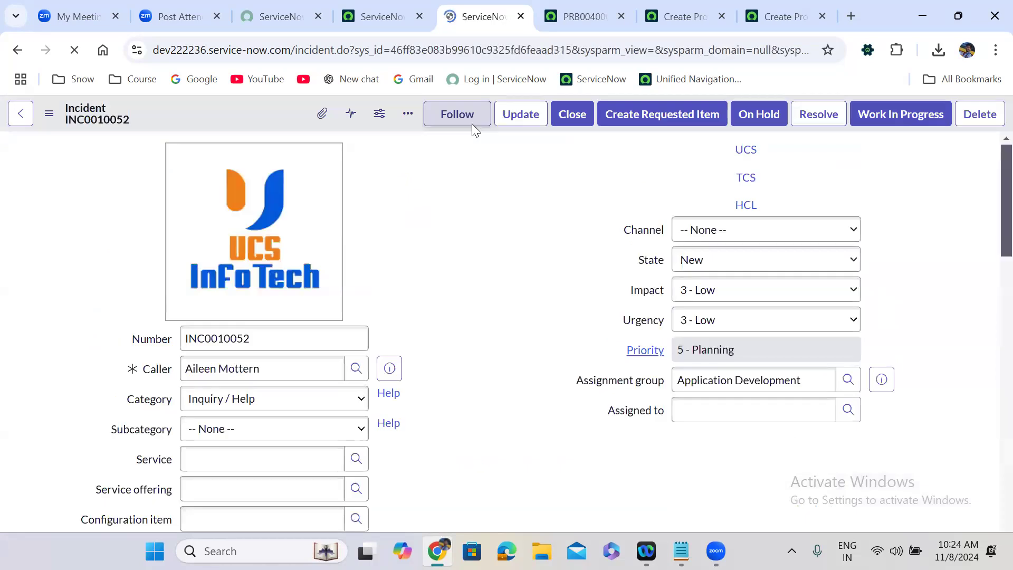
Step: Check the Problem field among the new incident's related records, reloading the incident to refresh it
left_click(432, 393)
scroll(431, 391, "down", 4)
scroll(432, 393, "down", 3)
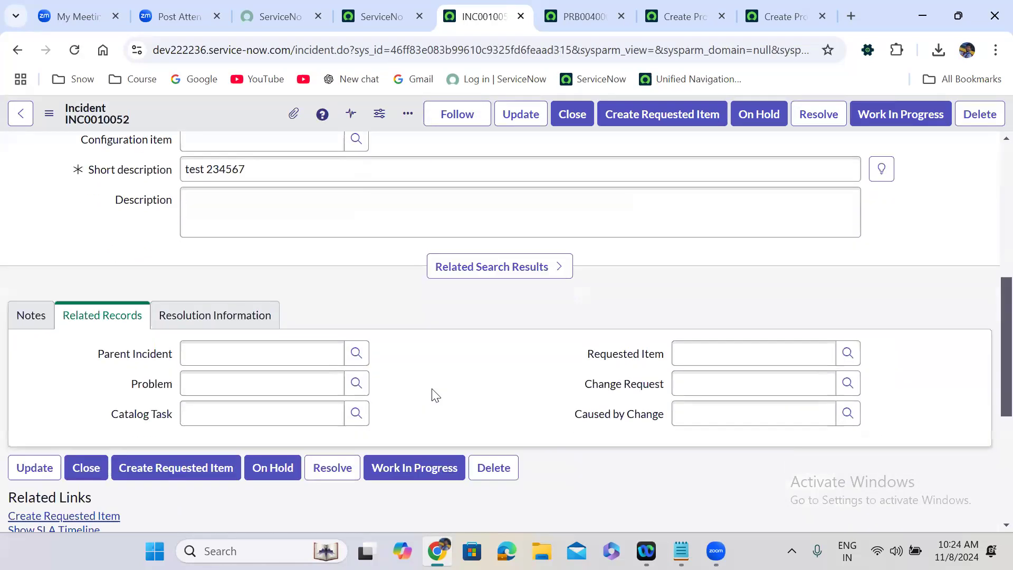
left_click(74, 51)
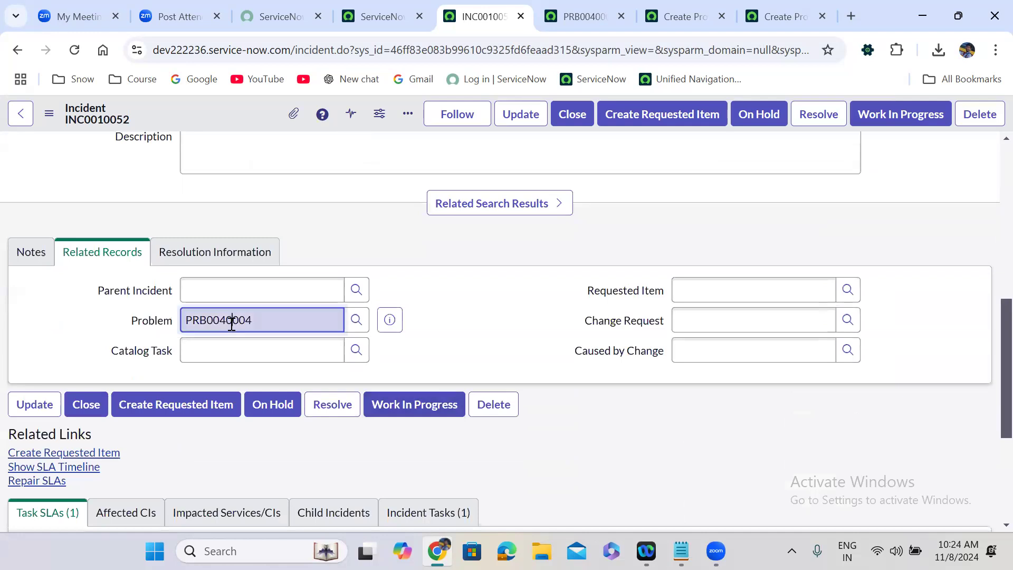
double_click(232, 322)
Step: Check the Active setting of the Create Problem business rule and return to the Create Problem flow
left_click(669, 7)
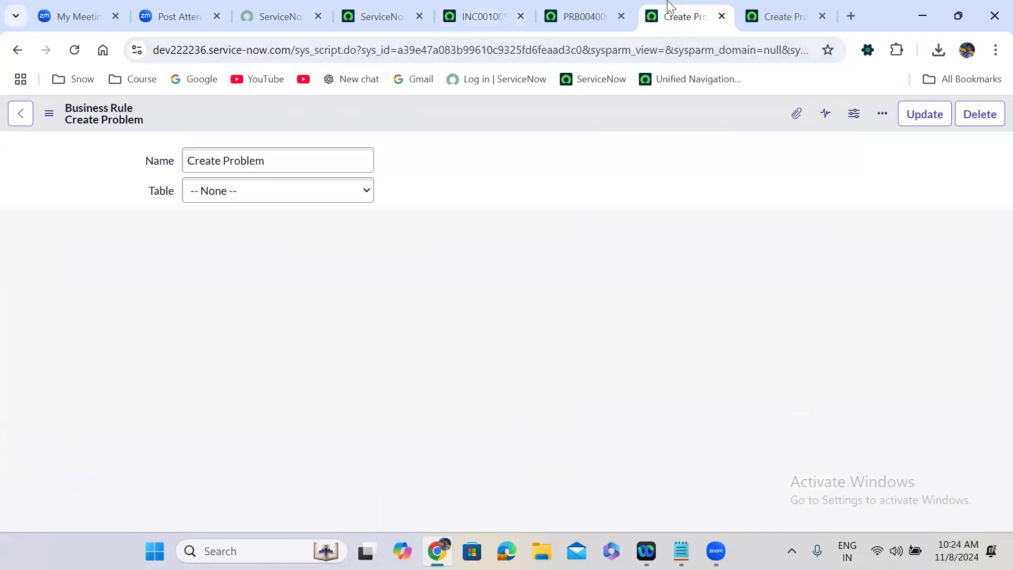
scroll(991, 162, "up", 4)
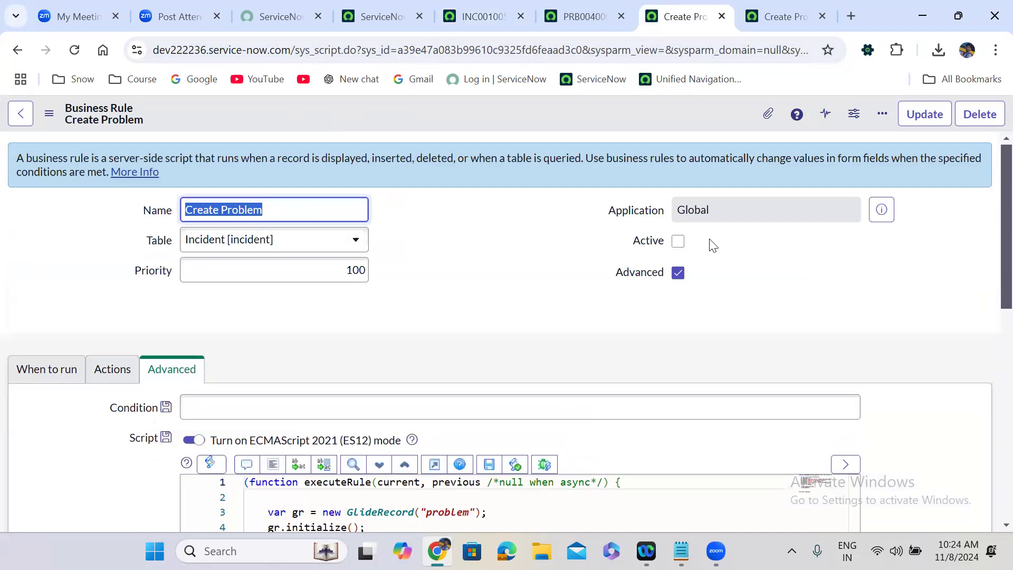
left_click(774, 15)
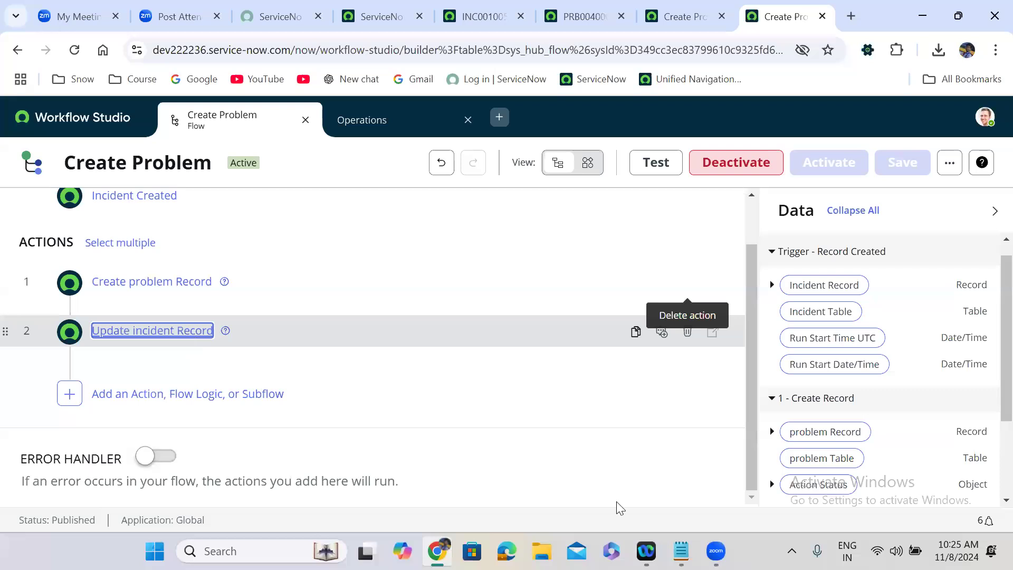
Step: Switch to the Notepad notes on Flow Designer, highlight the Business Rules line, and return to the flow
left_click(681, 551)
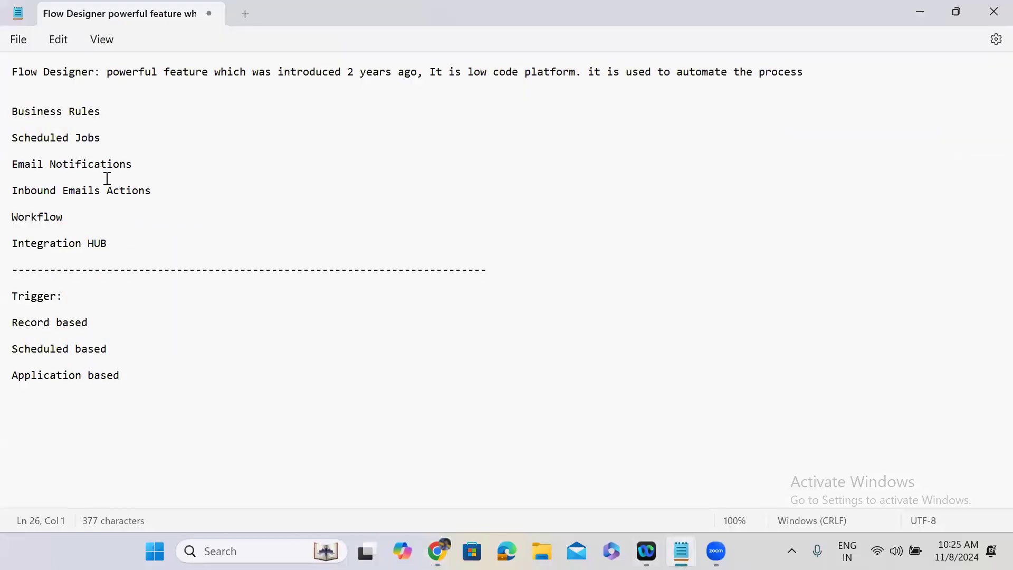
left_click_drag(58, 127, 65, 127)
triple_click(87, 113)
left_click(921, 11)
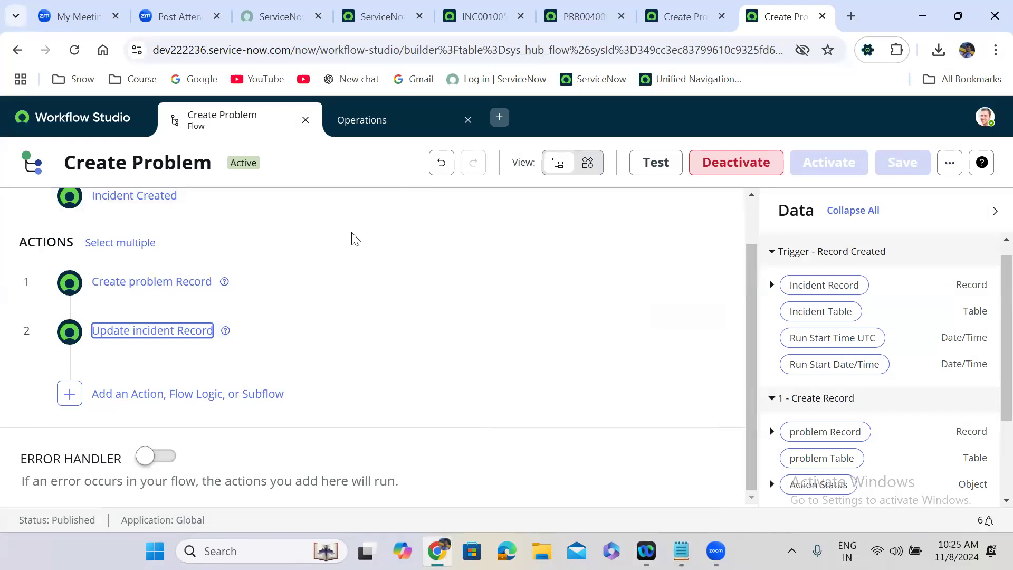
Step: Expand the Incident Created trigger, look through its available trigger types without changing them, and close the Operations tab
left_click_drag(757, 211, 756, 211)
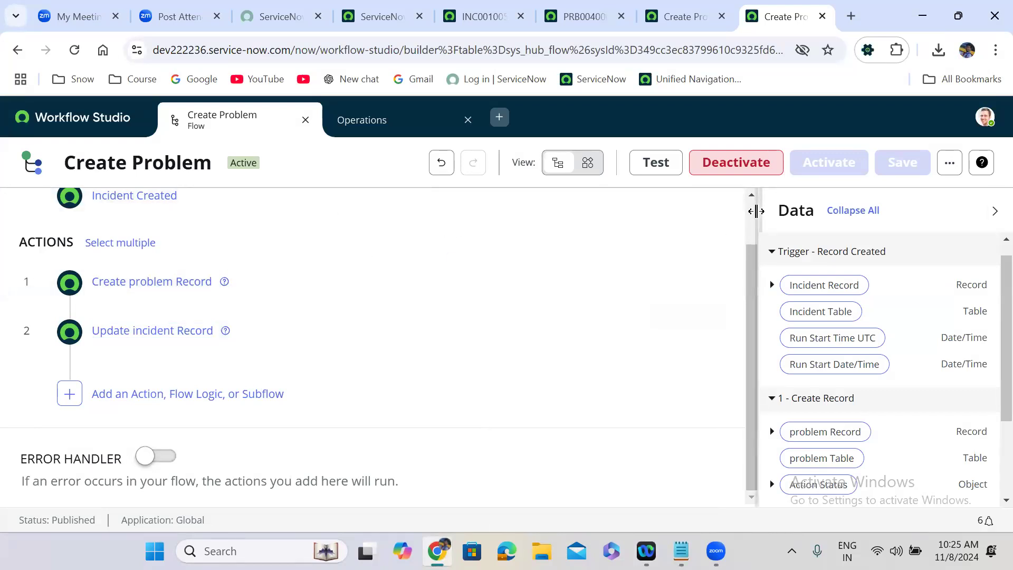
scroll(247, 280, "up", 1)
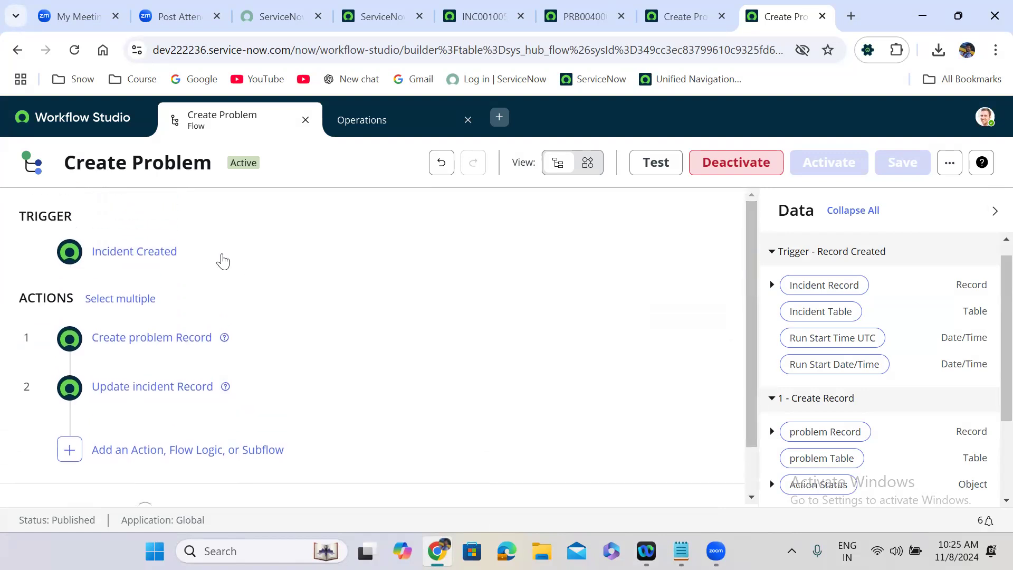
left_click(222, 258)
left_click(238, 299)
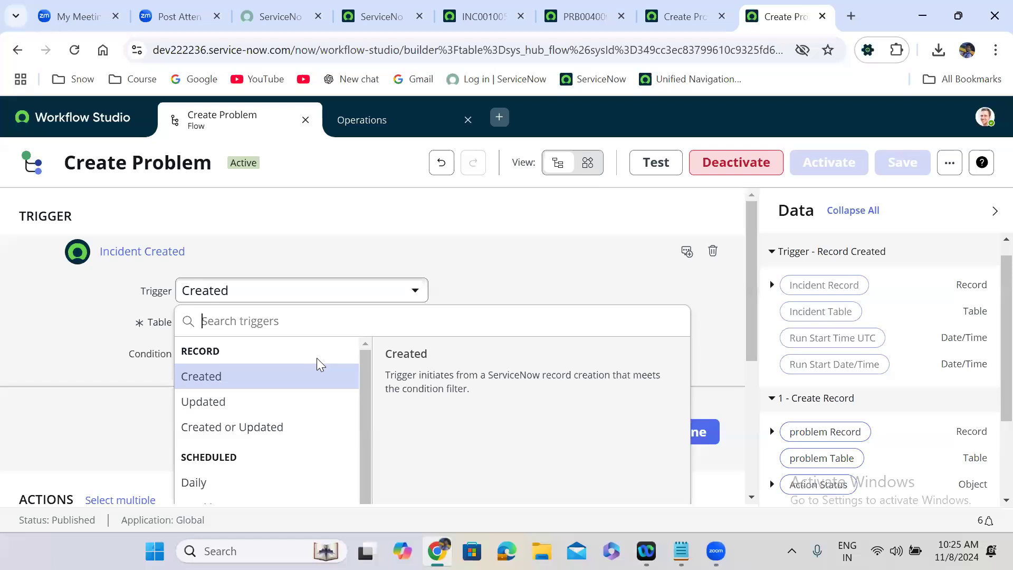
left_click(363, 209)
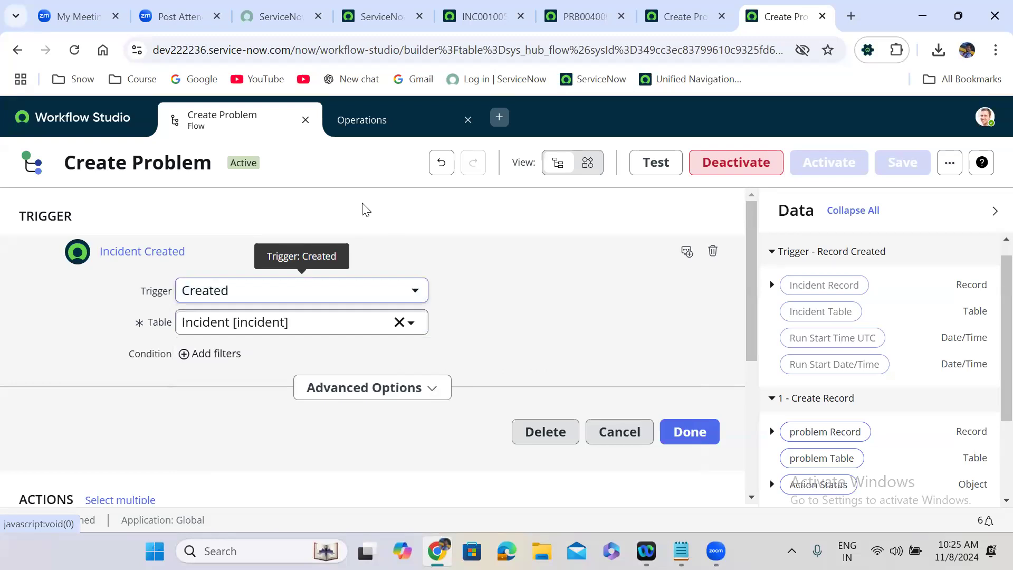
left_click(467, 119)
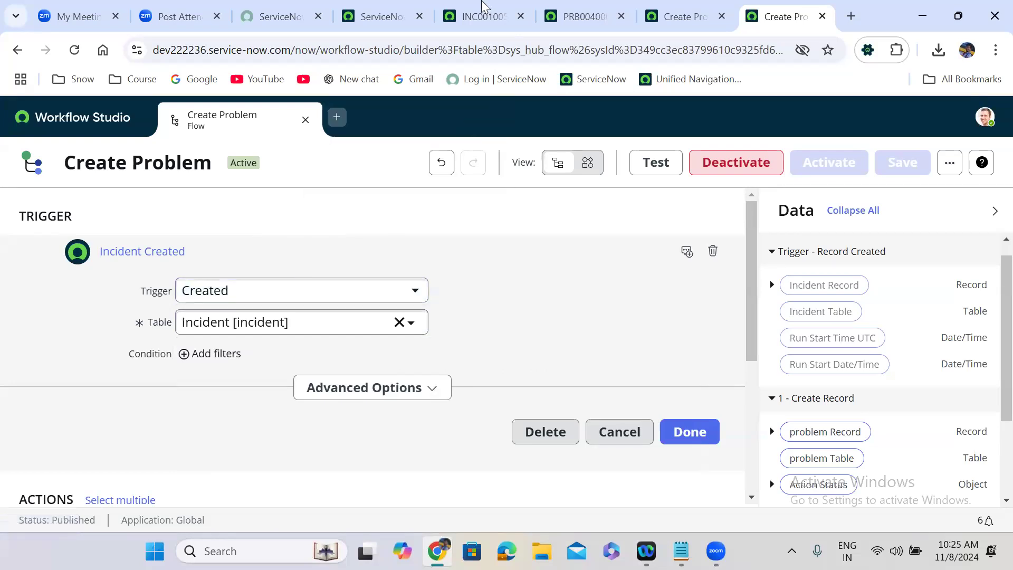
Step: Preview the problem linked to the new incident to compare their details, and glance at the earlier problem record
left_click(483, 7)
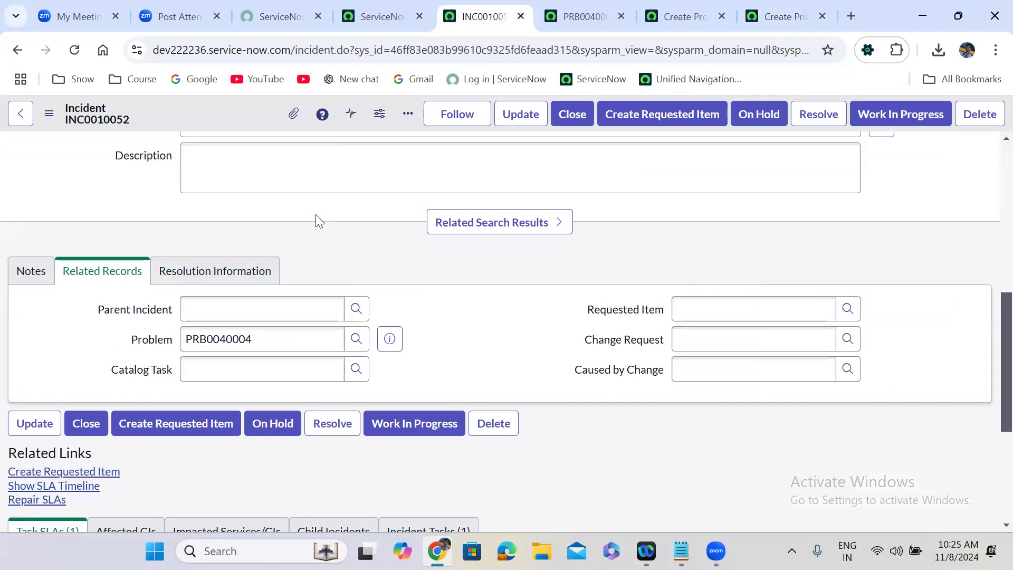
scroll(316, 214, "up", 2)
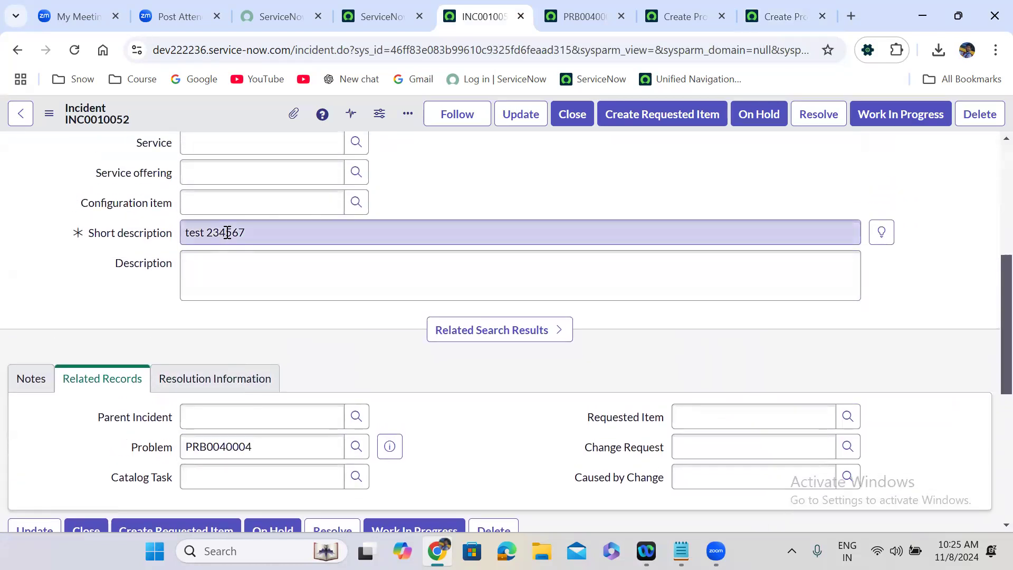
scroll(333, 325, "down", 2)
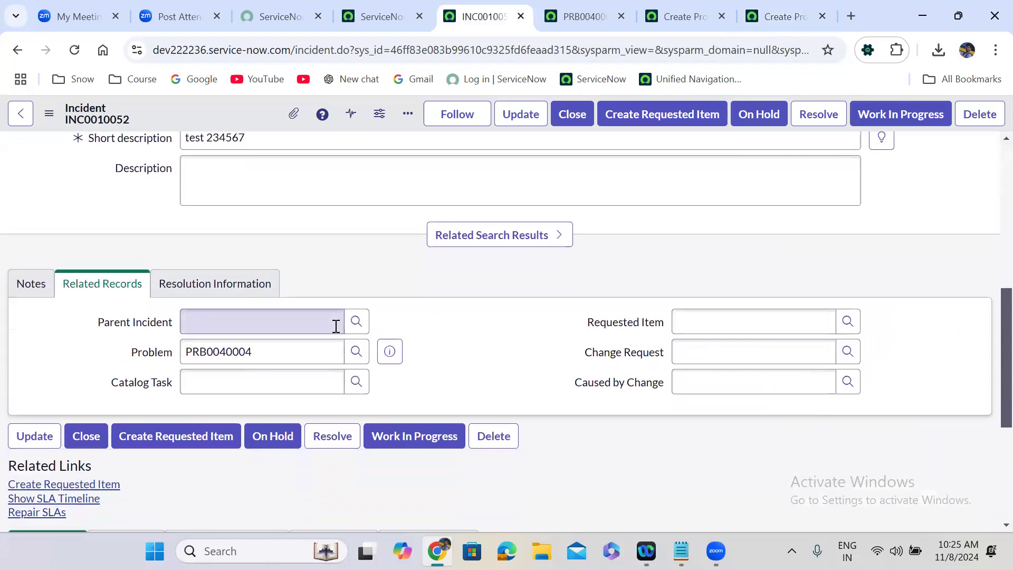
left_click(390, 350)
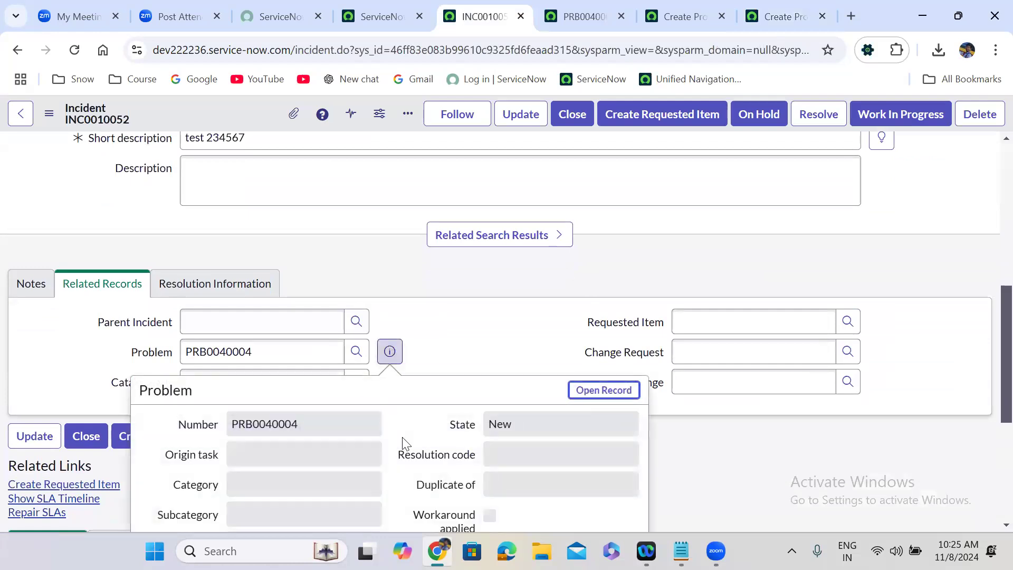
scroll(402, 442, "down", 5)
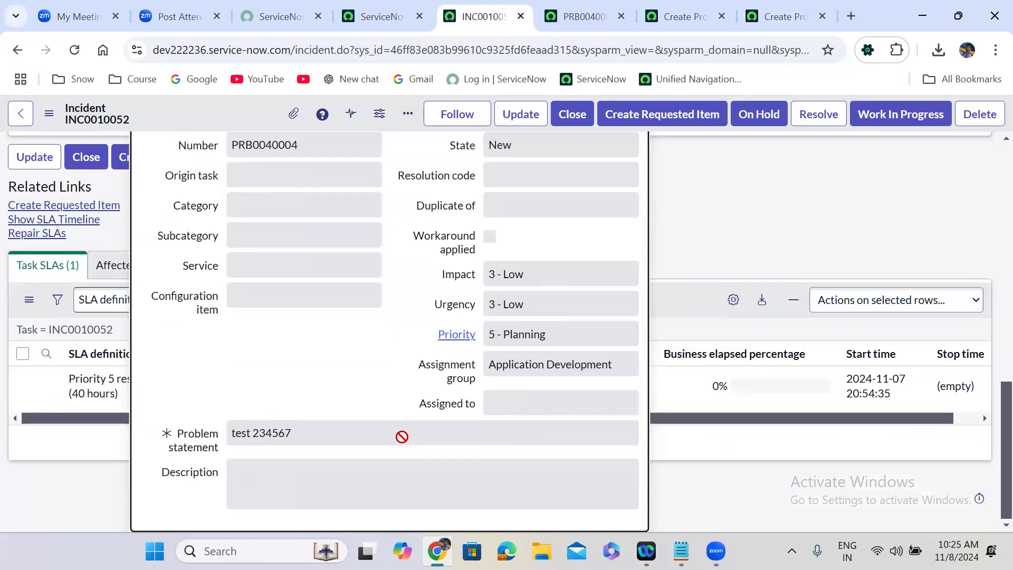
scroll(402, 436, "up", 5)
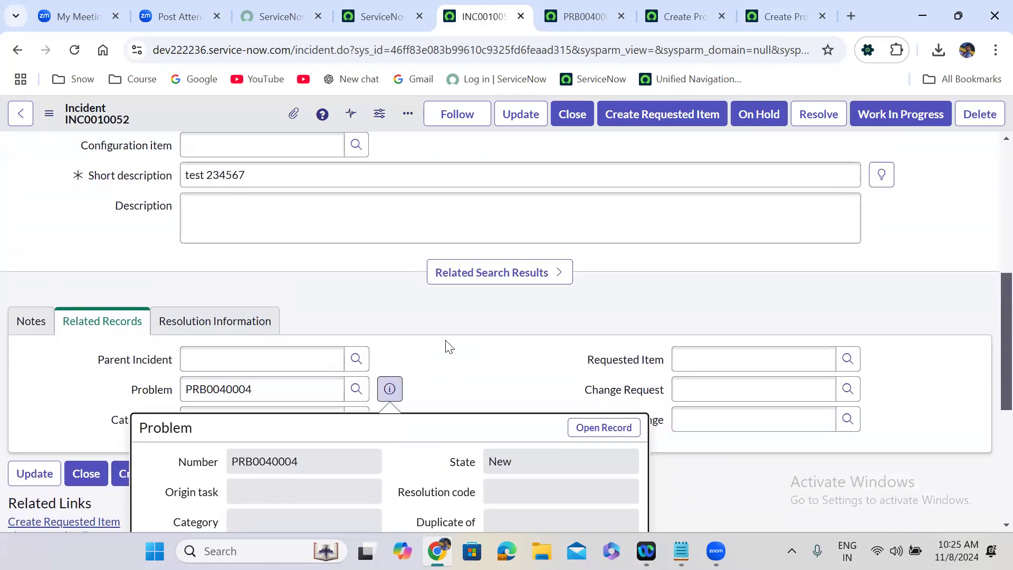
left_click(445, 341)
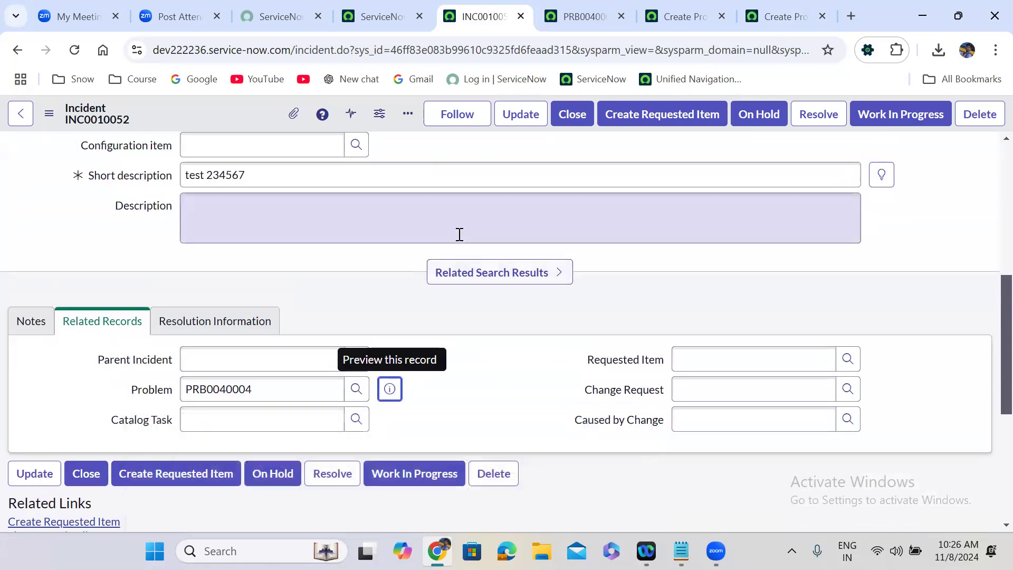
left_click(568, 11)
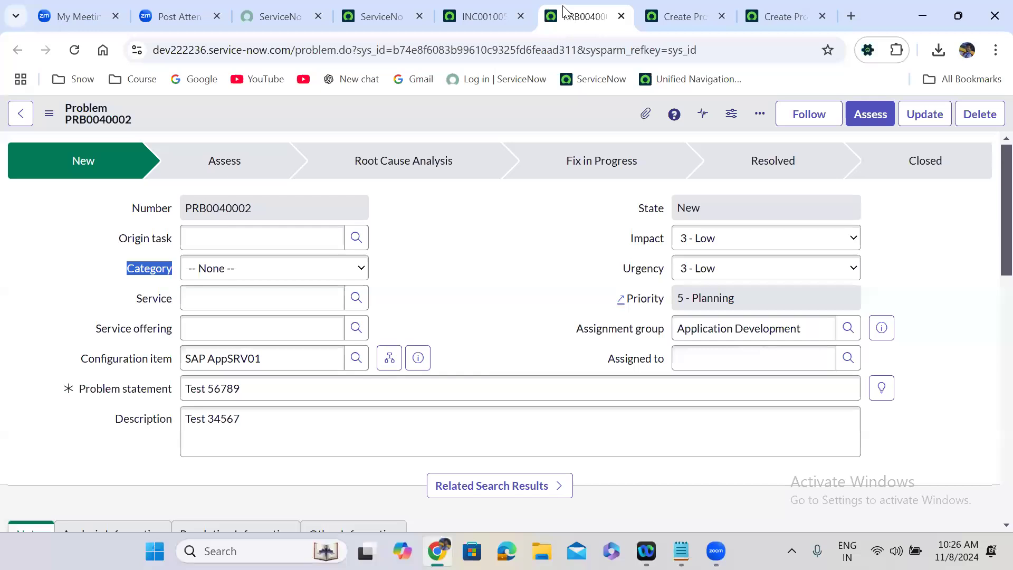
left_click(507, 9)
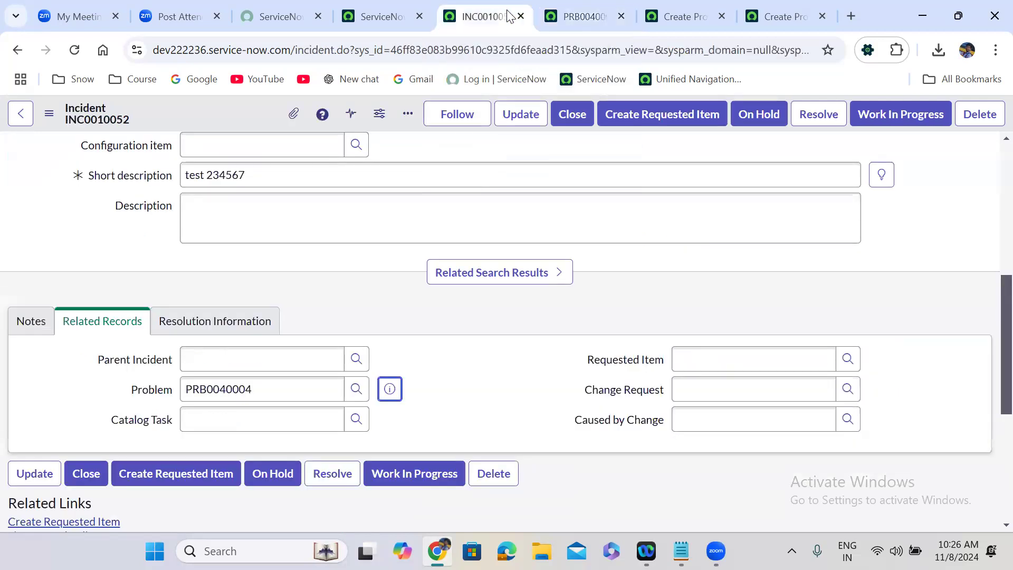
Step: Return to Workflow Studio's homepage and create a new flow named Update Problem in the Global application
left_click(797, 10)
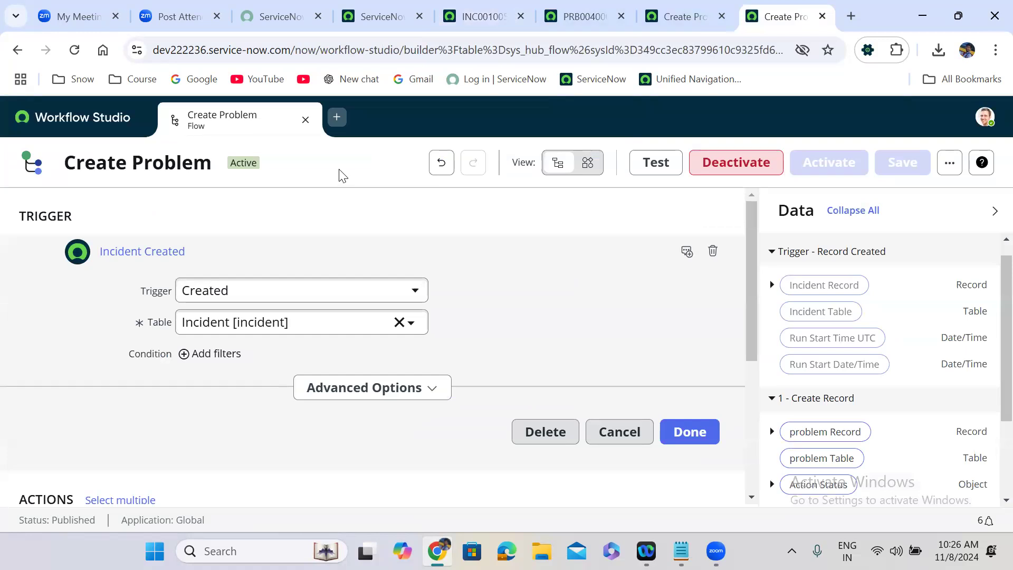
left_click(116, 127)
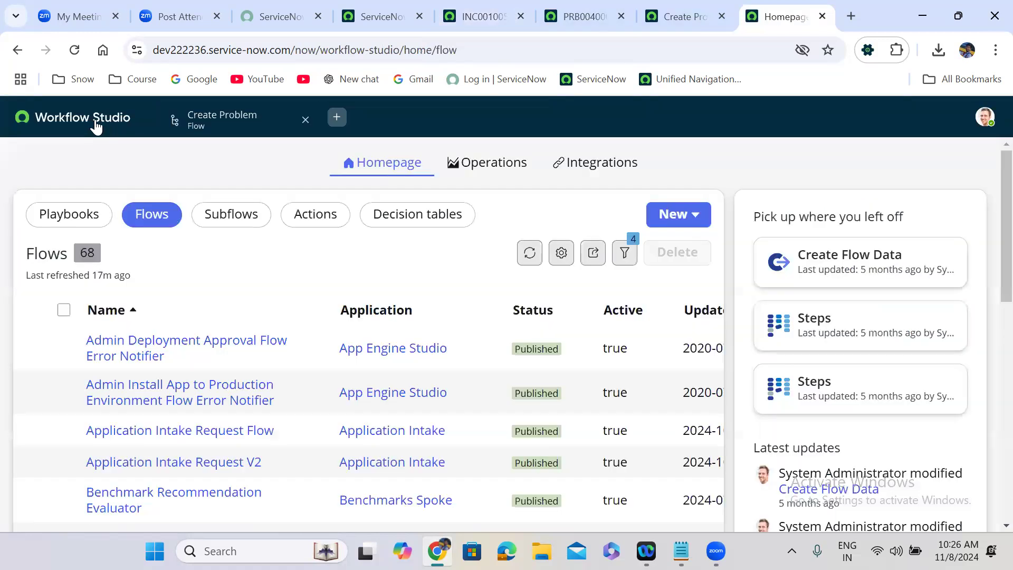
left_click(666, 213)
left_click(689, 280)
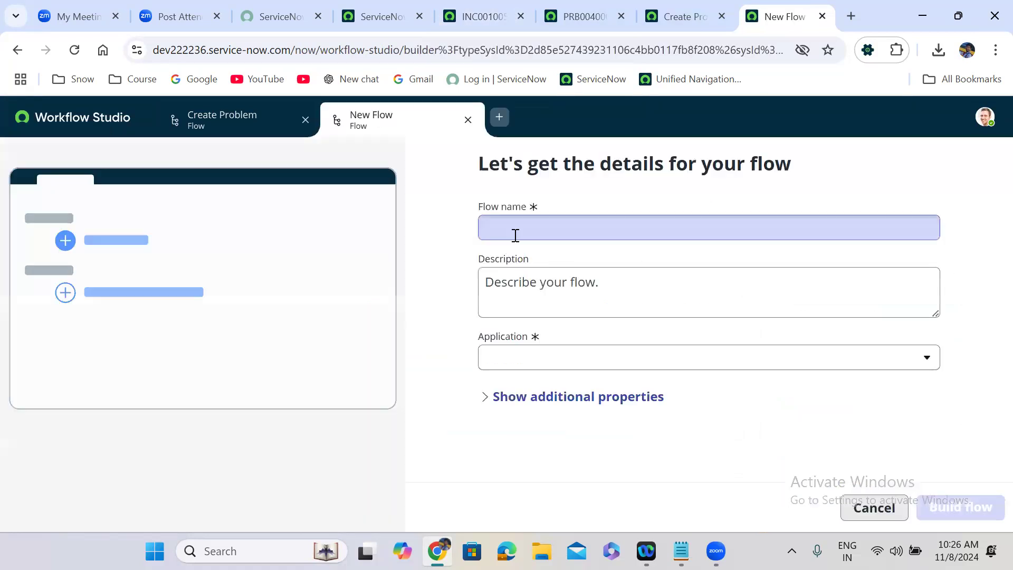
left_click(516, 232)
type("Update Problem")
left_click(431, 295)
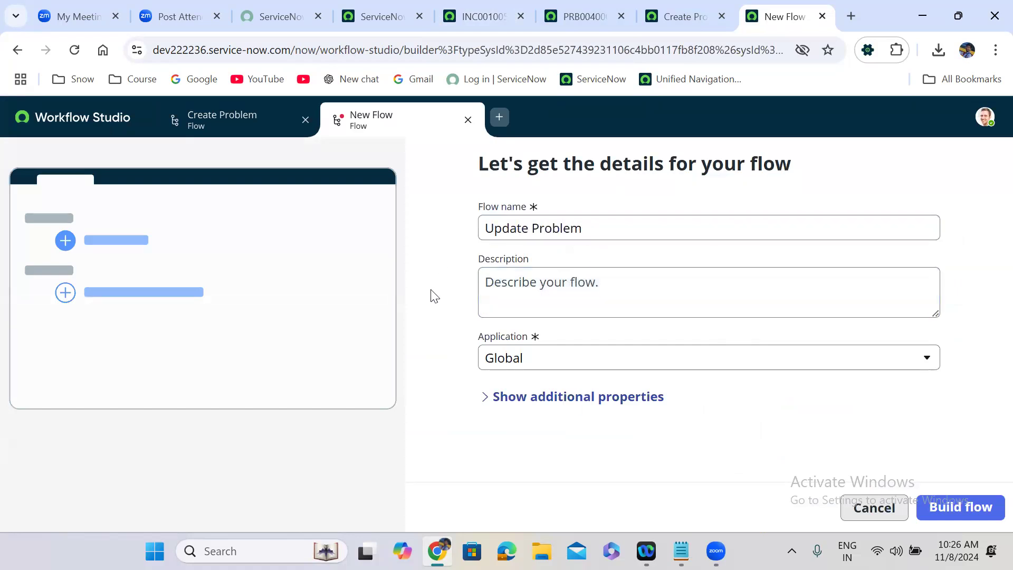
left_click(988, 508)
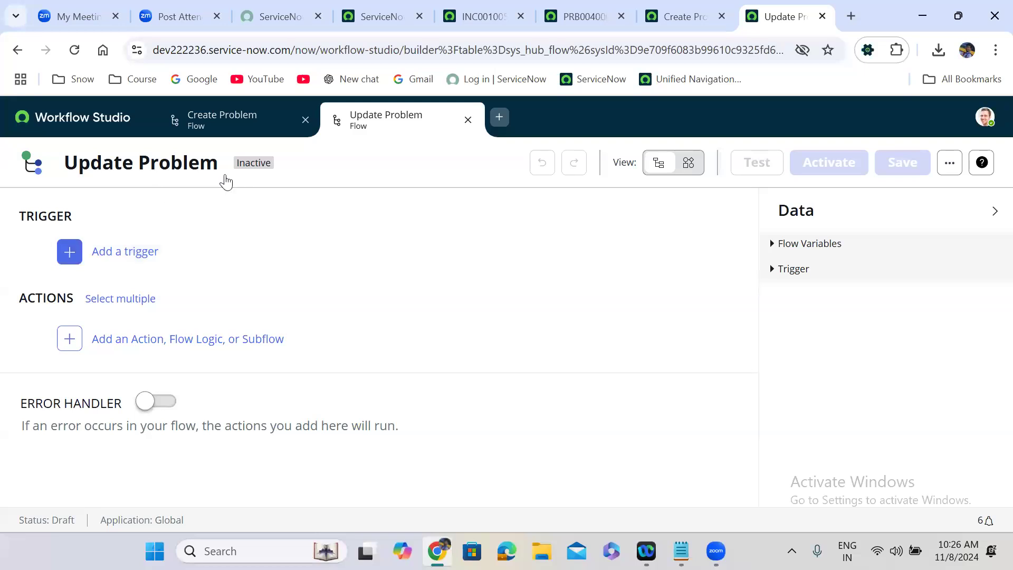
Step: Add an Updated record trigger to the Update Problem flow and set its table to Incident [incident]
left_click(122, 254)
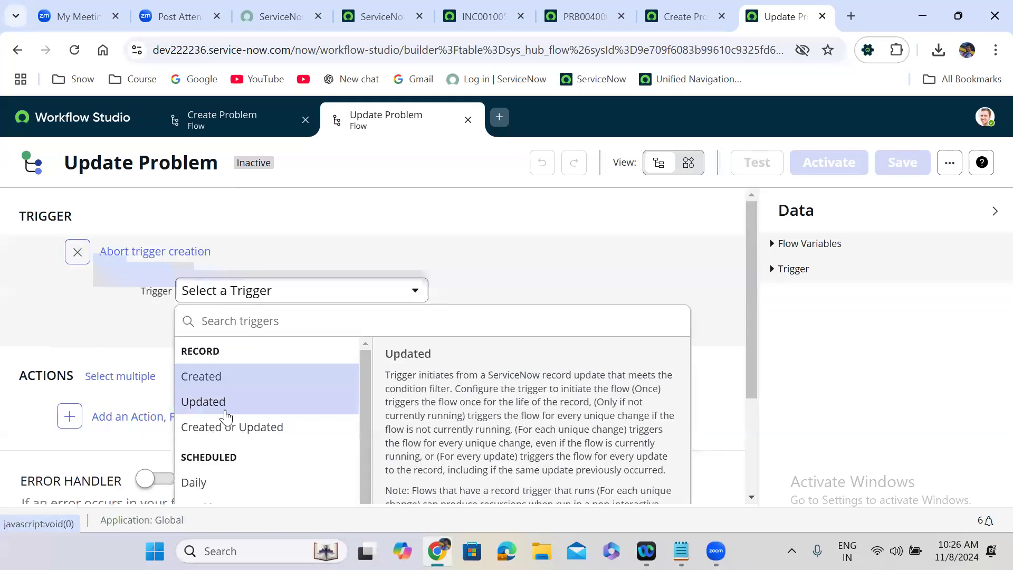
left_click(220, 411)
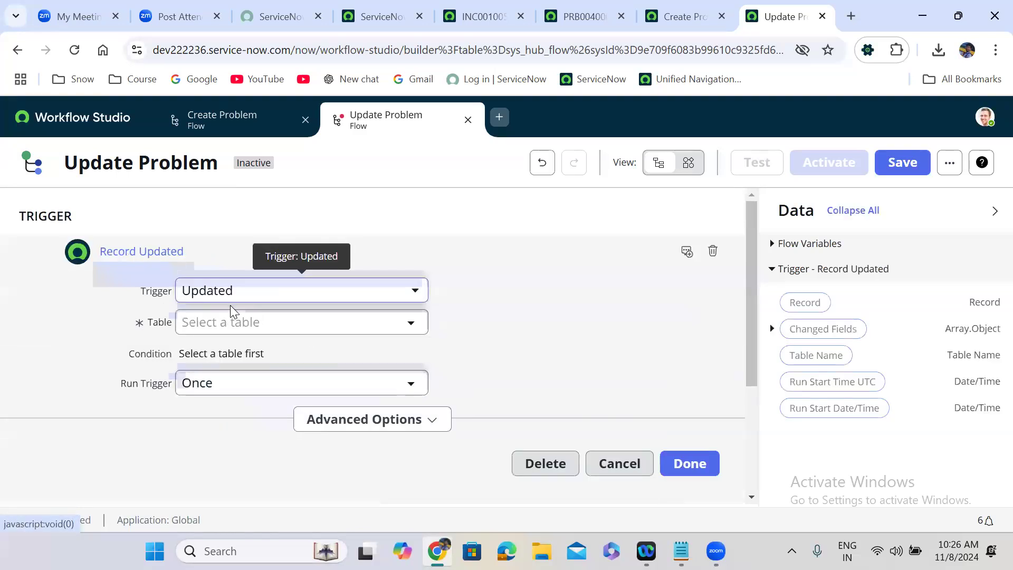
left_click(252, 324)
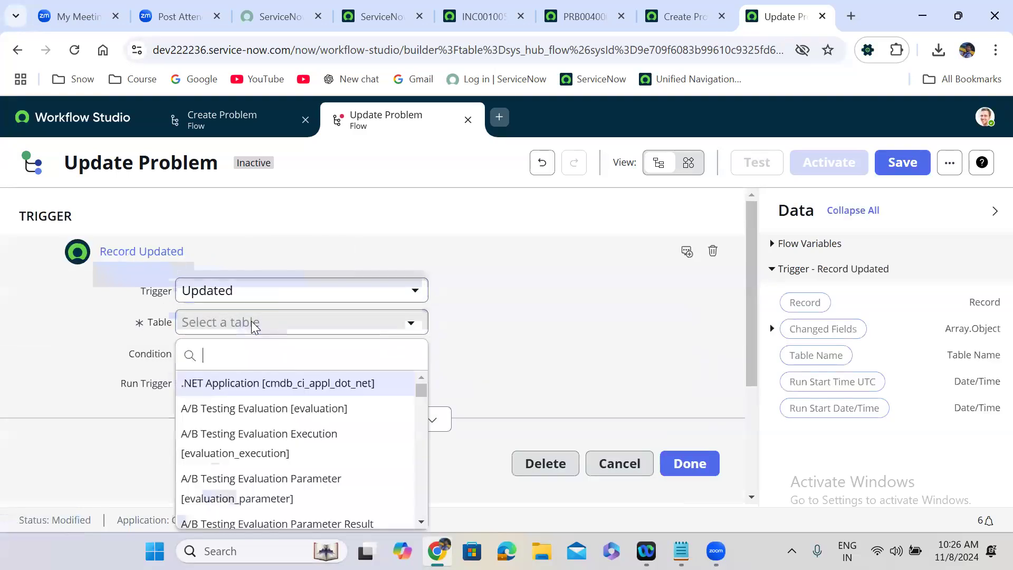
type("incident")
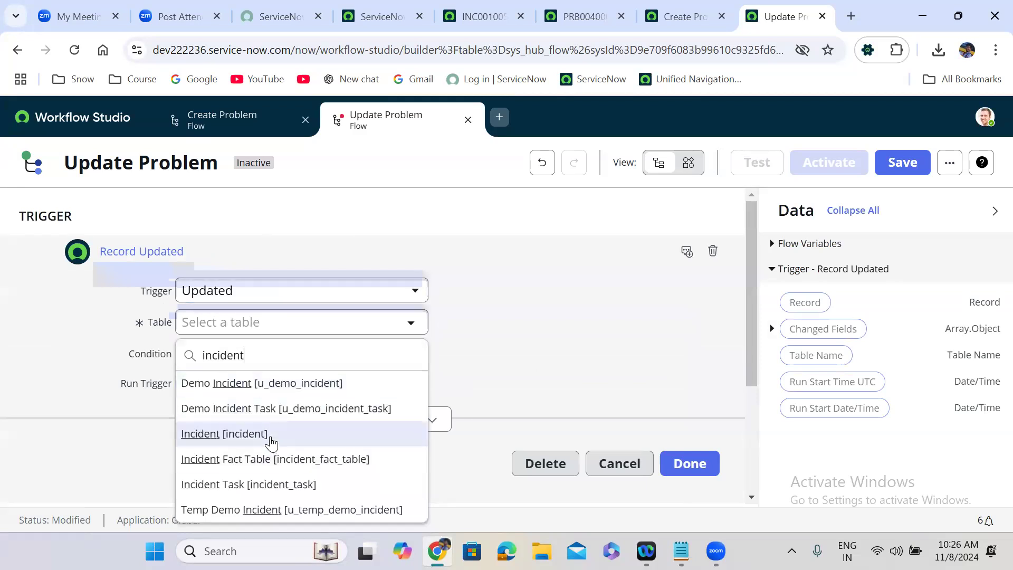
left_click(264, 433)
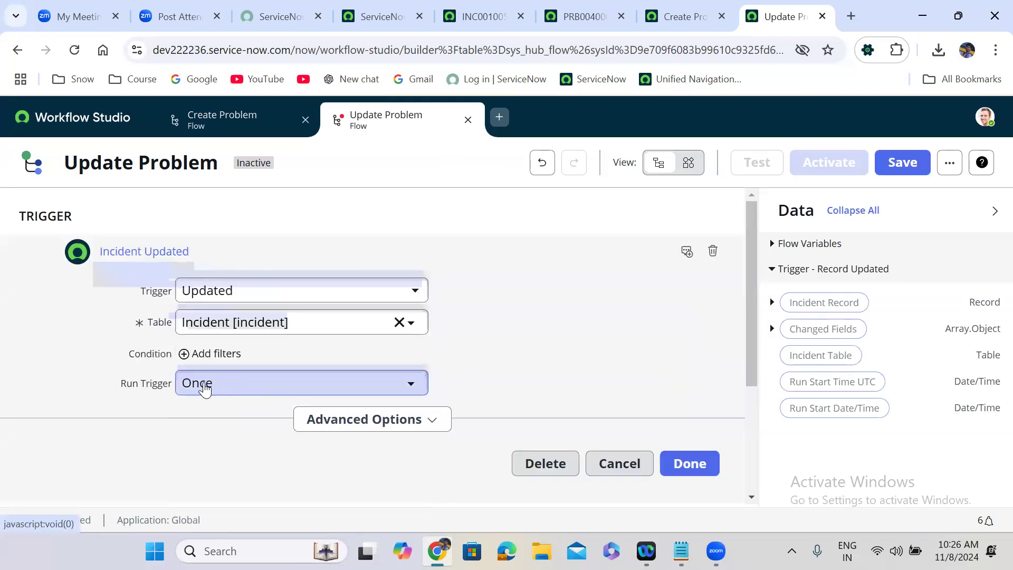
Step: Review the run options of the Incident Updated trigger and set it to run for each unique change
left_click(226, 389)
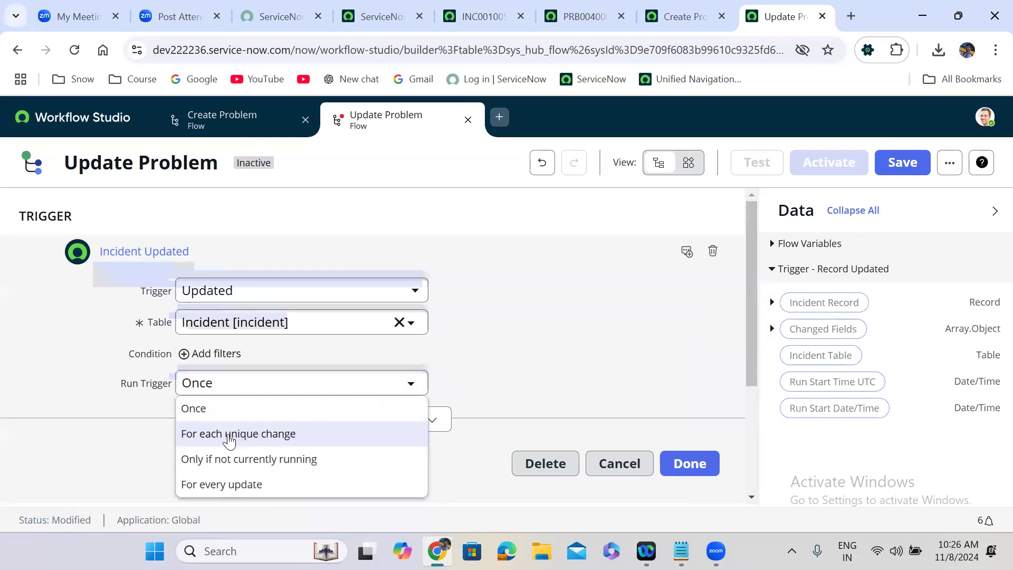
left_click(206, 410)
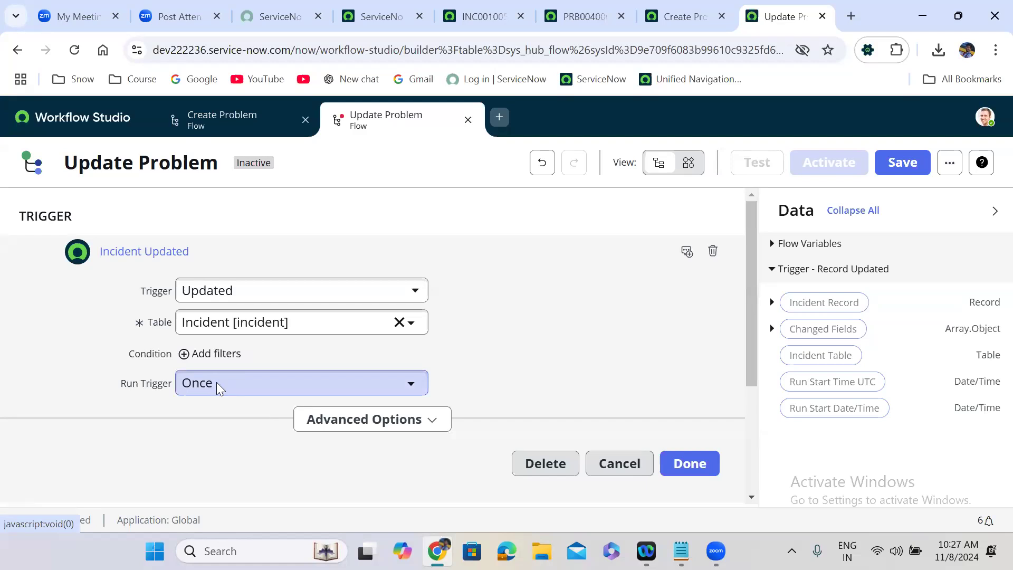
left_click(217, 387)
left_click(236, 438)
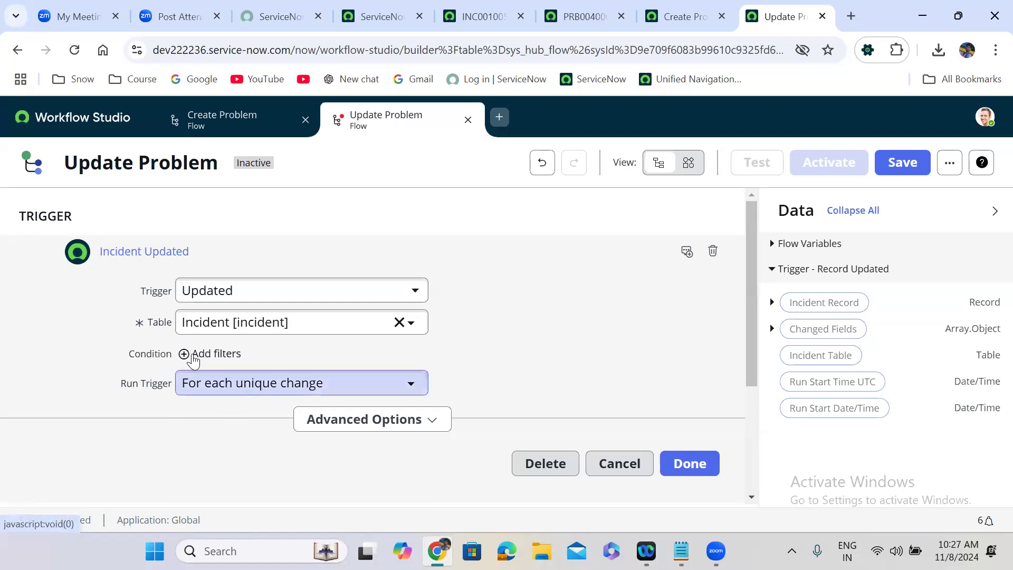
Step: Add a filter condition to the trigger requiring that Short description changes
left_click(192, 355)
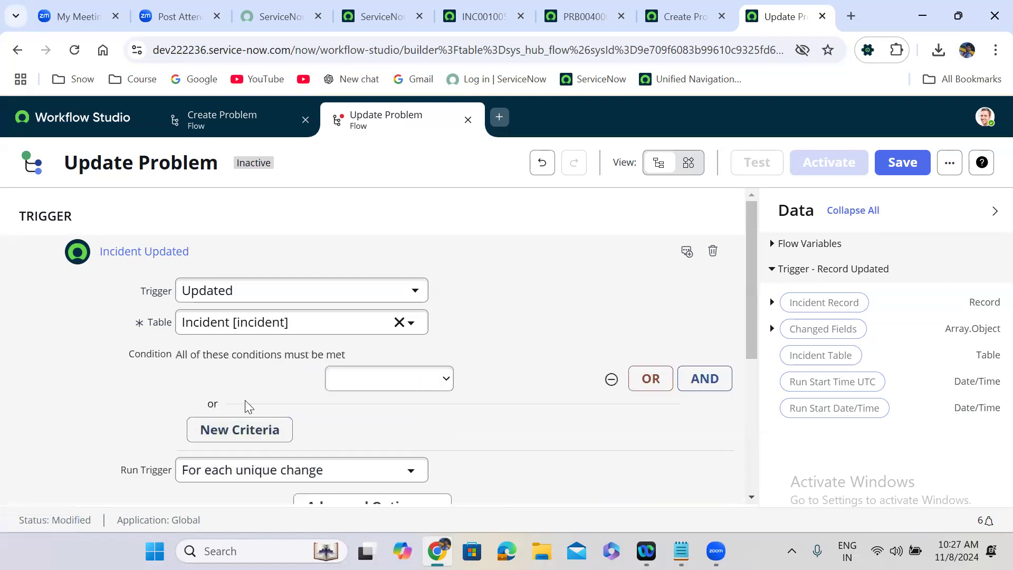
left_click(264, 384)
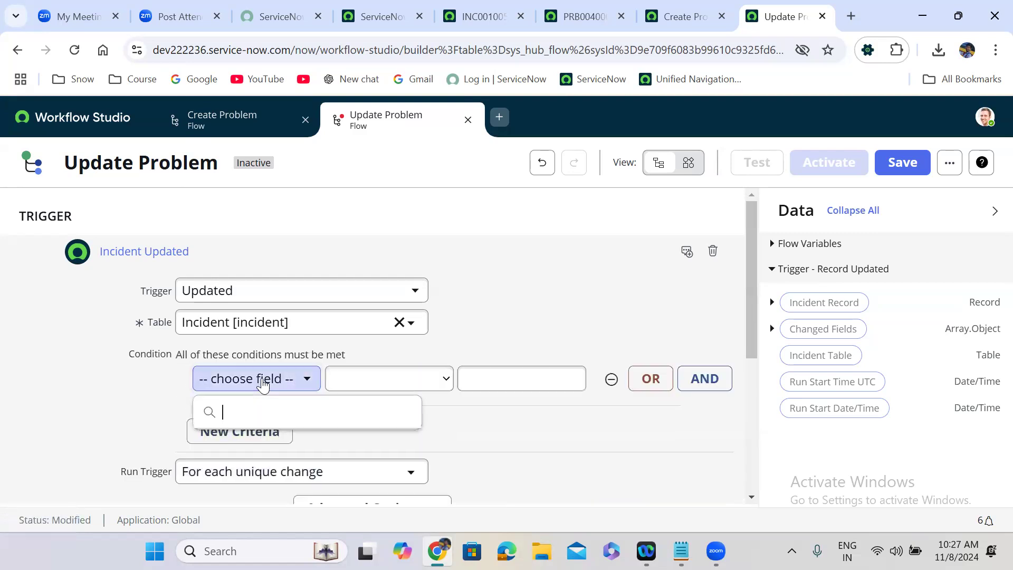
type("short")
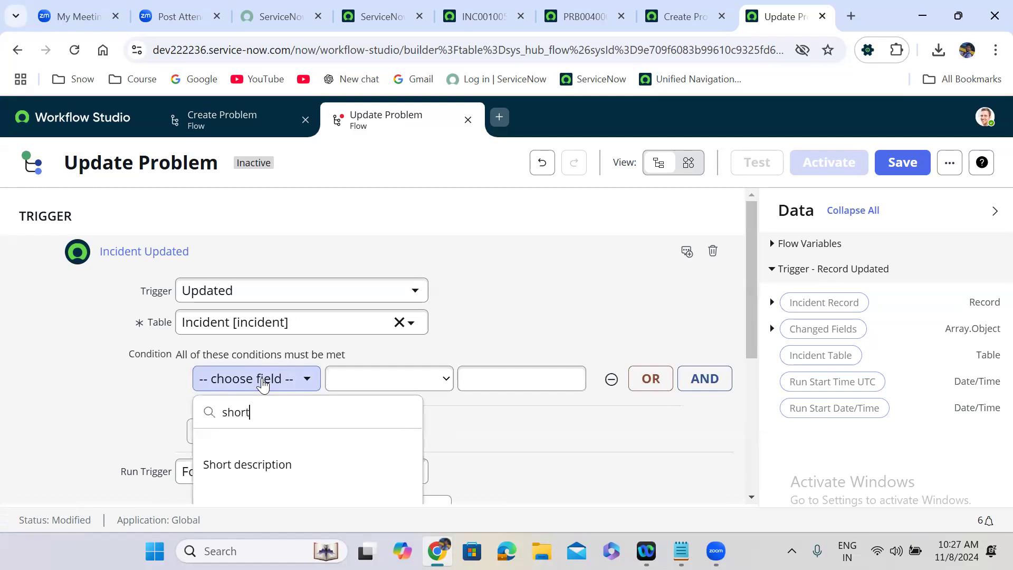
left_click(260, 466)
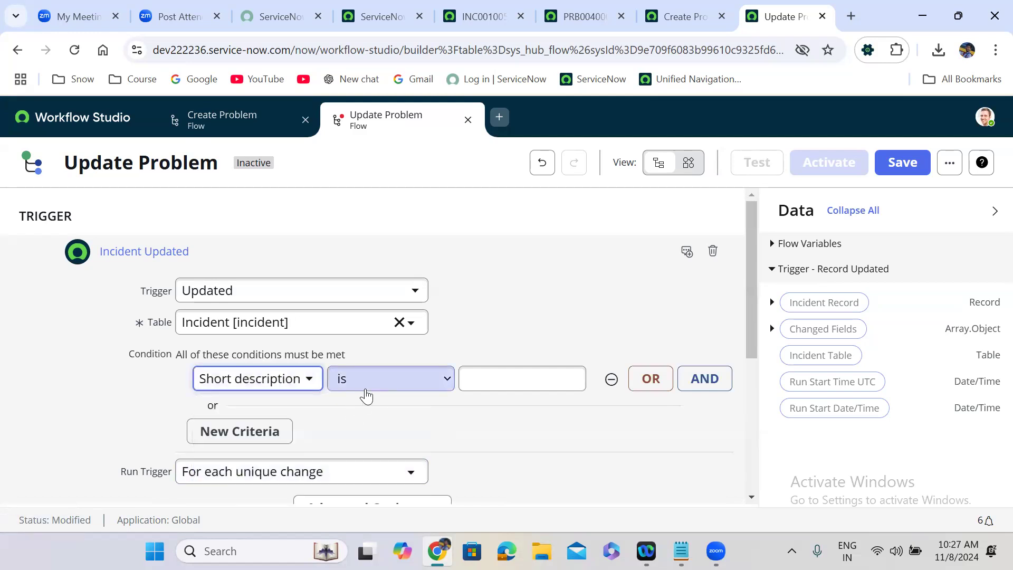
left_click(366, 393)
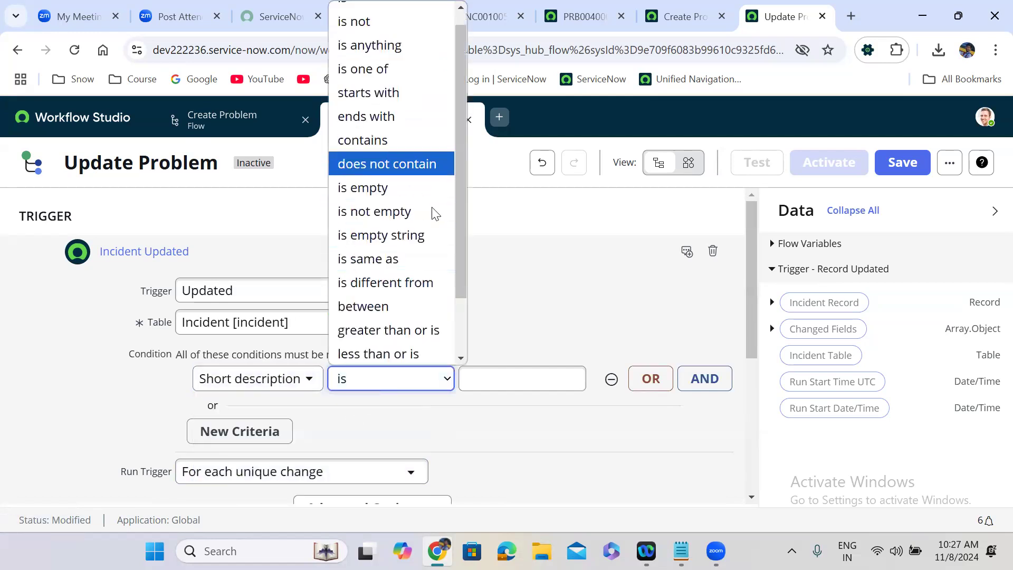
scroll(464, 308, "down", 2)
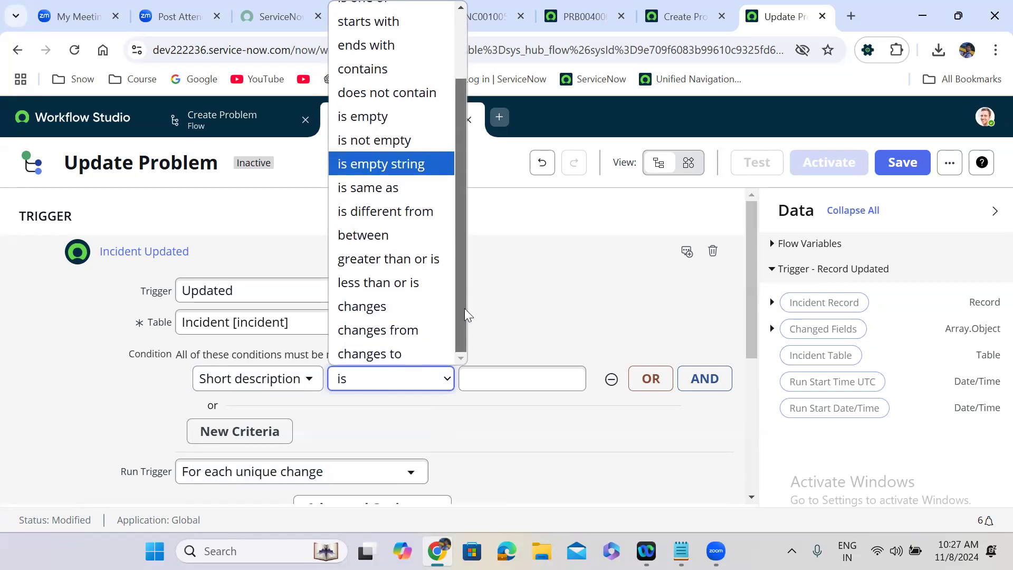
left_click(406, 306)
Step: Add an AND condition requiring that Problem is not empty, and finish the trigger setup
left_click(703, 381)
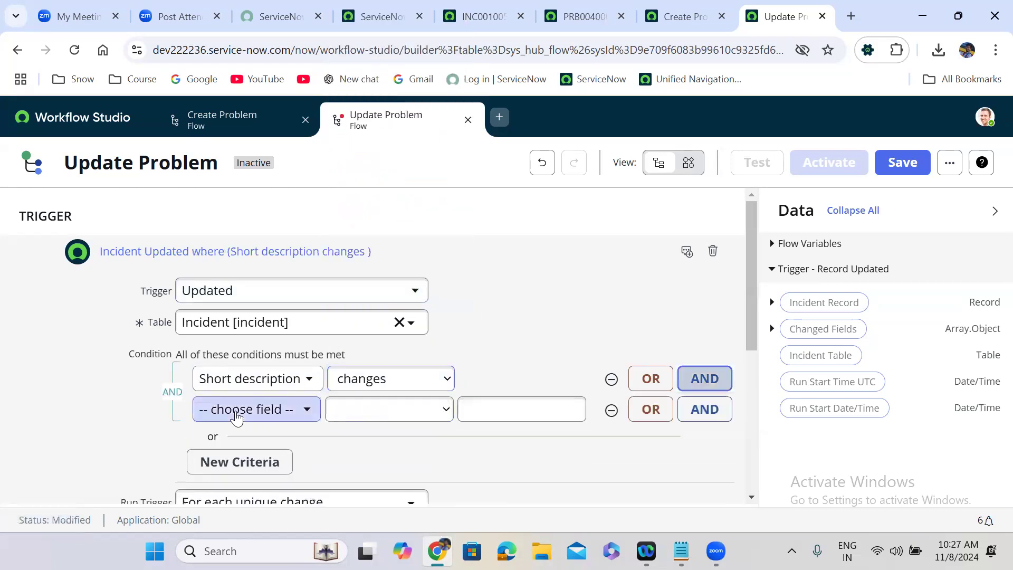
left_click(235, 416)
type("probl")
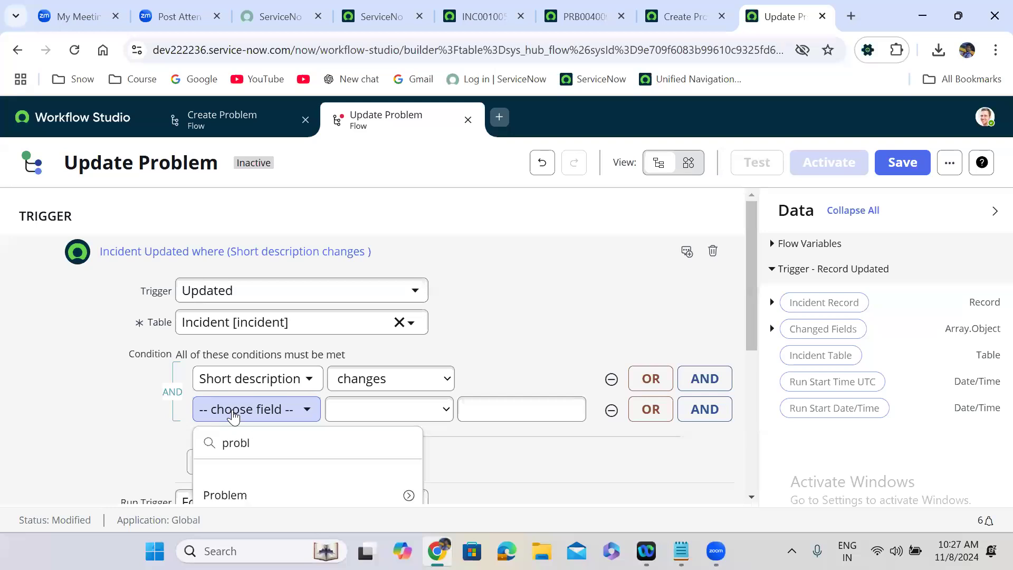
left_click(249, 494)
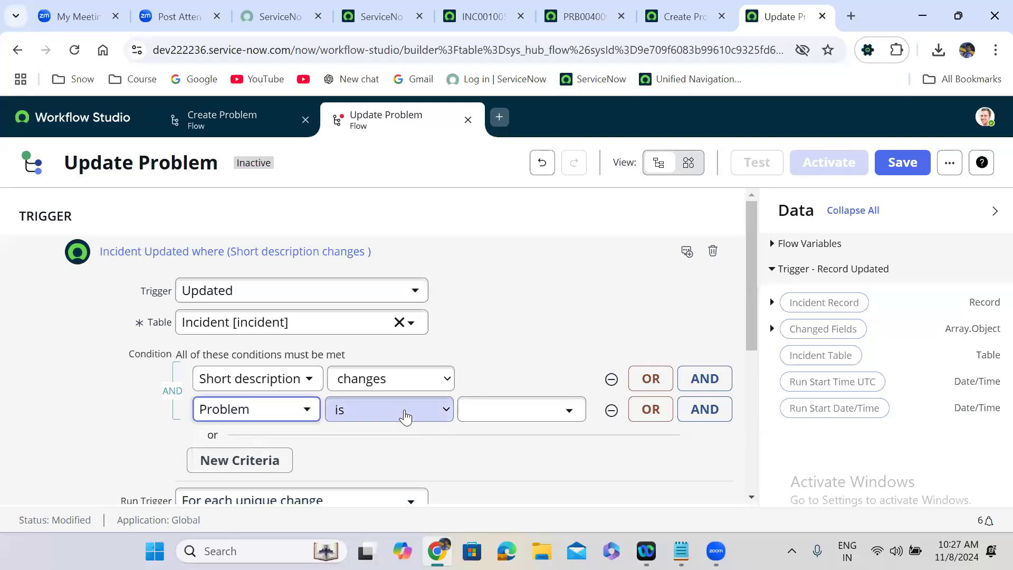
left_click(405, 417)
left_click(418, 125)
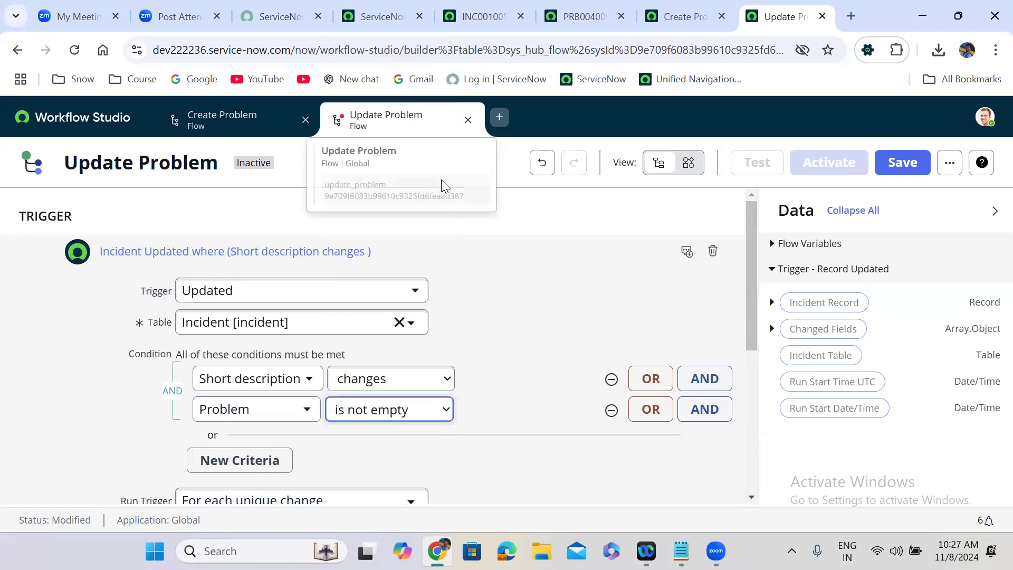
left_click_drag(750, 269, 754, 376)
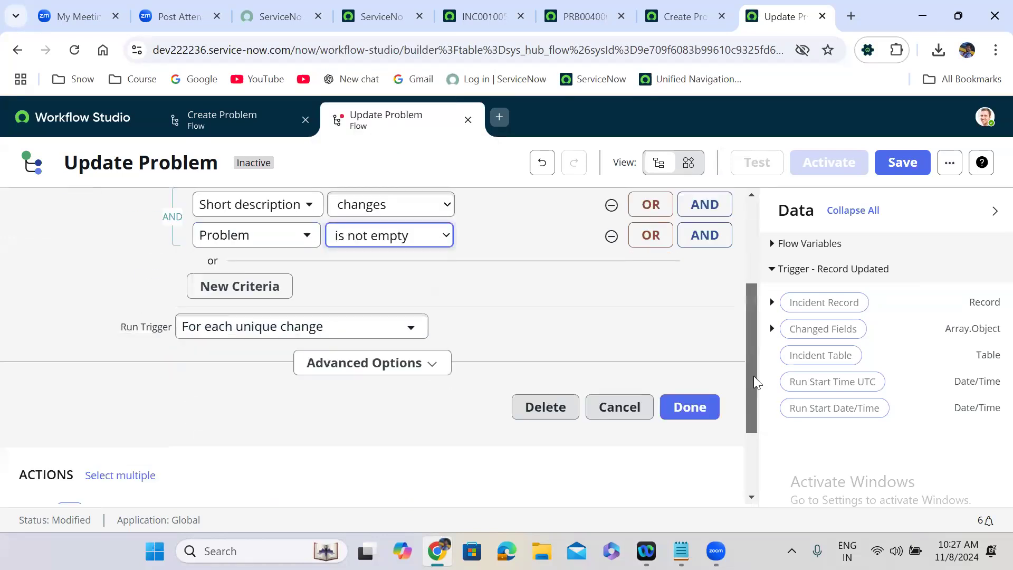
left_click(701, 364)
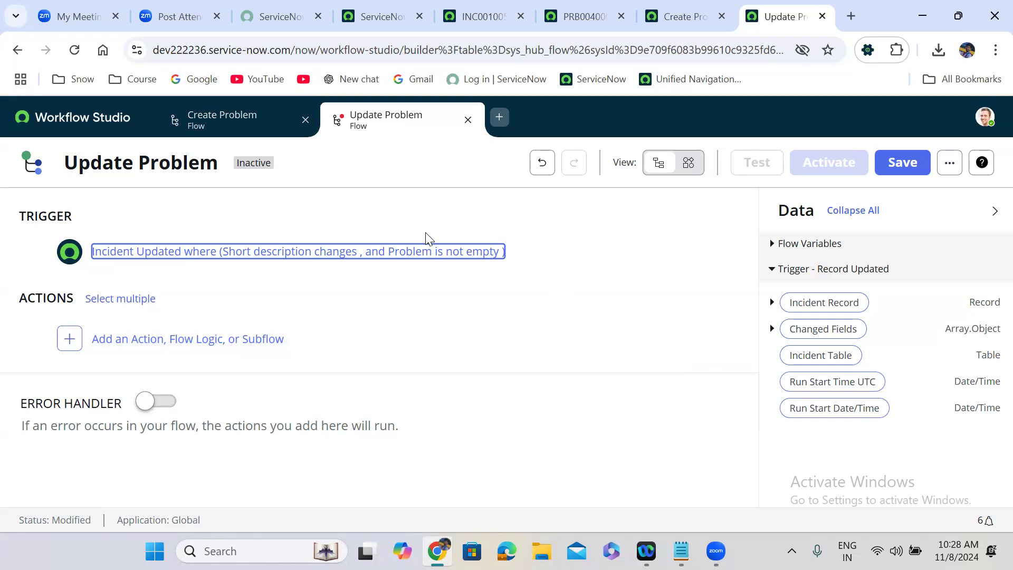
Step: Reopen the Incident Updated trigger to review its conditions and run setting, and close it without changes
left_click(530, 263)
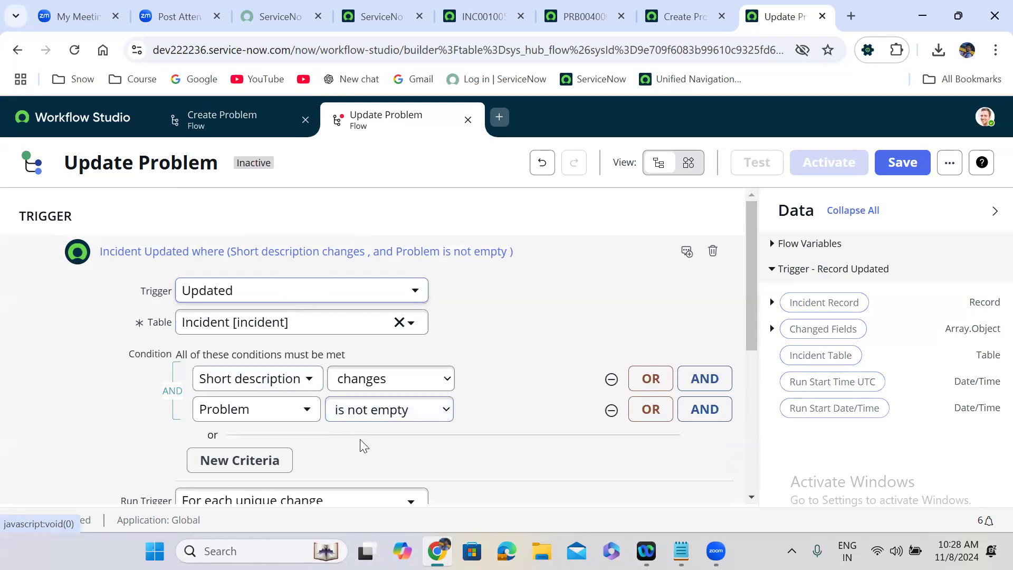
scroll(360, 447, "down", 2)
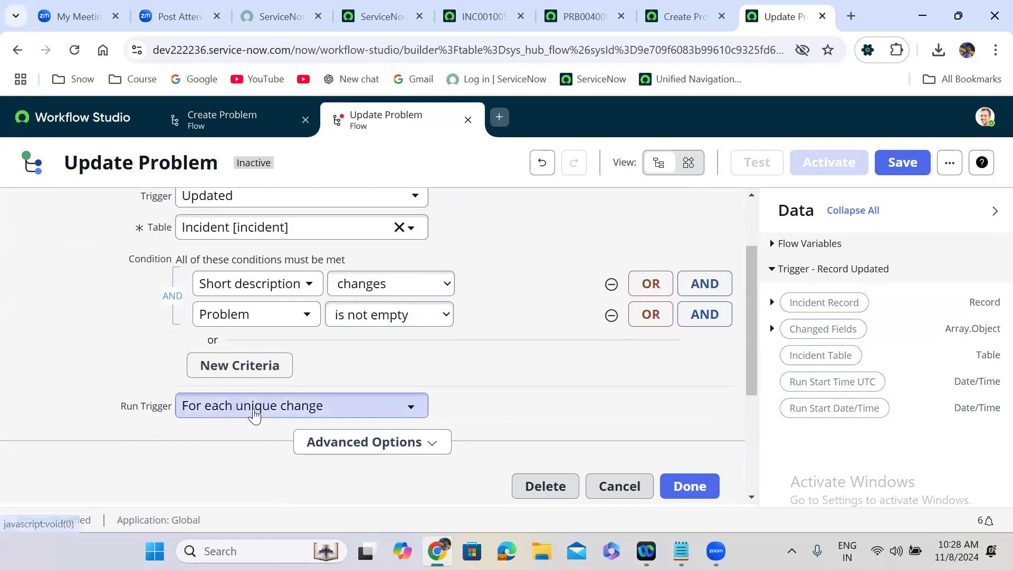
left_click(700, 489)
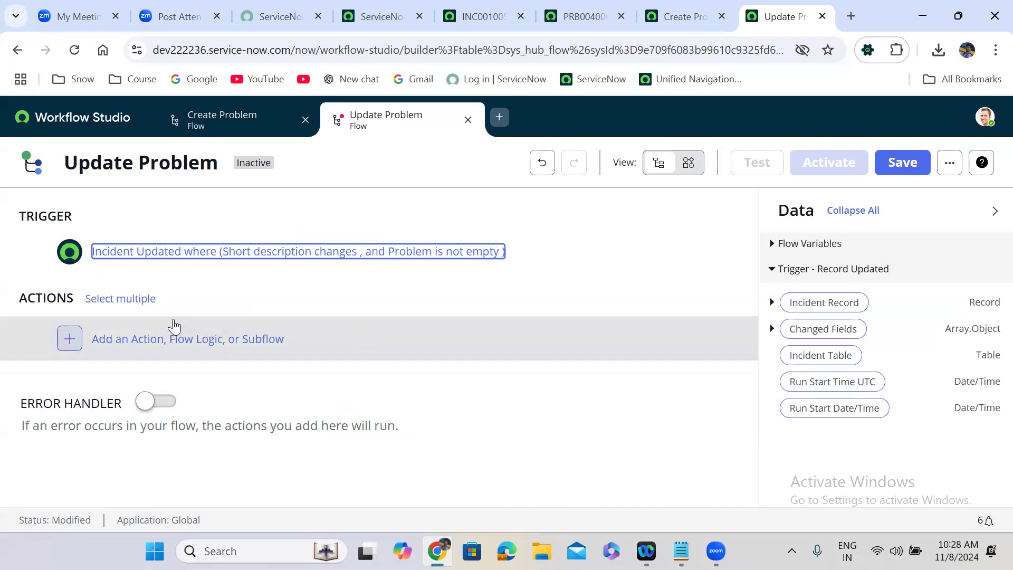
Step: Add an Update Record action to the Update Problem flow
left_click(161, 340)
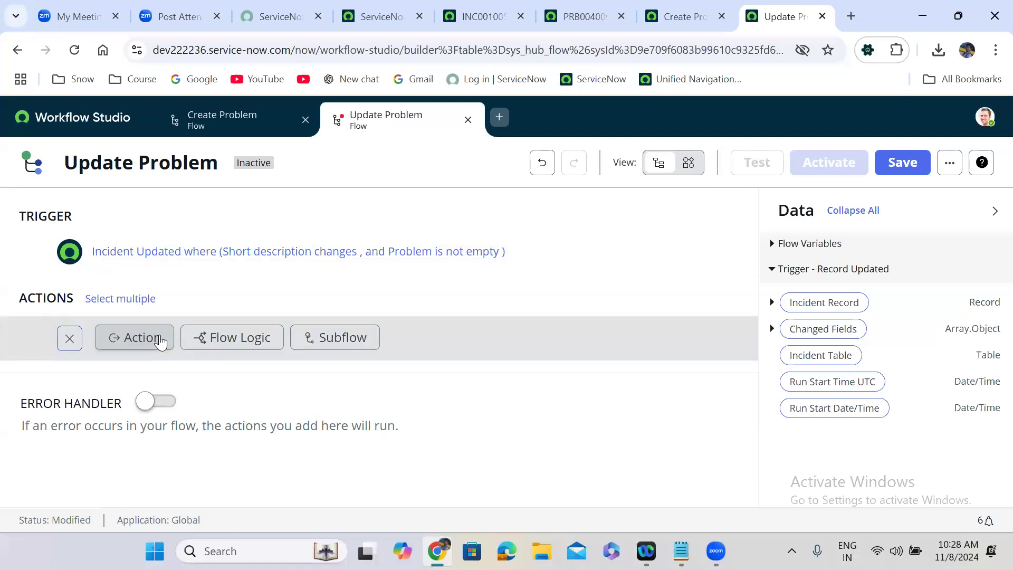
left_click(121, 340)
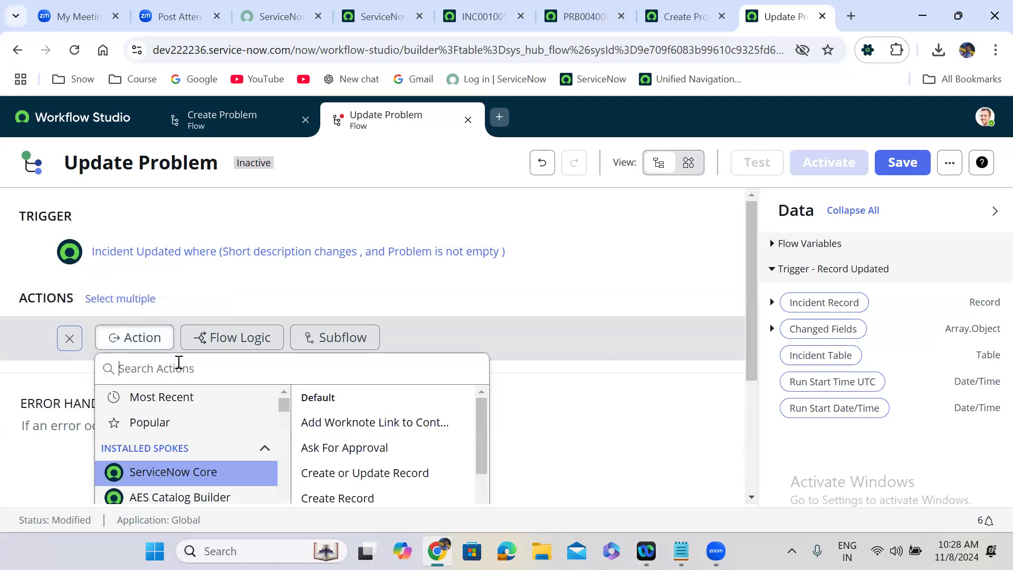
type("update reco")
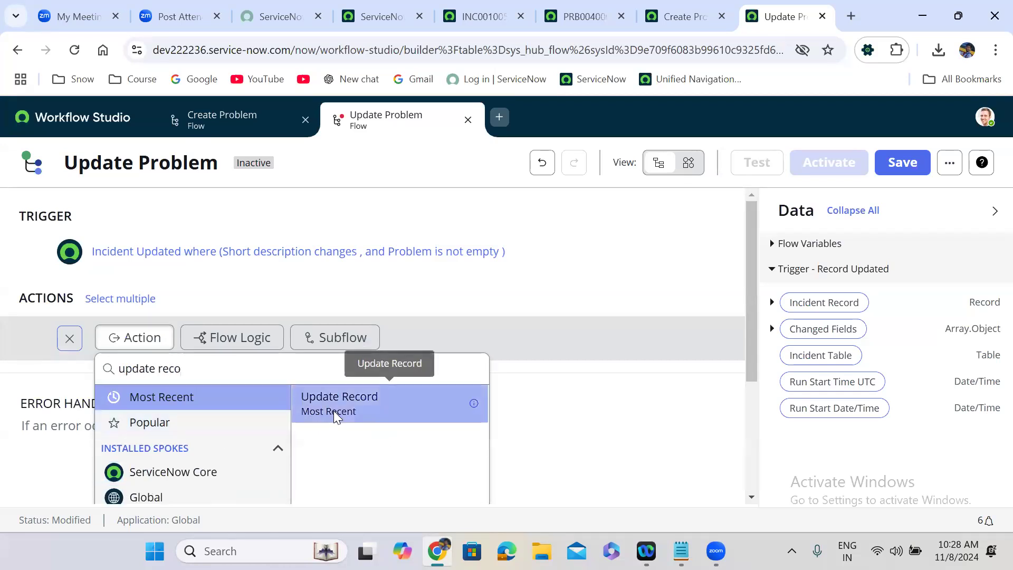
left_click(333, 410)
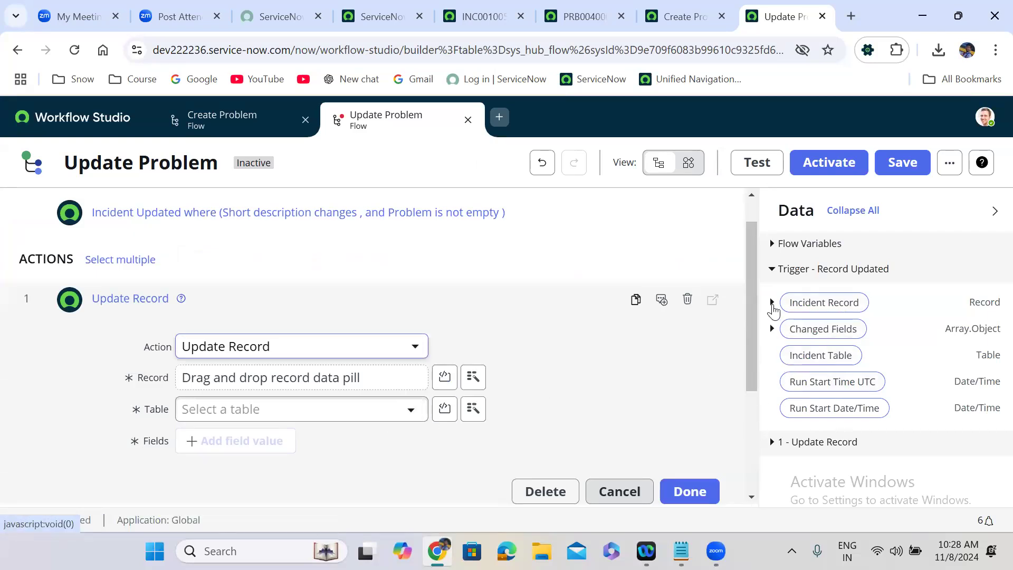
Step: Set the action's record to the Problem reference from the trigger's Incident Record data
left_click(771, 303)
left_click_drag(991, 262, 991, 405)
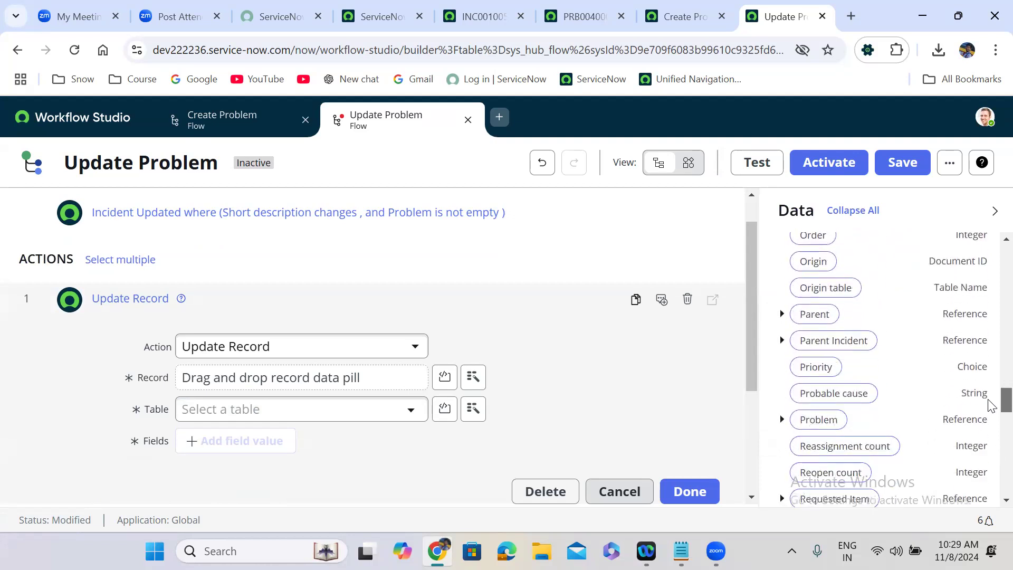
left_click_drag(834, 420, 248, 379)
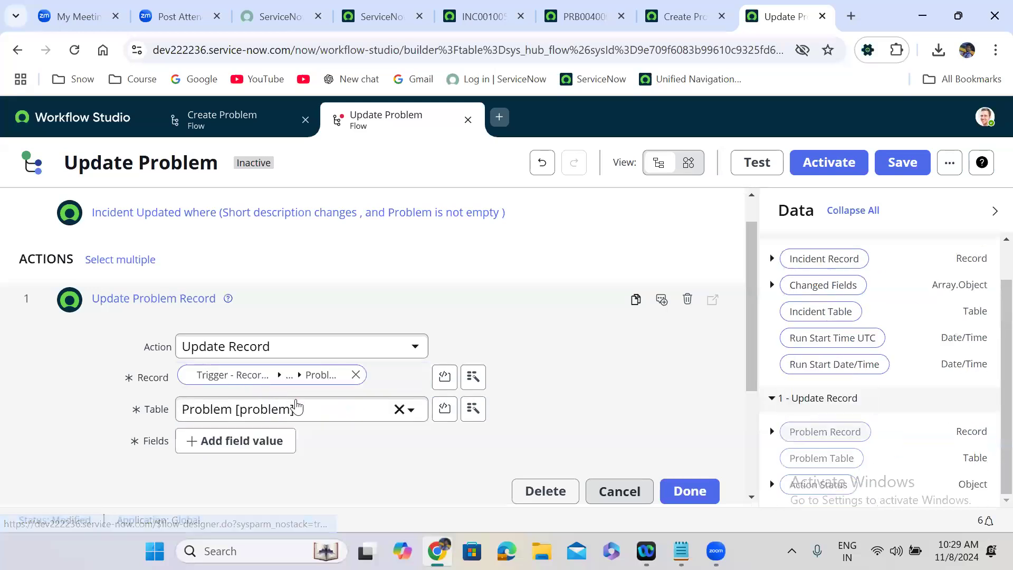
Step: Add the Problem statement field to the fields set by the Update Record action
left_click(253, 444)
left_click(272, 448)
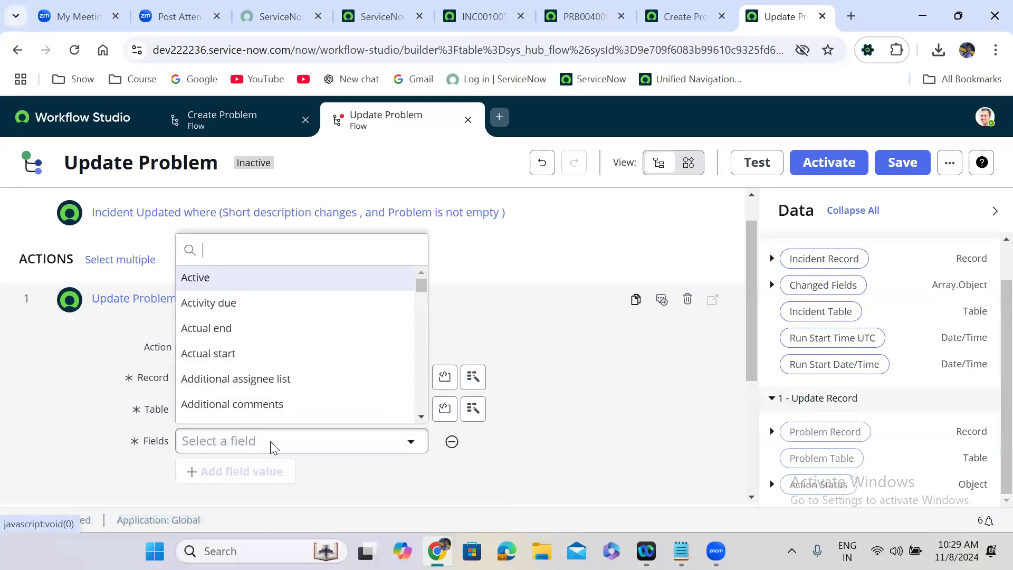
type("prob")
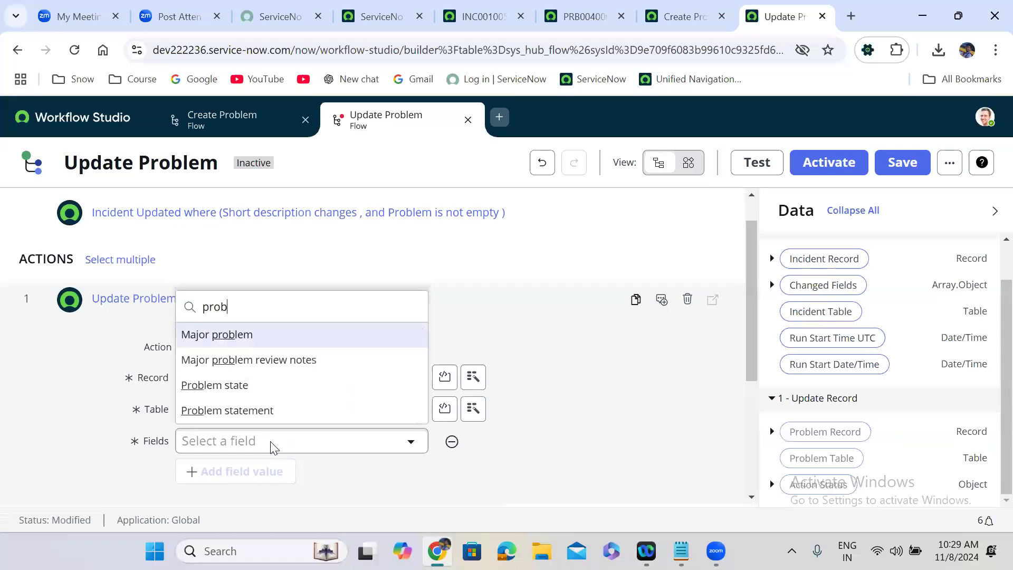
left_click(270, 411)
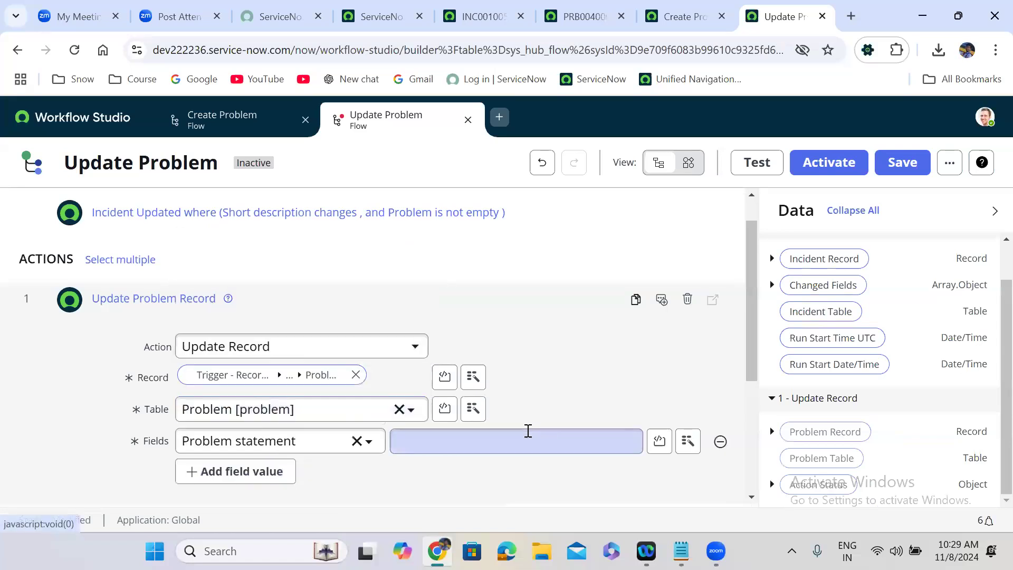
left_click(688, 441)
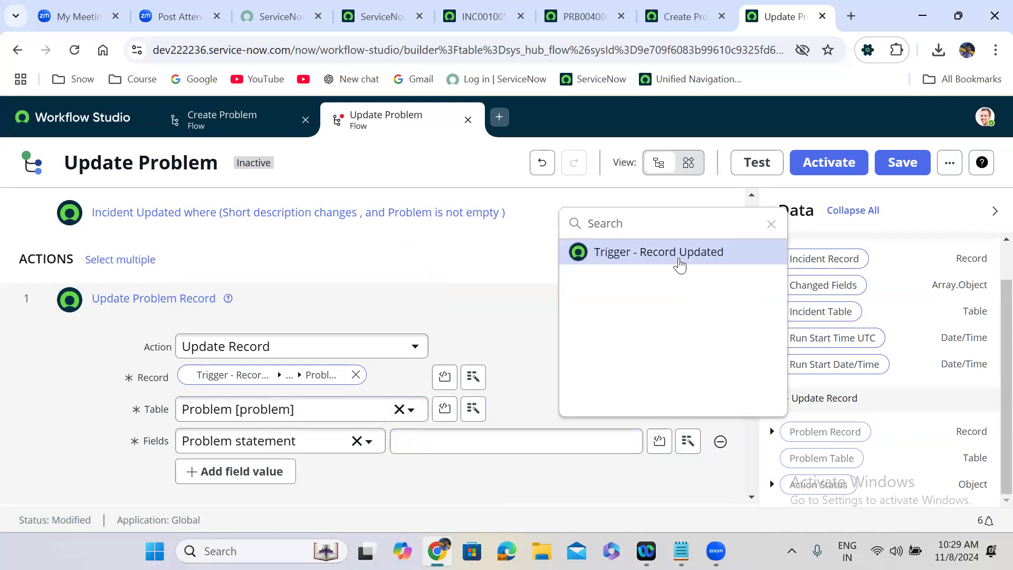
left_click(680, 253)
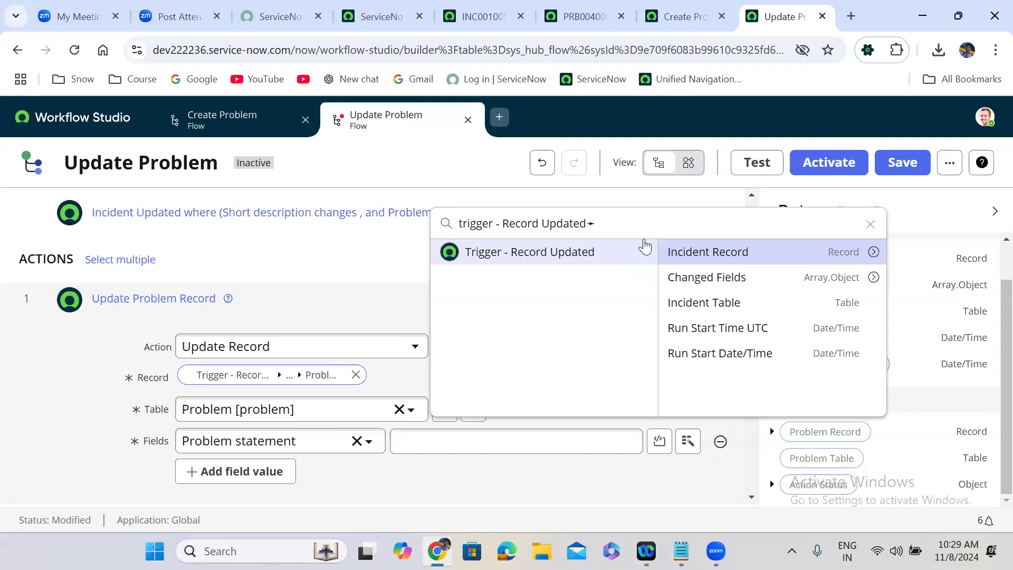
type("sho")
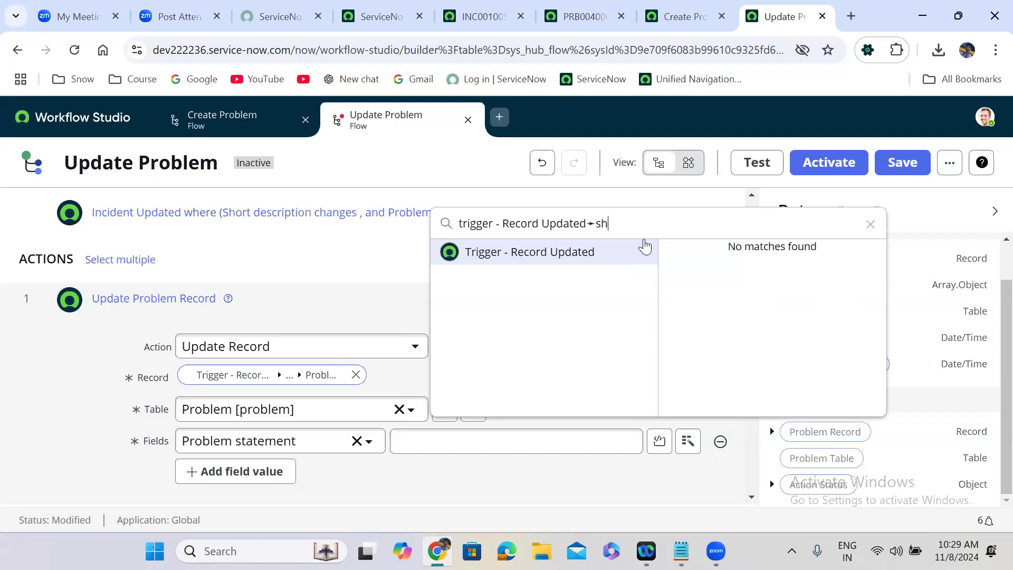
key("BackSpace")
key("BackSpace")
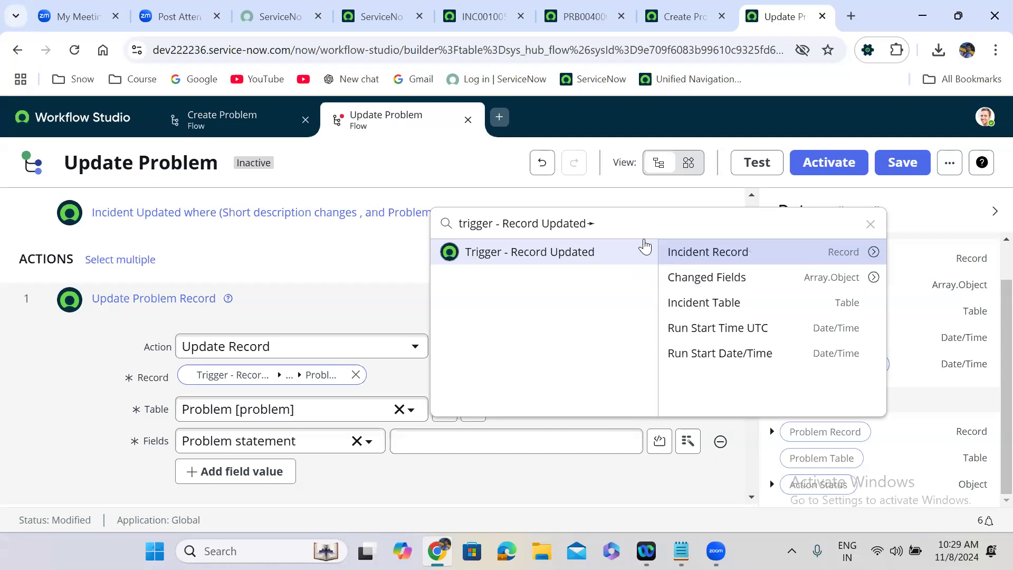
left_click(737, 256)
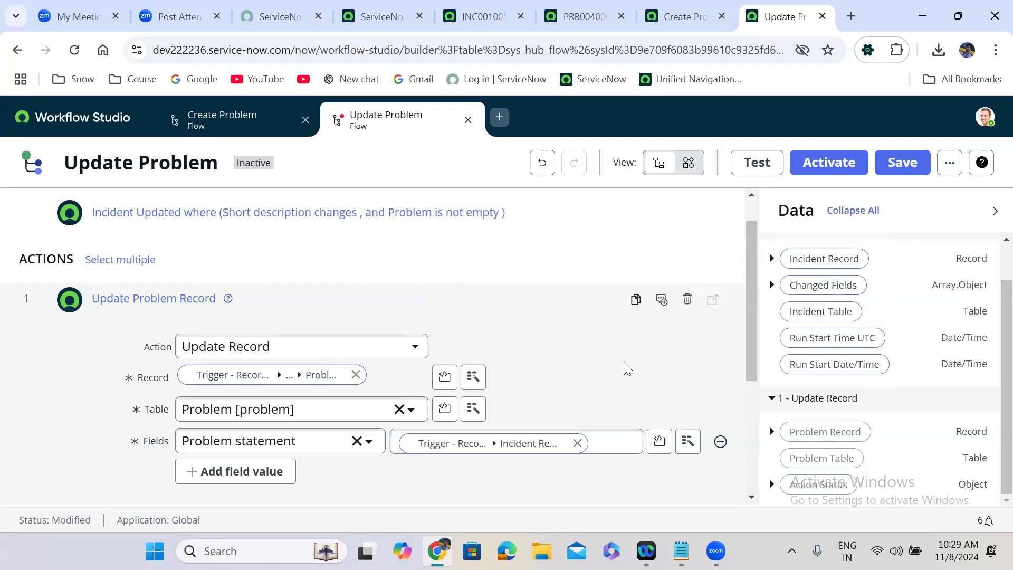
left_click(579, 447)
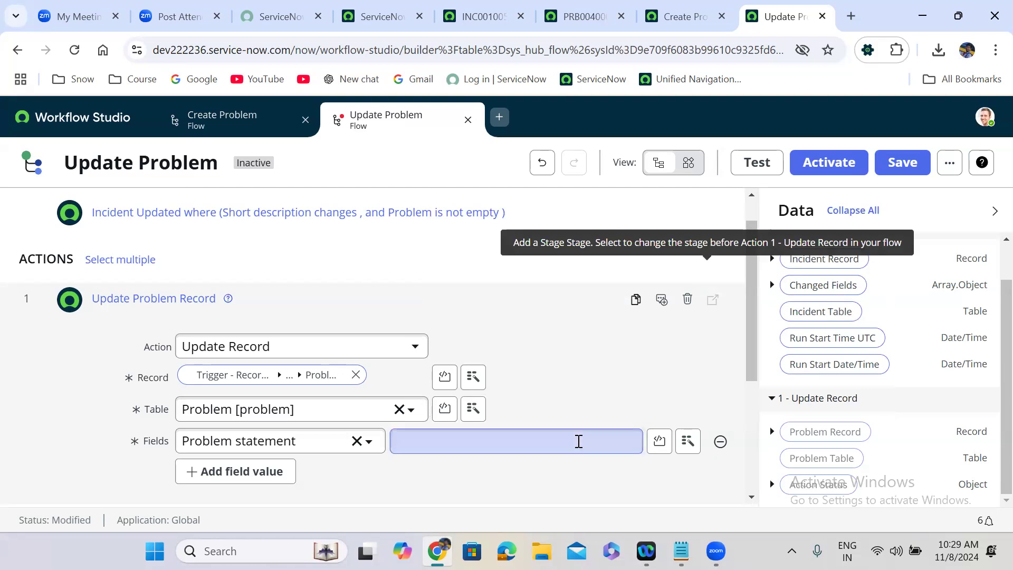
Step: Set the Problem statement value to the Incident Record data from the Record Updated trigger
left_click(688, 441)
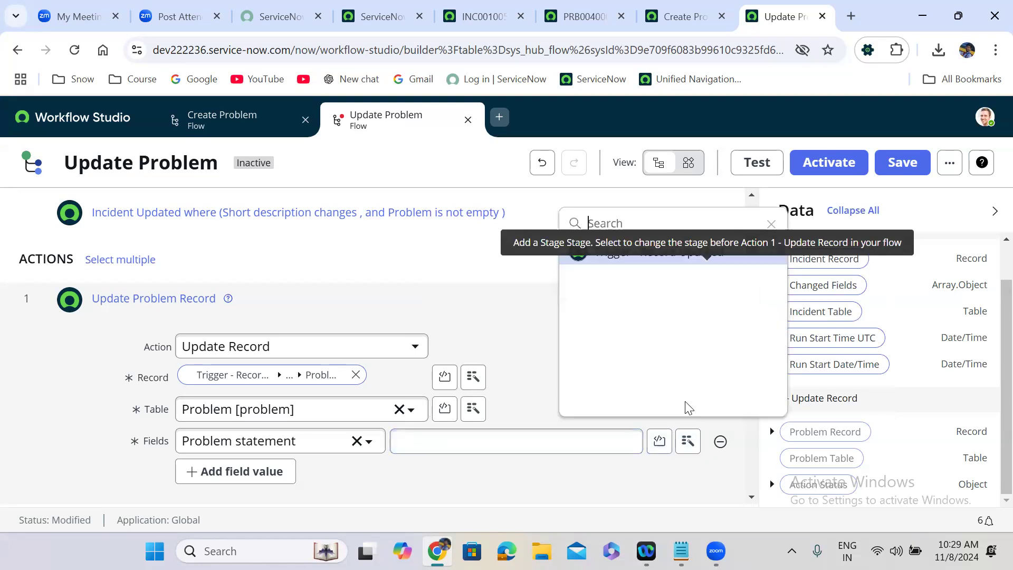
left_click(664, 264)
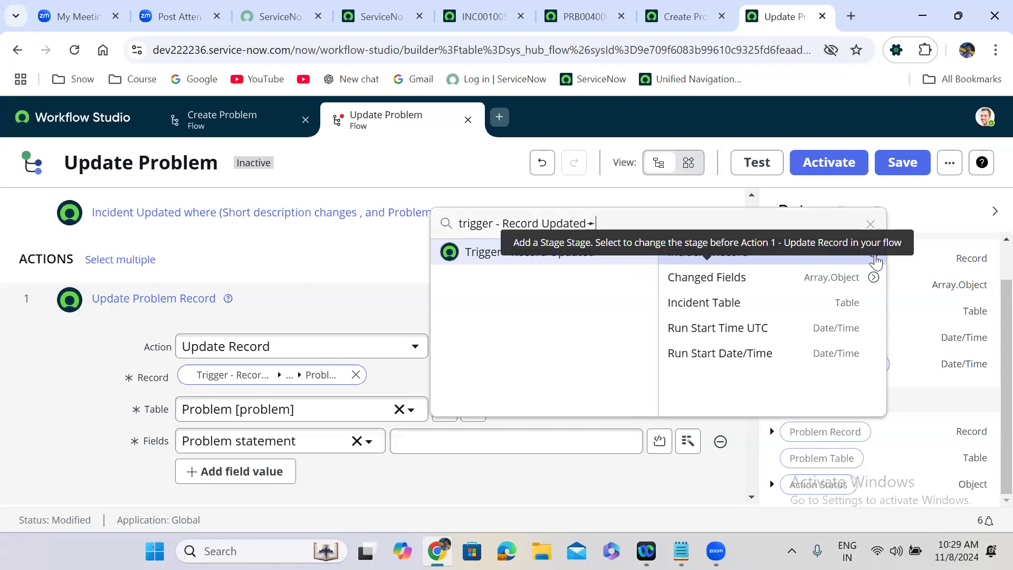
left_click(832, 264)
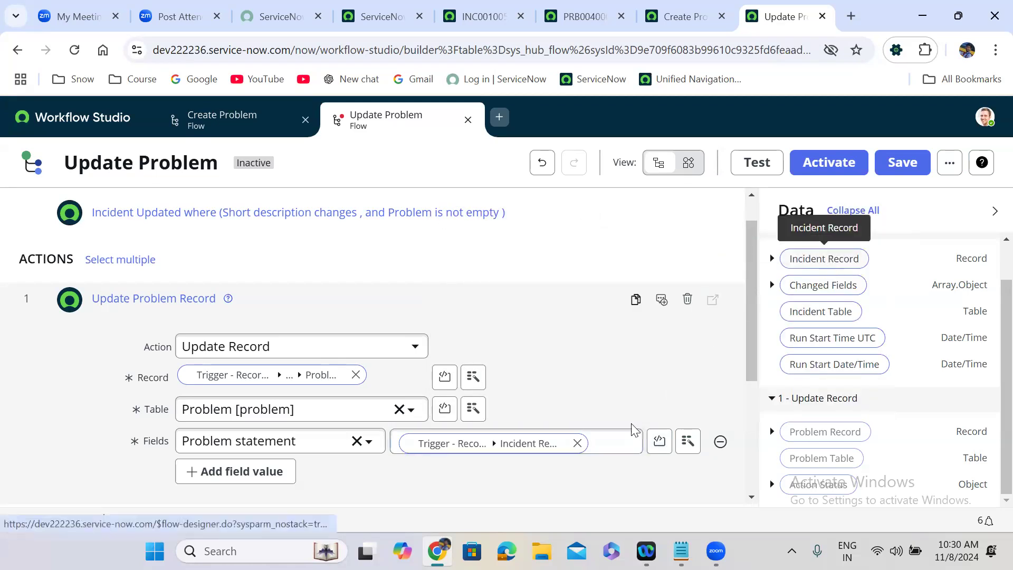
Step: Replace the Problem statement value with the trigger Incident Record's Short description and finish editing the Update Record action
left_click(579, 443)
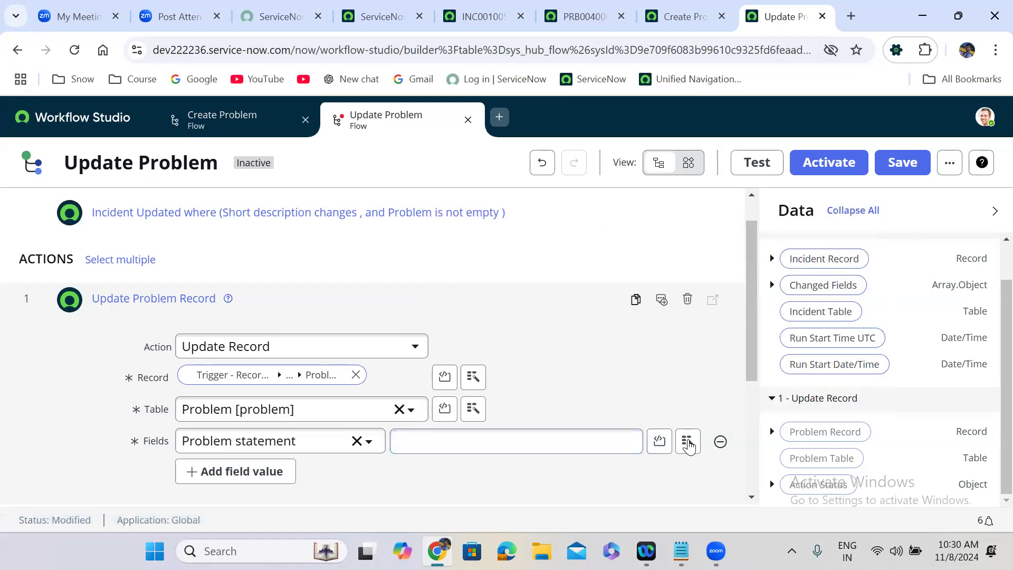
left_click(687, 441)
left_click(718, 253)
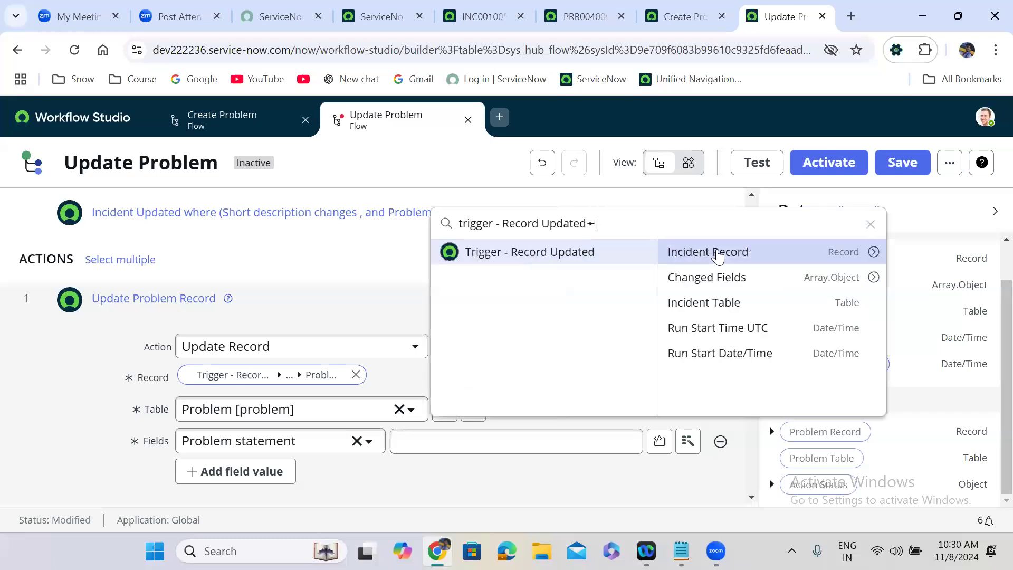
left_click(875, 253)
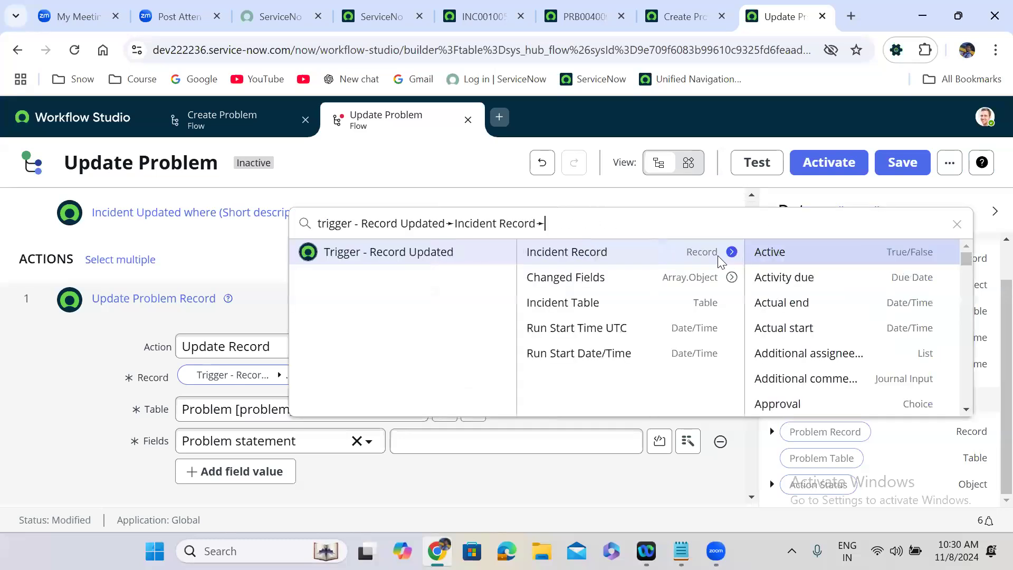
type("short")
left_click(781, 261)
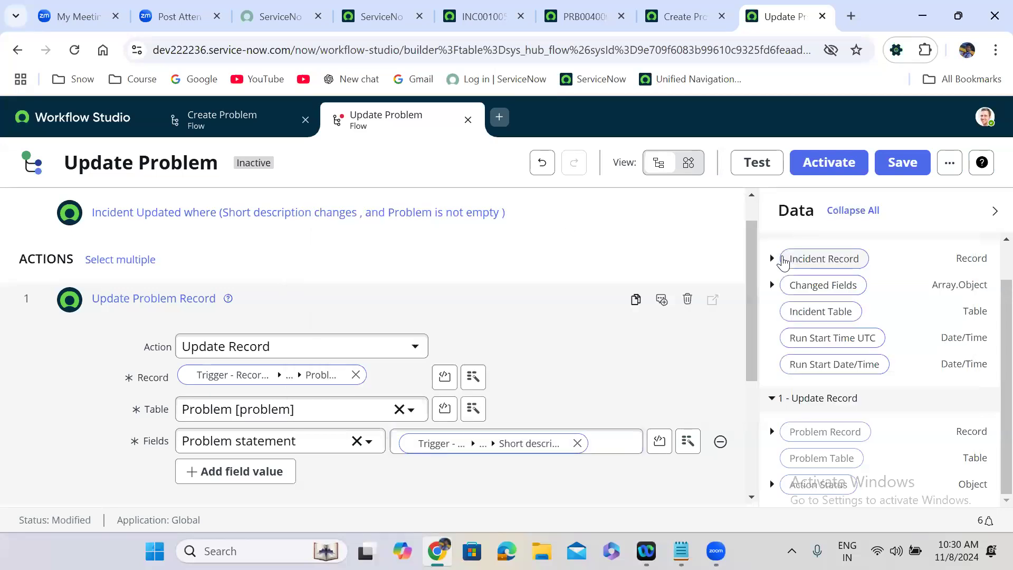
left_click_drag(753, 294, 755, 348)
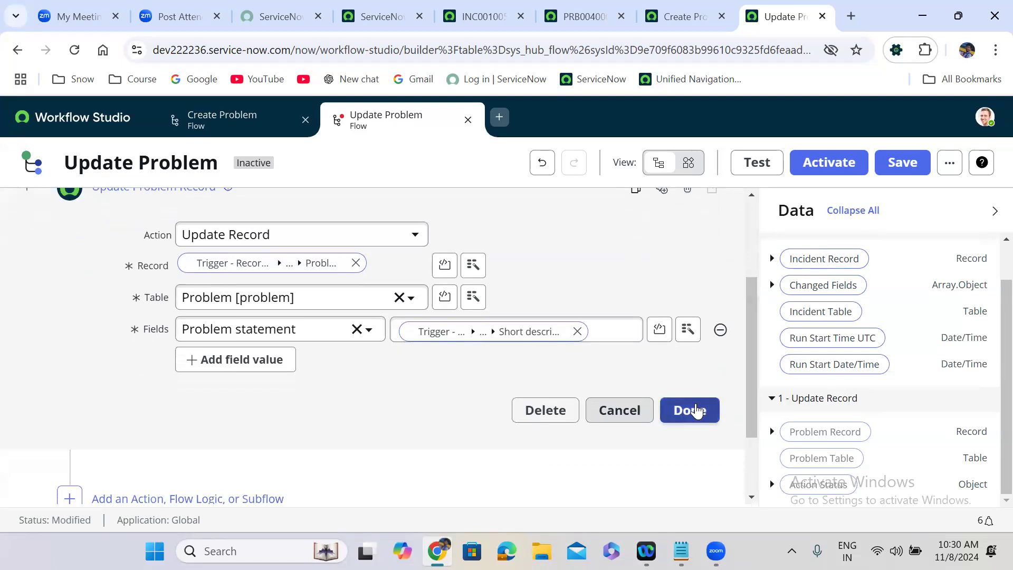
left_click(690, 410)
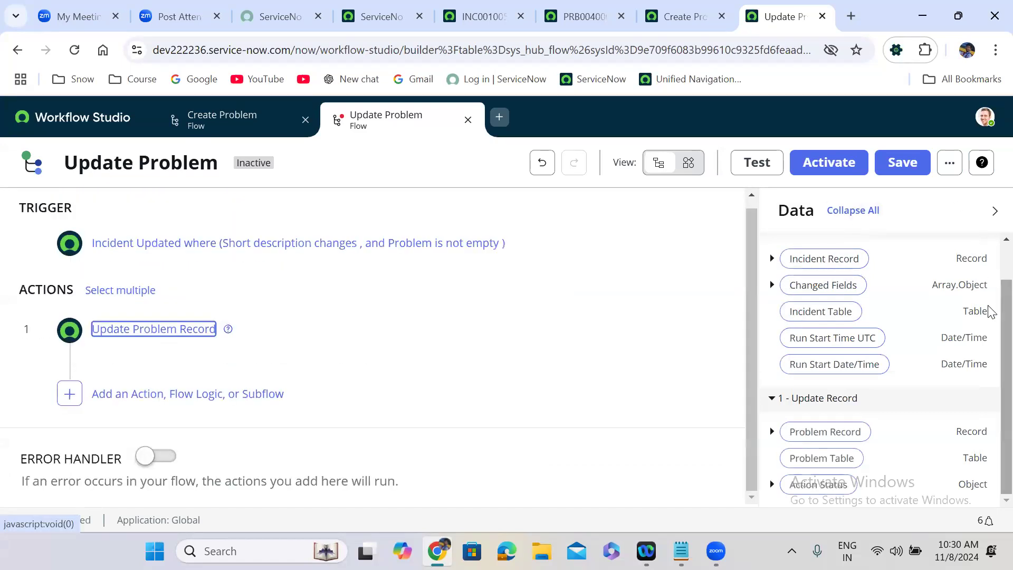
Step: Save the Update Problem flow and activate it
scroll(988, 263, "up", 2)
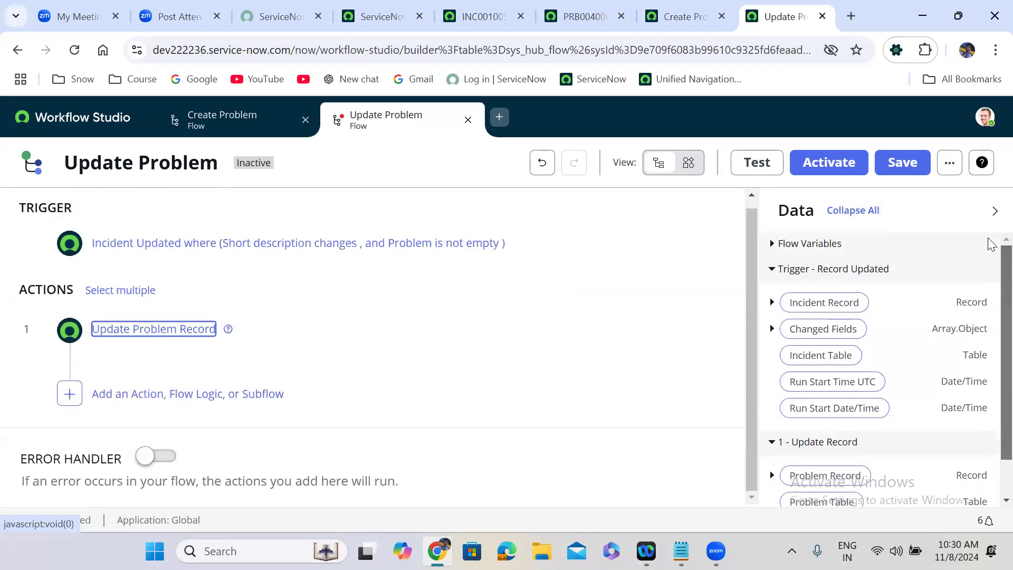
left_click(903, 163)
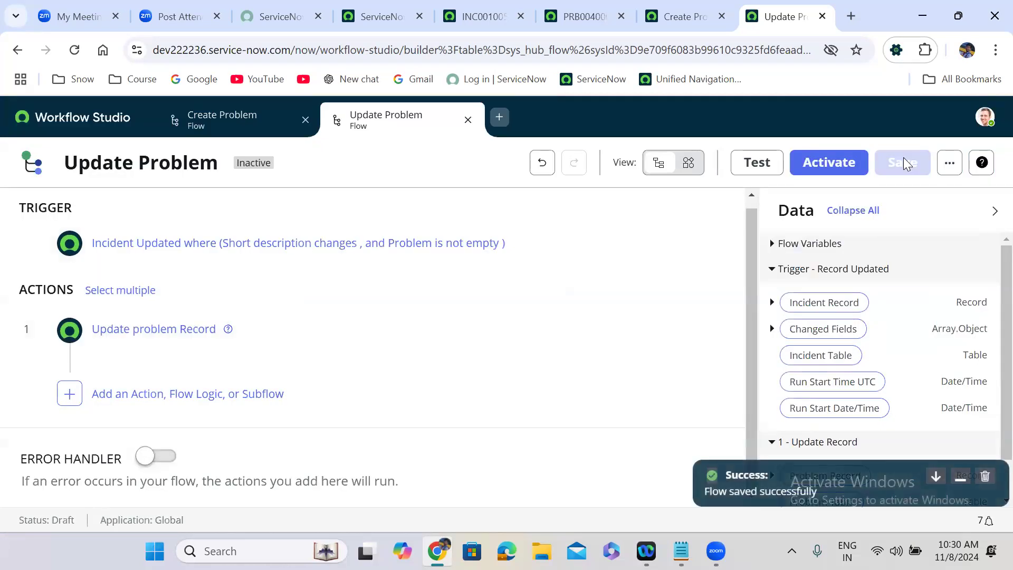
left_click(828, 163)
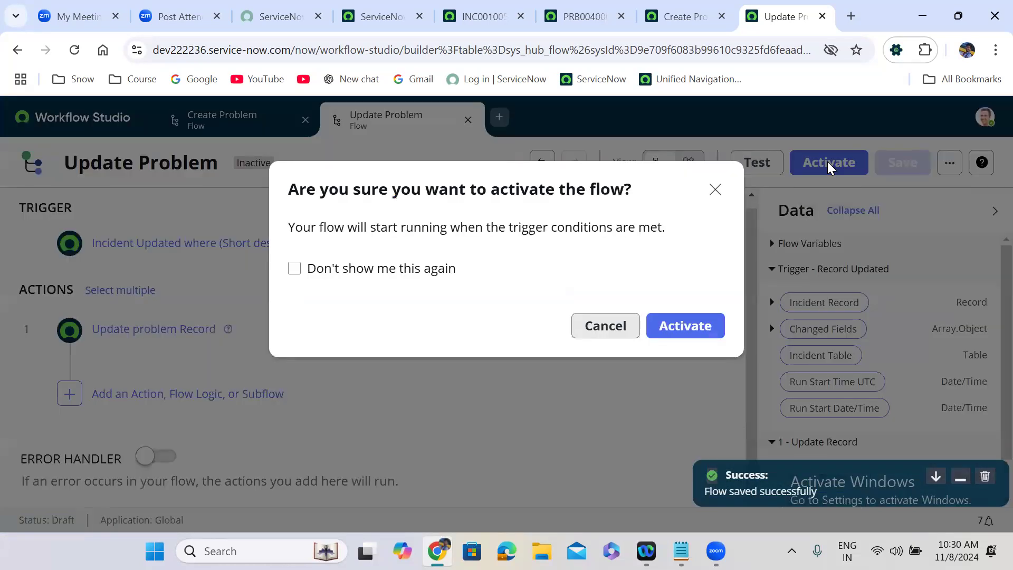
left_click(688, 327)
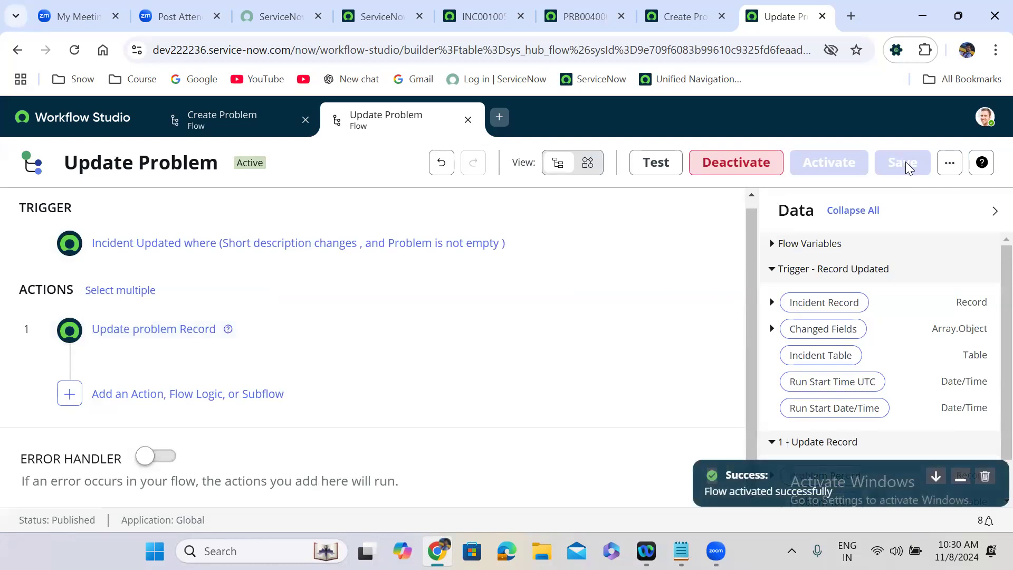
Step: Close the PRB0040002 record and open the problem linked to incident INC0010052 in a new browser tab
left_click(488, 6)
left_click(576, 8)
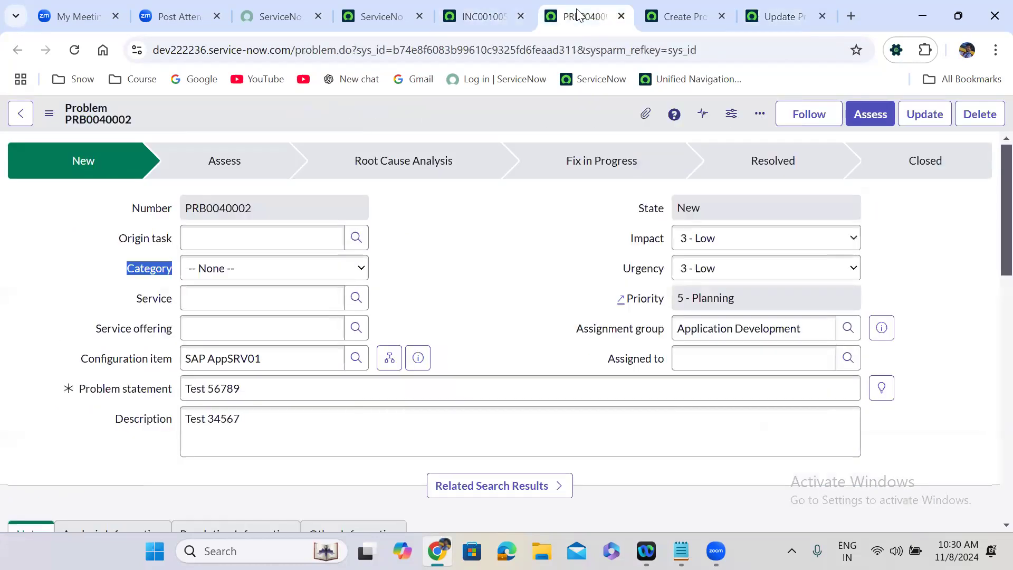
left_click(621, 17)
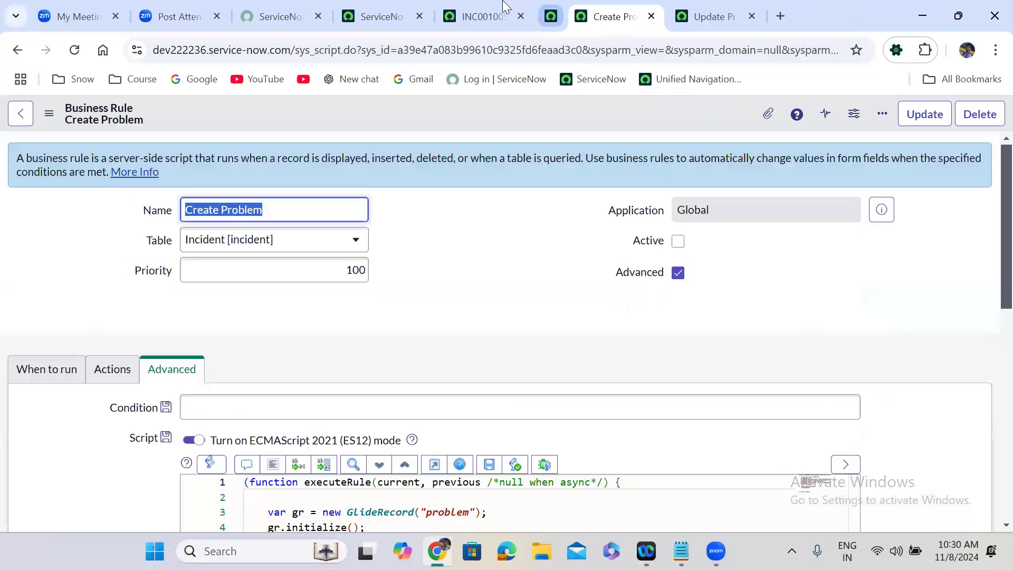
left_click(506, 6)
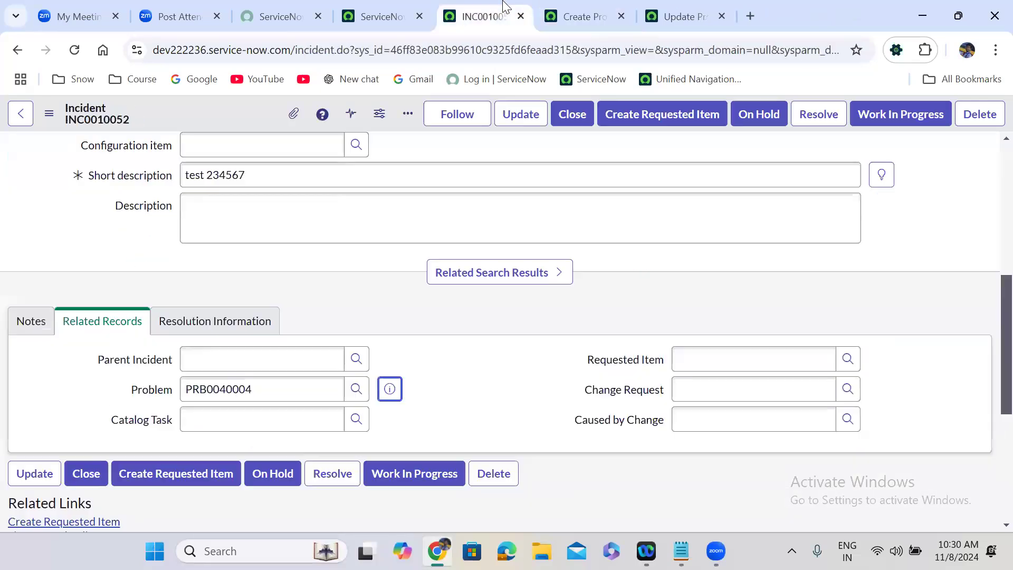
left_click(389, 391, "ctrl")
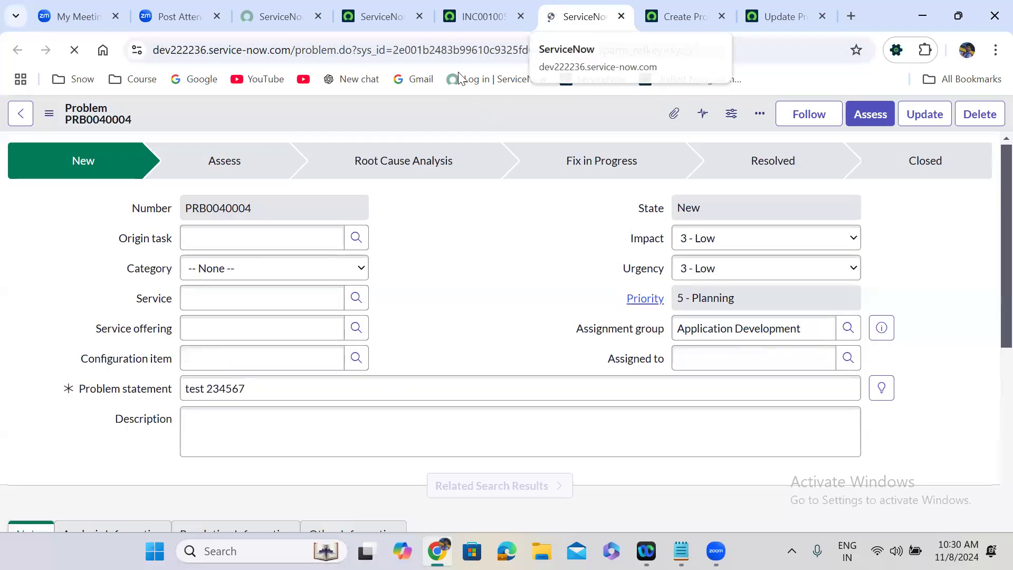
Step: Append a first name to the incident's short description, save it, and check the linked problem's Problem statement
left_click(456, 19)
triple_click(293, 181)
left_click(294, 181)
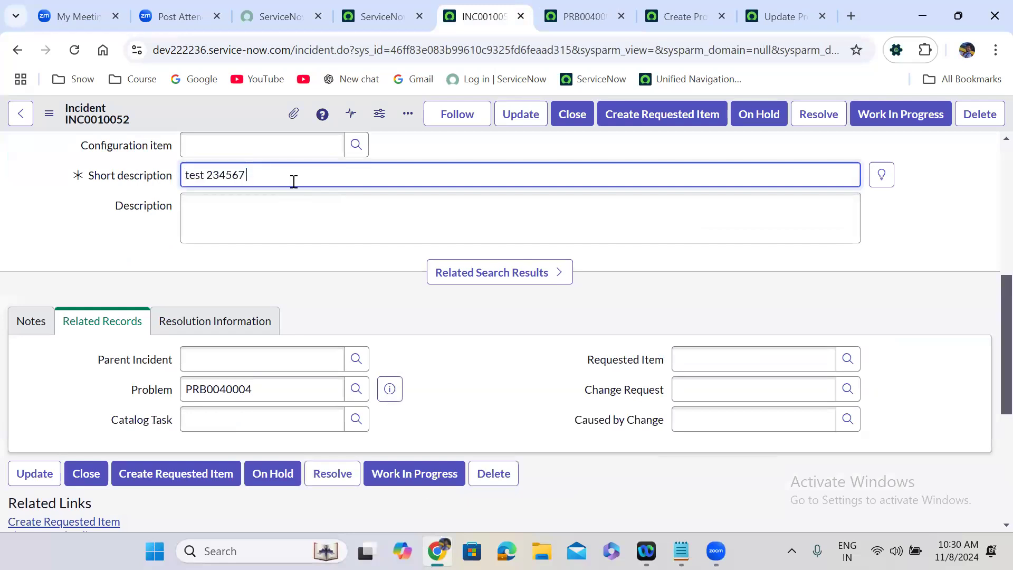
right_click(251, 105)
left_click(265, 116)
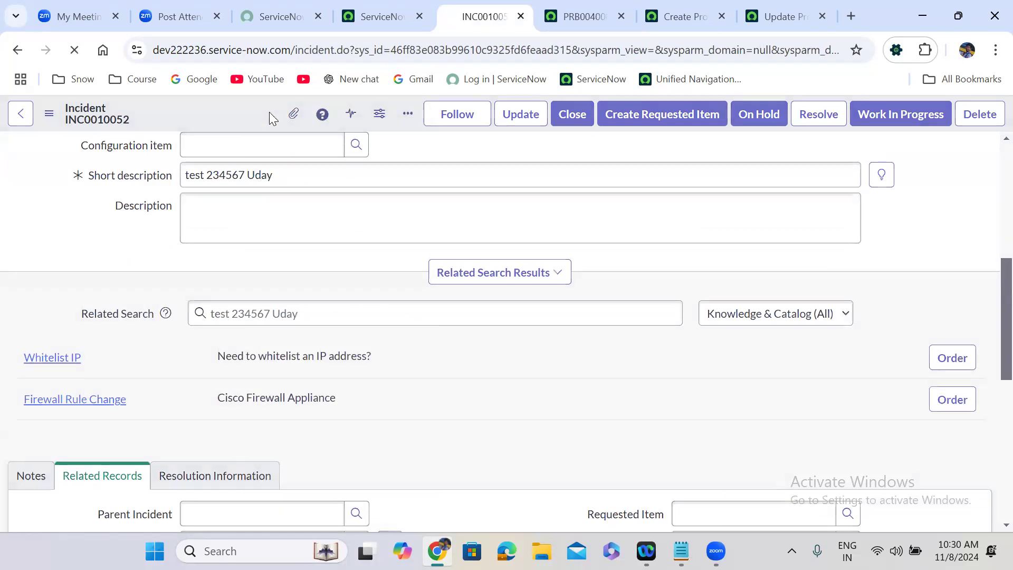
left_click(548, 8)
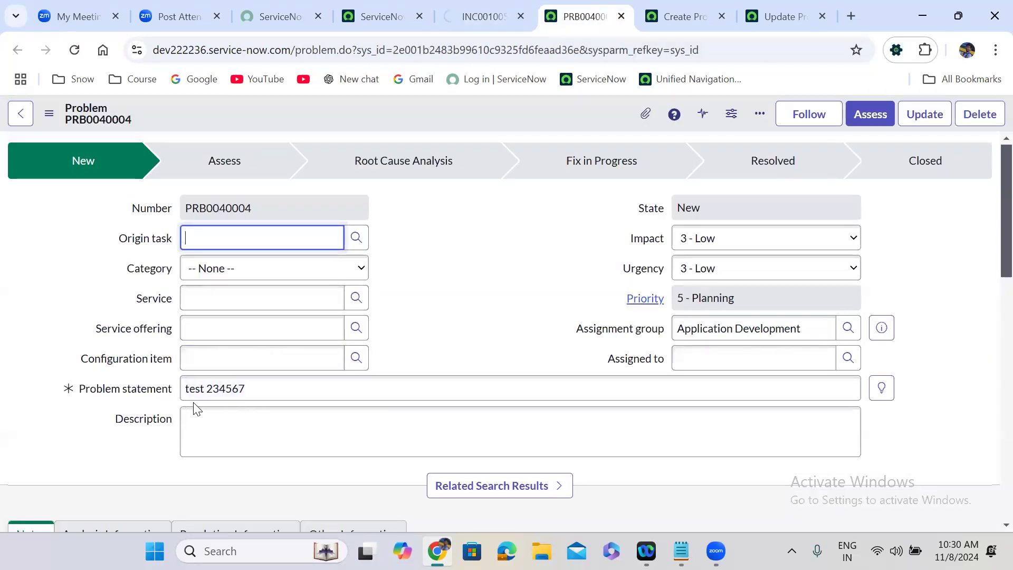
double_click(265, 389)
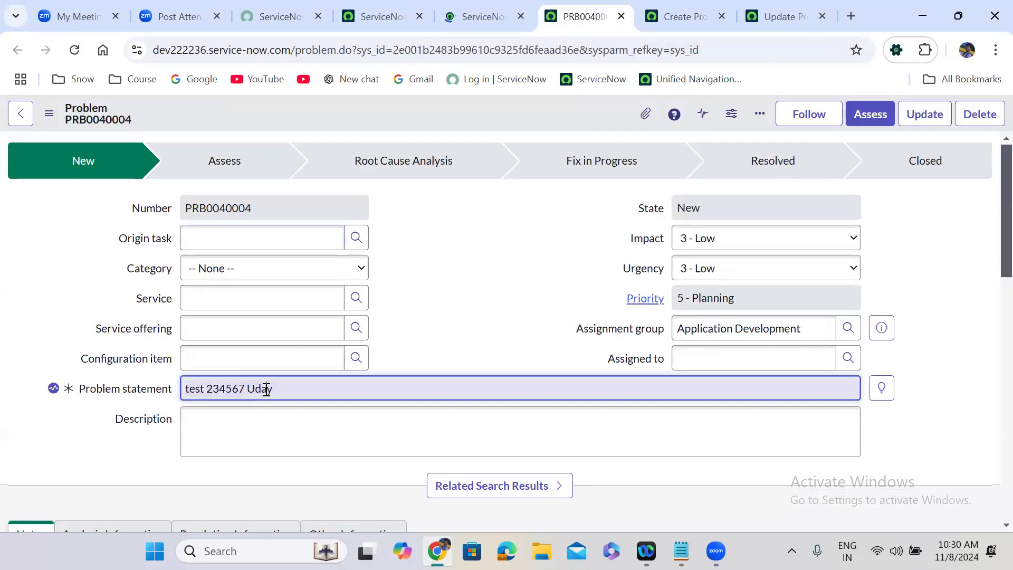
left_click(431, 340)
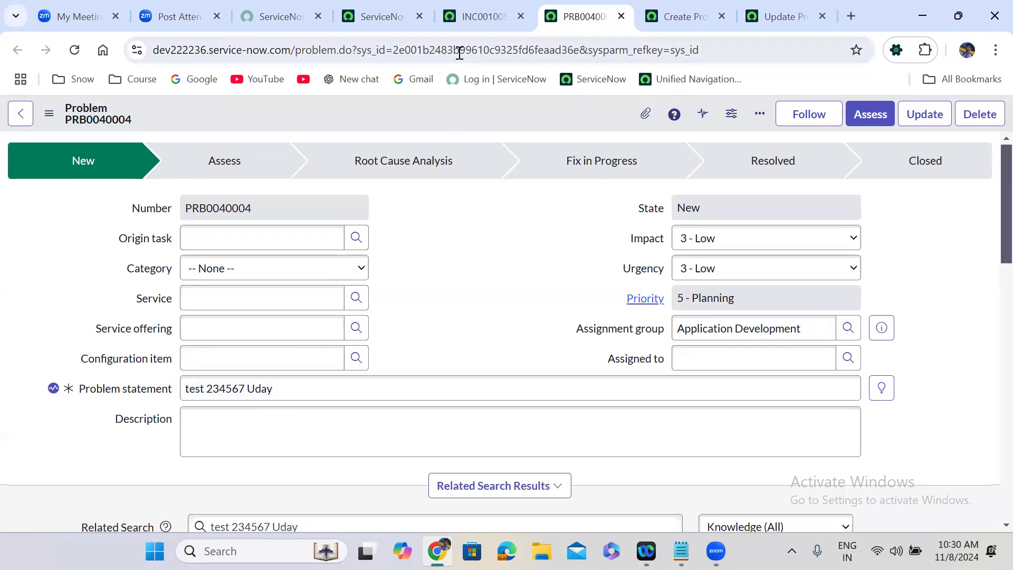
Step: Append a surname to the incident's short description, save it, and recheck the linked problem's Problem statement
left_click(470, 21)
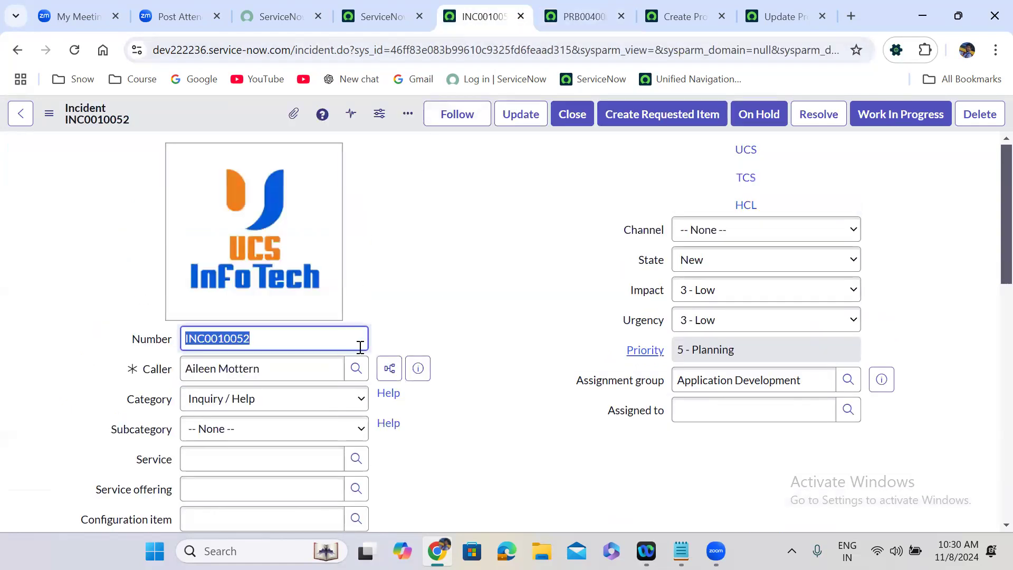
scroll(464, 433, "down", 4)
left_click(320, 333)
type("Gadiparthi")
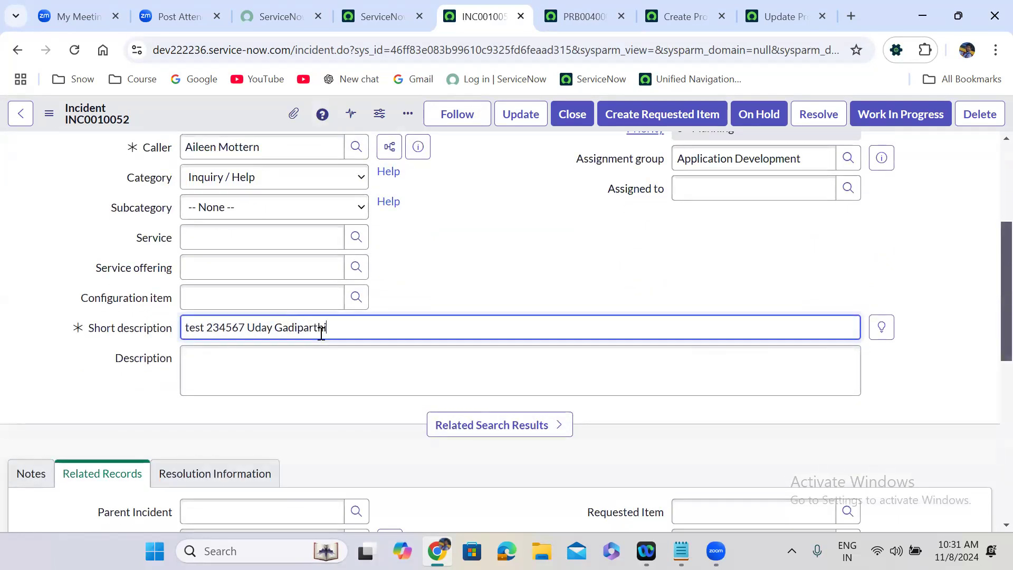
right_click(237, 109)
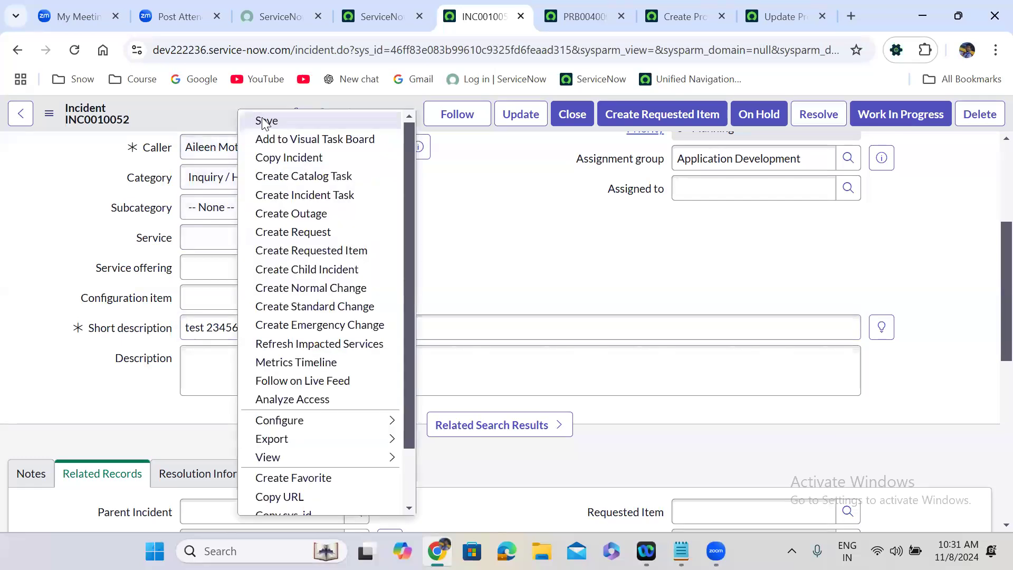
left_click(263, 121)
key("ctrl+Tab")
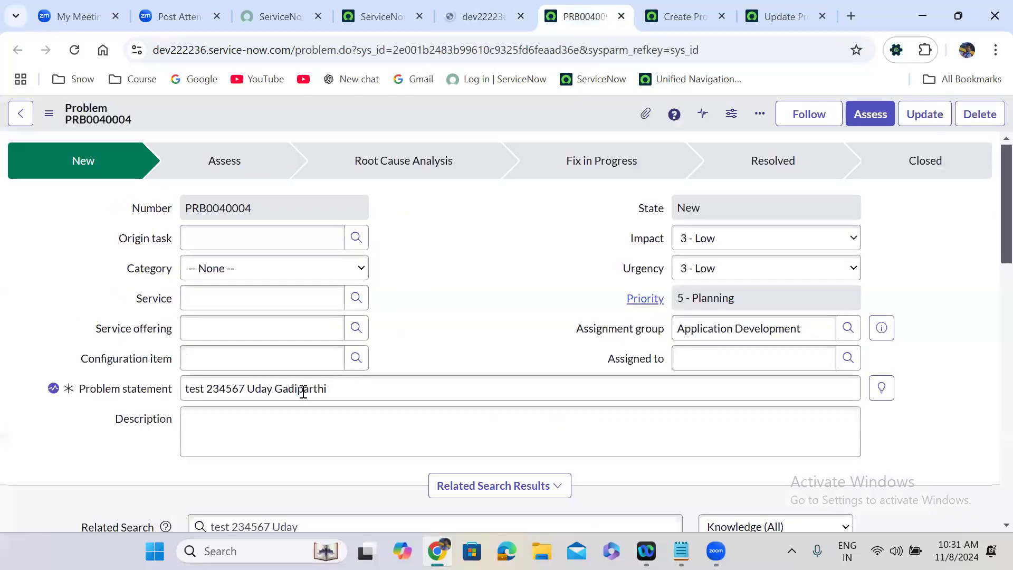
double_click(304, 393)
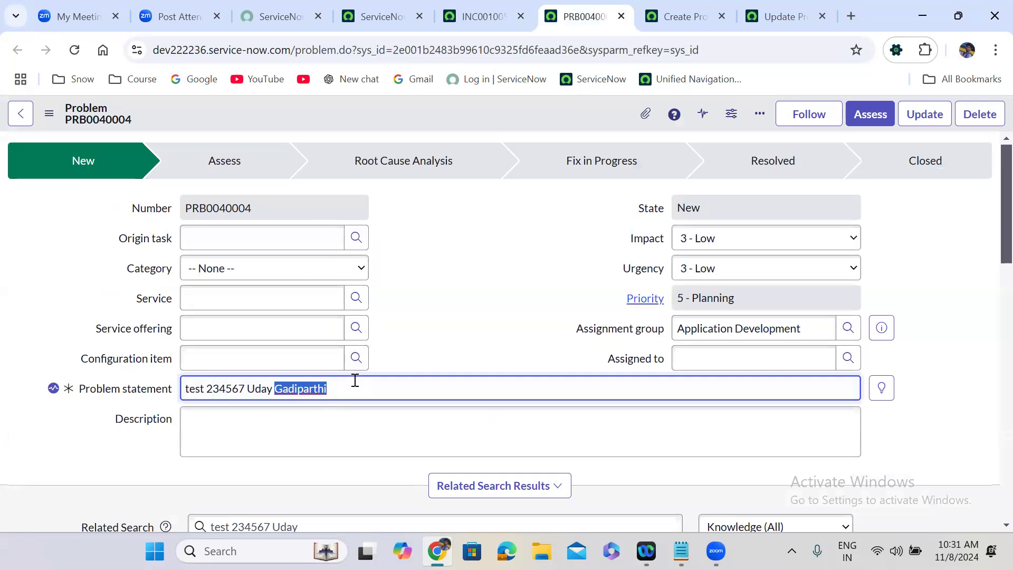
left_click(389, 354)
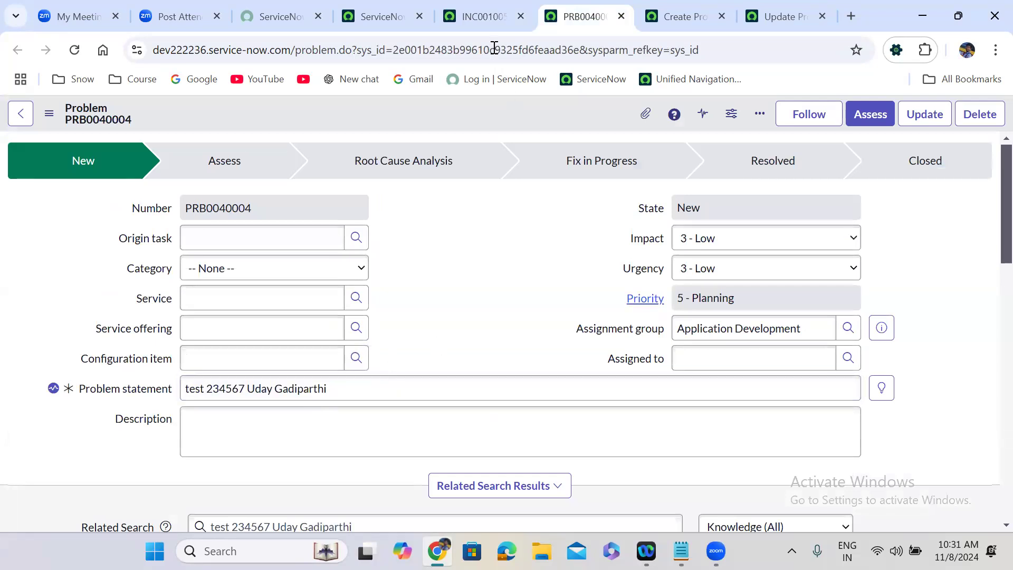
Step: Preview the problem record referenced in the incident's related records and return to the problem form
left_click(484, 17)
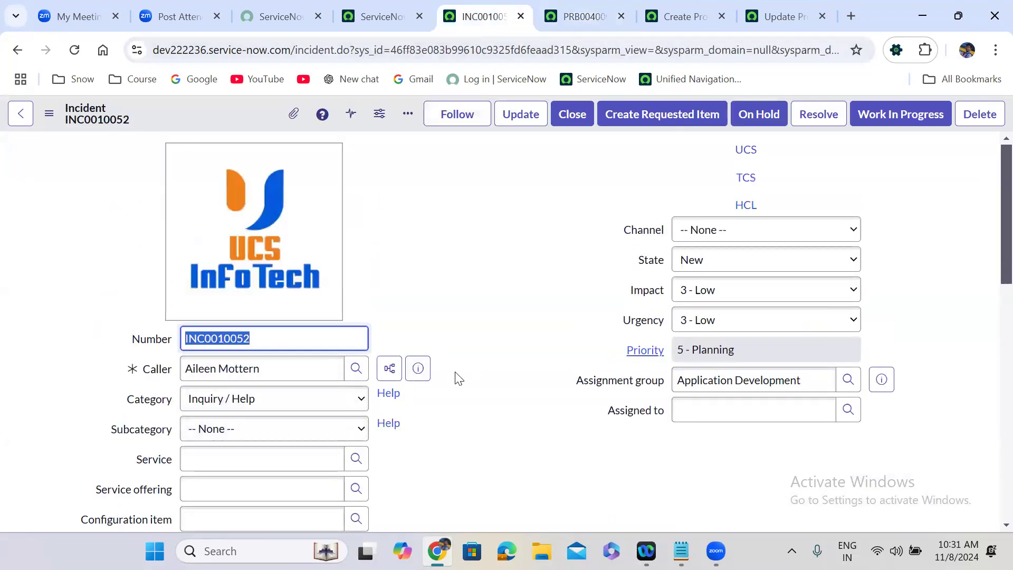
scroll(458, 378, "down", 6)
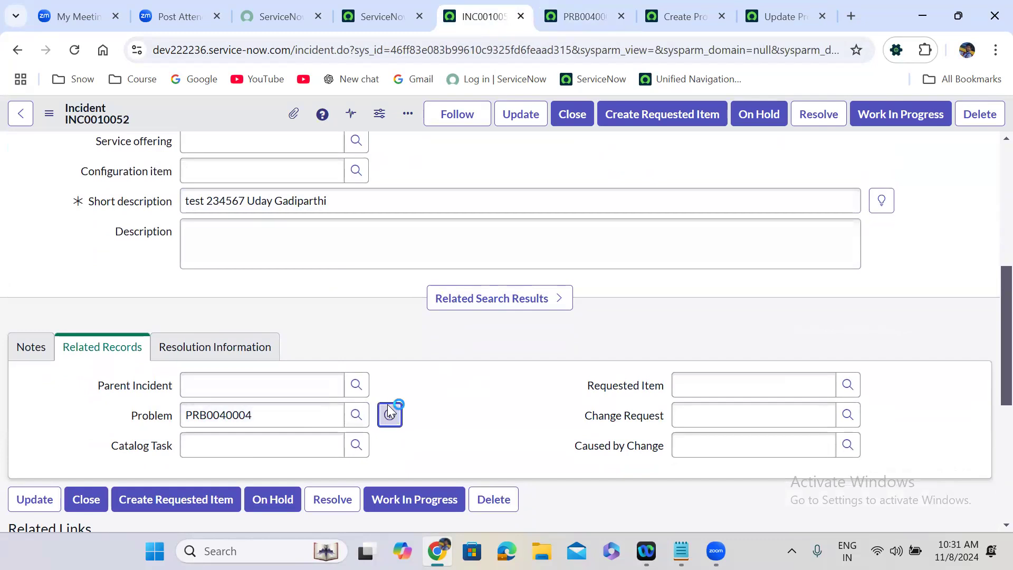
left_click(389, 412)
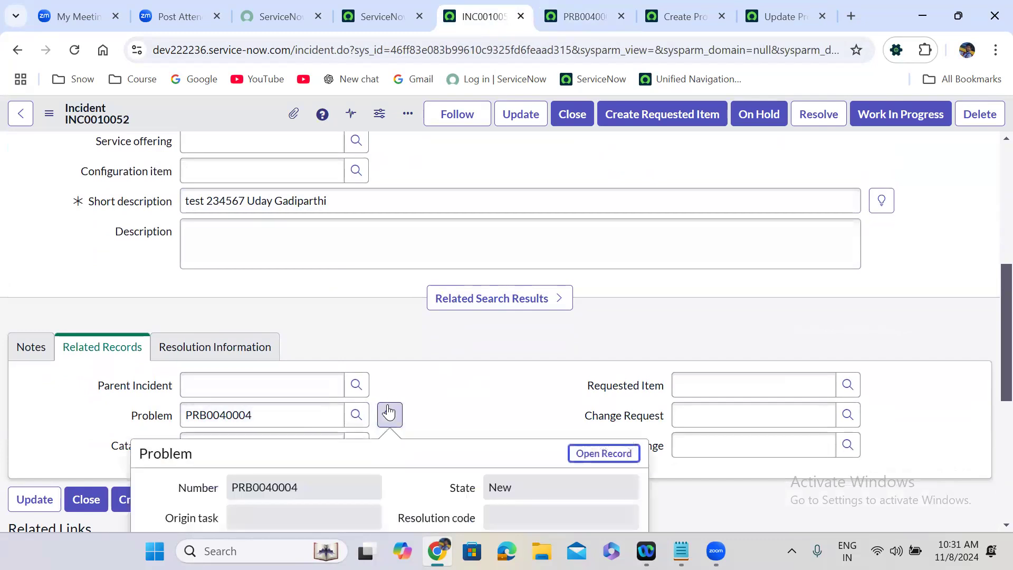
left_click(590, 13)
Step: Review the Update Problem flow's trigger conditions, its Update Record action settings, and the fields available under Incident Record
left_click(812, 7)
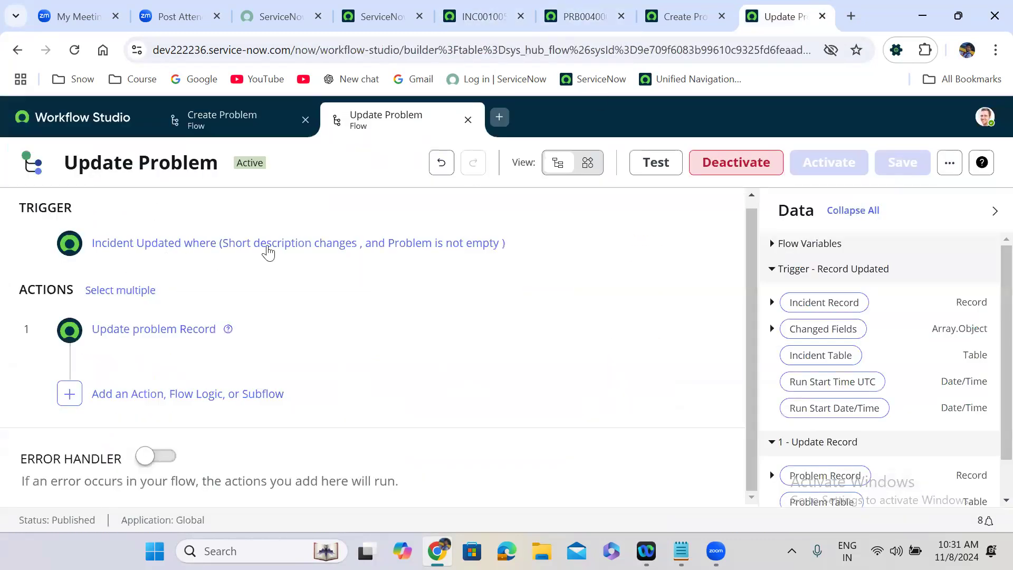
left_click(536, 244)
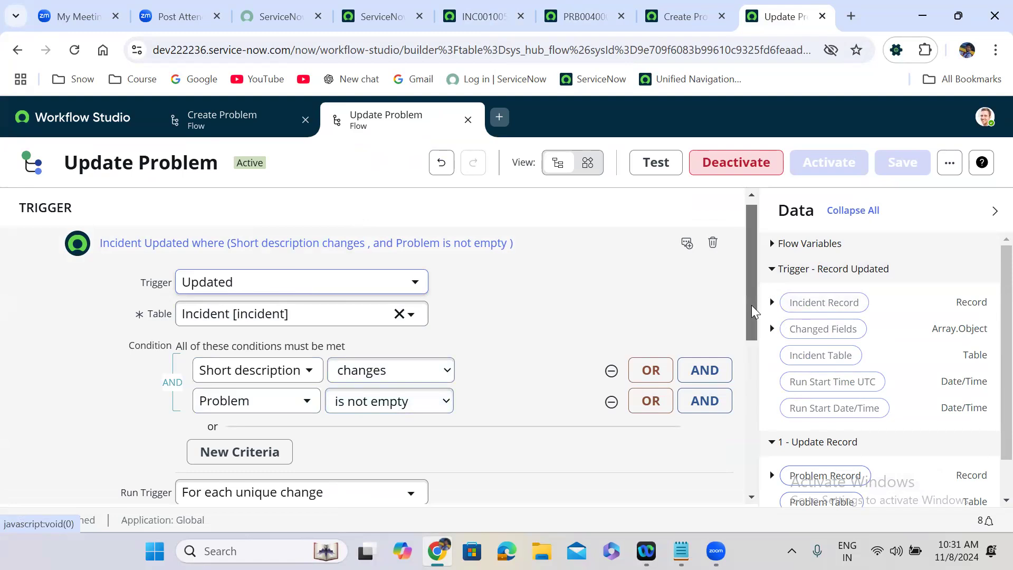
scroll(753, 306, "down", 2)
left_click(668, 467)
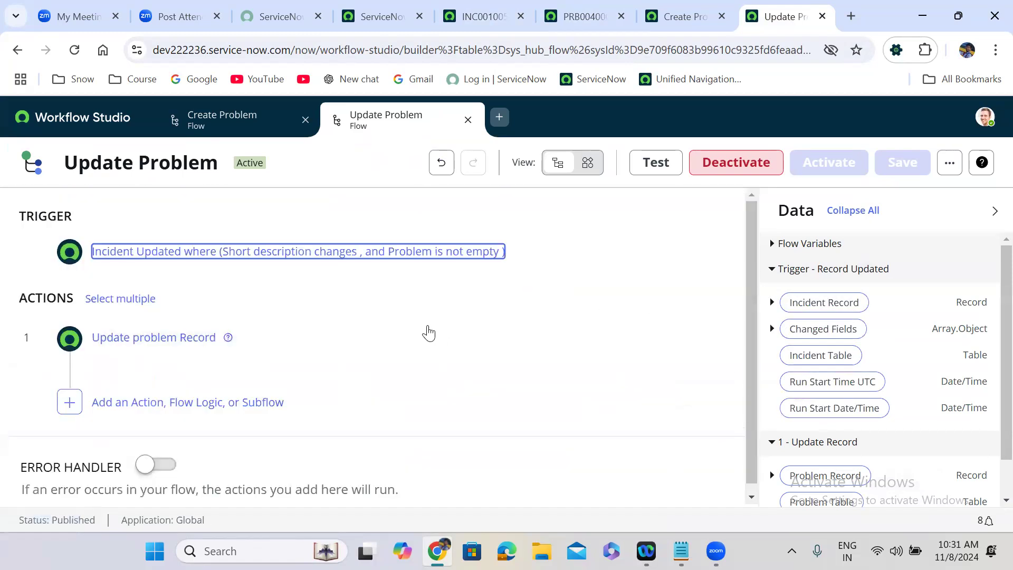
left_click(328, 349)
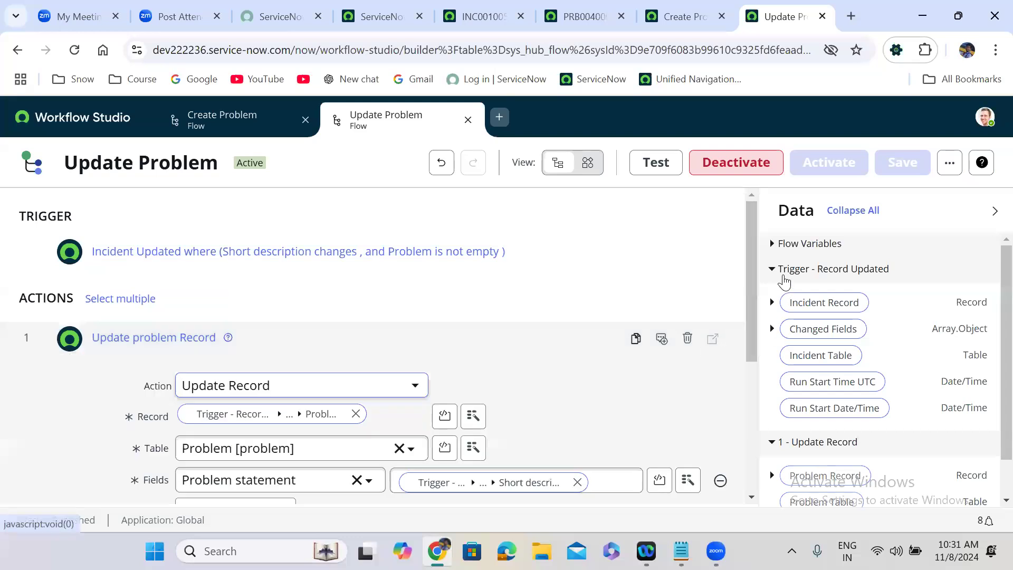
left_click_drag(750, 247, 753, 312)
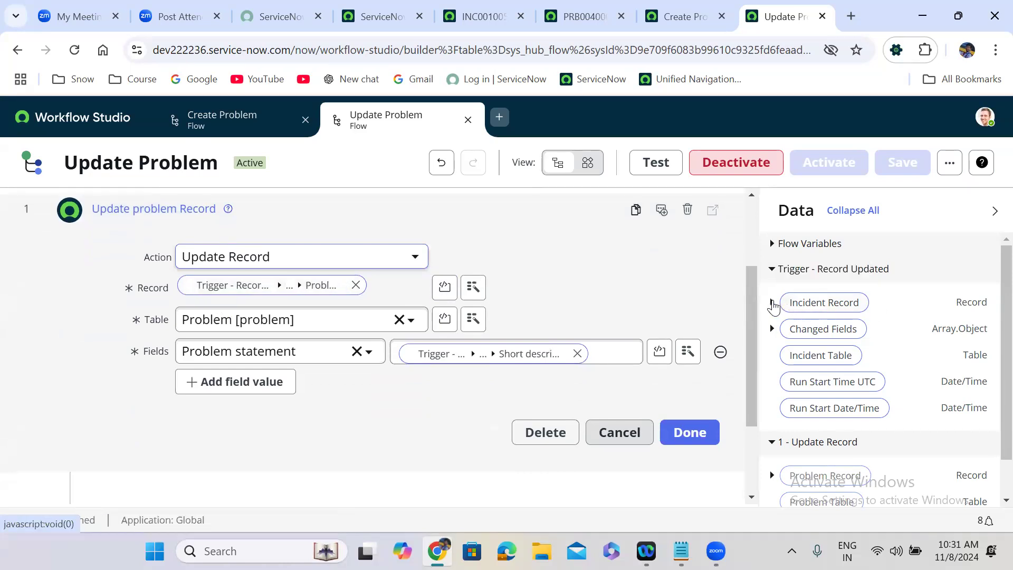
left_click(772, 303)
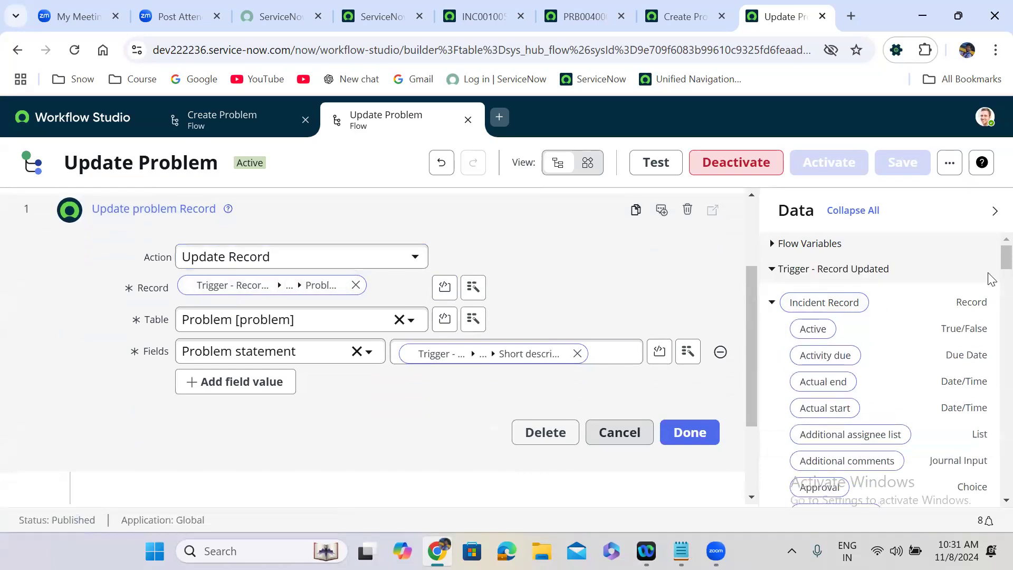
left_click_drag(1005, 264, 990, 385)
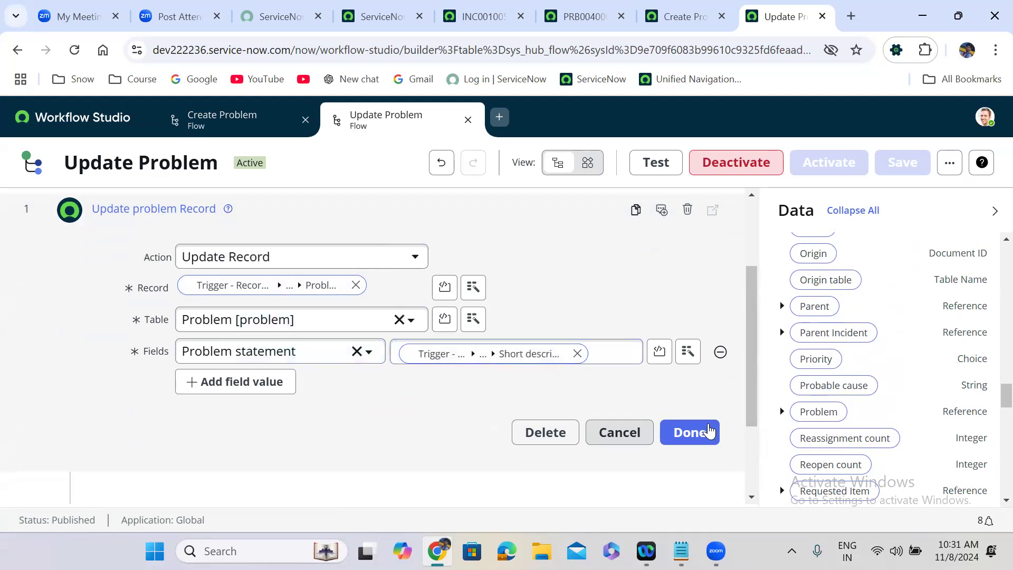
Step: Close the Update Record action settings and set the flow's trigger to Created or Updated, accepting the removal of the dependent references
left_click(696, 432)
left_click(697, 433)
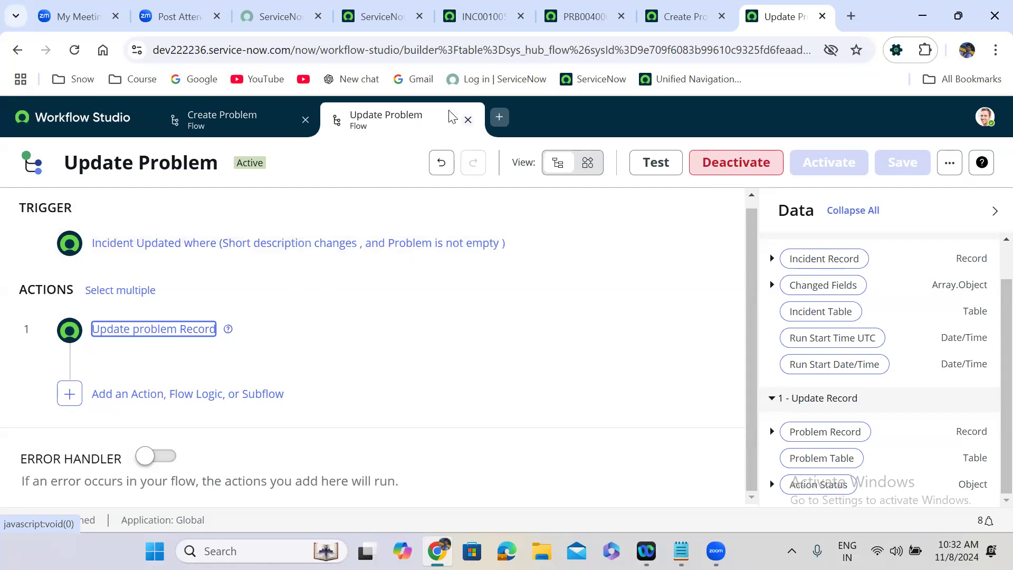
left_click(324, 240)
left_click(289, 286)
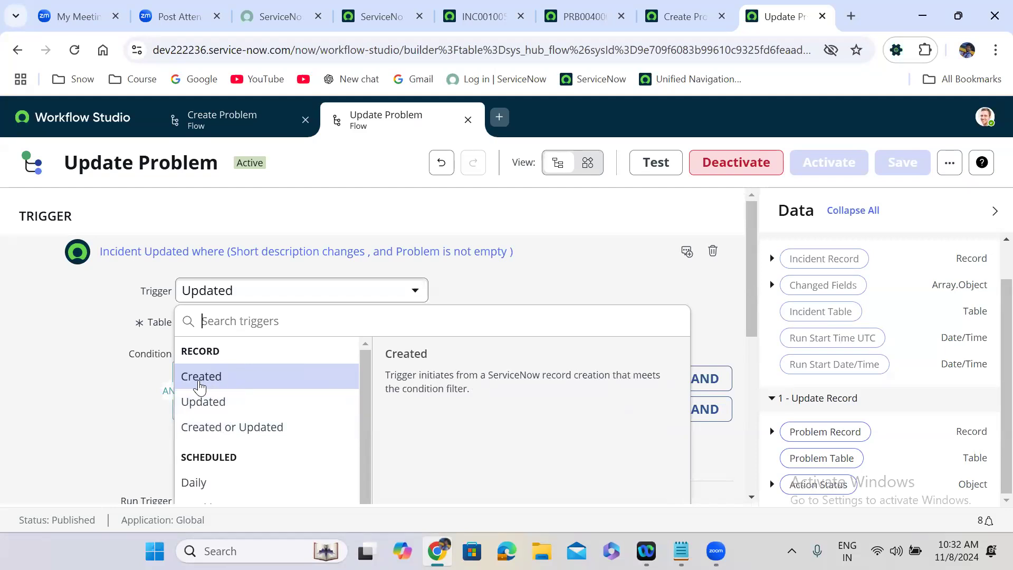
left_click(234, 407)
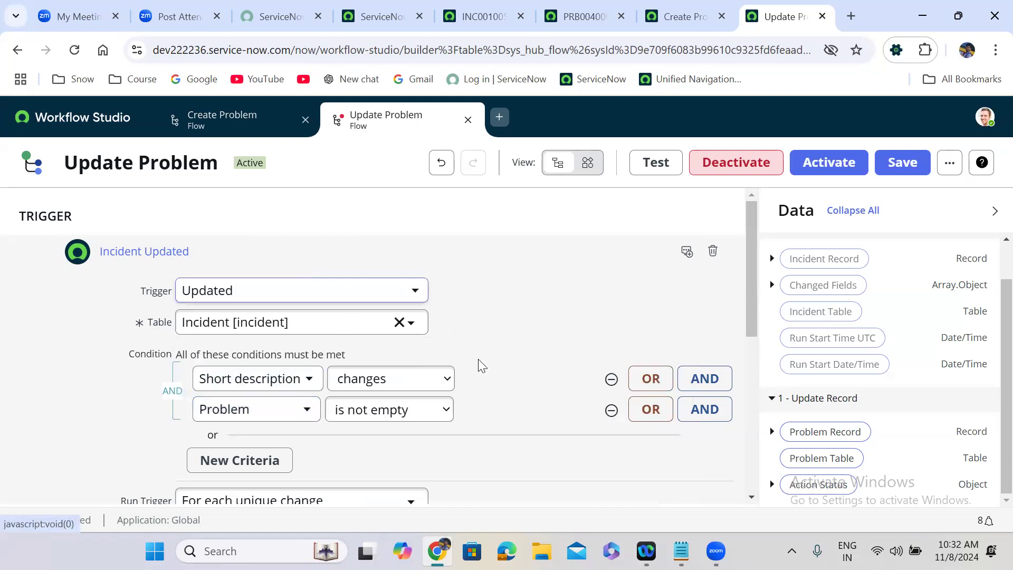
left_click(239, 300)
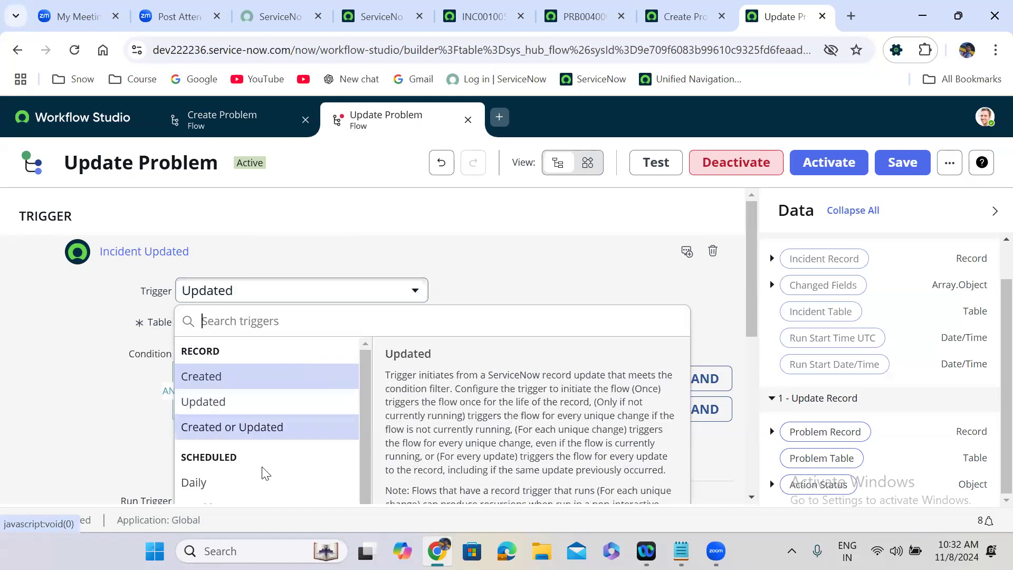
left_click(249, 427)
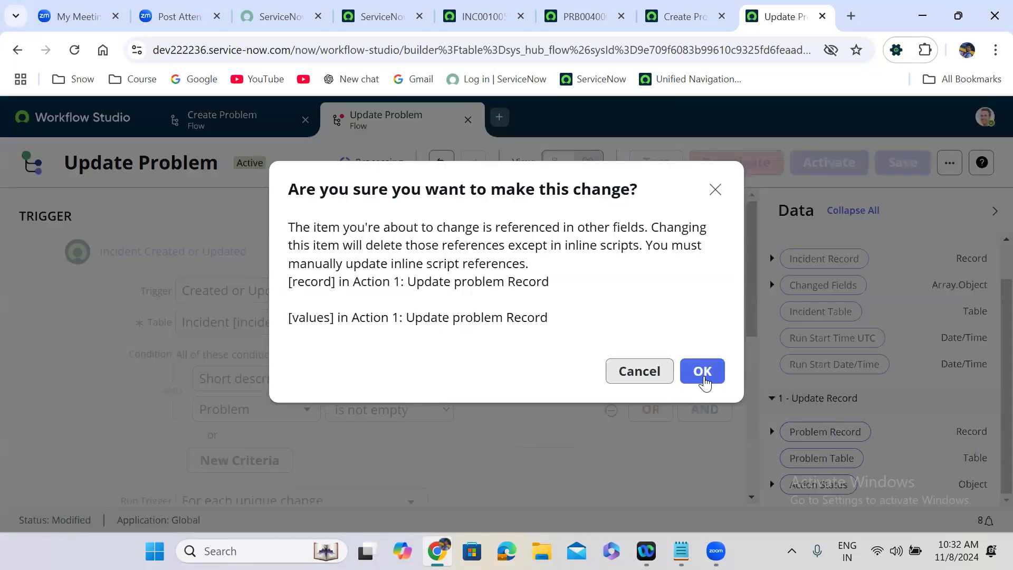
left_click(696, 369)
Step: Check the Update Record action's cleared fields, then reopen the trigger and set Run Trigger to Once
left_click_drag(751, 352, 751, 407)
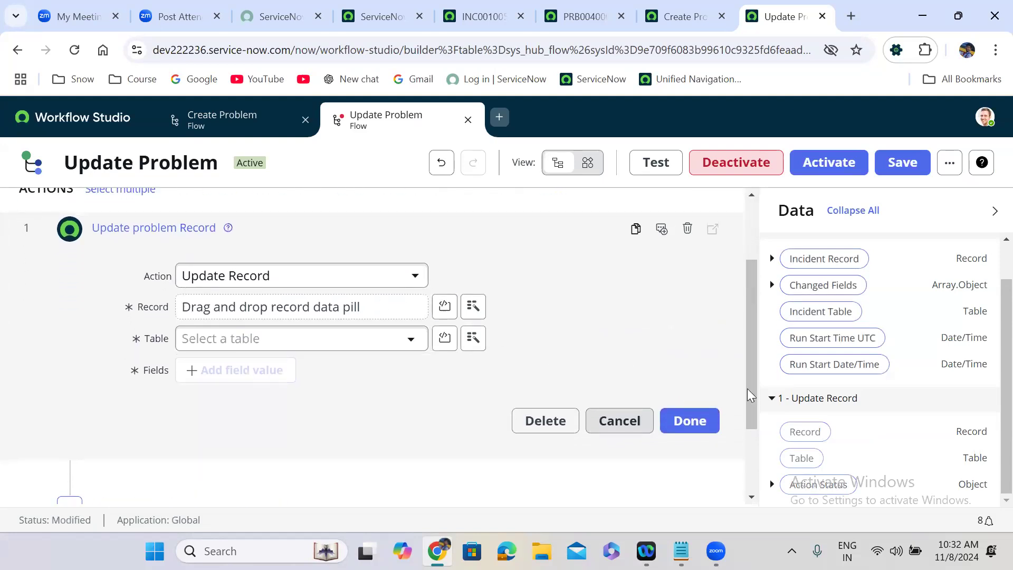
scroll(744, 300, "up", 3)
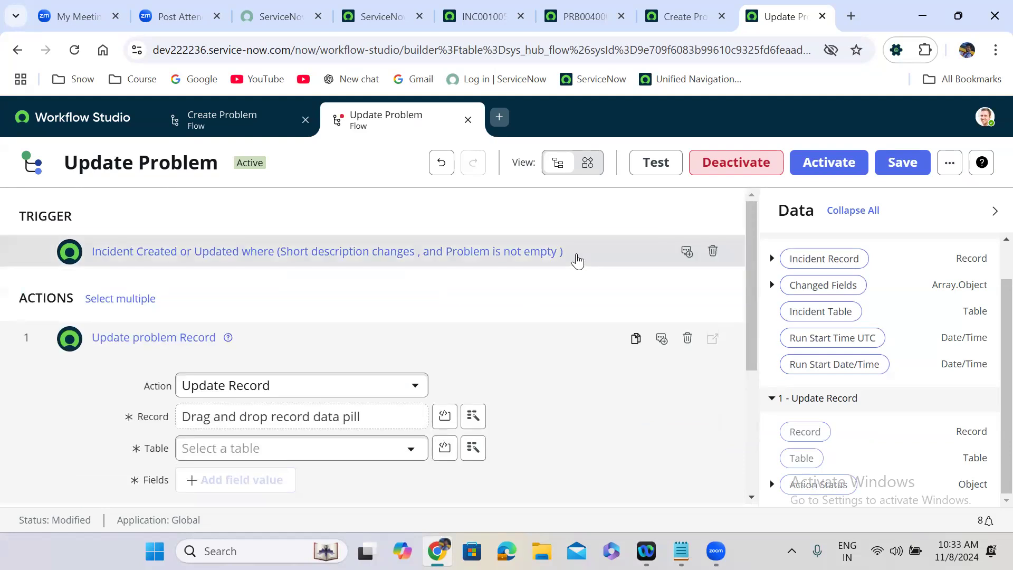
left_click(577, 258)
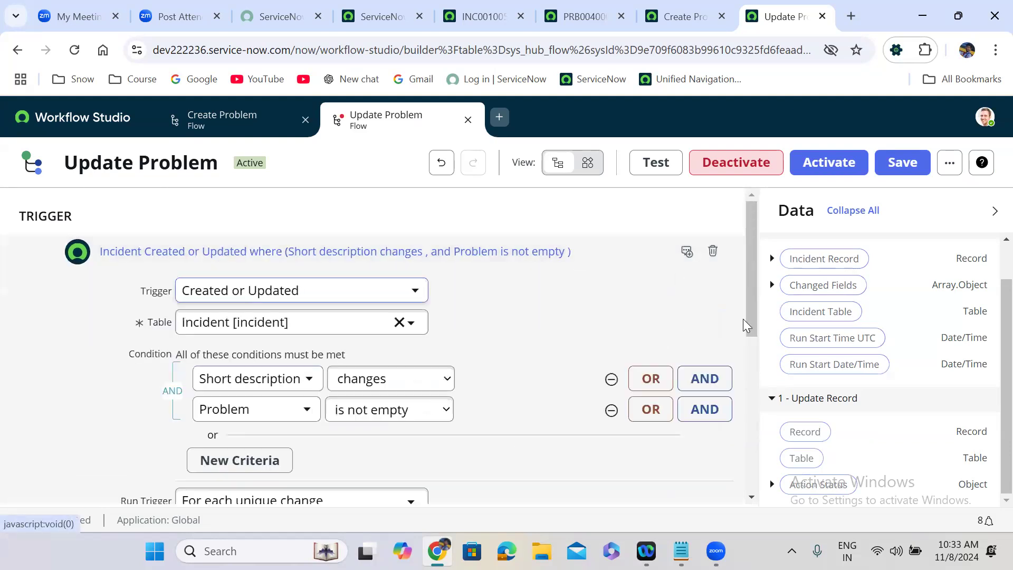
left_click_drag(754, 255, 755, 288)
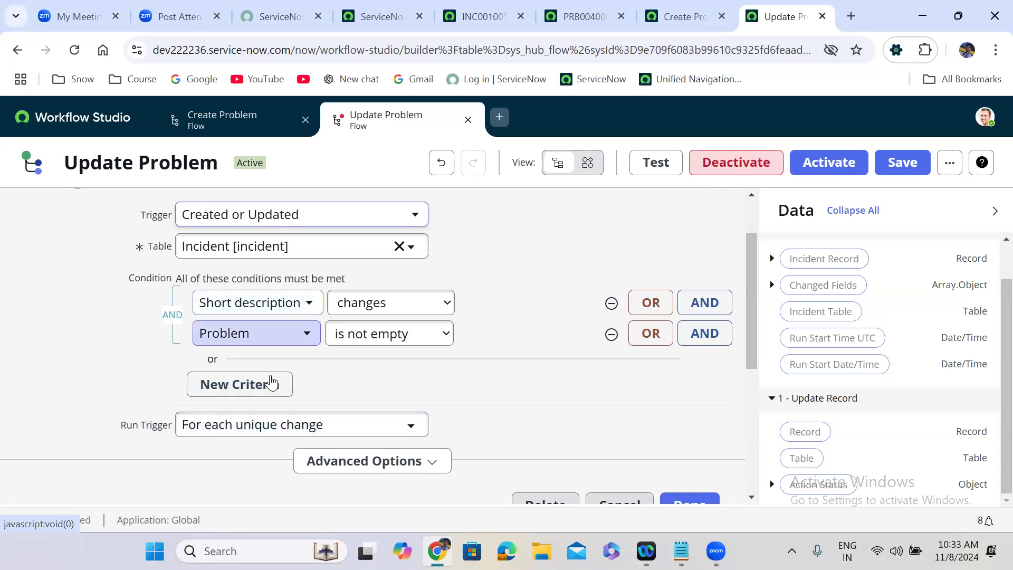
left_click(264, 425)
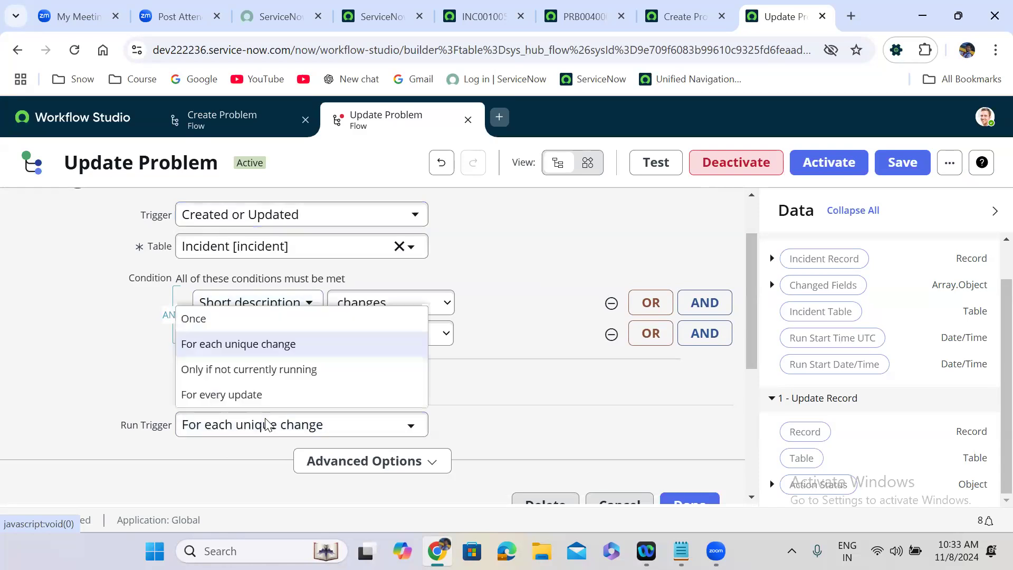
left_click(254, 320)
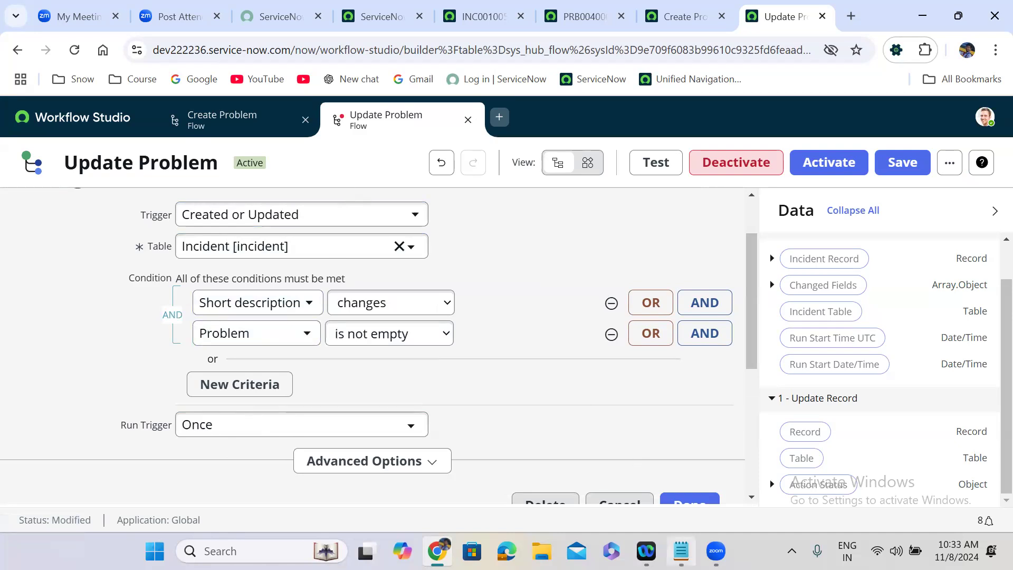
Step: Switch to the Notepad notes and list "Created", "Updated" and "Created or updated" on separate lines beneath "Record based"
key("alt+Tab")
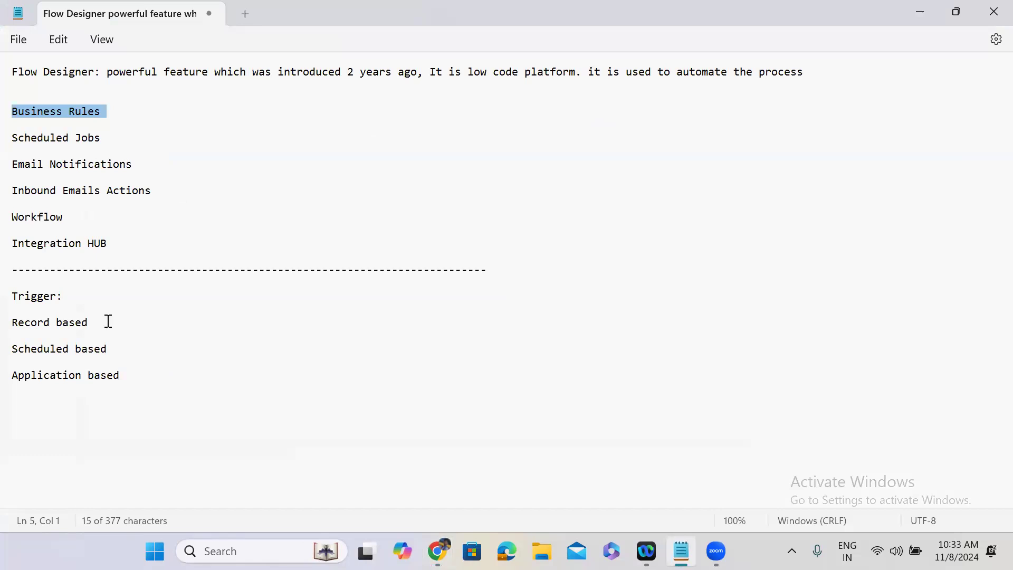
left_click(108, 323)
key("Return")
key("Return")
key("Return")
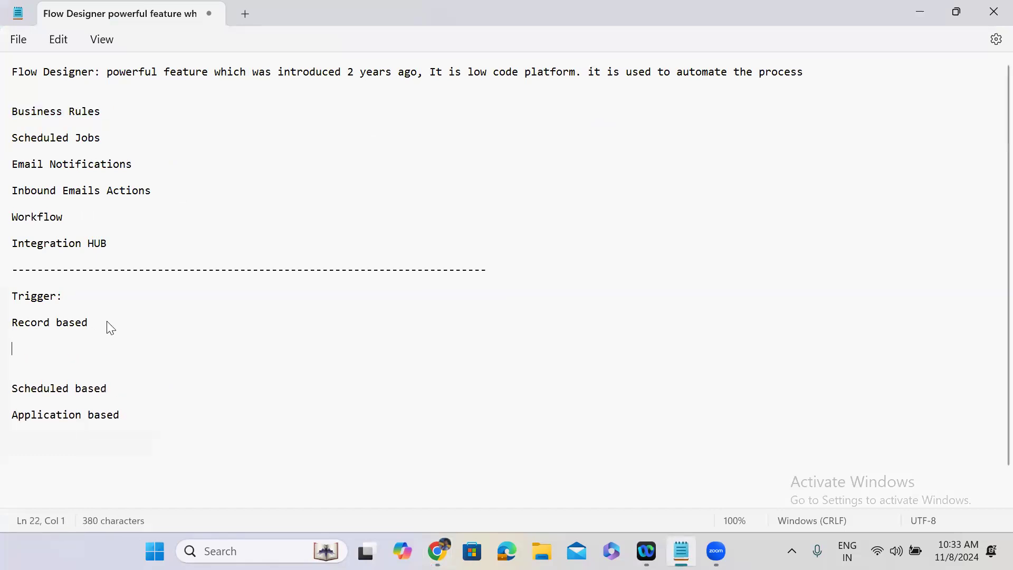
type("Created")
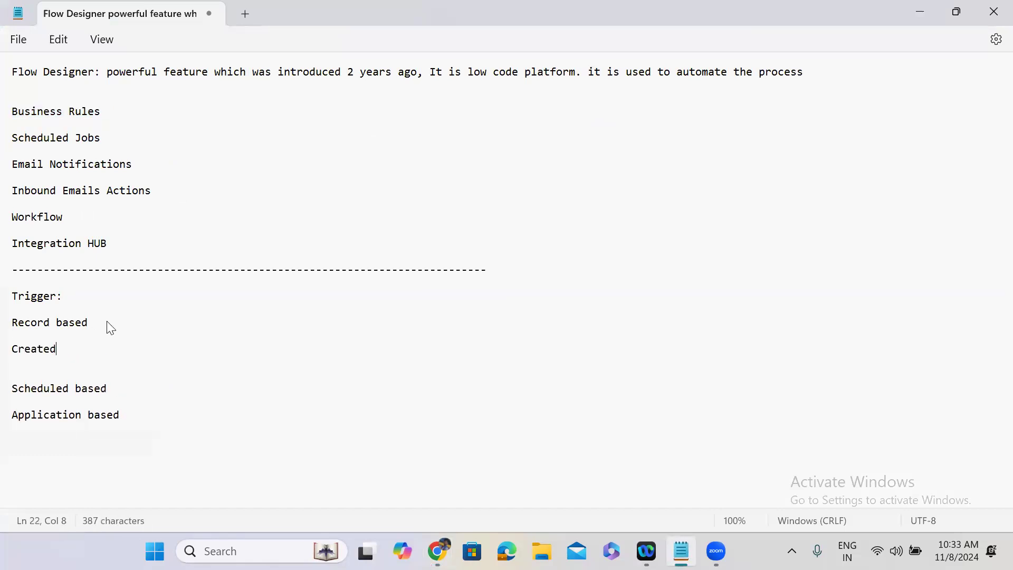
key("Return")
key("Return")
type("Updated")
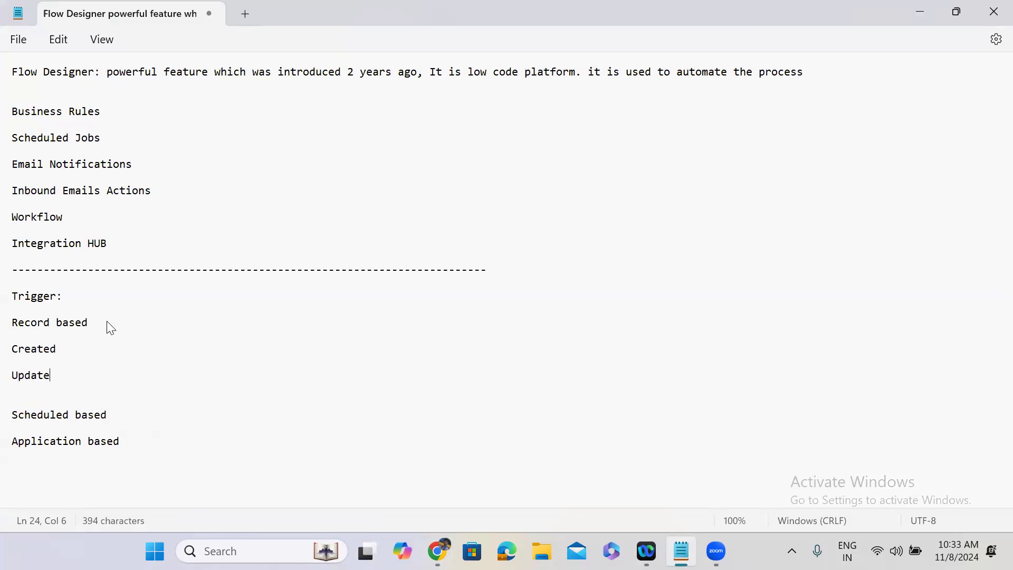
key("Return")
key("Return")
type("Create")
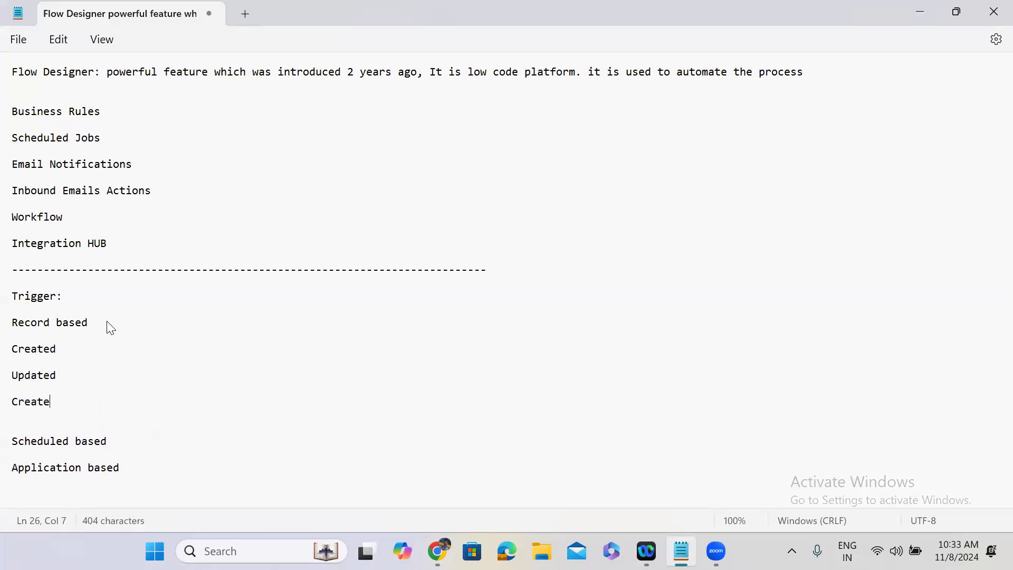
type("d or updated")
Step: Annotate the Created line in the notes with "-- Business Rule/Worflow"
left_click(100, 354)
type("--")
type("Businees")
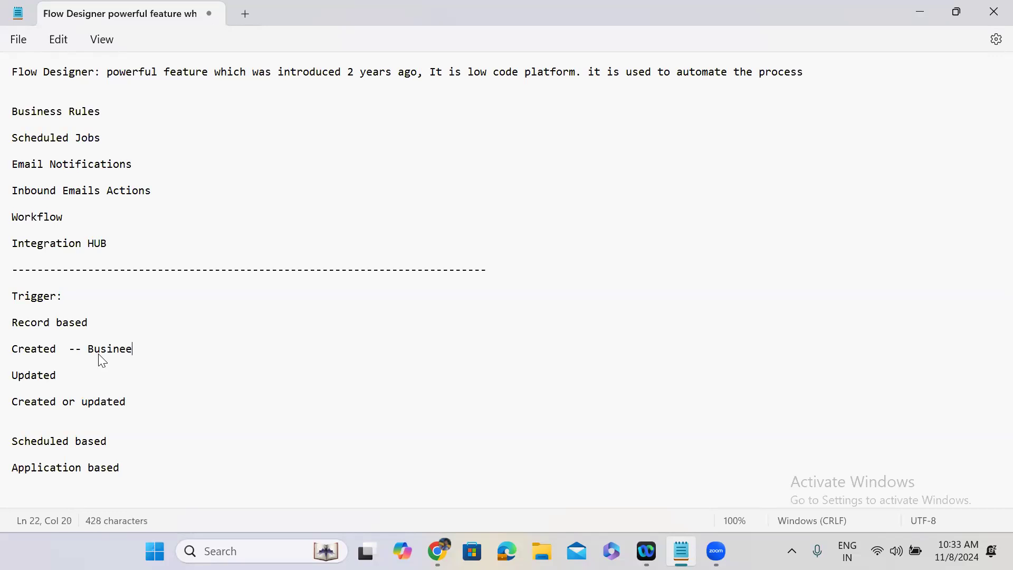
key("BackSpace")
key("BackSpace")
key("BackSpace")
type("ss Rule/Worflow")
Step: Add "(Run trigger)" directly after "Updated" in the notes
left_click(97, 376)
type("--")
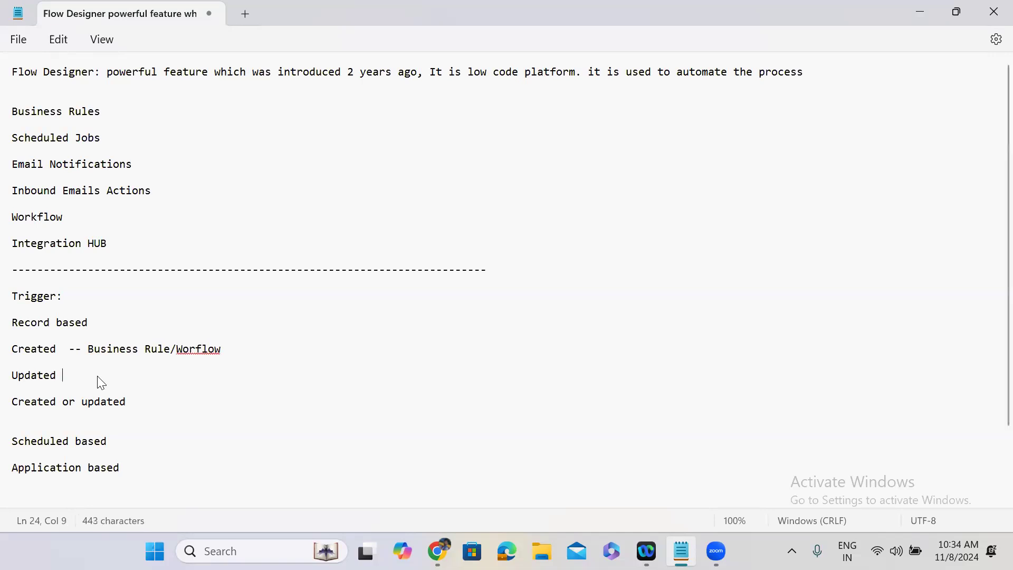
key("BackSpace")
key("BackSpace")
key("BackSpace")
key("BackSpace")
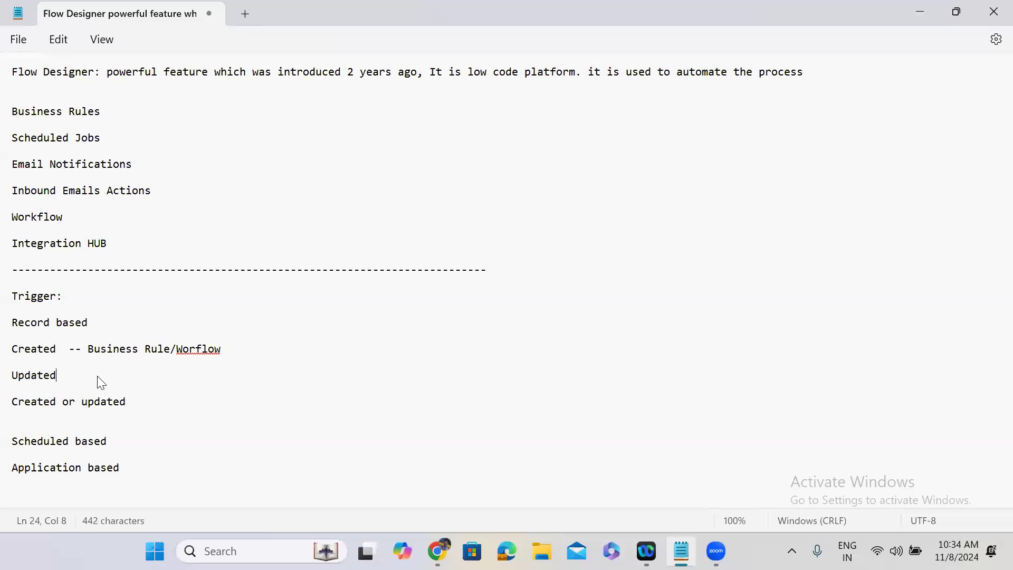
key("Return")
key("BackSpace")
key("BackSpace")
type("d()")
key("Left")
type("Run trigger")
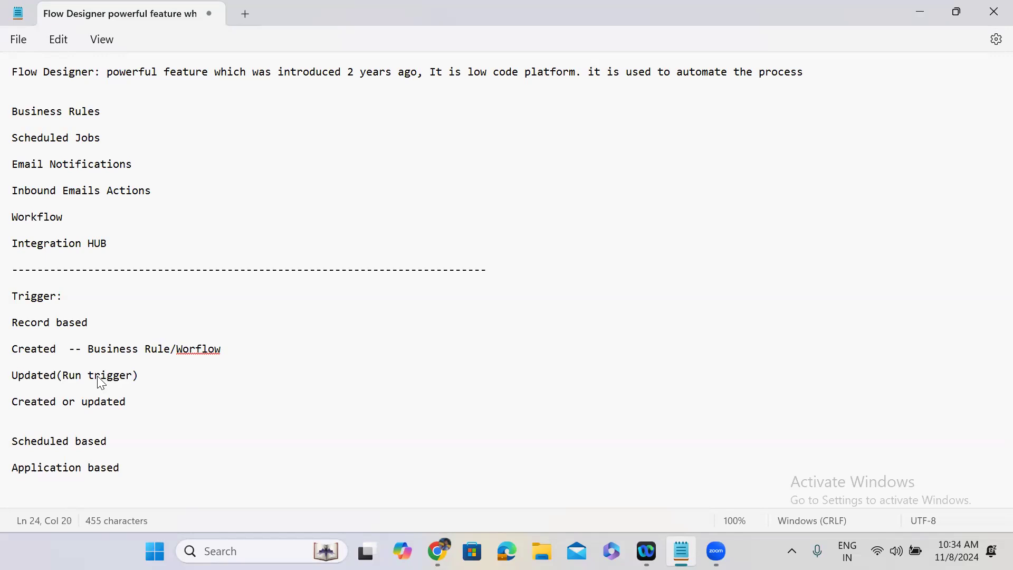
Step: Extend the Updated line's bracket with " - For Each Unique Change -- business Rules"
type(" - ")
type("For ")
type("Each Uni")
type("que Cha")
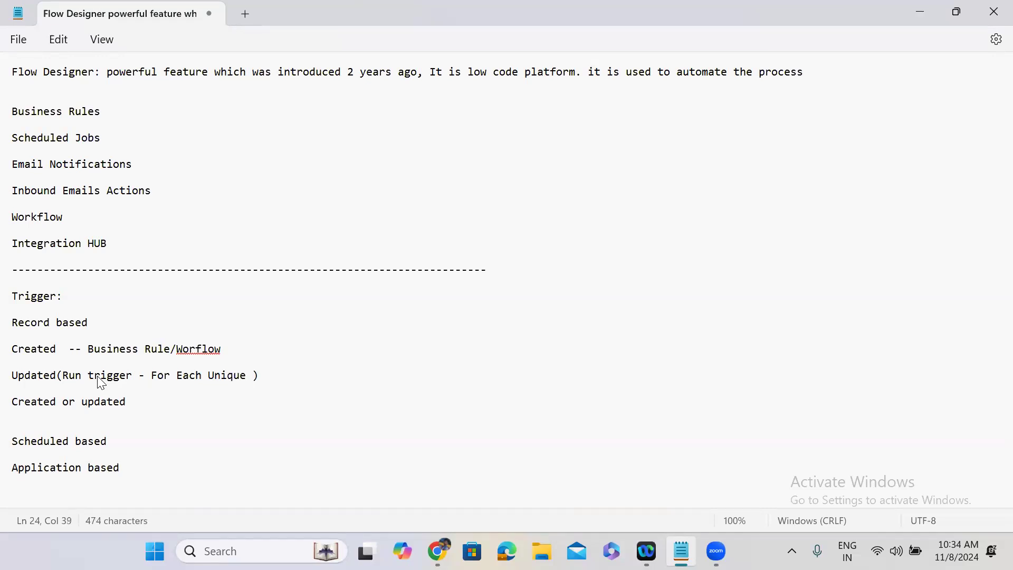
type("nf")
key("BackSpace")
type("ge")
key("Down")
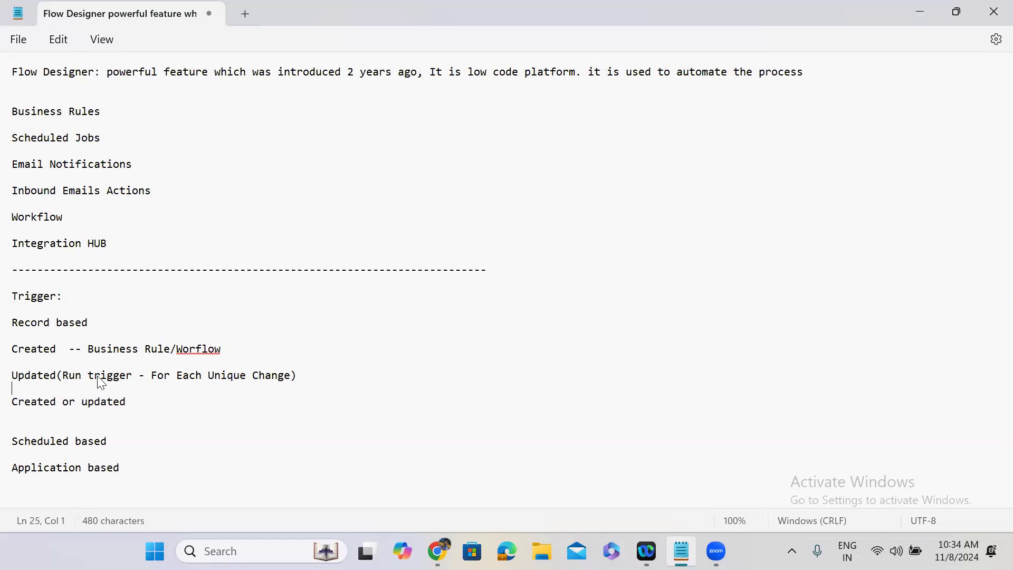
left_click(292, 378)
type("-- business Rules")
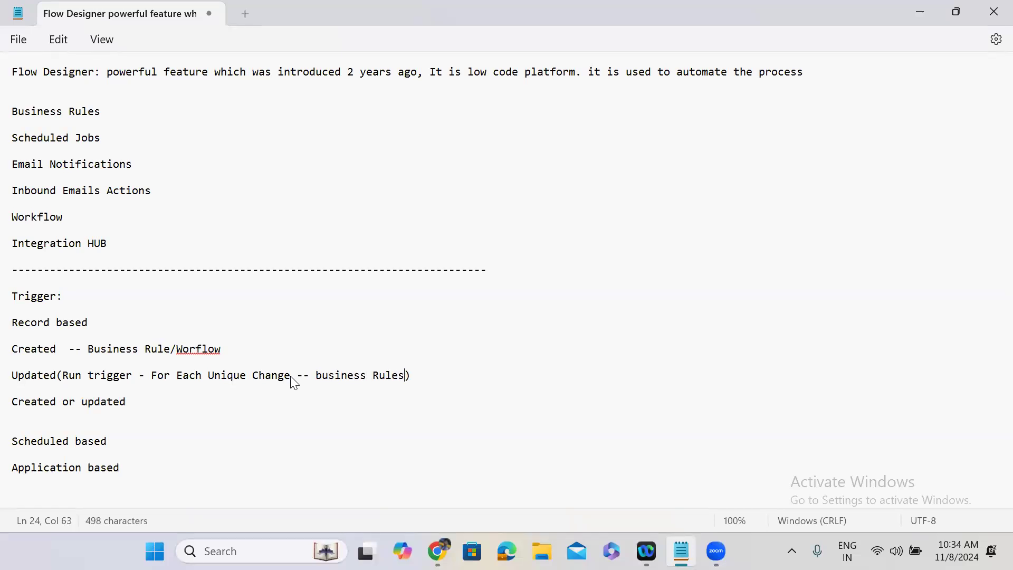
Step: Duplicate the Run trigger bracket on the Updated line and change the copy to "(Run trigger - once -- workflow)"
left_click_drag(62, 378, 407, 380)
key("ctrl+c")
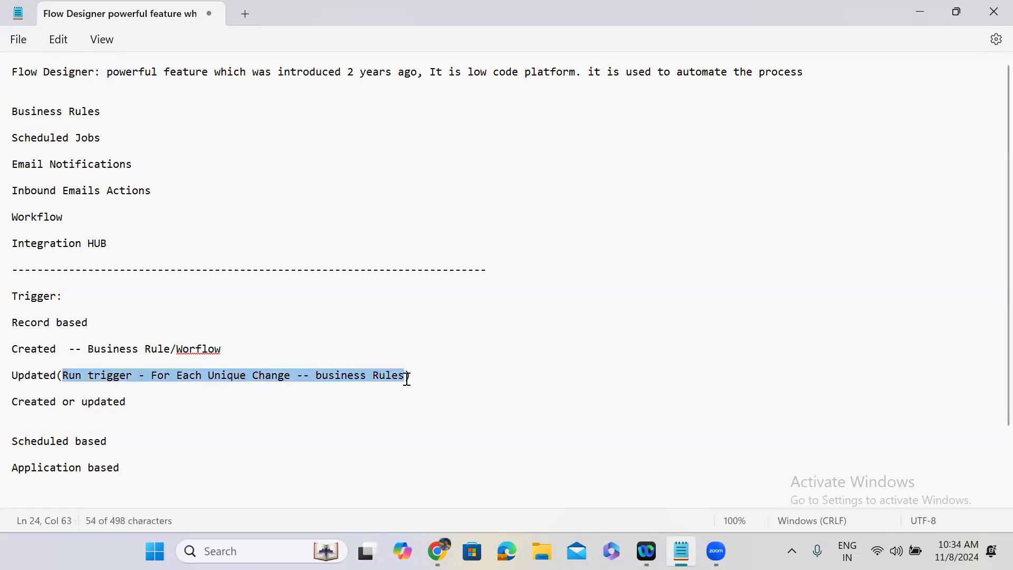
left_click(429, 379)
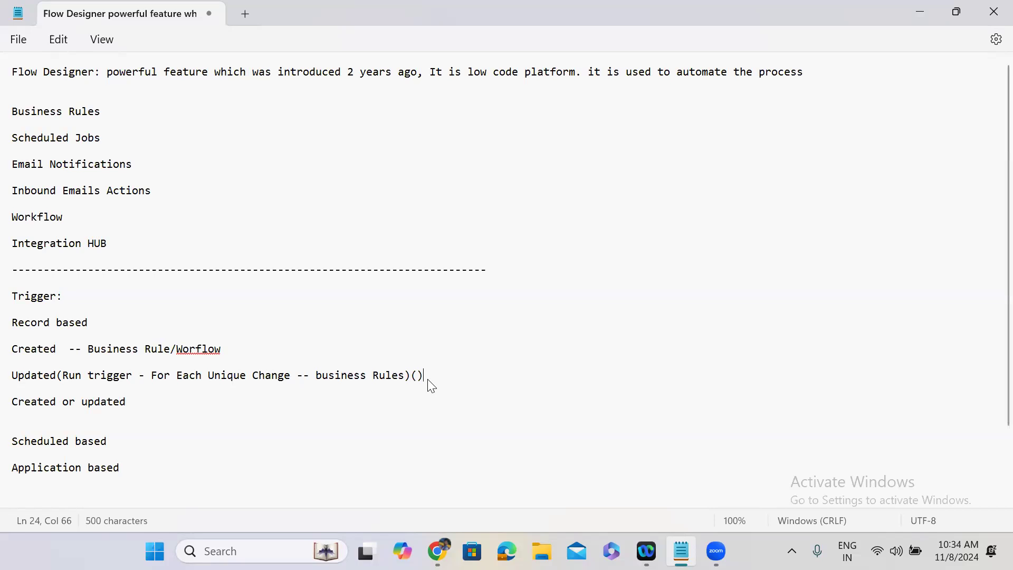
key("ctrl+v")
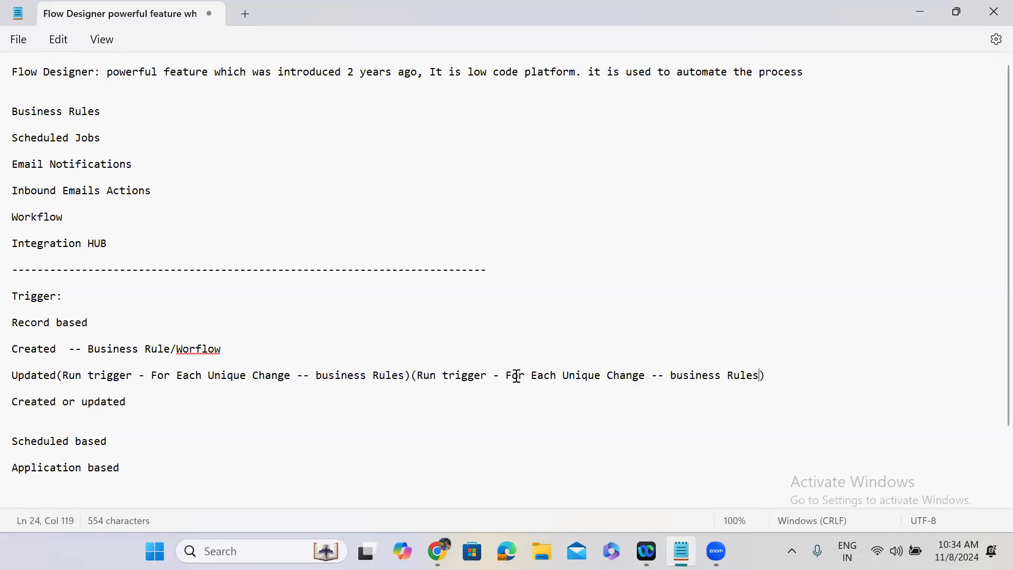
left_click_drag(508, 381, 648, 380)
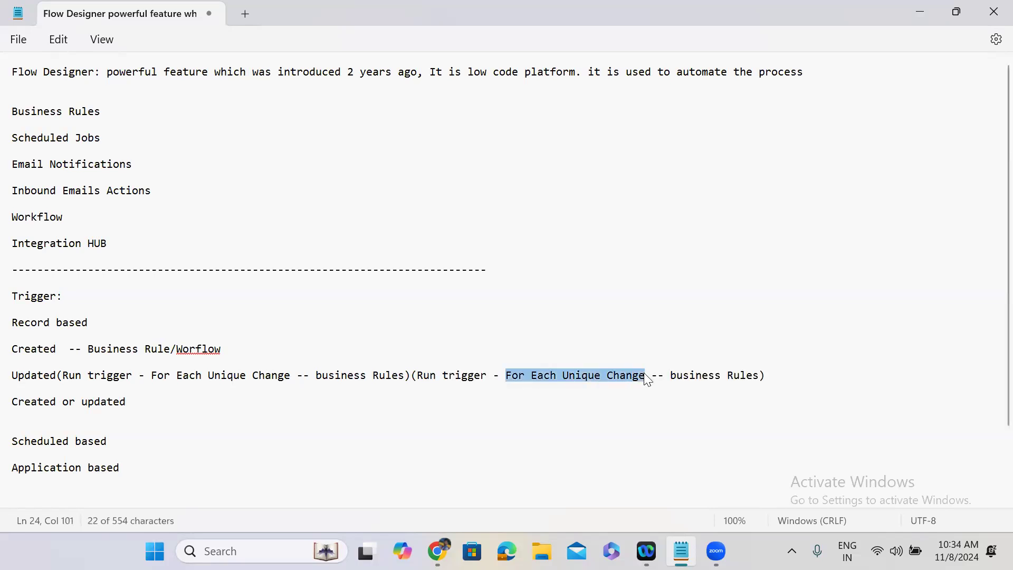
type("once")
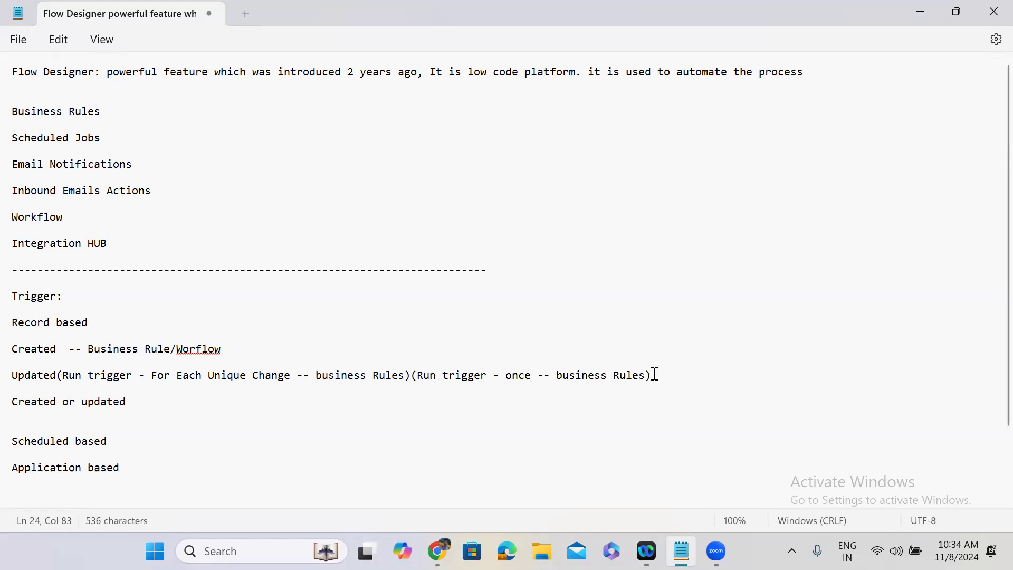
left_click_drag(557, 378, 648, 379)
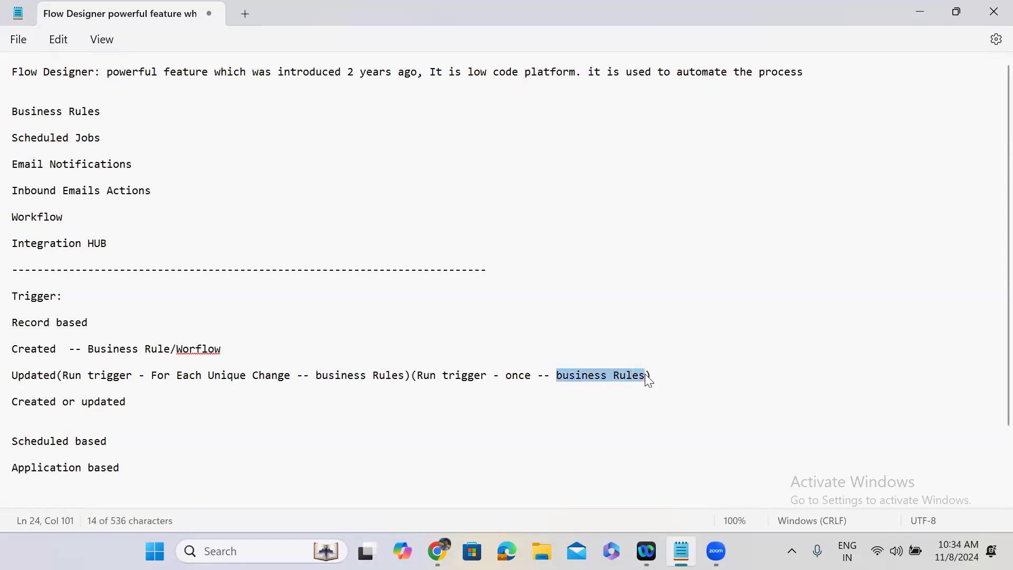
type("workflow")
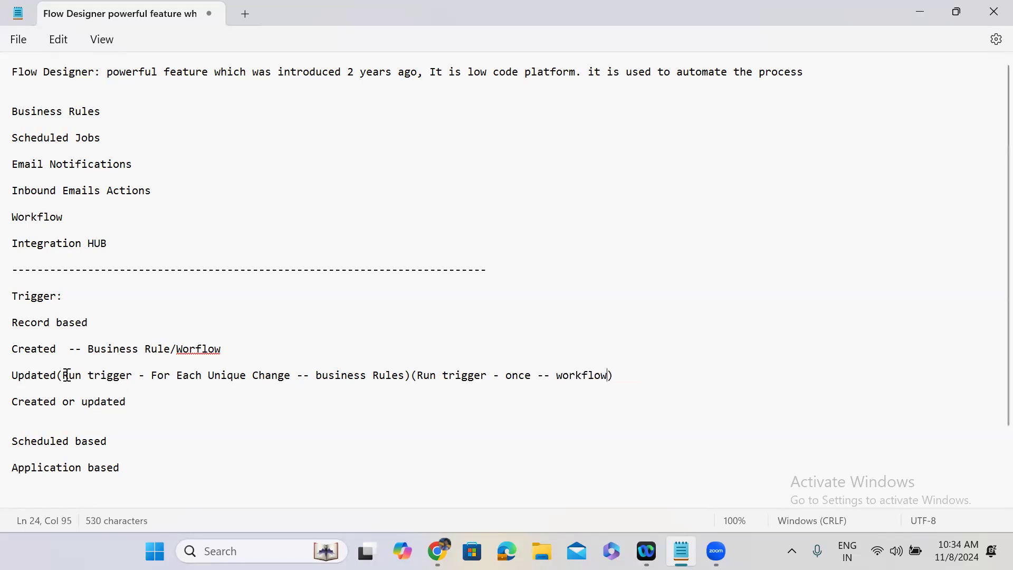
Step: Copy both Run trigger brackets from the Updated line to the end of the "Created or updated" line
left_click_drag(60, 380, 618, 376)
key("ctrl+c")
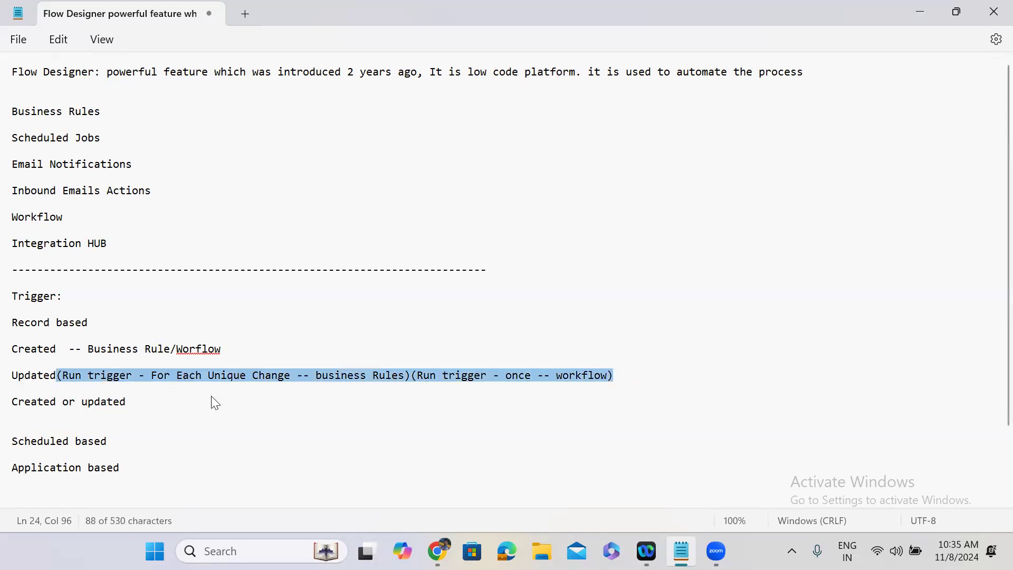
left_click(213, 401)
key("ctrl+v")
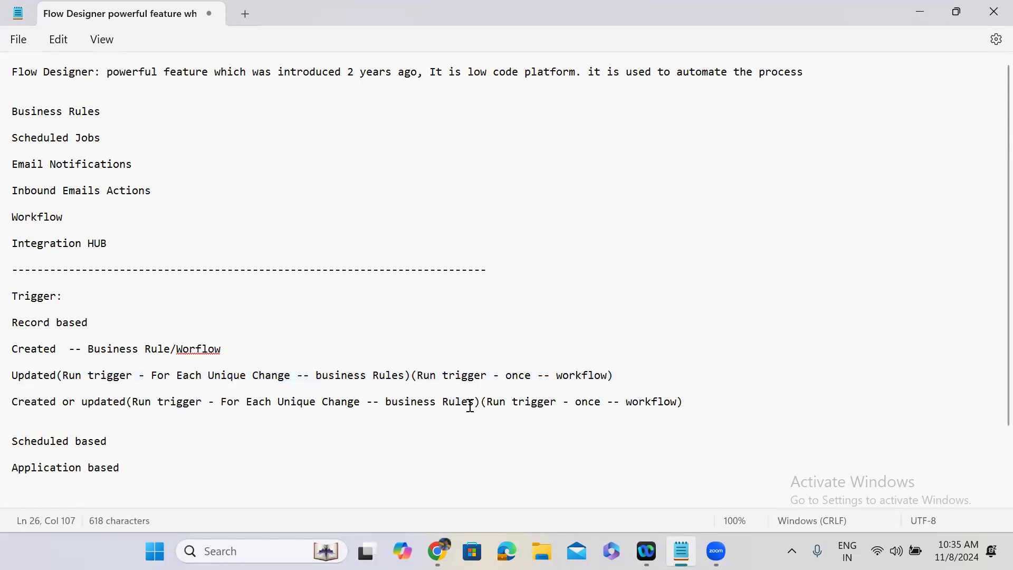
double_click(661, 404)
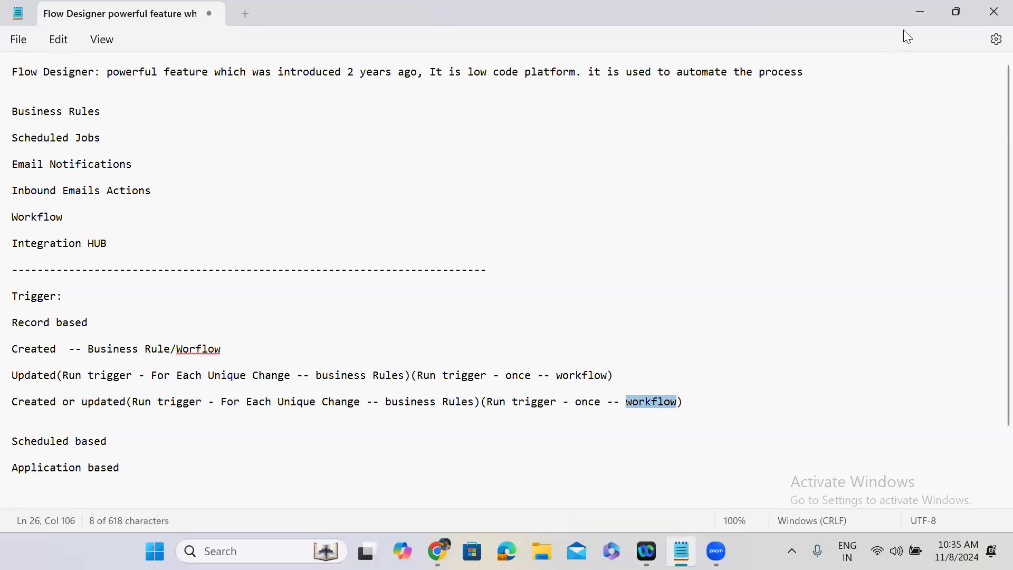
Step: Switch to Workflow Studio and set the Update Problem trigger to Created to show which options that type offers
left_click(913, 15)
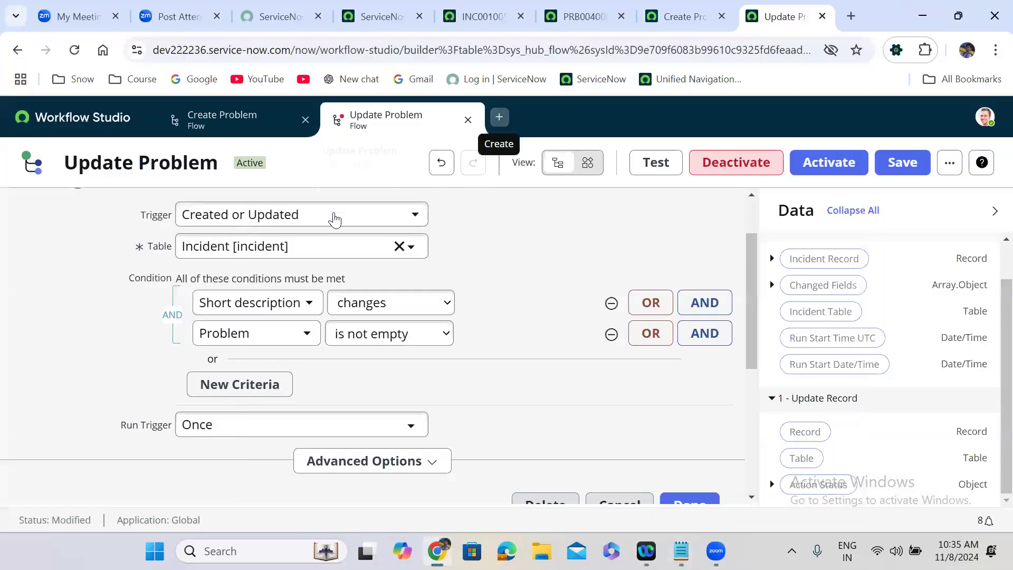
left_click(300, 222)
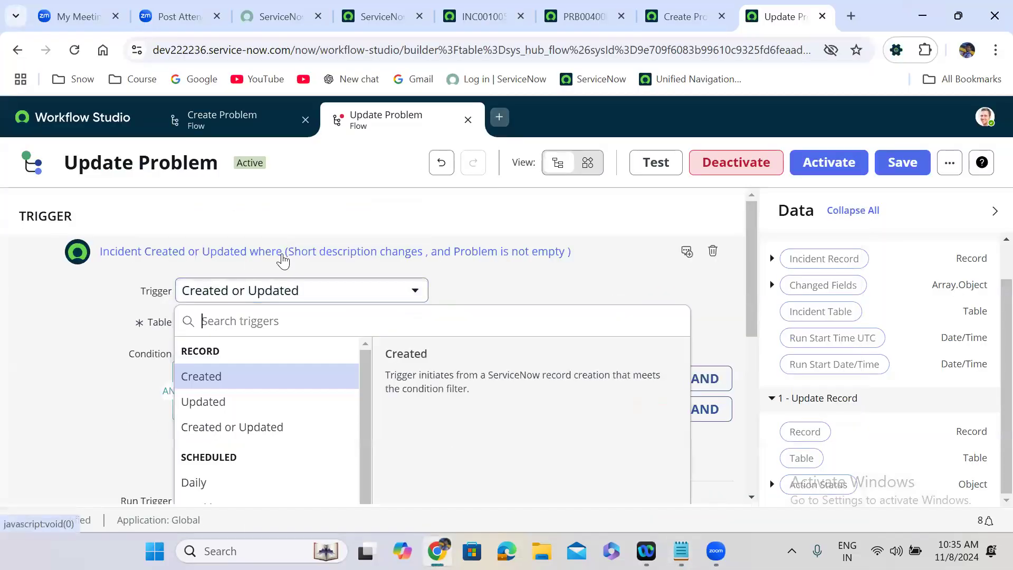
left_click(236, 386)
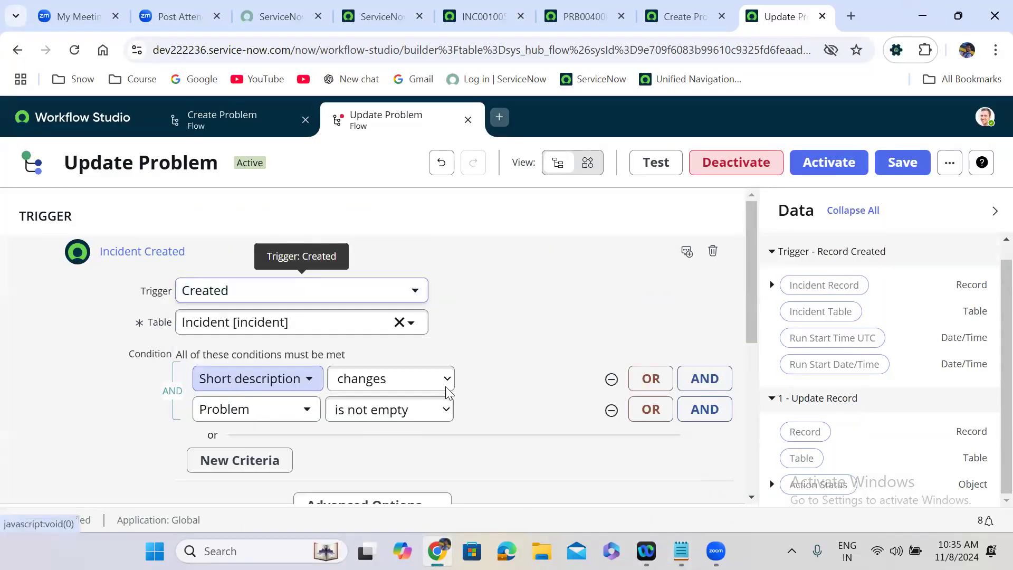
scroll(496, 374, "down", 2)
scroll(496, 372, "down", 1)
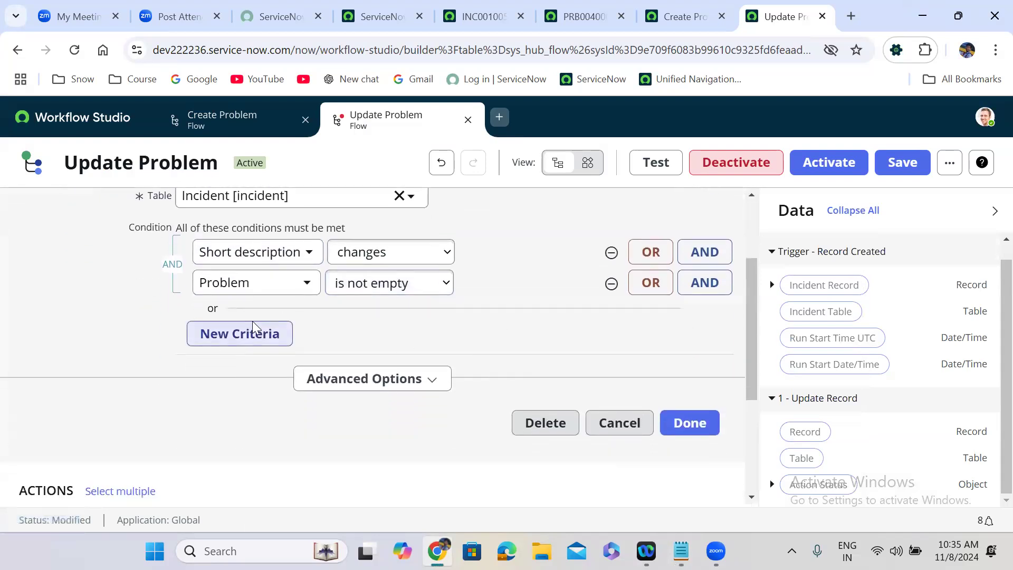
scroll(344, 341, "down", 1)
scroll(344, 342, "up", 3)
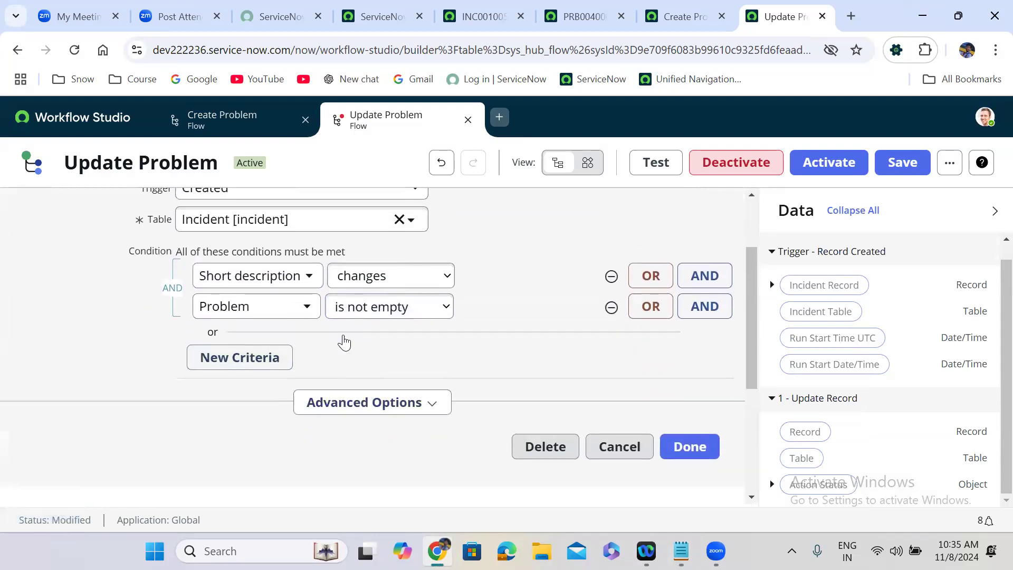
Step: Change the Update Problem trigger to Updated and set Run Trigger to For each unique change
left_click(237, 262)
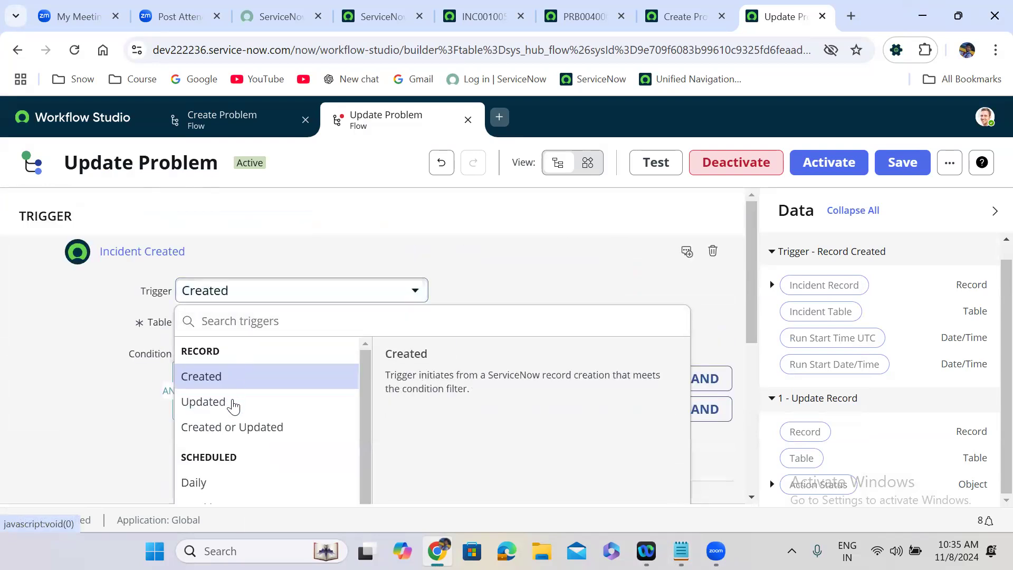
left_click(233, 402)
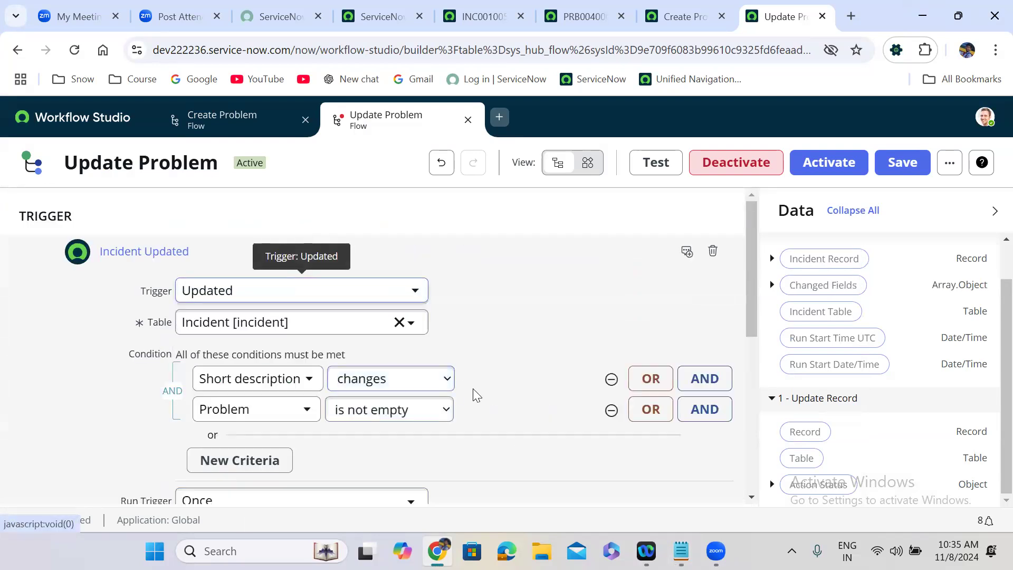
scroll(473, 388, "down", 3)
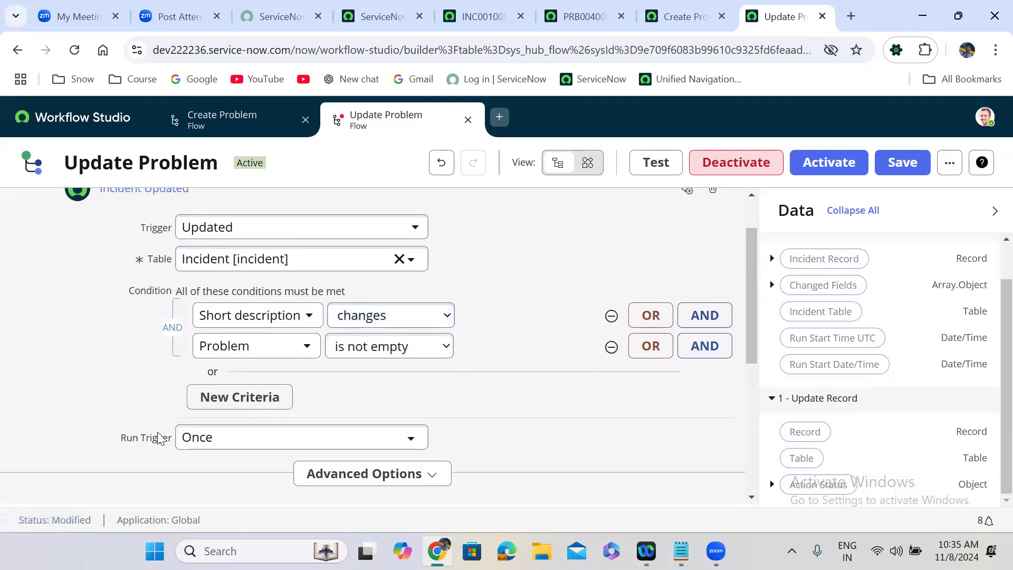
left_click(239, 441)
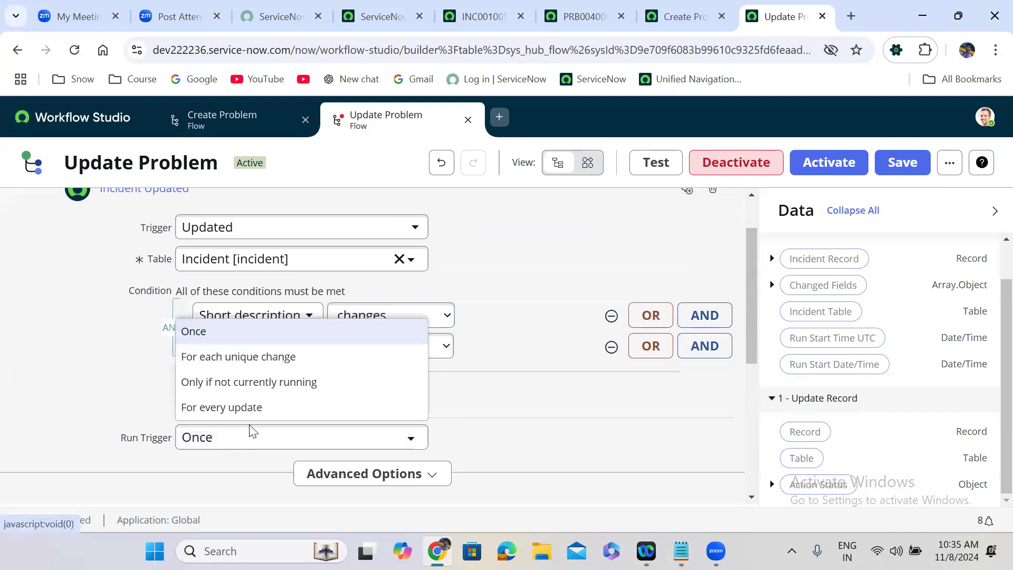
left_click(250, 365)
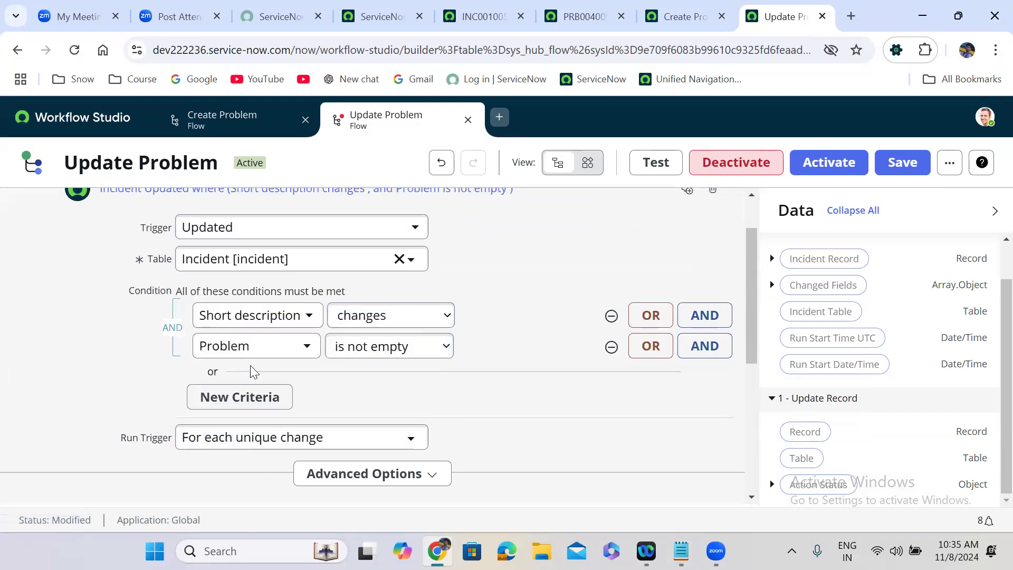
Step: Set the trigger to Created or Updated with Run Trigger as For each unique change, and finish editing the trigger
left_click(266, 228)
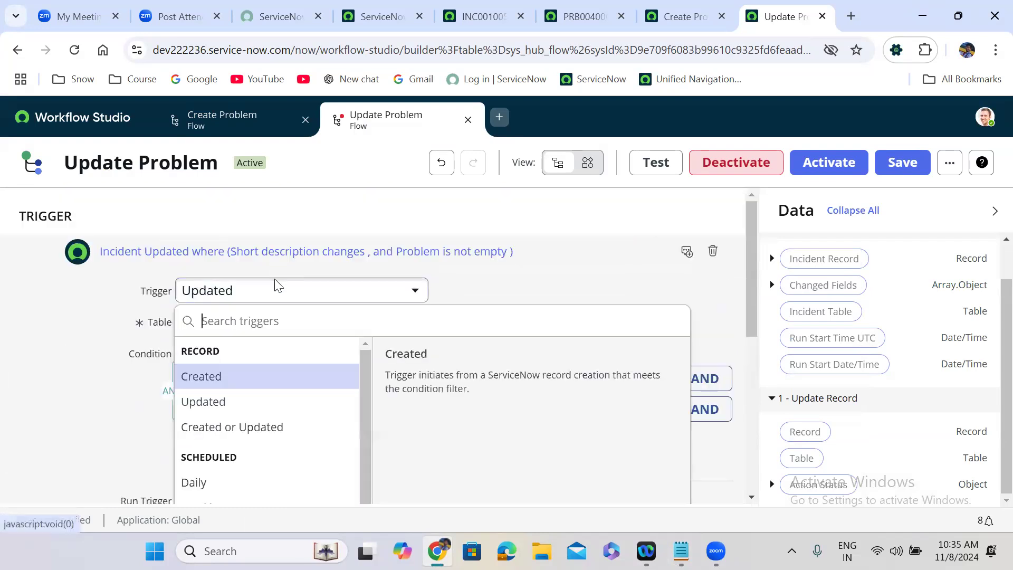
left_click(274, 426)
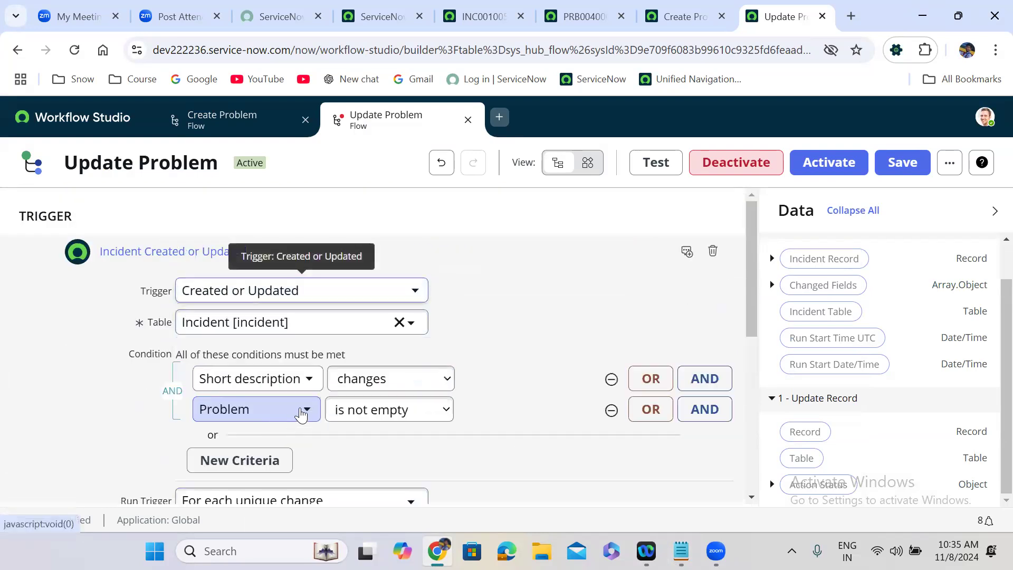
scroll(458, 444, "down", 1)
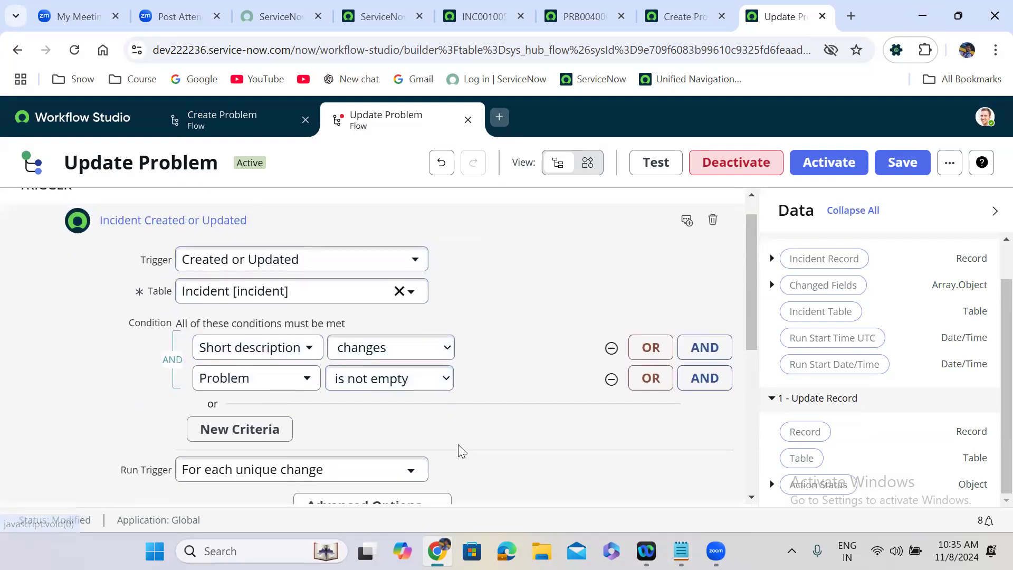
scroll(442, 457, "down", 2)
left_click(278, 412)
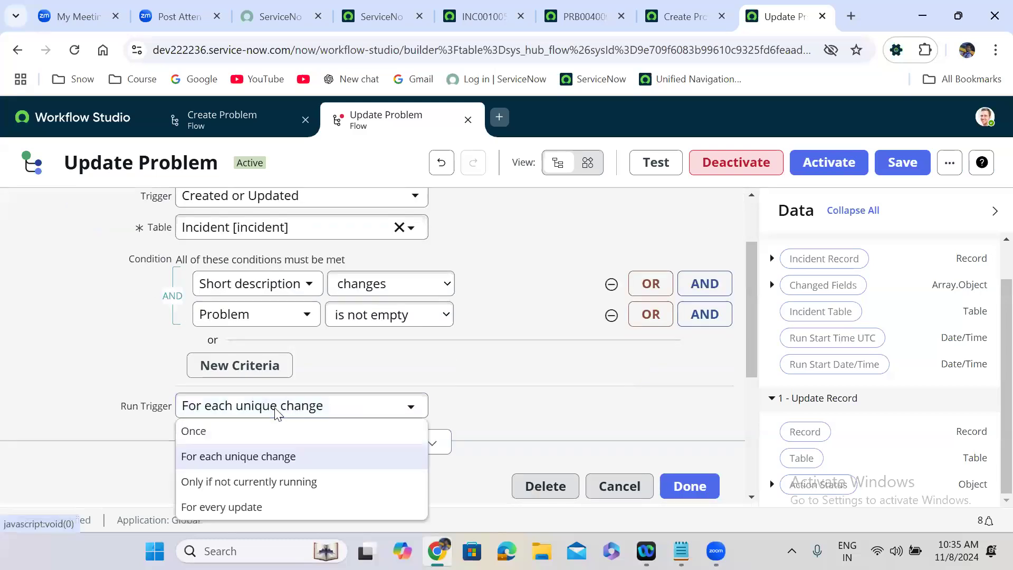
left_click(234, 431)
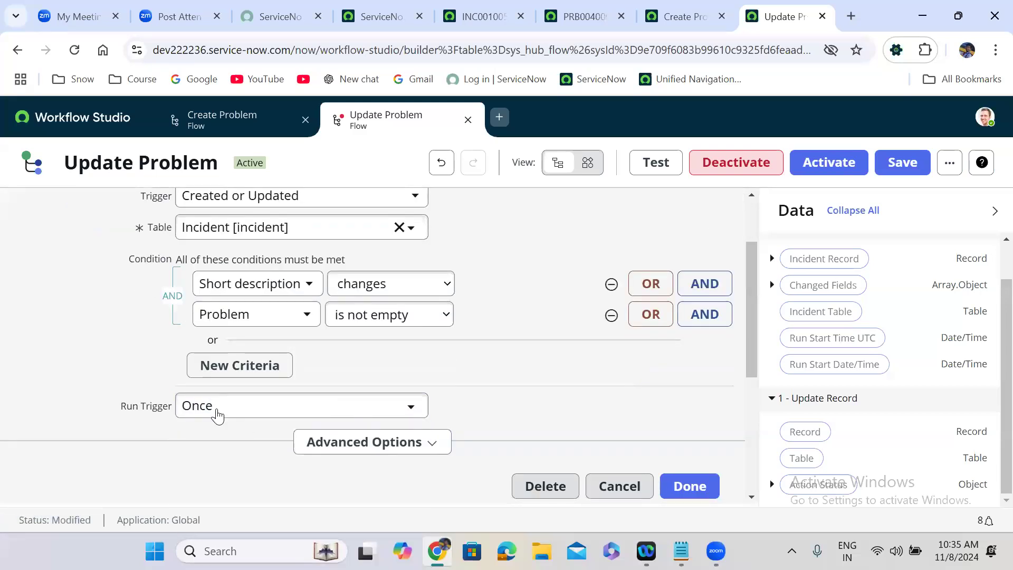
left_click(217, 411)
left_click(226, 457)
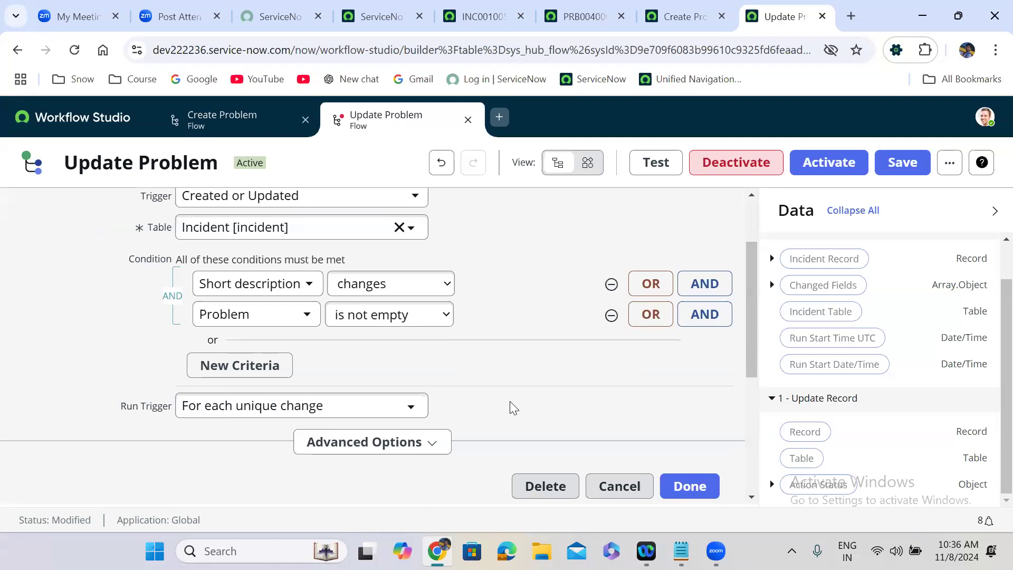
left_click(692, 487)
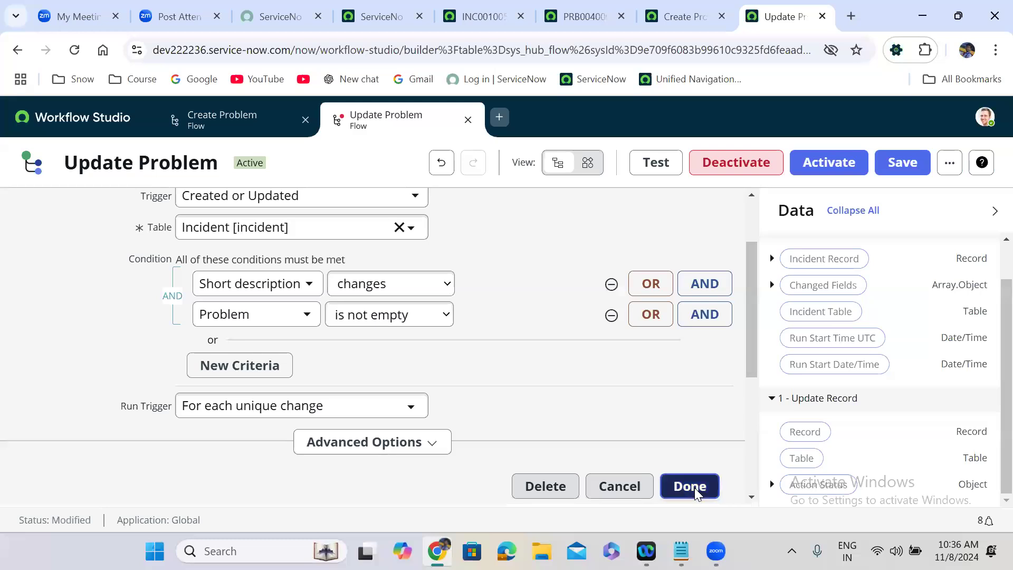
Step: Deactivate both the Update Problem flow and the Create Problem flow
left_click(736, 163)
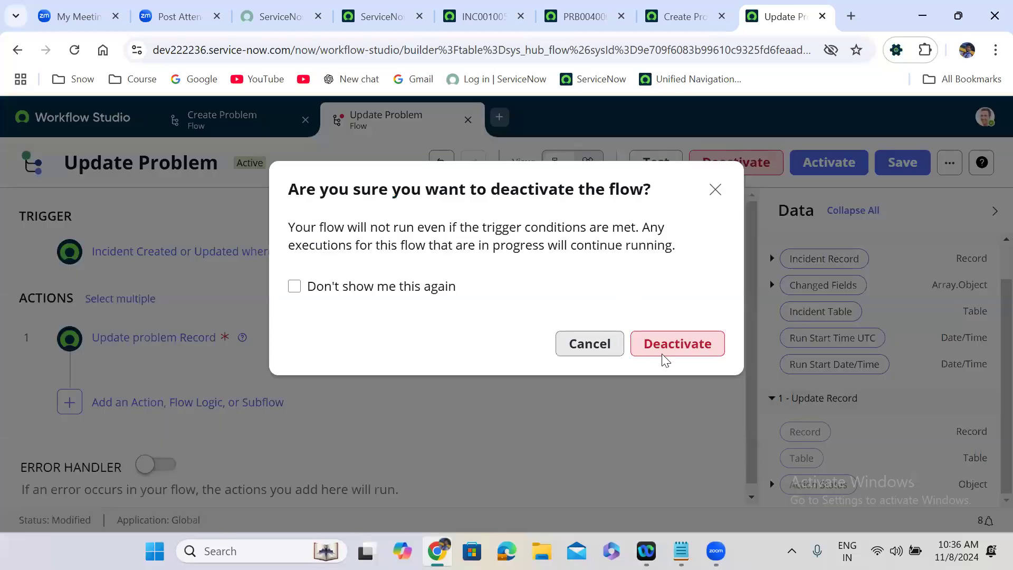
left_click(666, 361)
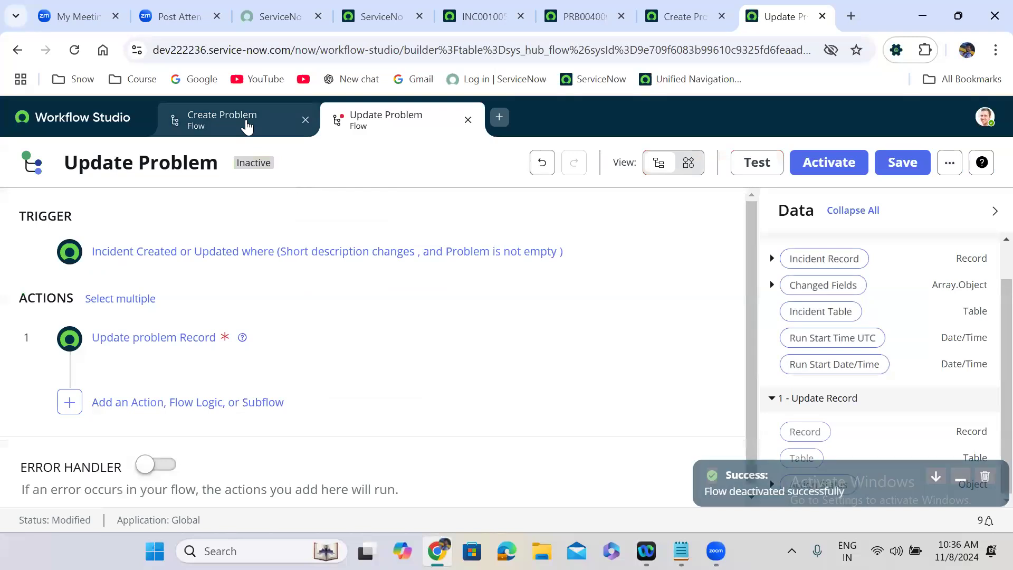
left_click(247, 127)
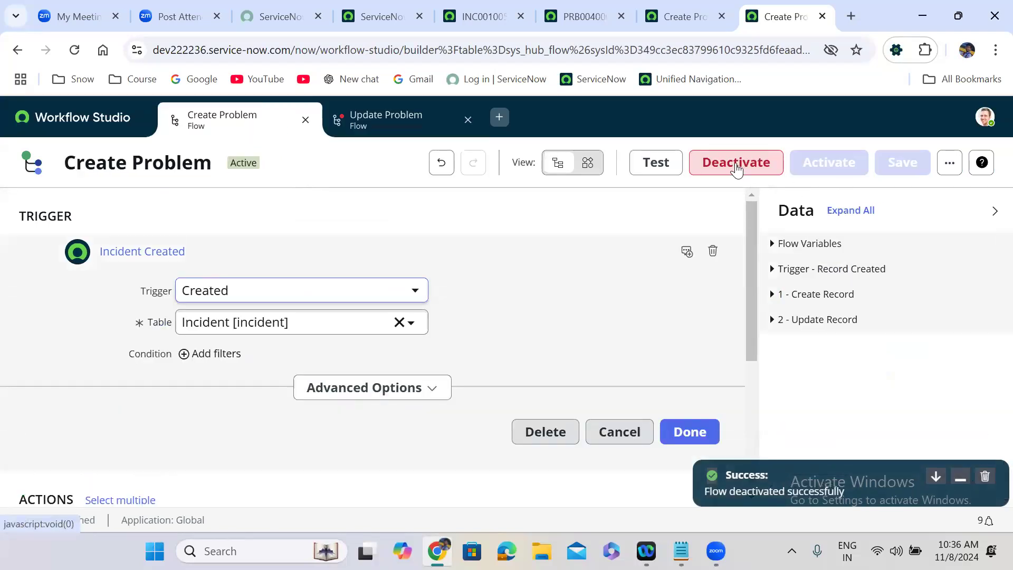
left_click(736, 162)
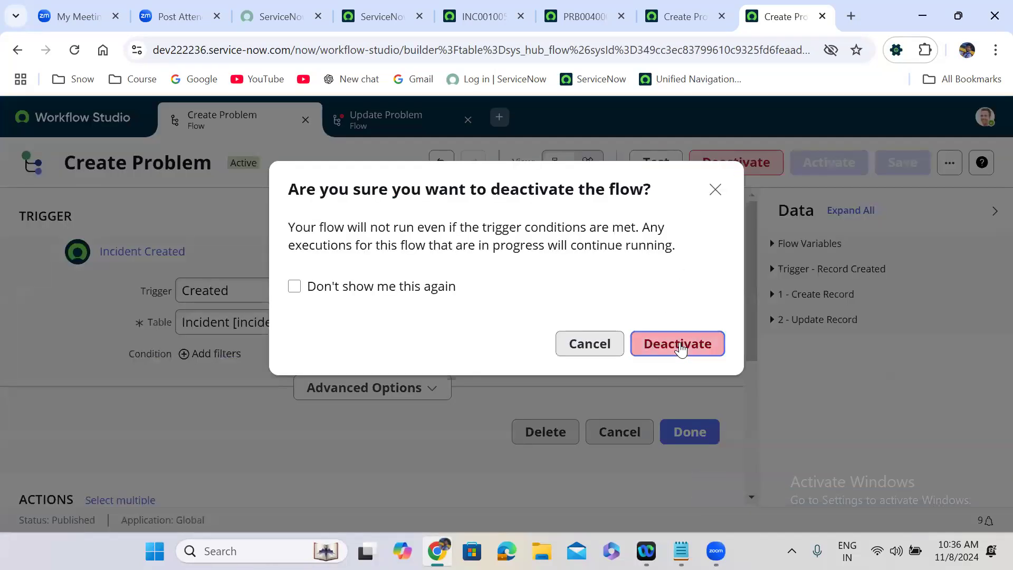
left_click(679, 344)
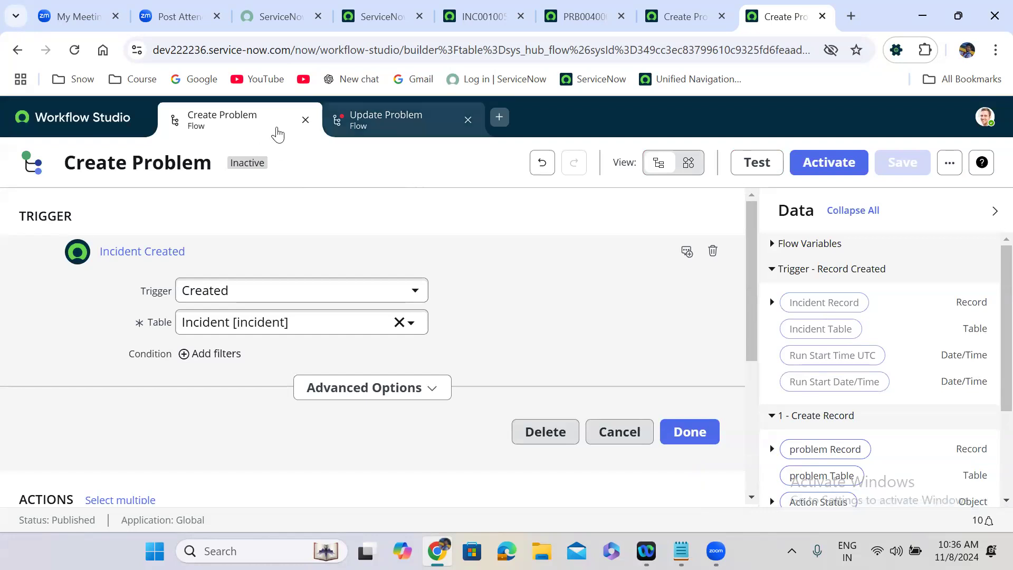
Step: Close the Create Problem and Update Problem flows to return to the Workflow Studio homepage
left_click(304, 120)
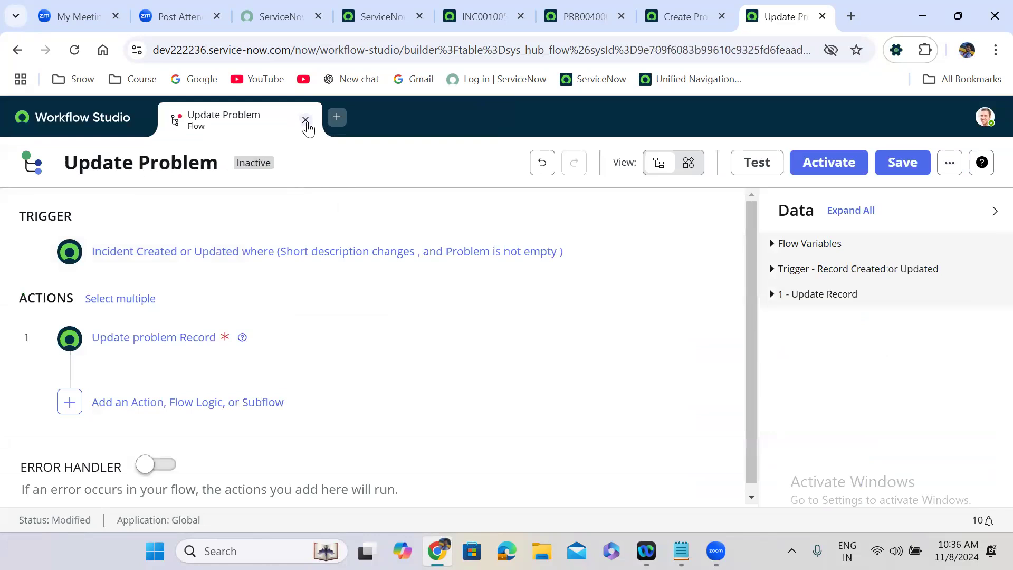
left_click(306, 121)
left_click(591, 392)
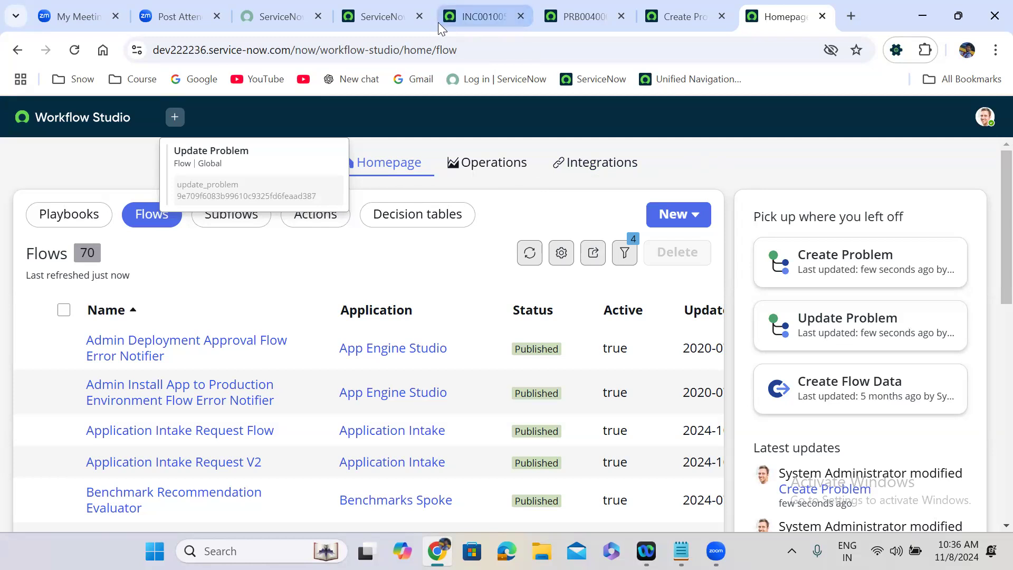
Step: Open the incident table's full list in a new browser tab by entering incident.LIST in the ServiceNow navigator filter
left_click(395, 9)
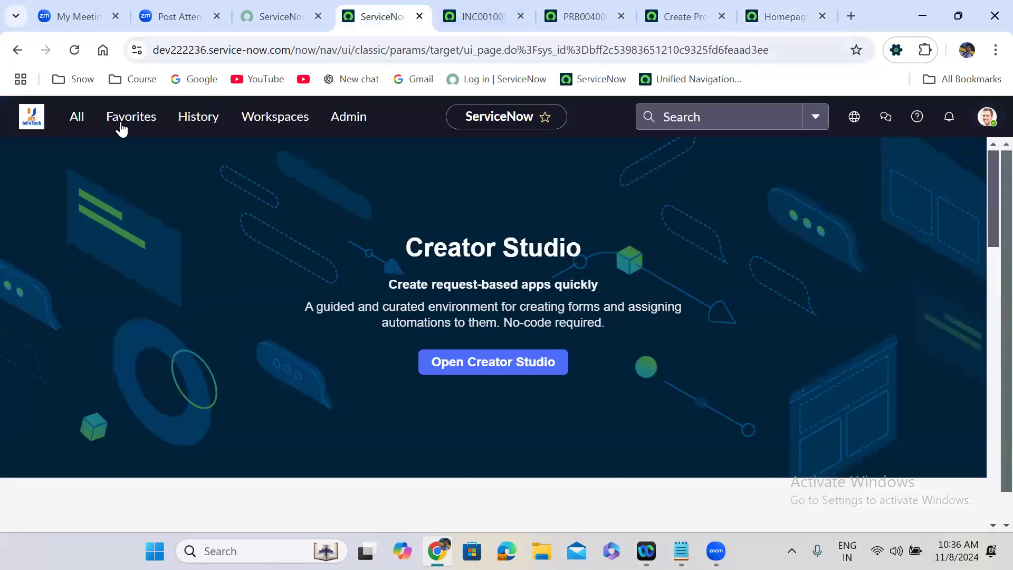
left_click(73, 127)
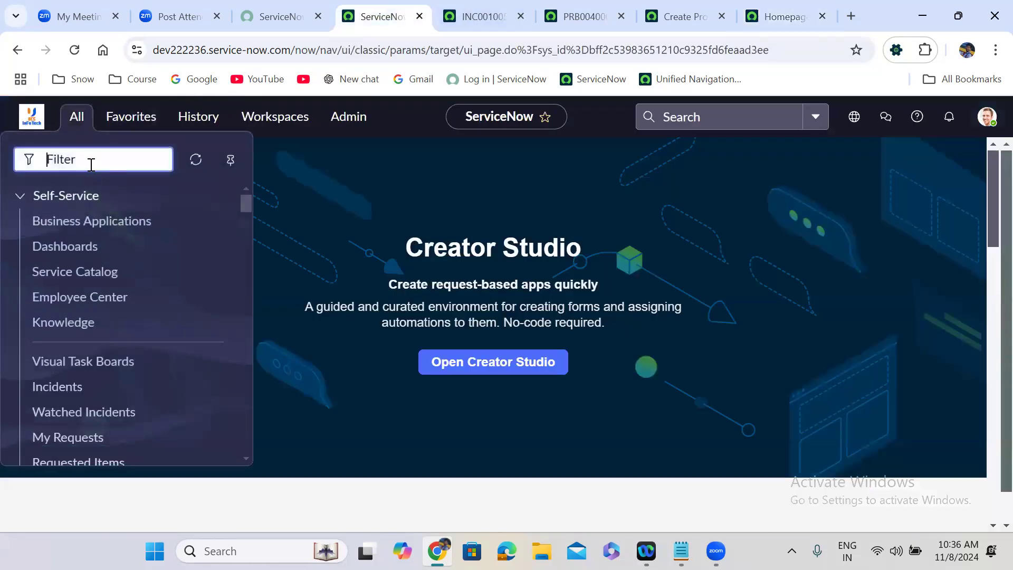
type("inciden")
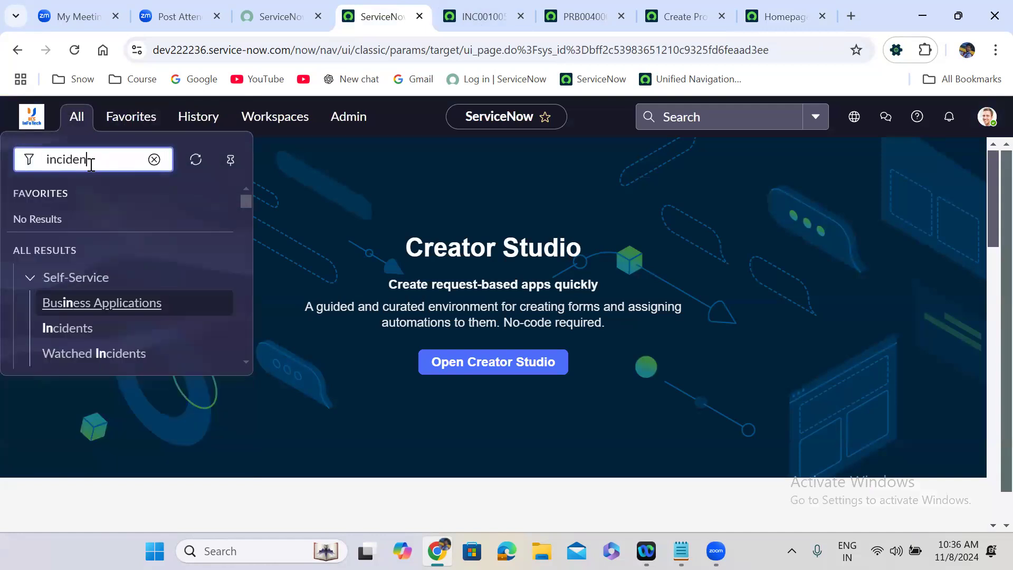
type("t.LIST")
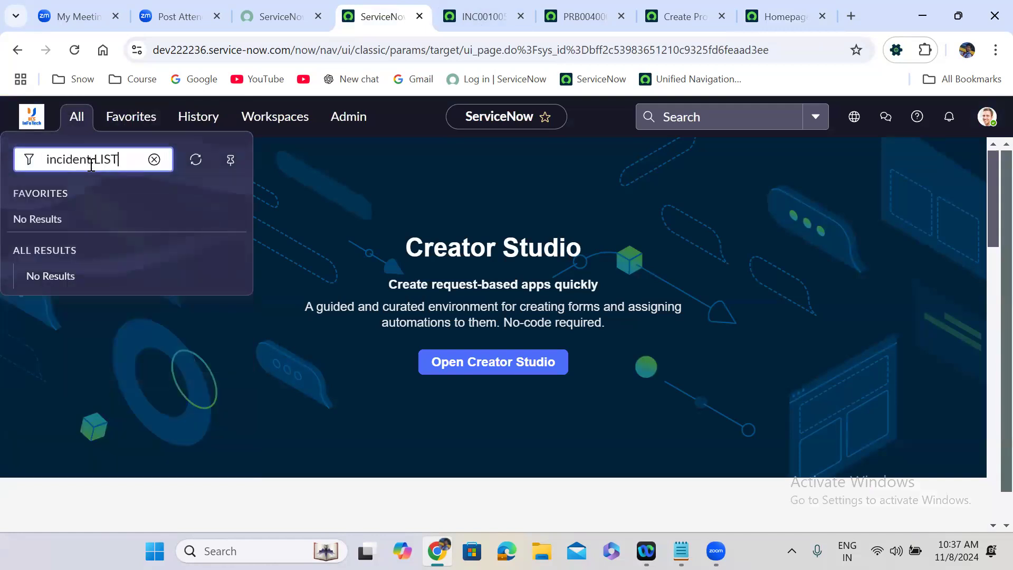
key("Return")
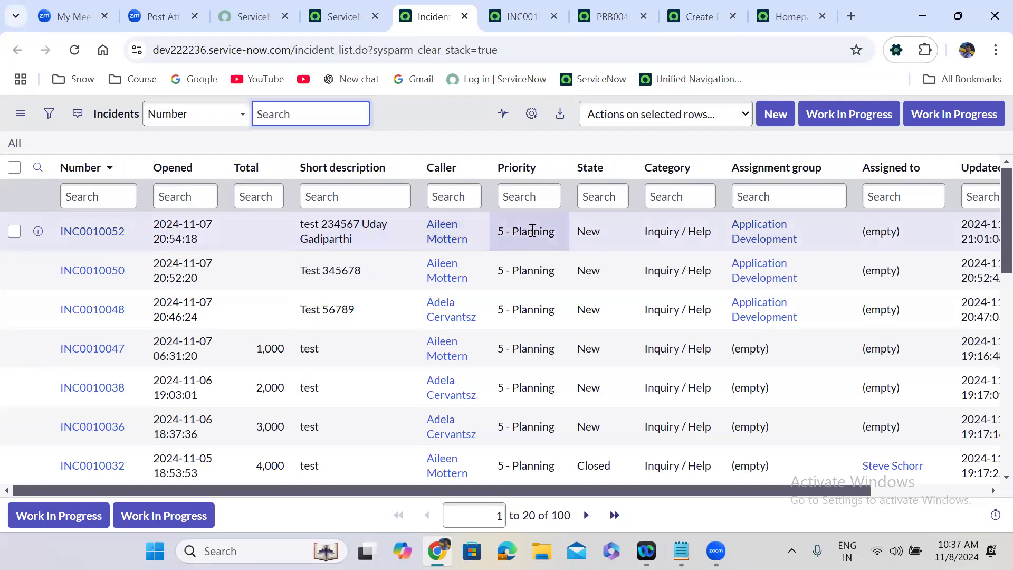
Step: Create a flow named "Mark as closed" in the Global application from the Workflow Studio homepage
left_click(696, 16)
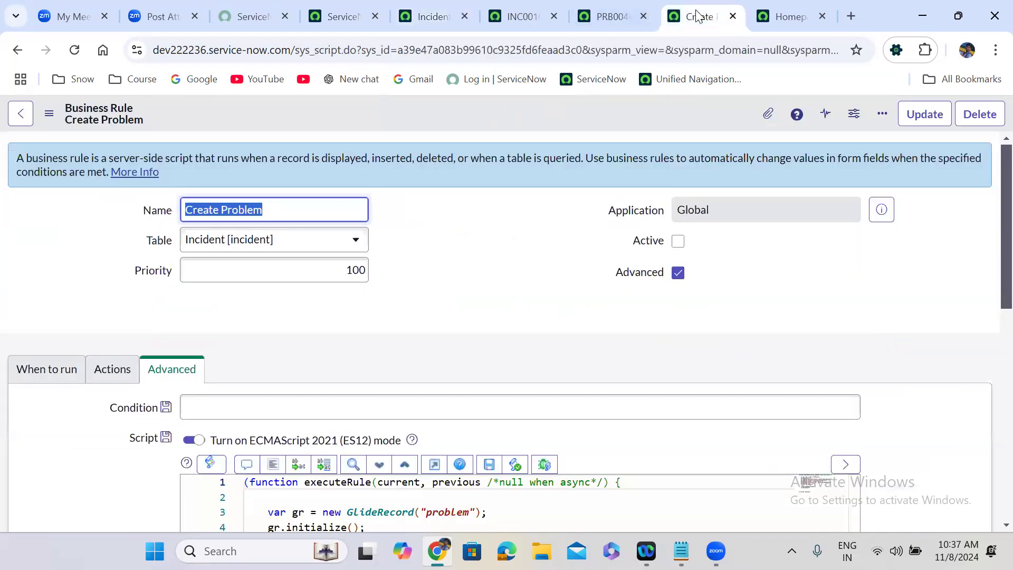
left_click(787, 16)
left_click(153, 226)
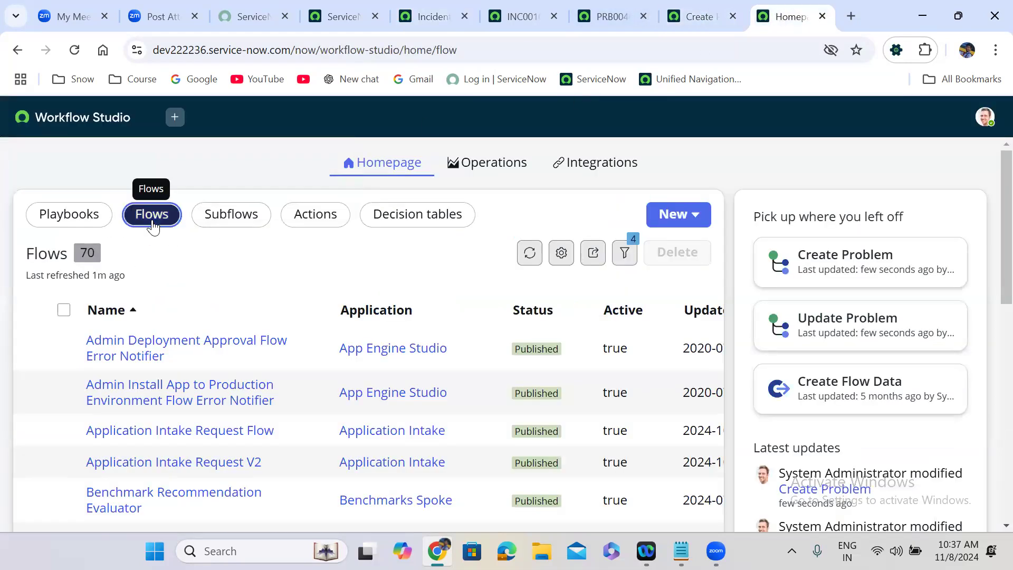
left_click(666, 223)
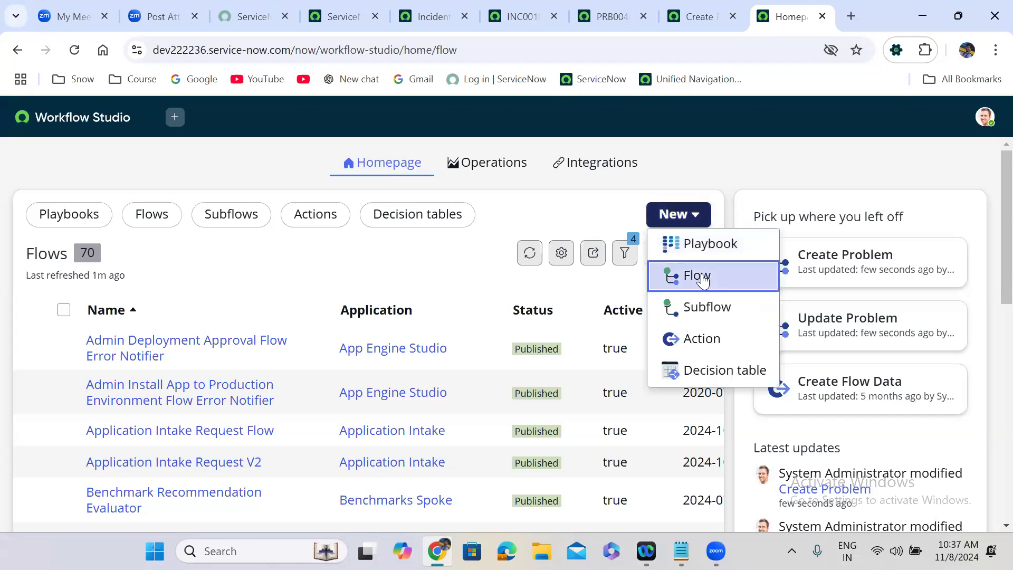
left_click(698, 274)
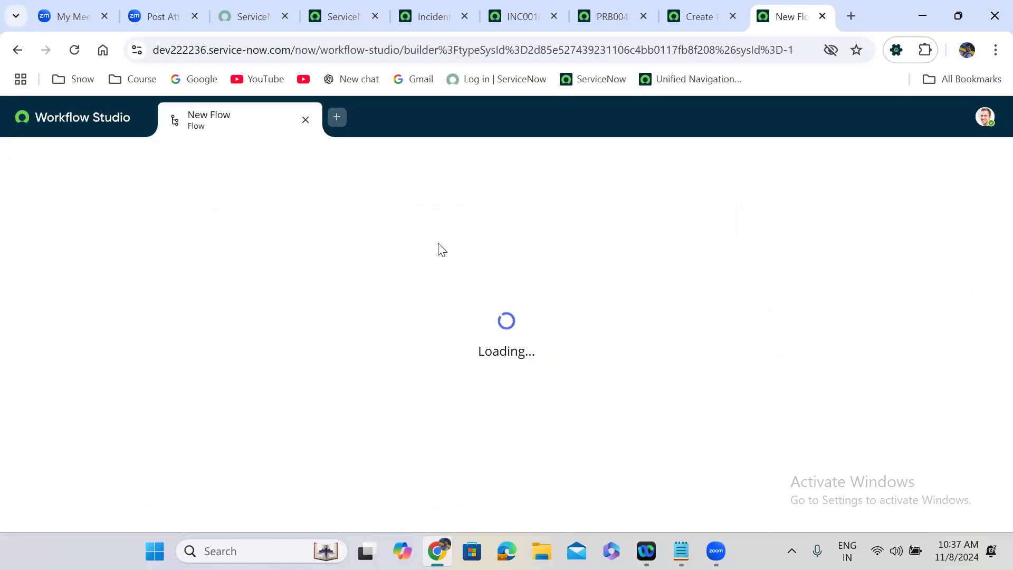
left_click(494, 224)
left_click(517, 228)
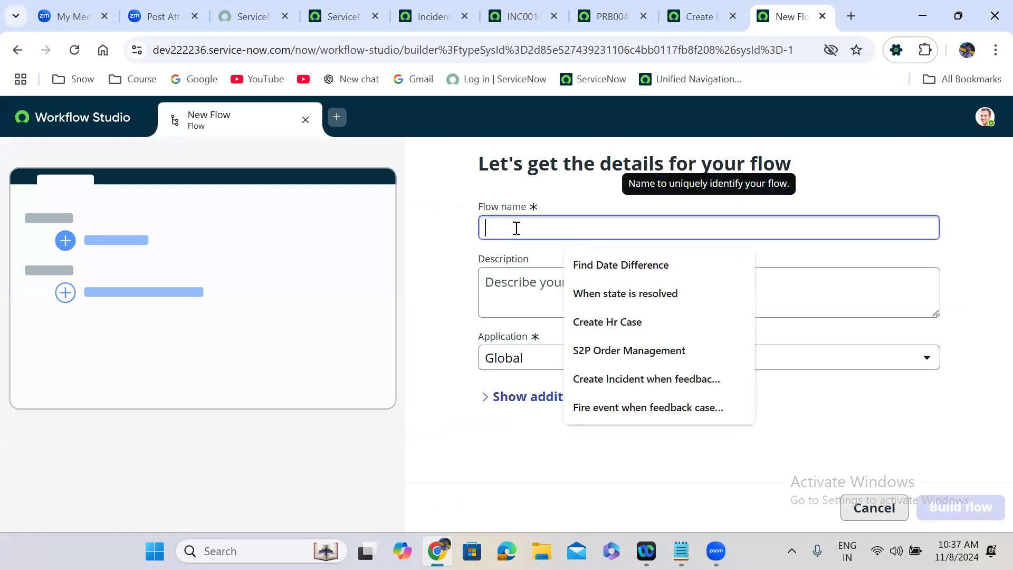
type("Mark as closed")
left_click(785, 440)
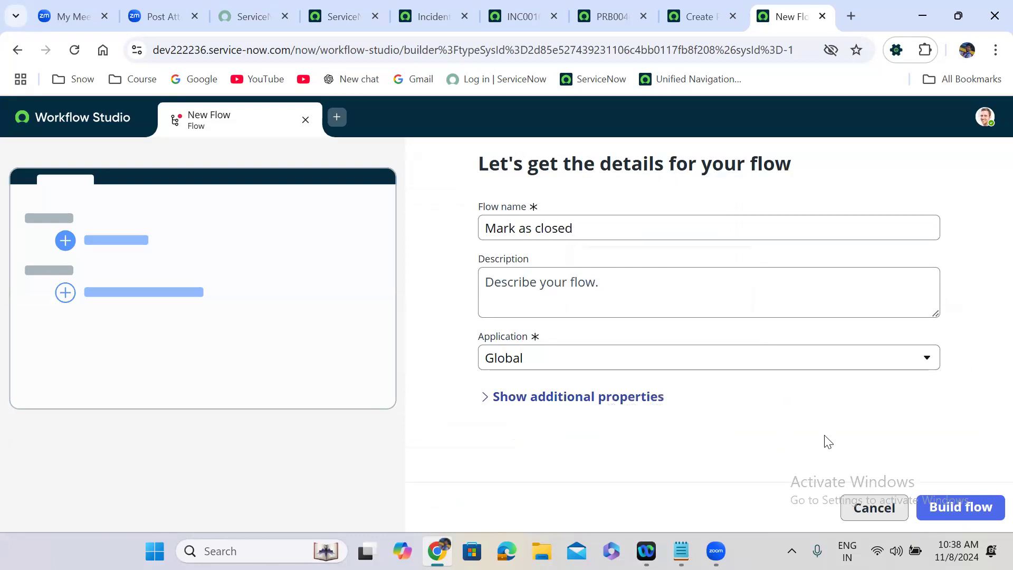
left_click(962, 506)
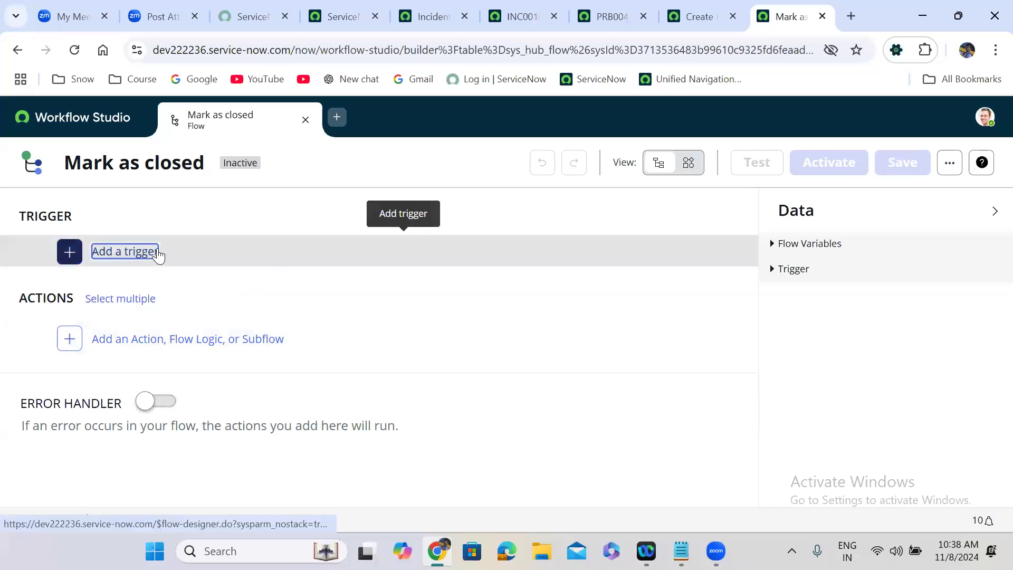
Step: Add a scheduled Daily trigger at 11:00:00 to the flow and finish editing it
left_click(124, 251)
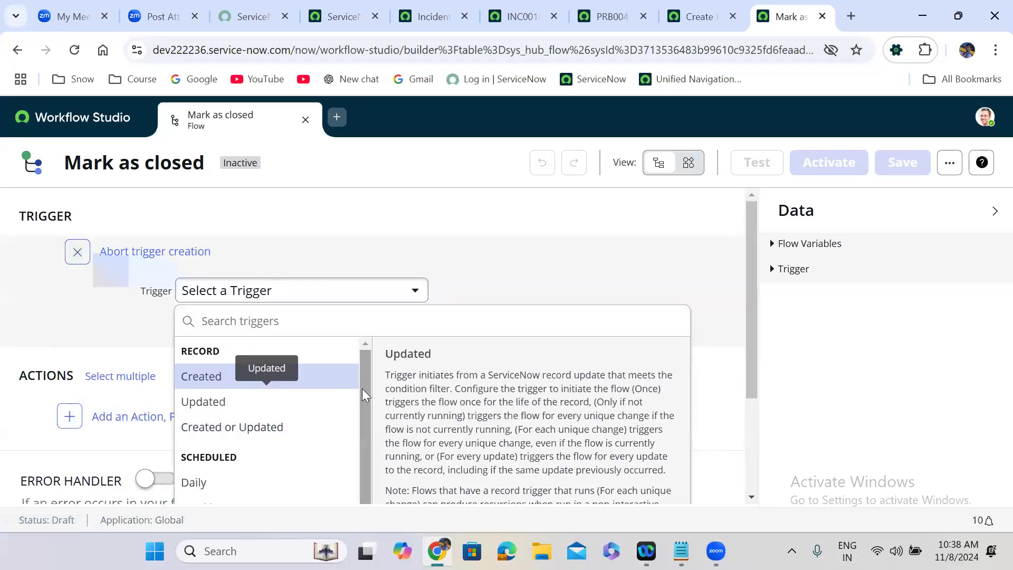
scroll(367, 433, "down", 3)
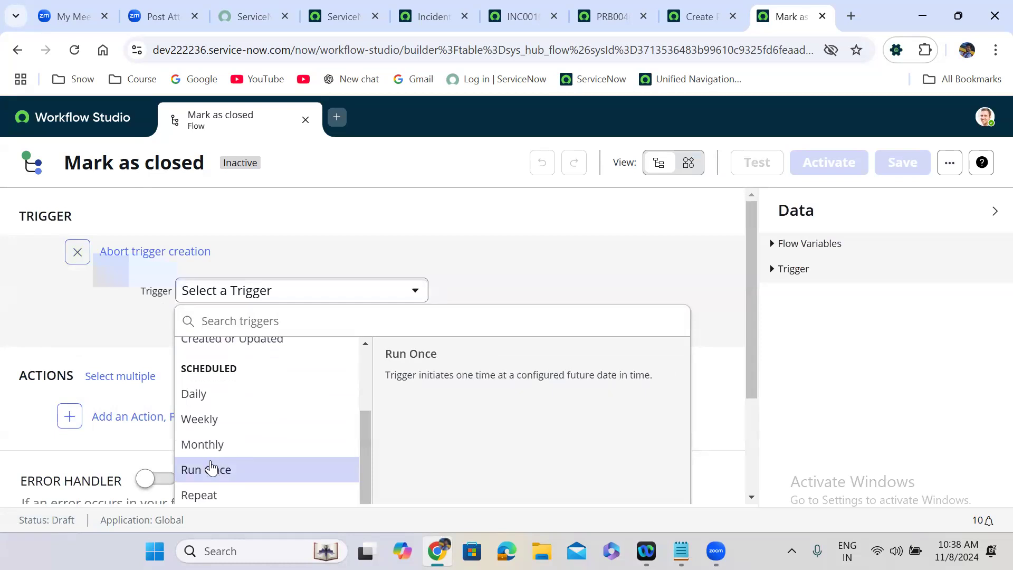
left_click(221, 402)
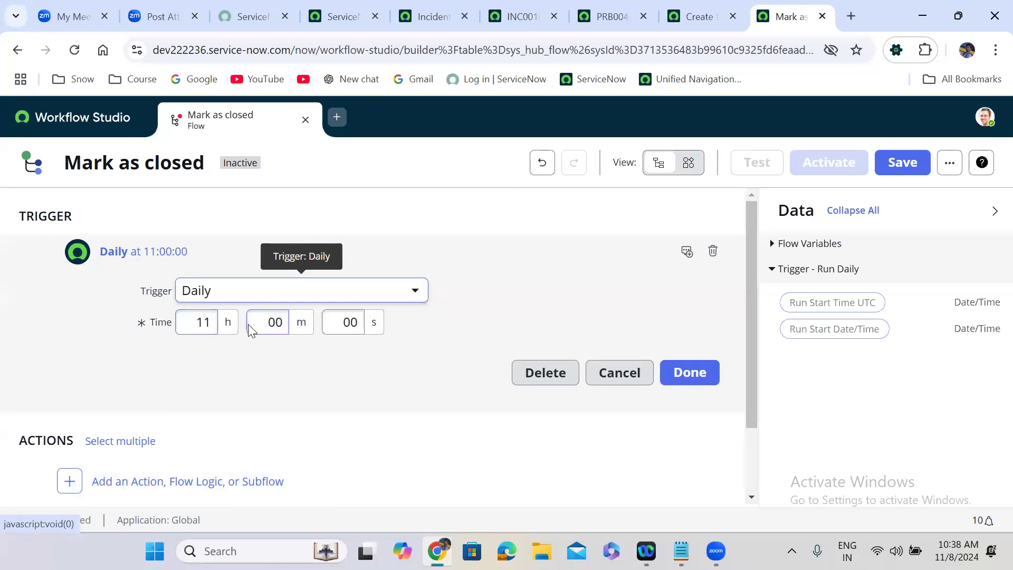
left_click(688, 372)
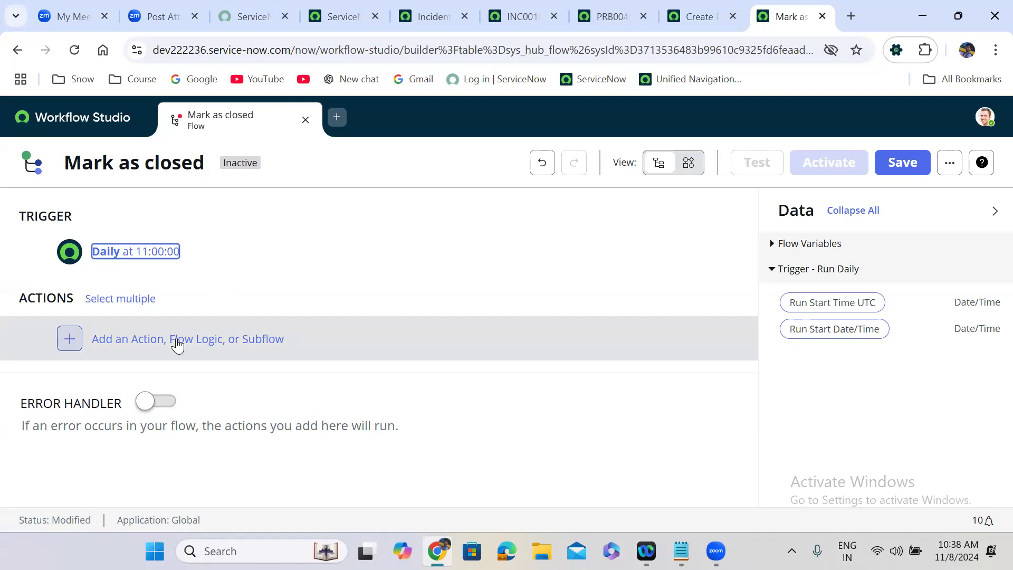
Step: Add a Look Up Records action to the flow and set its table to Incident [incident]
left_click(177, 346)
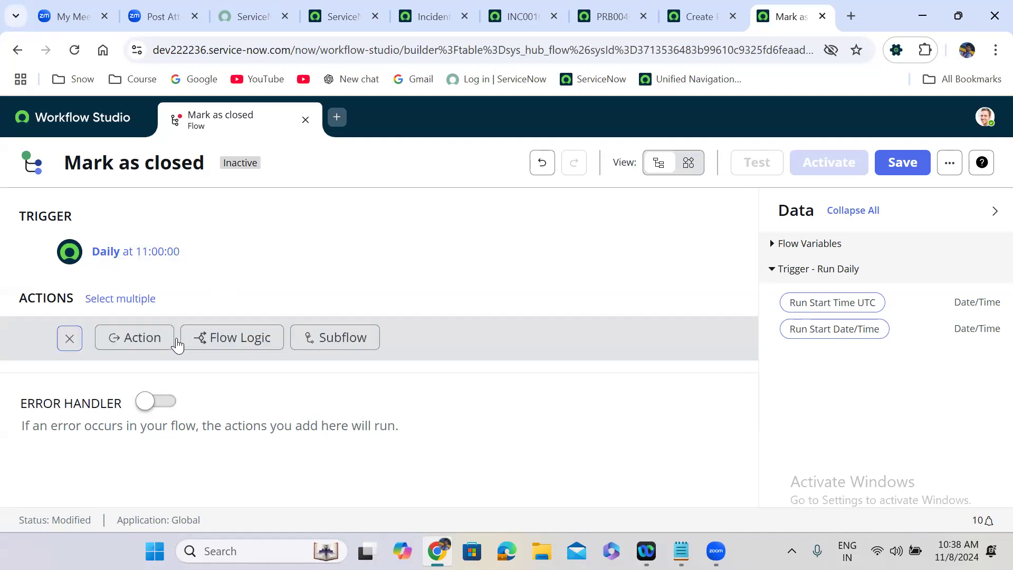
left_click(146, 337)
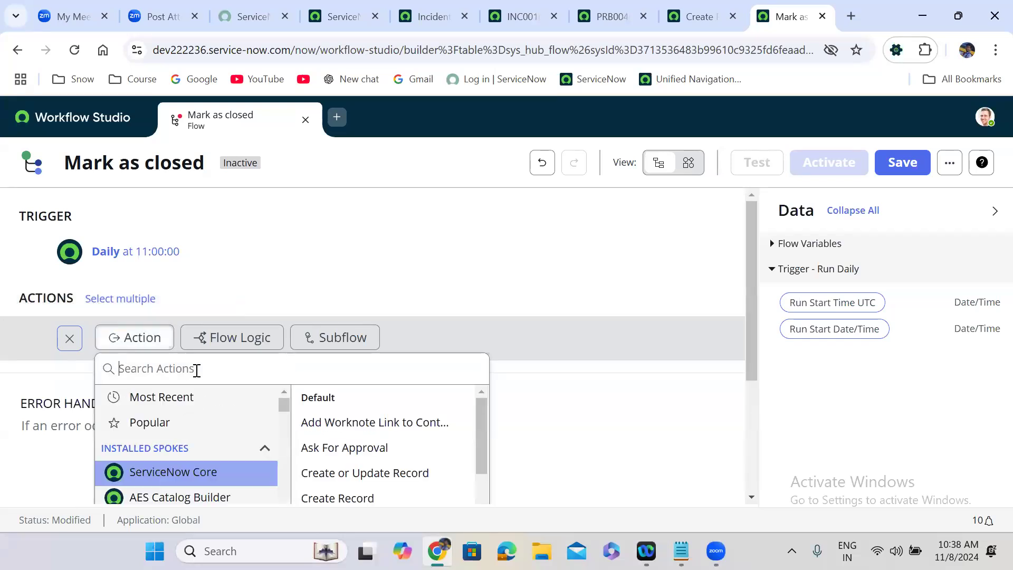
type("look up records")
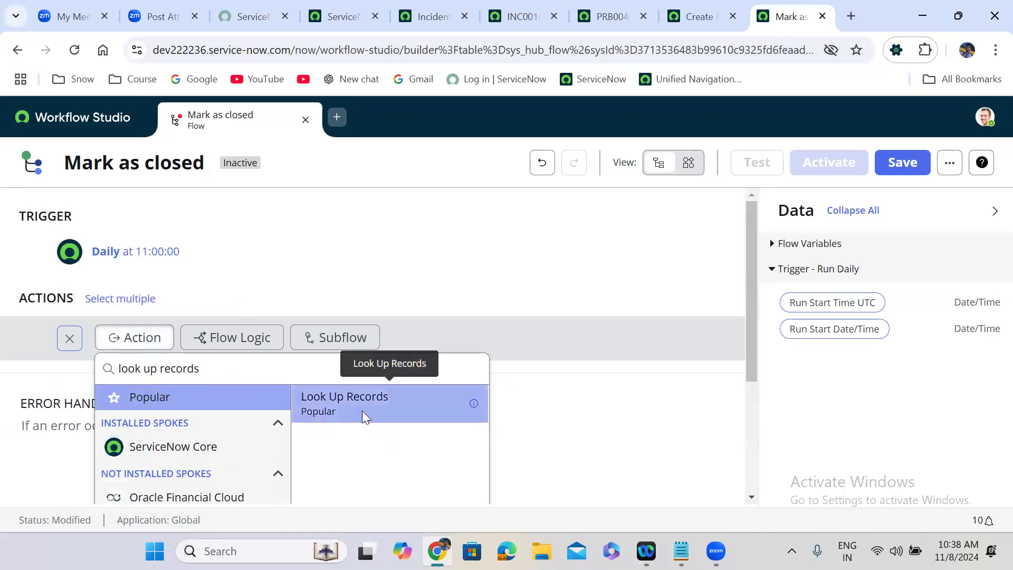
left_click(362, 410)
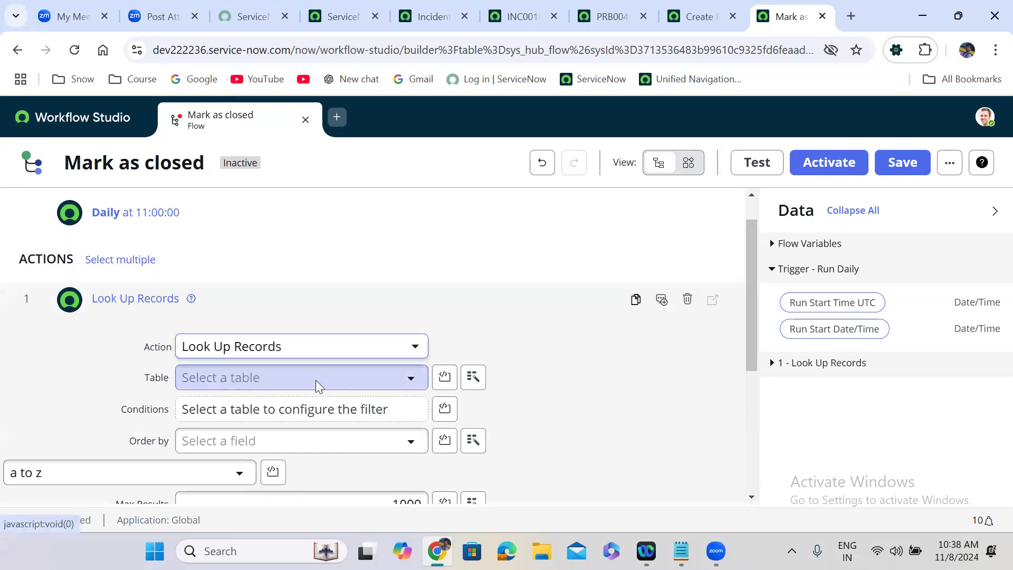
left_click(316, 380)
type("incid")
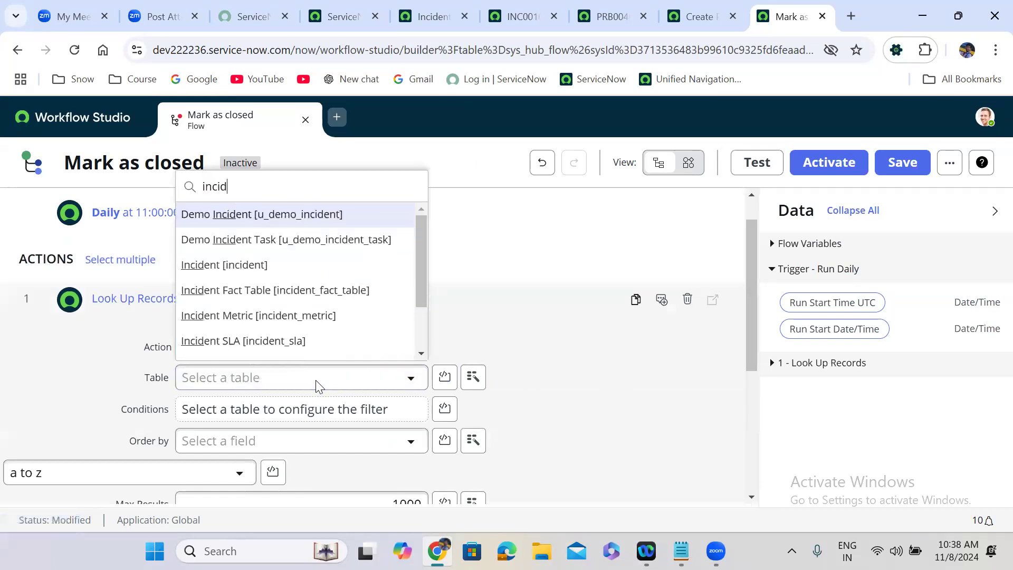
type("ent")
scroll(285, 319, "down", 1)
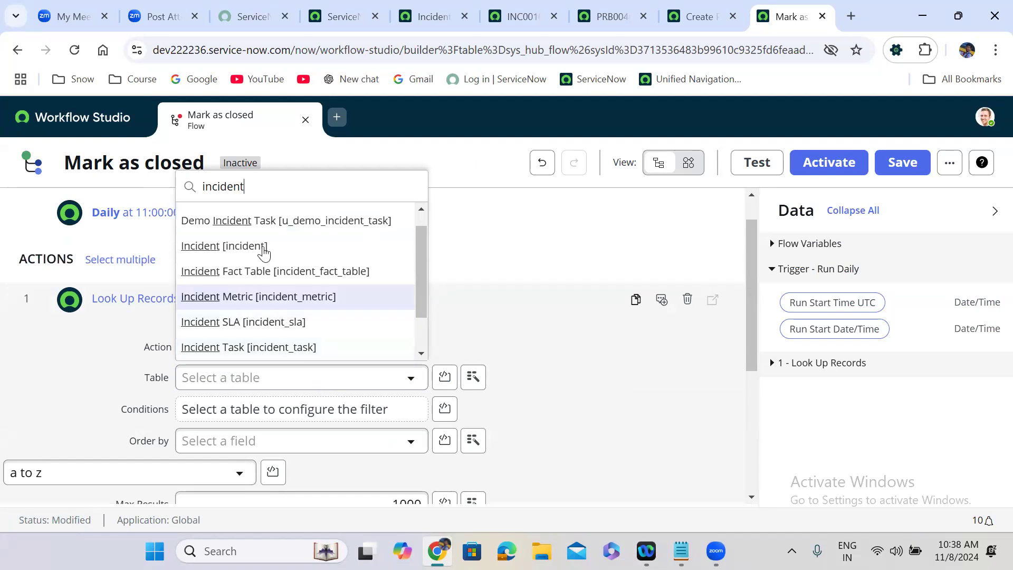
left_click(262, 251)
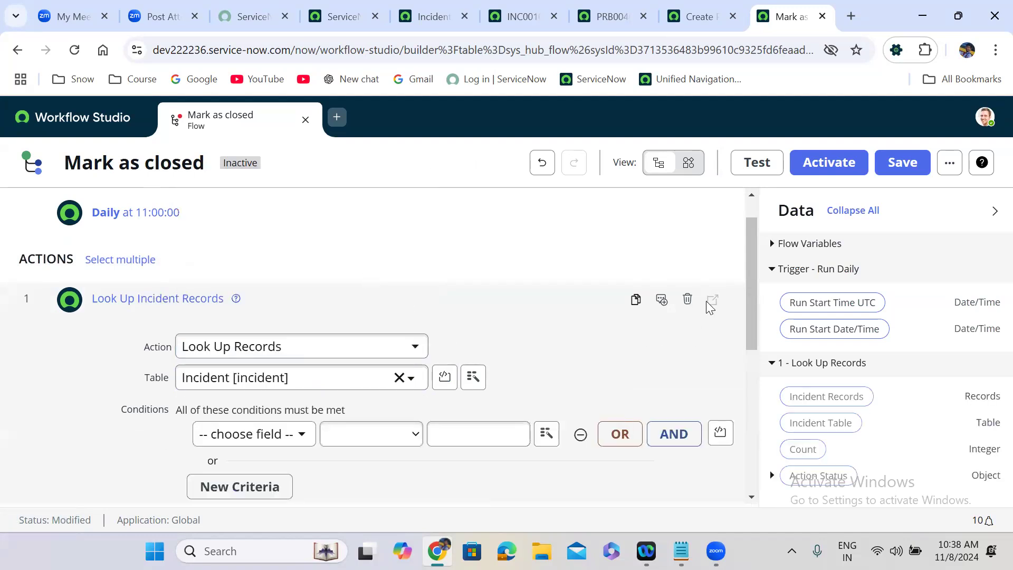
Step: Set the lookup condition to State is Resolved
scroll(754, 259, "down", 3)
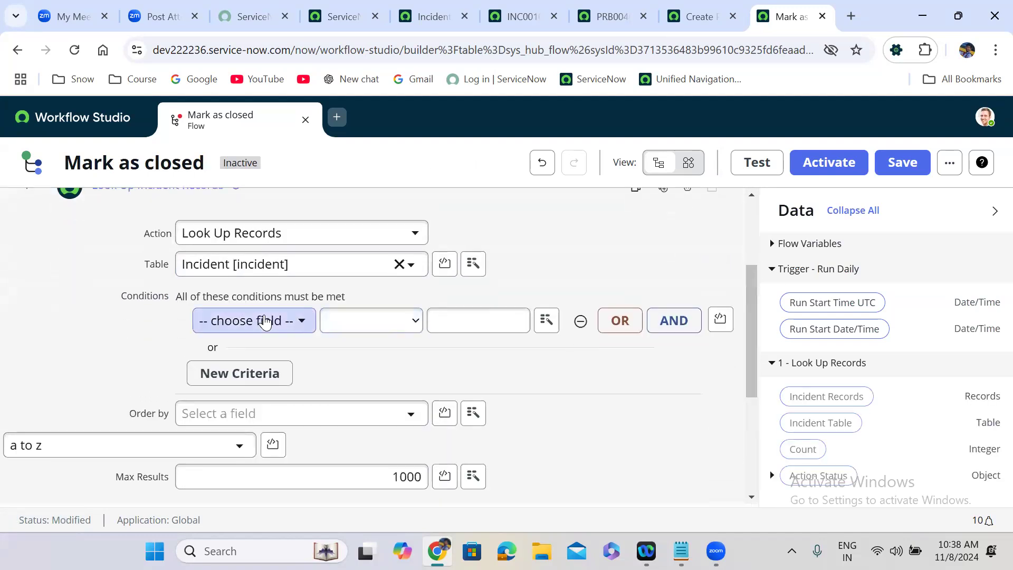
left_click(265, 320)
type("inc")
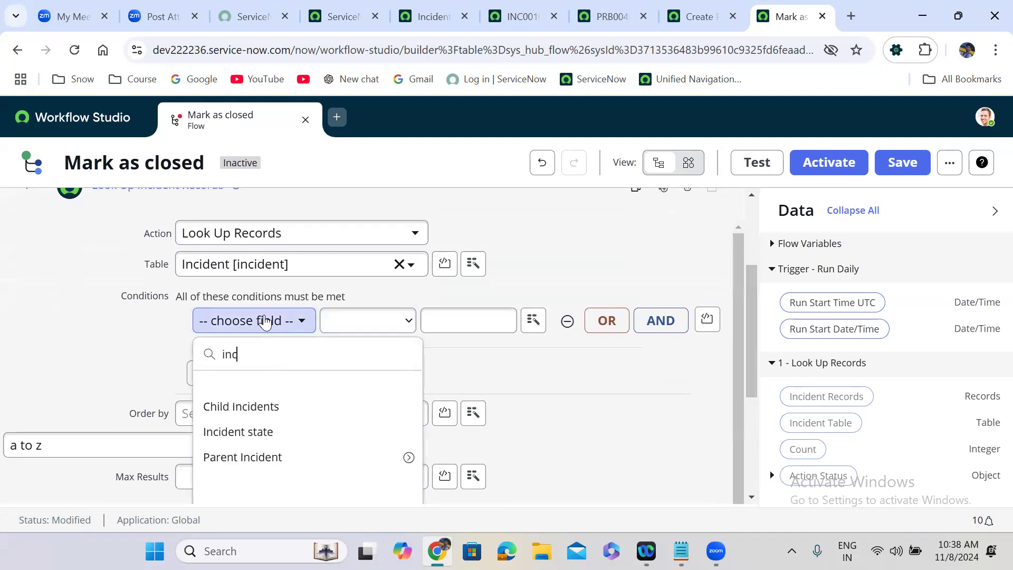
type("ident")
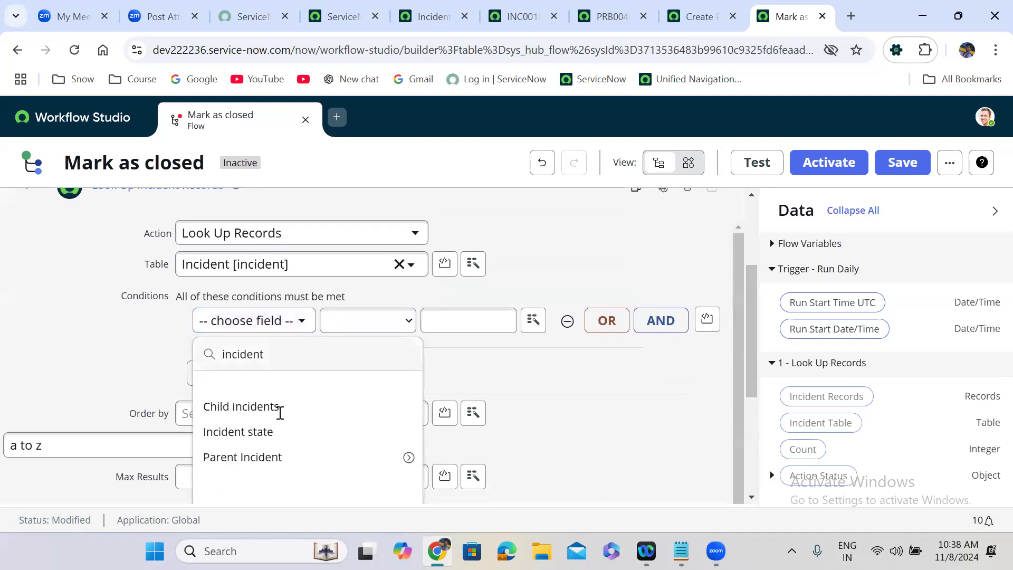
key("BackSpace")
key("BackSpace")
key("BackSpace")
key("BackSpace")
key("BackSpace")
key("BackSpace")
key("BackSpace")
key("BackSpace")
type("s")
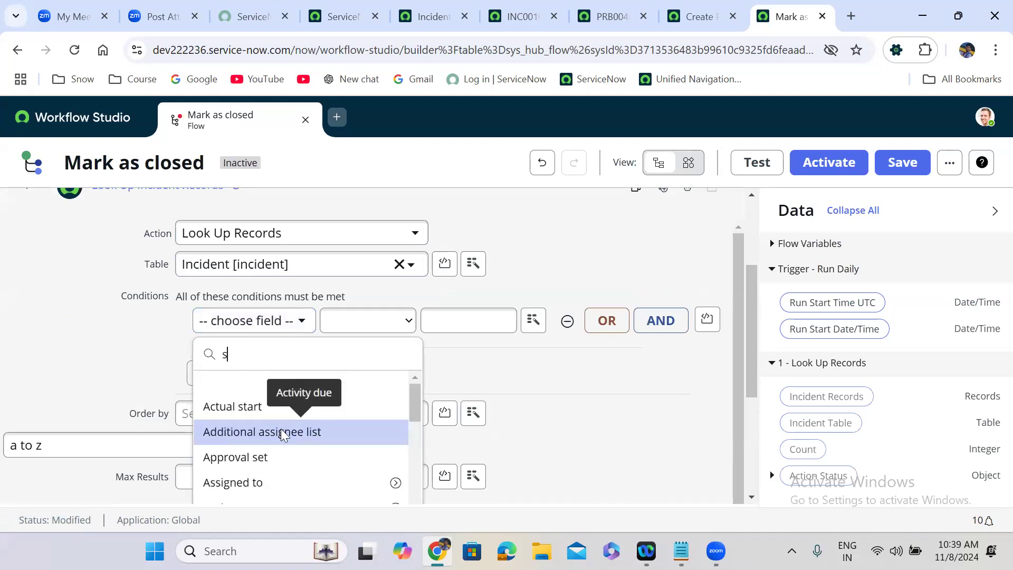
type("ta")
left_click(294, 484)
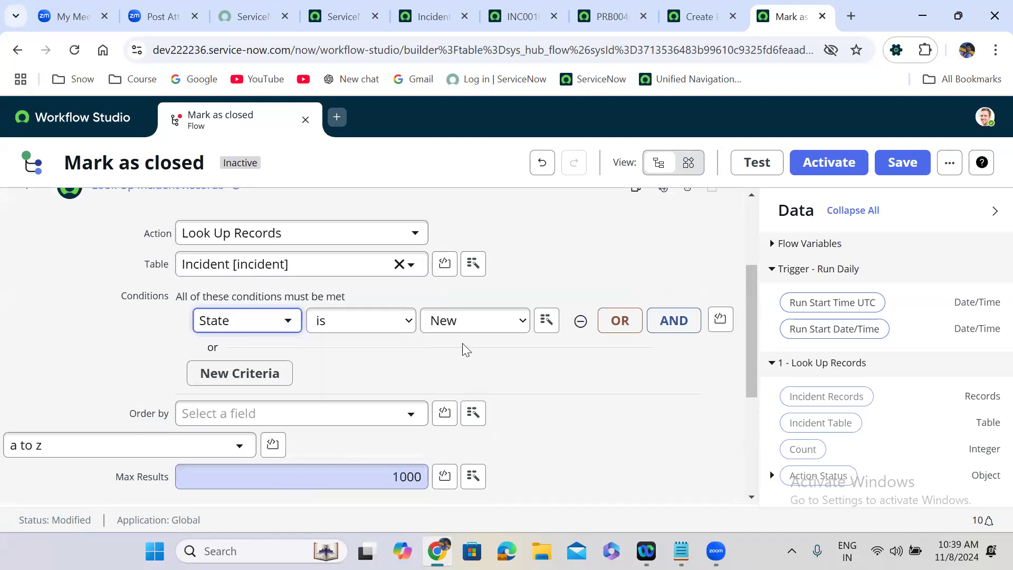
left_click(460, 323)
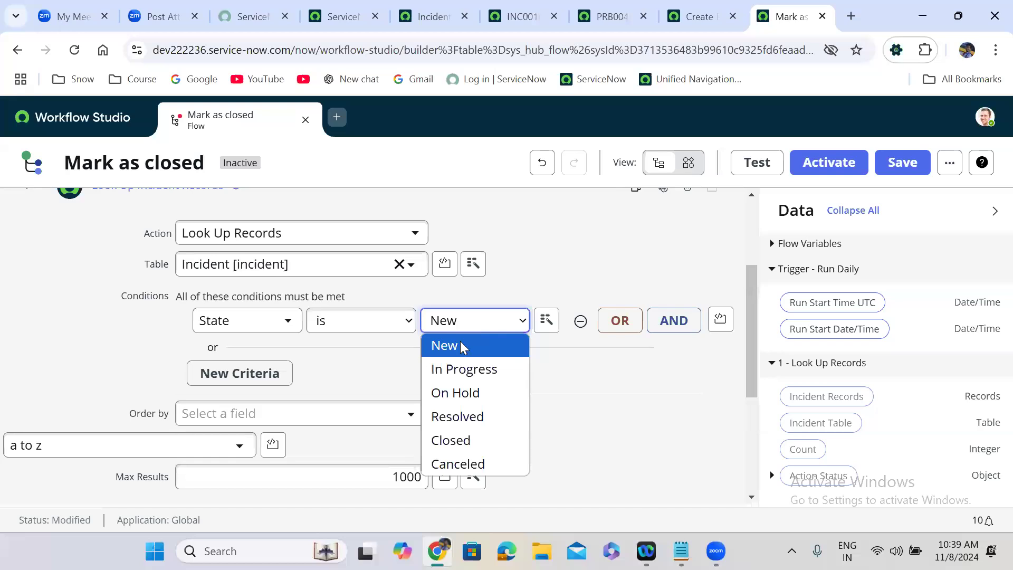
left_click(475, 417)
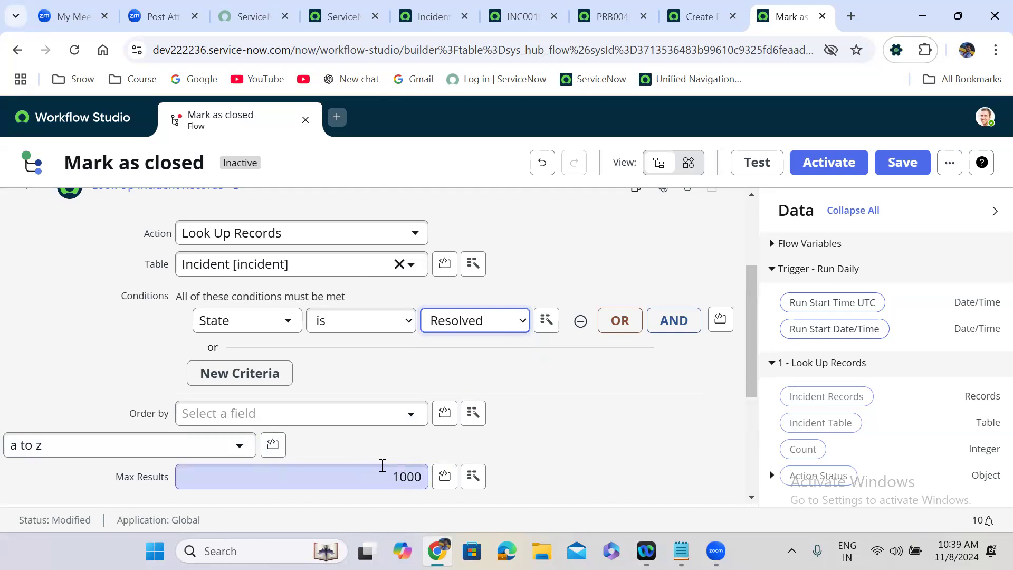
Step: Set the lookup's Max Results to 100000 and finish editing the action
left_click(424, 478)
type("00")
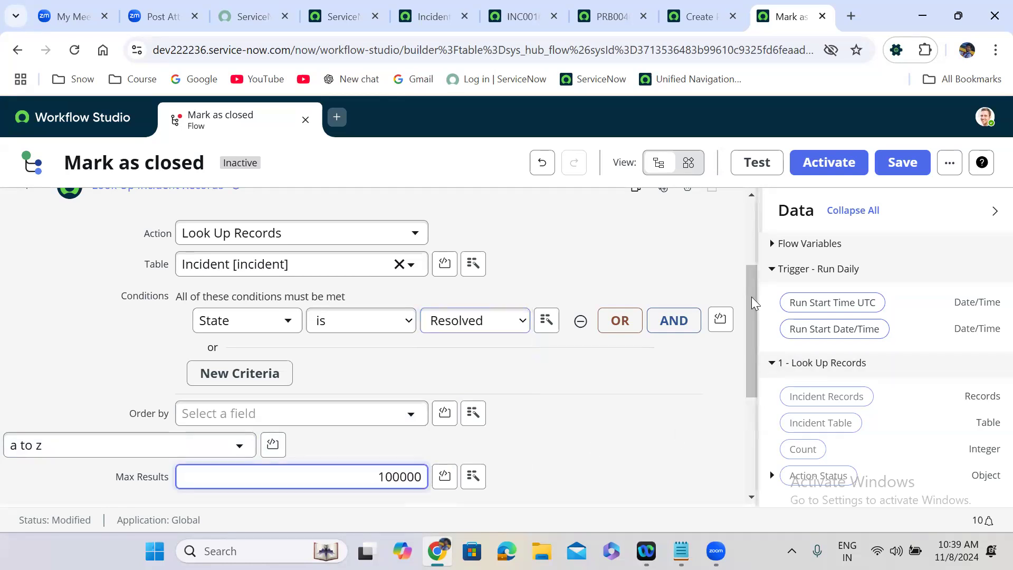
left_click_drag(753, 303, 752, 357)
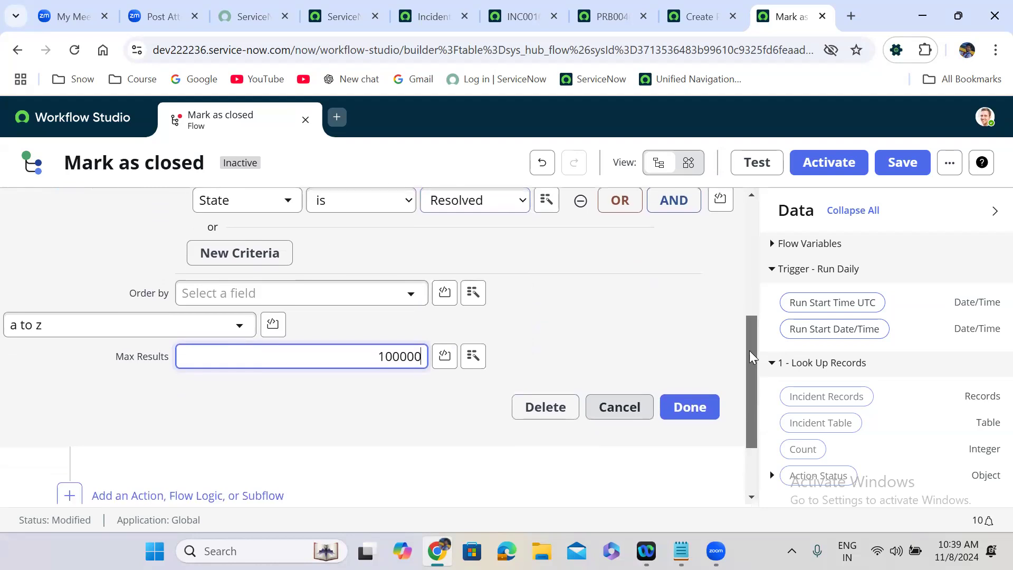
left_click(687, 397)
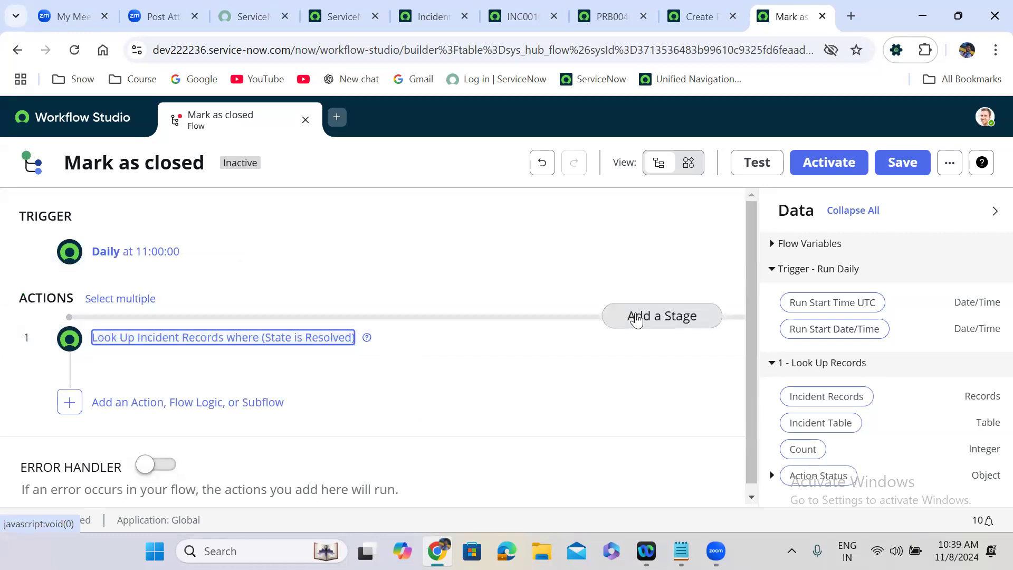
Step: Add For Each flow logic after the lookup, using the Incident Records data pill from step 1 as its items
scroll(753, 309, "down", 1)
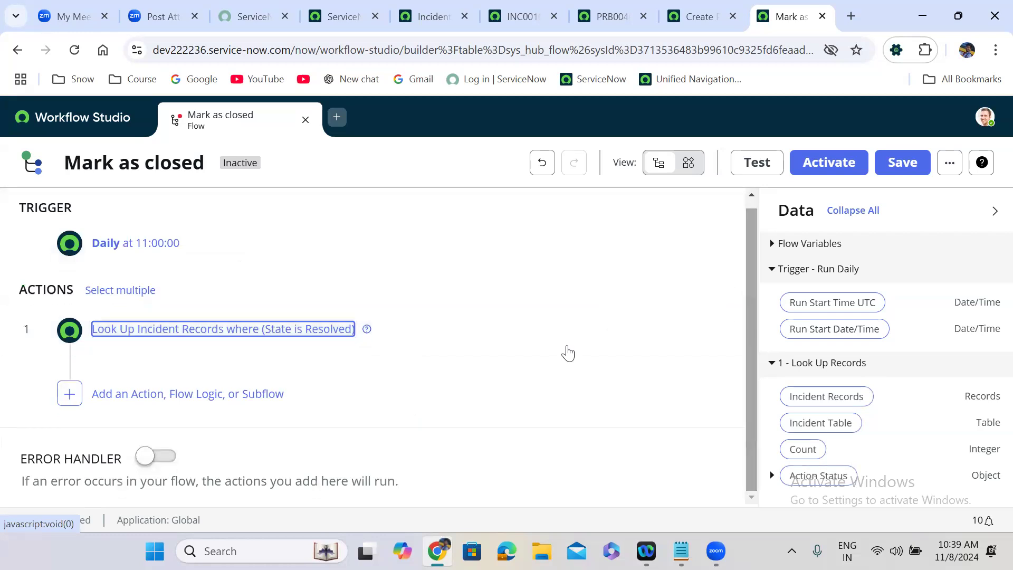
left_click(82, 393)
left_click(235, 394)
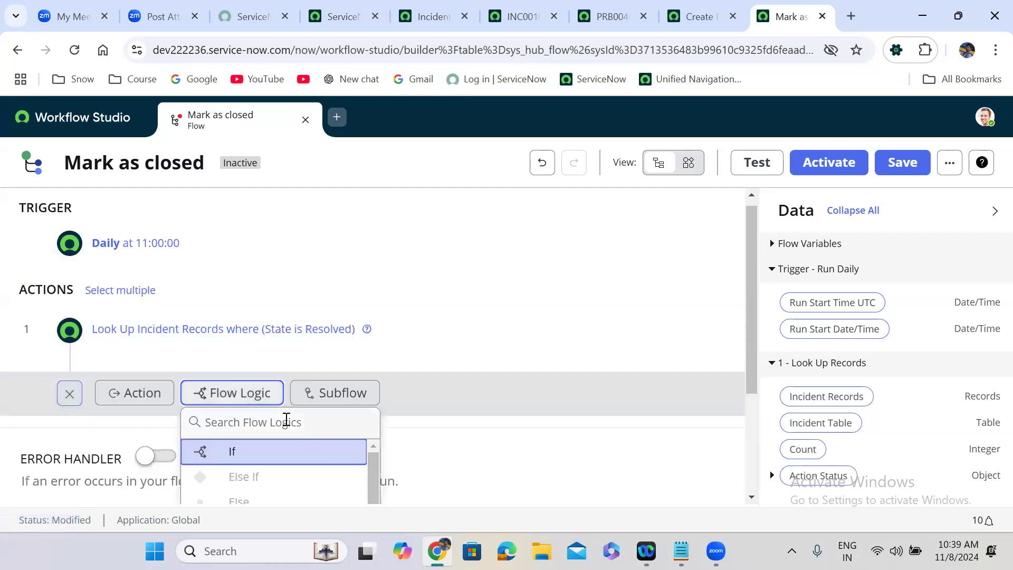
left_click(287, 419)
type("fo")
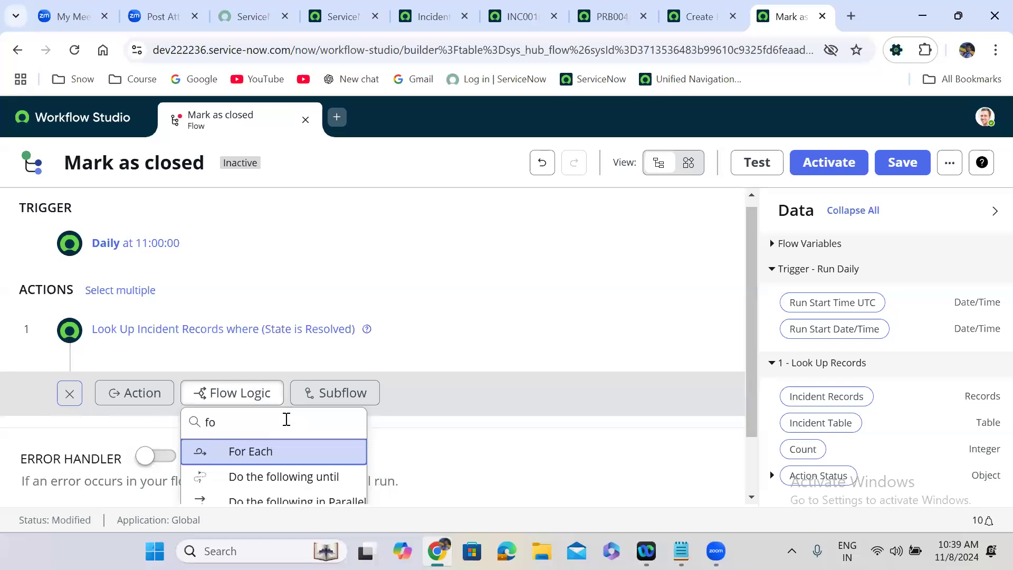
type("r")
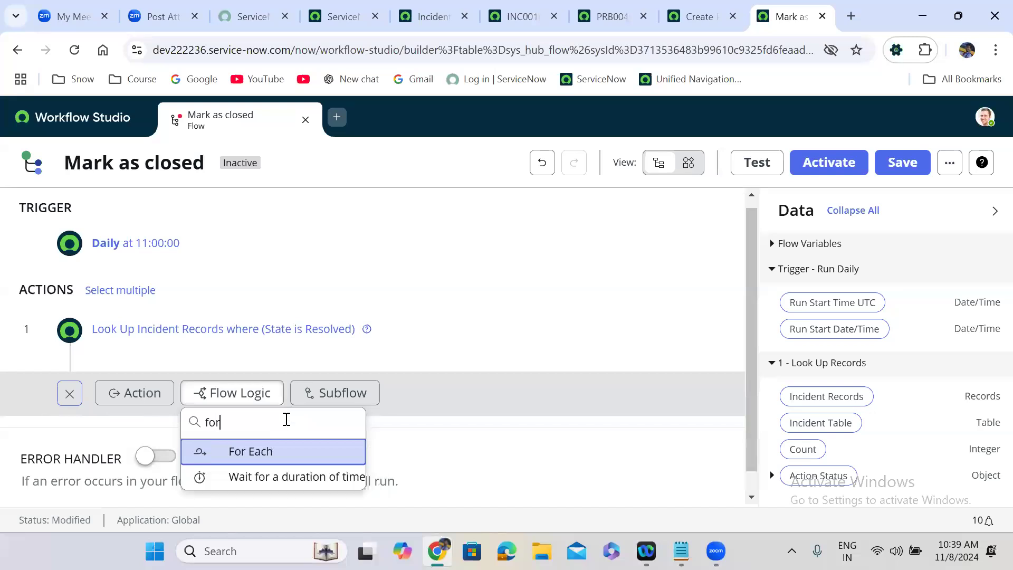
left_click(277, 451)
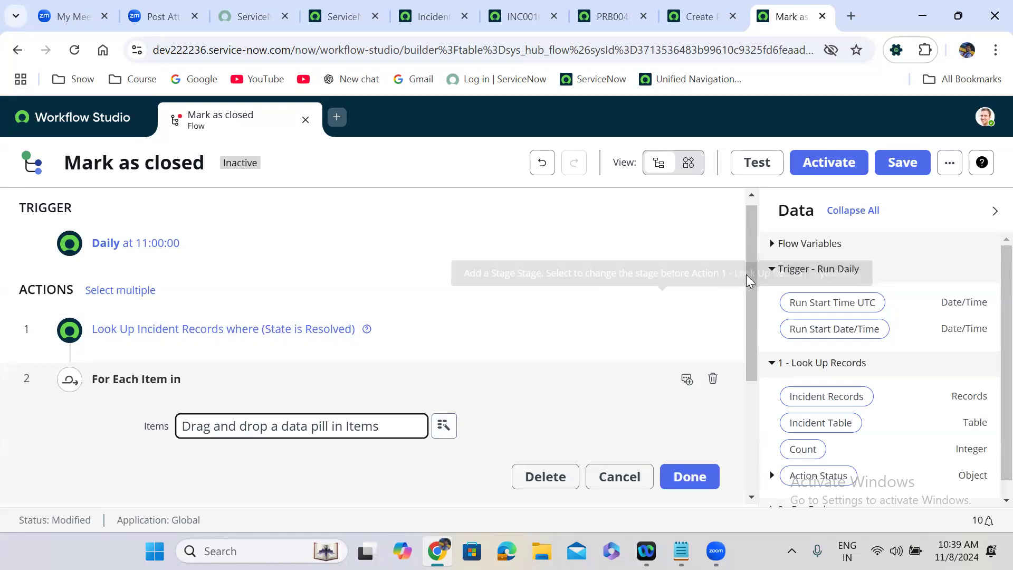
left_click_drag(752, 271, 767, 314)
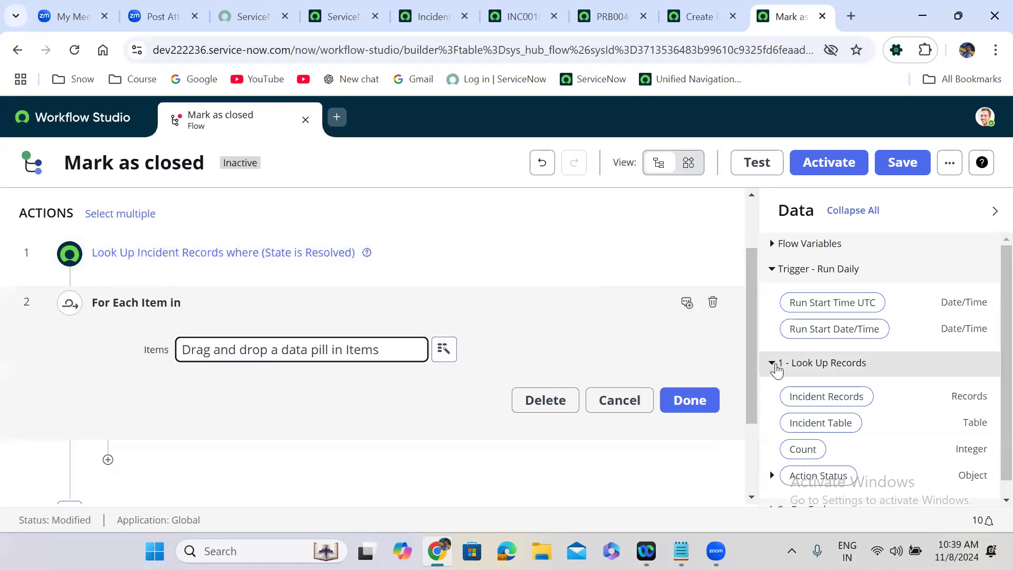
left_click_drag(835, 407, 265, 356)
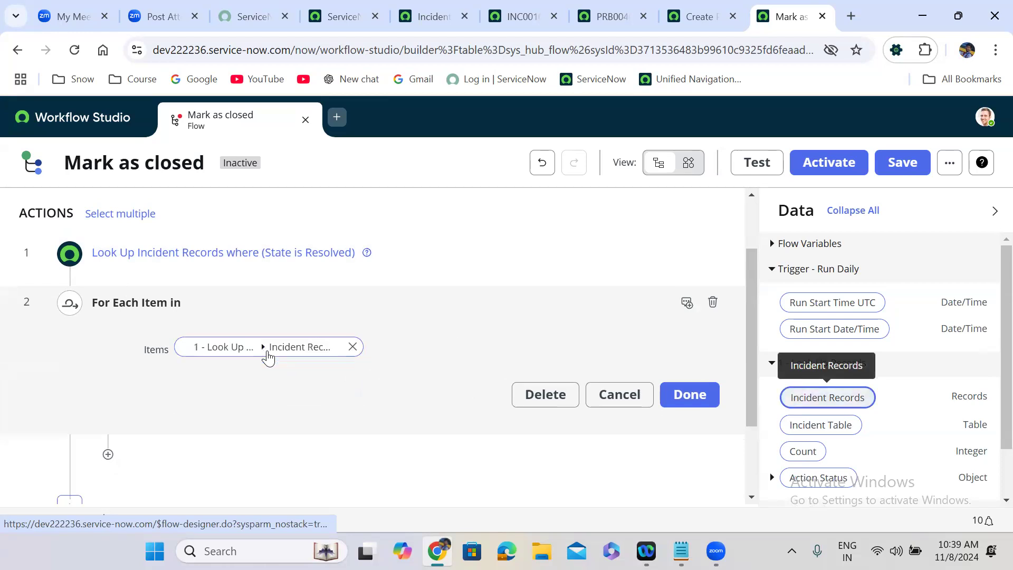
Step: Add an Update Record action inside the For Each loop, using the loop's Incident Record data pill as its record
left_click(691, 395)
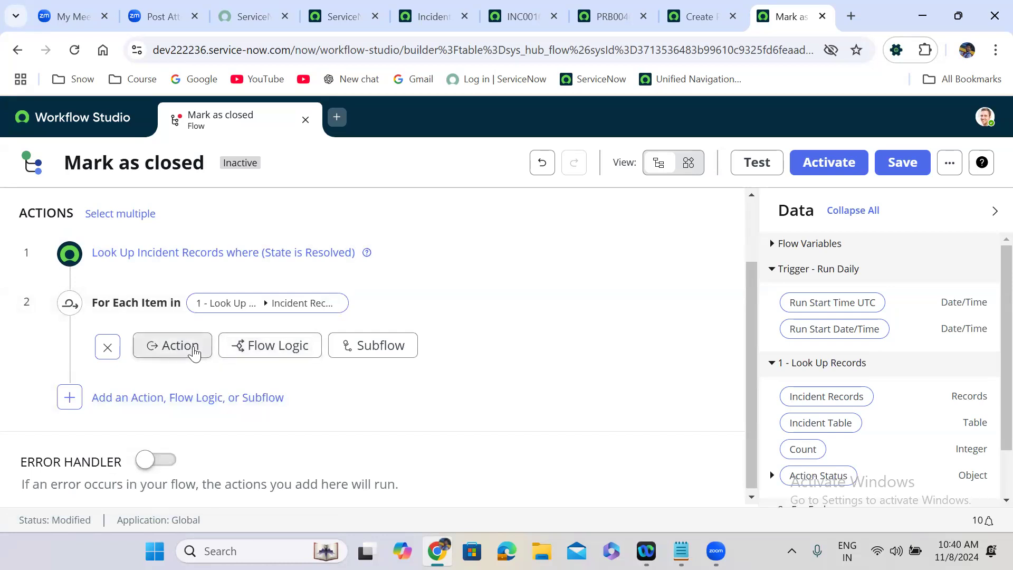
left_click(194, 352)
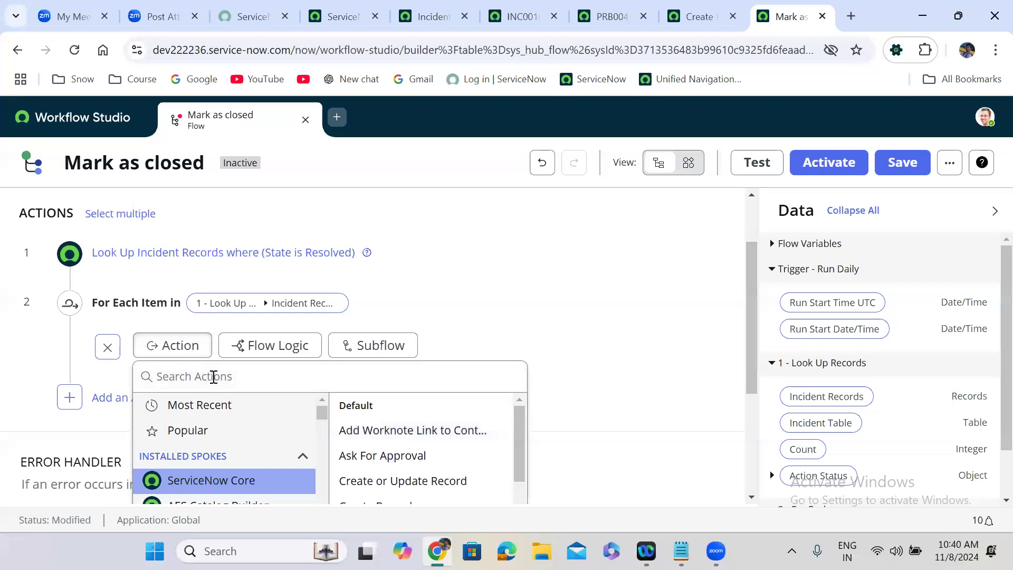
type("update rec")
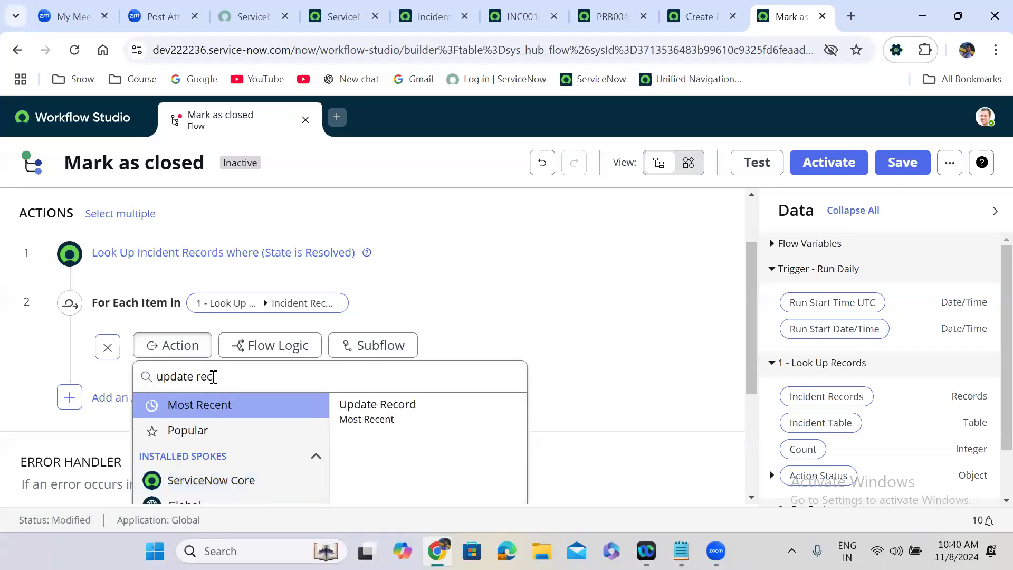
left_click(383, 404)
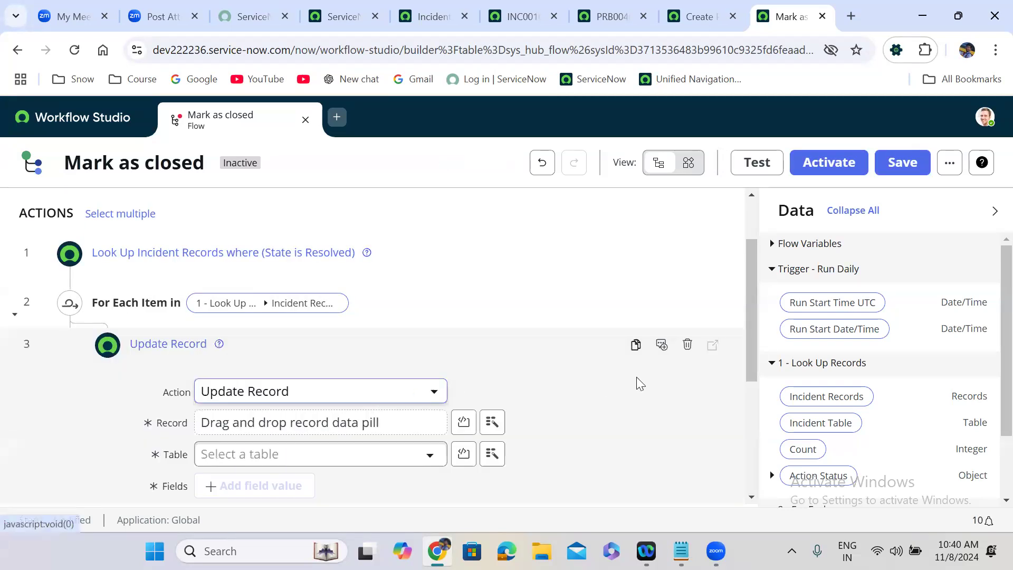
left_click(773, 363)
left_click_drag(816, 423, 265, 425)
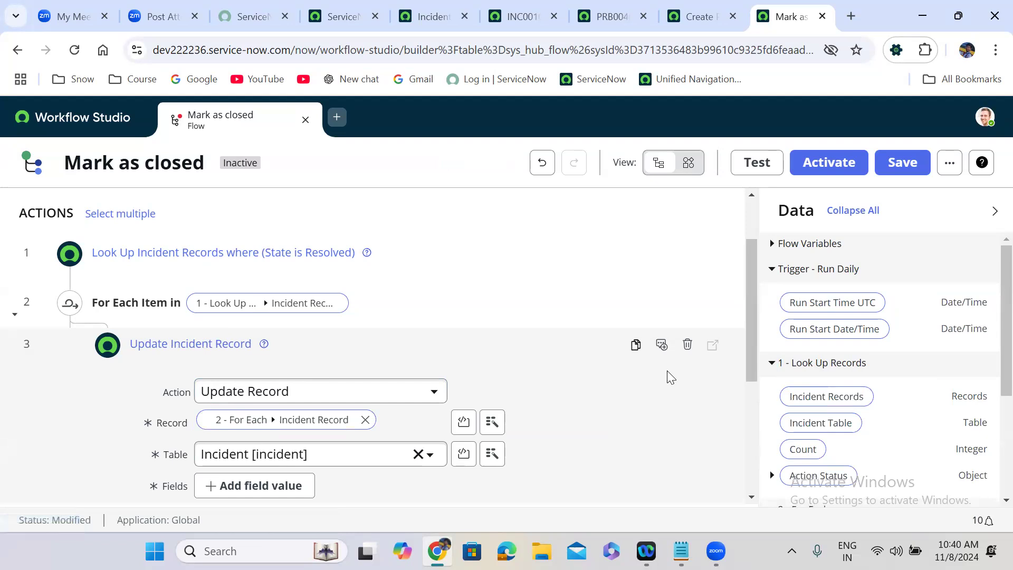
Step: Set the Update Record action's State field value to Closed and finish editing the action
scroll(756, 367, "down", 3)
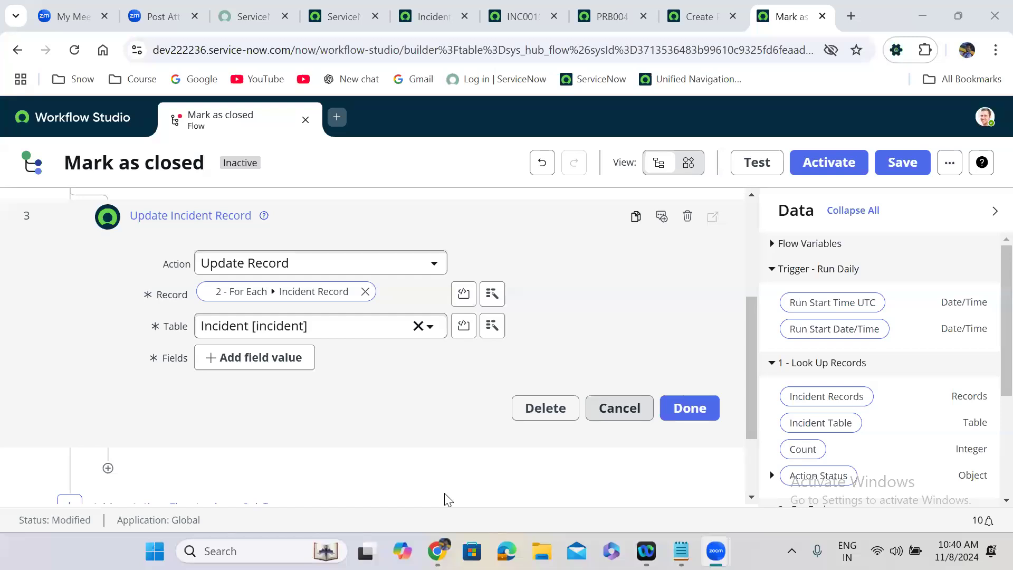
left_click(258, 351)
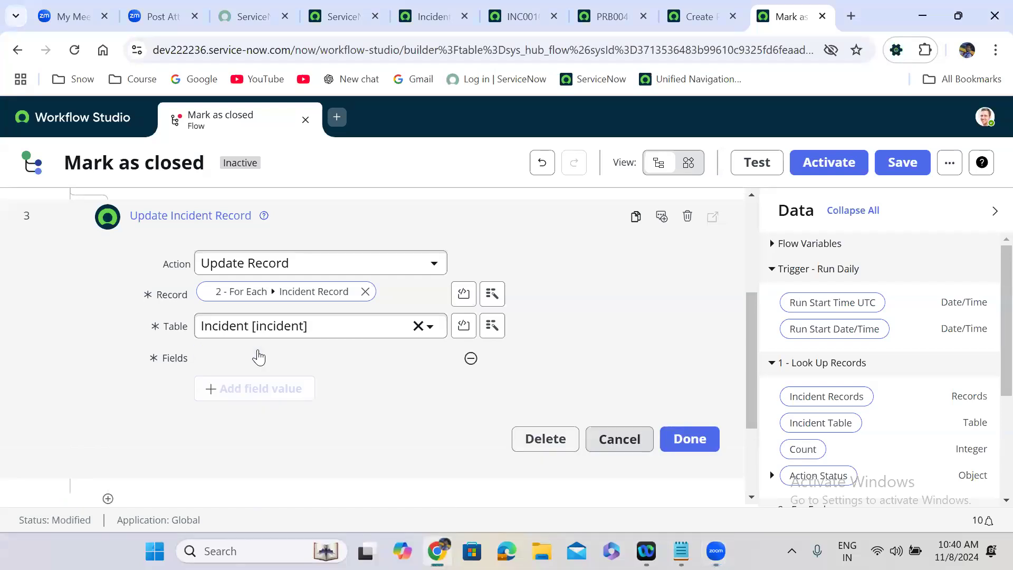
left_click(267, 362)
type("sta")
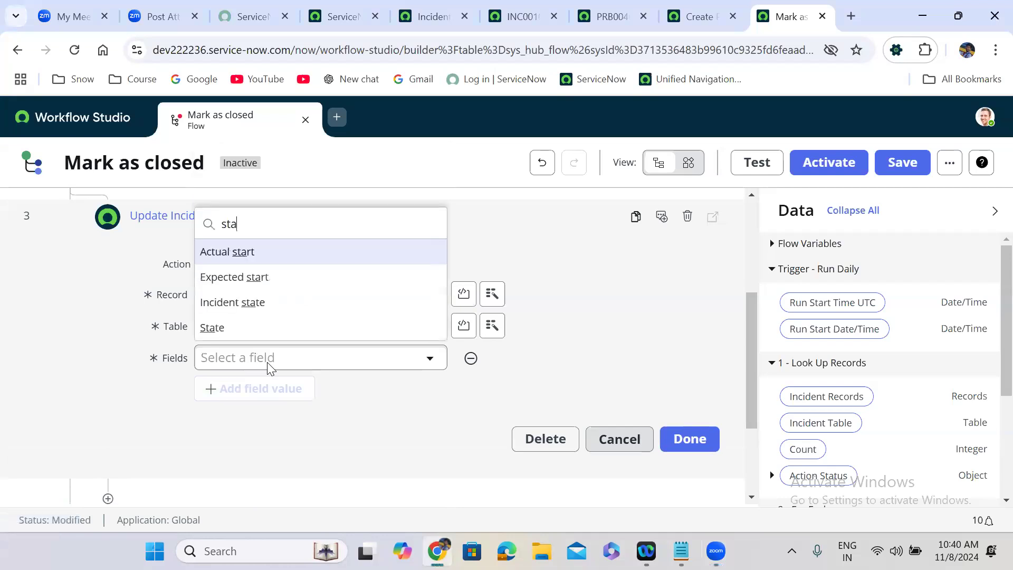
left_click(258, 340)
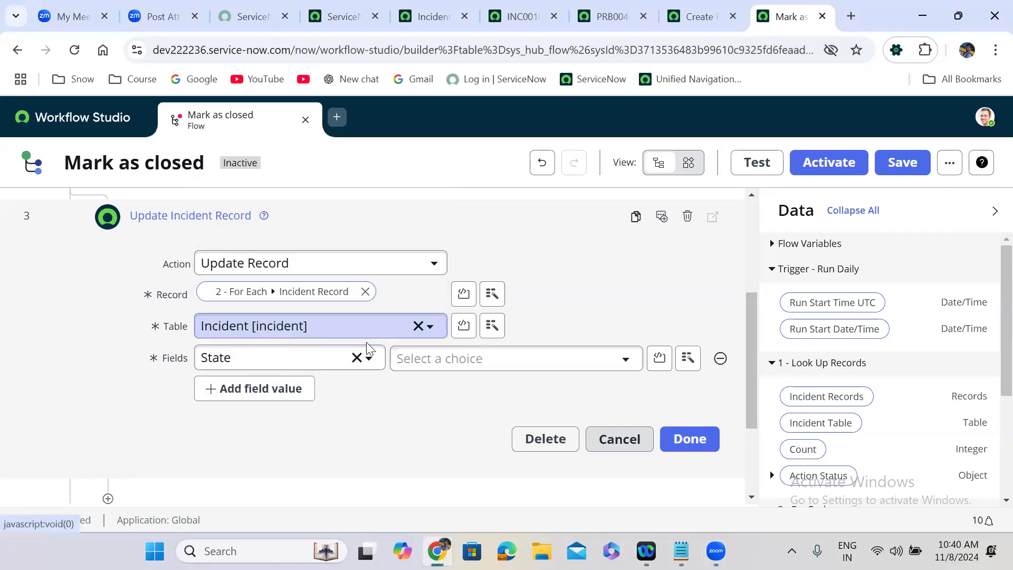
left_click(494, 360)
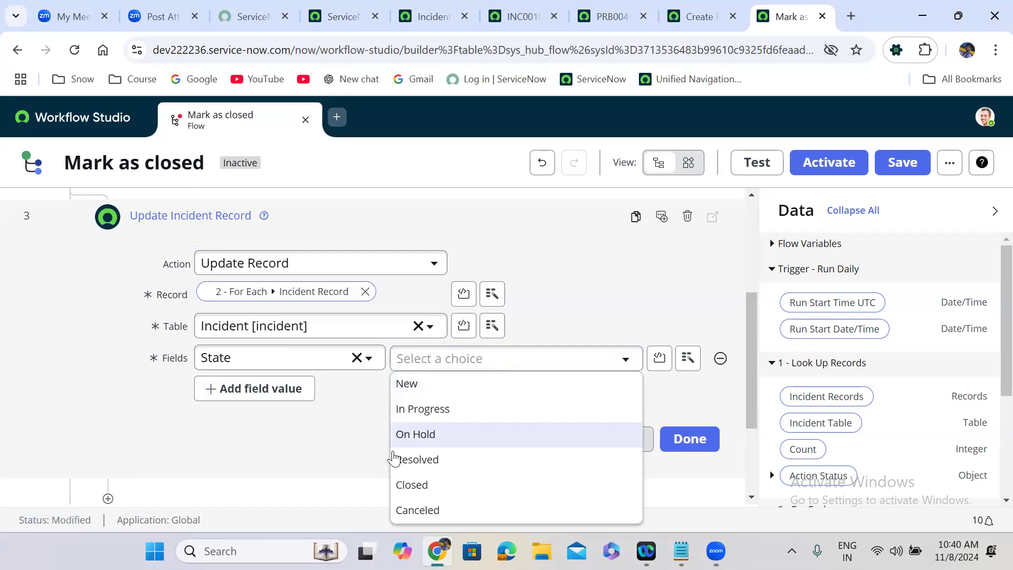
left_click(507, 484)
left_click(689, 438)
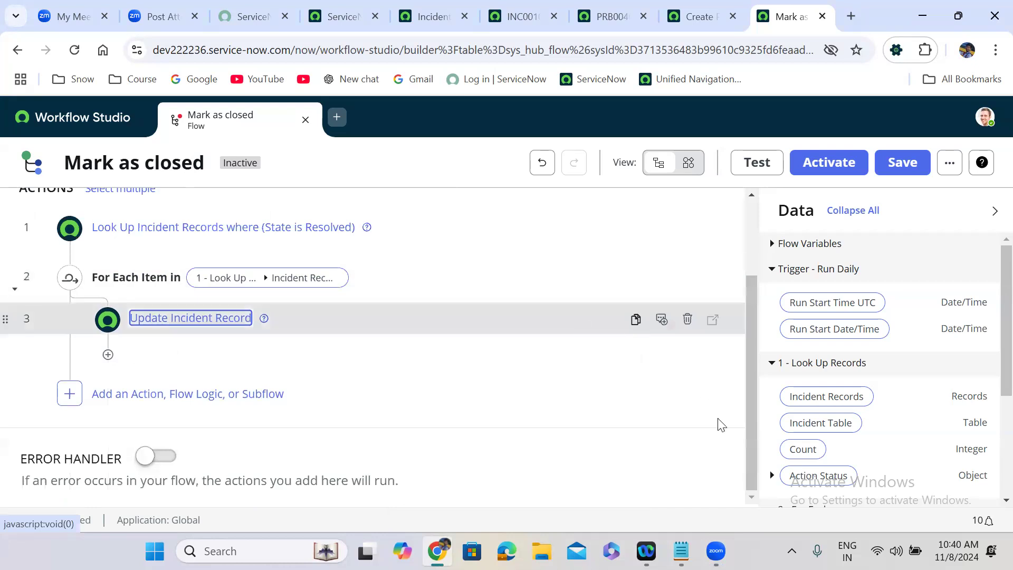
Step: Save the "Mark as closed" flow and activate it
left_click_drag(750, 453, 749, 367)
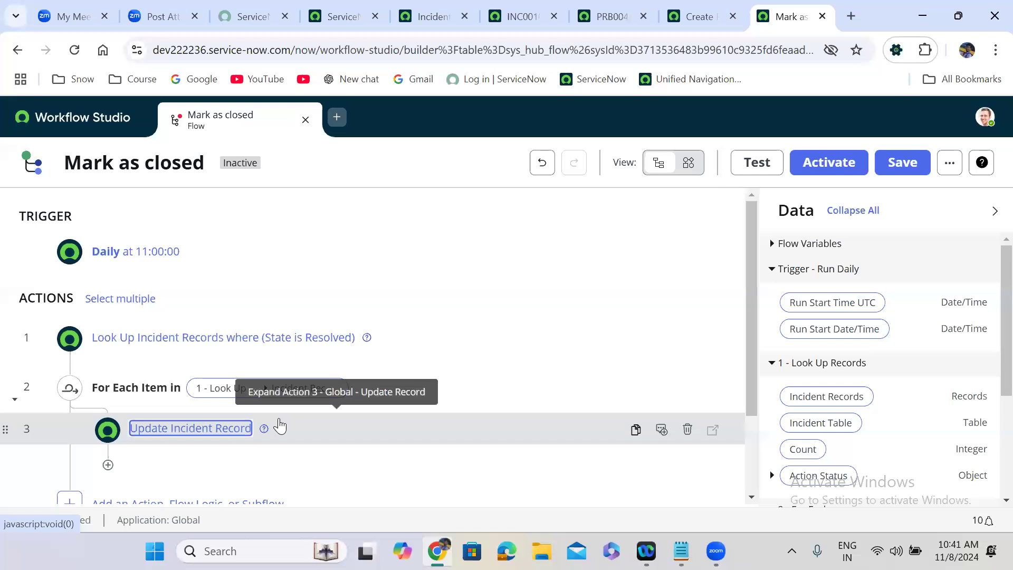
left_click(897, 163)
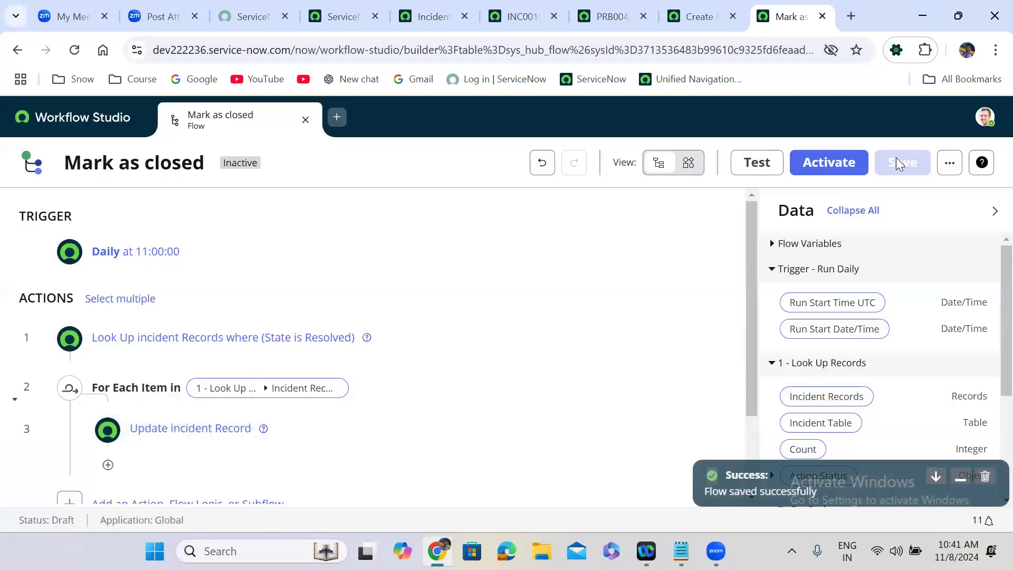
left_click(821, 163)
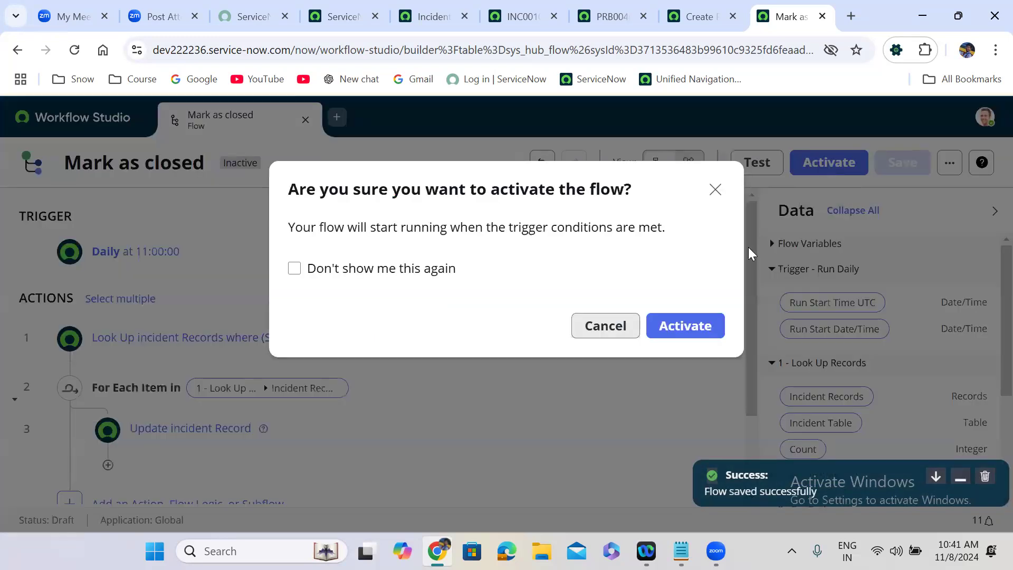
left_click(707, 327)
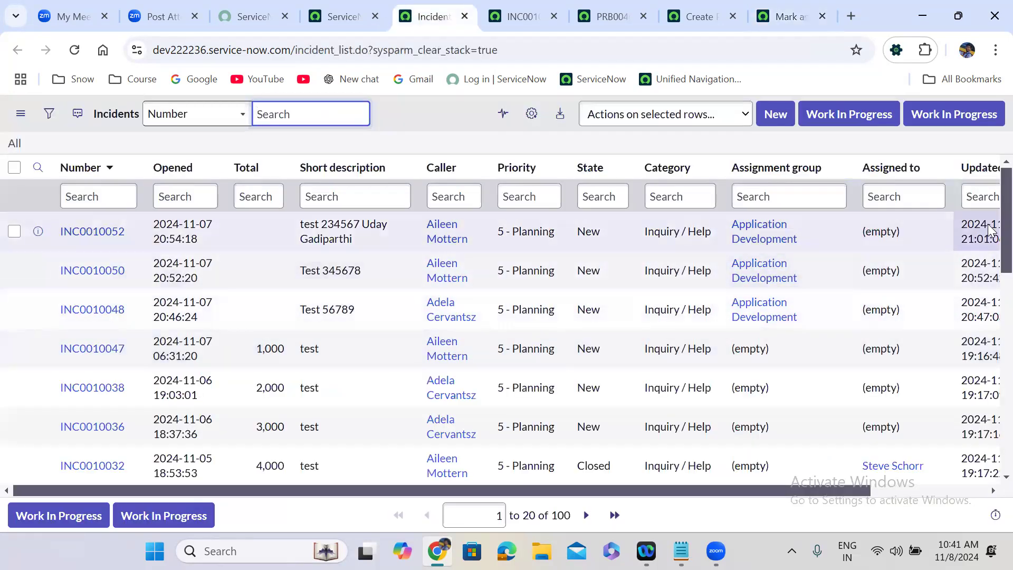
Step: Search the incident list's State column for "Res" and clear the filter to list all incidents again
left_click_drag(1003, 255, 991, 132)
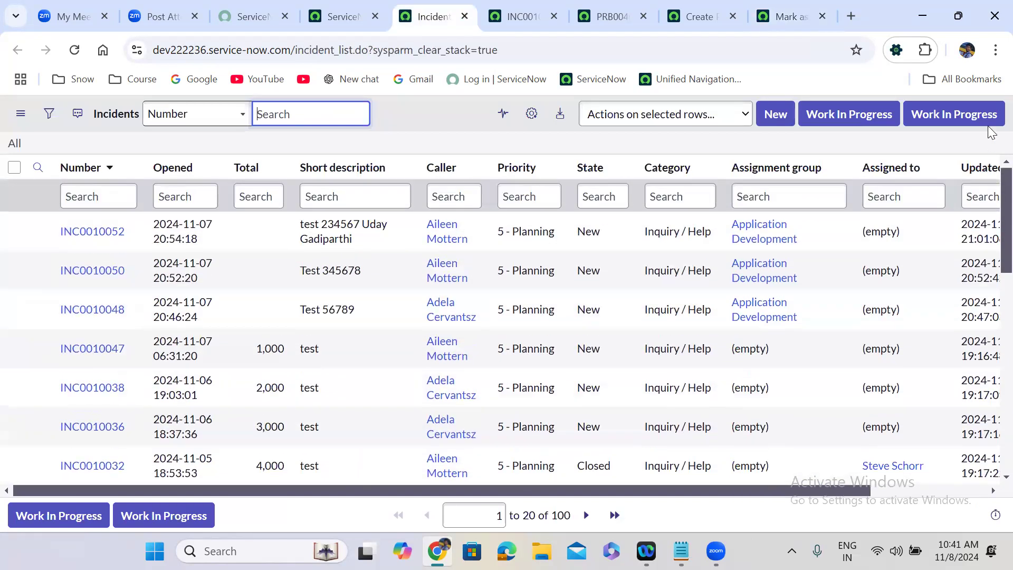
left_click(615, 202)
type("Res")
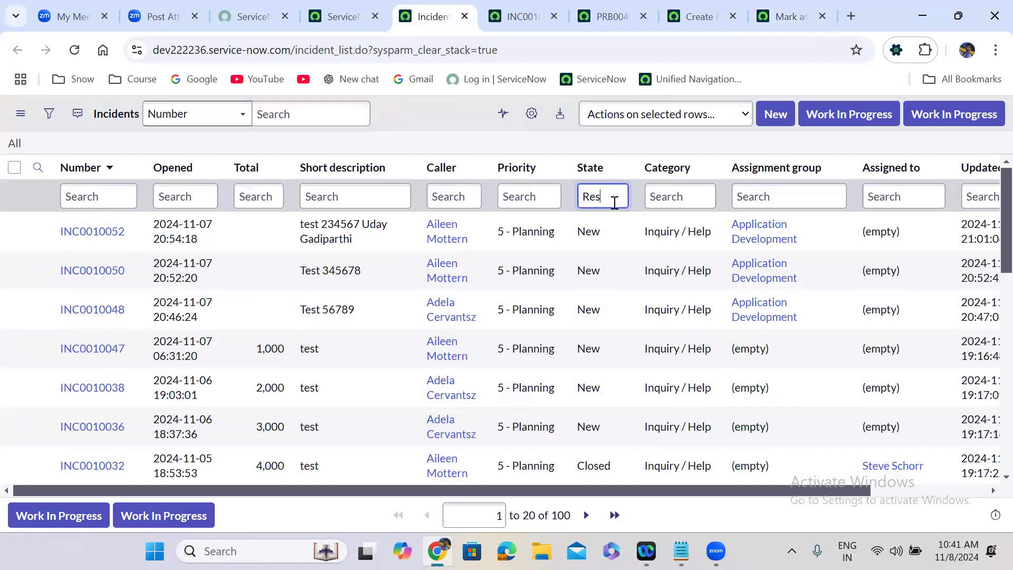
key("Return")
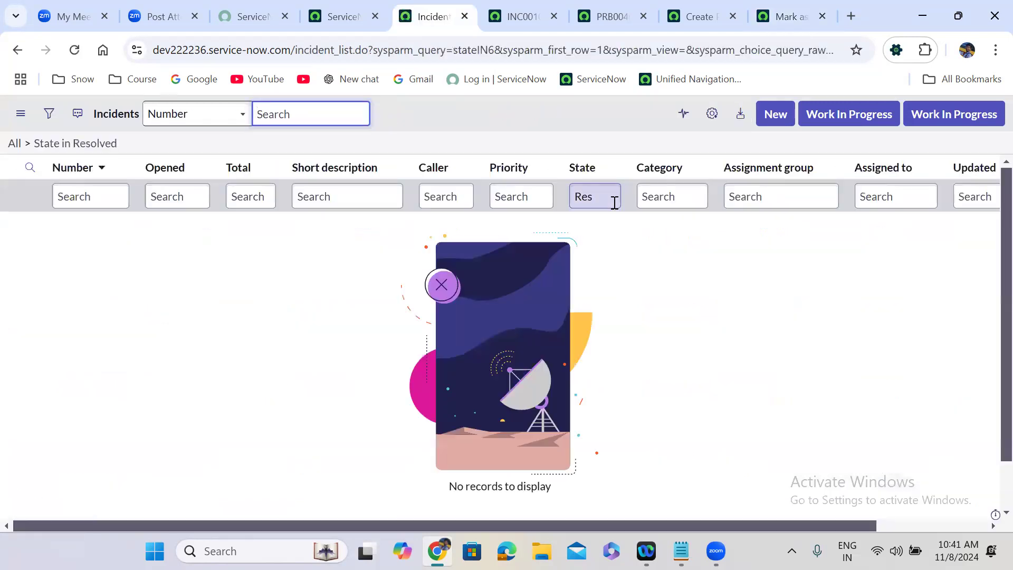
left_click(15, 145)
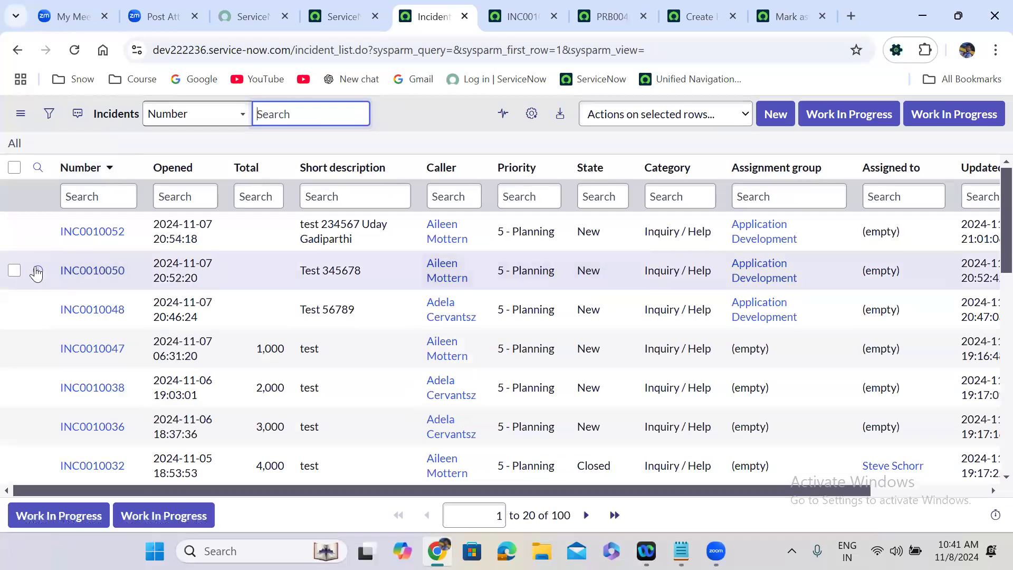
Step: Open incident INC0010050 in a new browser tab and set its State to Resolved
right_click(37, 272)
left_click(82, 288)
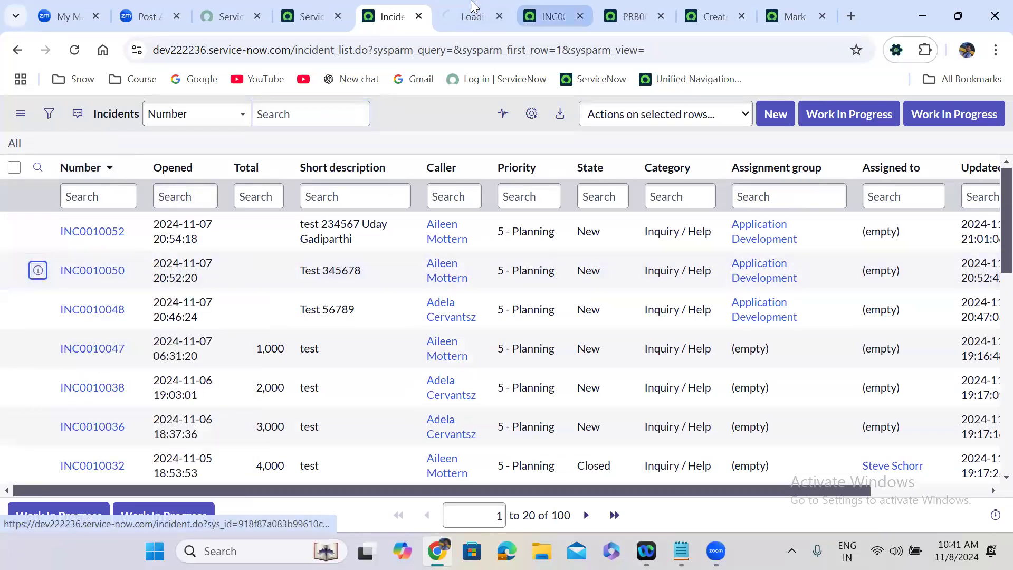
left_click(471, 6)
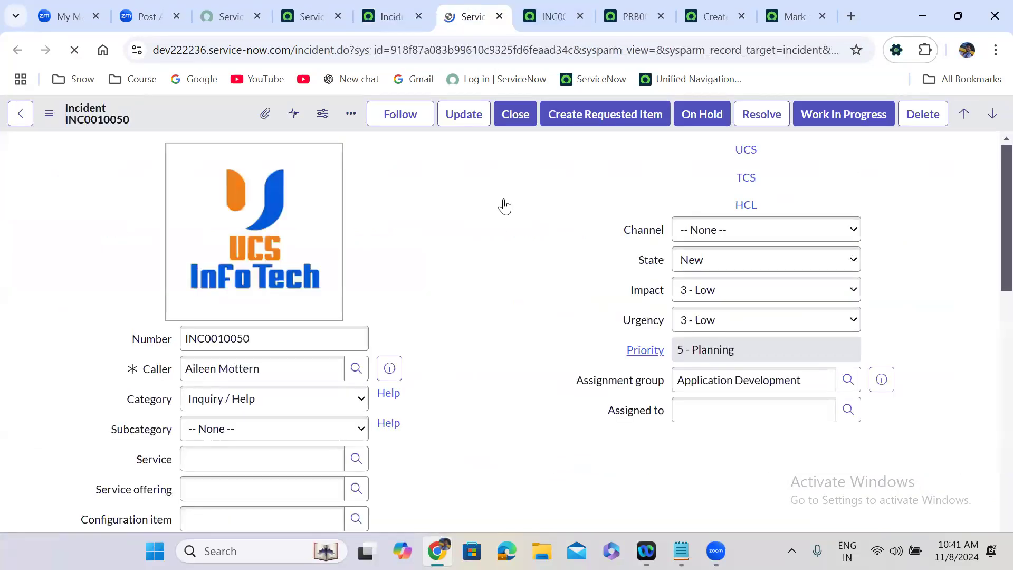
left_click(722, 267)
left_click(737, 341)
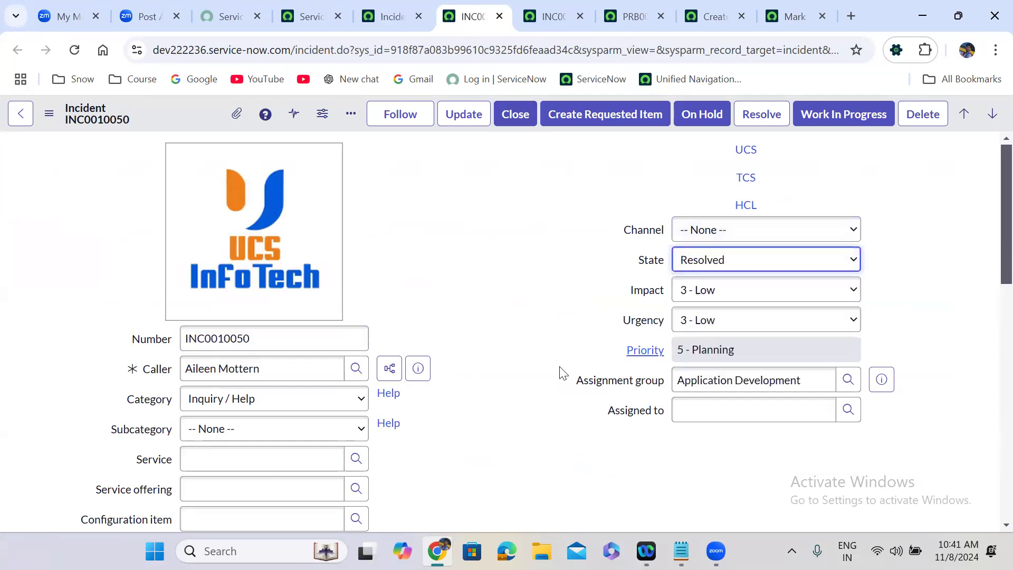
Step: Set the incident's resolution code to Resolved by problem, enter the resolution notes "test prb", and save the record
scroll(504, 438, "down", 1)
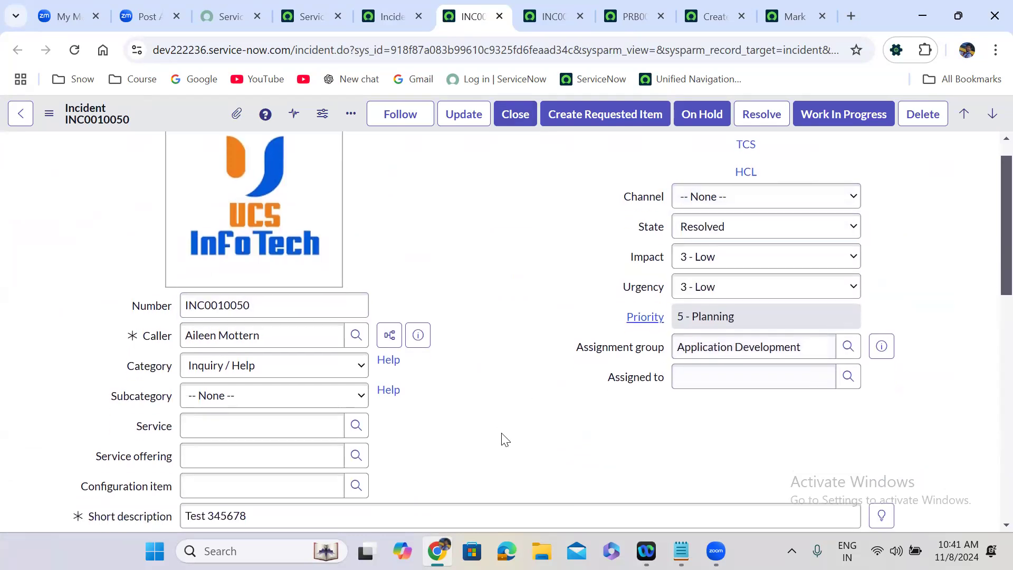
scroll(504, 438, "down", 10)
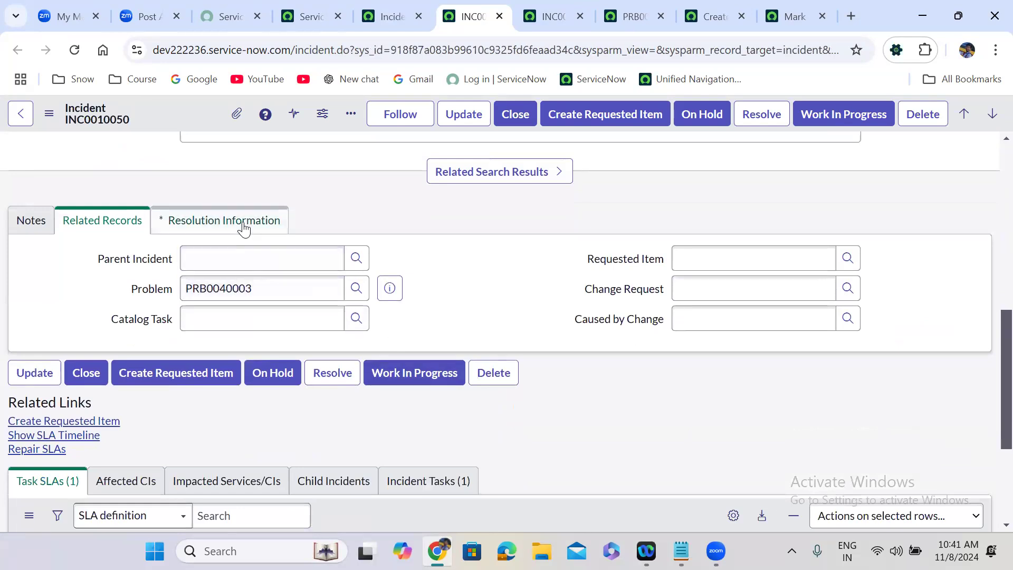
left_click(244, 221)
left_click(279, 290)
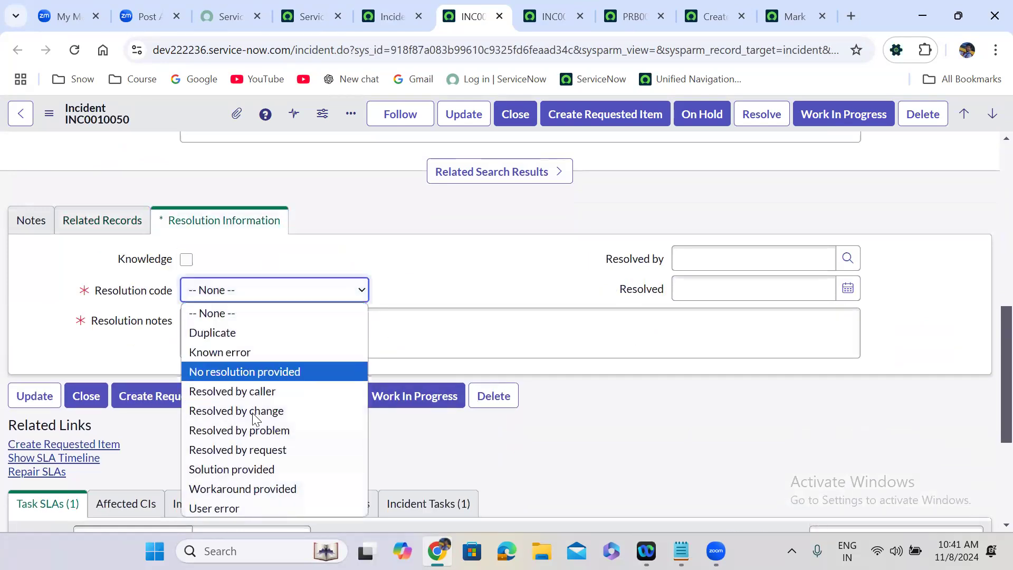
left_click(256, 430)
left_click(295, 317)
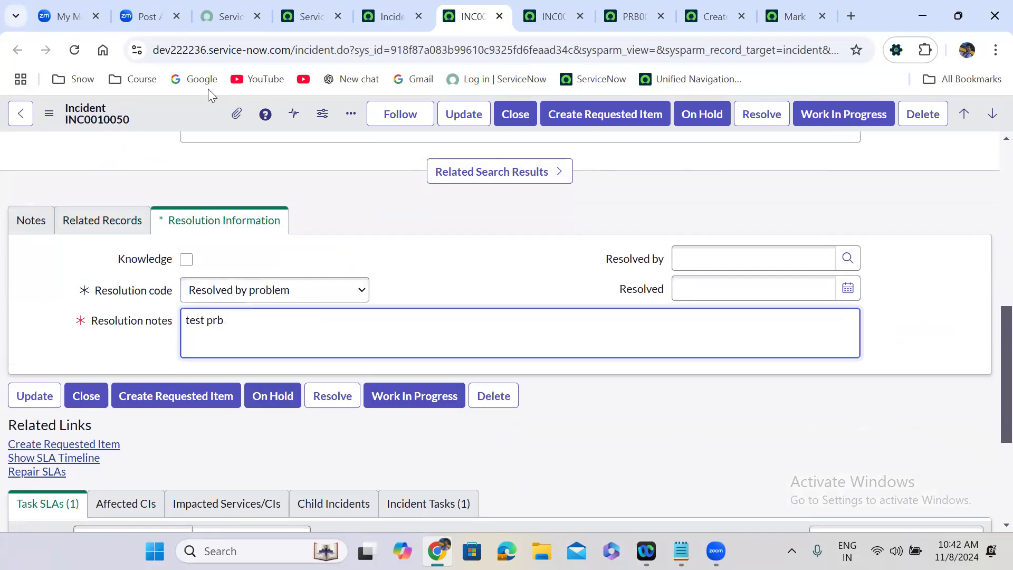
right_click(183, 111)
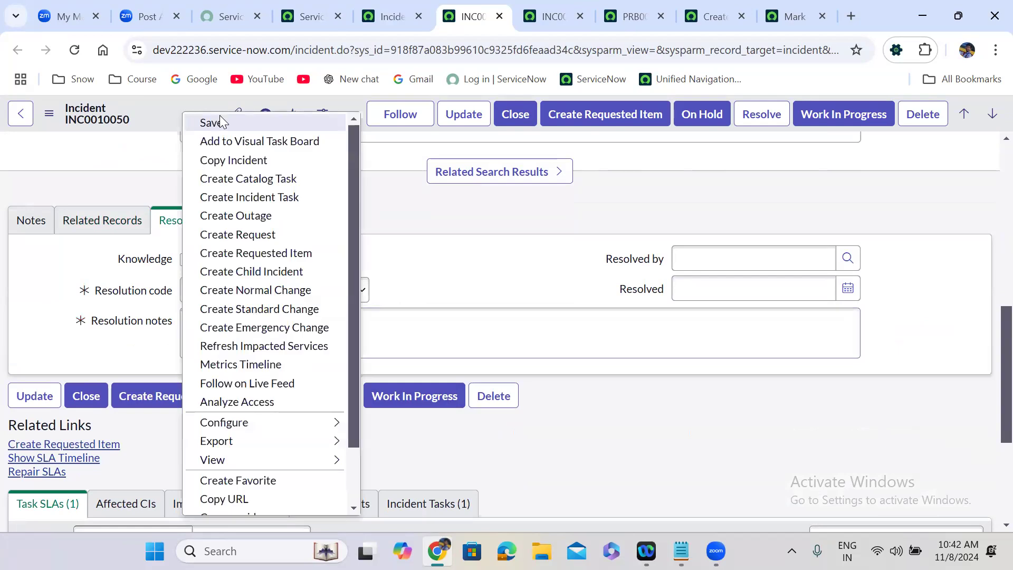
left_click(219, 119)
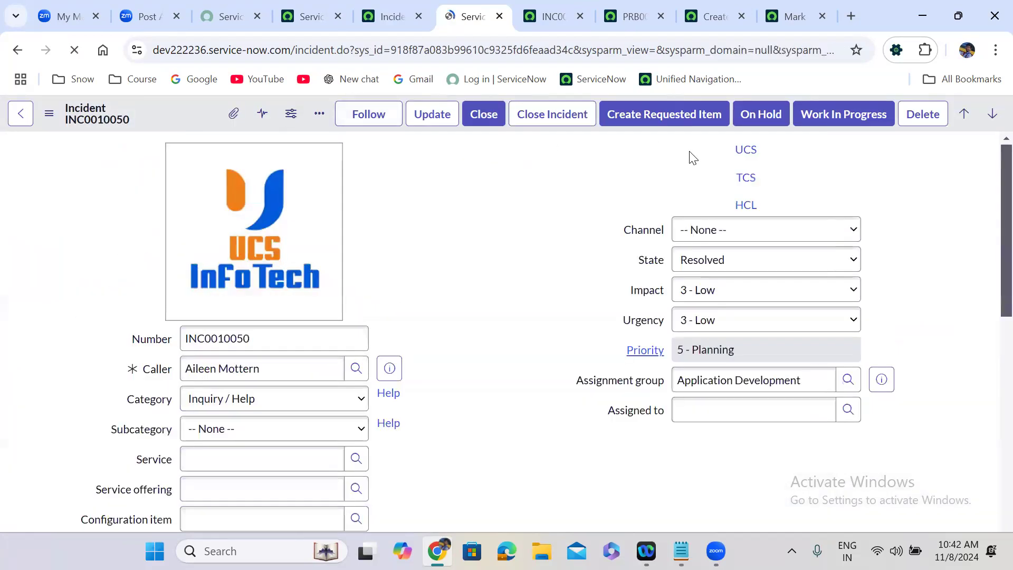
Step: Refresh the incident list and run a test of the "Mark as closed" flow, closing the test dialog when finished
left_click(398, 14)
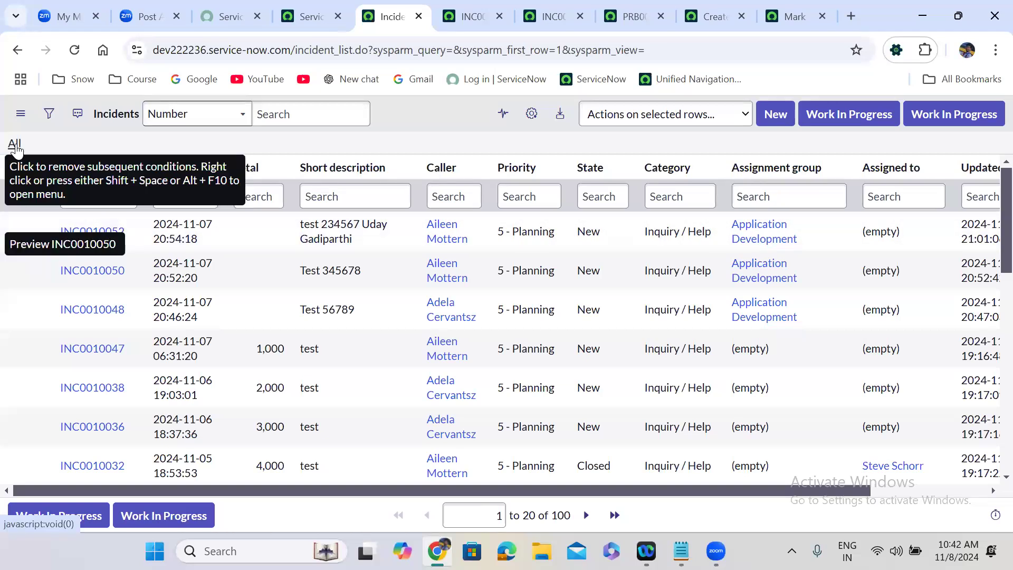
left_click(15, 145)
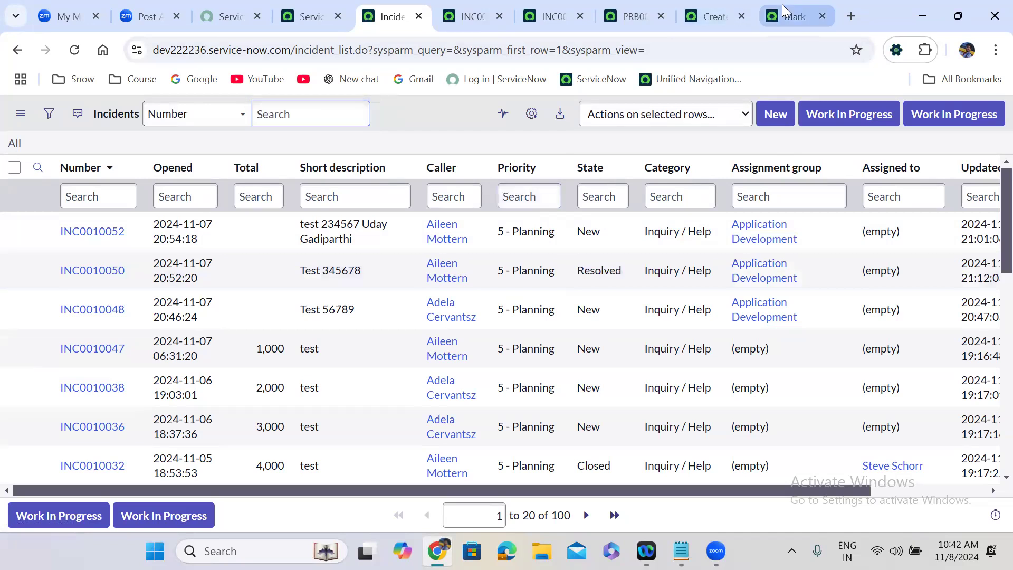
left_click(789, 17)
left_click(657, 164)
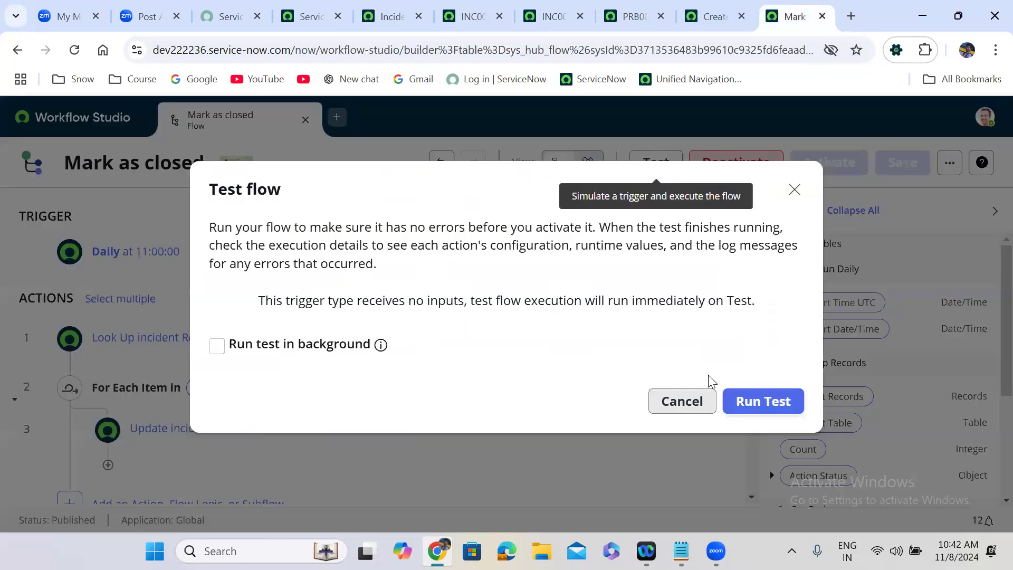
left_click(763, 402)
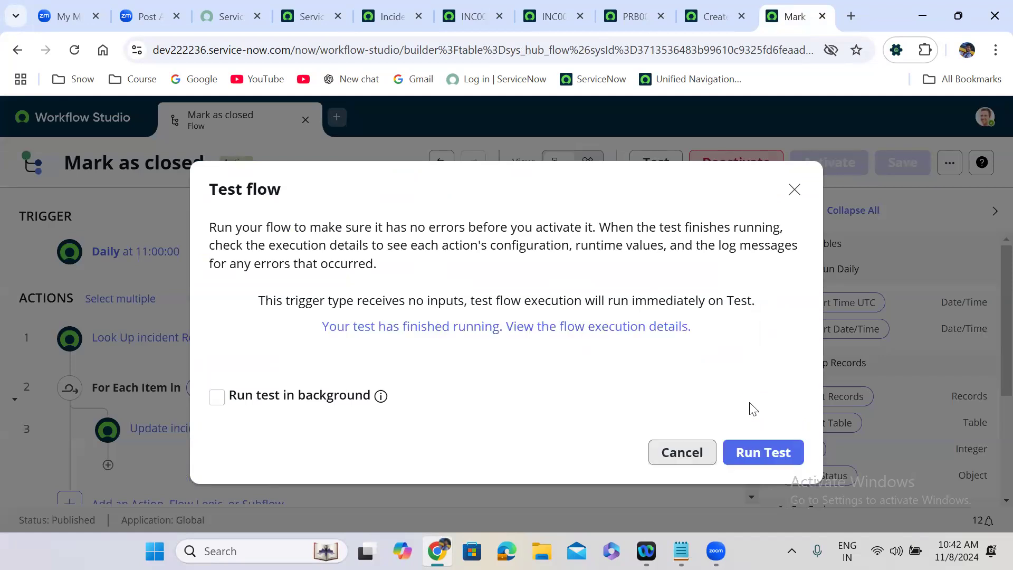
left_click(793, 191)
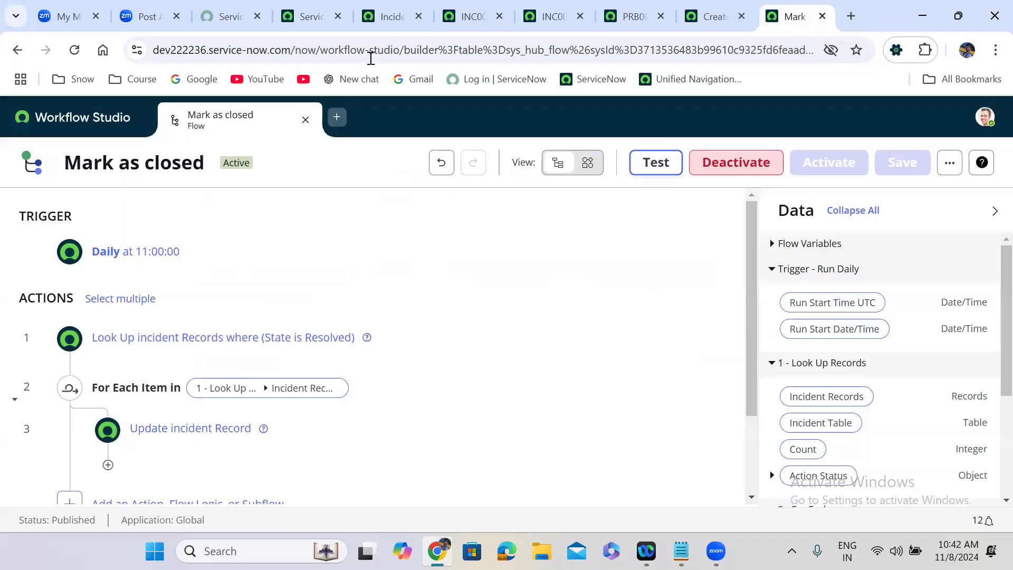
Step: Reload the incident list to check the state of INC0010050 and return to the "Mark as closed" flow
left_click(385, 8)
left_click(14, 144)
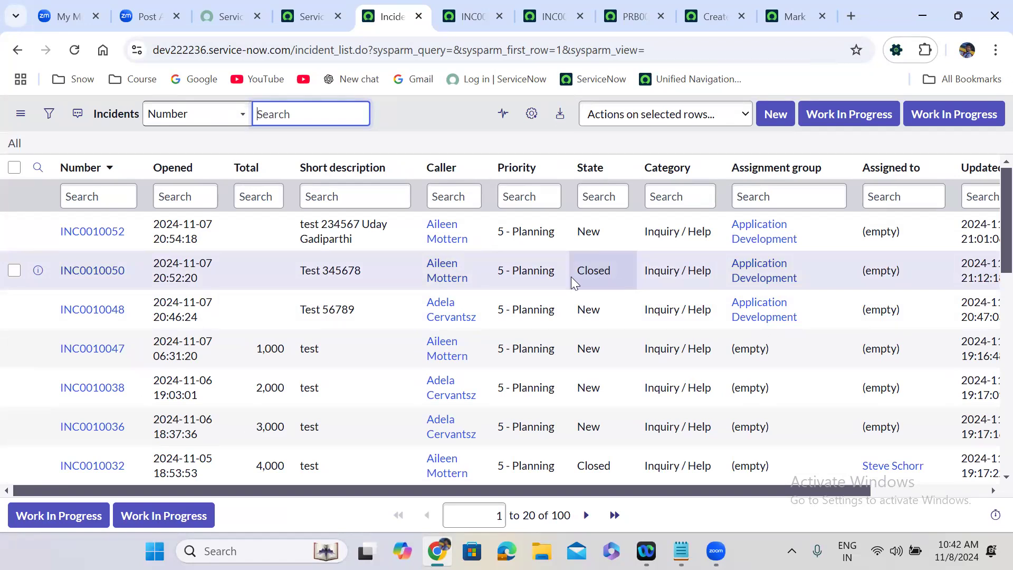
left_click(774, 7)
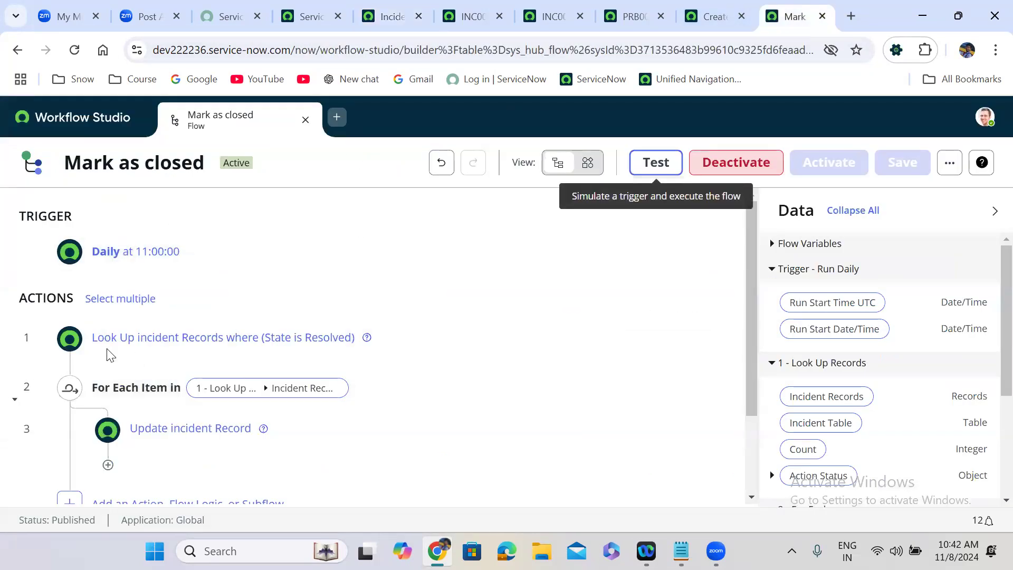
Step: Review the settings of the Look Up Records action and the For Each loop, and close the "Mark as closed" flow
left_click(389, 348)
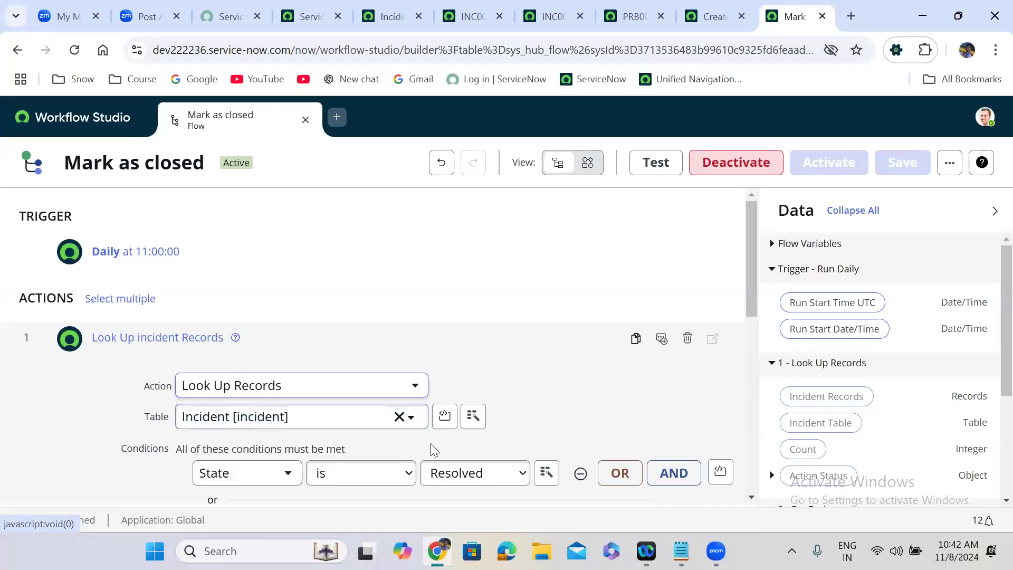
mouse_move(752, 292)
left_mouse_down()
mouse_move(753, 350)
mouse_move(752, 311)
left_mouse_up()
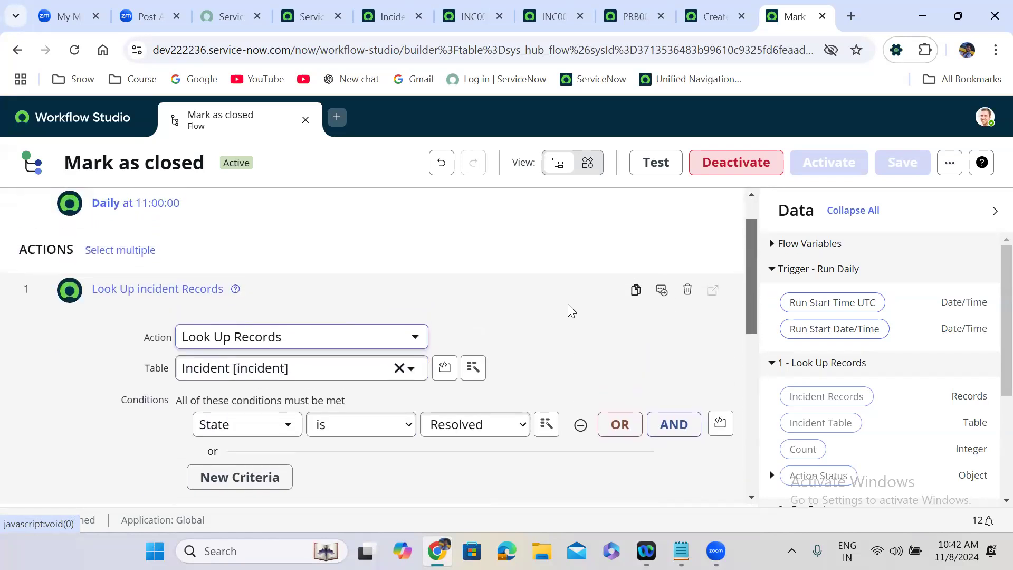
left_click(289, 287)
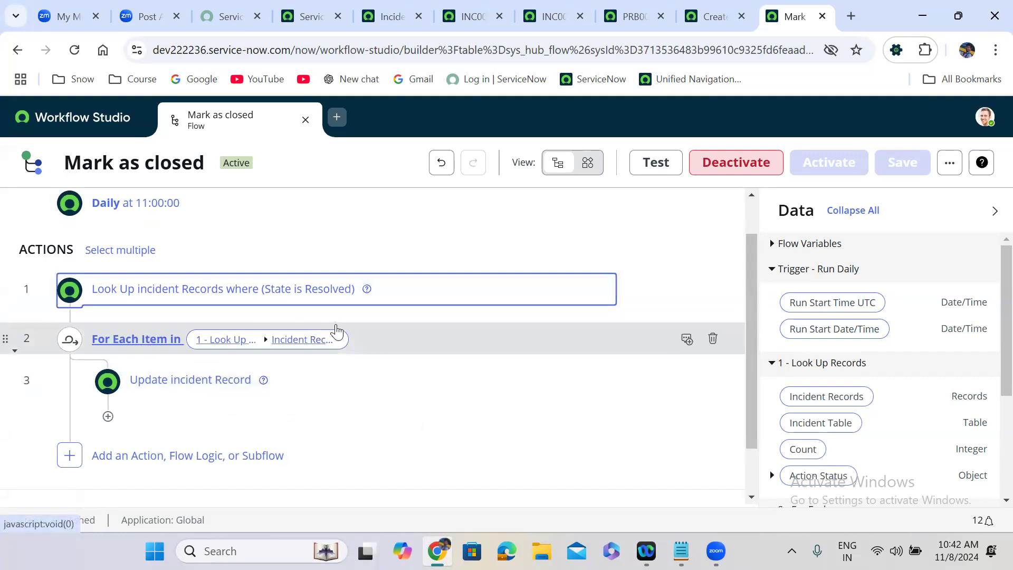
left_click(375, 343)
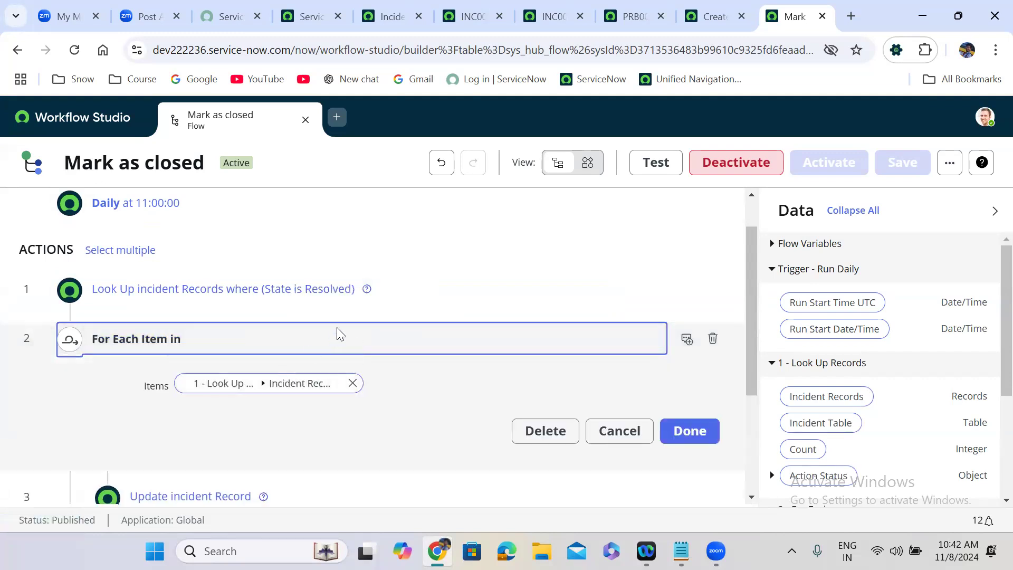
left_click(287, 340)
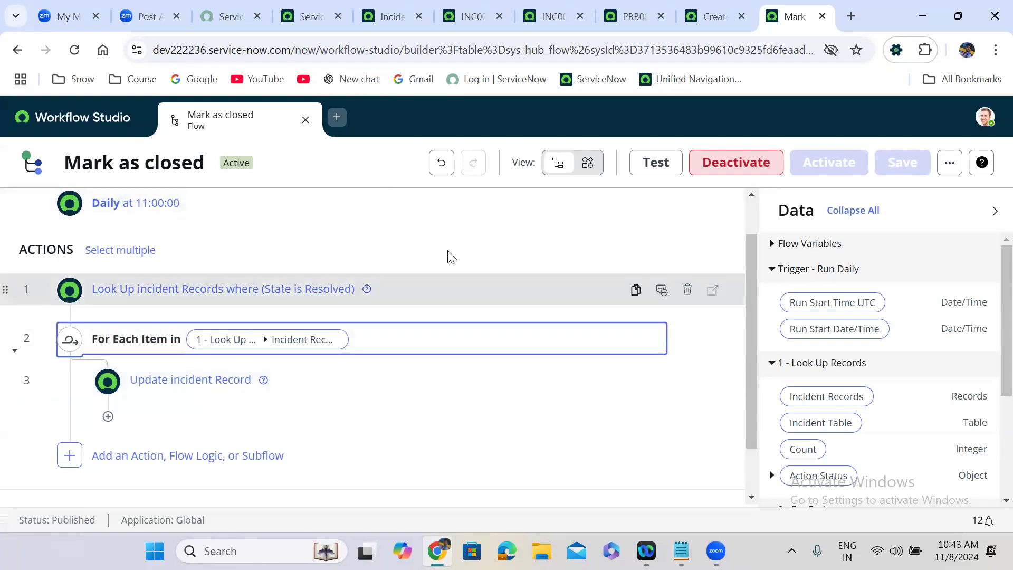
scroll(748, 203, "up", 1)
scroll(751, 208, "up", 1)
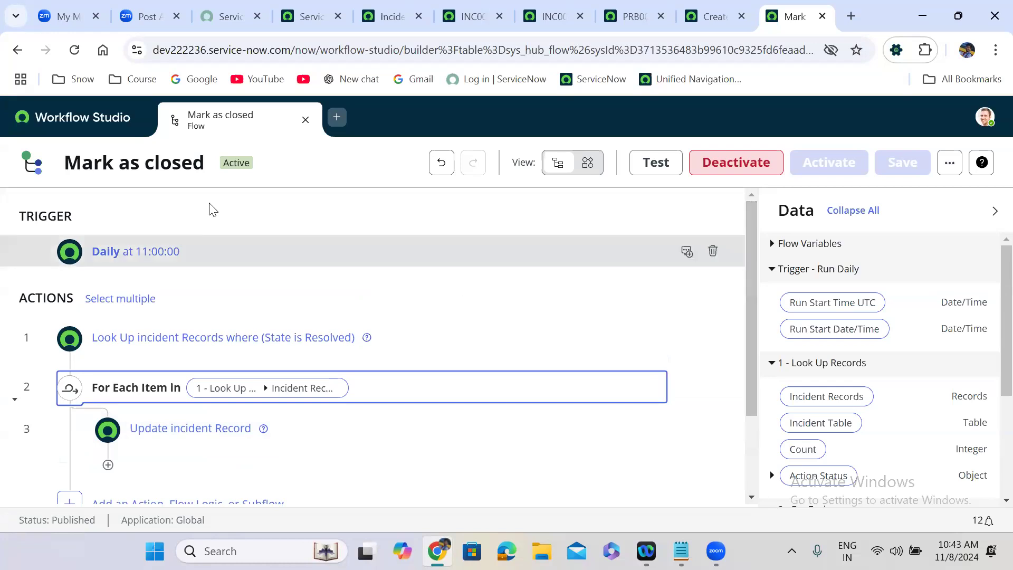
left_click(305, 120)
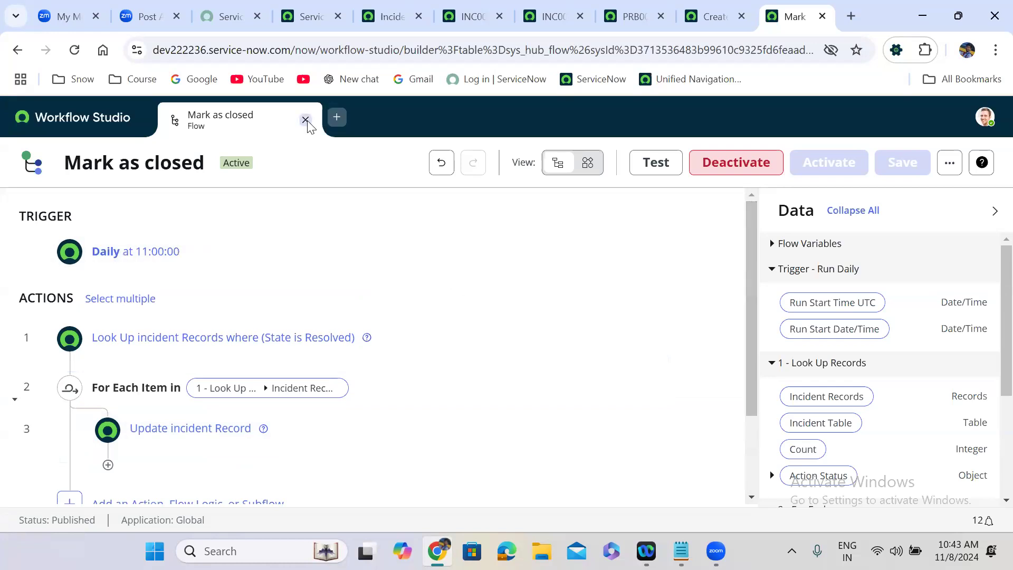
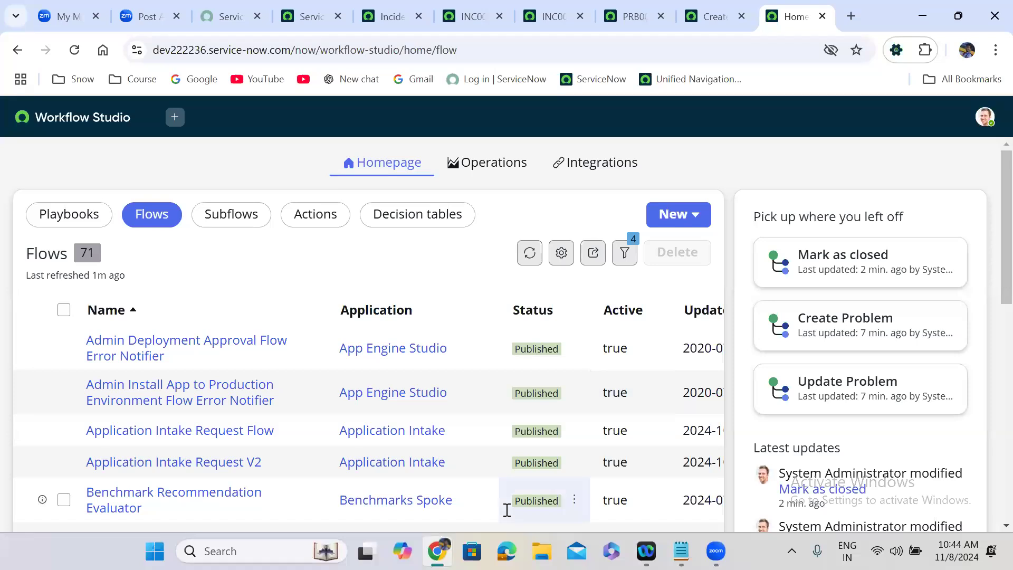
Step: Create a new flow named "Create Incident" in the Global application and build it
left_click(677, 222)
left_click(686, 275)
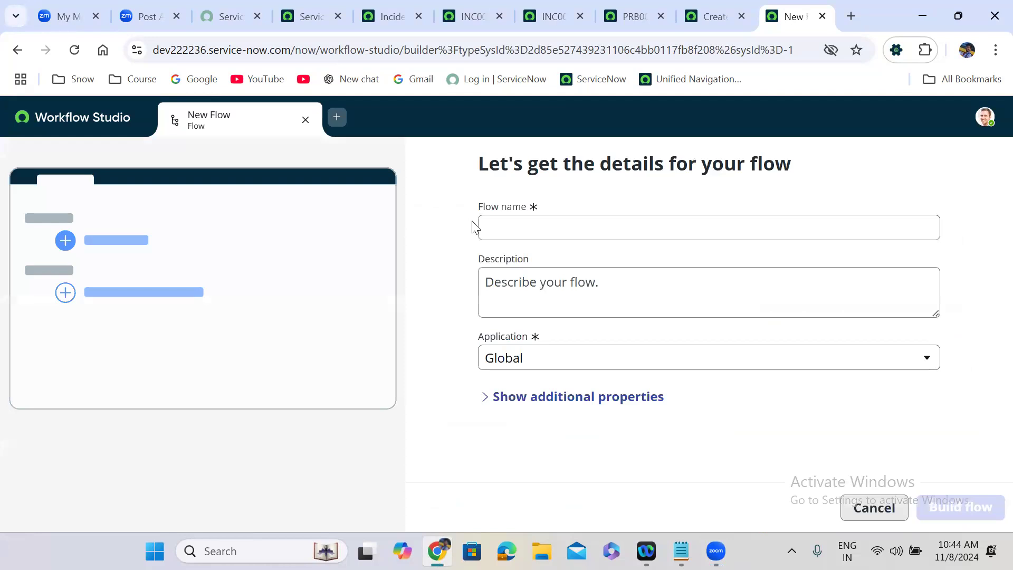
left_click(506, 225)
type("Crea")
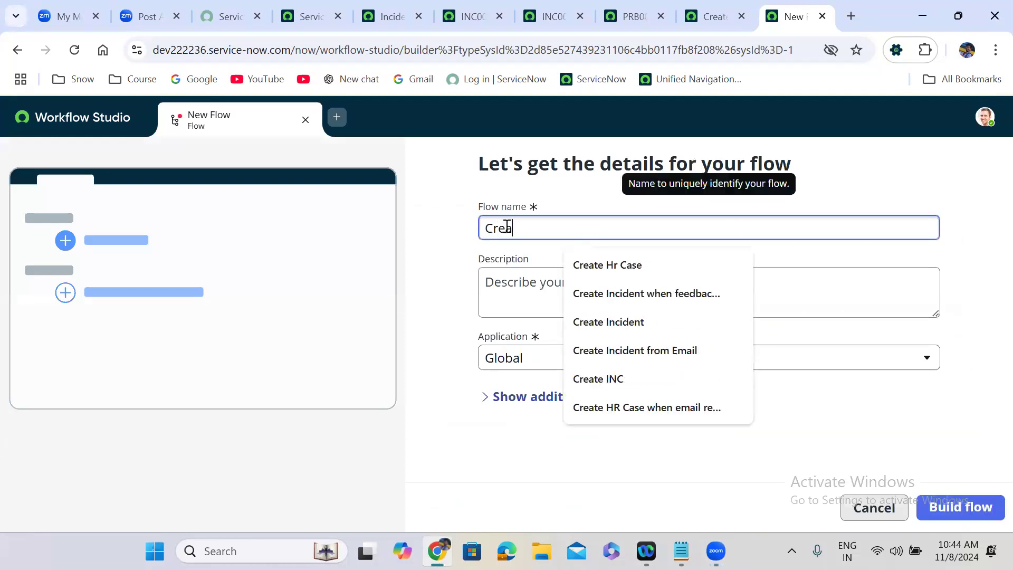
type("te Inci")
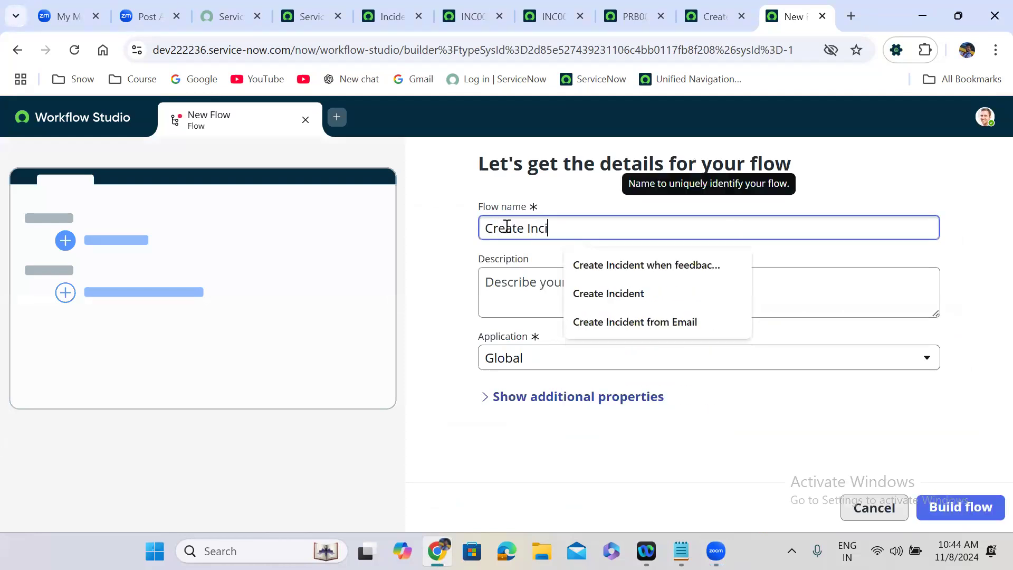
type("dent")
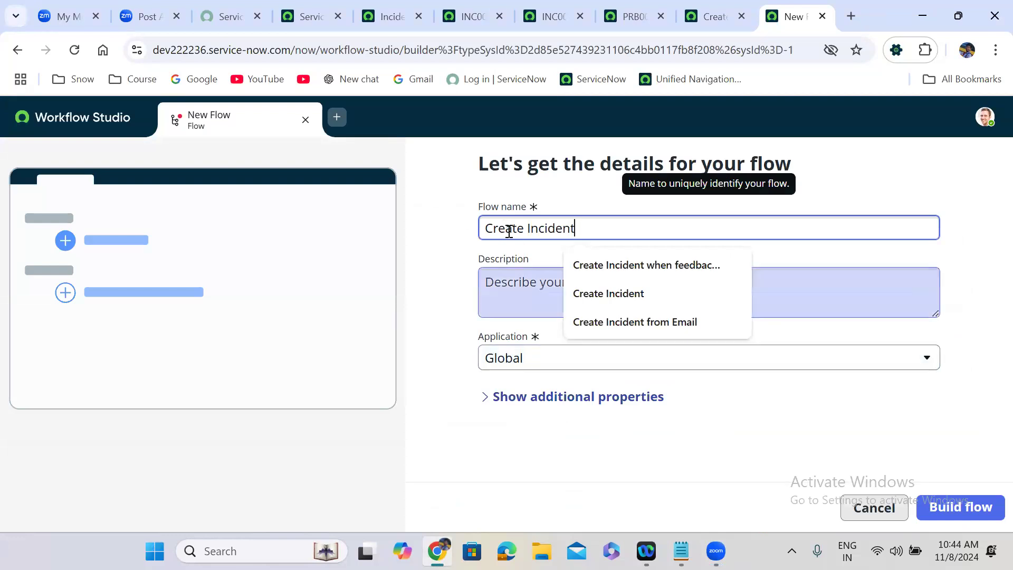
double_click(508, 228)
type("Create")
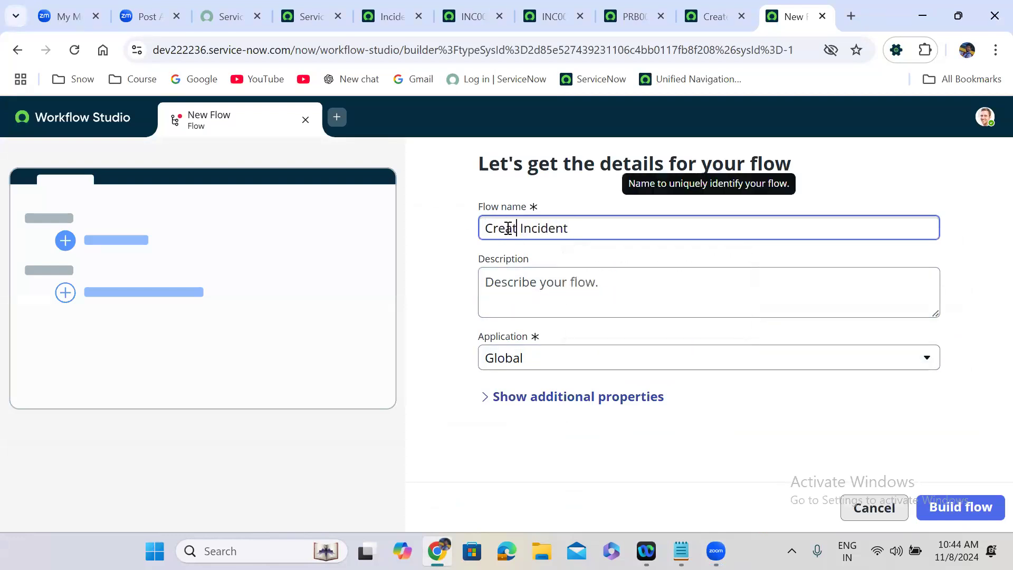
left_click(421, 416)
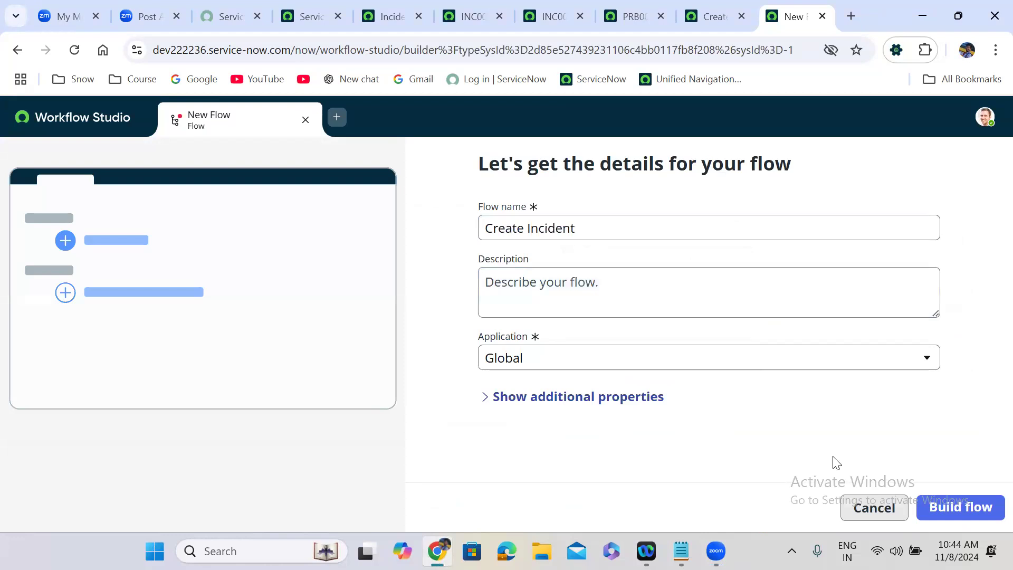
left_click(956, 509)
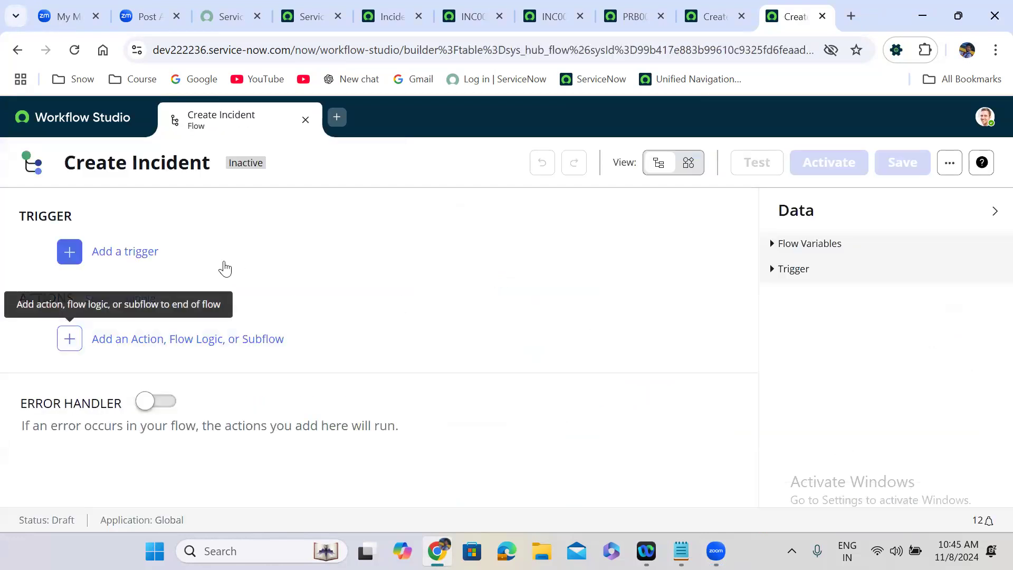
Step: Add an Inbound Email trigger to the "Create Incident" flow
left_click(193, 255)
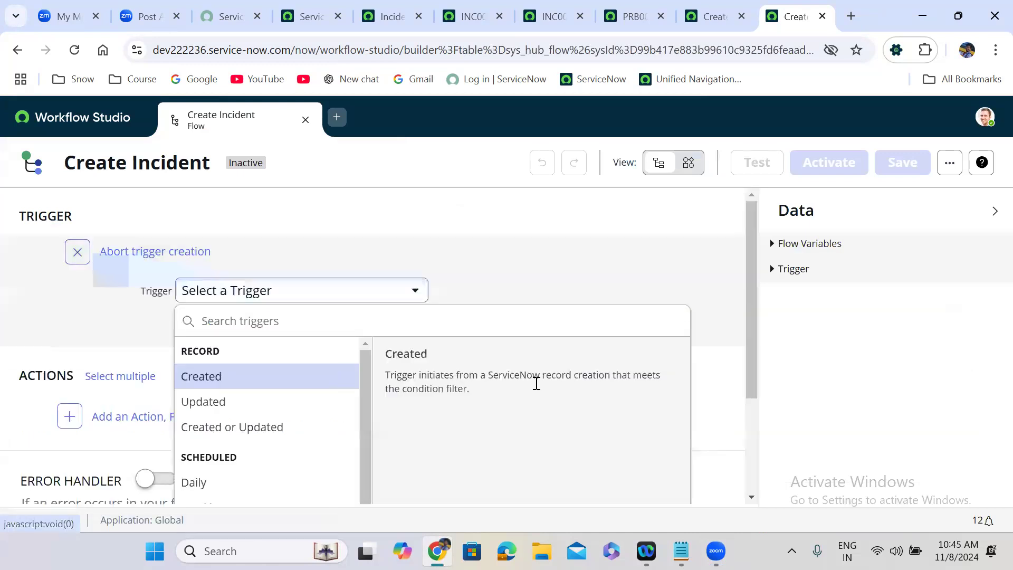
left_click_drag(754, 314, 762, 417)
left_click_drag(365, 346, 369, 430)
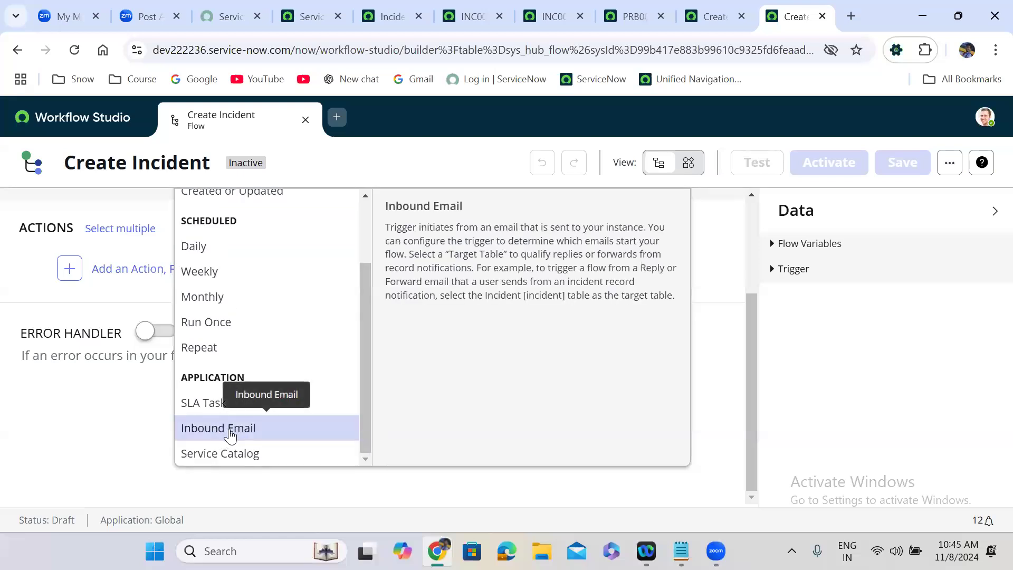
left_click(231, 430)
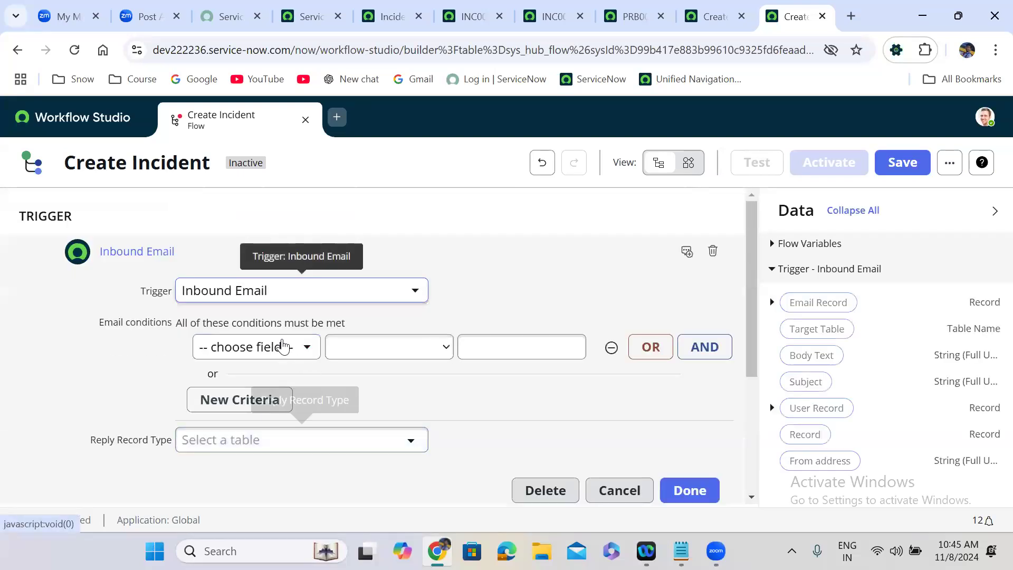
Step: Define the trigger's first email condition as Subject is "Error"
left_click(265, 353)
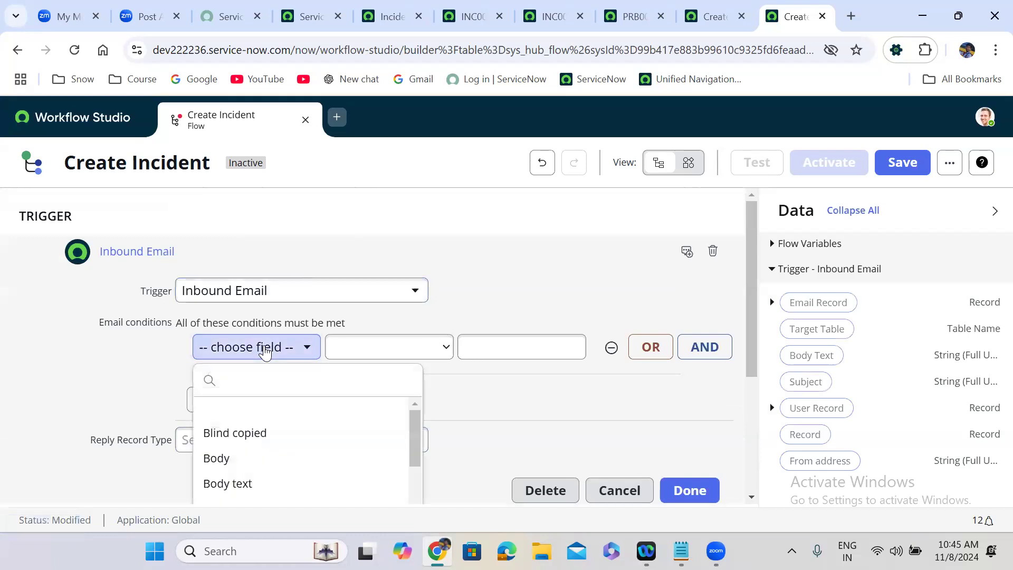
type("sh")
key("BackSpace")
type("ubj")
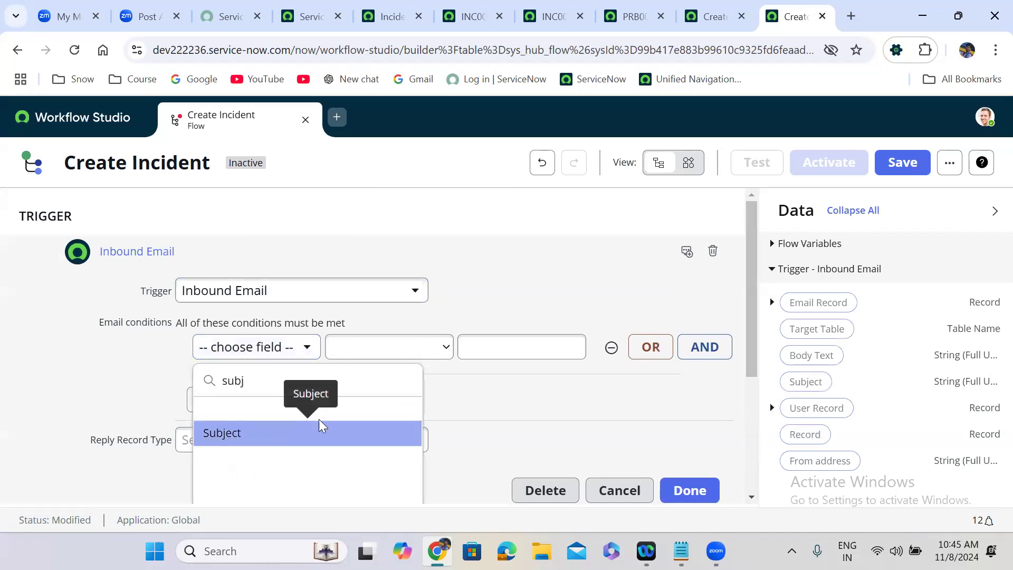
left_click(275, 445)
left_click(481, 350)
type("Cre")
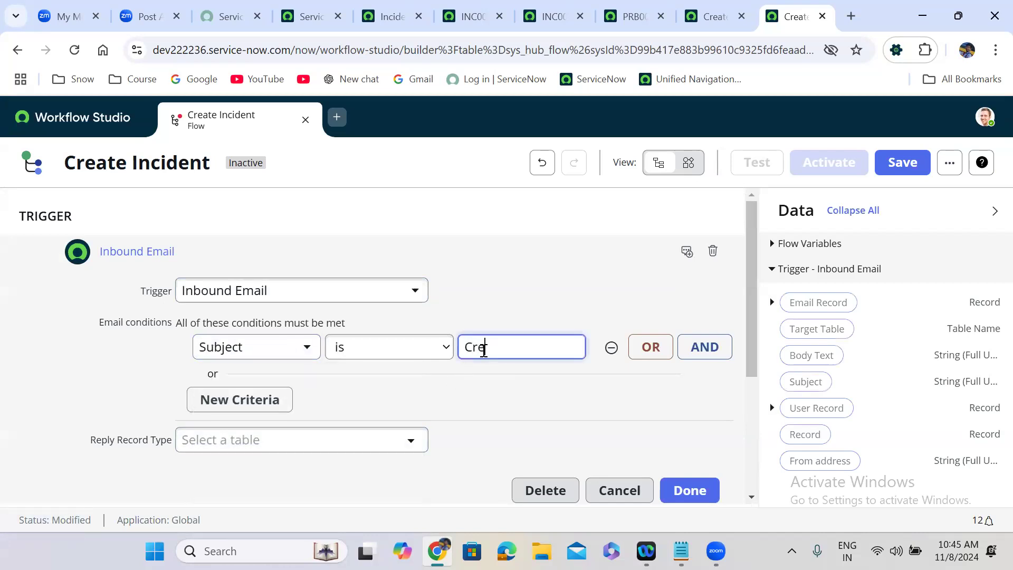
key("BackSpace")
key("BackSpace")
key("BackSpace")
type("Error")
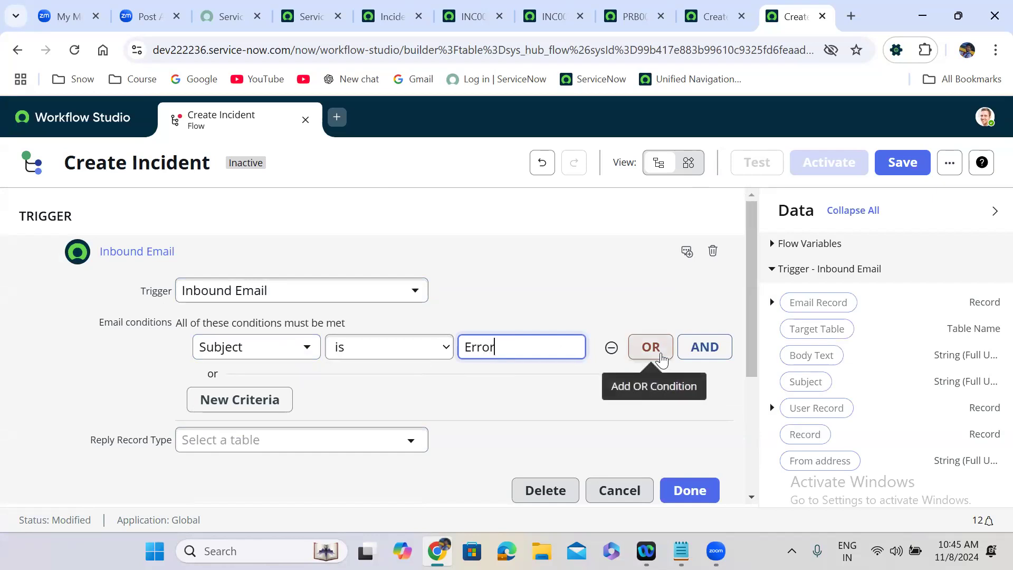
Step: Add an OR condition on Subject and set the operator of both email conditions to contains
left_click(655, 360)
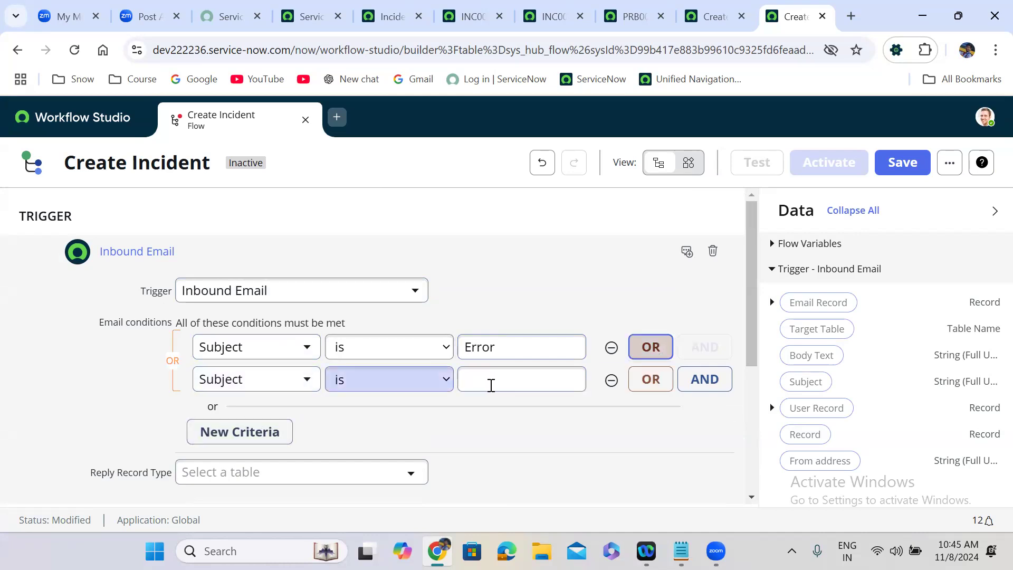
left_click(501, 381)
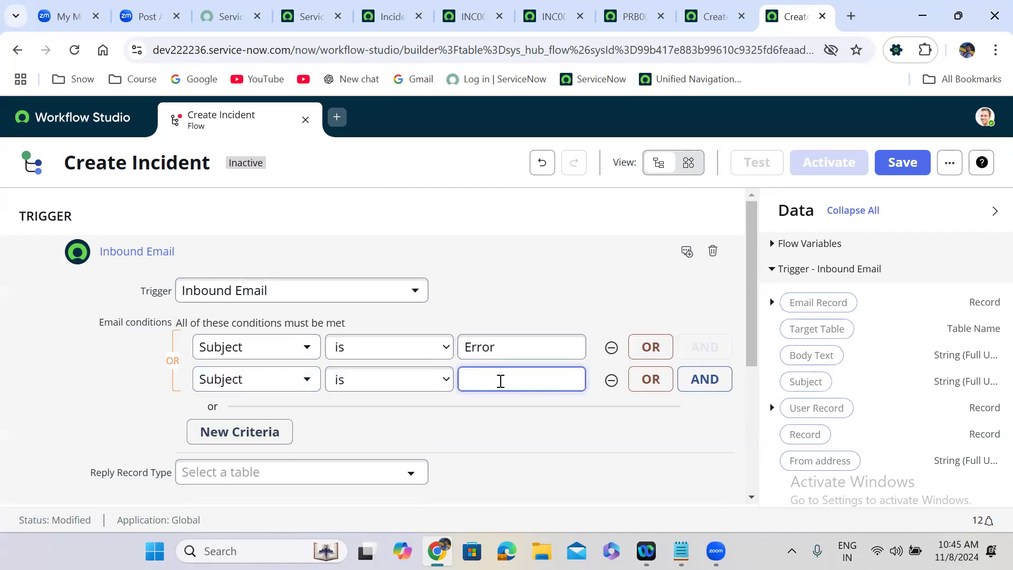
left_click(362, 347)
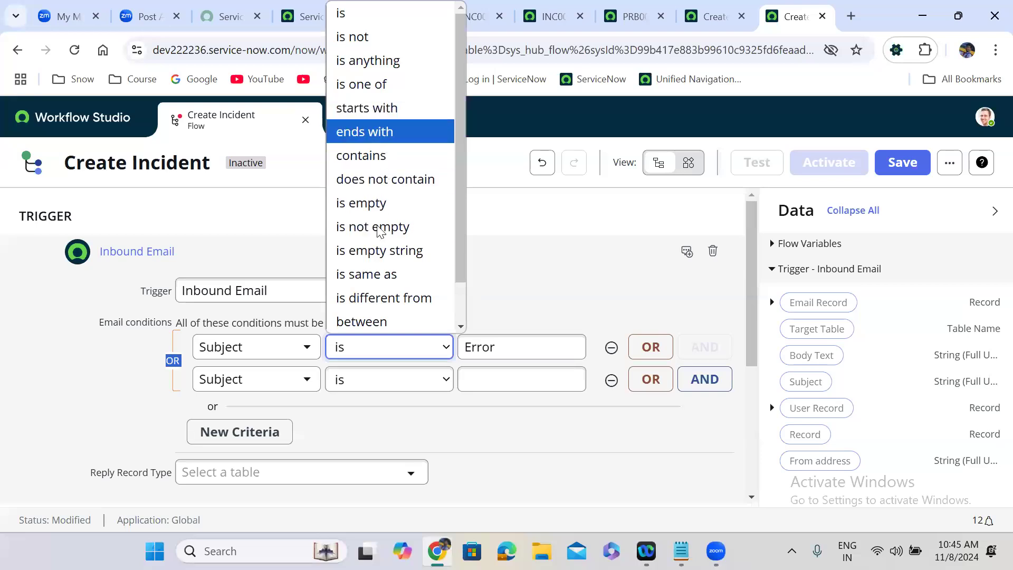
left_click_drag(461, 252, 449, 197)
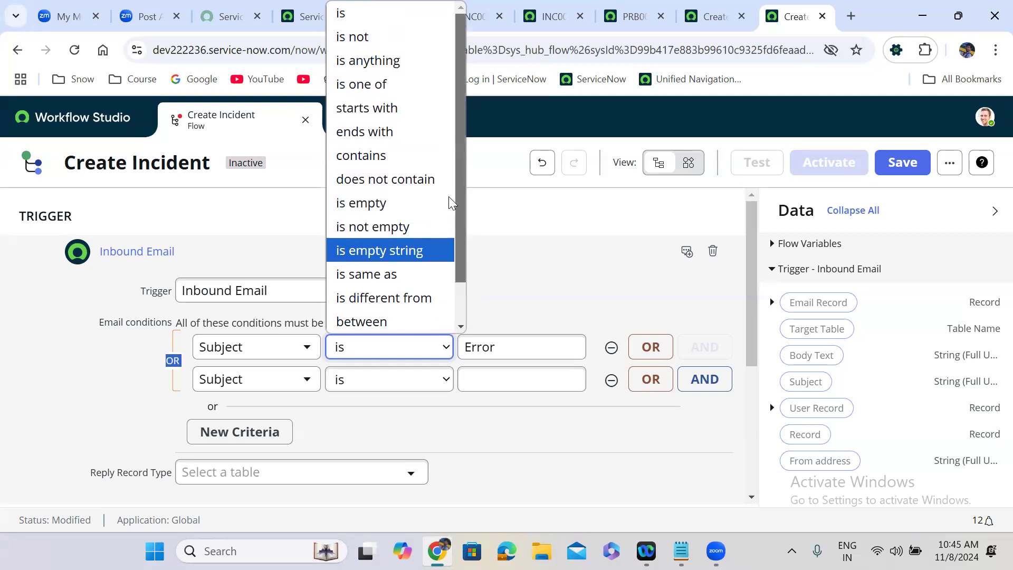
left_click(390, 155)
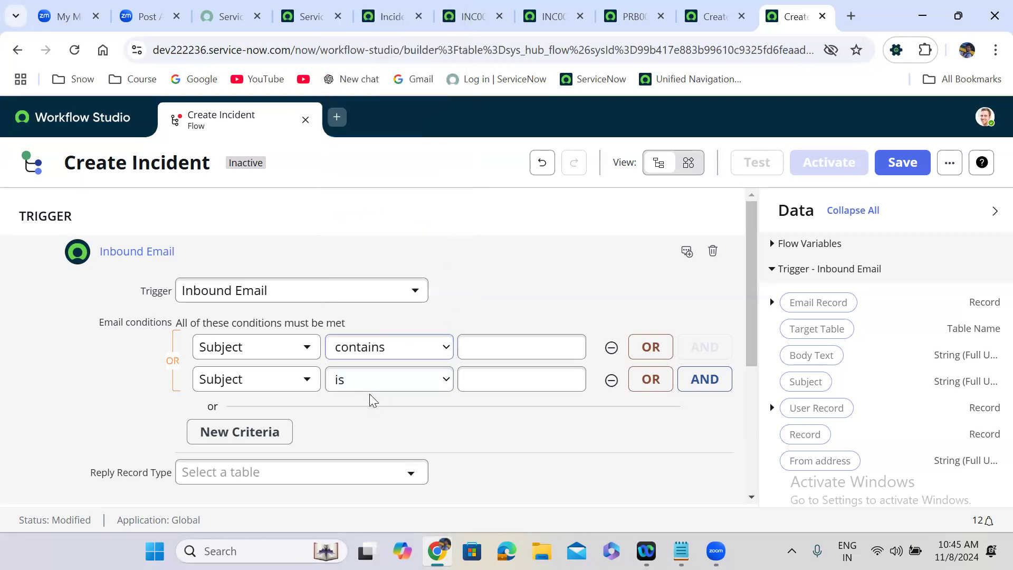
left_click(372, 384)
scroll(426, 174, "down", 1)
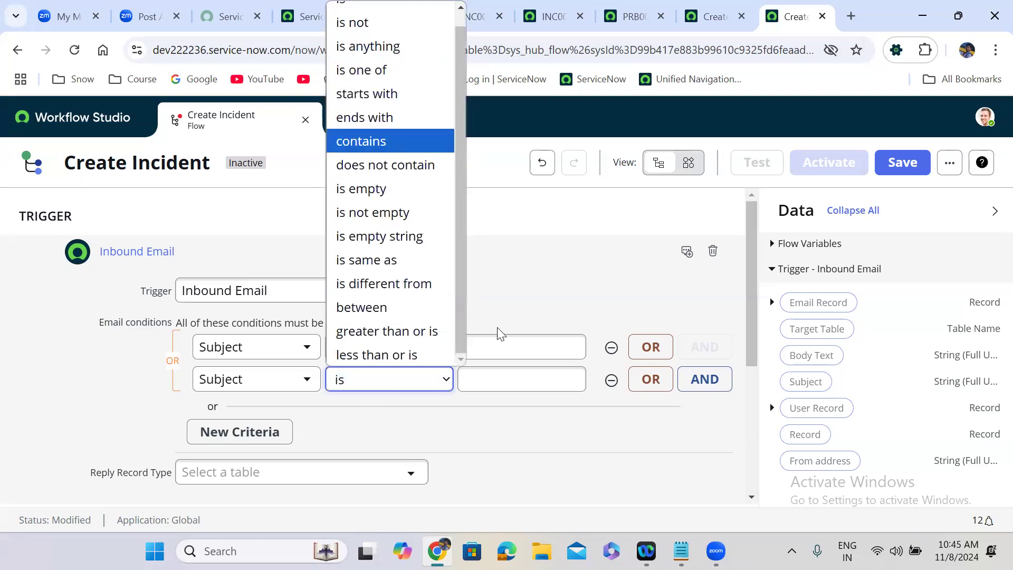
key("Return")
Step: Enter "error" as the first Subject condition's value and "not working" as the second one's
left_click(488, 349)
type("error")
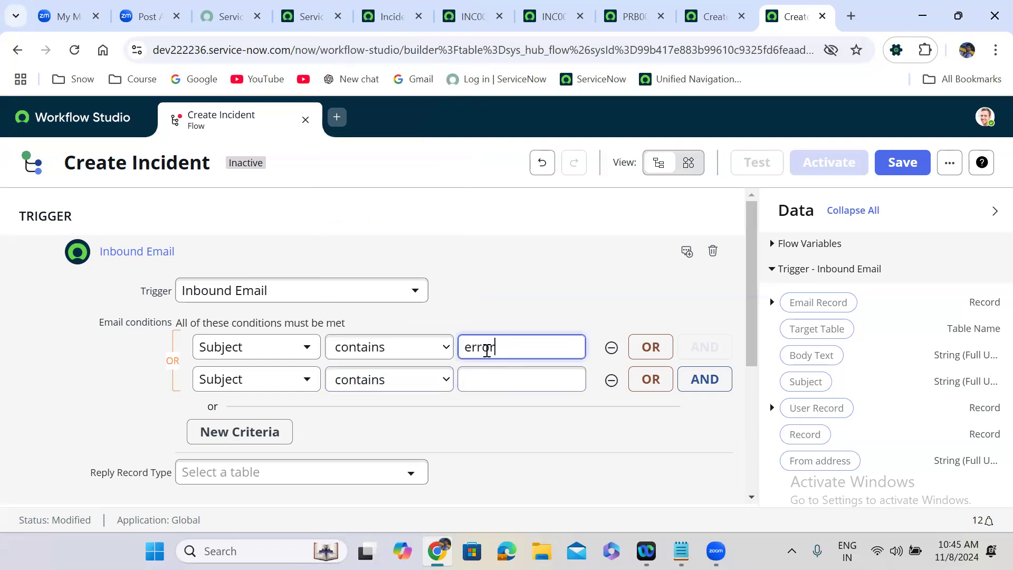
left_click(492, 386)
type("not wor")
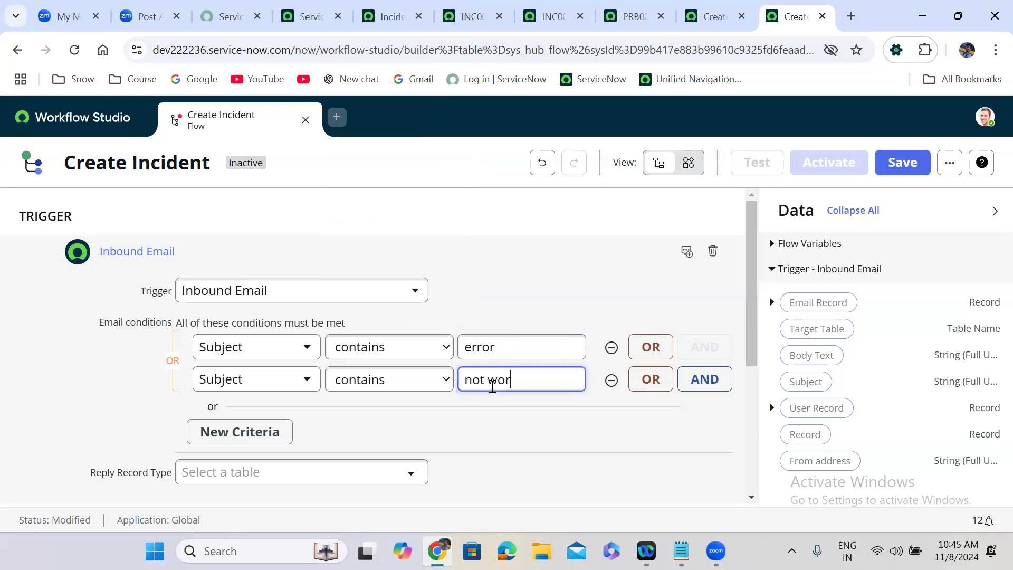
type("ng")
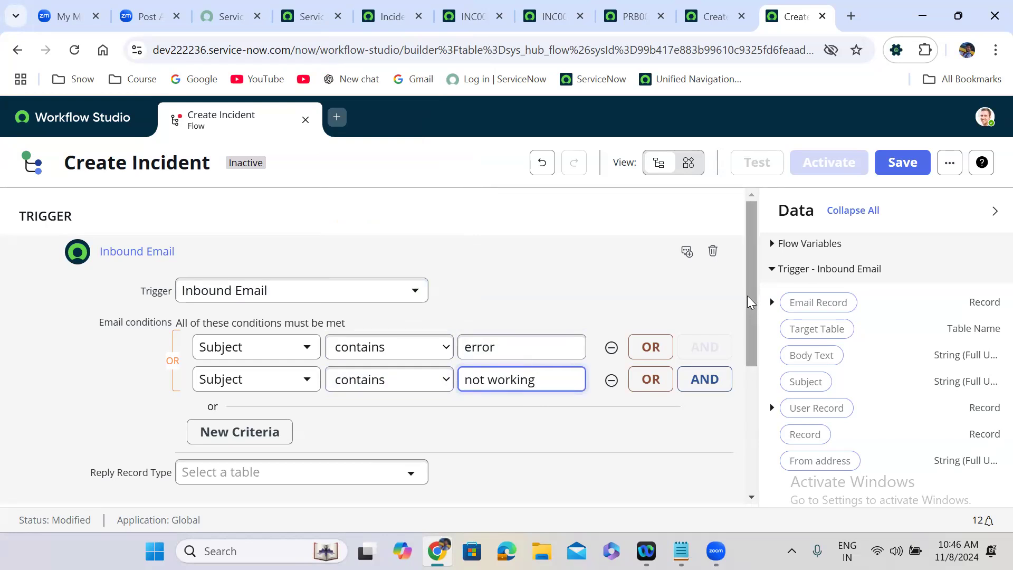
Step: Look at the Reply Record Type choices without selecting a table, and finish the Inbound Email trigger
left_click_drag(752, 303, 758, 374)
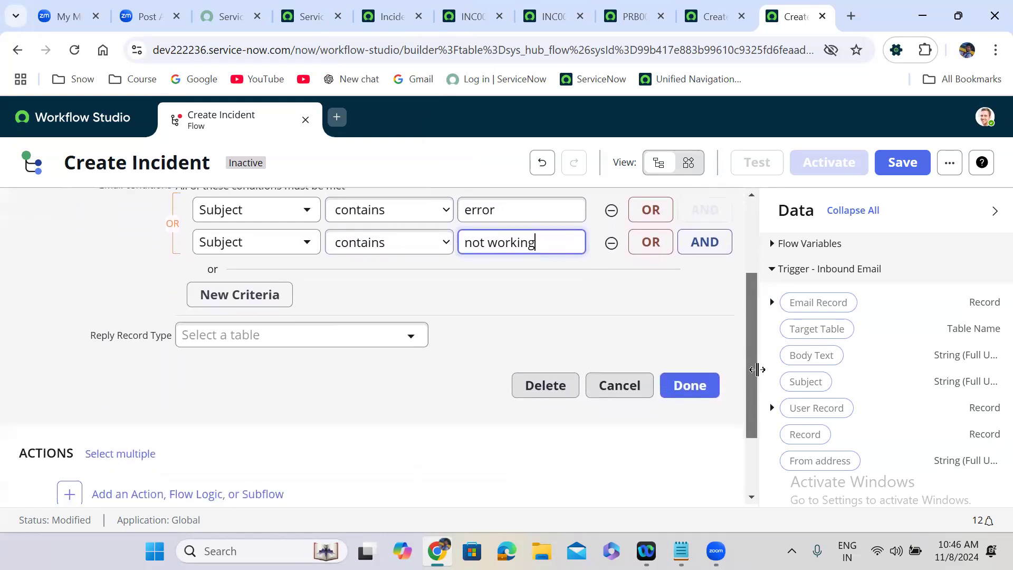
left_click(368, 344)
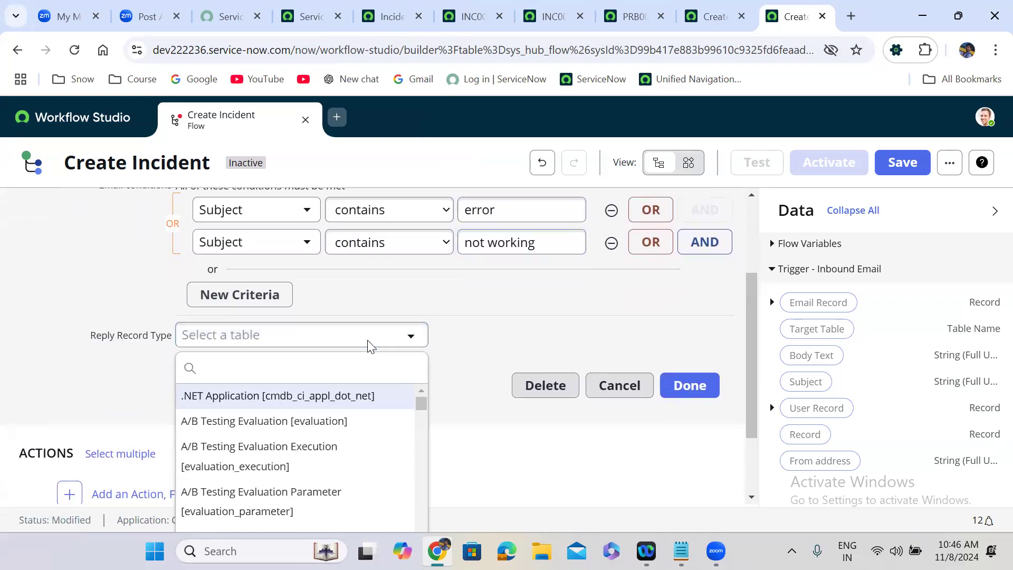
left_click(475, 334)
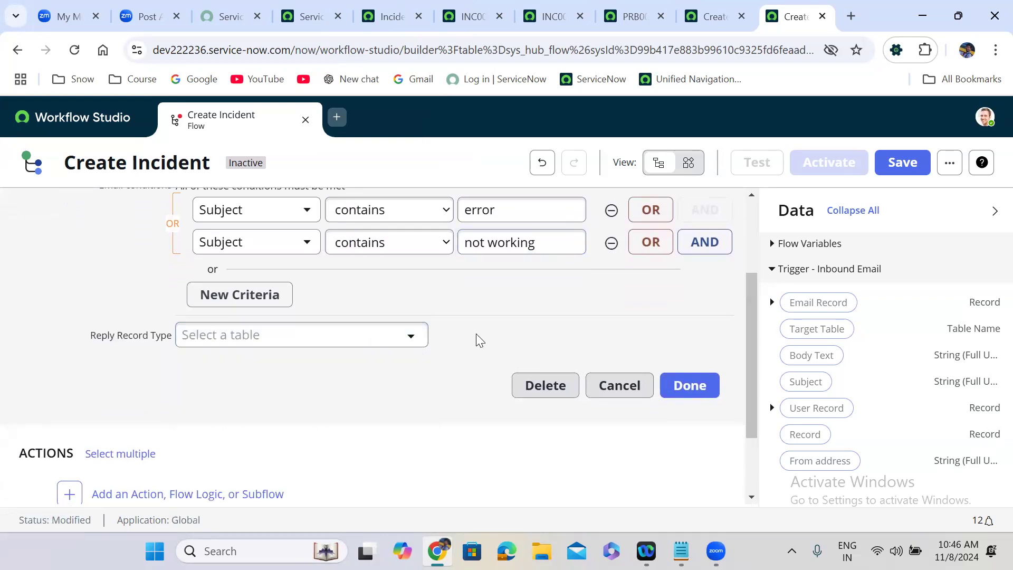
left_click(689, 385)
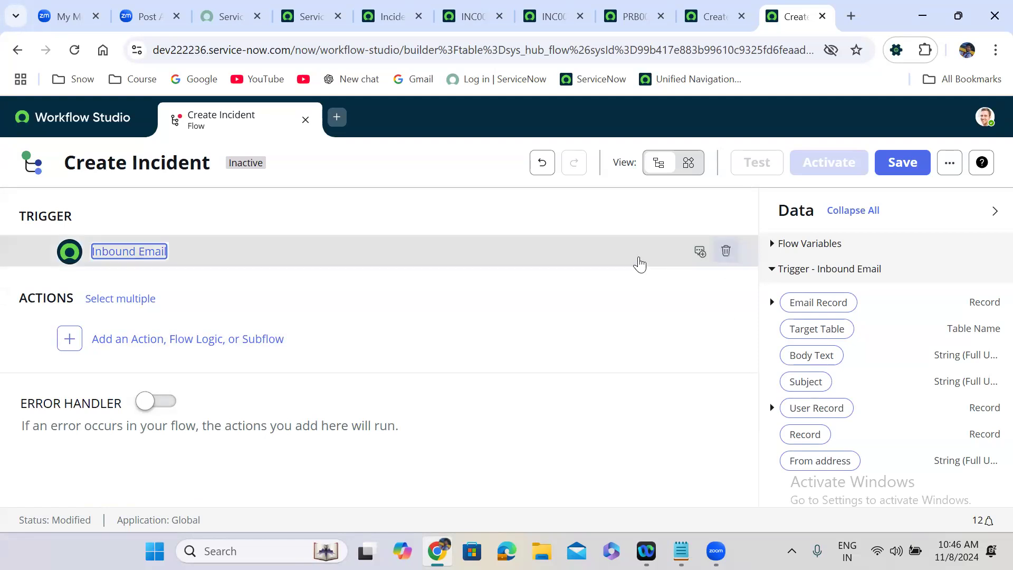
Step: Review the email conditions of the Inbound Email trigger and collapse its details again
left_click(344, 259)
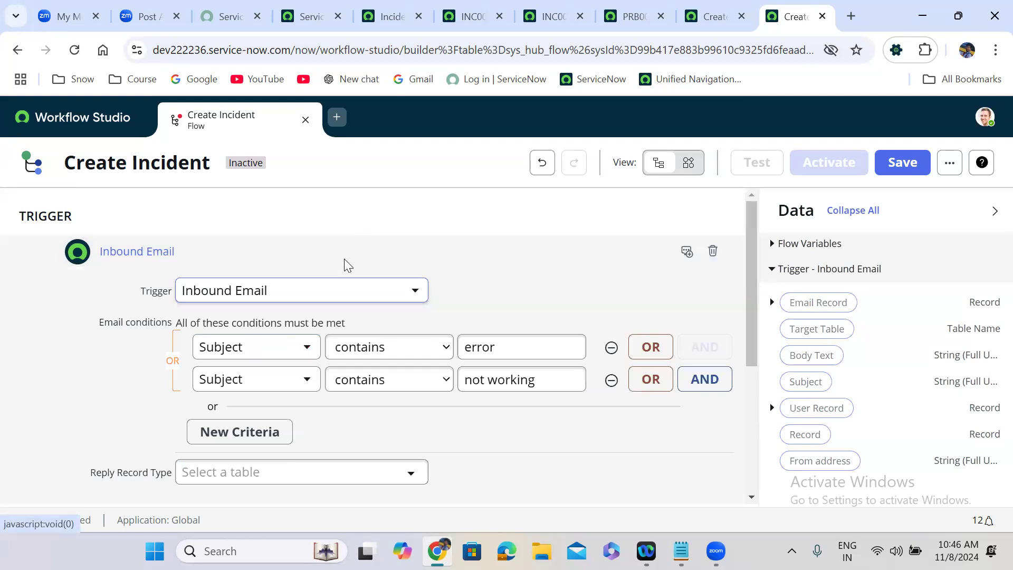
left_click(201, 255)
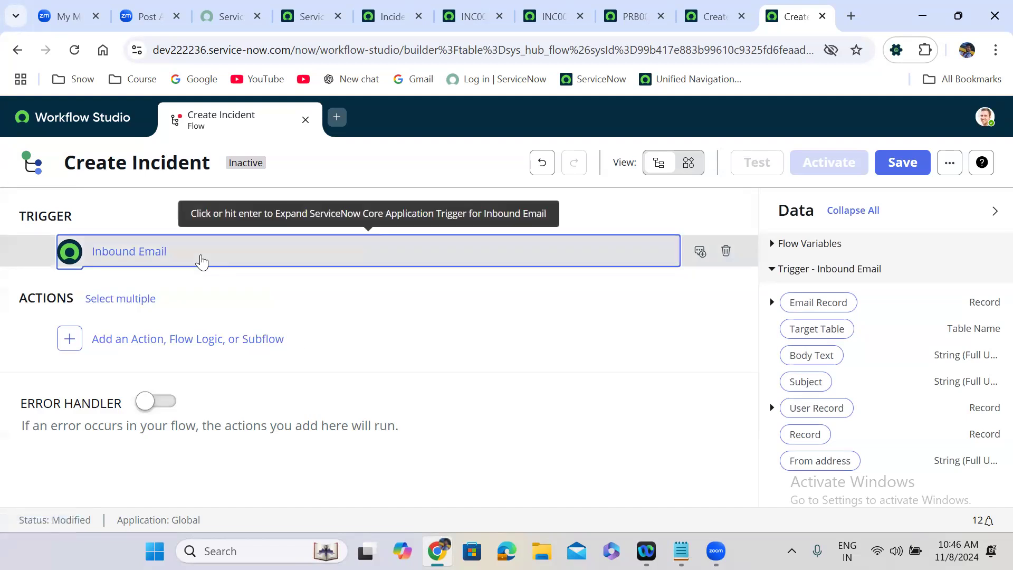
left_click(200, 258)
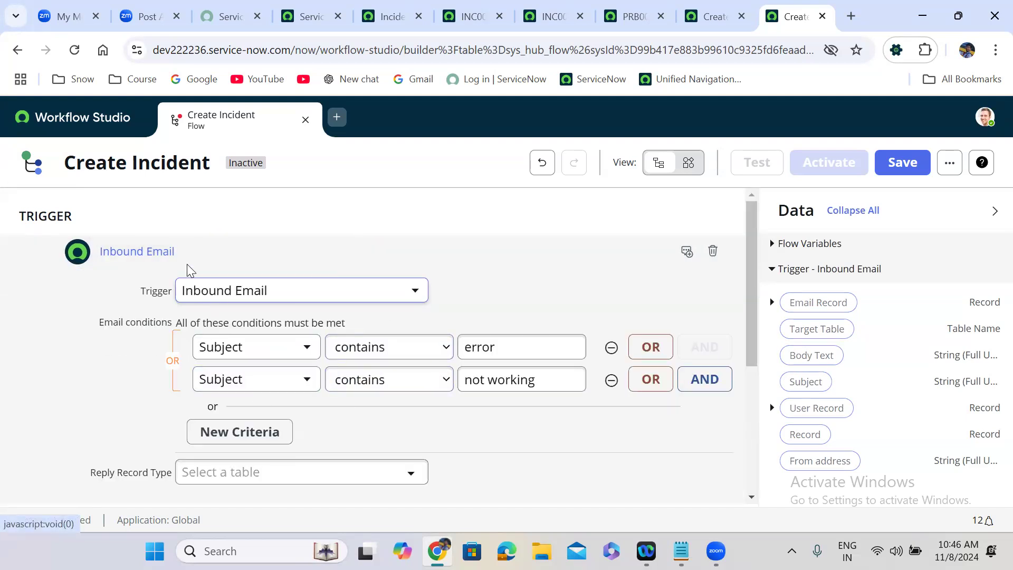
left_click(189, 254)
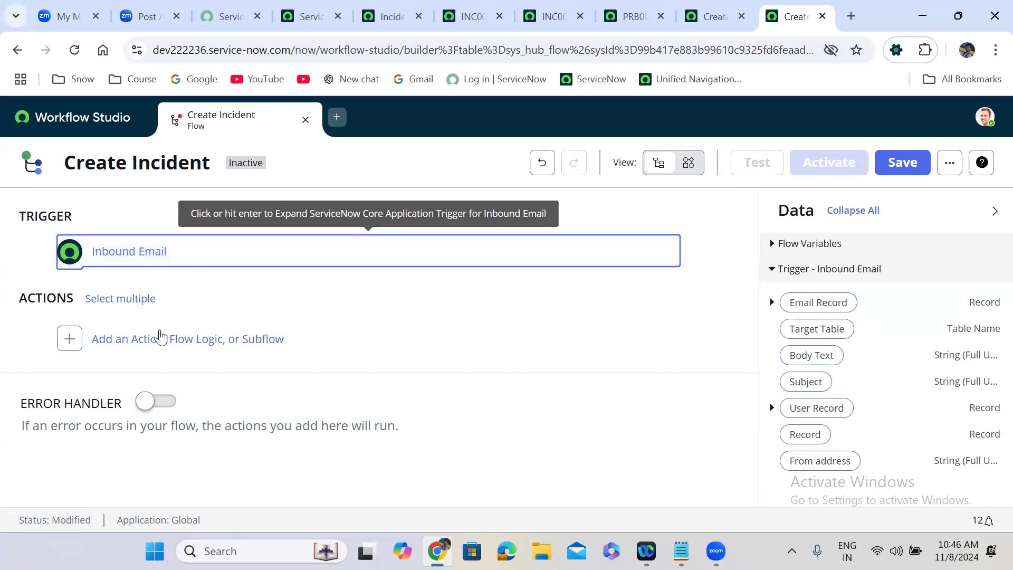
Step: Add a Create Record action to the flow and set its table to Incident [incident]
left_click(100, 339)
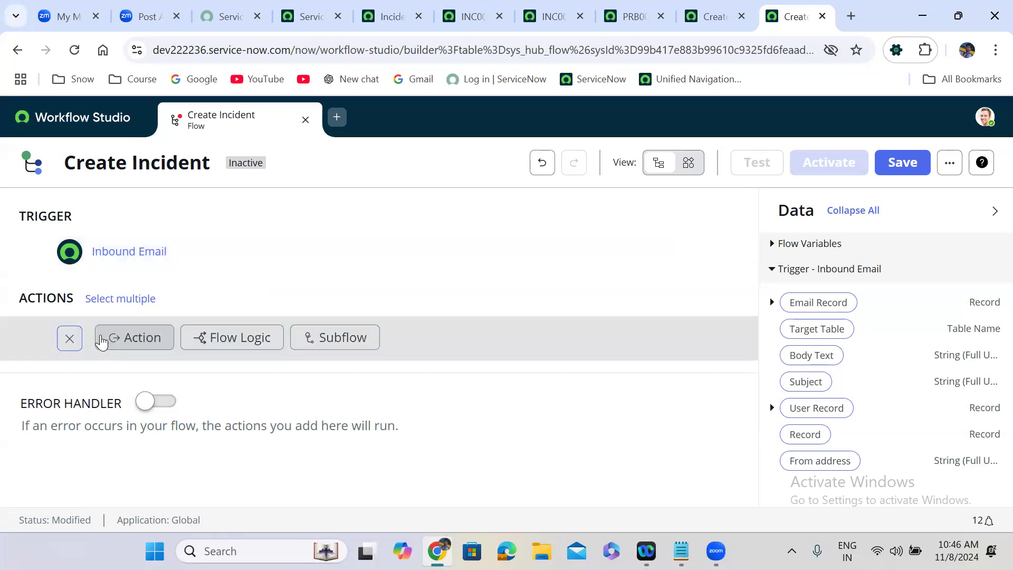
left_click(121, 340)
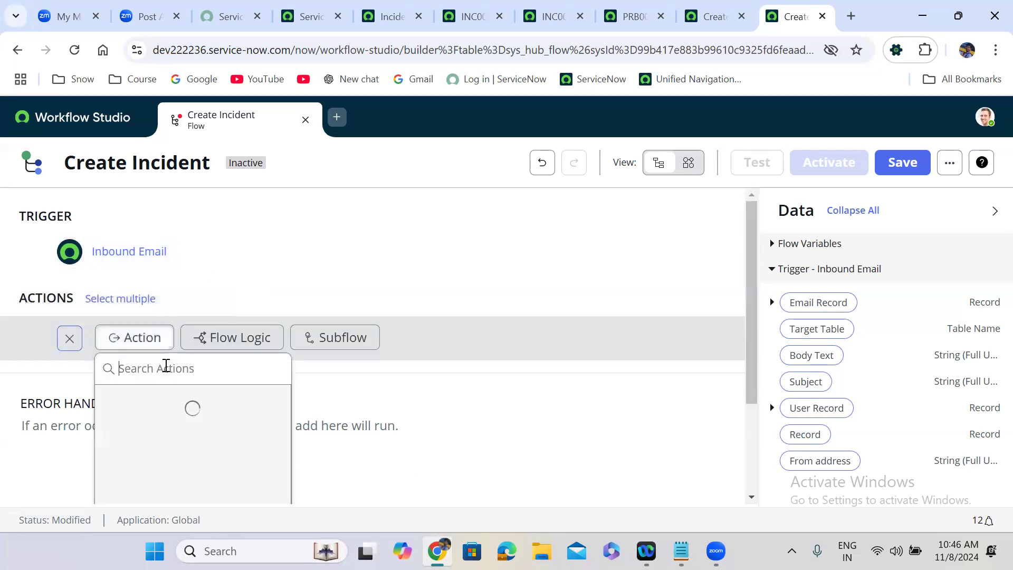
type("create record")
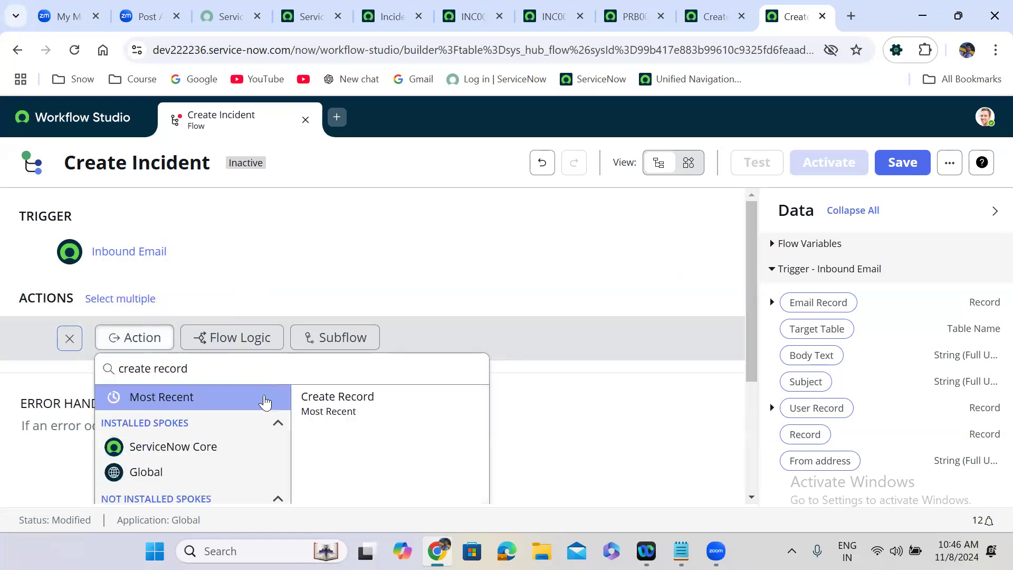
left_click(350, 410)
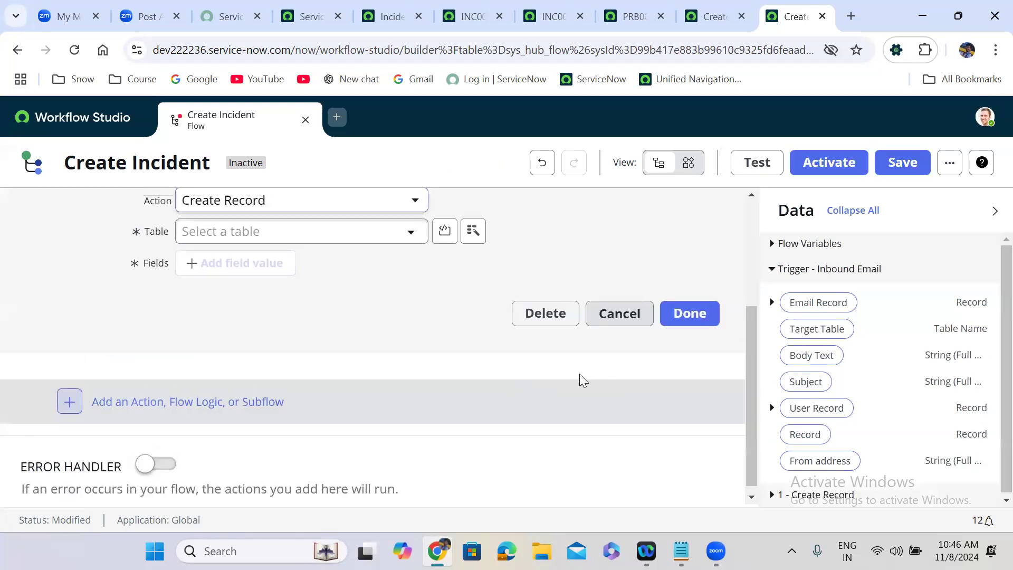
left_click_drag(753, 468, 754, 353)
left_click(278, 350)
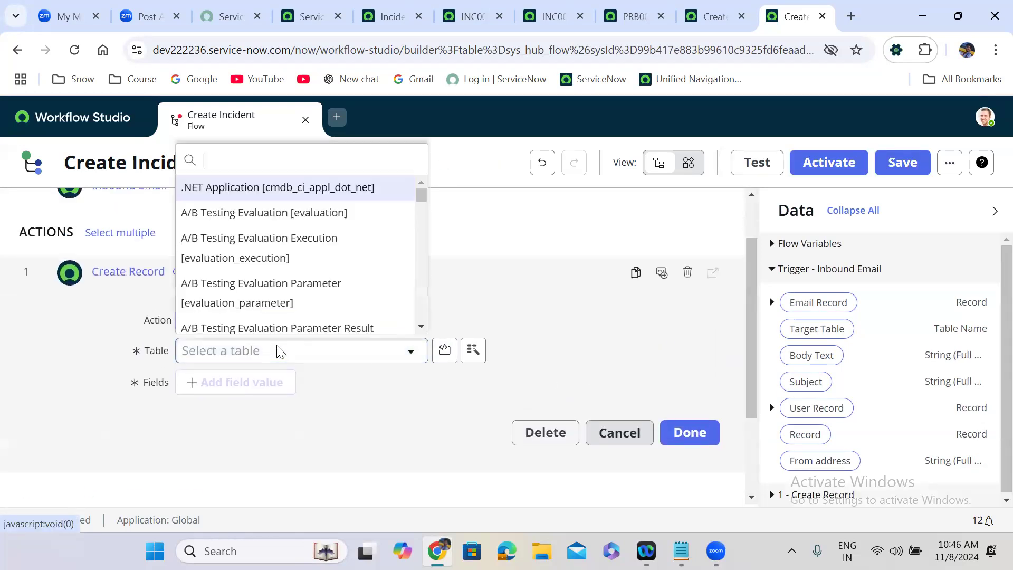
type("incident")
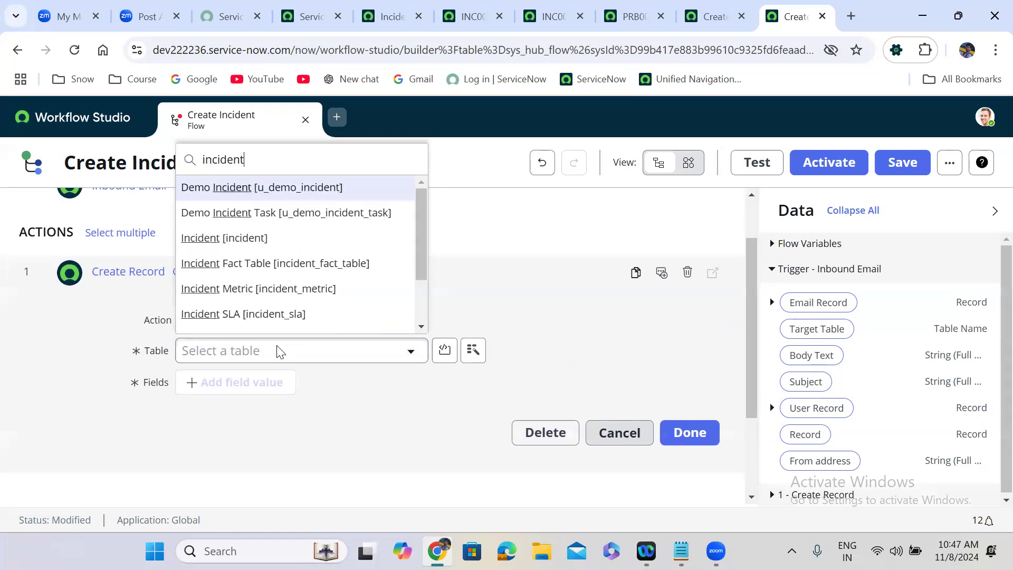
left_click(278, 239)
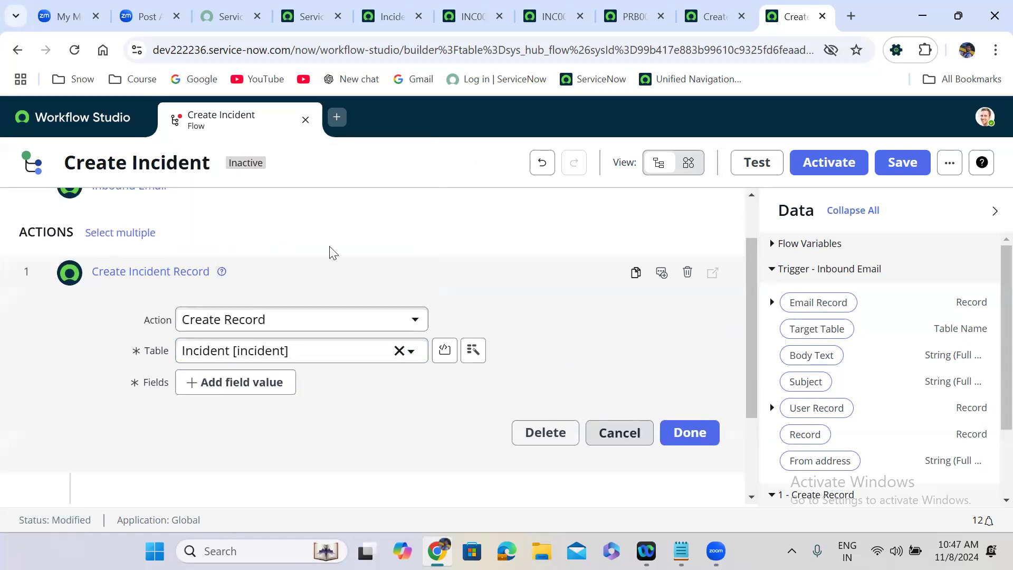
Step: Add the Short description field and fill it with the Subject of the Inbound Email trigger's Email Record
left_click(264, 393)
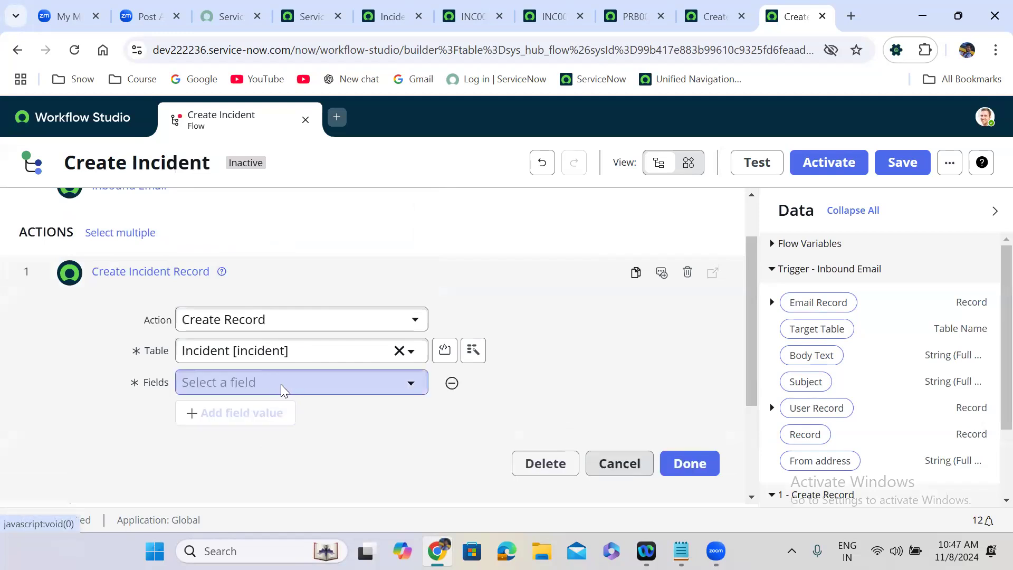
left_click(281, 386)
type("short")
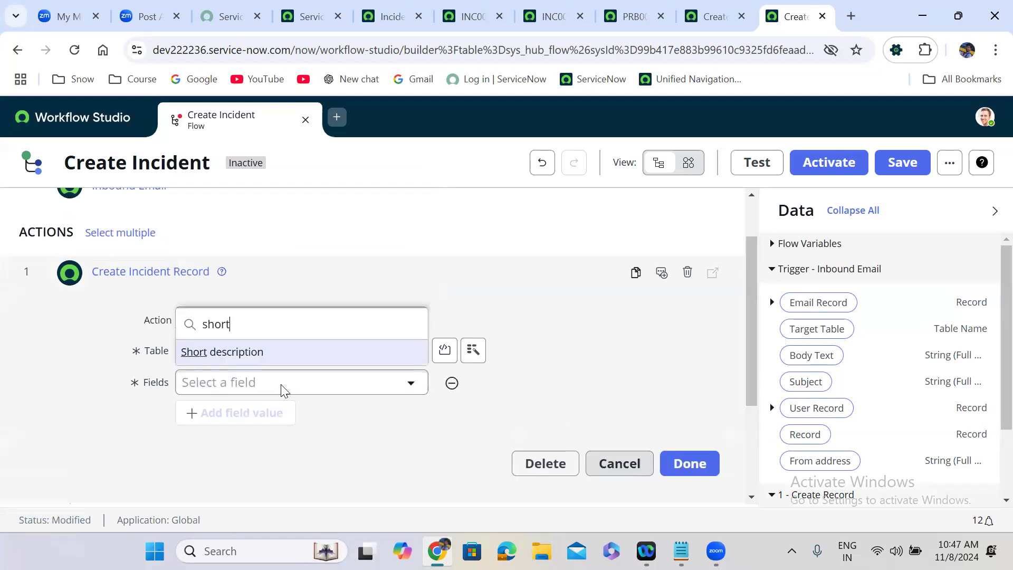
left_click(267, 363)
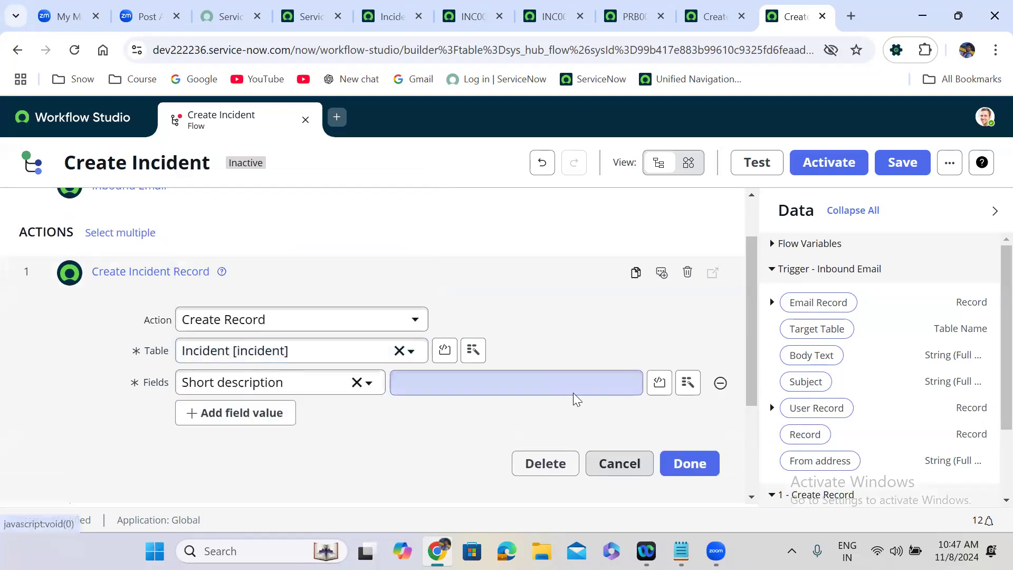
left_click(688, 383)
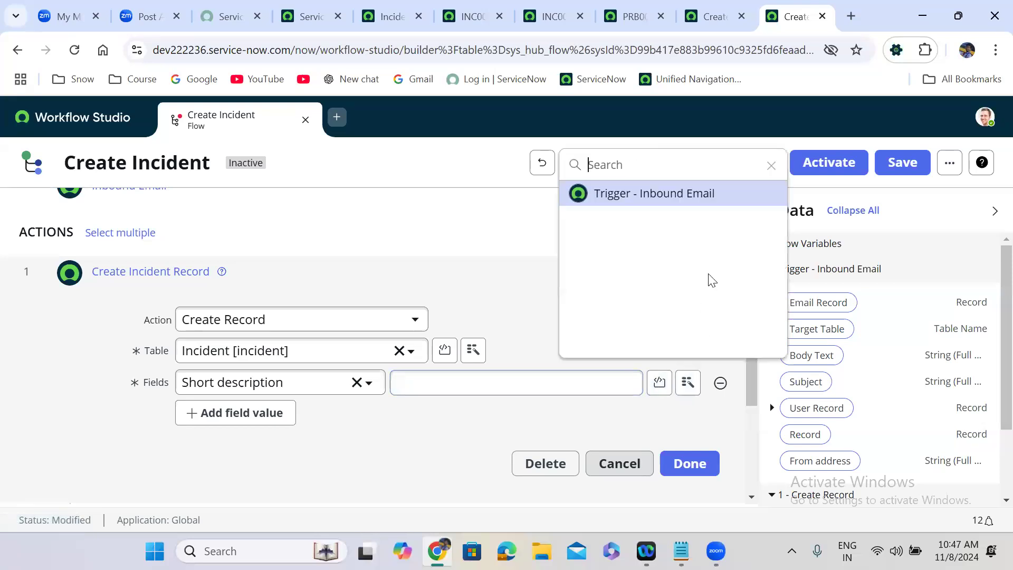
left_click(691, 204)
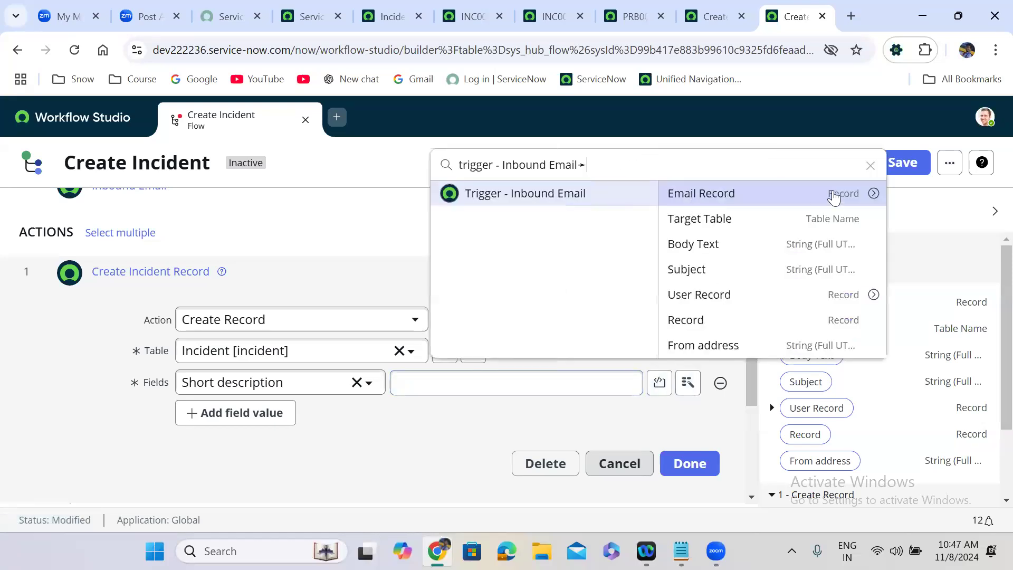
left_click(874, 194)
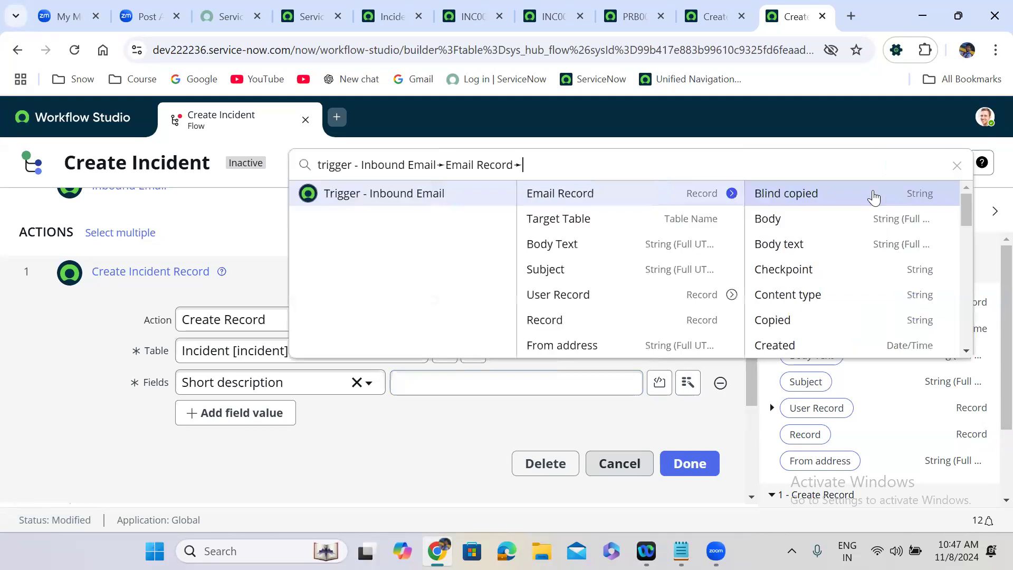
type("subj")
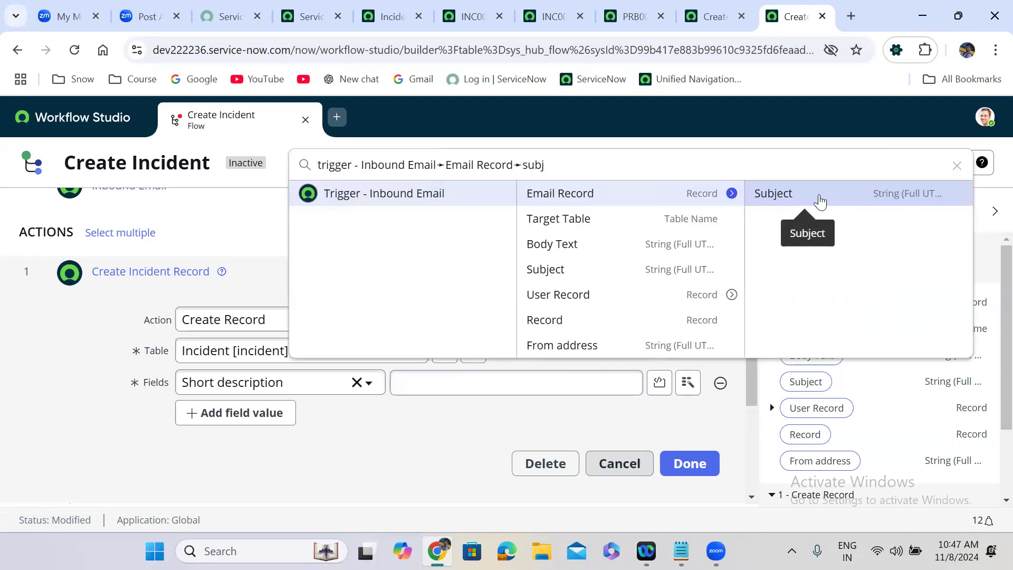
left_click(861, 194)
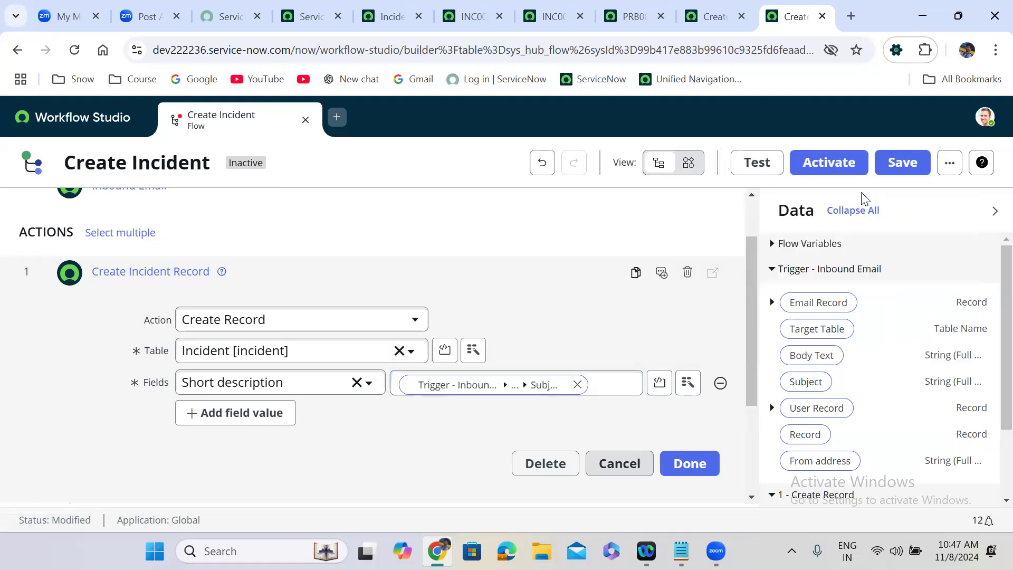
Step: Add the Description field and fill it with the Body text of the trigger's Email Record
left_click(257, 413)
left_click(257, 413)
type("desc")
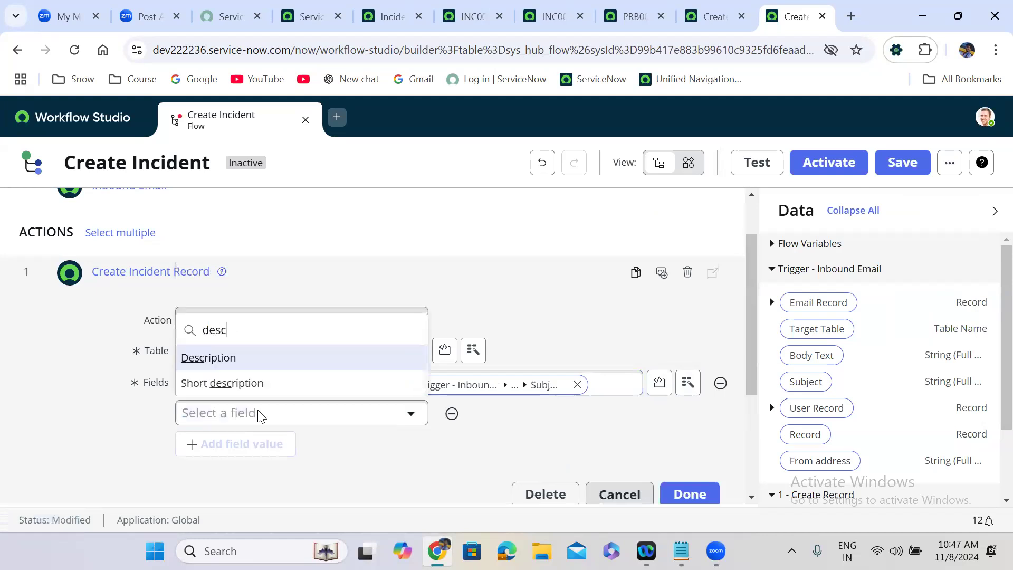
left_click(249, 359)
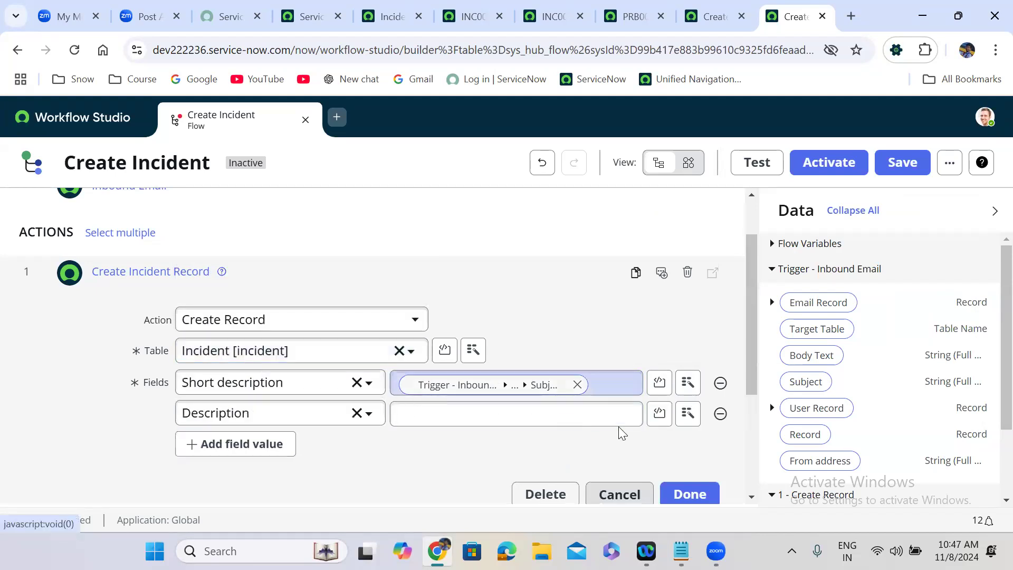
left_click(686, 416)
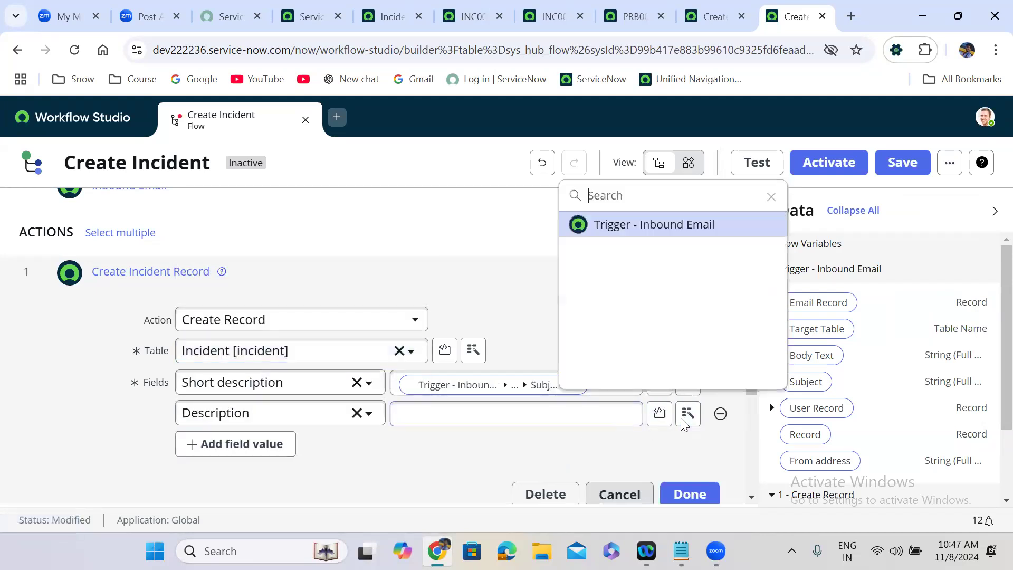
left_click(700, 233)
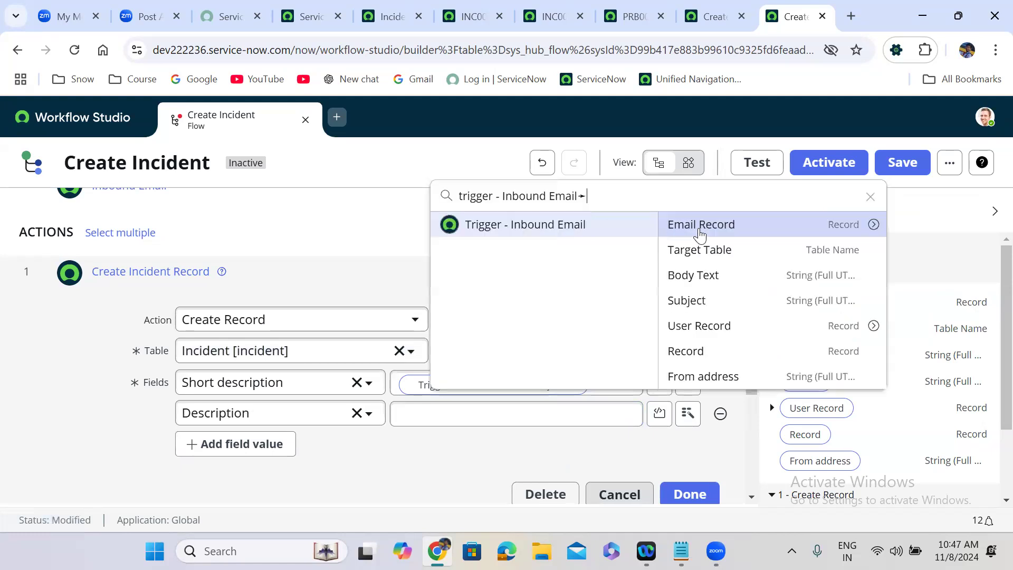
left_click(874, 225)
type("body")
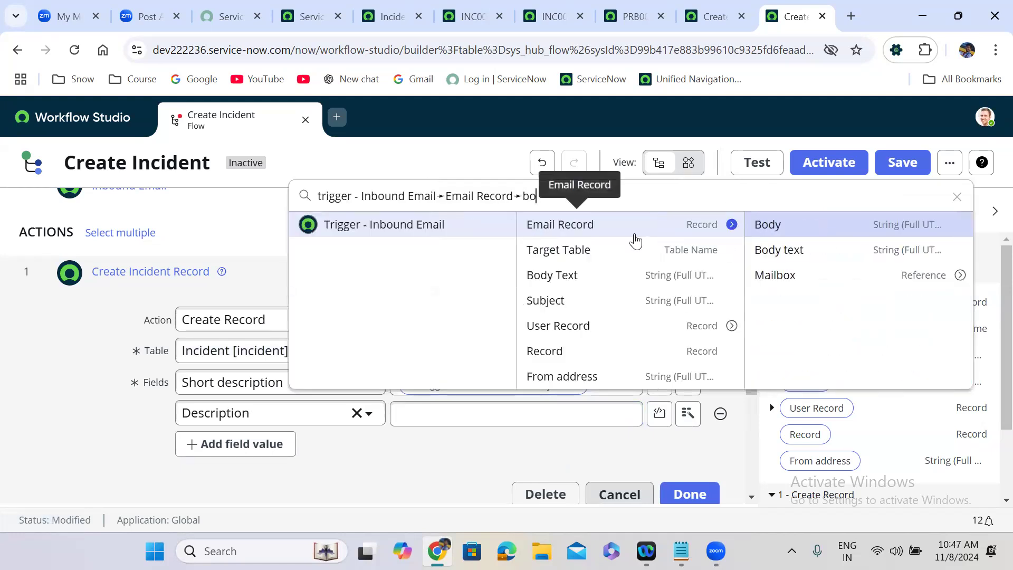
left_click(818, 250)
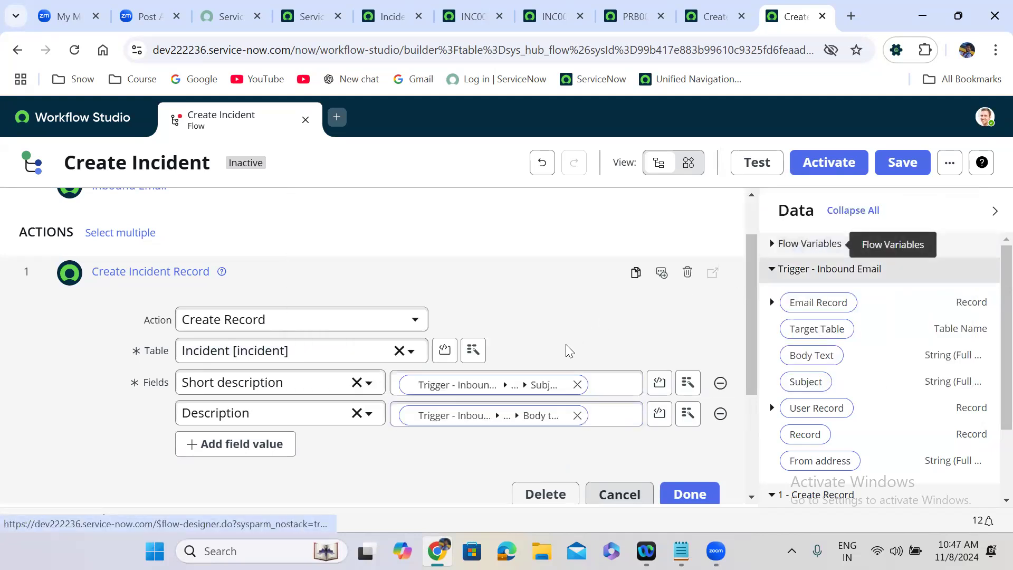
Step: Add the Caller field to the incident's field values, leaving its value empty after viewing the selectable users
left_click(271, 443)
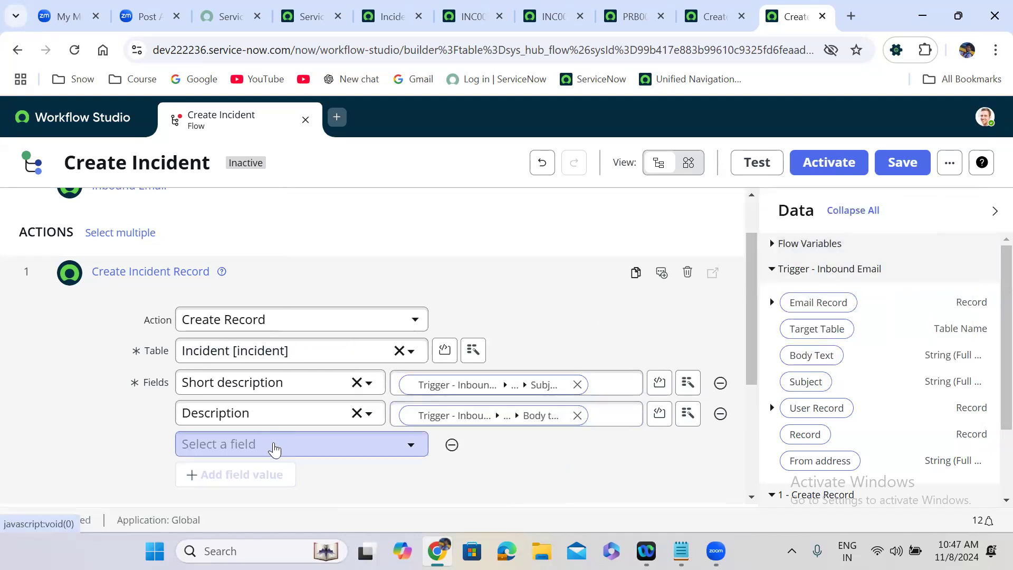
scroll(411, 478, "down", 1)
scroll(409, 479, "down", 1)
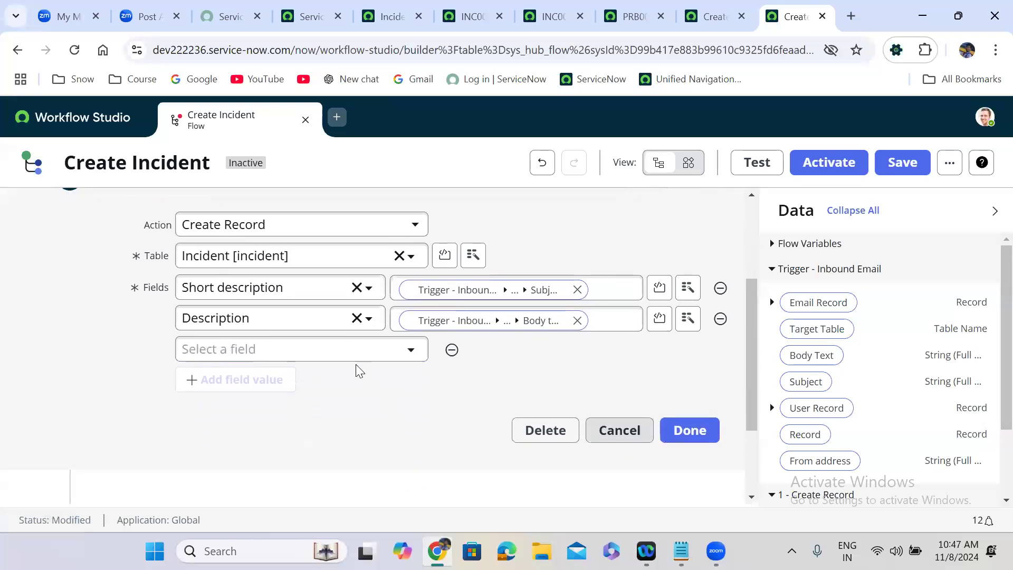
left_click(280, 345)
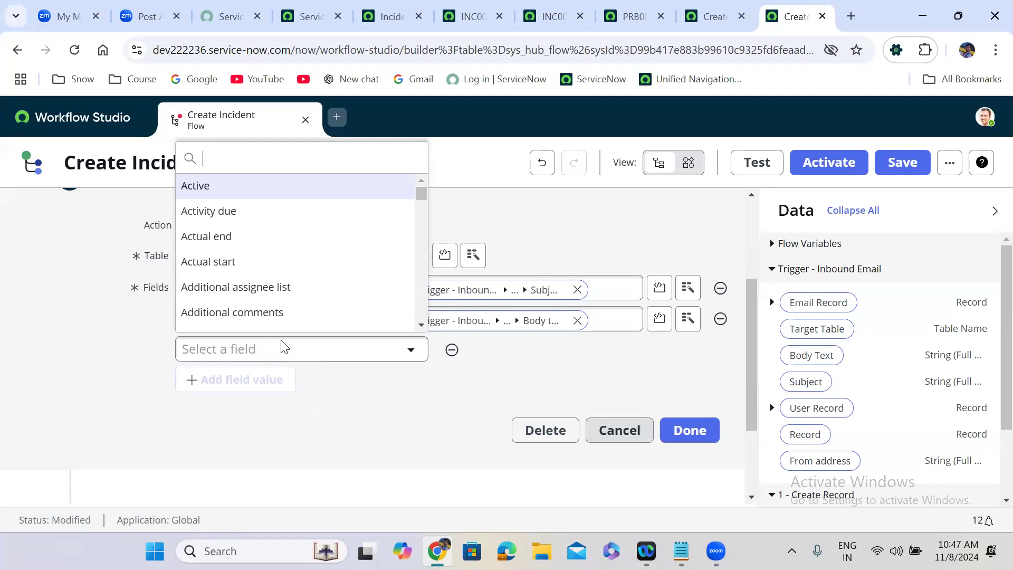
type("call")
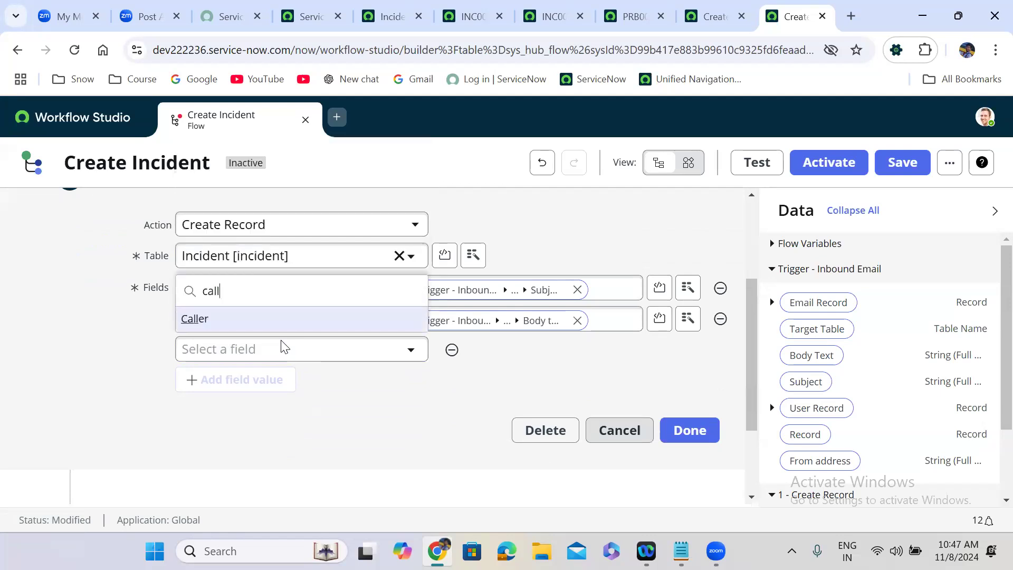
type("er")
left_click(247, 325)
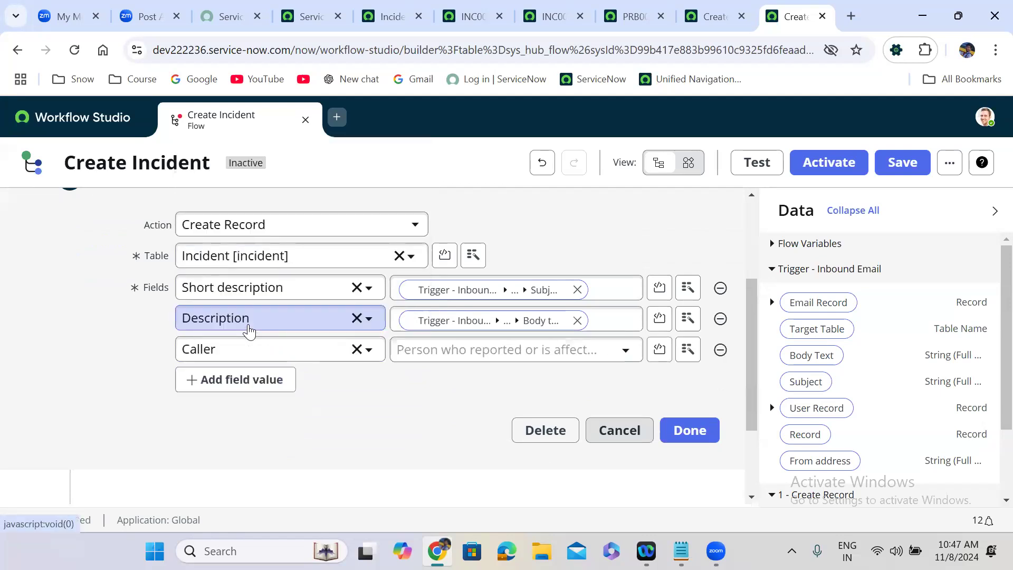
left_click(501, 353)
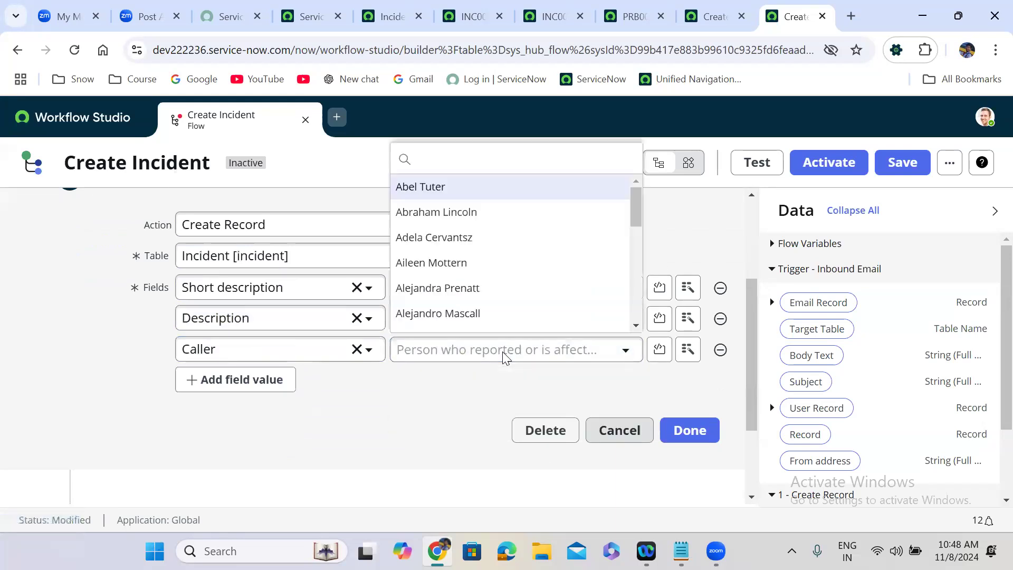
left_click(588, 389)
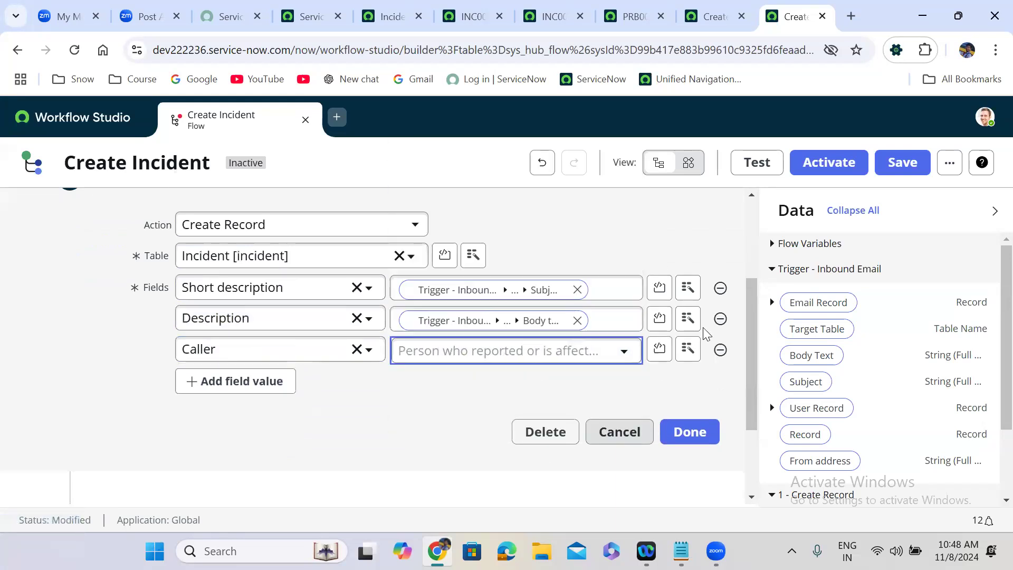
Step: Script the Caller field's value with "return gs.getUserID();" below the comment block, and collapse the script editor
left_click(659, 350)
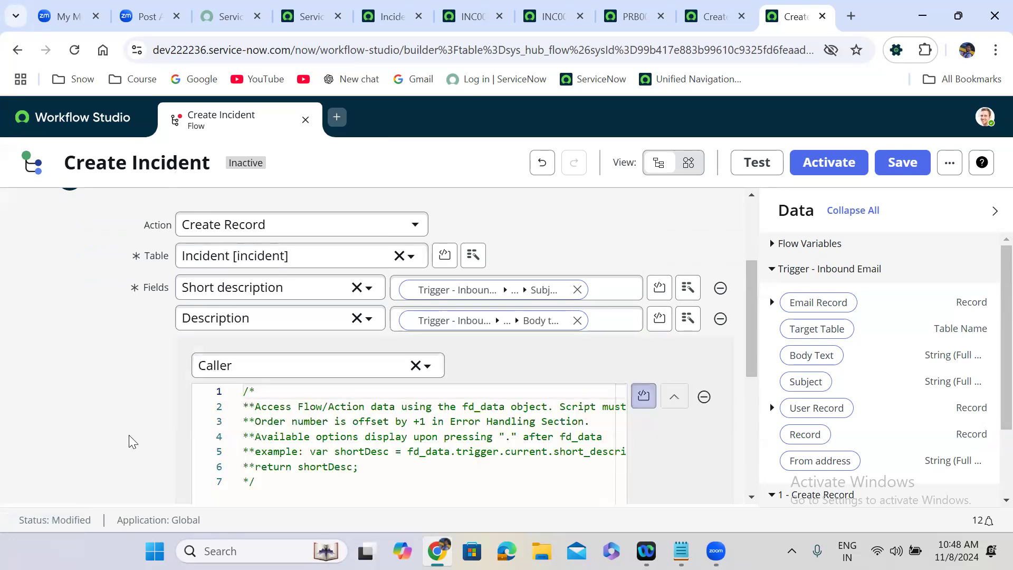
scroll(128, 434, "down", 1)
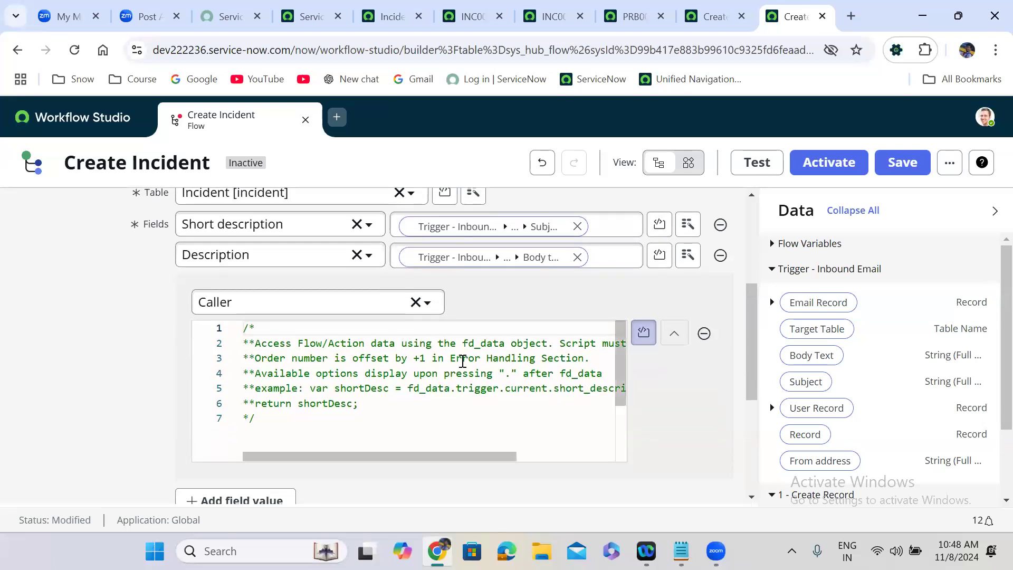
left_click(290, 413)
key("Return")
key("Return")
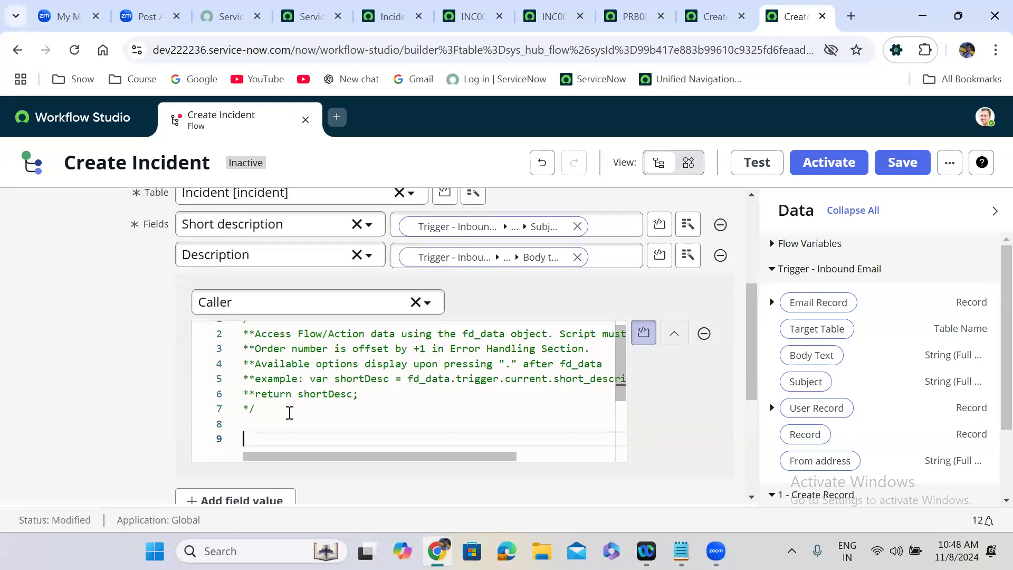
type("retutrn gs.get")
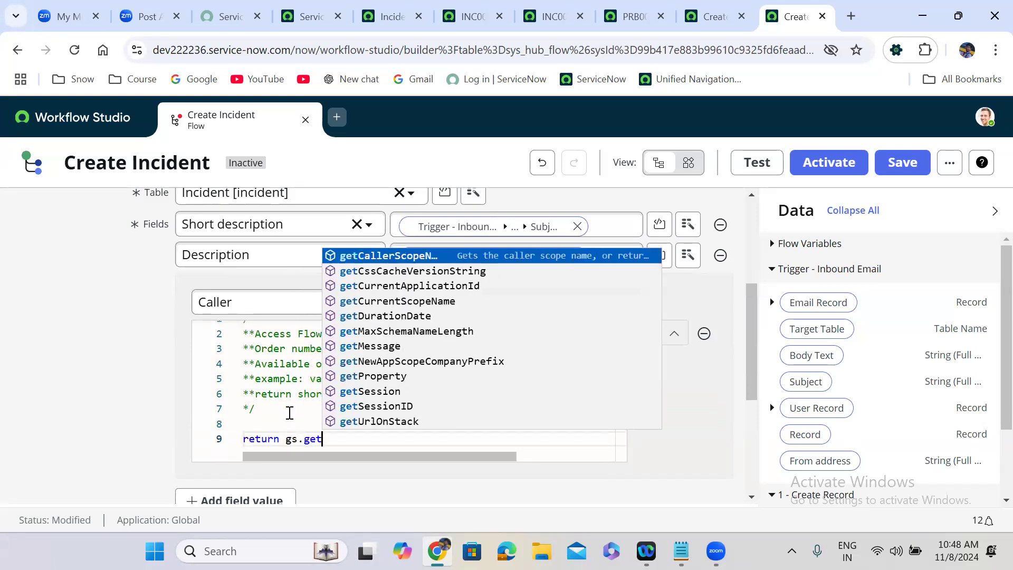
type("User")
key("Down")
key("Down")
key("Return")
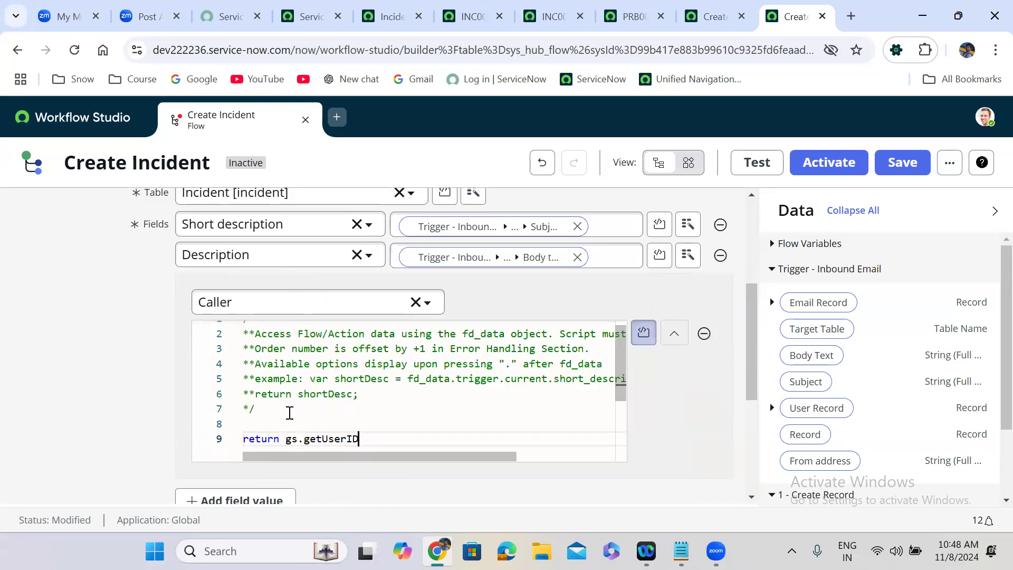
type("();")
left_click(673, 335)
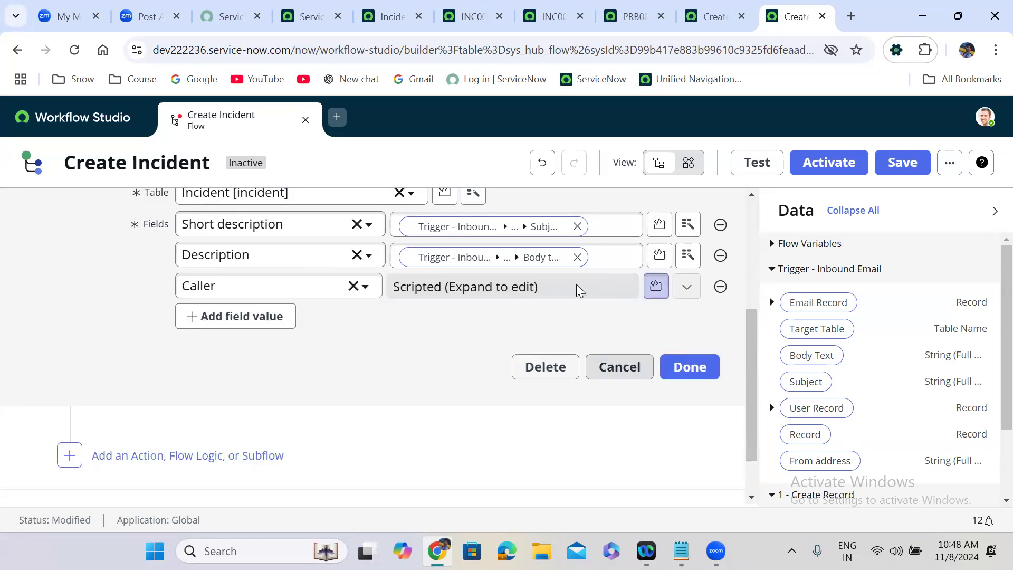
Step: Add the Channel field to the incident's field values and set it to Email
left_click(234, 320)
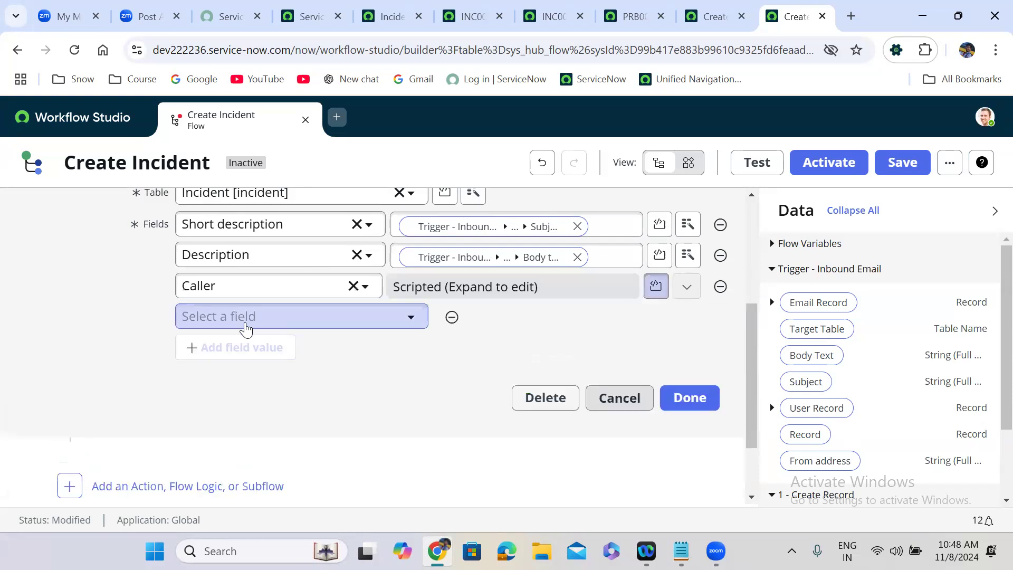
left_click(250, 326)
type("con")
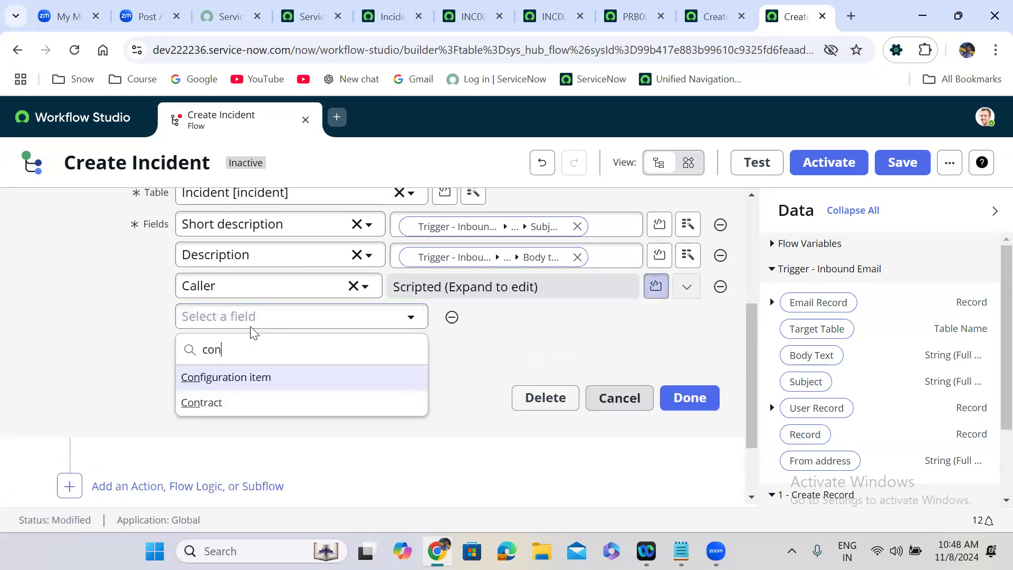
key("BackSpace")
key("BackSpace")
key("BackSpace")
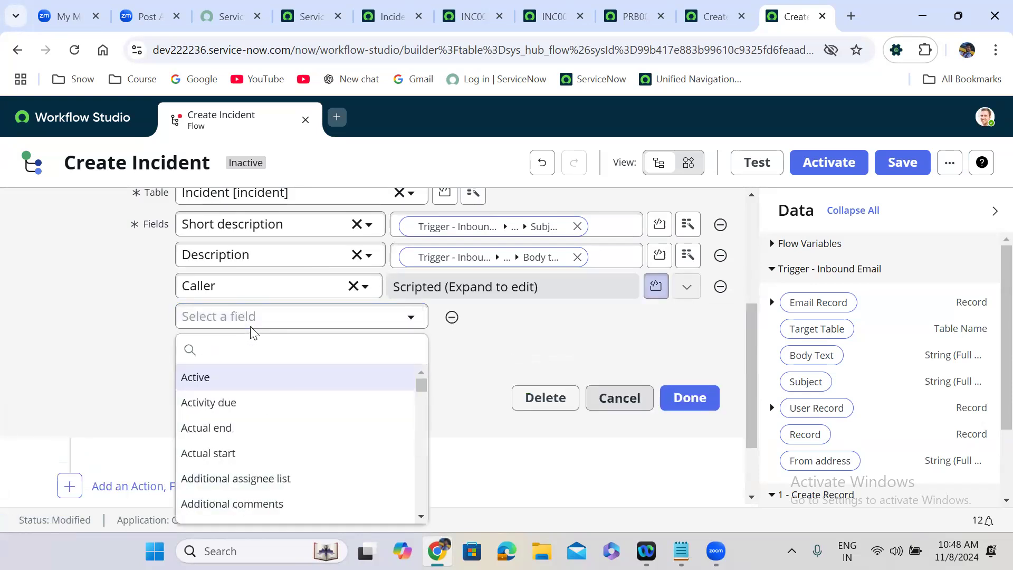
type("cha")
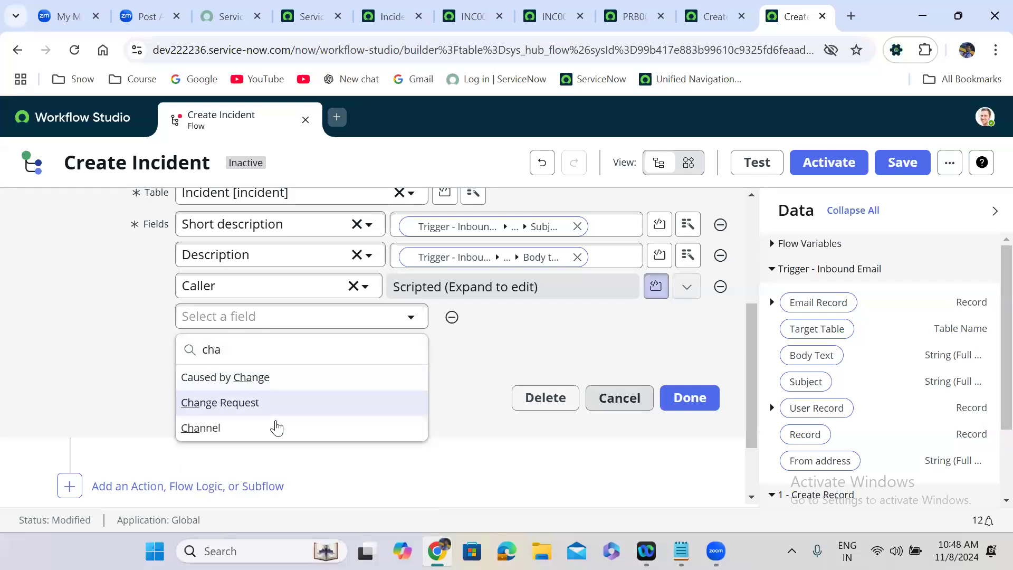
left_click(275, 420)
left_click(506, 328)
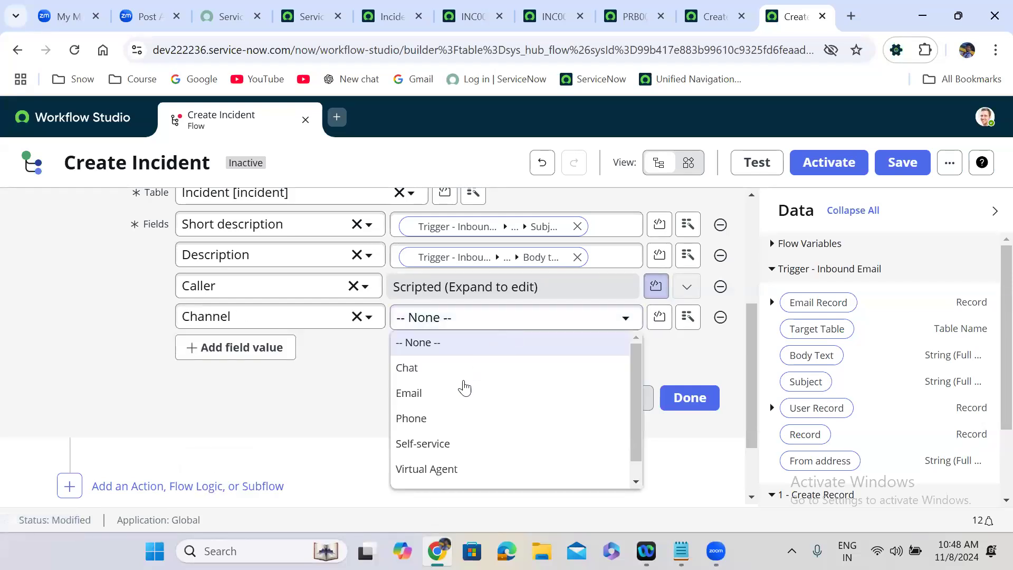
left_click(458, 394)
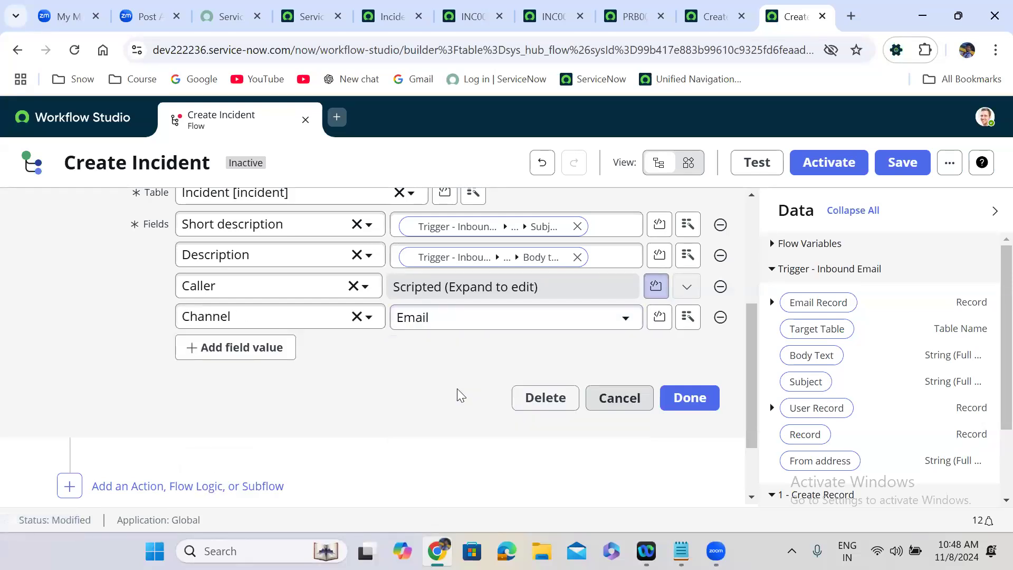
Step: Add the Configuration item field with the value *BUD-IBM and finish the Create Record action
left_click(236, 348)
left_click(262, 348)
type("conf")
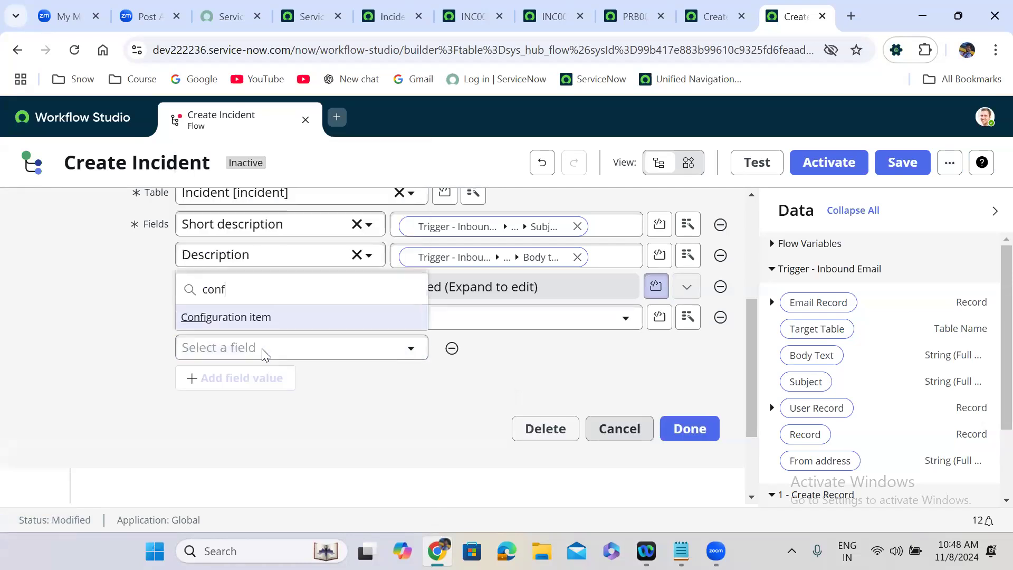
left_click(248, 317)
left_click(513, 358)
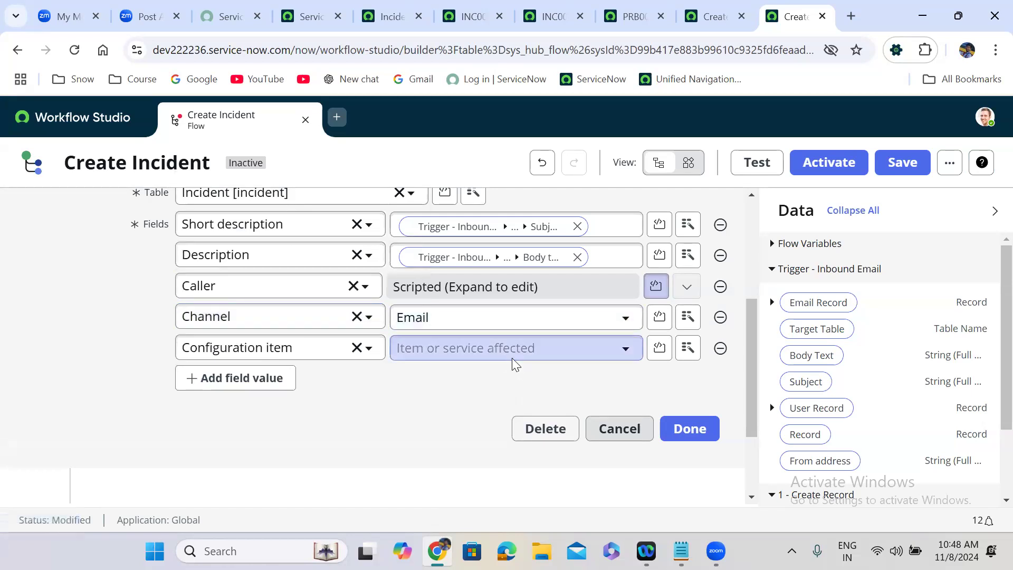
left_click(488, 280)
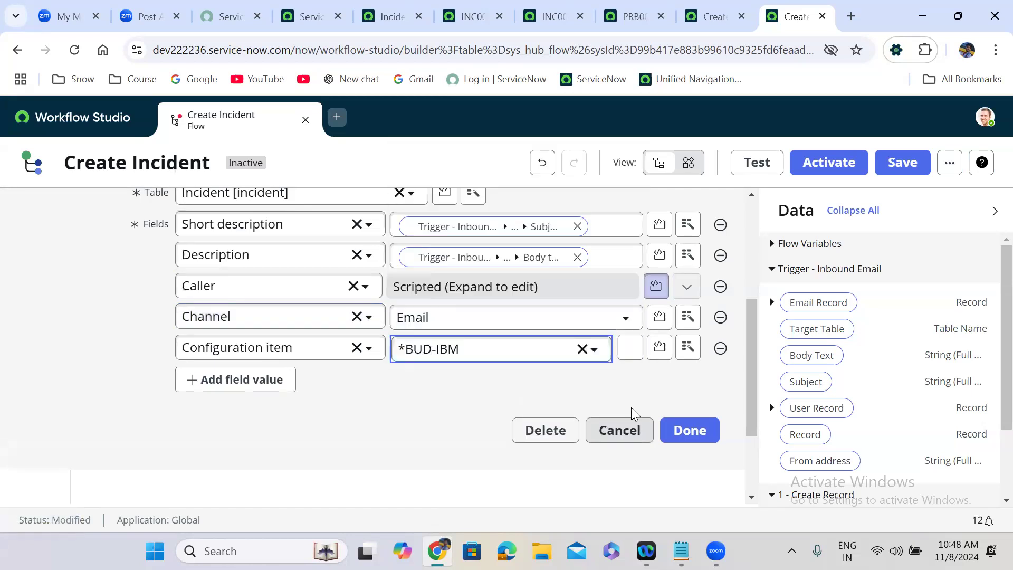
left_click(704, 429)
Step: Save the Create Incident flow and activate it
left_click(899, 162)
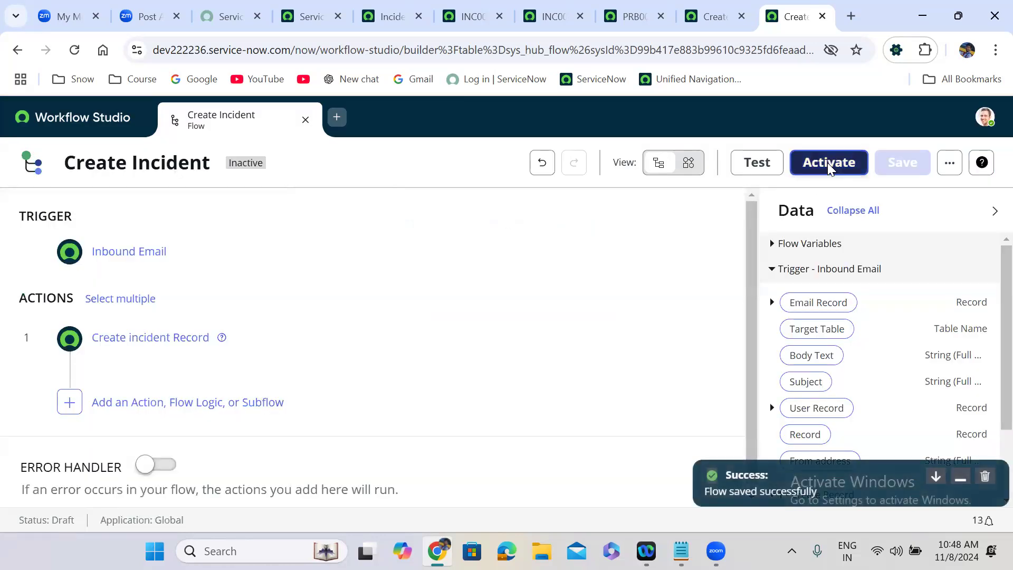
left_click(827, 163)
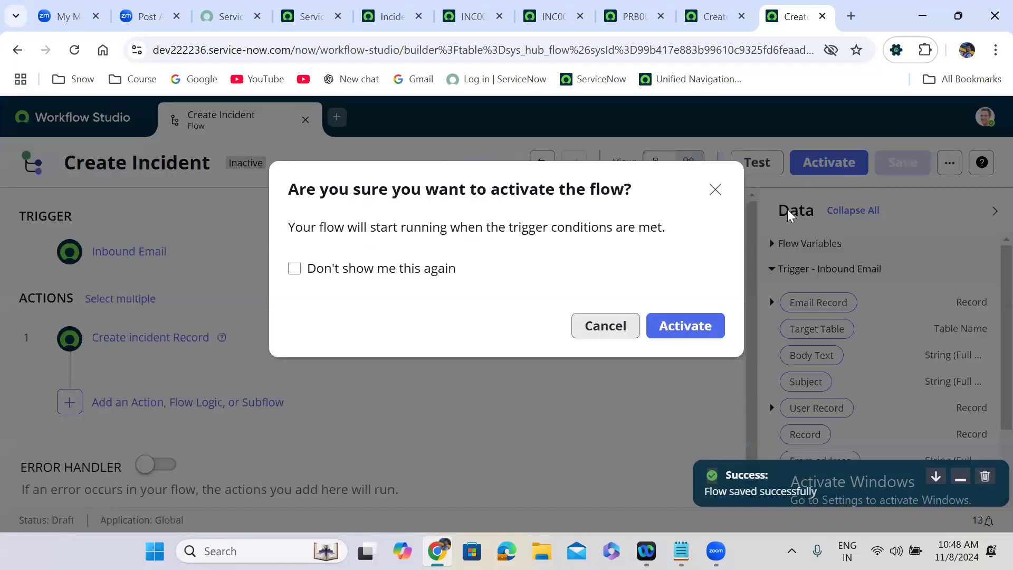
left_click(700, 318)
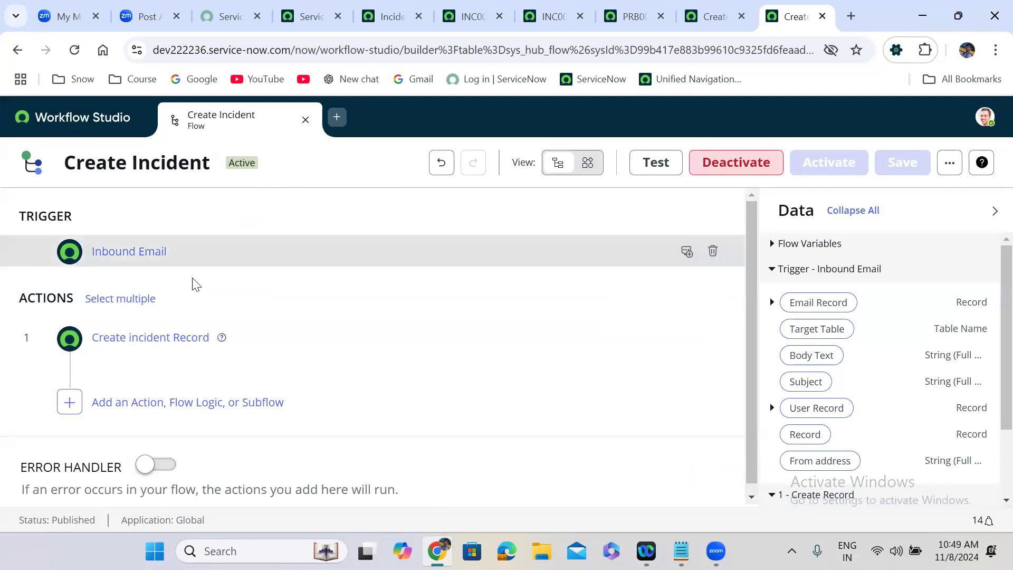
Step: Review the Inbound Email trigger's conditions and the field values of the Create Record action
left_click(181, 264)
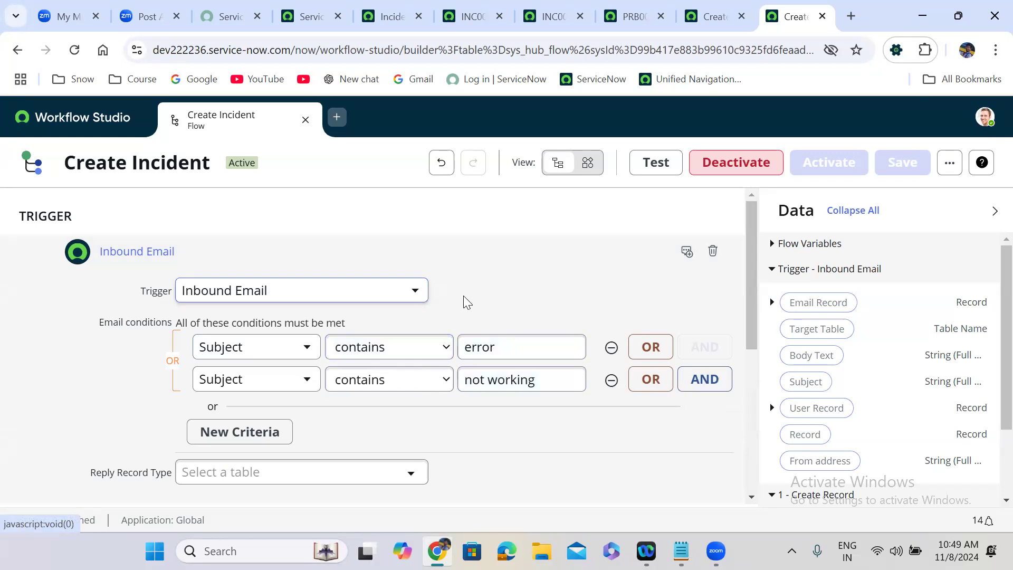
left_click(414, 258)
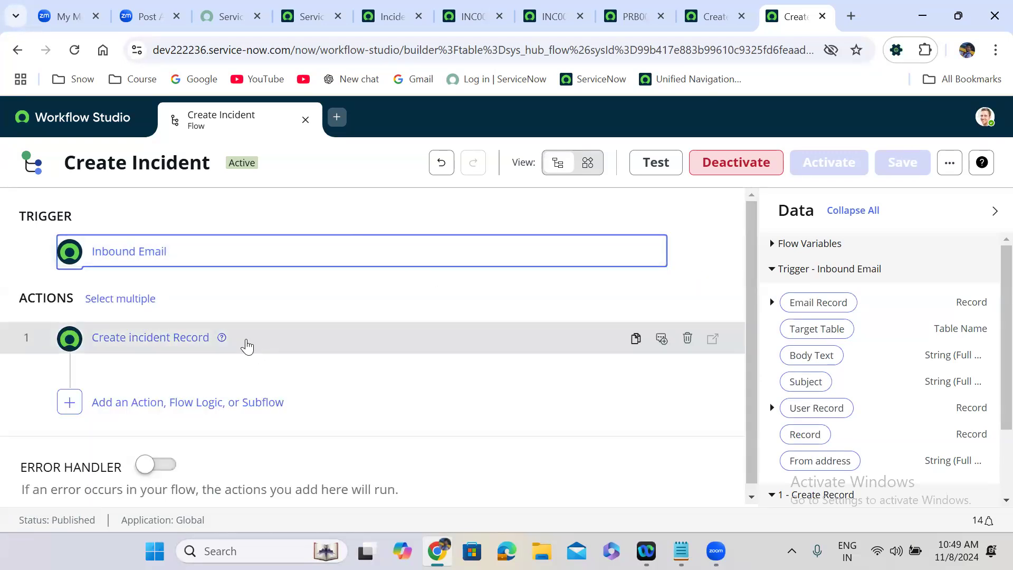
left_click(246, 347)
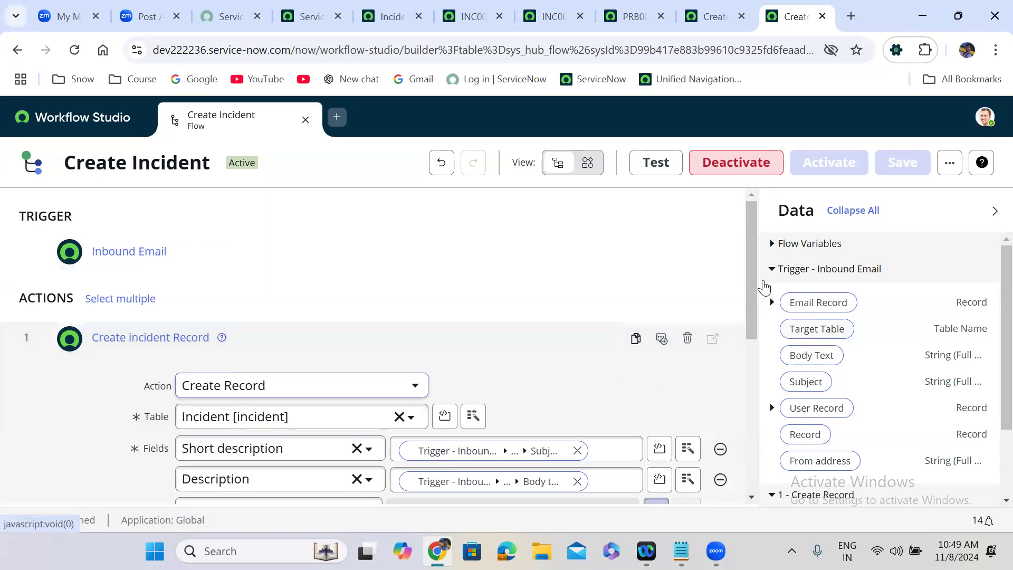
scroll(752, 327, "down", 3)
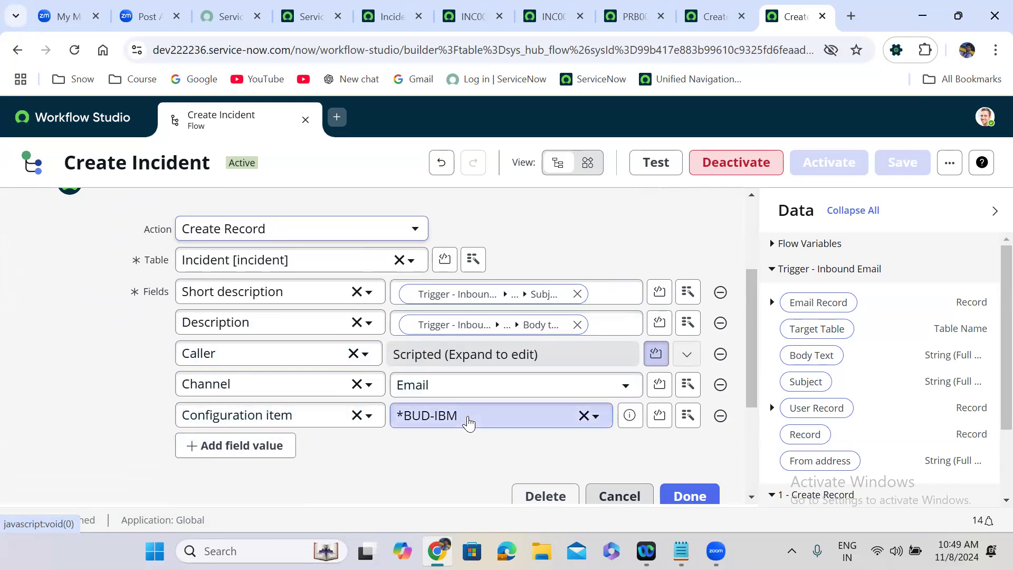
left_click(685, 496)
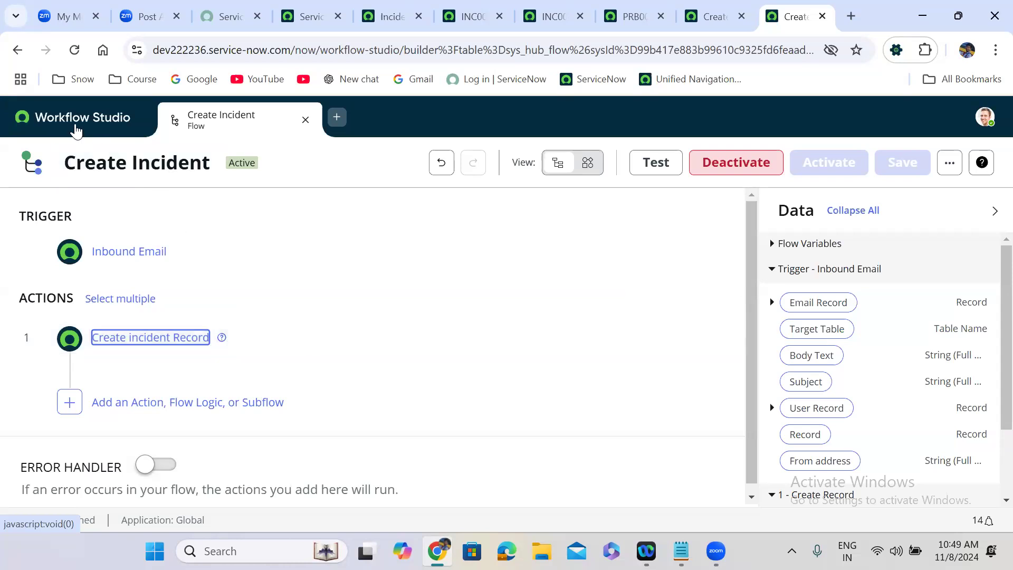
Step: Create a new flow named "Iphone 16 Pro Max" in the Global application from the Workflow Studio homepage
left_click(76, 127)
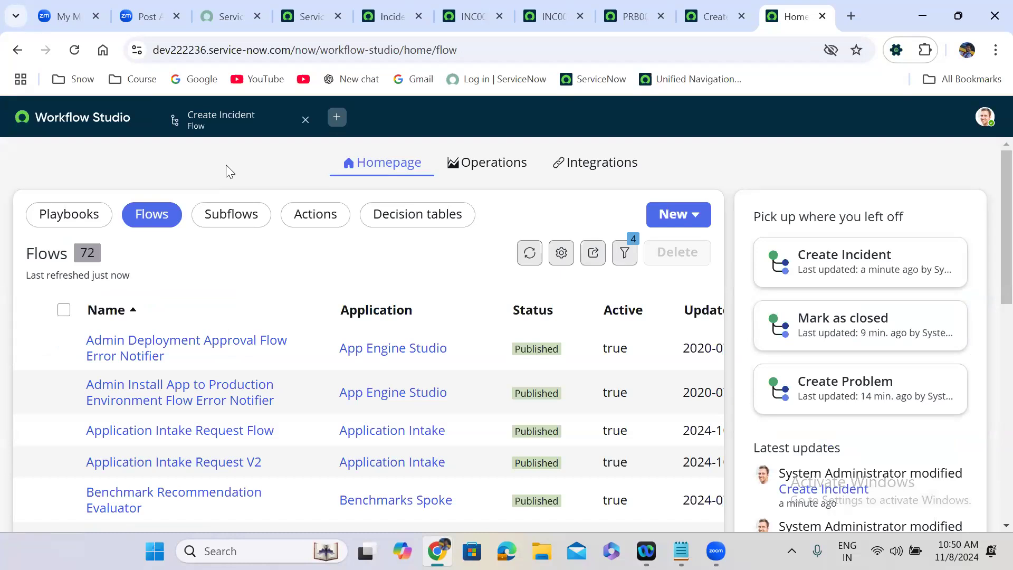
left_click(683, 216)
left_click(713, 277)
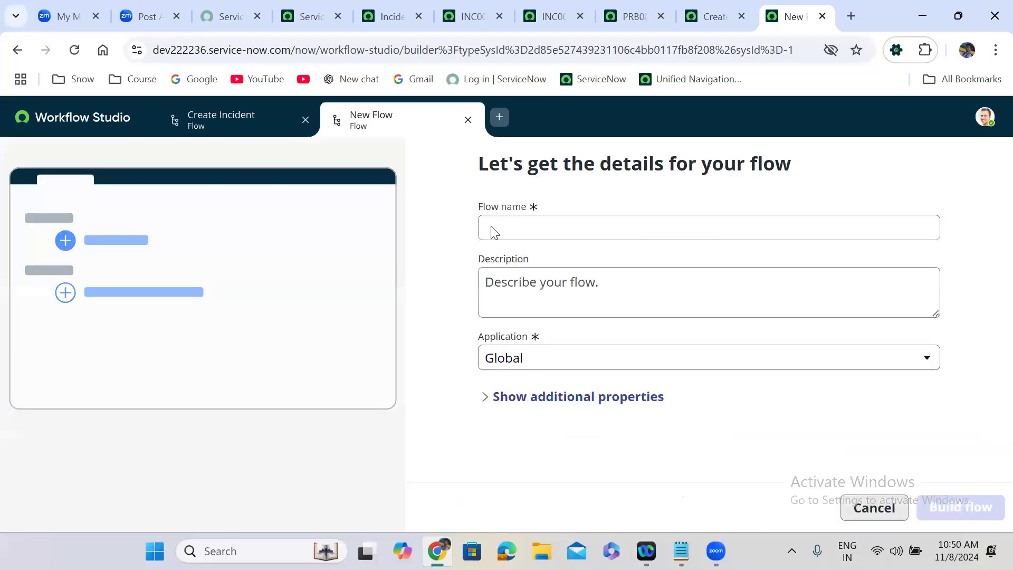
left_click(511, 230)
type("Ip")
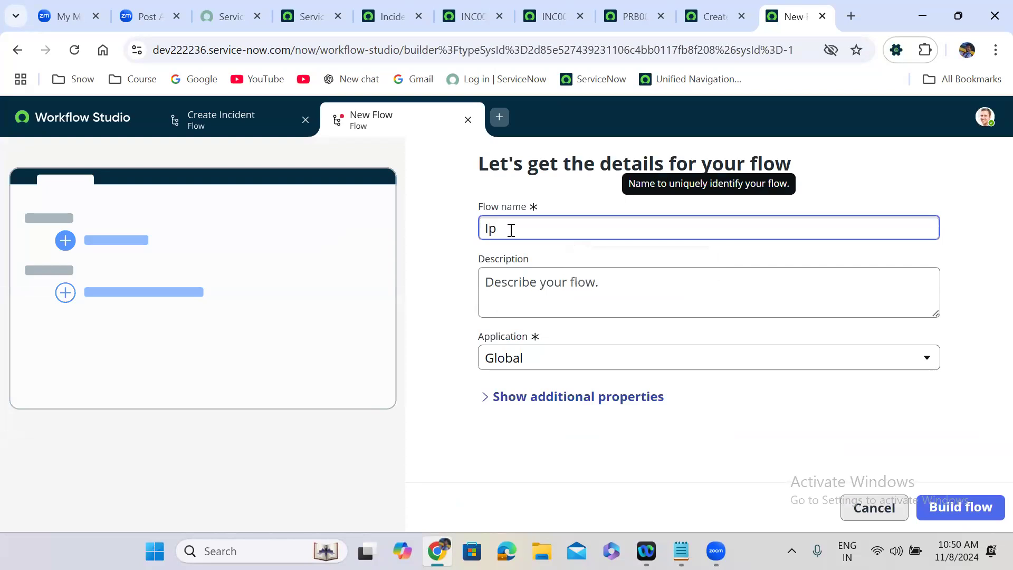
type("hone 16")
left_click(723, 441)
left_click(958, 504)
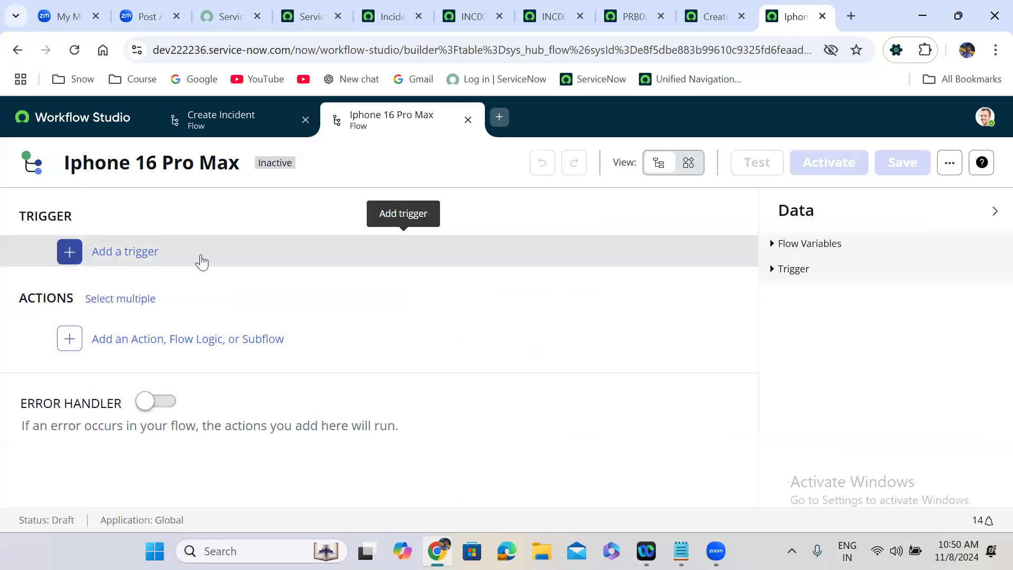
Step: Add a Service Catalog trigger to the flow
left_click(201, 262)
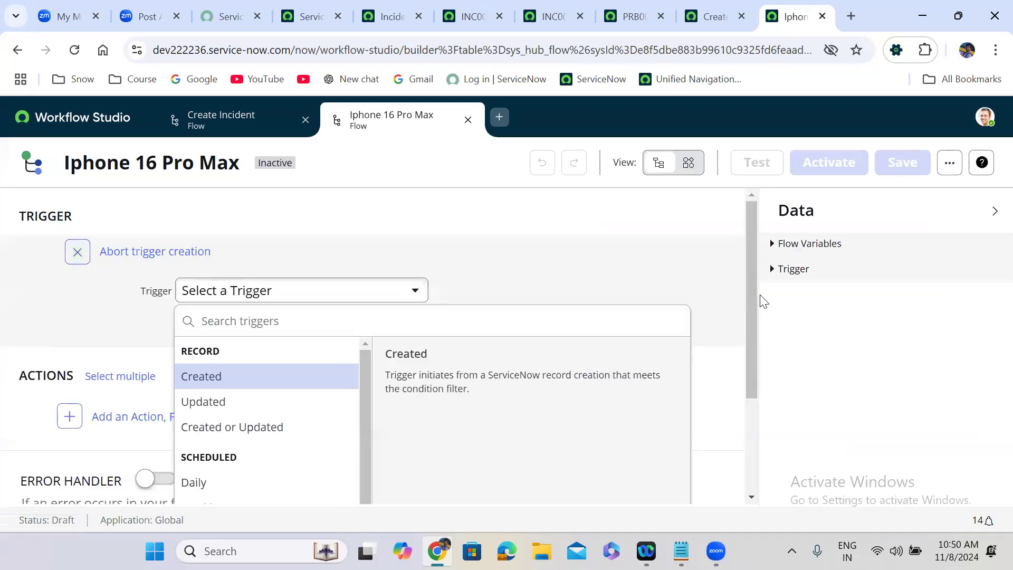
scroll(753, 363, "down", 3)
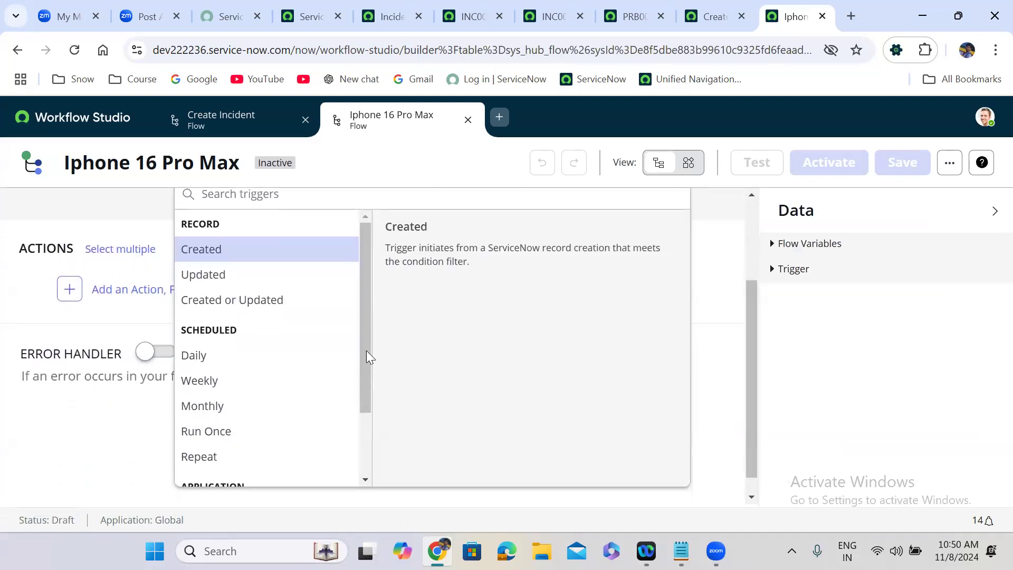
left_click_drag(366, 324, 363, 450)
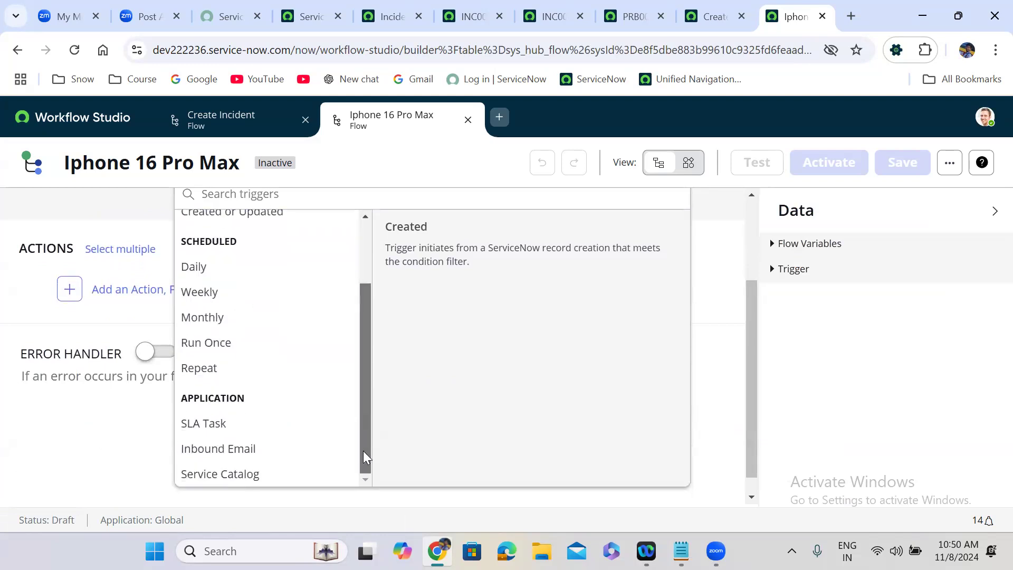
left_click(220, 479)
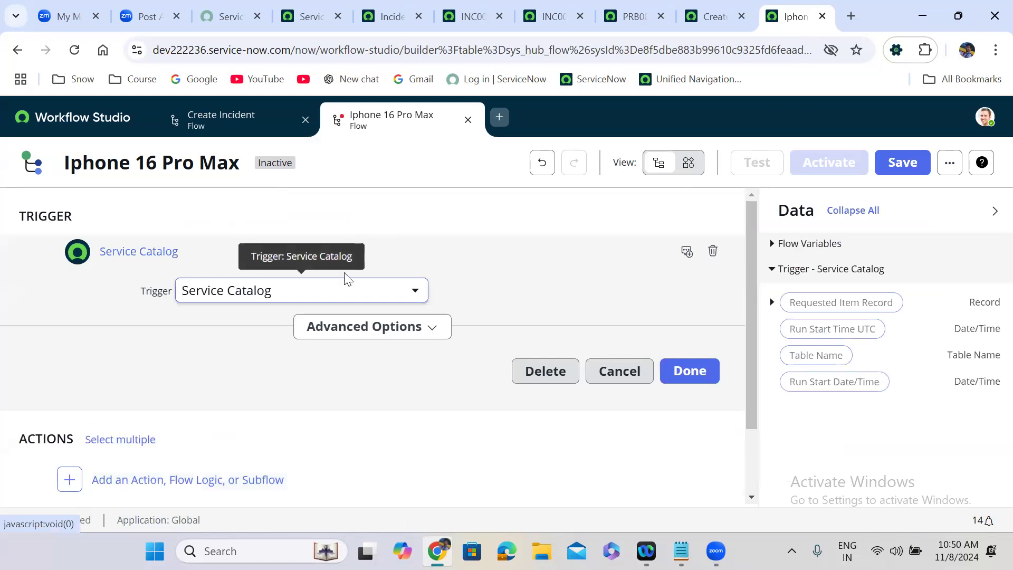
left_click(665, 380)
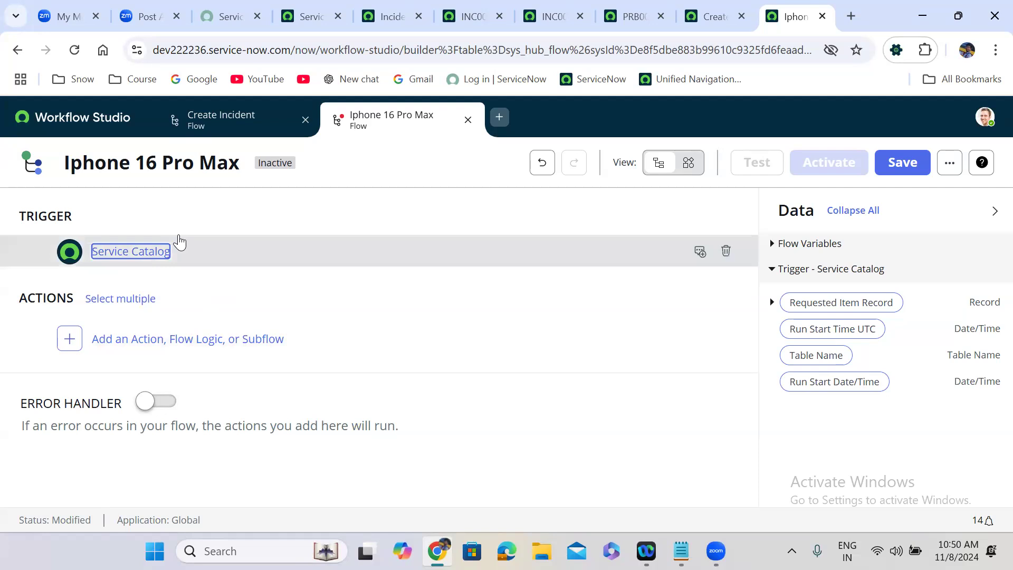
Step: Add the Get Catalog Variables action from ServiceNow Core to the flow
left_click(231, 340)
left_click(133, 343)
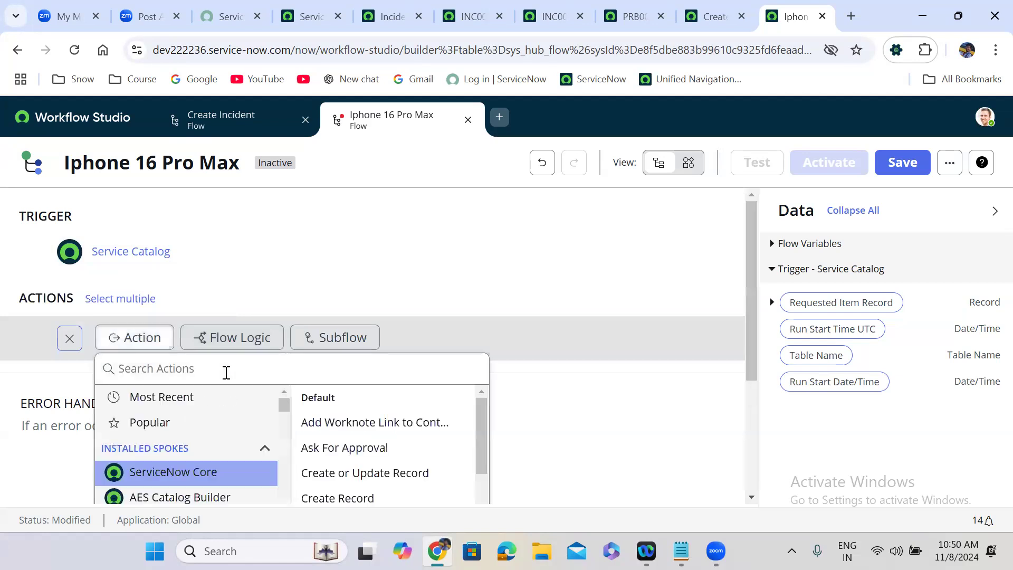
type("get cata")
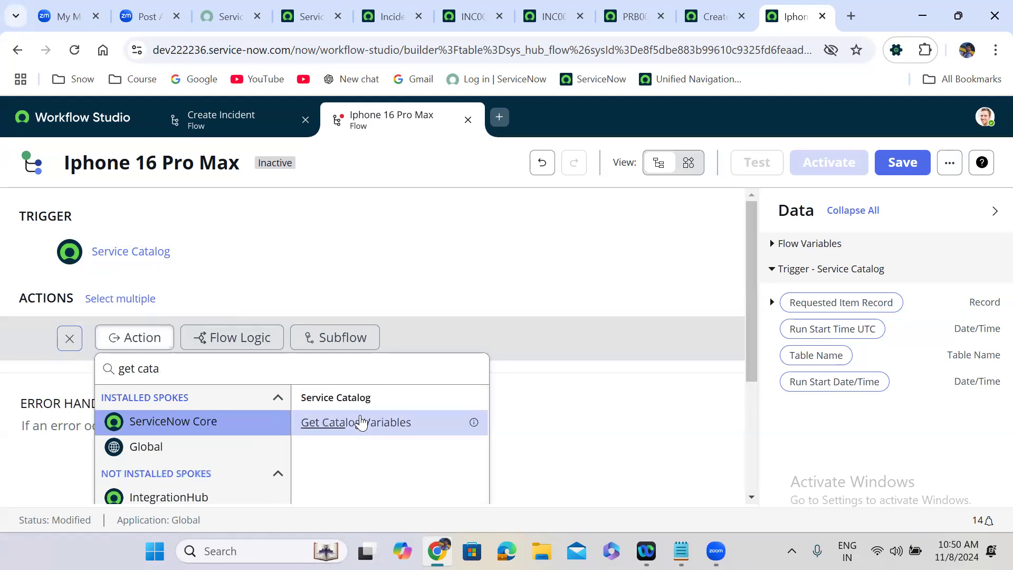
left_click(359, 421)
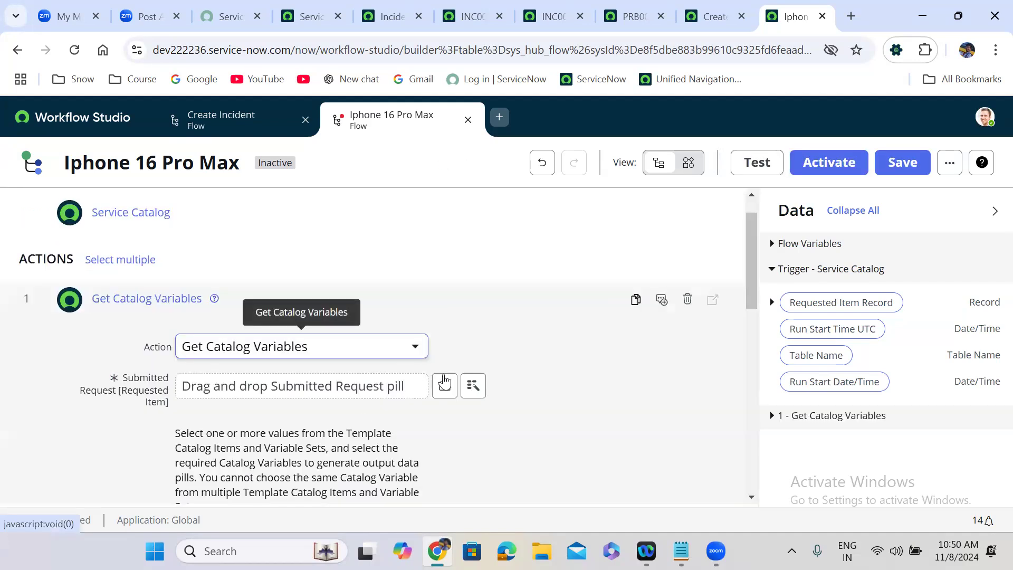
Step: Set the Submitted Request to the trigger's Requested Item Record and the template catalog item to Iphone 16 Pro Max
left_click_drag(838, 302, 244, 386)
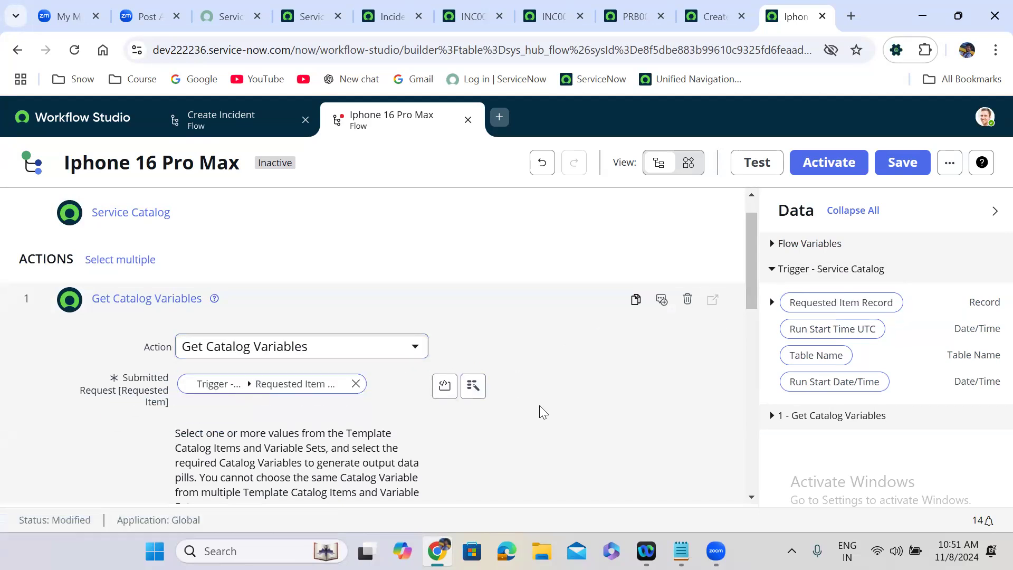
scroll(539, 405, "down", 5)
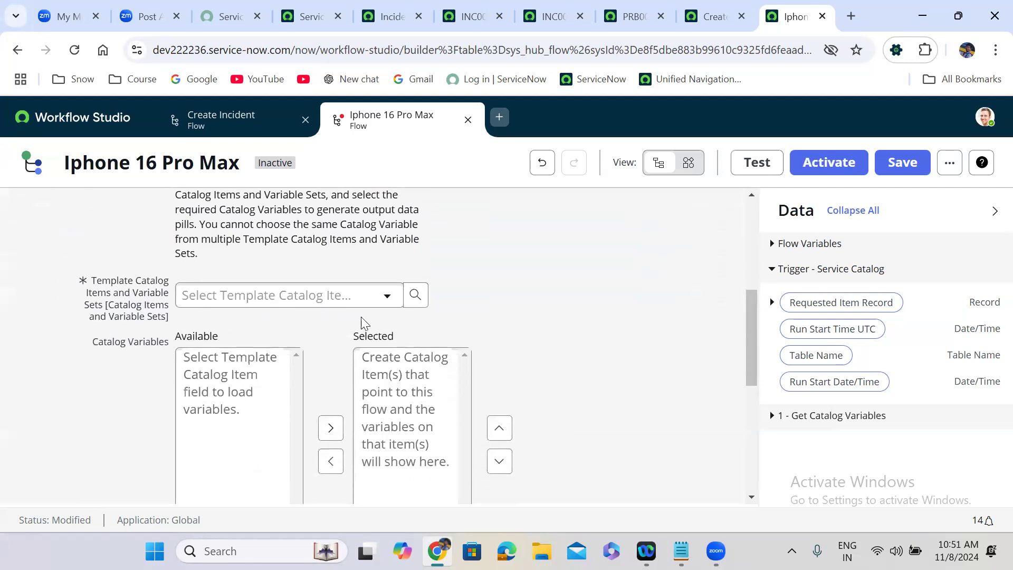
left_click(278, 294)
type("iphone")
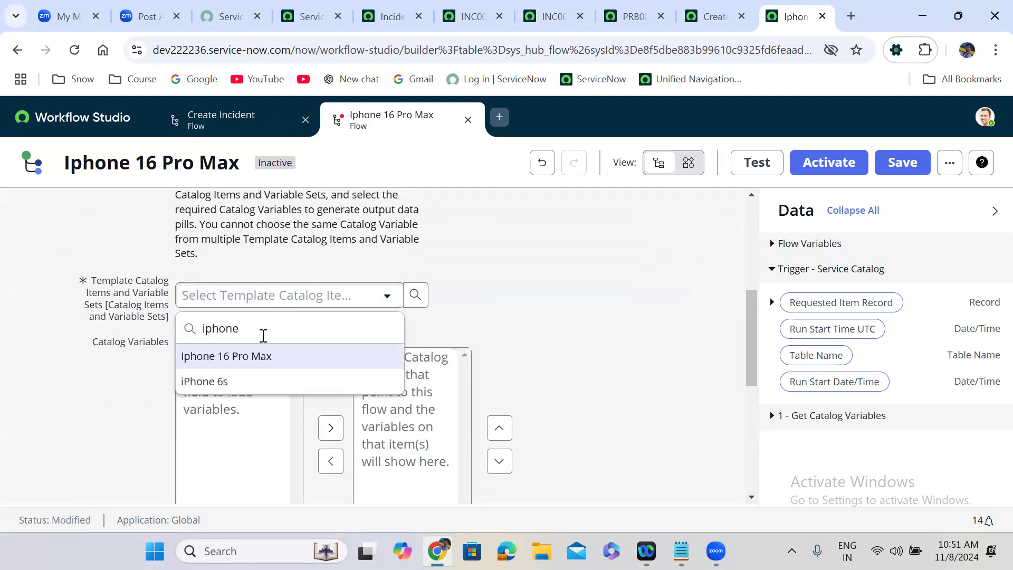
left_click(262, 355)
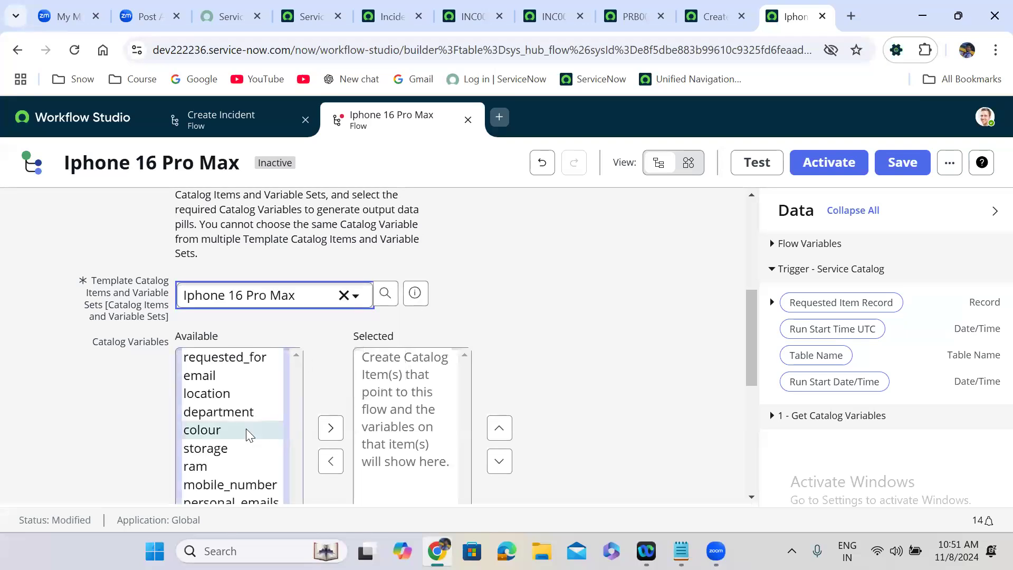
Step: Add all available catalog variables to the selected list and finish the Get Catalog Variables action
left_click(246, 428)
key("ctrl+a")
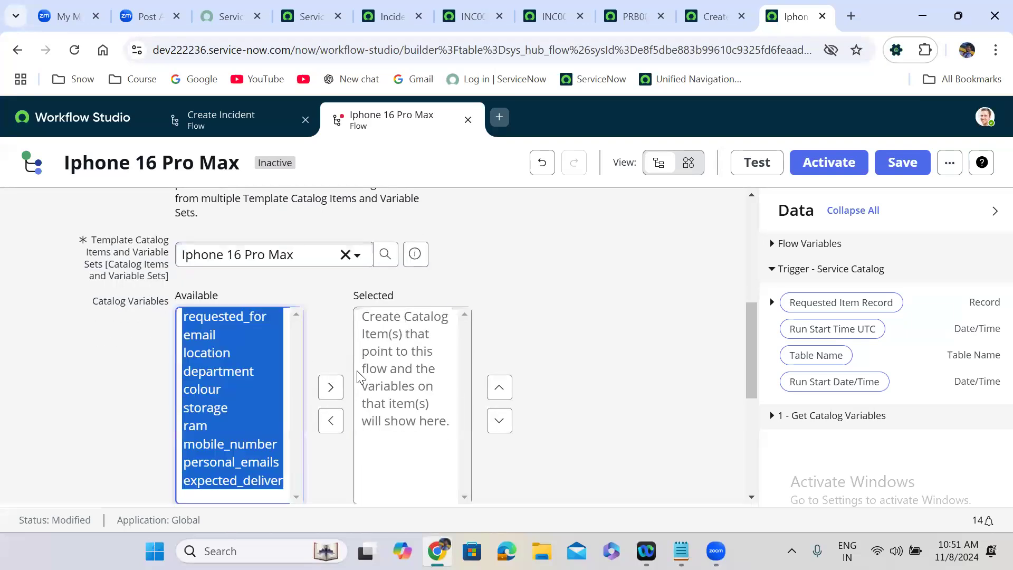
left_click(331, 387)
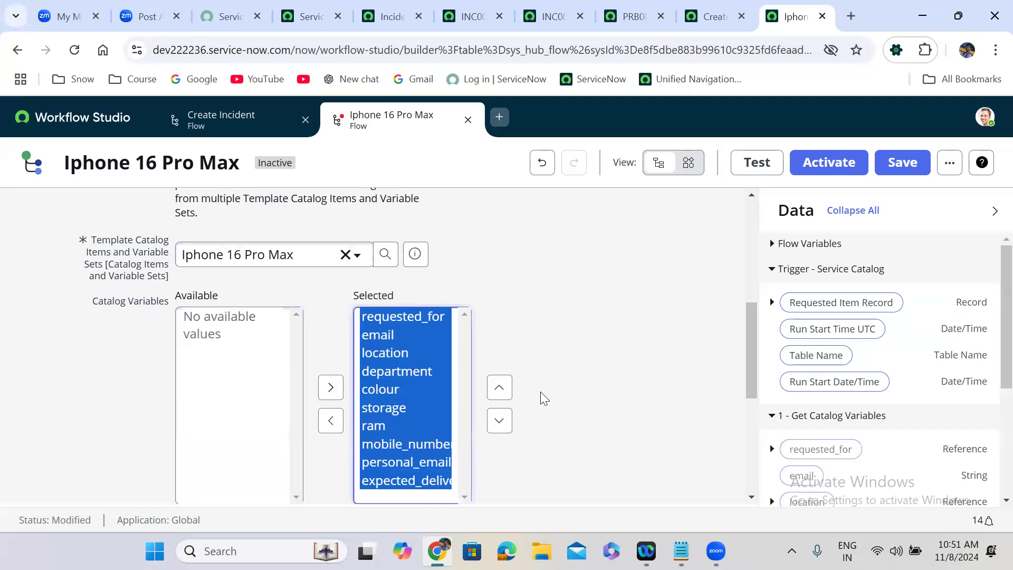
scroll(540, 392, "down", 3)
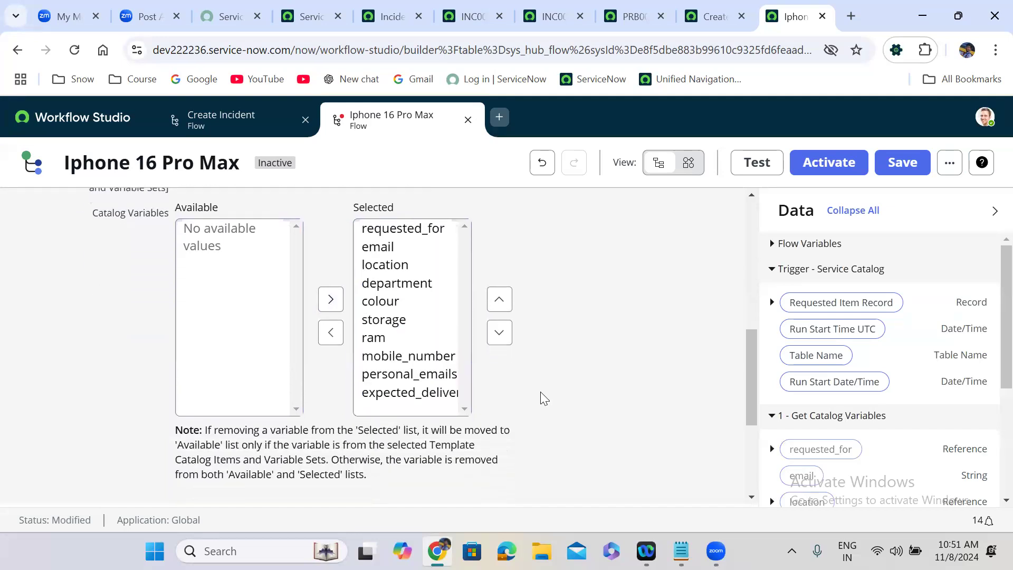
scroll(541, 391, "up", 1)
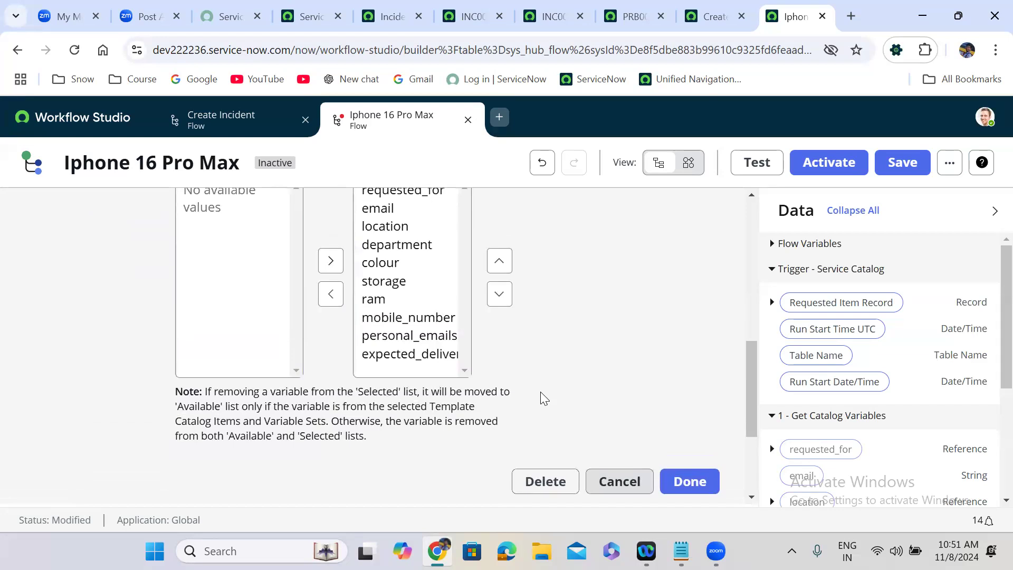
left_click(686, 480)
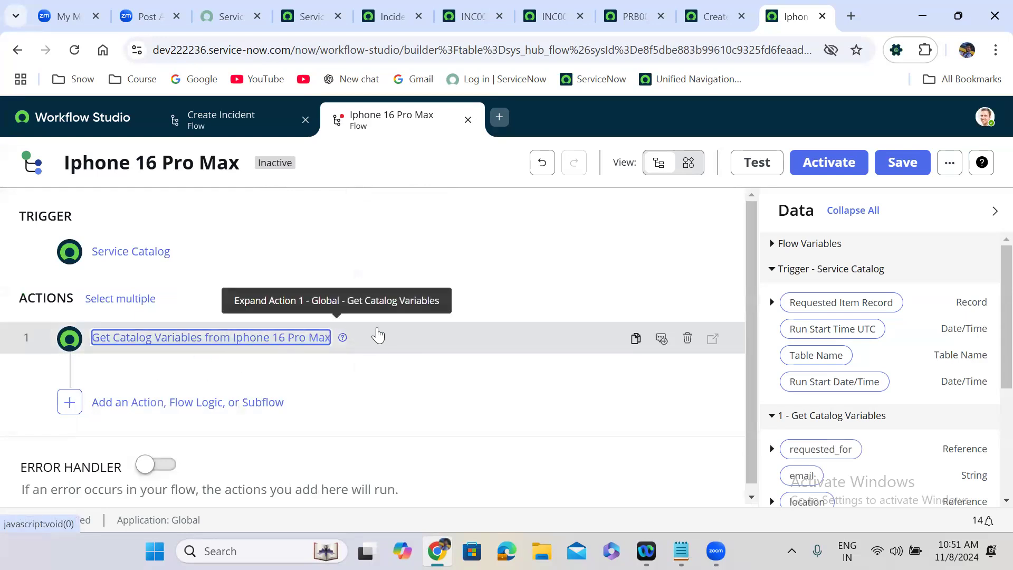
Step: Review the Get Catalog Variables action's settings and the variable data pills it provides
left_click(378, 335)
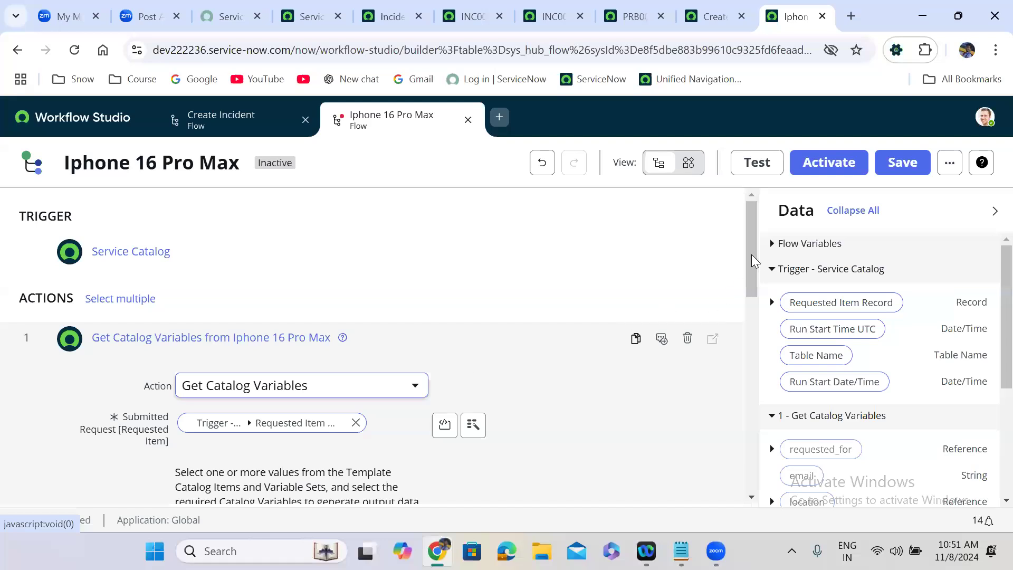
left_click_drag(752, 280, 755, 347)
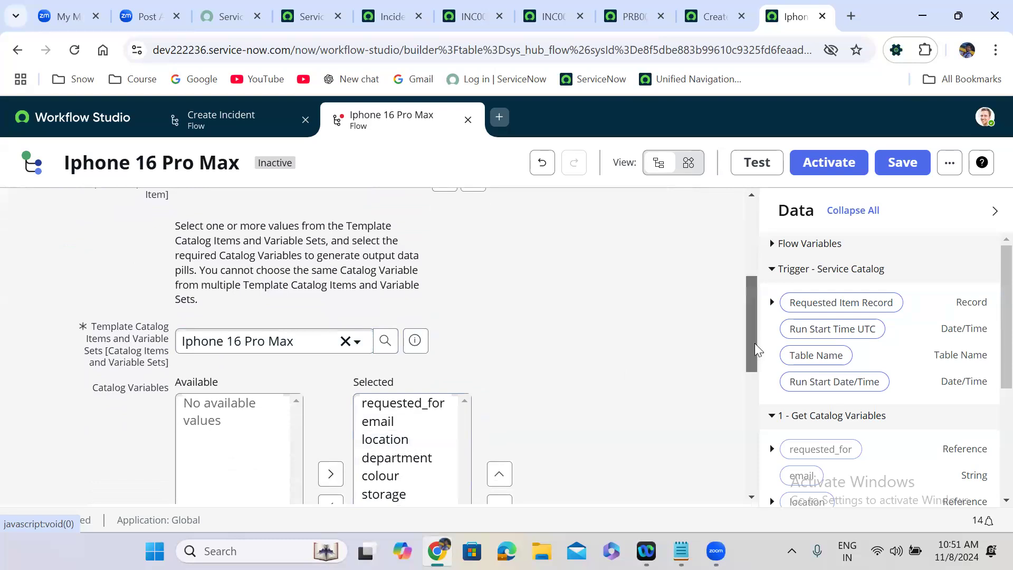
scroll(647, 353, "down", 2)
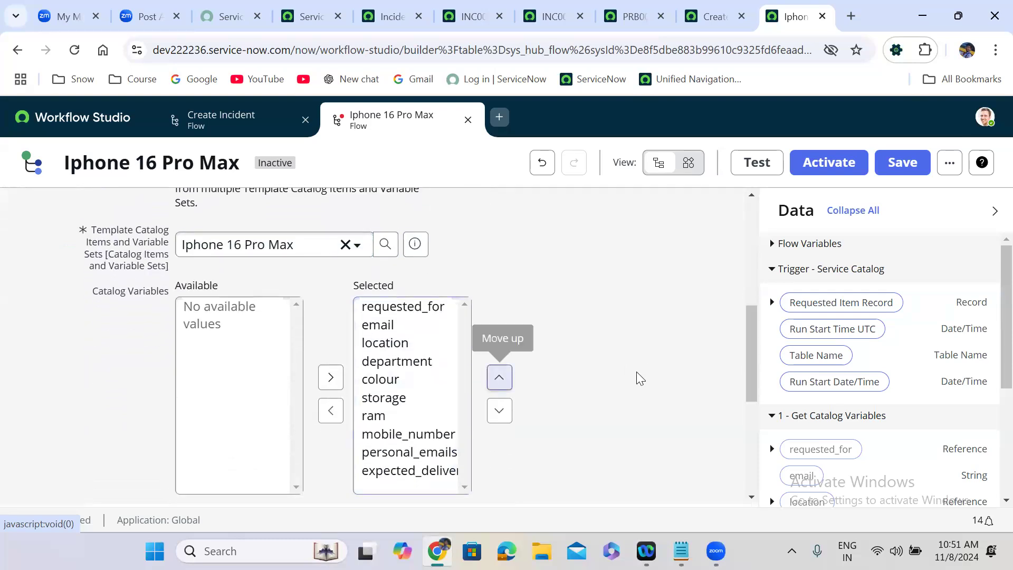
left_click_drag(754, 359, 754, 416)
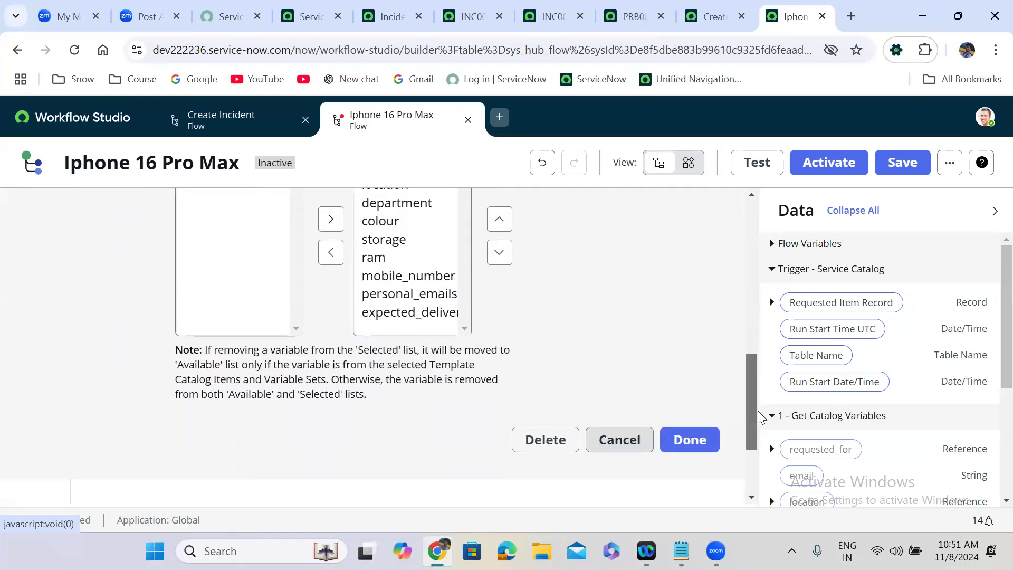
left_click(691, 409)
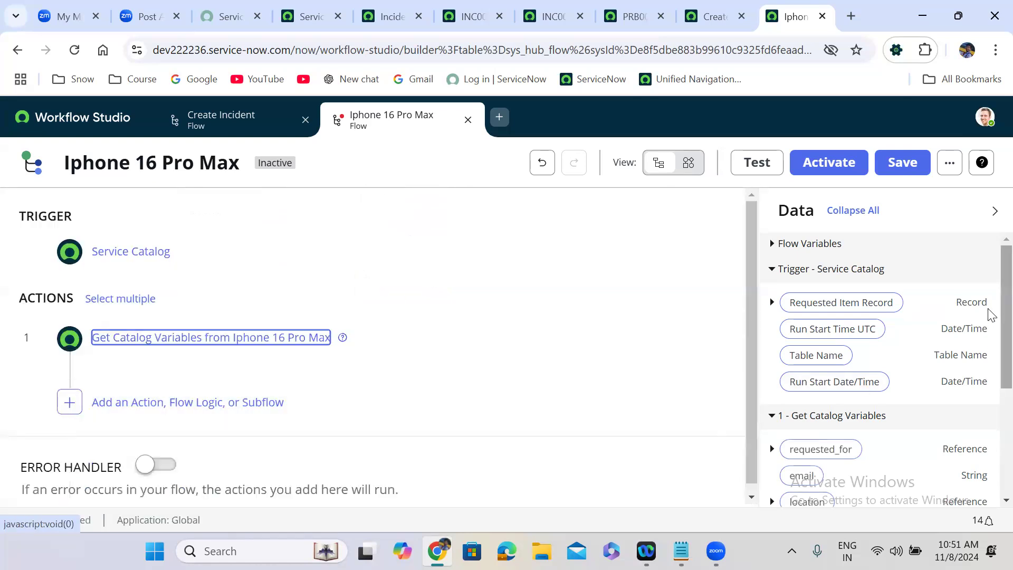
scroll(990, 370, "down", 4)
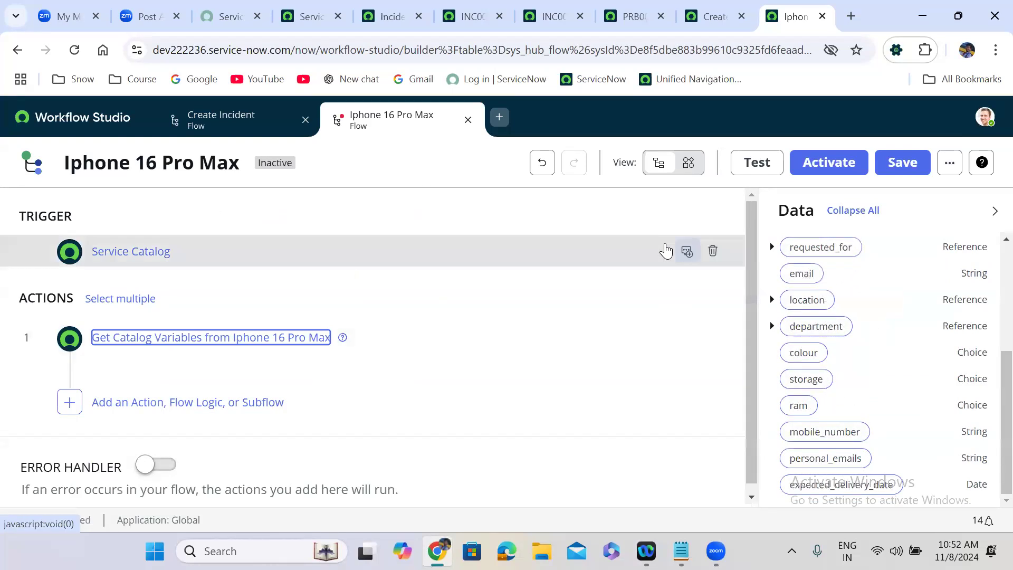
Step: Change the flow's trigger to Updated, accepting the deletion of its references in other fields
left_click(230, 261)
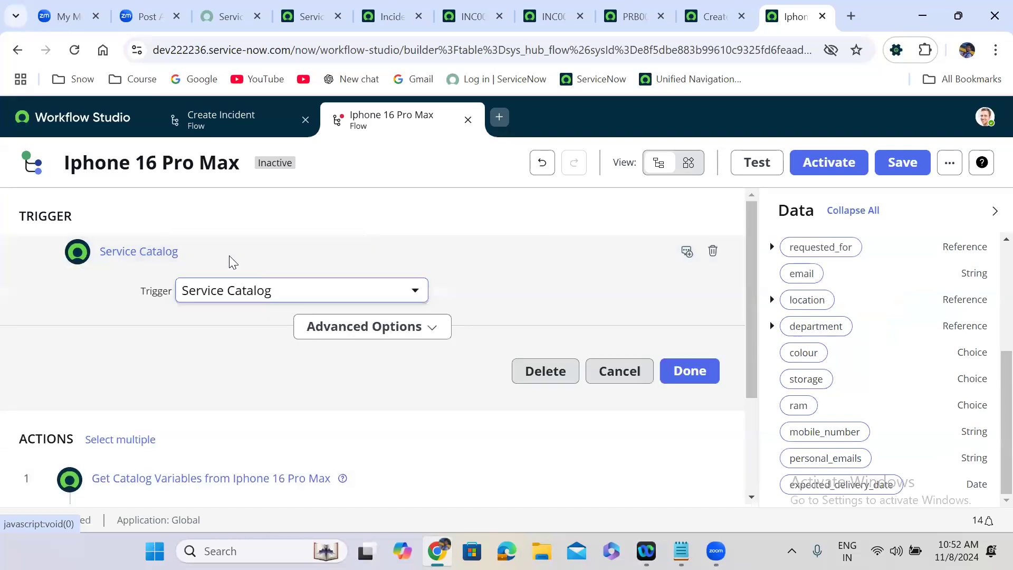
left_click(255, 300)
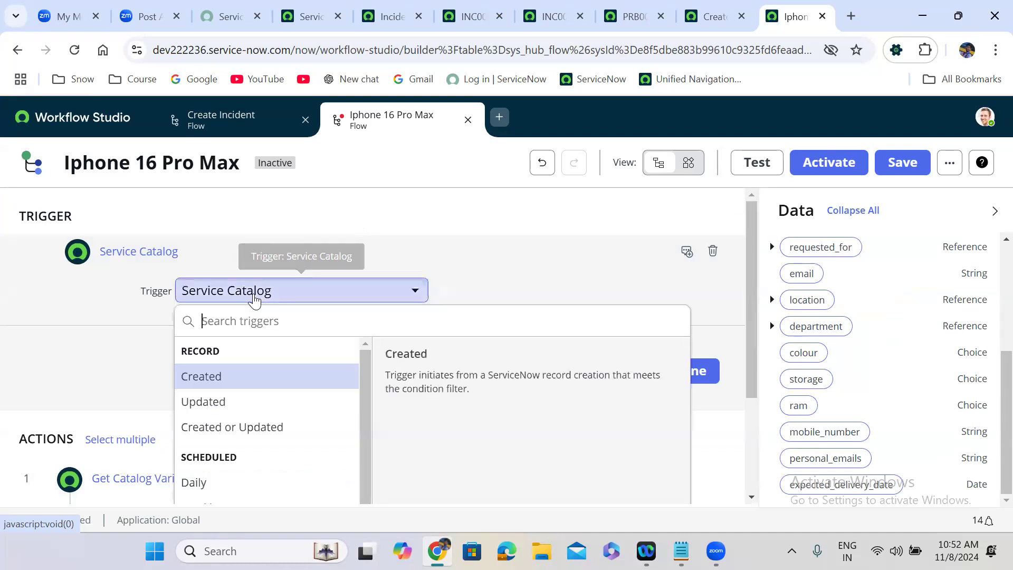
left_click(218, 402)
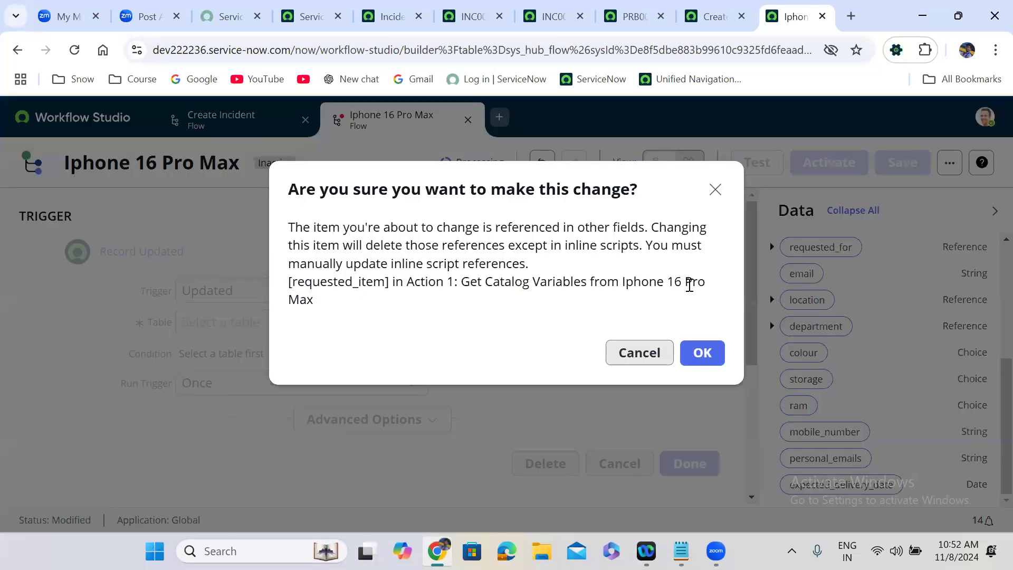
left_click(703, 353)
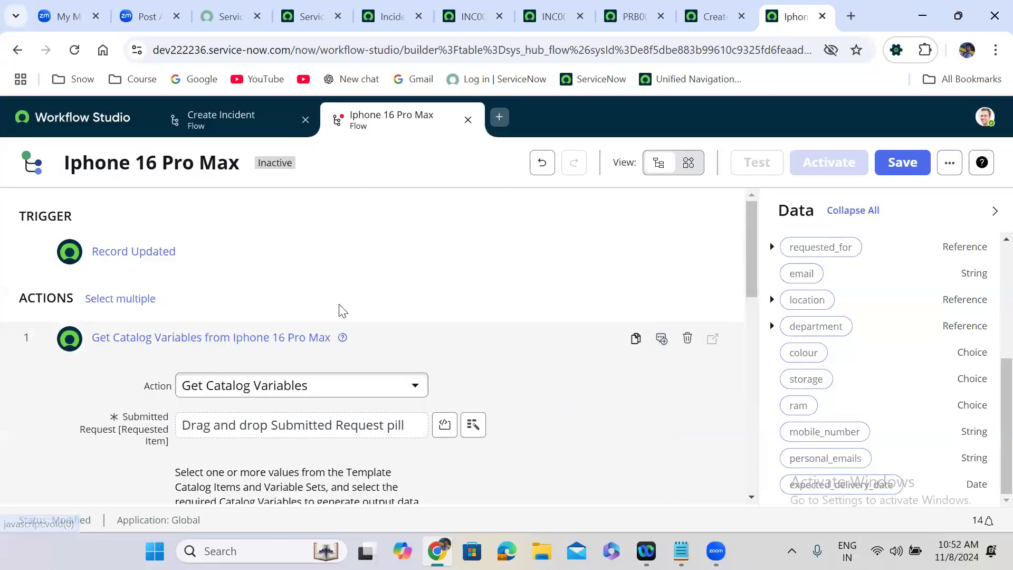
Step: Switch the record trigger to Created or Updated
left_click(201, 255)
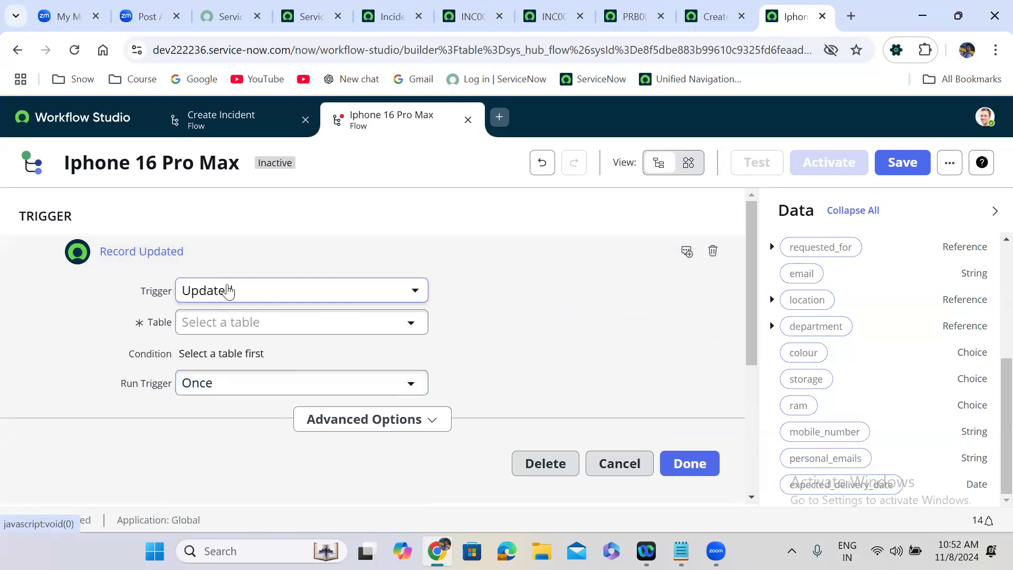
left_click(240, 291)
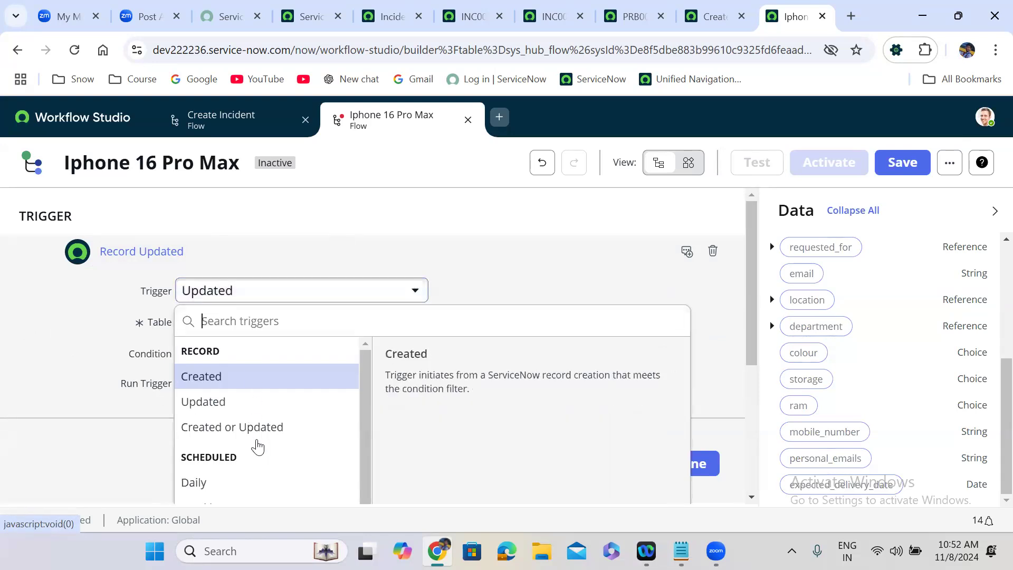
left_click(258, 434)
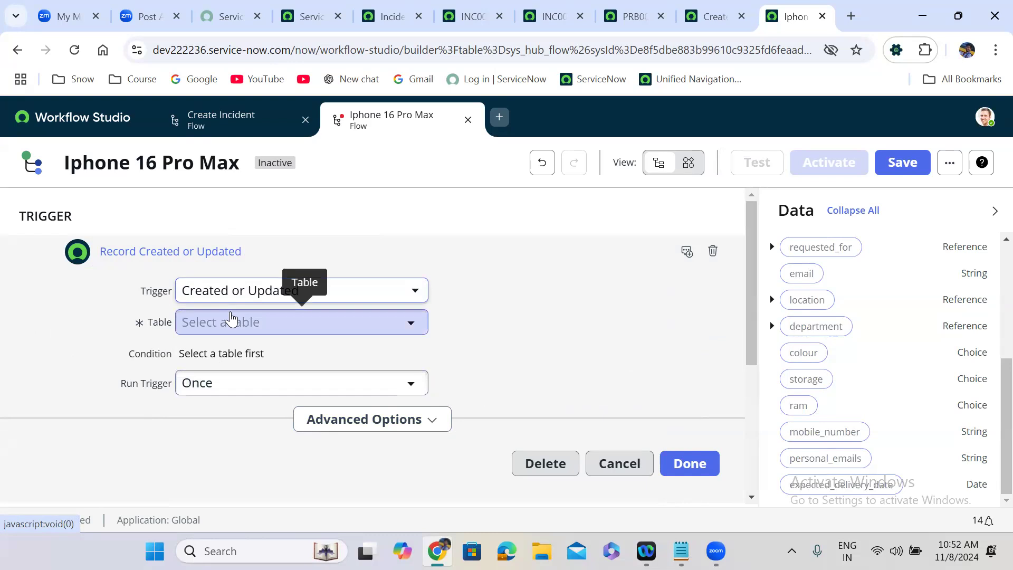
Step: Set the flow's trigger back to the Service Catalog application trigger
left_click(251, 294)
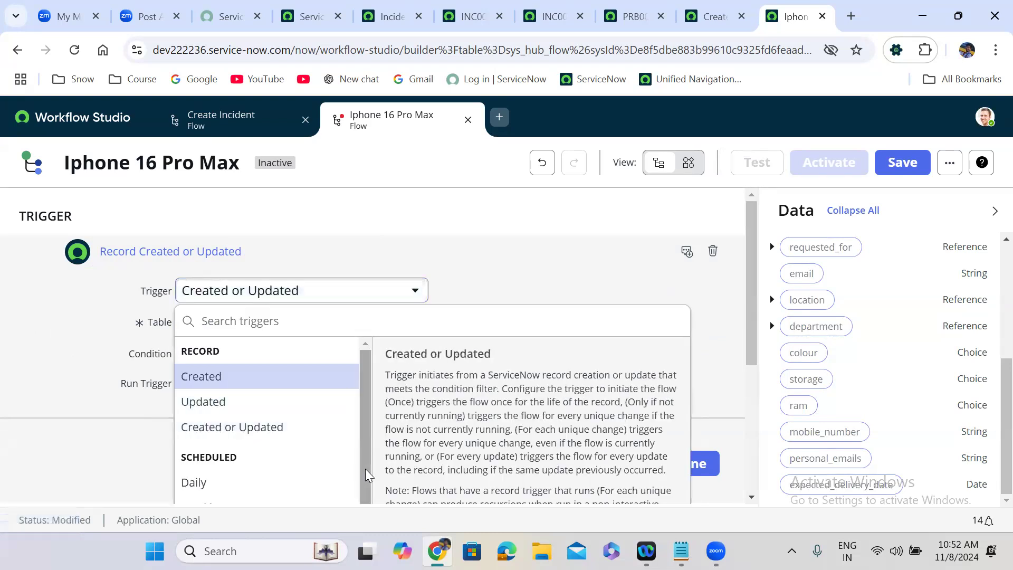
scroll(367, 475, "down", 2)
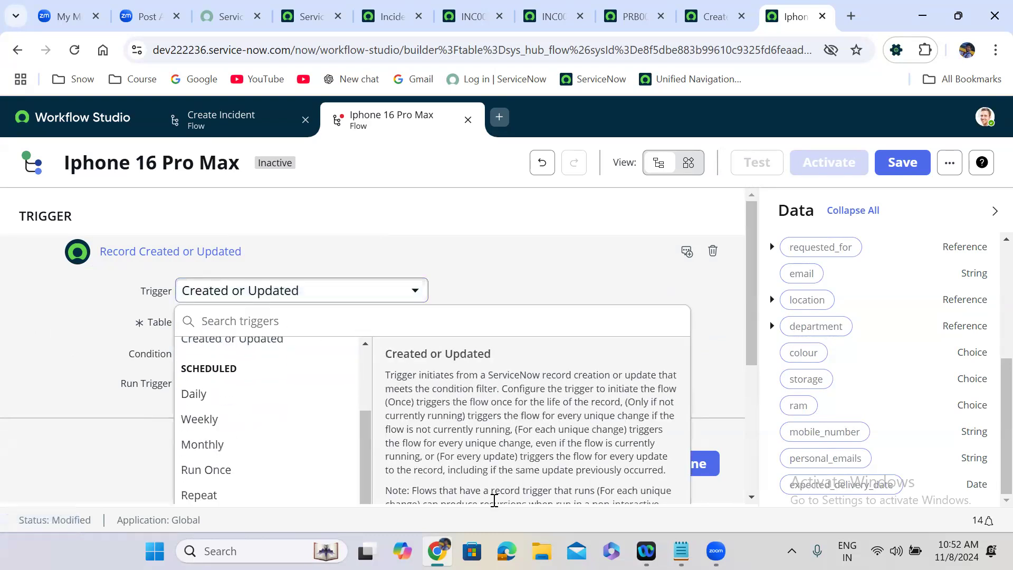
scroll(755, 346, "down", 2)
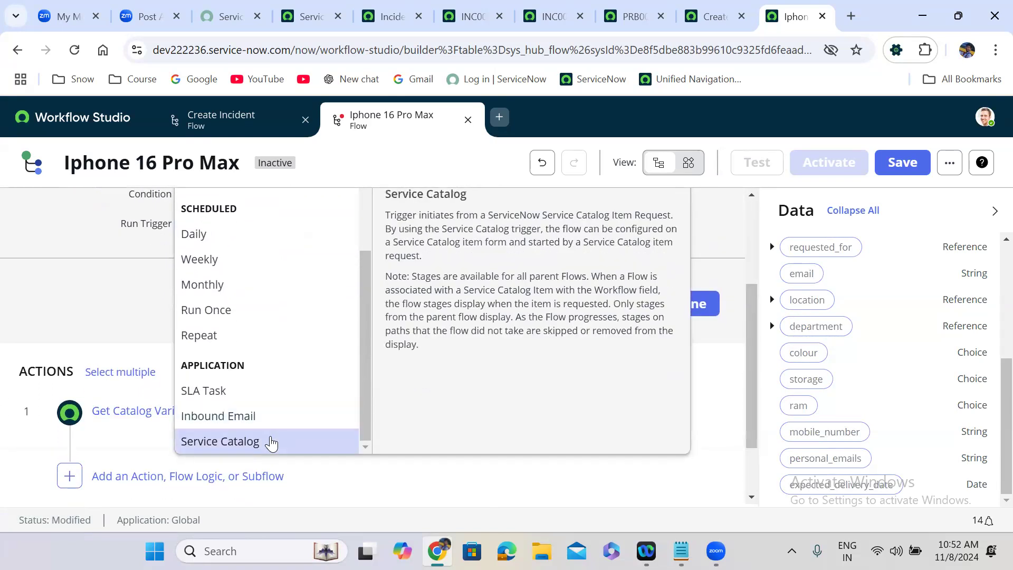
left_click(270, 442)
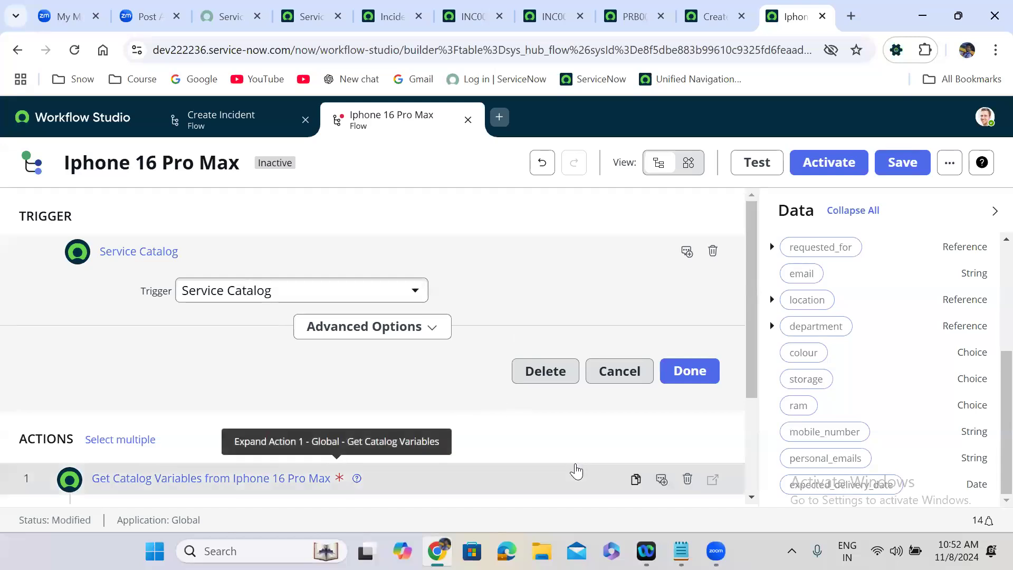
Step: Switch the trigger to Updated for comparison and restore it to Service Catalog
left_click(302, 301)
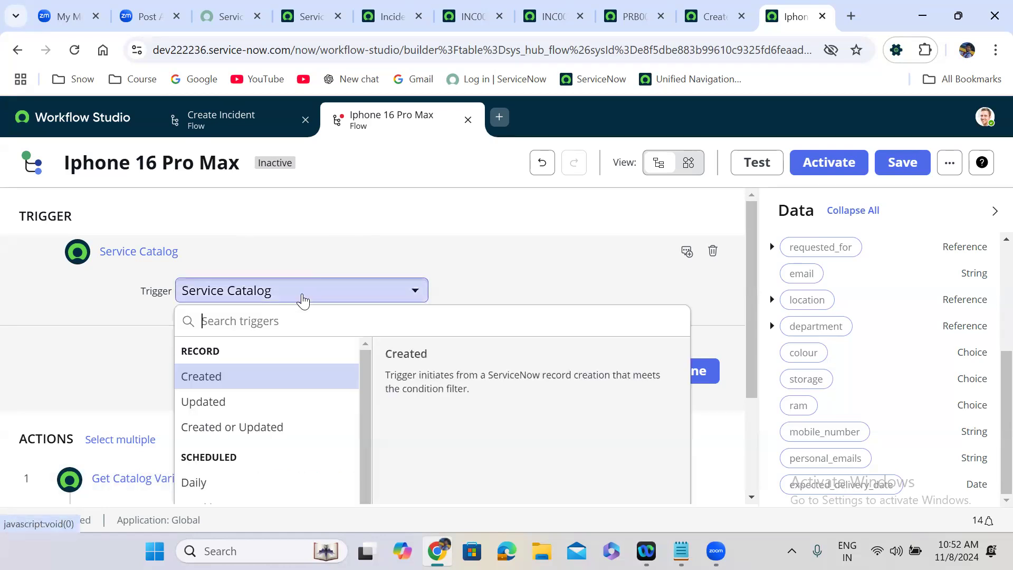
left_click(250, 404)
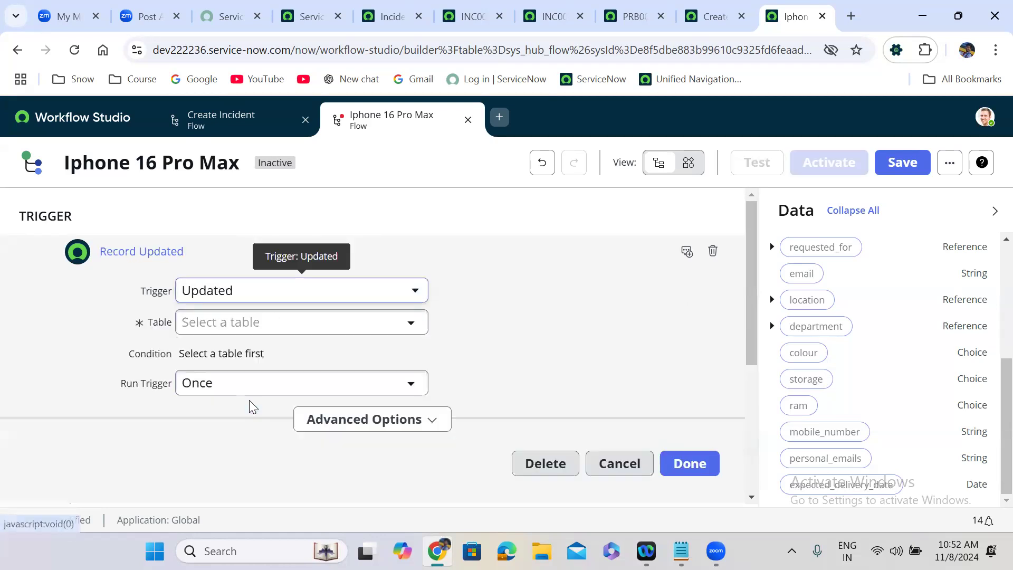
left_click(252, 300)
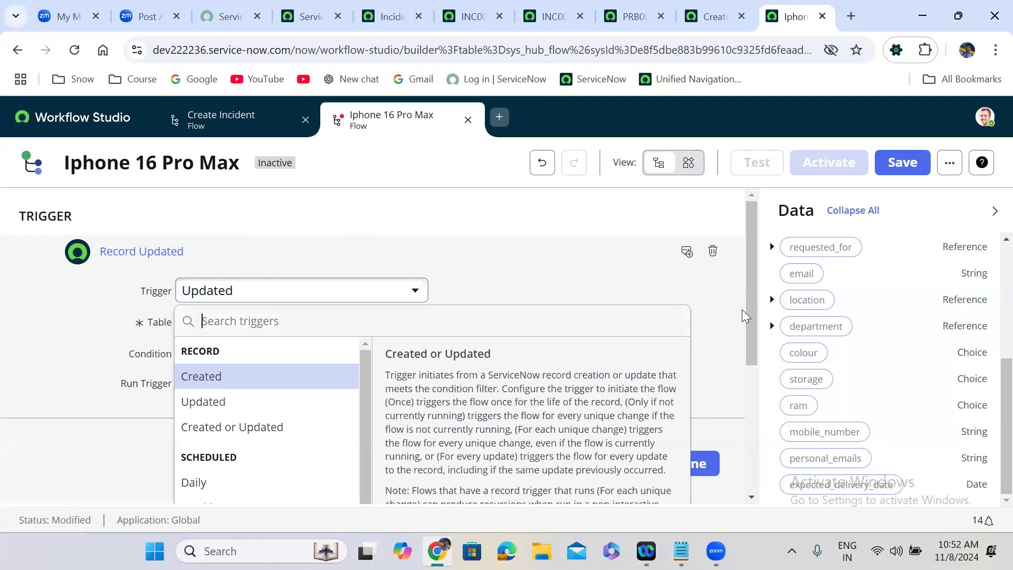
scroll(748, 291, "down", 3)
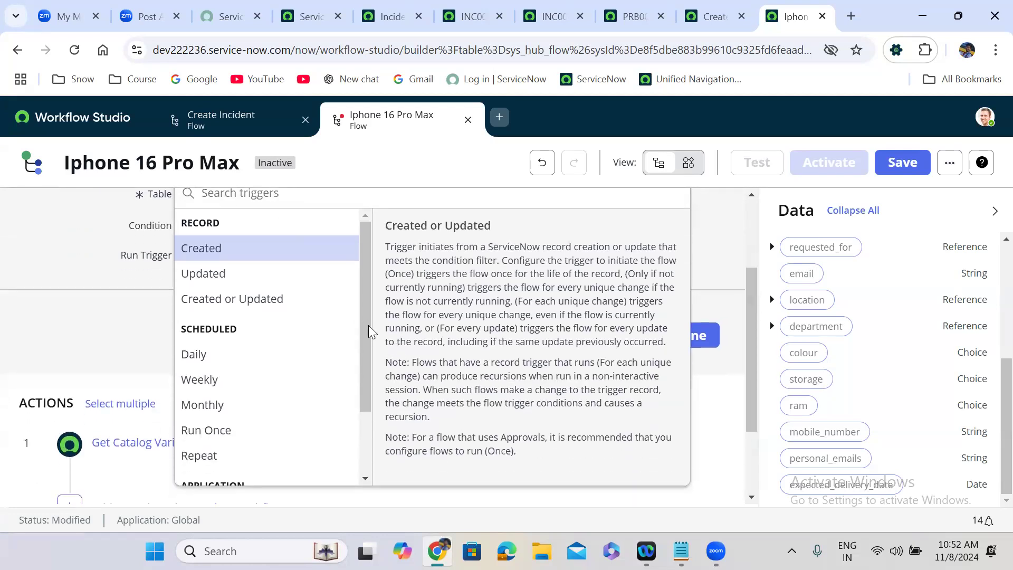
scroll(374, 434, "down", 2)
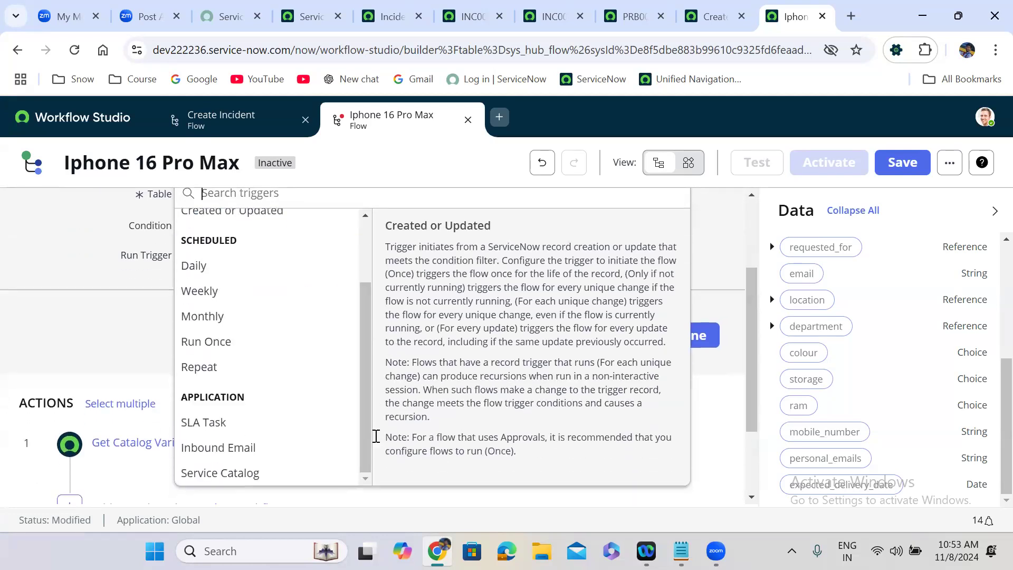
left_click(219, 489)
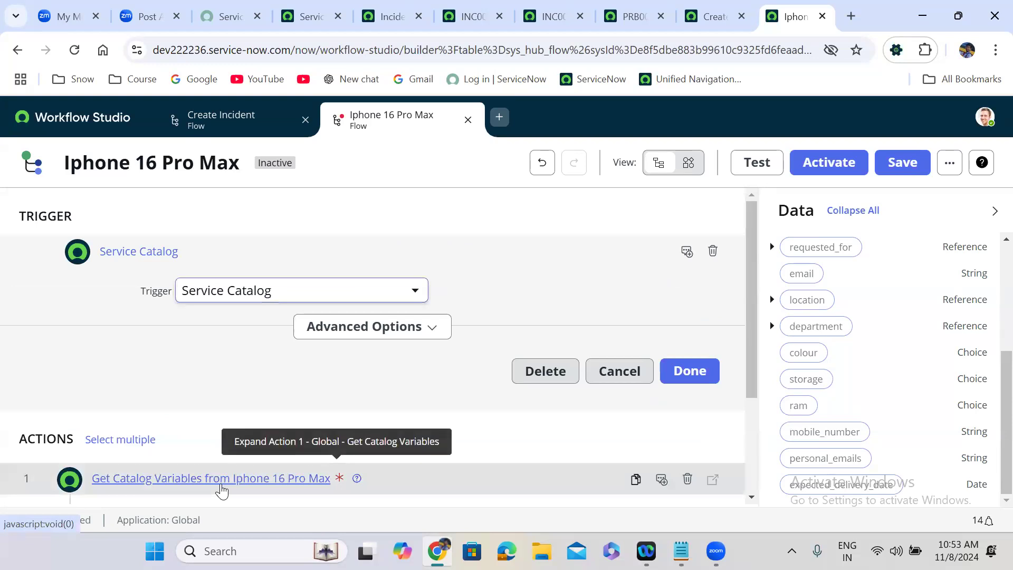
Step: Check the record-based trigger options without changing the trigger, and switch to the Flow Designer notes in Notepad
left_click(243, 298)
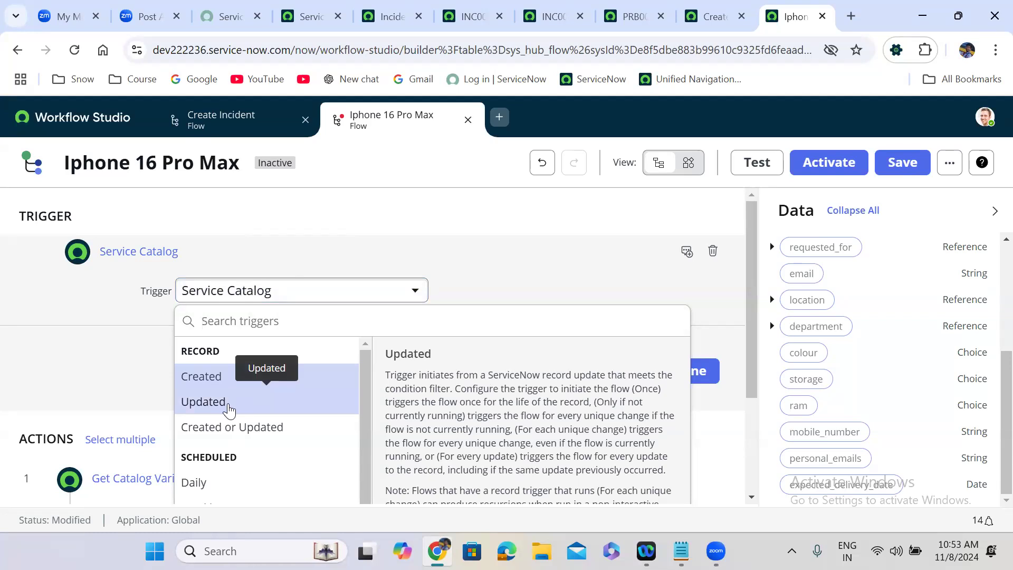
left_click(313, 253)
left_click(313, 251)
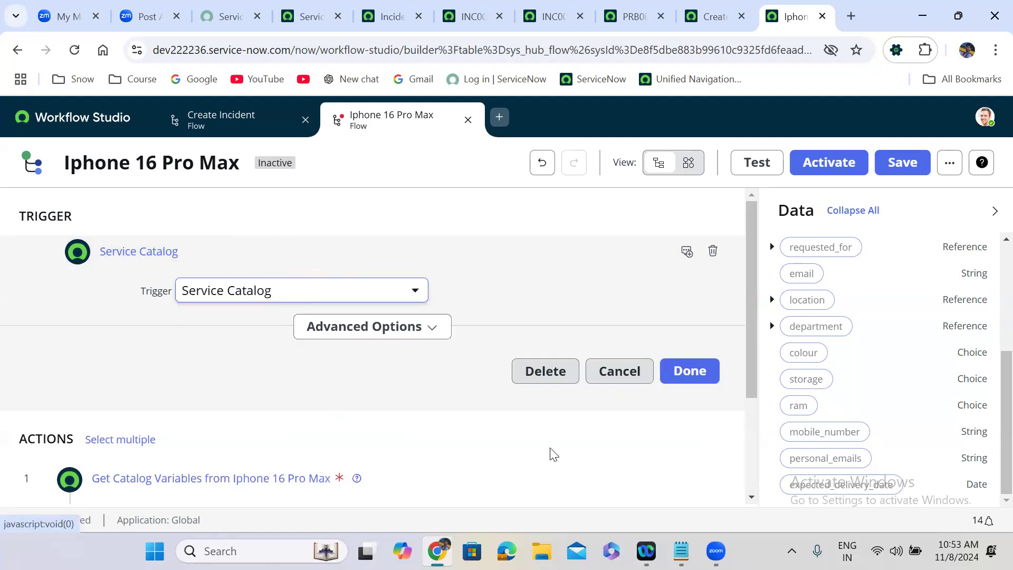
key("alt+Tab")
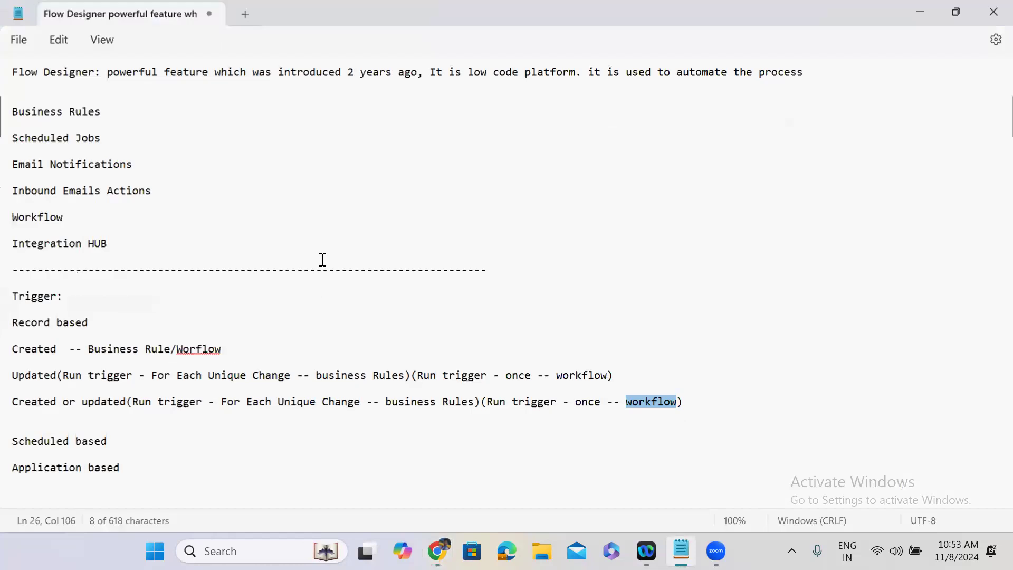
Step: Rename the "Email Notifications" entry in the Flow Designer notes to "Outbound Email Notifications"
triple_click(86, 113)
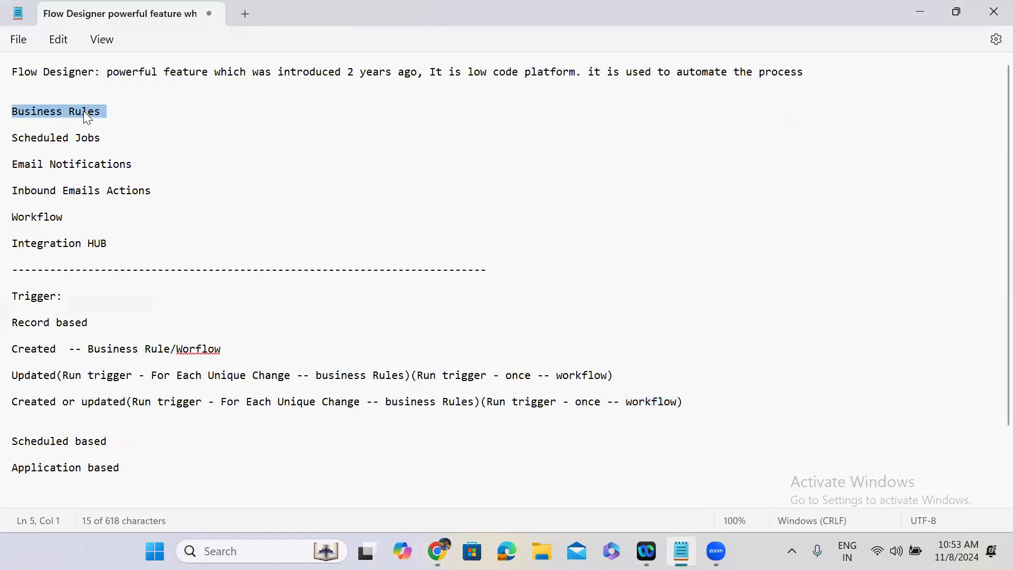
triple_click(86, 139)
triple_click(98, 165)
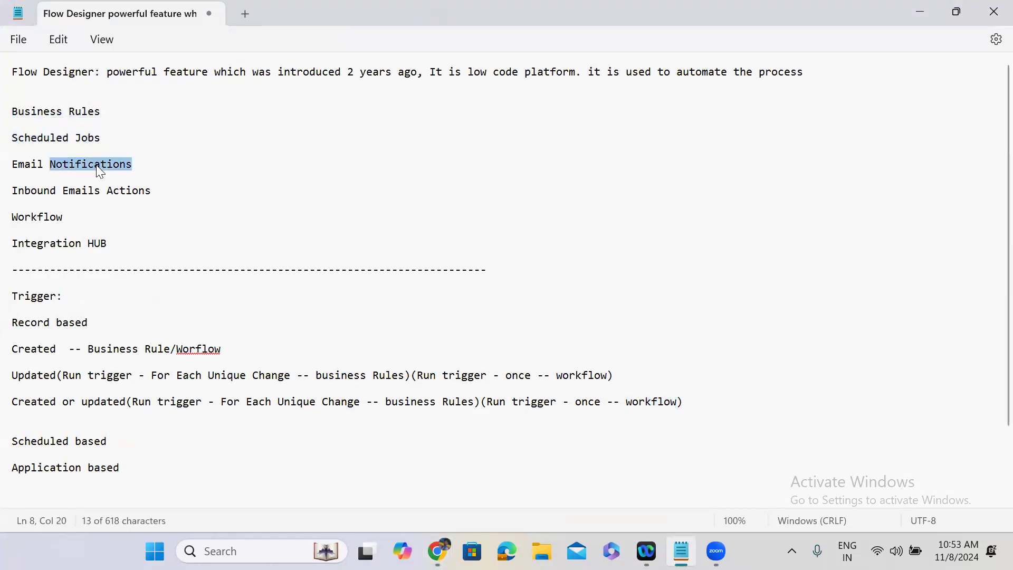
left_click(15, 165)
type("Outbound")
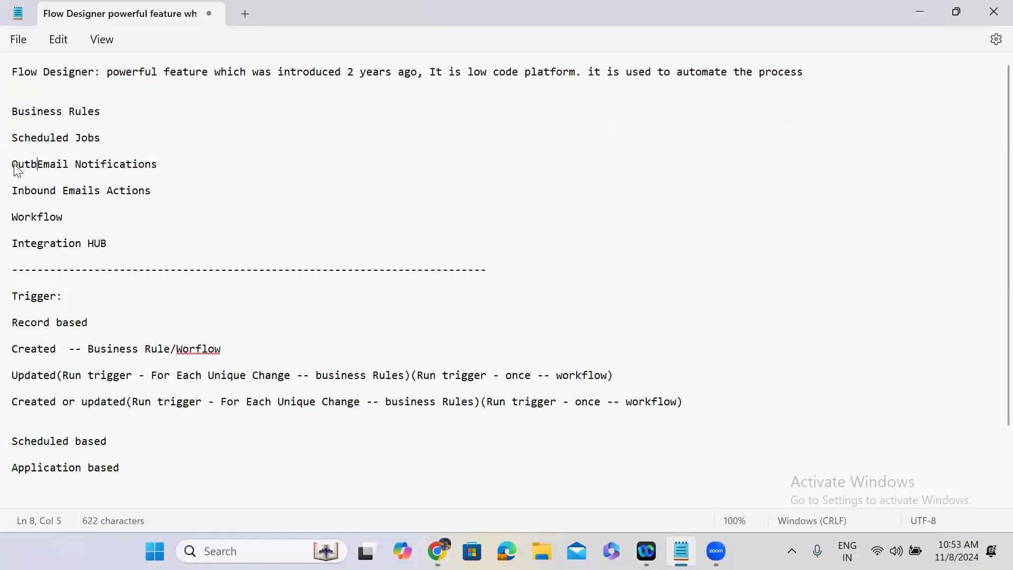
triple_click(50, 204)
double_click(74, 242)
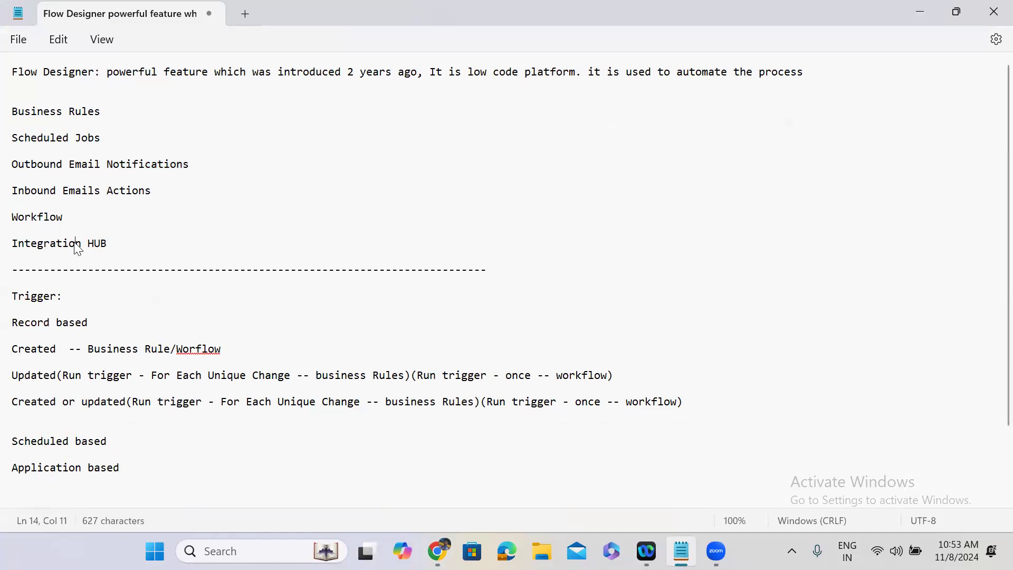
Step: Switch back to Workflow Studio, review the scheduled and application trigger options, and collapse the trigger details with Service Catalog kept
left_click(916, 12)
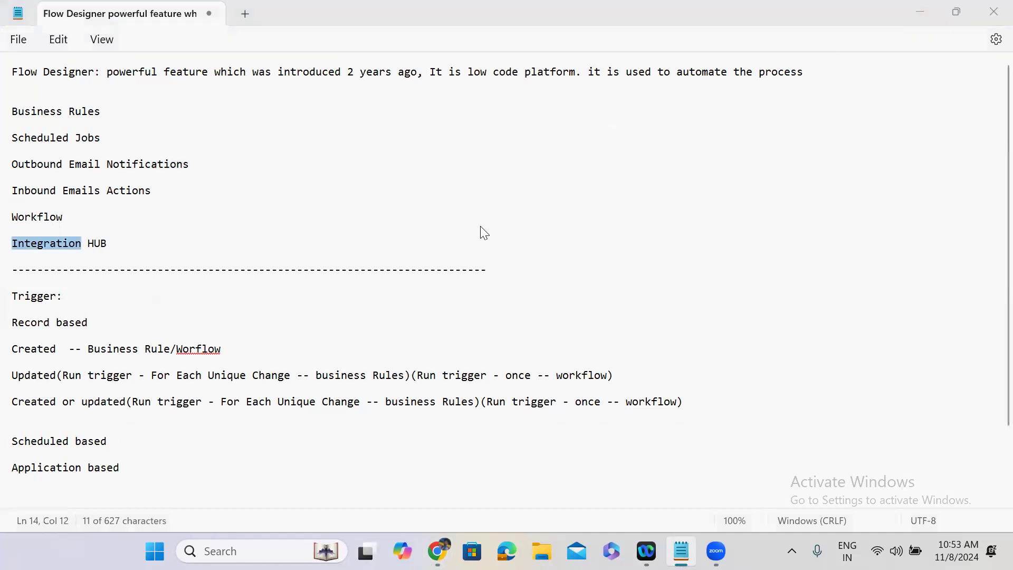
left_click(308, 292)
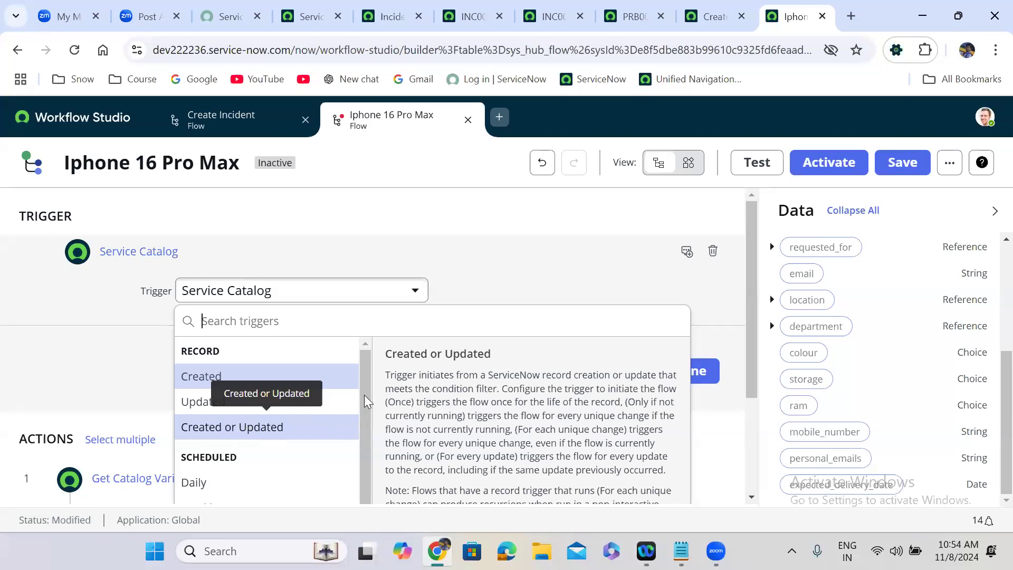
left_click_drag(367, 410, 371, 476)
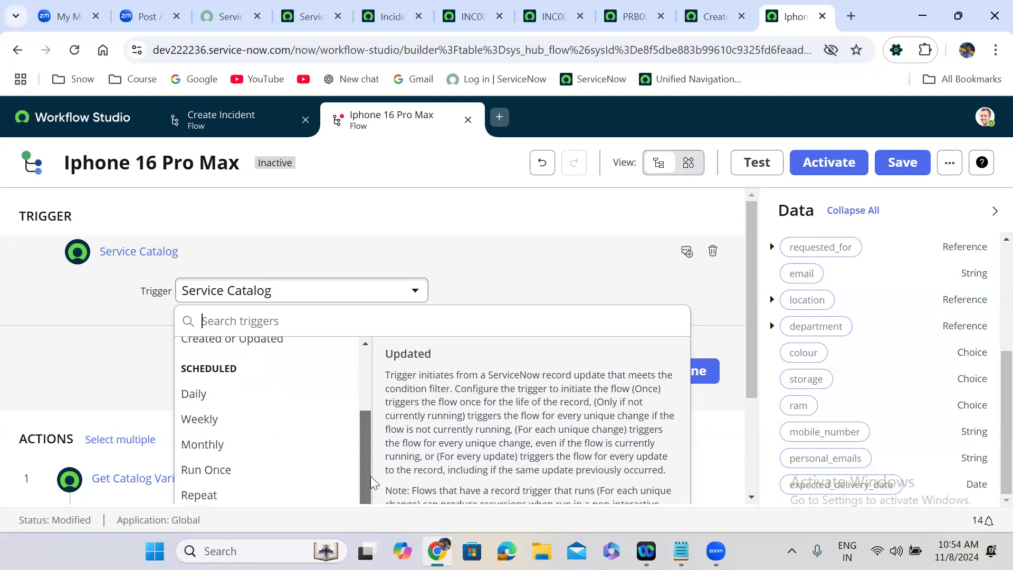
scroll(753, 346, "down", 3)
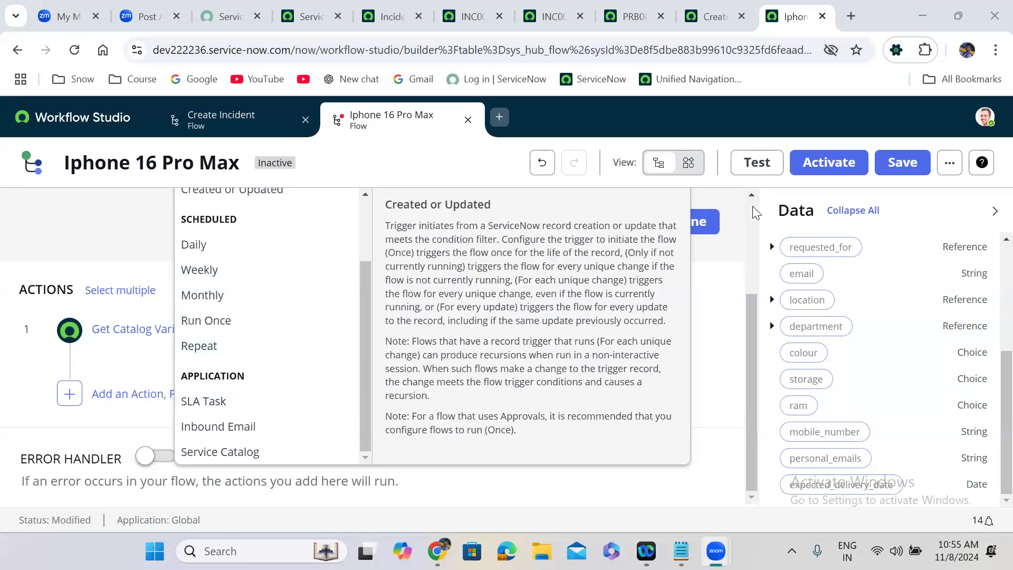
scroll(752, 205, "up", 3)
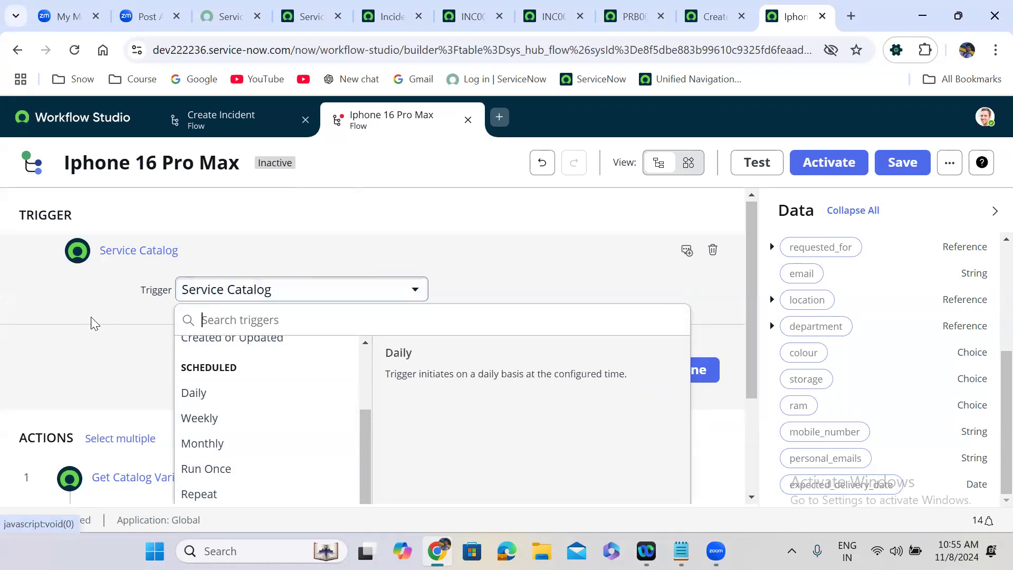
left_click(100, 341)
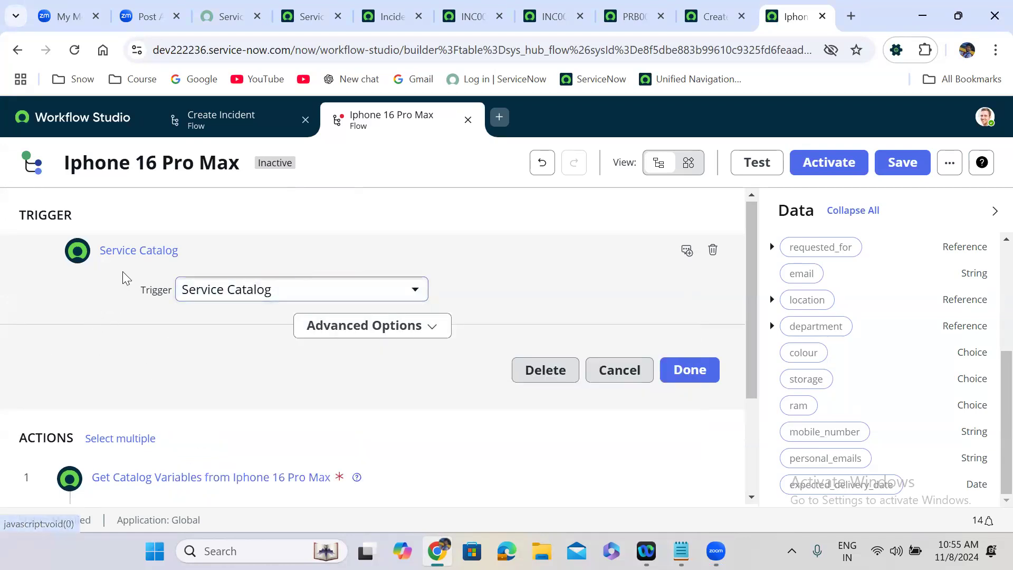
left_click(161, 254)
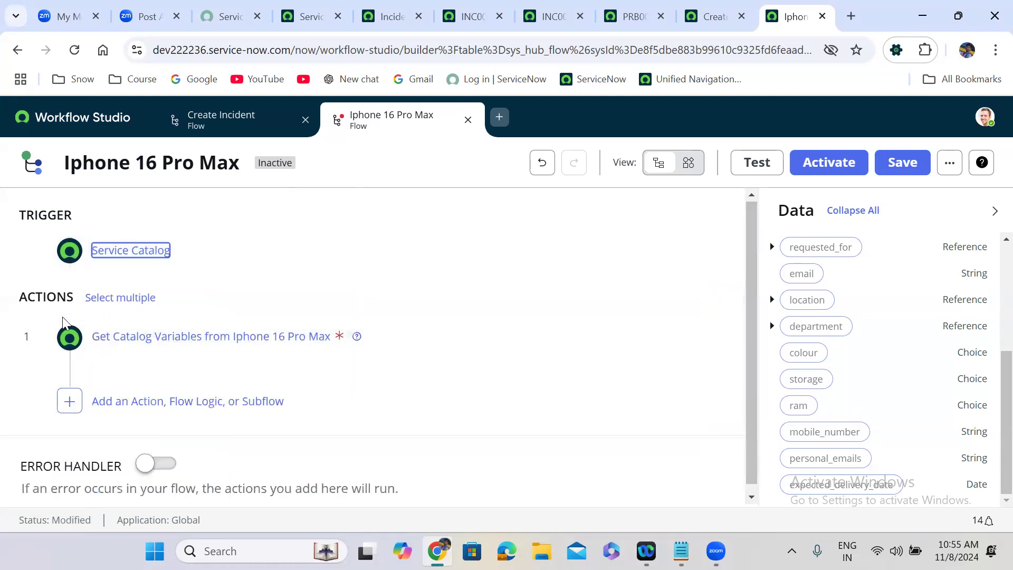
Step: Open the action choices for a new step after Get Catalog Variables and examine the trigger and catalog variable data
left_click(156, 396)
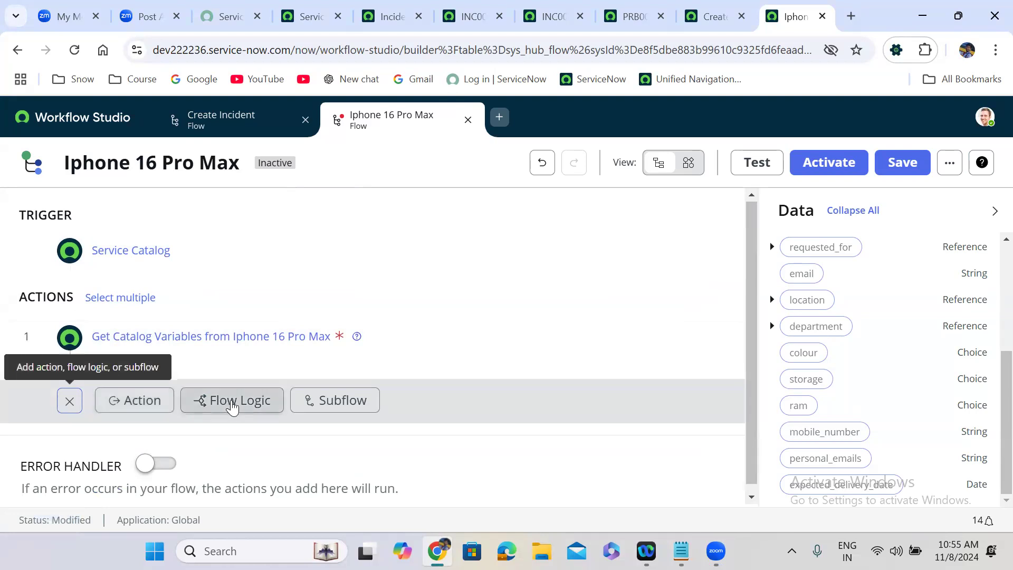
left_click(141, 400)
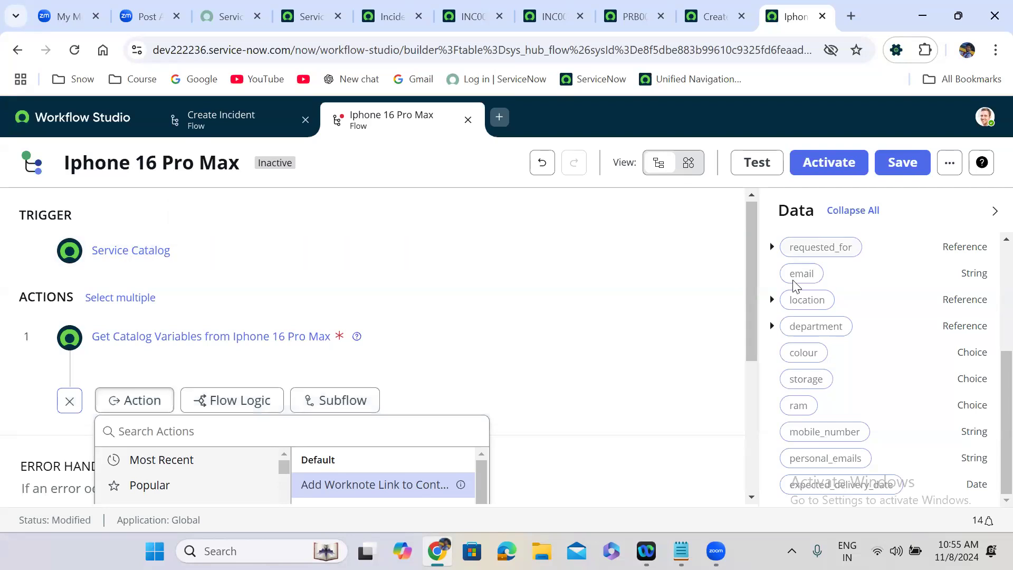
scroll(855, 319, "up", 1)
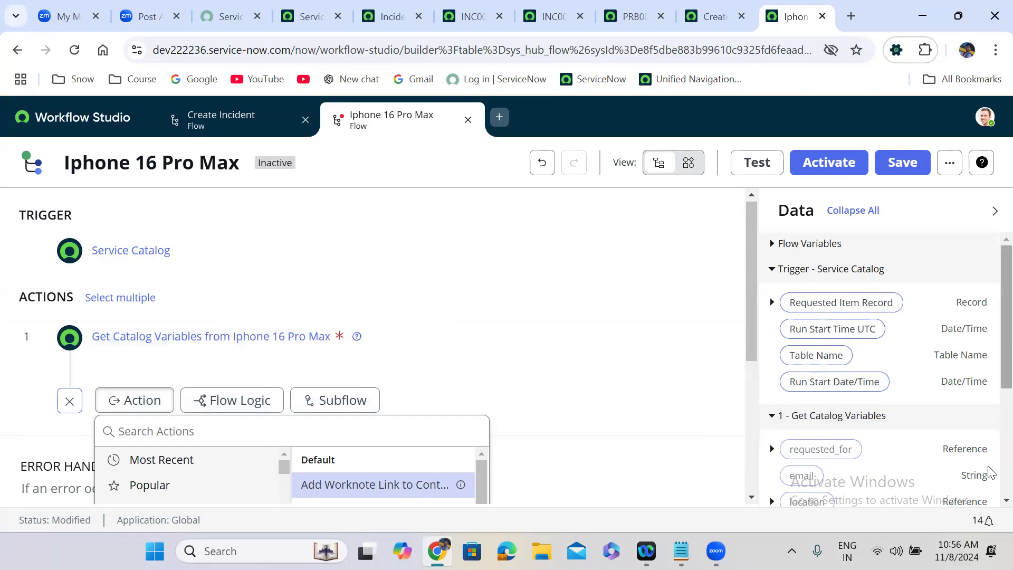
scroll(990, 471, "down", 4)
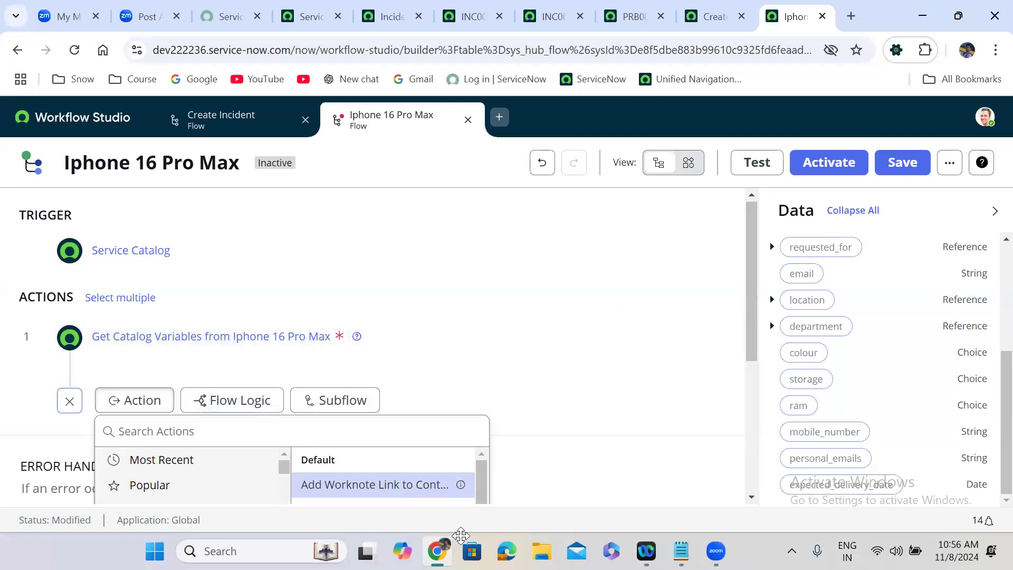
left_click(461, 537)
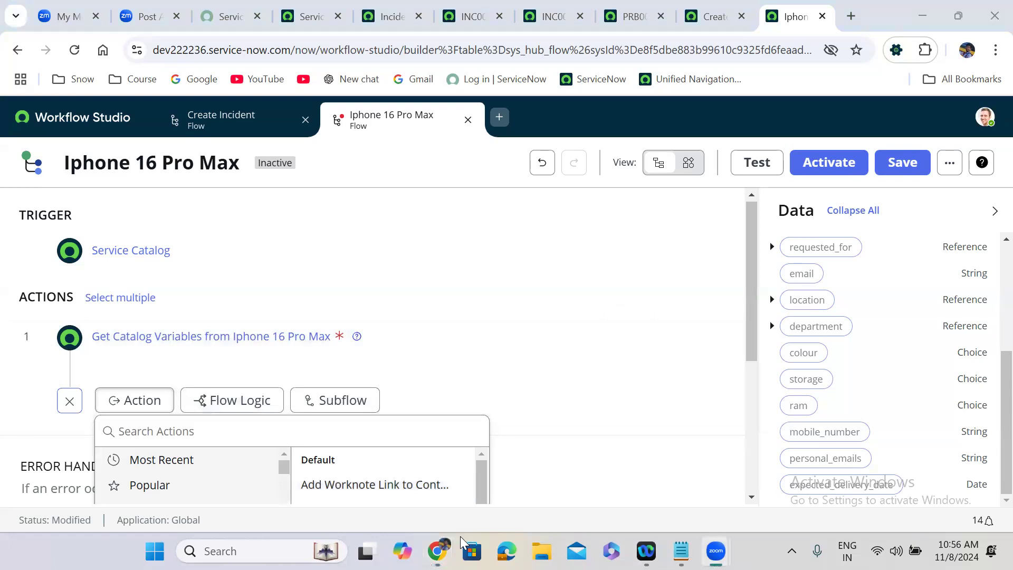